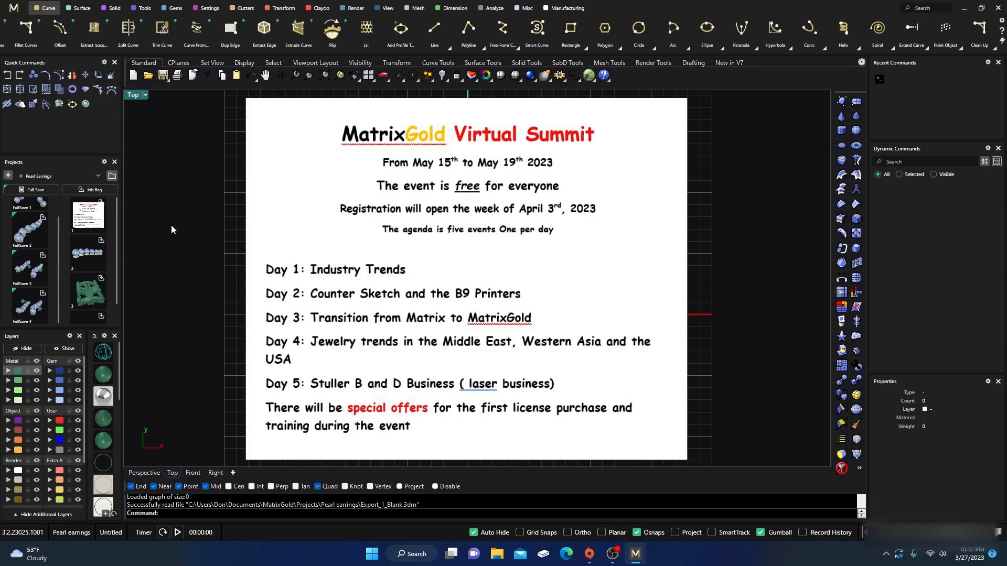
# Delete the planar surface showing the virtual summit information from the Top view
pyautogui.moveTo(191, 228); pyautogui.dragTo(206, 238, button='right')
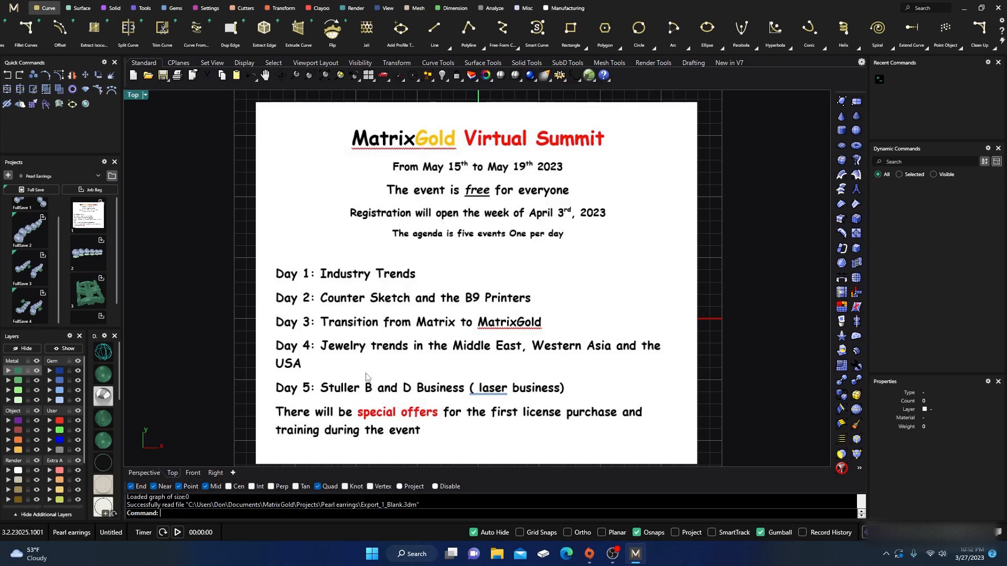
pyautogui.click(338, 246)
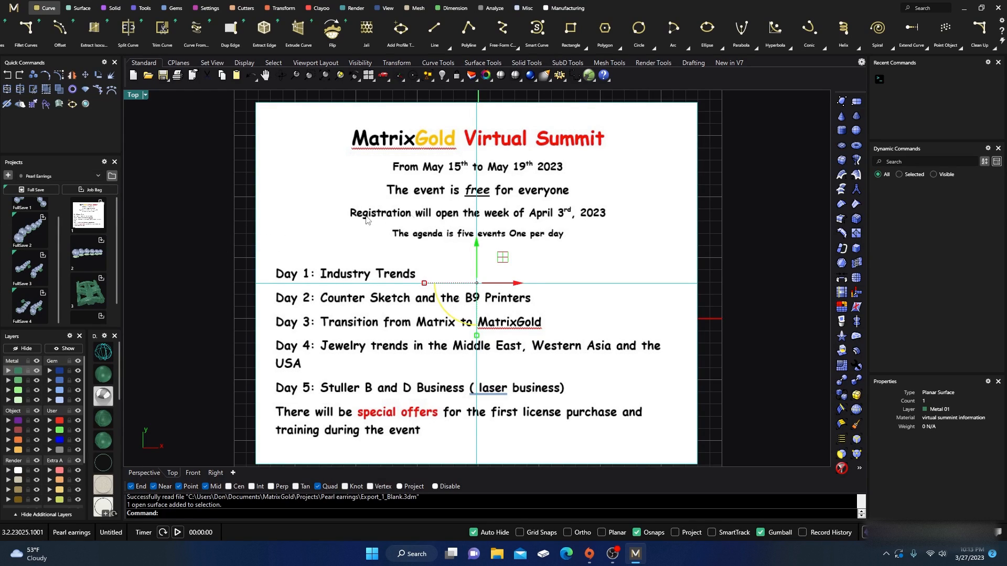
pyautogui.press('Delete')
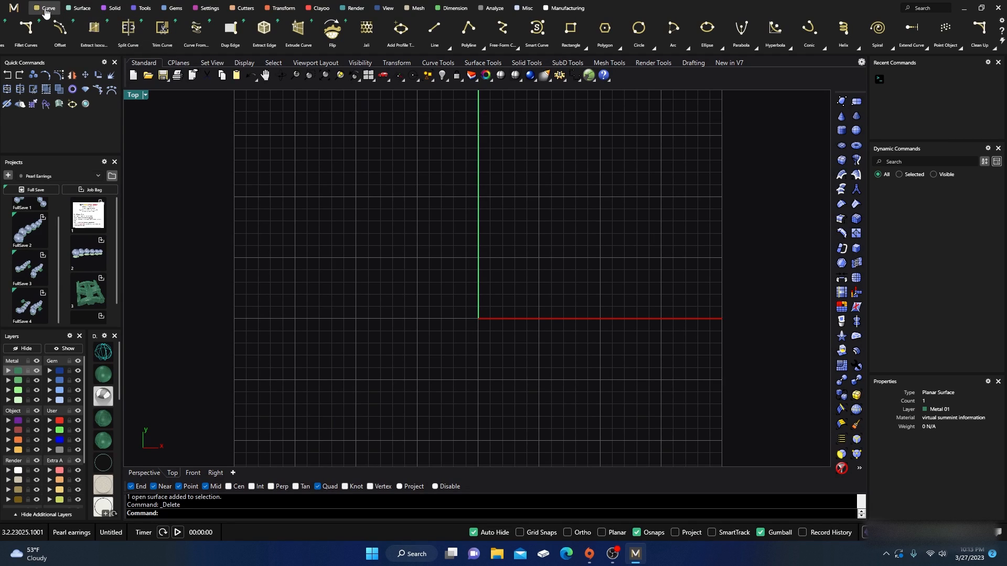
# Draw a vertical line on the Creation layer, centred on the origin and extending 10 mm each way along the Y axis
pyautogui.rightClick(433, 35)
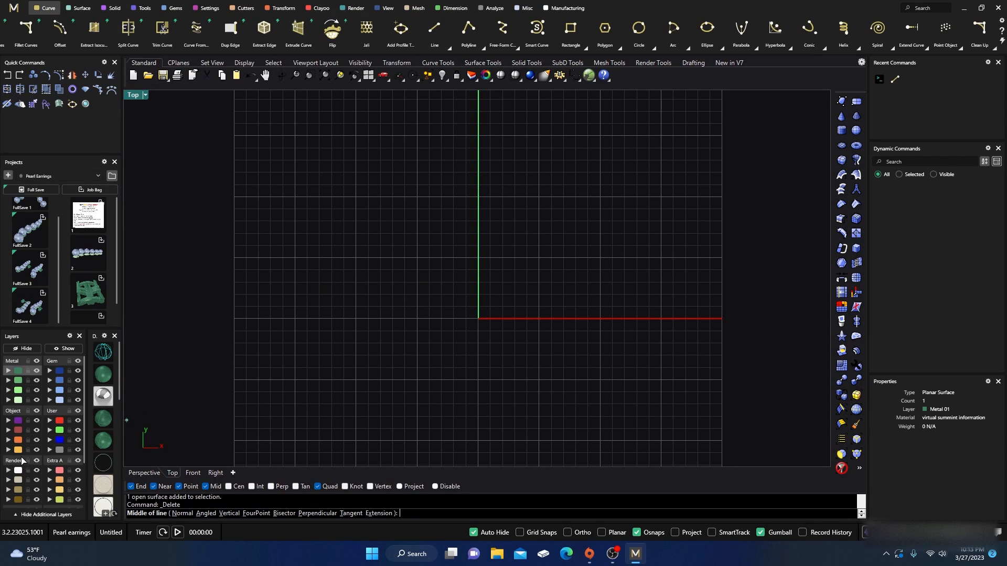
pyautogui.click(18, 450)
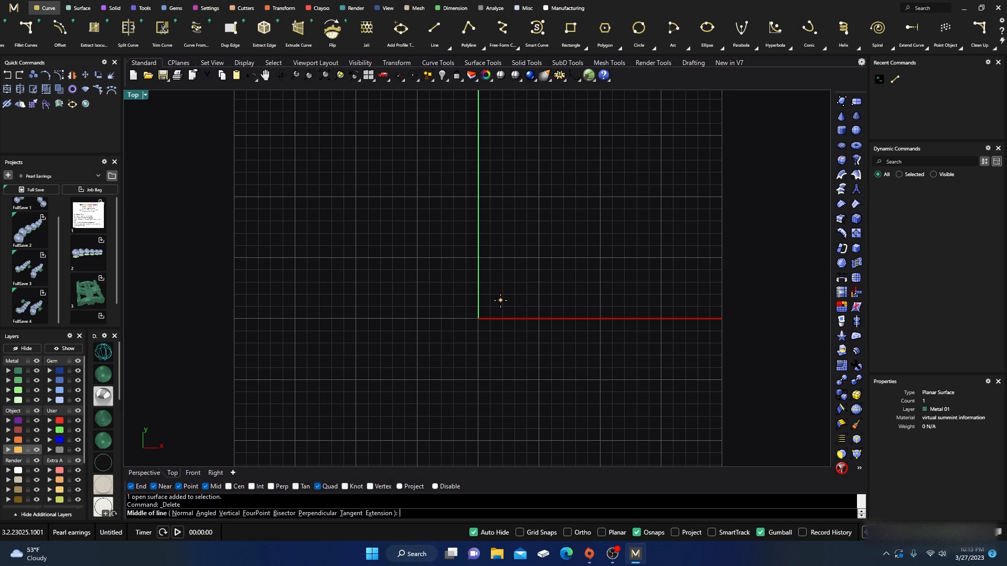
pyautogui.click(478, 319)
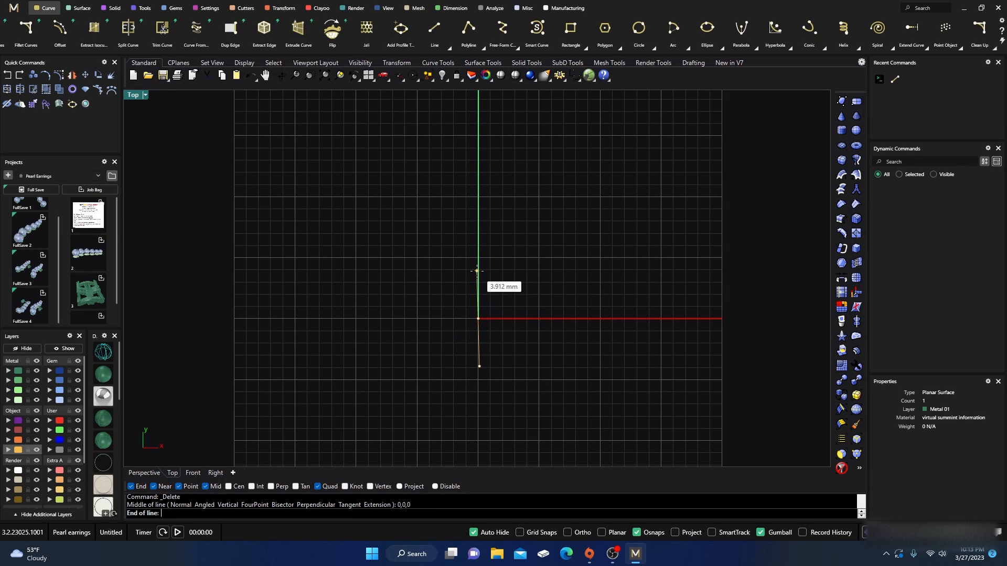
pyautogui.write('10')
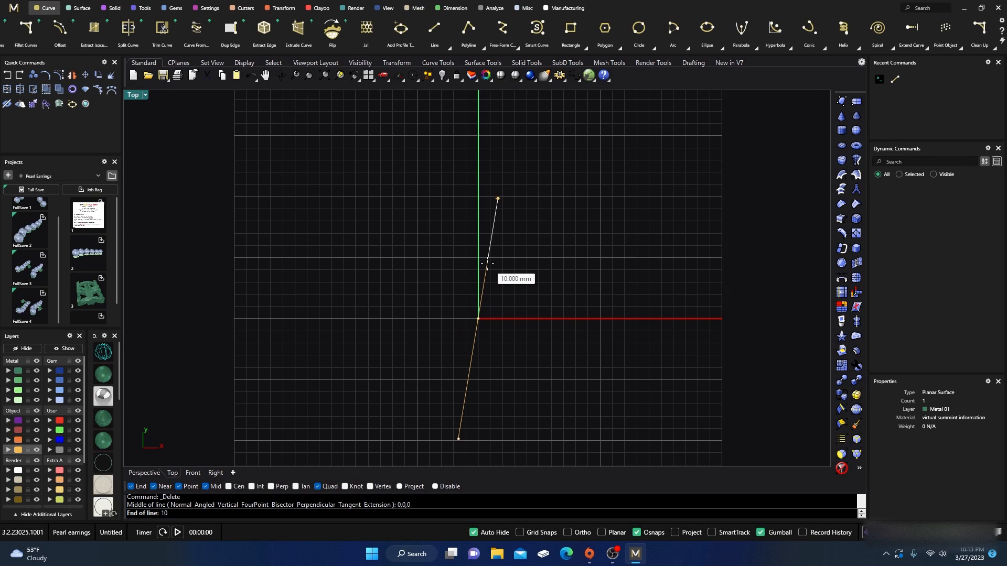
pyautogui.press('Return')
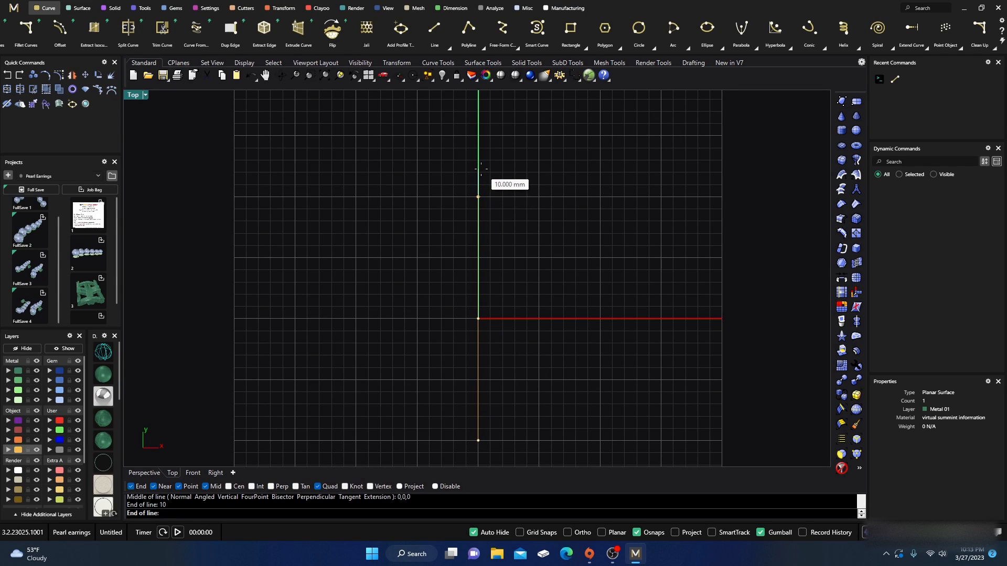
pyautogui.click(480, 169)
# Change the vertical line's degree to 3 with the ChangeDegree command, keeping it deformable
pyautogui.click(479, 227)
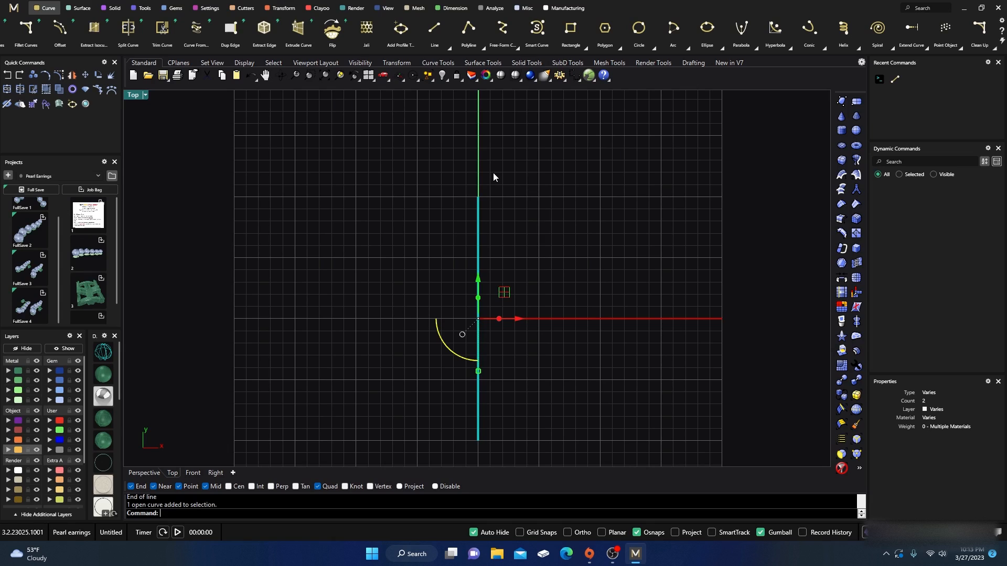
pyautogui.write('ChangeDegree')
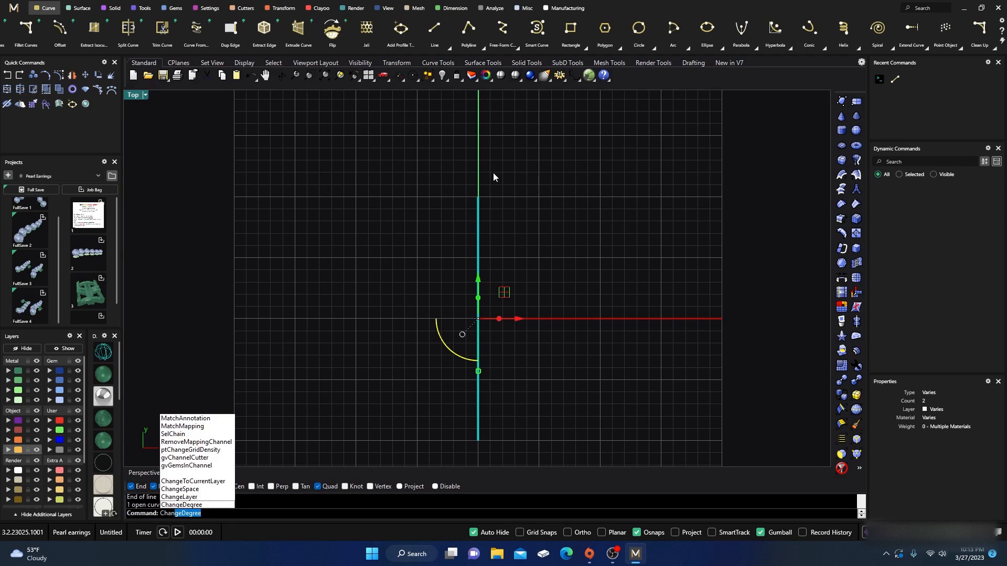
pyautogui.press('Return')
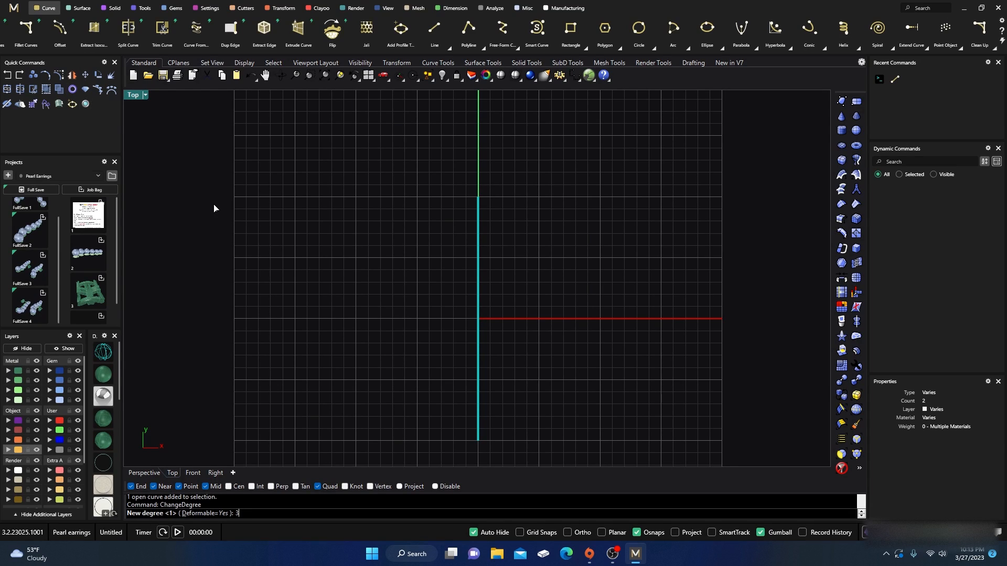
pyautogui.press('Return')
pyautogui.click(265, 236)
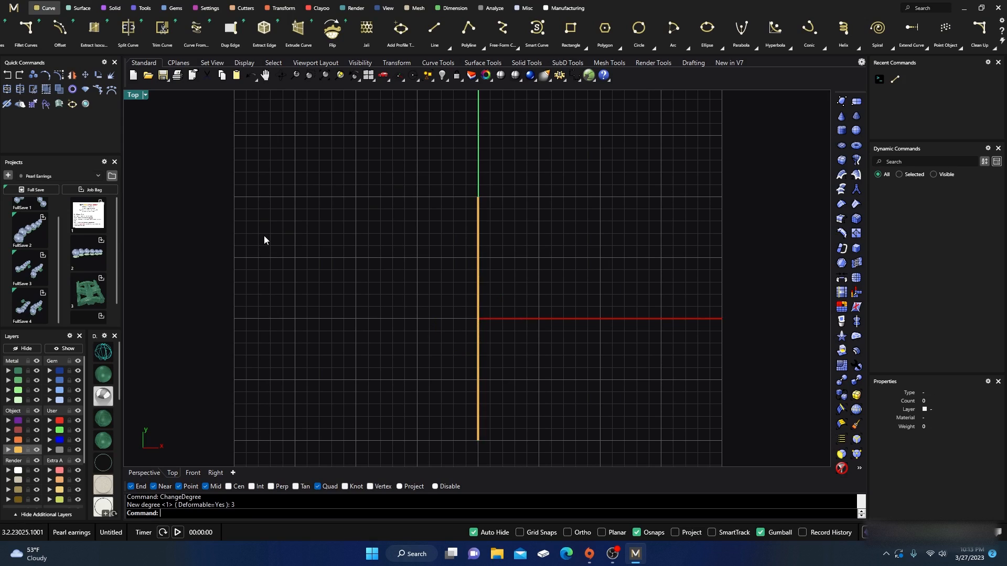
# Show the line's control points and shift the upper inner point toward positive X and the lower inner point toward negative X
pyautogui.click(477, 241)
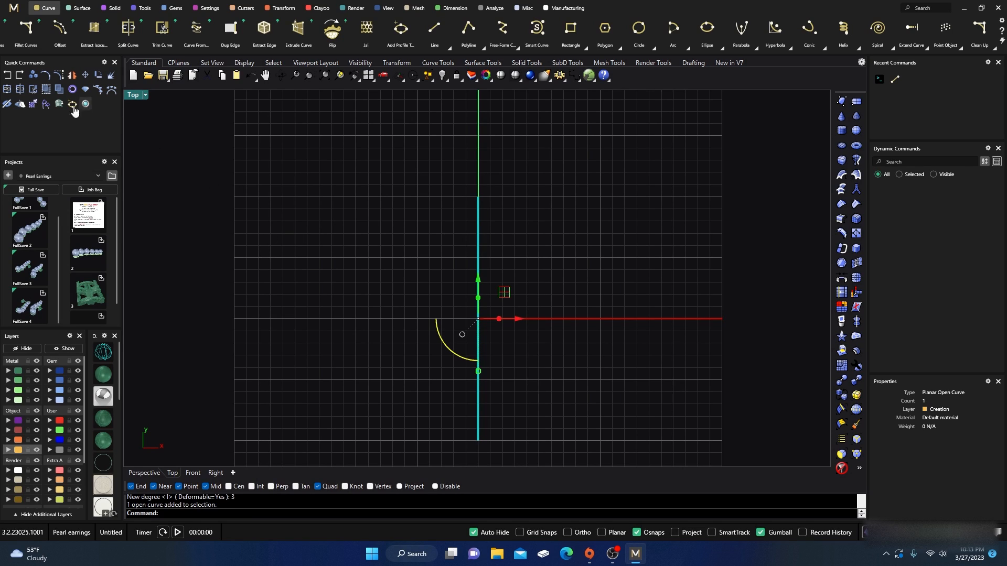
pyautogui.click(59, 79)
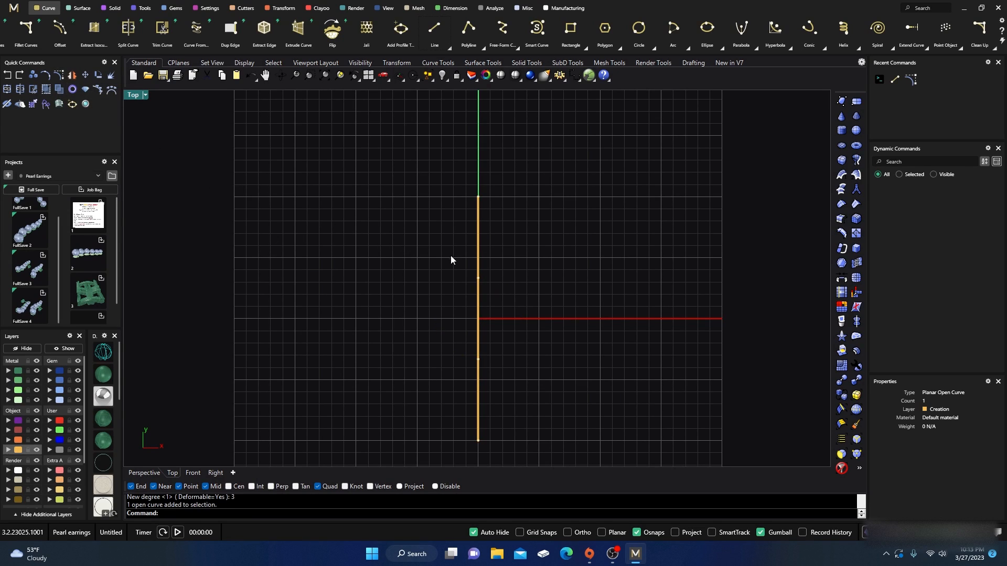
pyautogui.moveTo(502, 267); pyautogui.dragTo(488, 235)
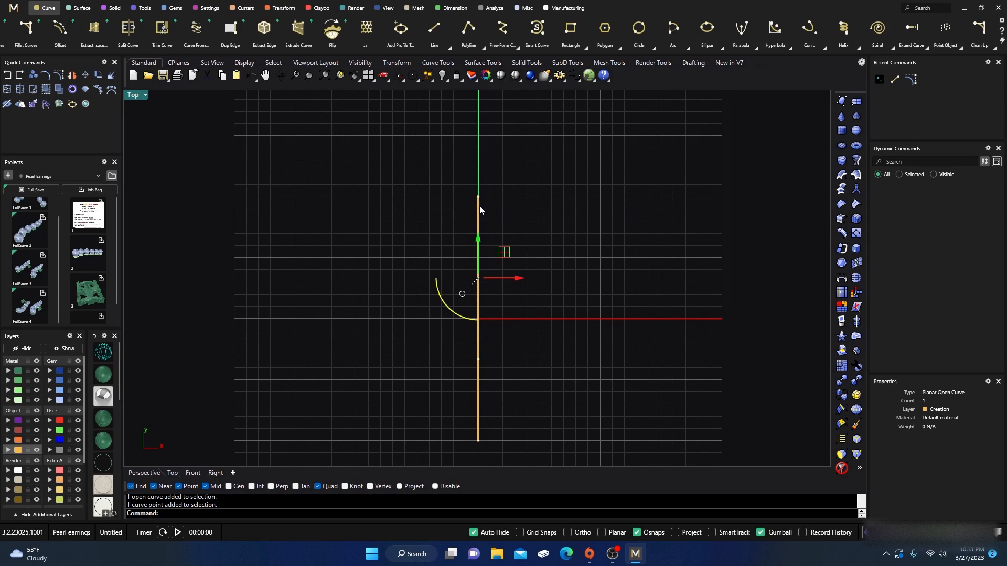
pyautogui.moveTo(518, 278); pyautogui.dragTo(542, 280)
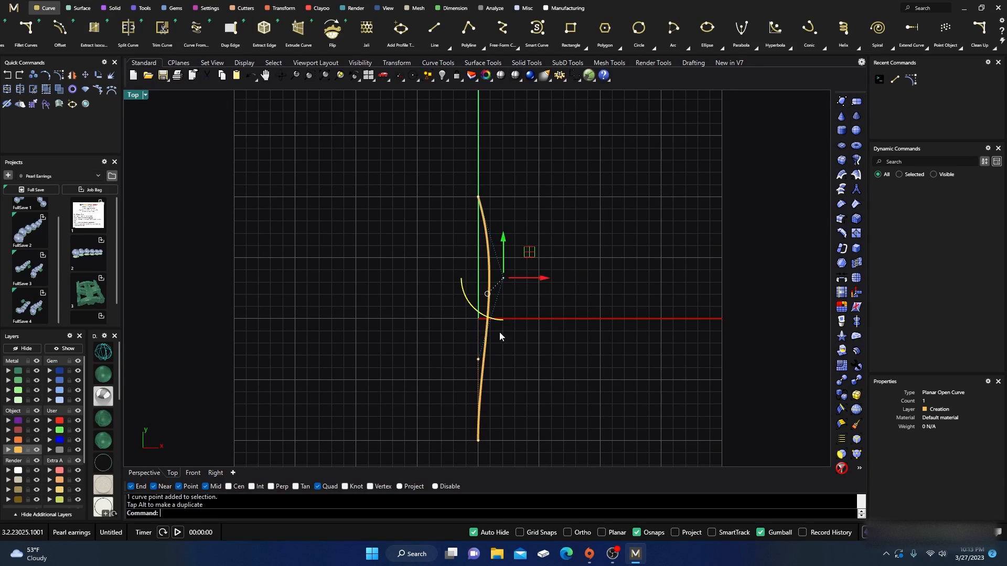
pyautogui.click(478, 360)
pyautogui.moveTo(516, 360); pyautogui.dragTo(461, 364)
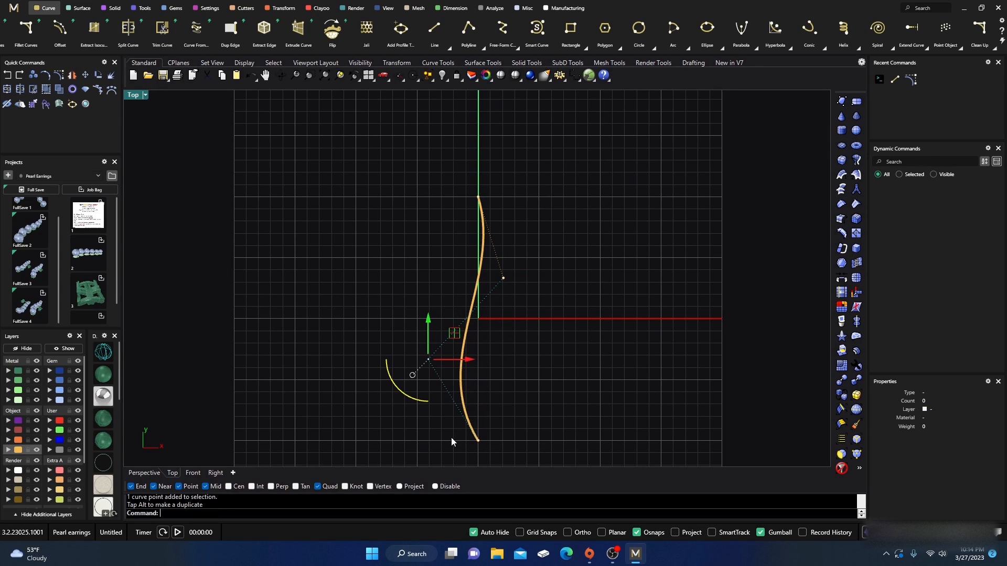
# Shift the curve's lower end point slightly toward positive X and turn off its control points
pyautogui.click(478, 440)
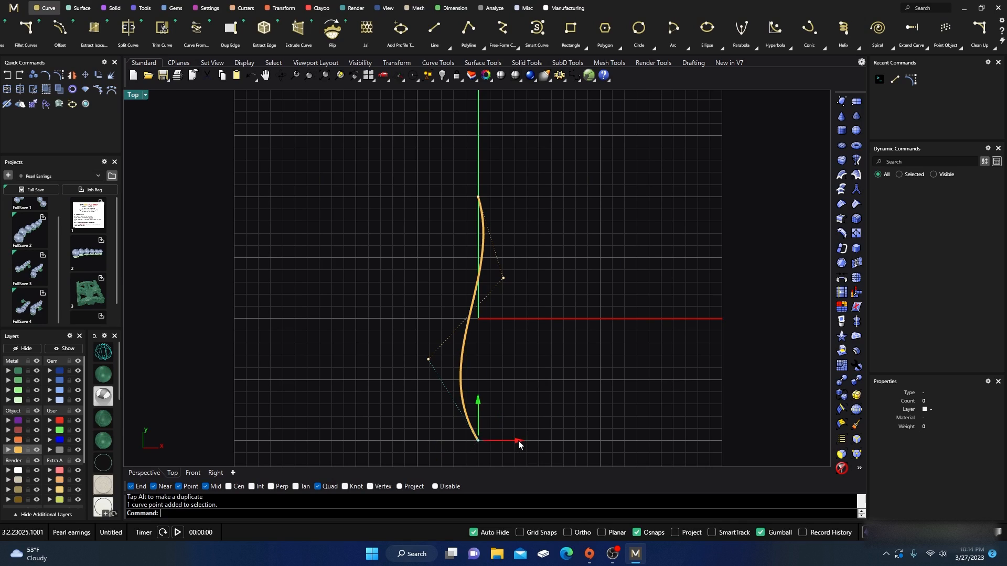
pyautogui.moveTo(519, 445); pyautogui.dragTo(537, 442)
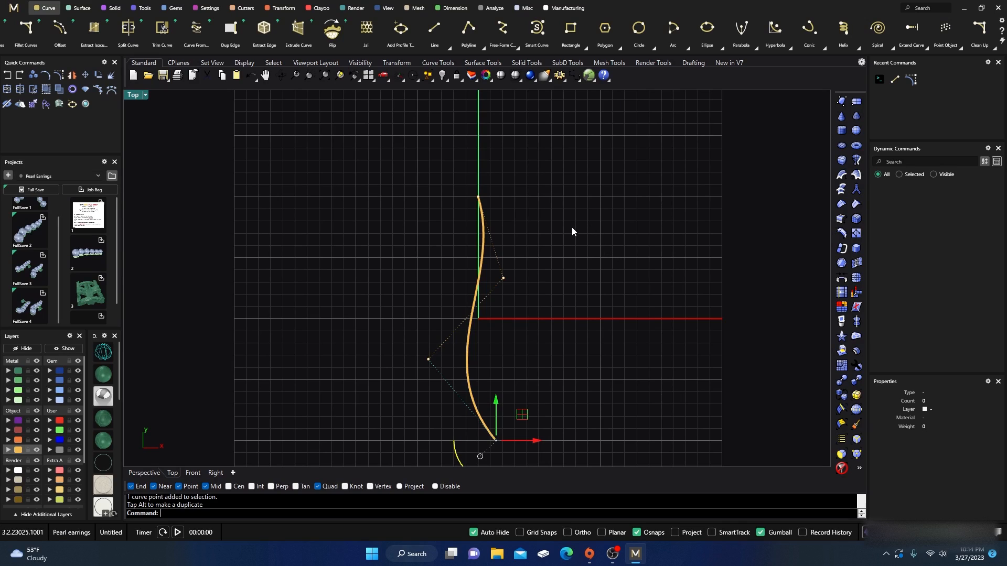
pyautogui.press('F10')
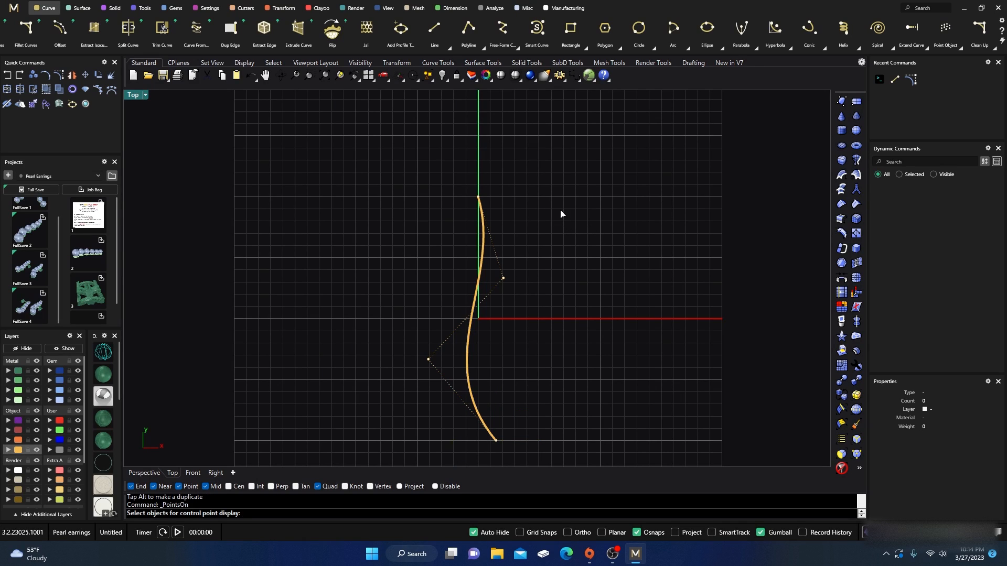
pyautogui.press('Escape')
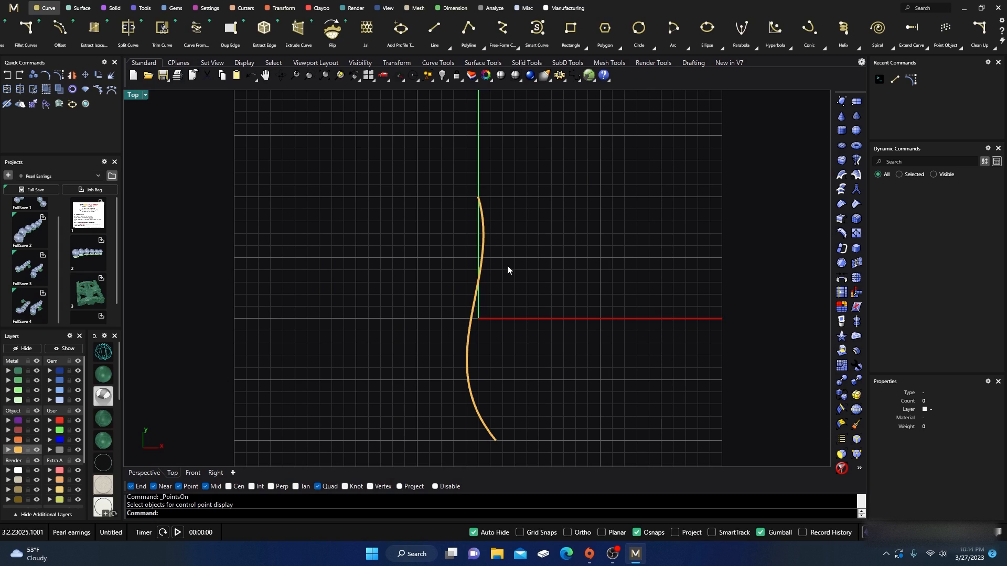
# Start Object On Curve on the S-shaped curve and extend the spheres along its full length with end position 1
pyautogui.moveTo(508, 270); pyautogui.dragTo(488, 247, button='right')
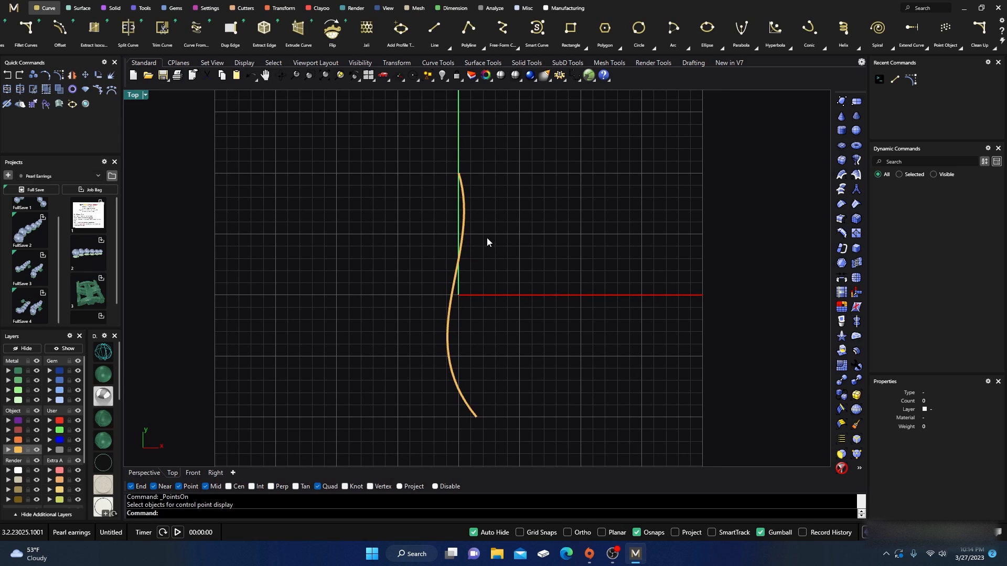
pyautogui.click(460, 250)
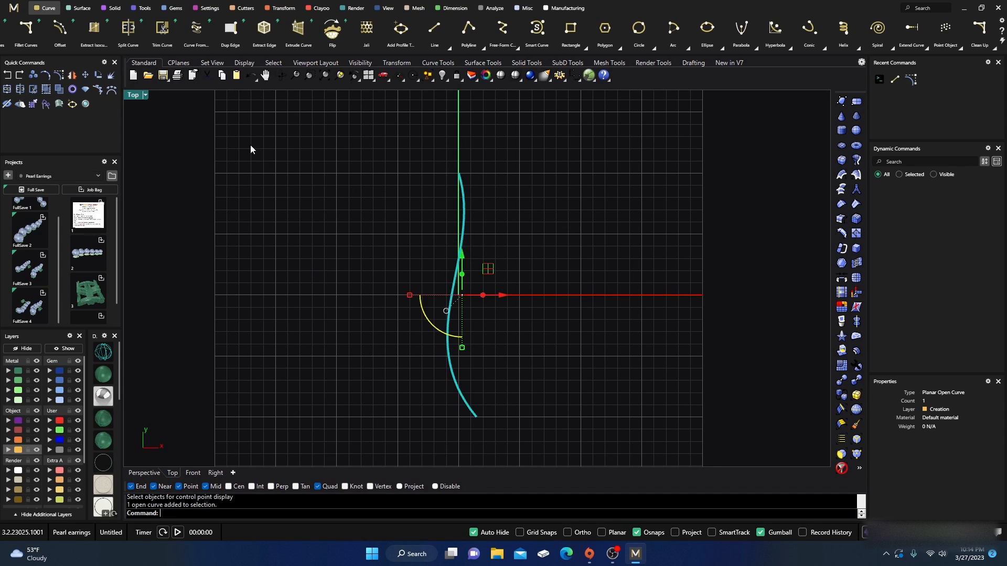
pyautogui.click(111, 8)
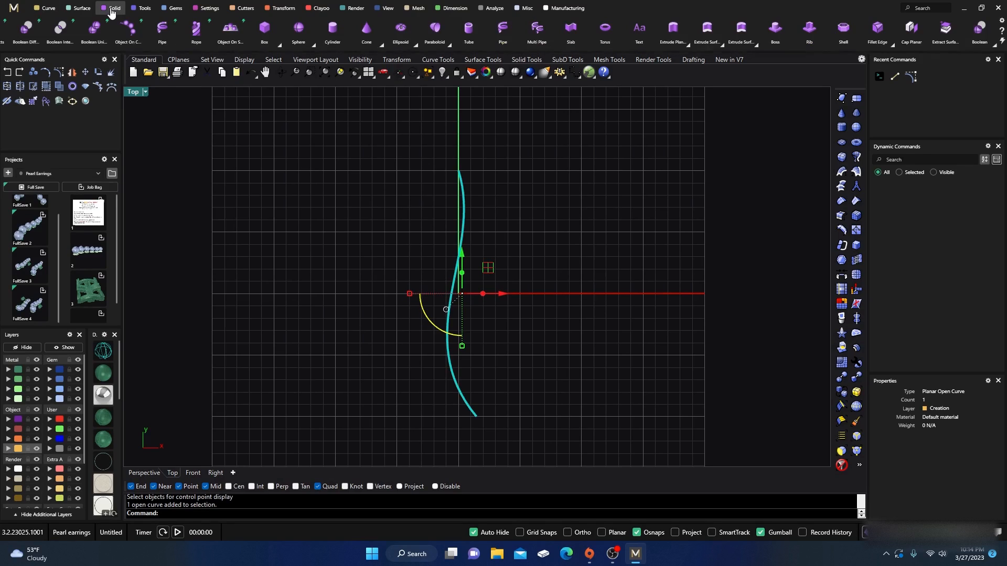
pyautogui.click(128, 29)
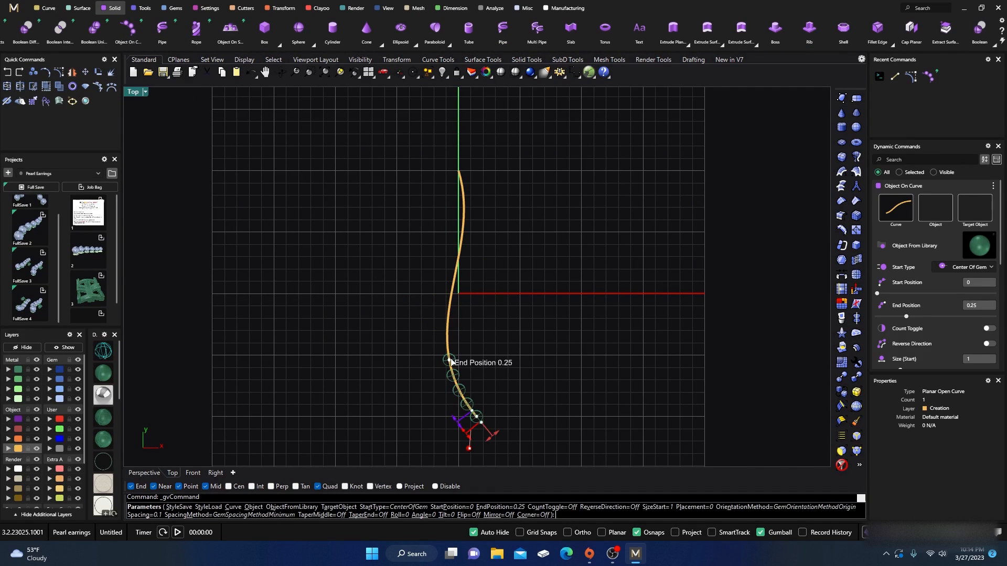
pyautogui.moveTo(451, 361); pyautogui.dragTo(464, 156)
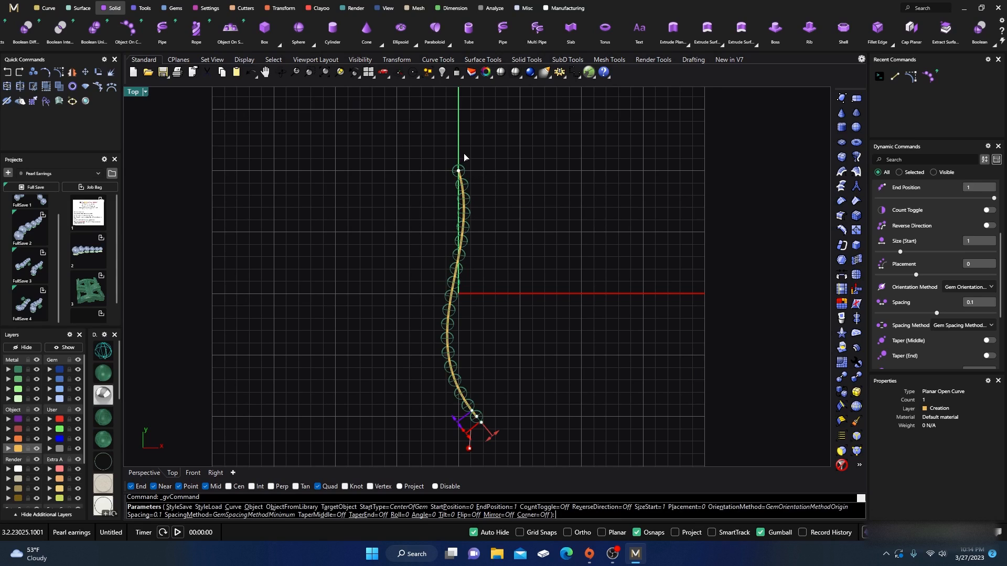
pyautogui.click(479, 419)
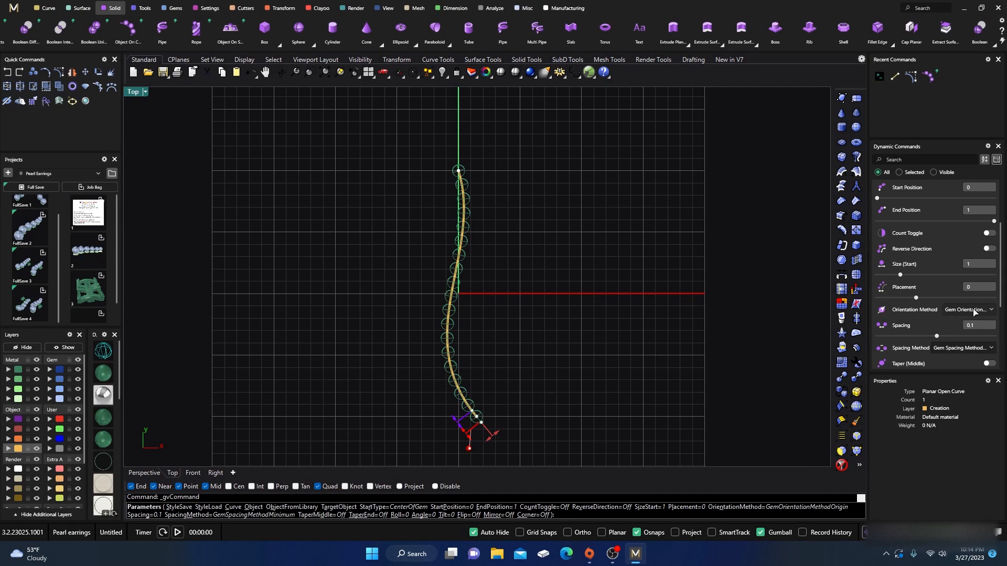
# Set the spacing method of the spheres along the curve to Fixed
pyautogui.scroll(3, 947, 301)
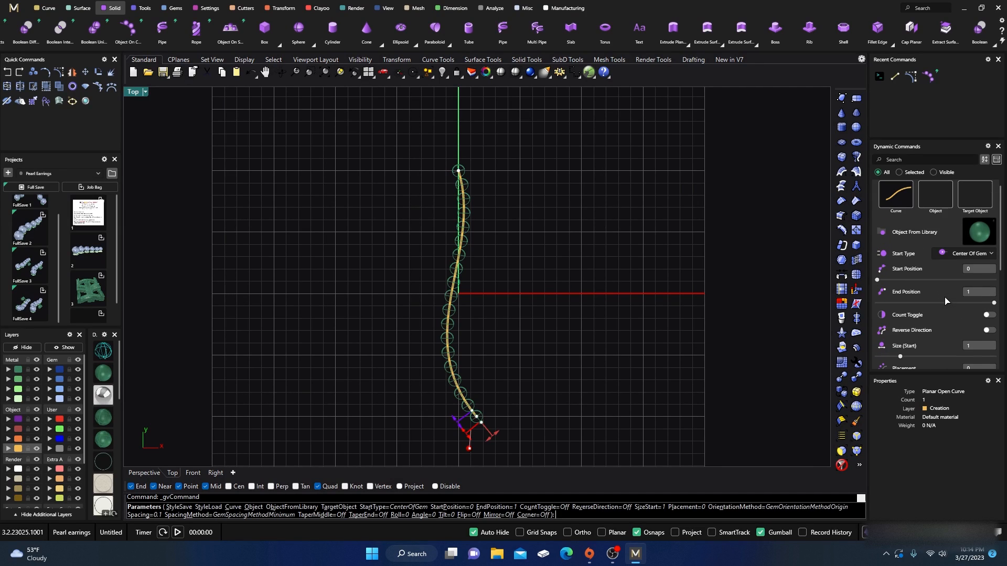
pyautogui.scroll(-3, 930, 267)
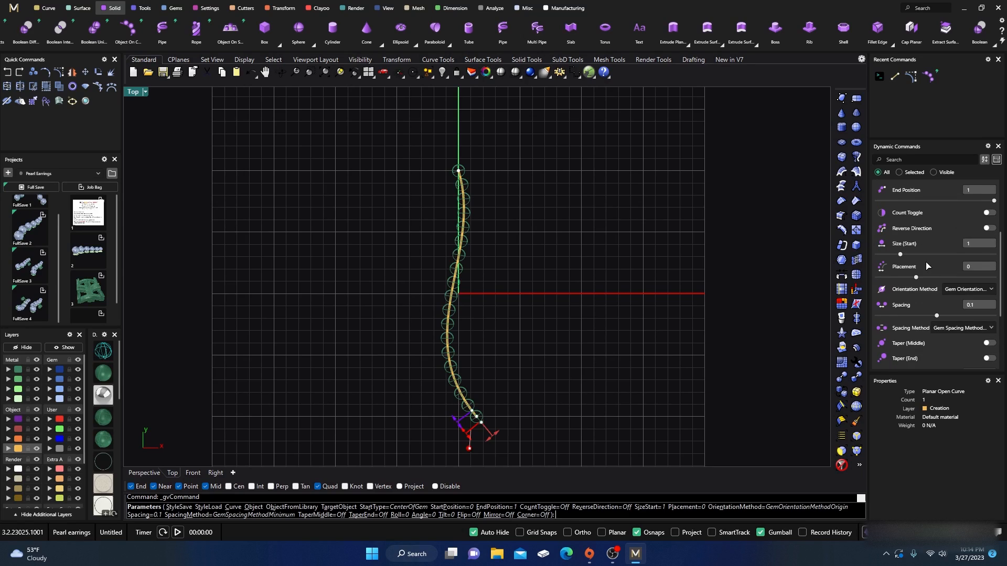
pyautogui.scroll(-1, 926, 266)
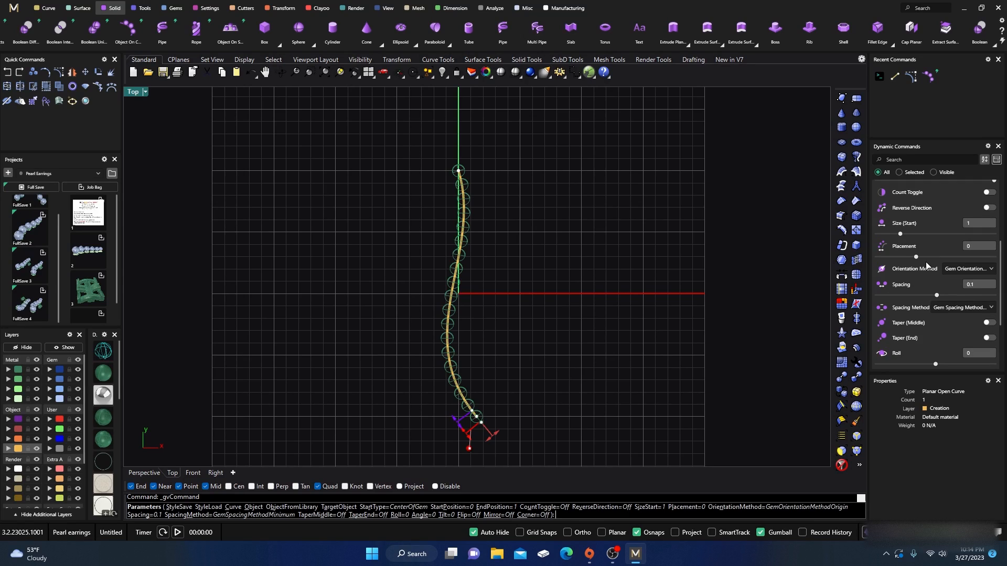
pyautogui.click(963, 308)
pyautogui.click(954, 340)
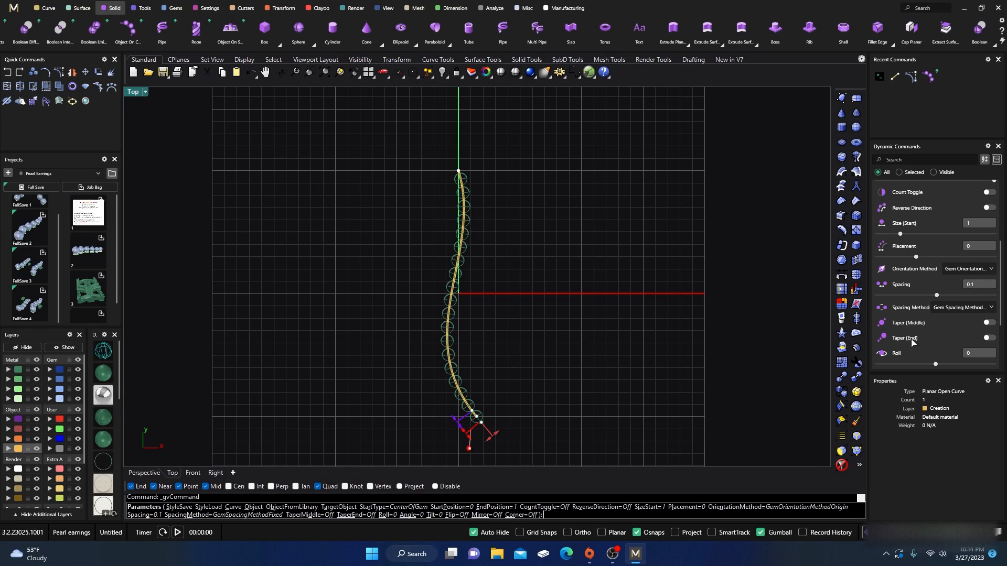
# Enable end taper with an end size of 3 mm and a start size of 5 mm, and create the spheres
pyautogui.click(988, 339)
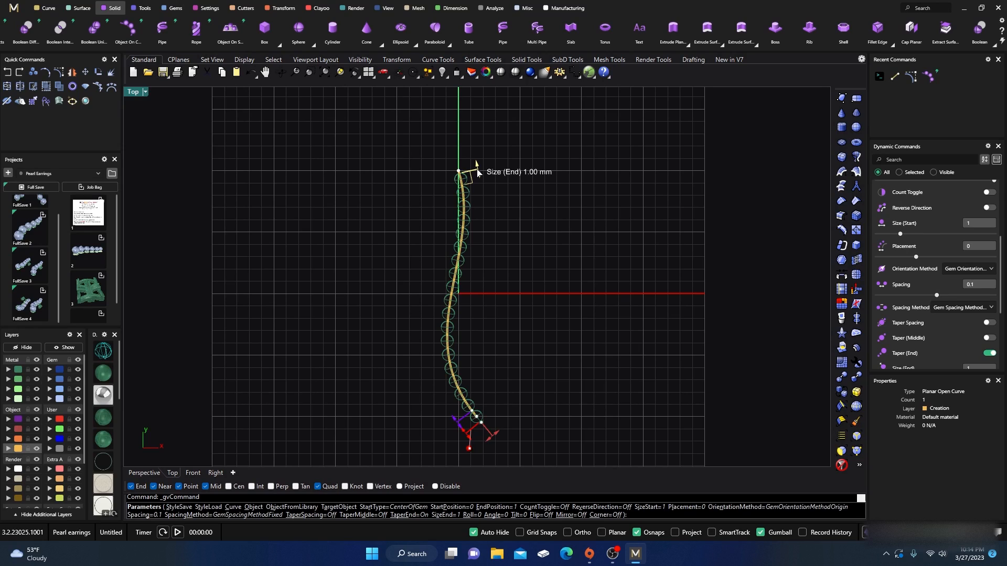
pyautogui.moveTo(477, 172); pyautogui.dragTo(471, 148)
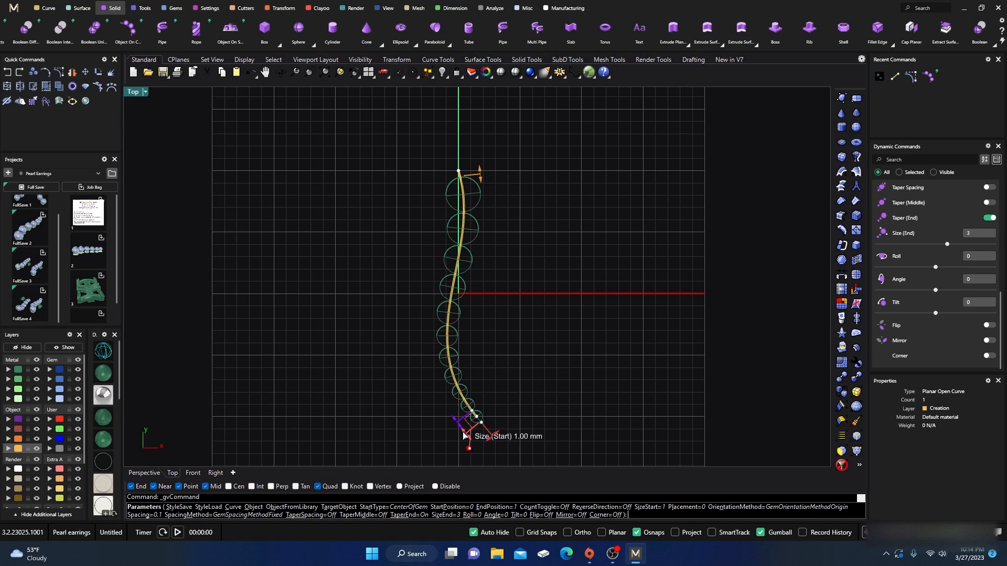
pyautogui.moveTo(469, 439); pyautogui.dragTo(503, 466)
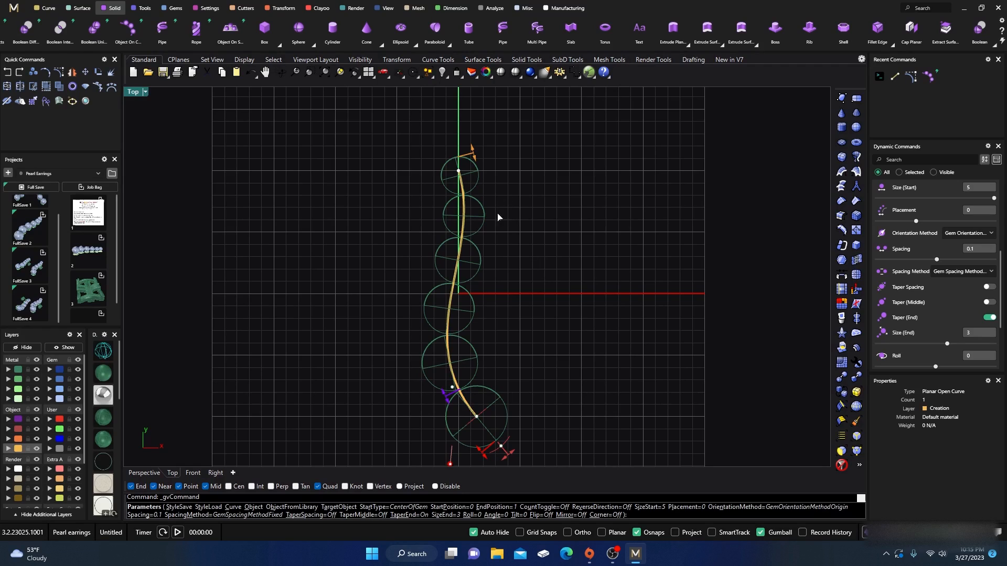
pyautogui.rightClick(328, 294)
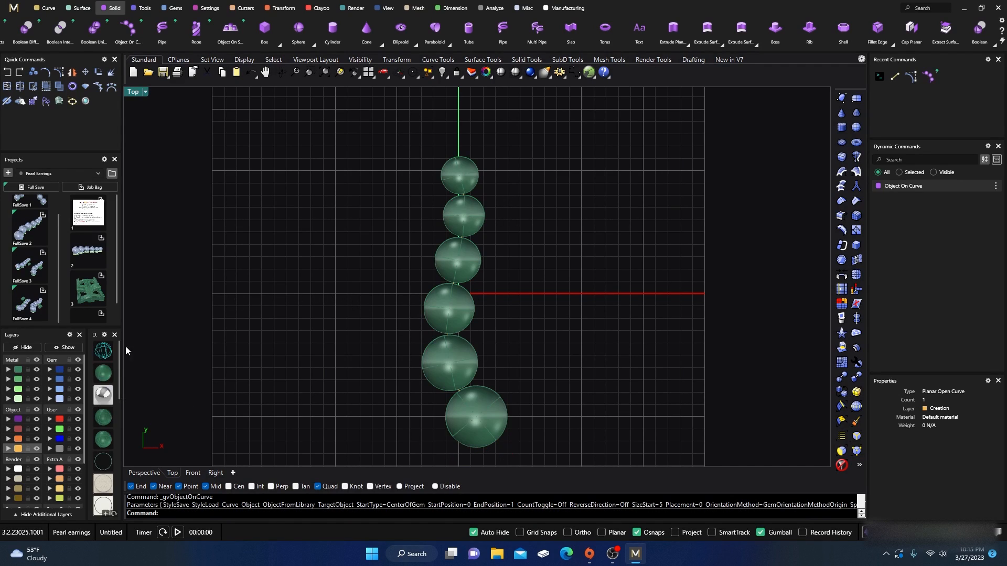
# Return to the four-view layout and move all six pearl spheres to the Gem 04 layer
pyautogui.doubleClick(135, 92)
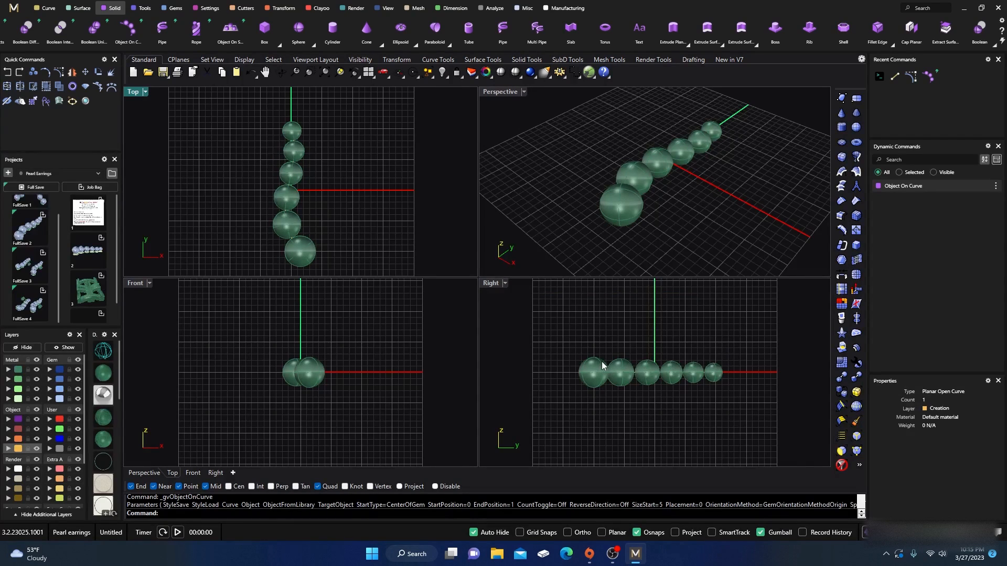
pyautogui.click(602, 361)
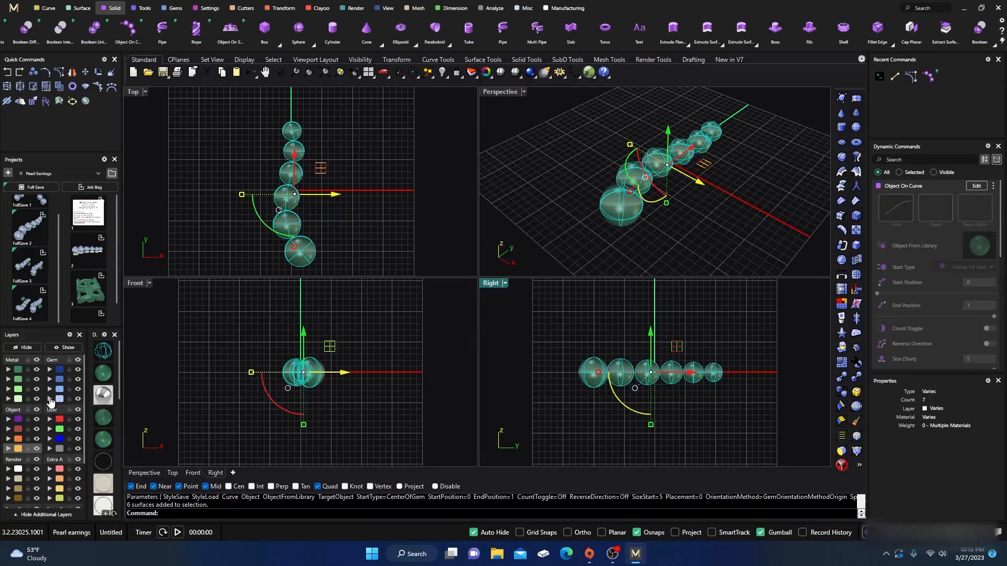
pyautogui.click(48, 399)
pyautogui.click(525, 138)
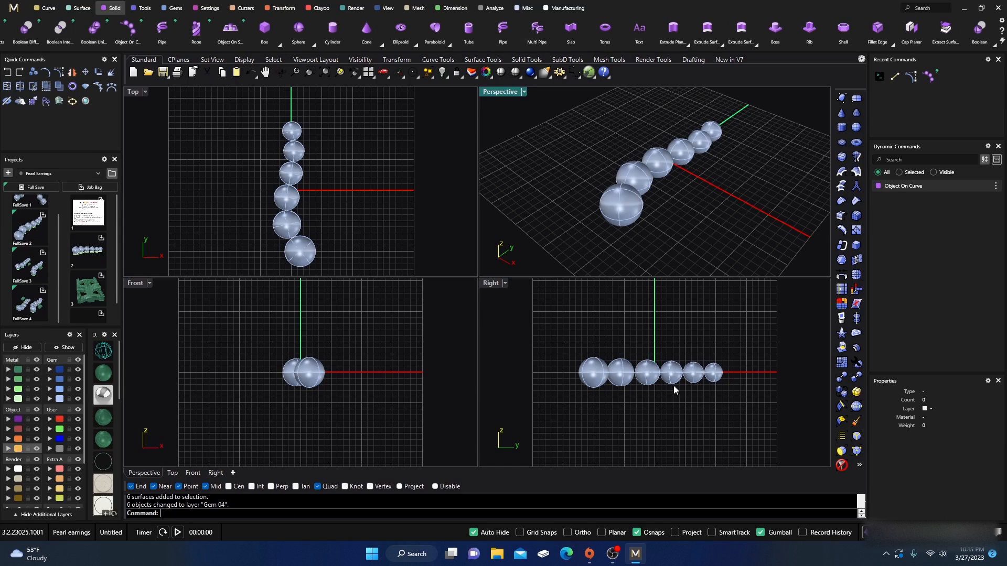
# Ungroup the six pearl spheres and test the separation by selecting the largest one on its own
pyautogui.click(593, 368)
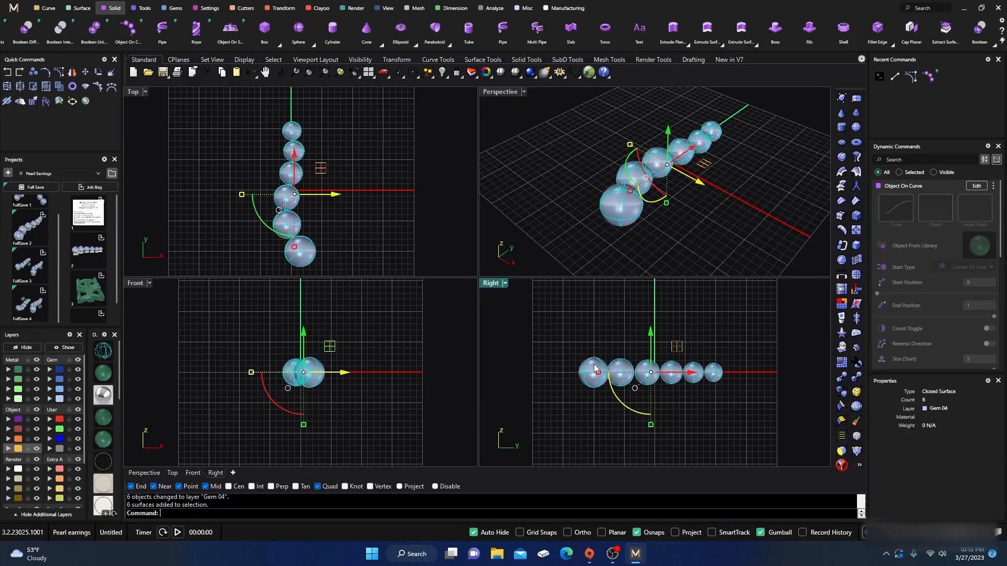
pyautogui.click(60, 87)
pyautogui.click(433, 155)
pyautogui.click(595, 365)
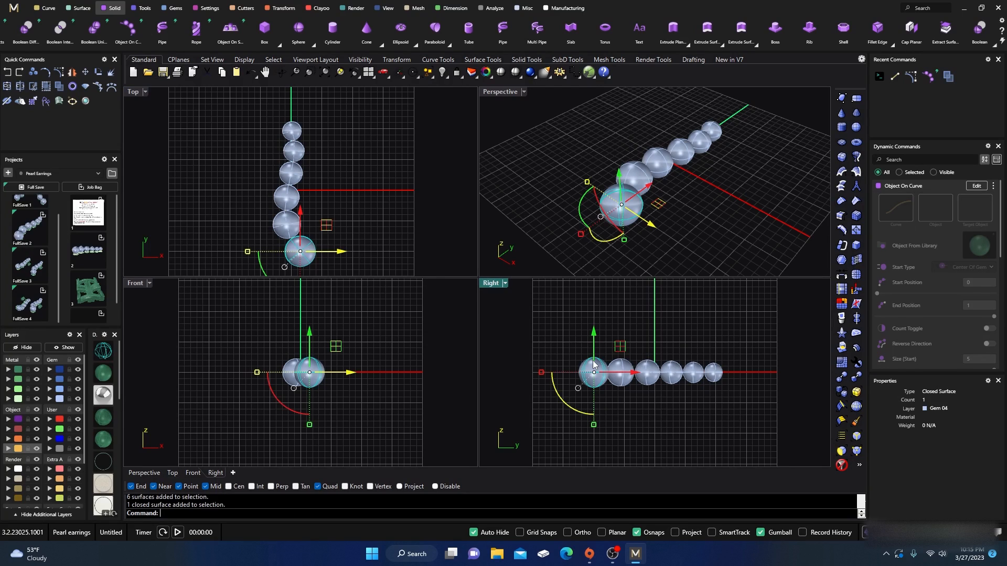
pyautogui.click(497, 215)
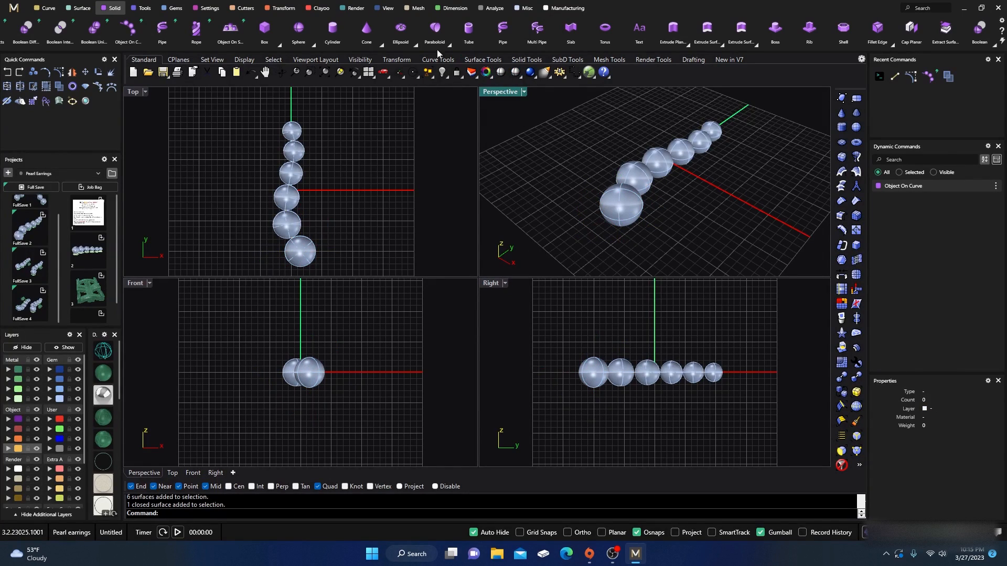
# Try to align the six pearl spheres with the Bottom option and automatic alignment, and undo it
pyautogui.click(297, 10)
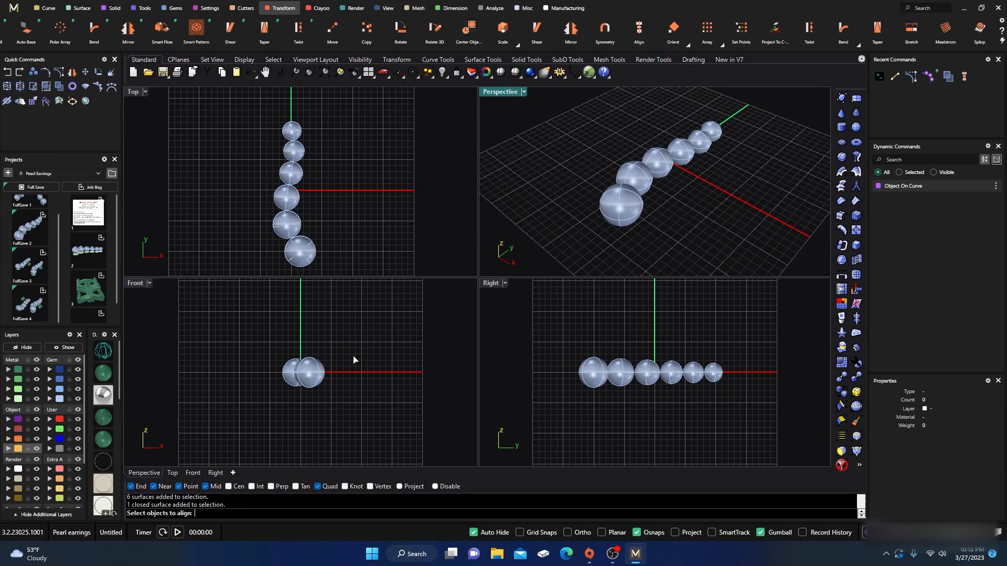
pyautogui.click(59, 399)
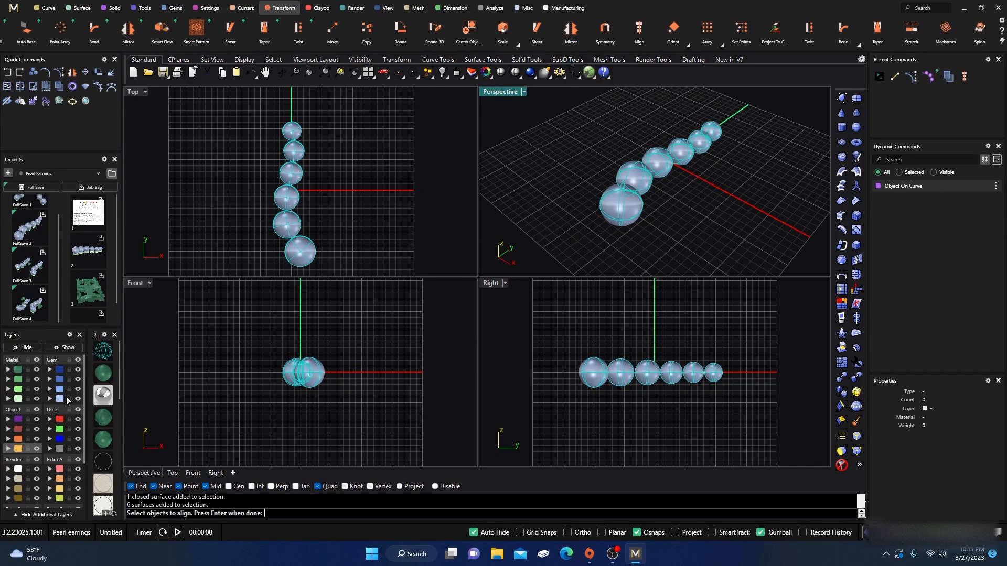
pyautogui.press('Return')
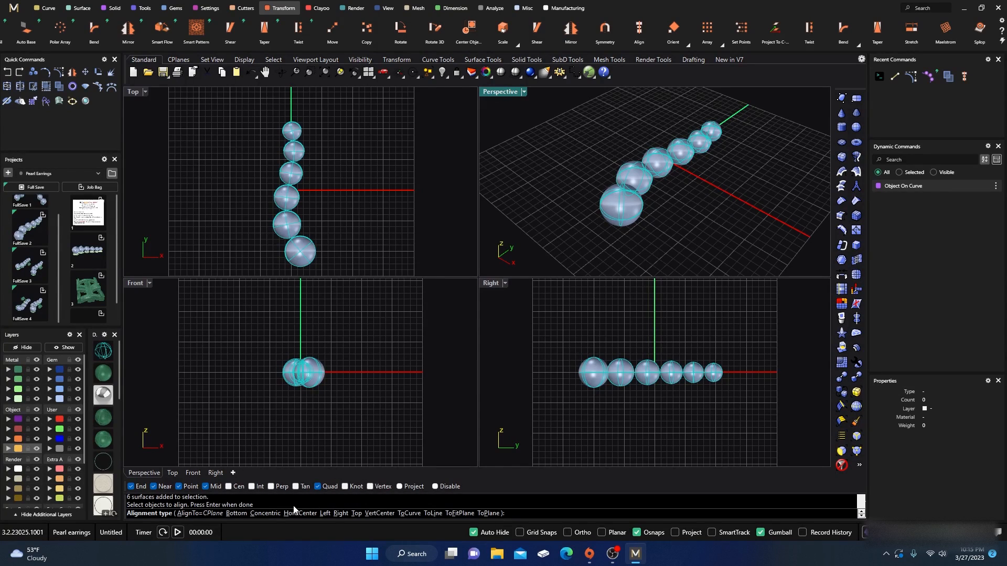
pyautogui.click(237, 514)
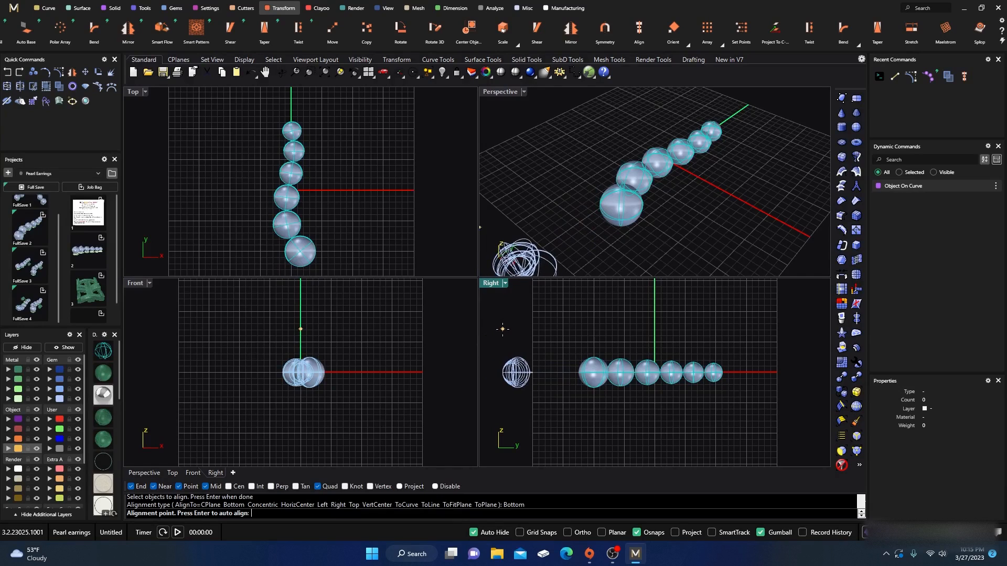
pyautogui.press('Return')
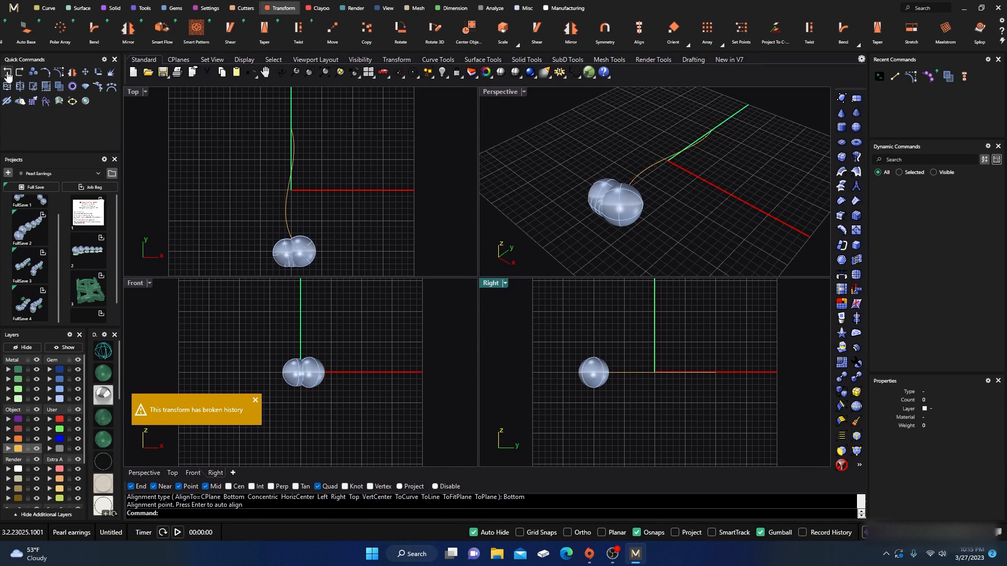
pyautogui.hotkey('ctrl', 'z')
pyautogui.press('Return')
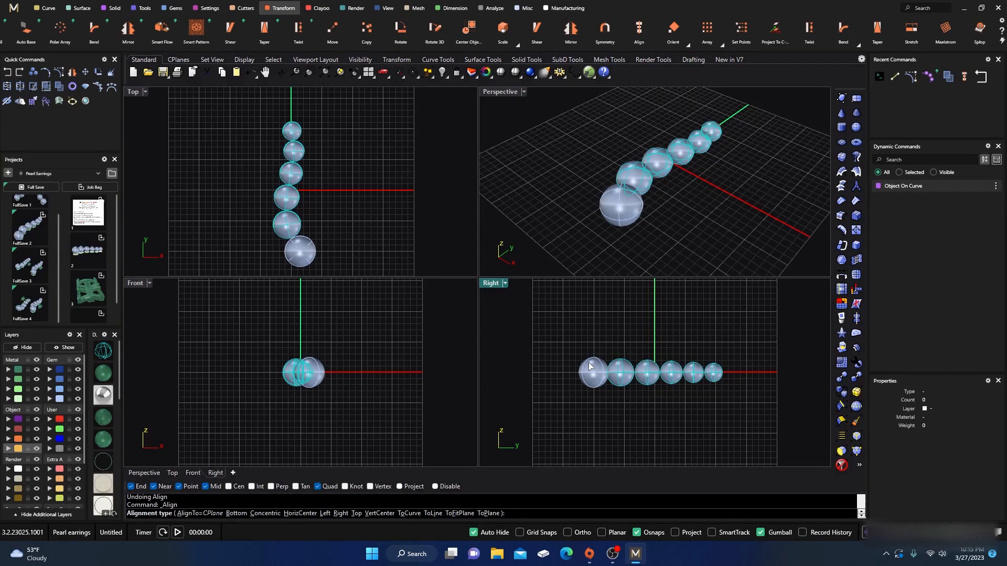
pyautogui.press('Escape')
pyautogui.press('Escape')
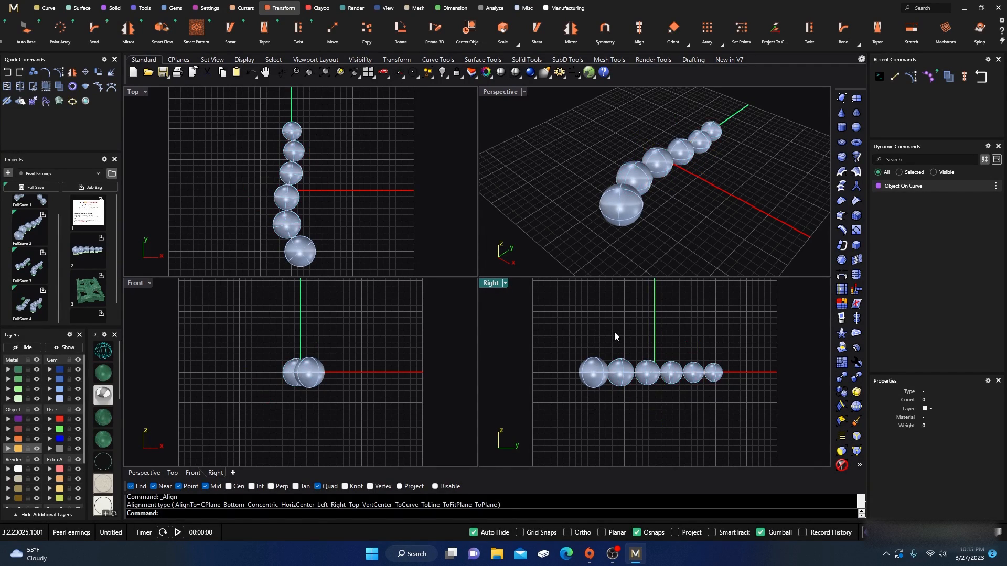
# Align the bottoms of all six pearl spheres to the level of the S-shaped curve in the Right view
pyautogui.moveTo(723, 353); pyautogui.dragTo(566, 367)
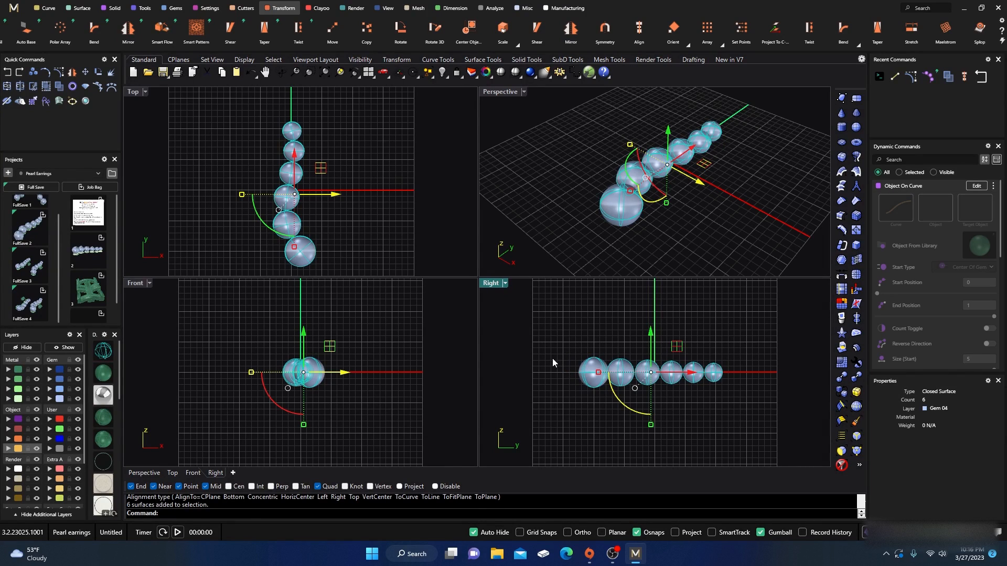
pyautogui.press('Return')
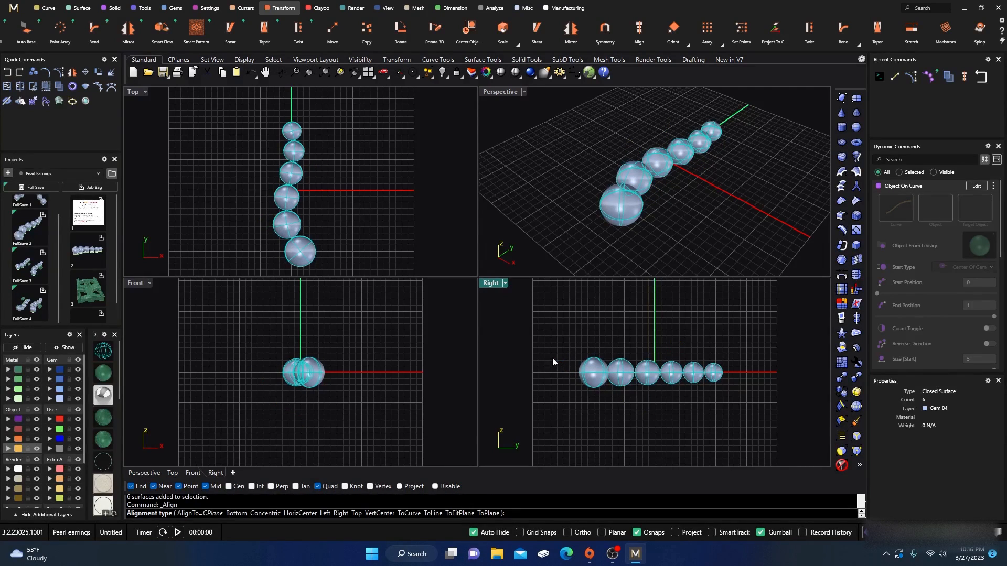
pyautogui.click(237, 514)
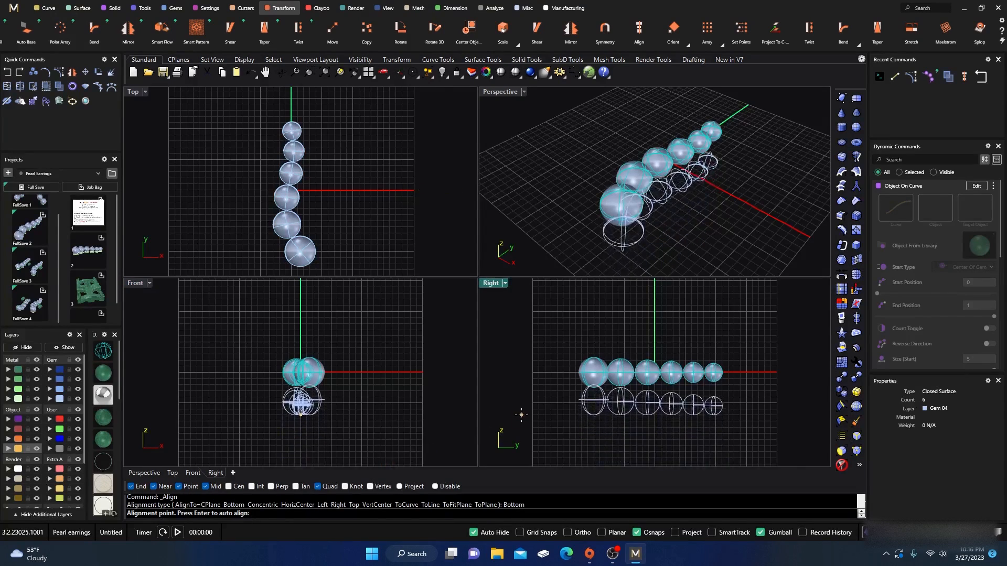
pyautogui.click(592, 373)
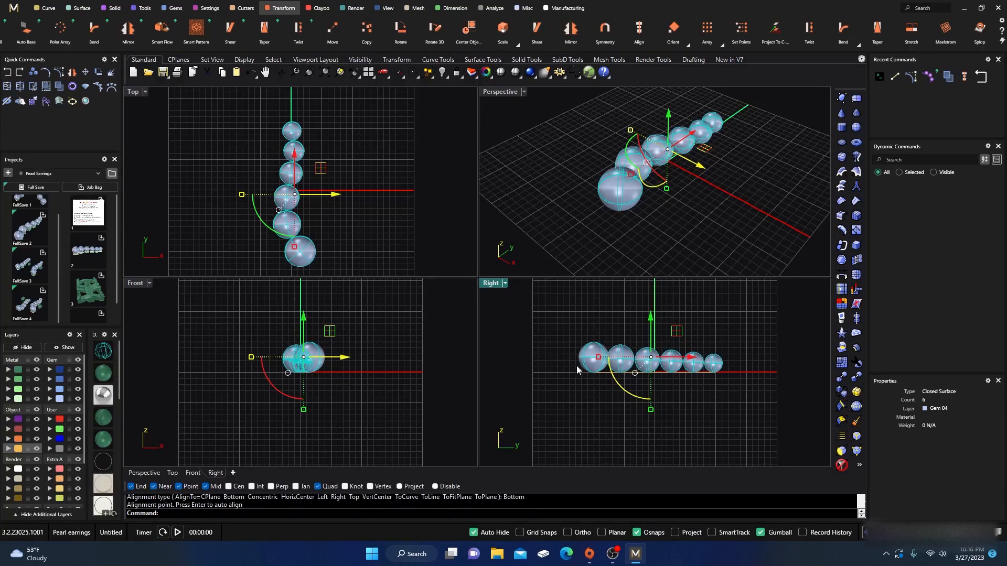
pyautogui.press('Escape')
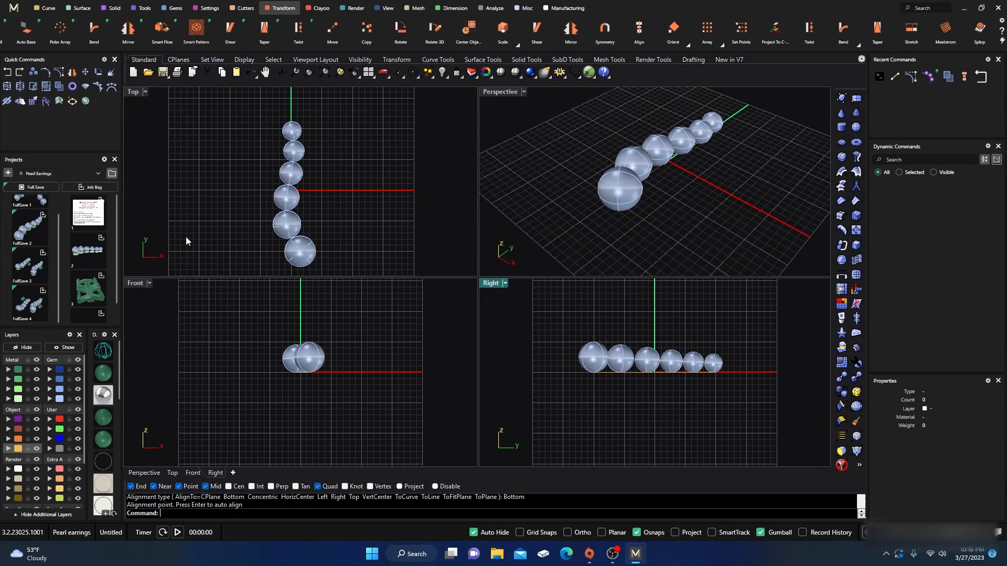
# Switch the views to wireframe display and make the orange Object layer current
pyautogui.click(103, 351)
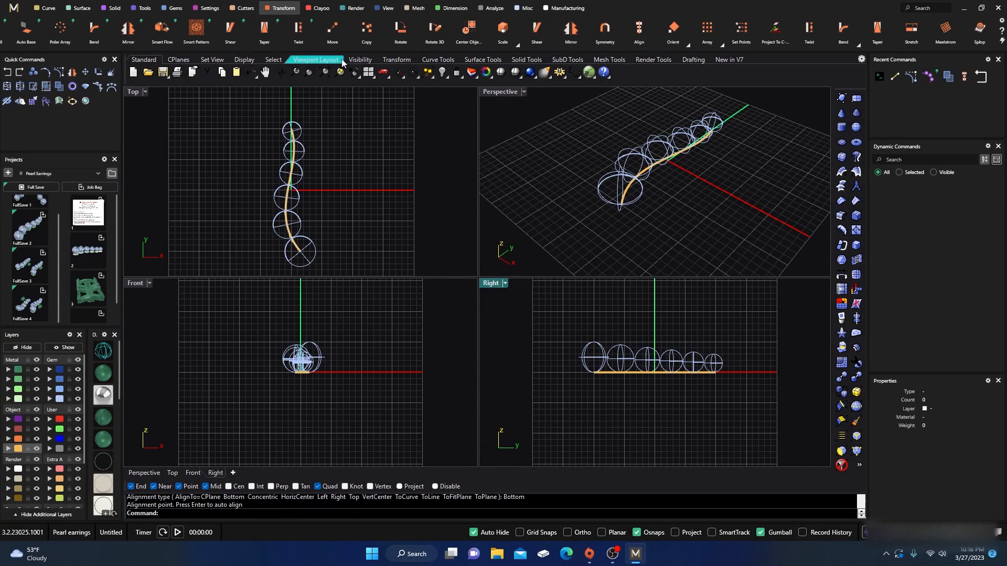
pyautogui.click(113, 9)
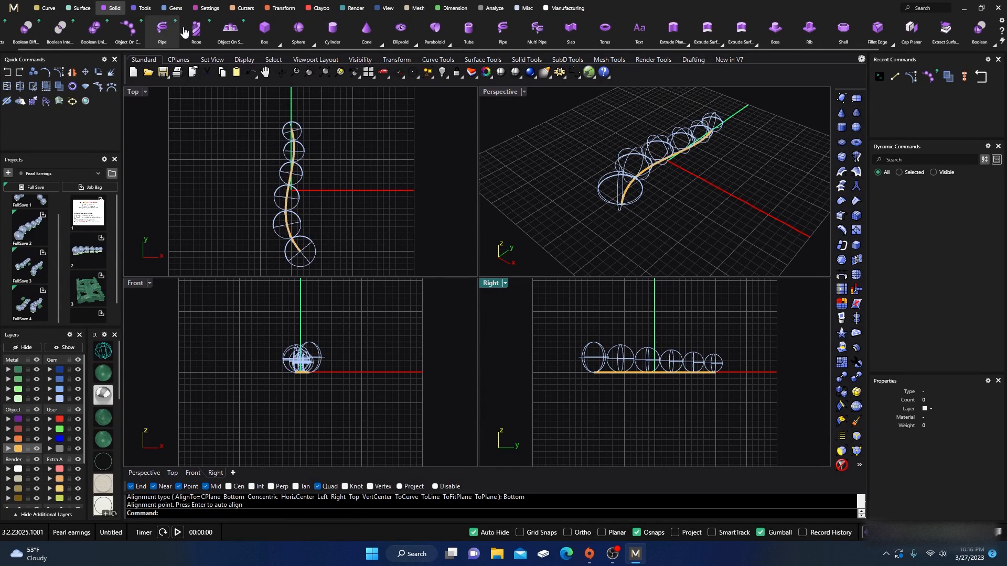
pyautogui.click(25, 439)
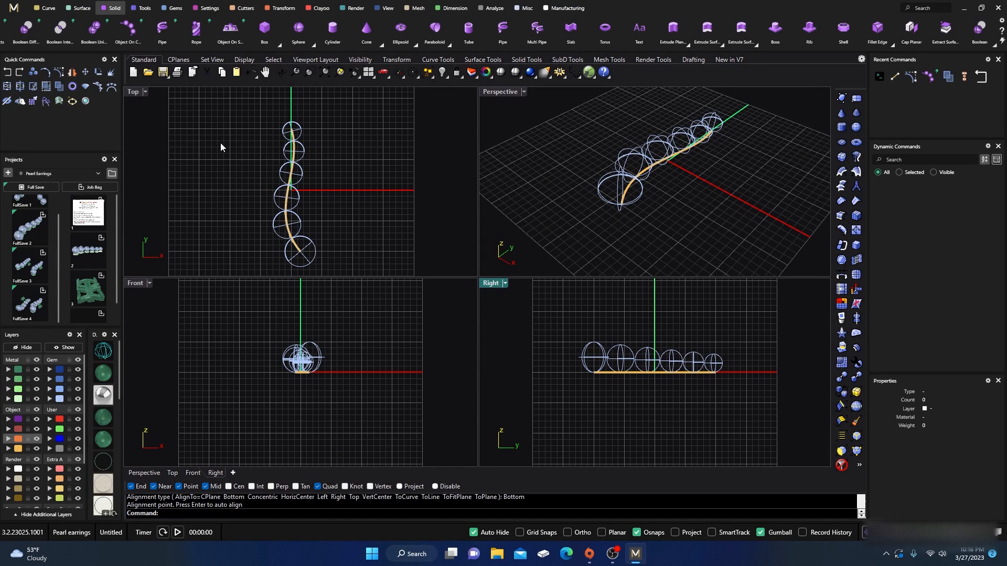
# Create a cylinder centred under the smallest pearl, about 1.04 mm in radius, extending about 5.03 mm downward from the curve
pyautogui.click(332, 29)
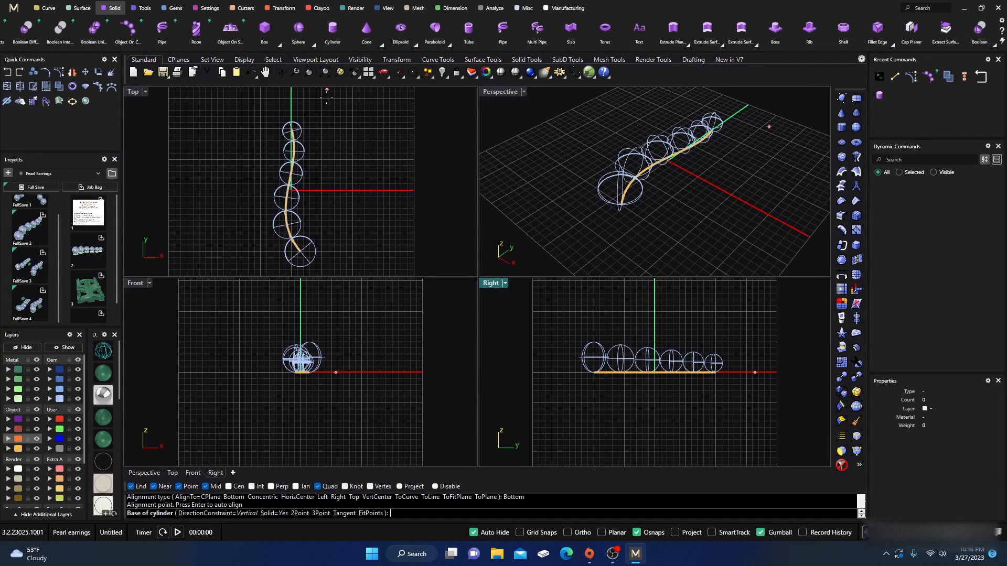
pyautogui.scroll(5, 292, 125)
pyautogui.scroll(6, 294, 125)
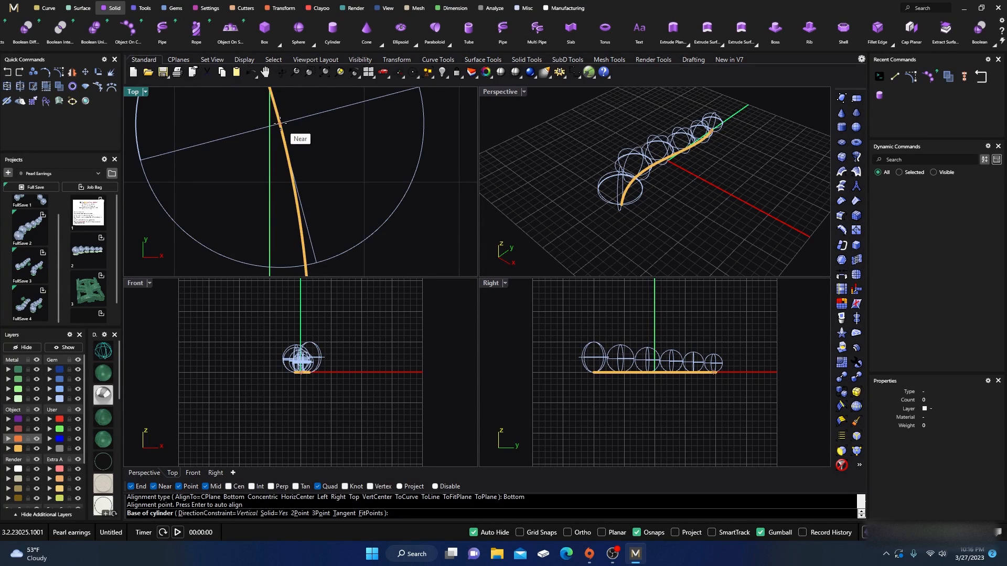
pyautogui.click(279, 123)
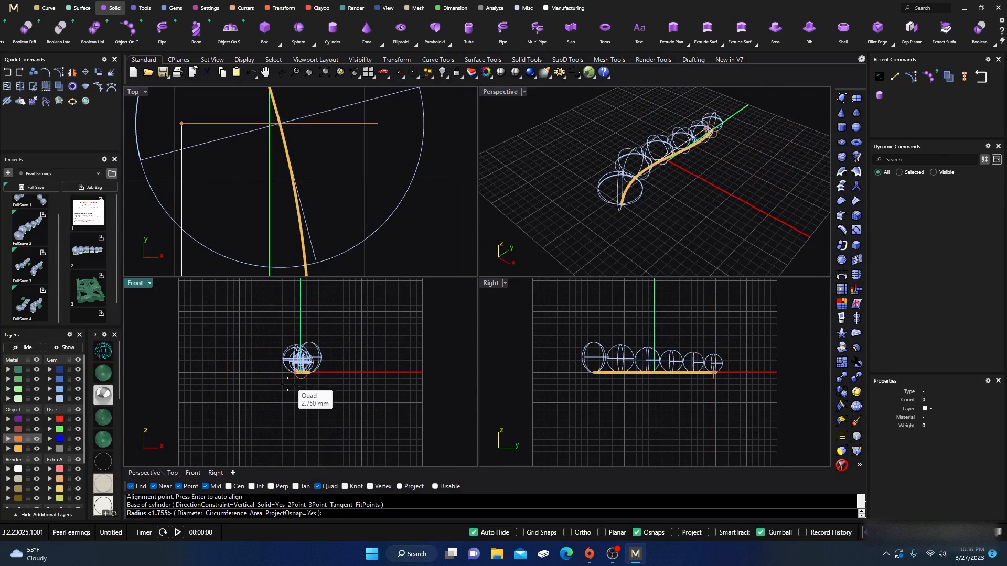
pyautogui.click(338, 203)
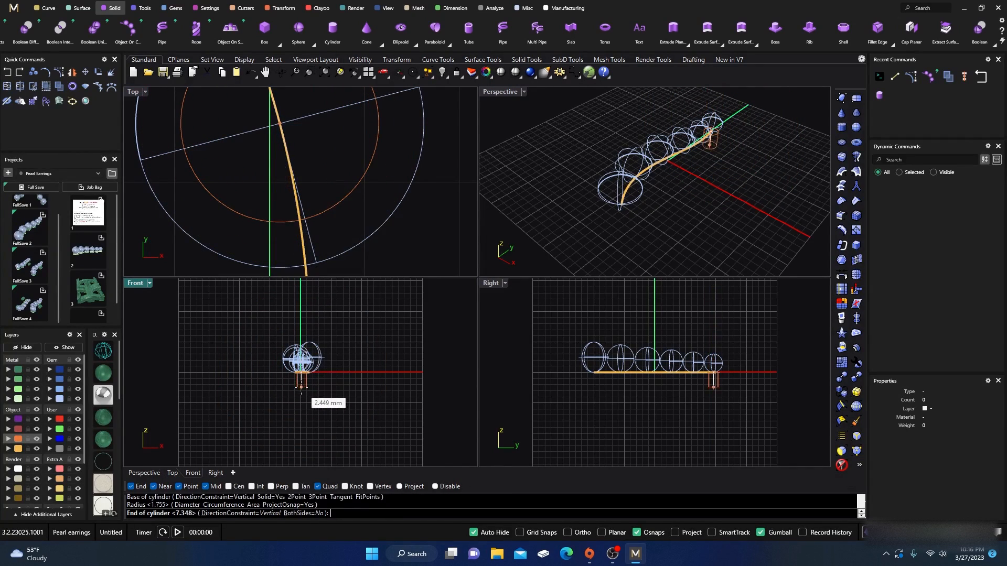
pyautogui.click(299, 404)
# Create a cylinder centred under the second-smallest pearl, about 1.16 mm in radius and reaching as deep as the first cylinder
pyautogui.scroll(5, 290, 151)
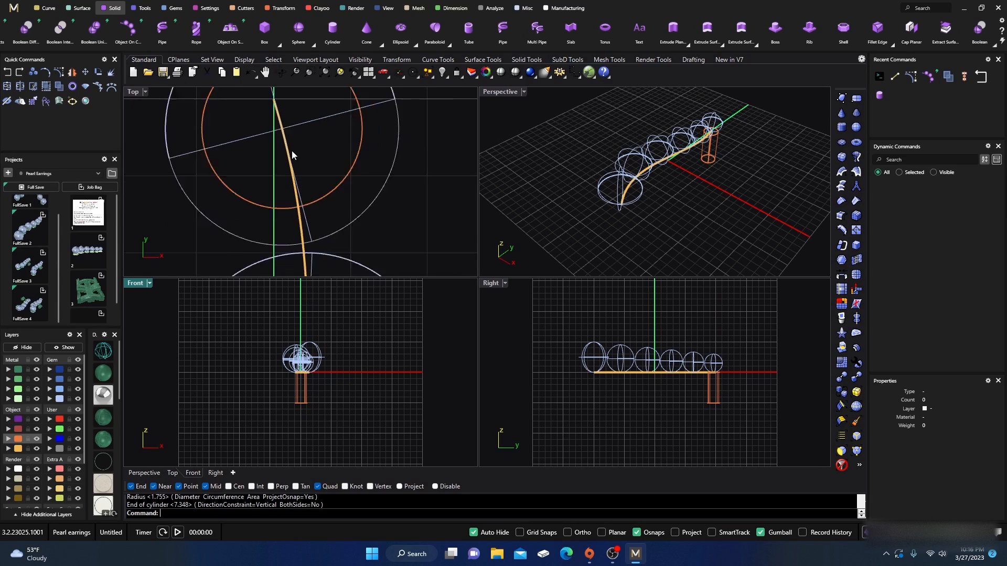
pyautogui.scroll(4, 301, 236)
pyautogui.press('Return')
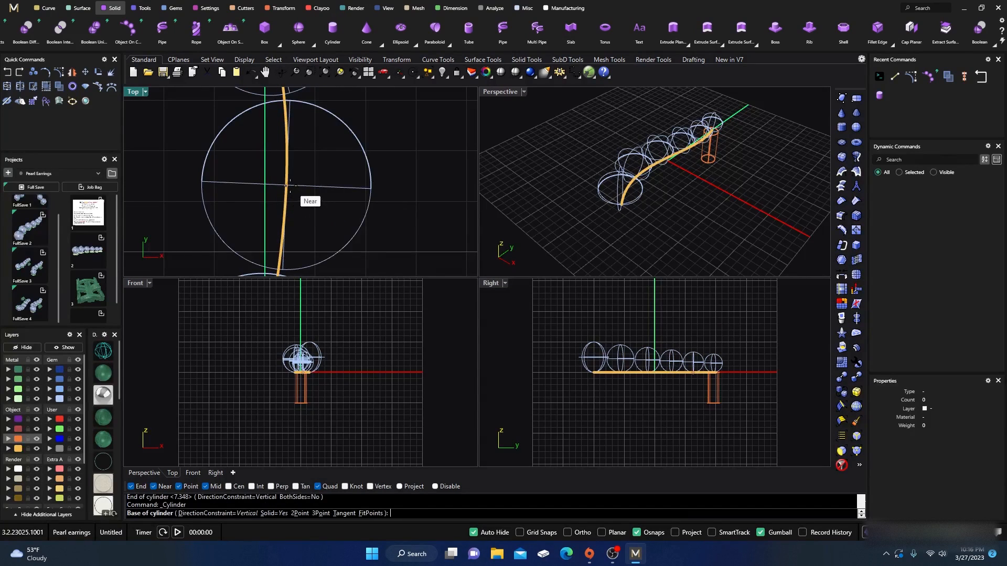
pyautogui.click(286, 184)
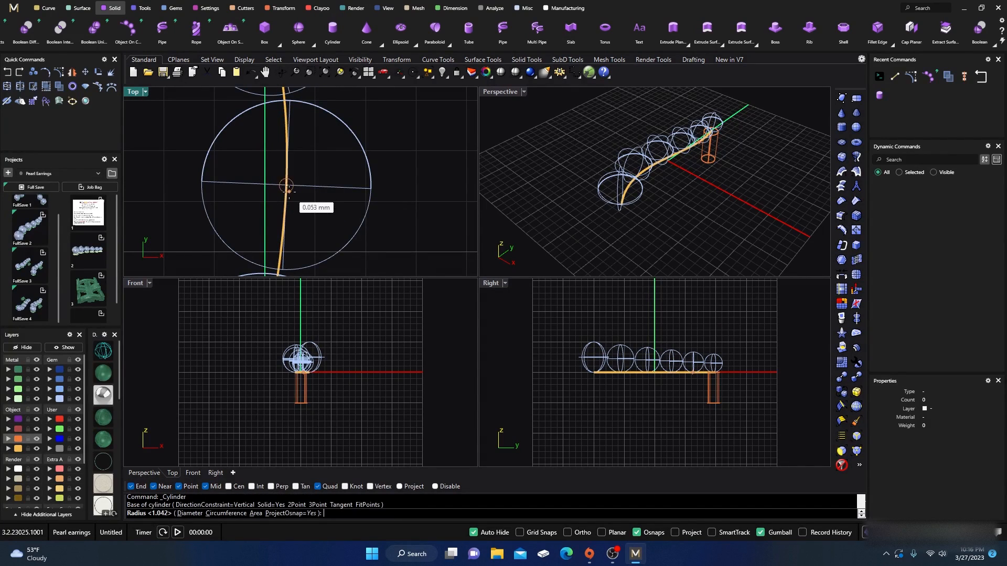
pyautogui.click(333, 220)
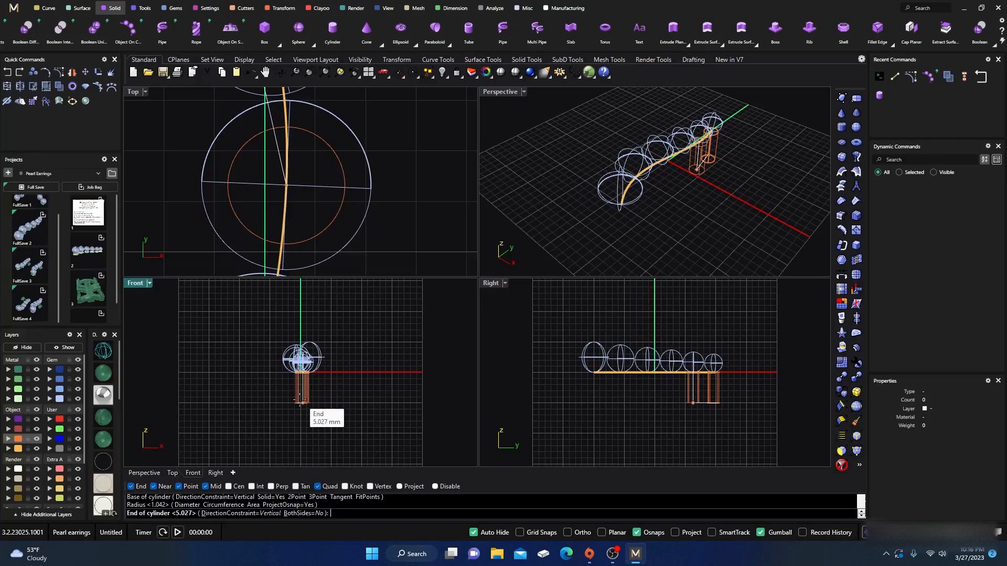
pyautogui.click(300, 404)
# Create a cylinder centred under the third-smallest pearl, about 1.3 mm in radius and ending level with the existing two cylinders
pyautogui.scroll(-12, 274, 147)
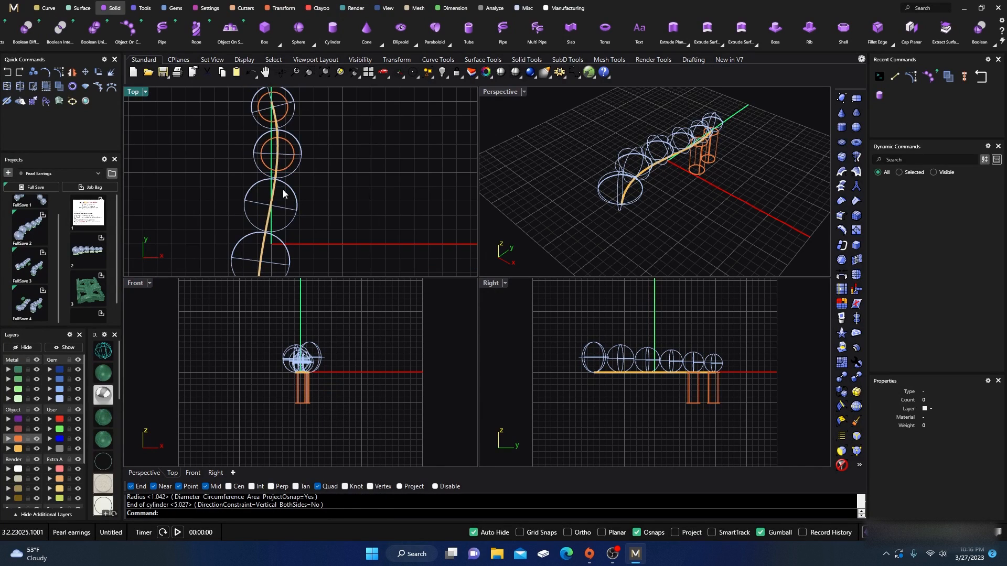
pyautogui.scroll(8, 276, 211)
pyautogui.scroll(4, 272, 211)
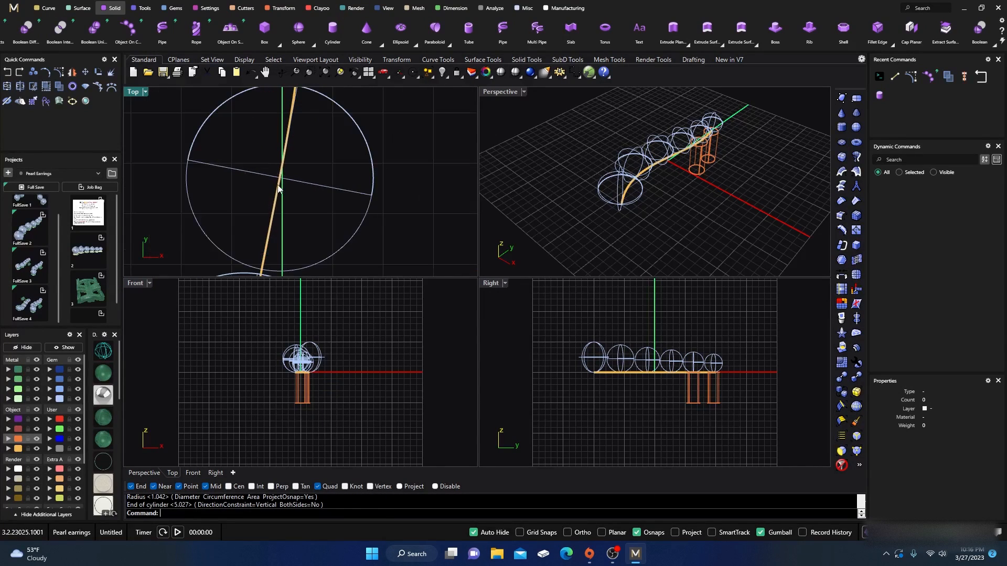
pyautogui.press('Return')
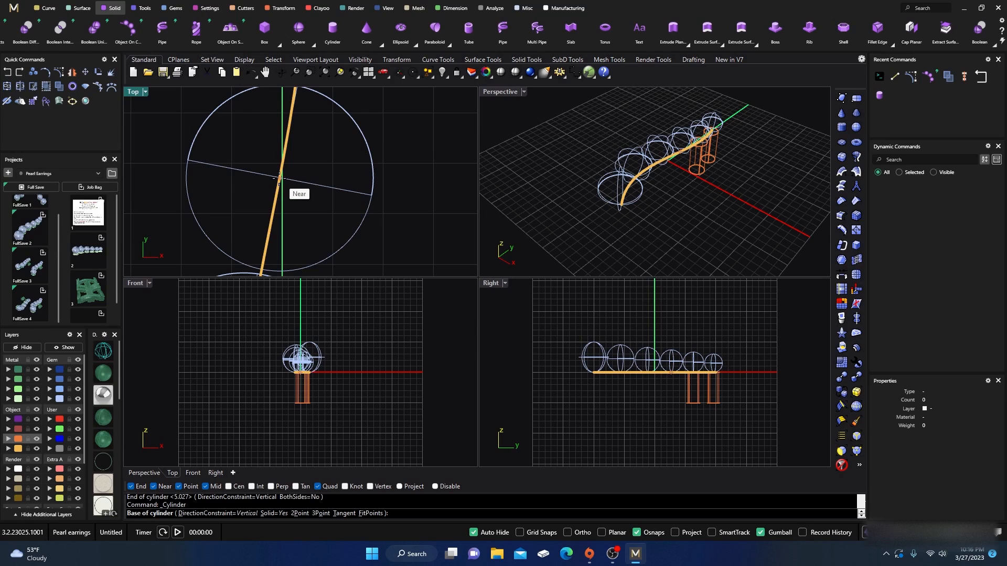
pyautogui.click(279, 177)
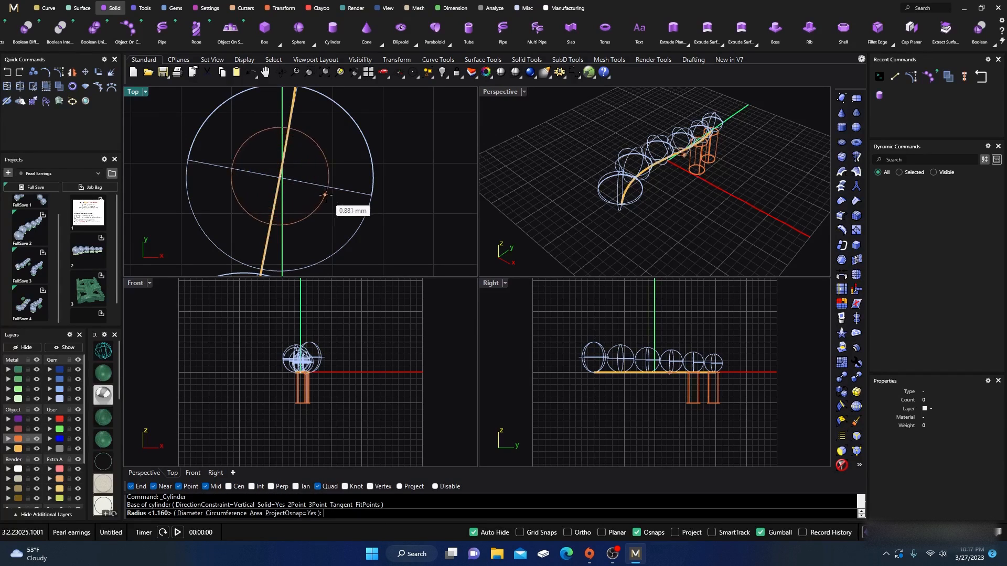
pyautogui.click(338, 204)
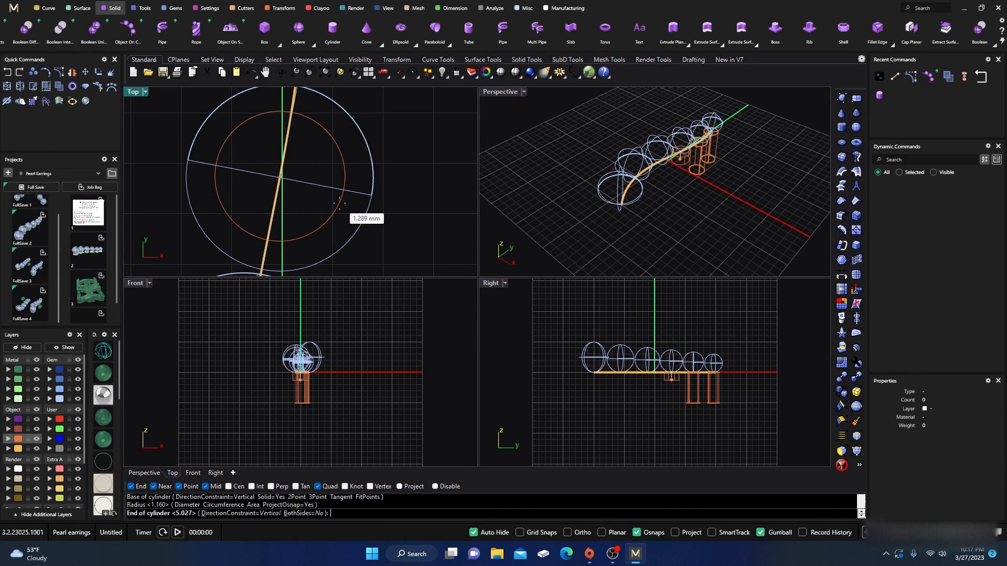
pyautogui.click(301, 394)
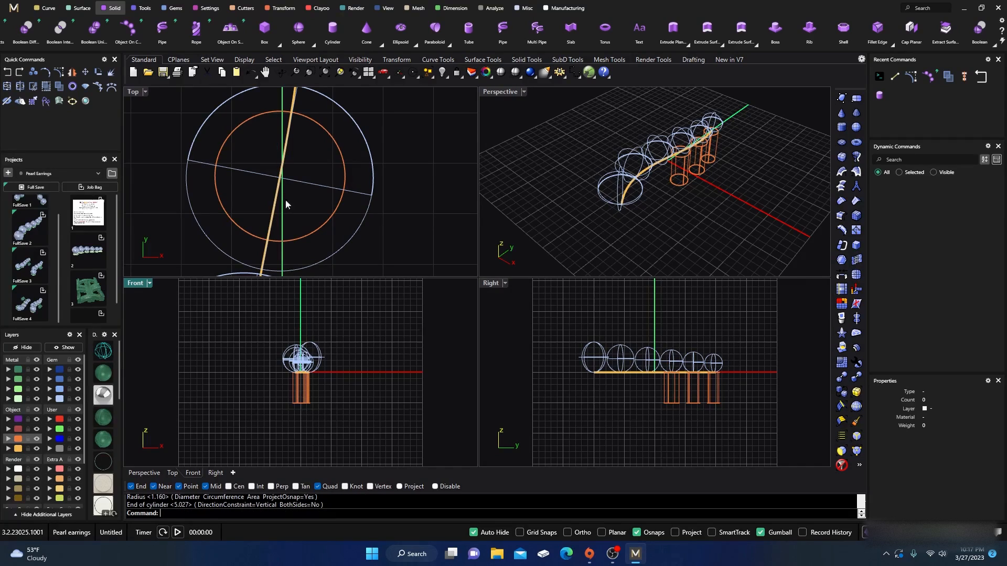
# Create a cylinder centred under the fourth-smallest pearl, about 1.39 mm in radius and ending level with the existing cylinders
pyautogui.scroll(-5, 283, 198)
pyautogui.press('Return')
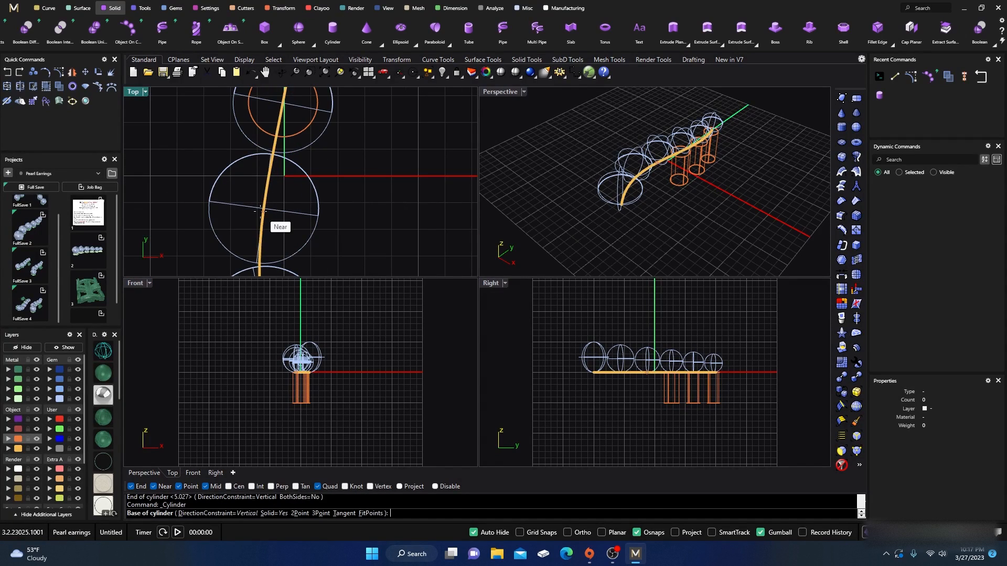
pyautogui.scroll(5, 261, 213)
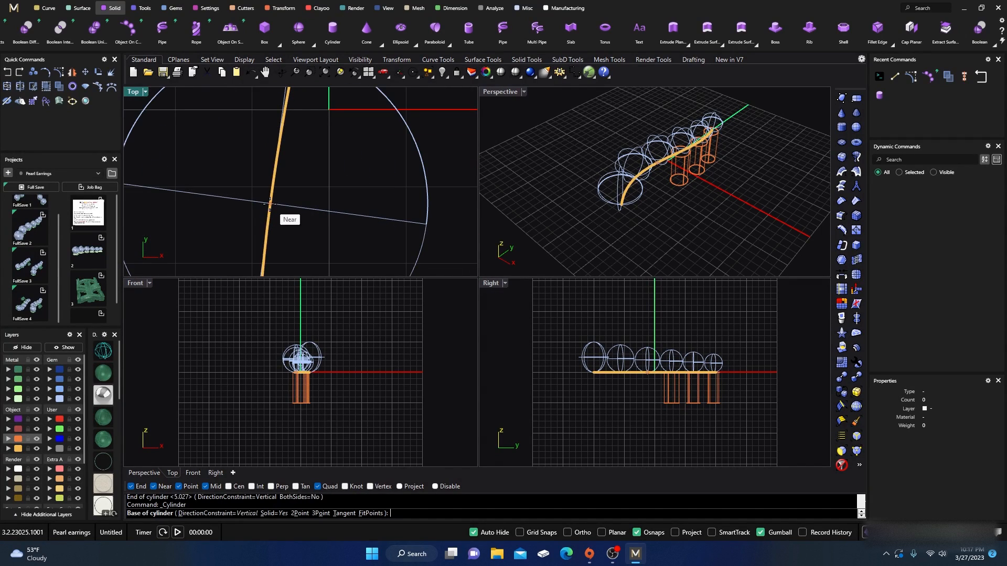
pyautogui.click(270, 203)
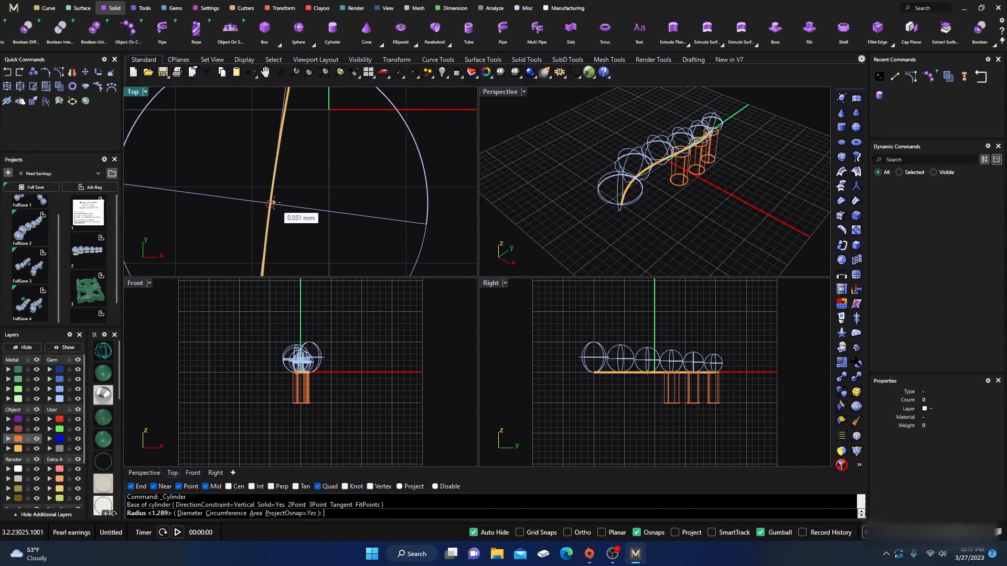
pyautogui.click(370, 239)
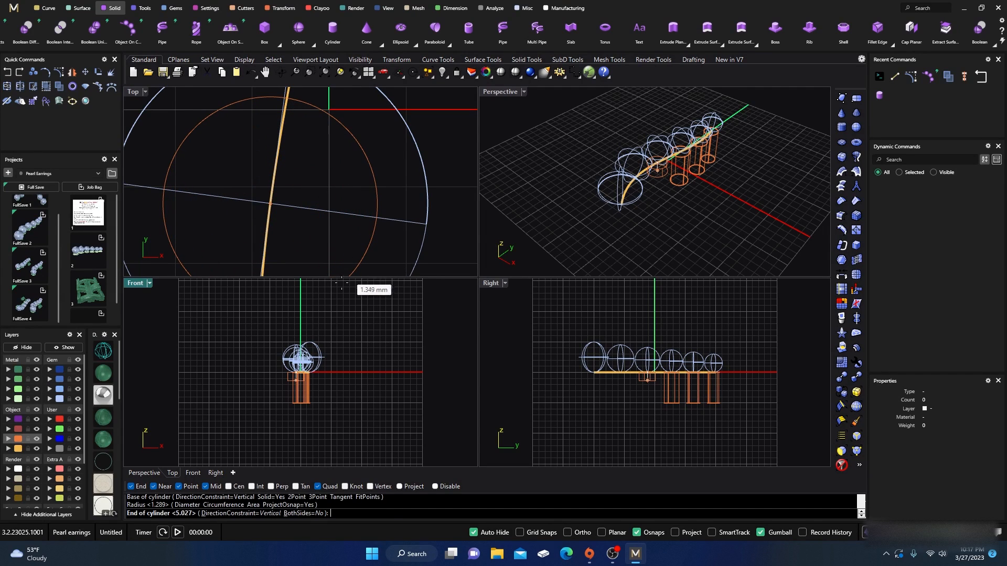
pyautogui.click(301, 403)
# Create a cylinder centred under the second-largest pearl, about 1.46 mm in radius and as deep as the existing cylinders
pyautogui.scroll(-8, 276, 140)
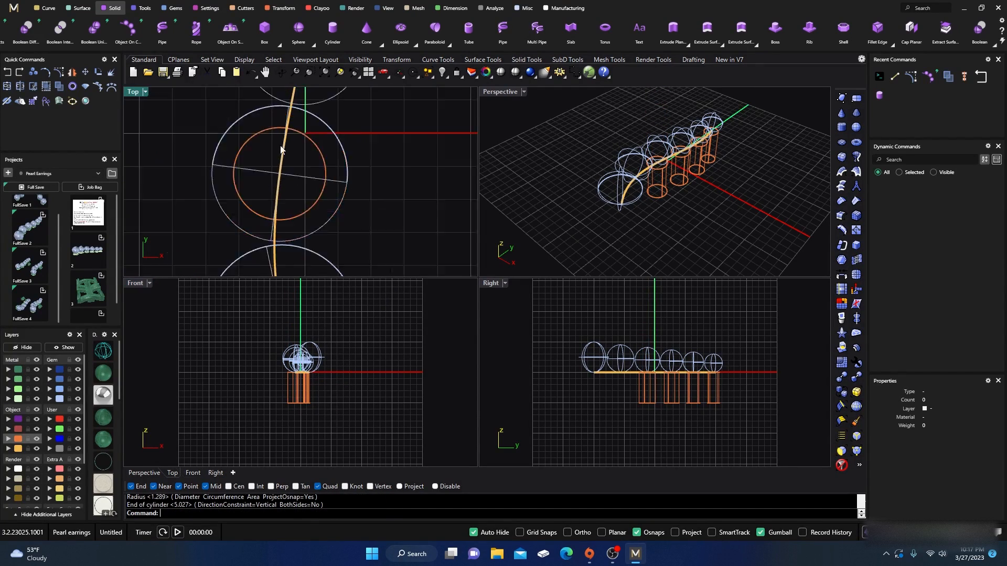
pyautogui.scroll(5, 292, 219)
pyautogui.press('Return')
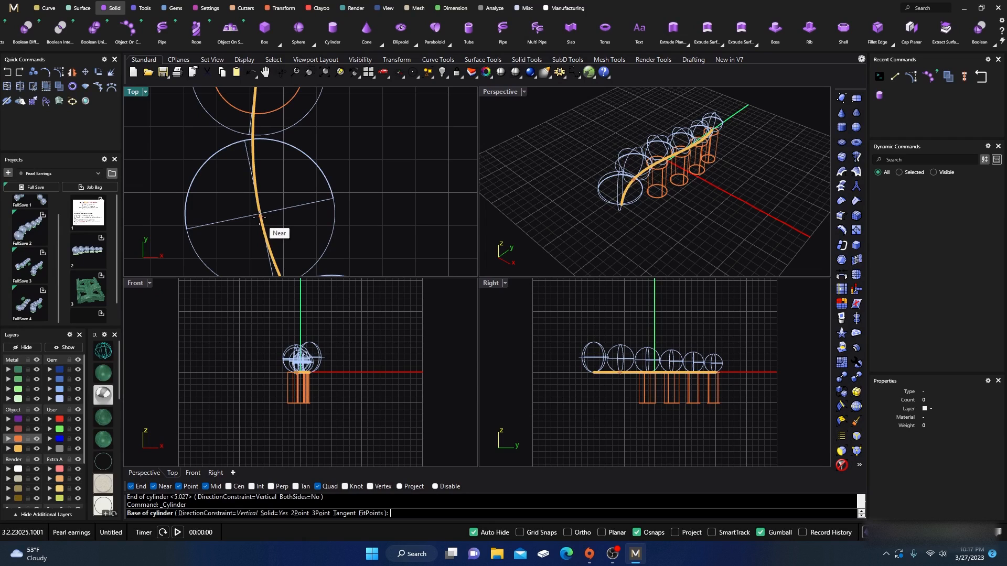
pyautogui.scroll(4, 258, 213)
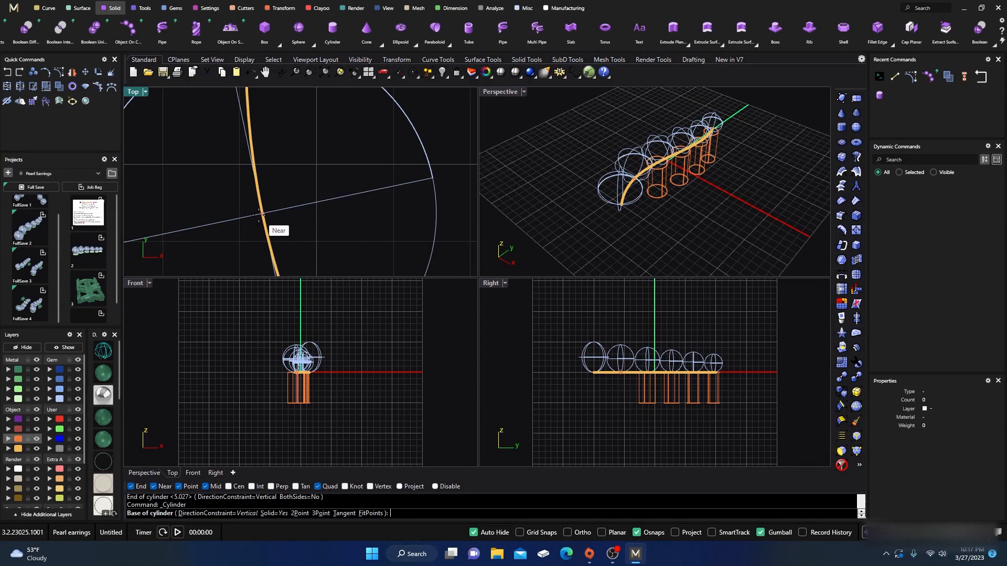
pyautogui.click(262, 214)
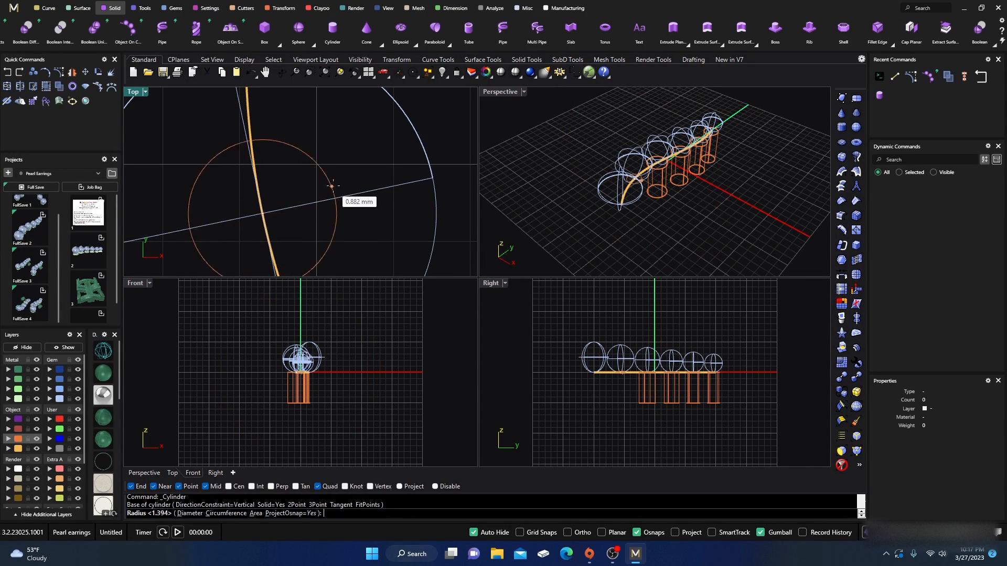
pyautogui.click(364, 165)
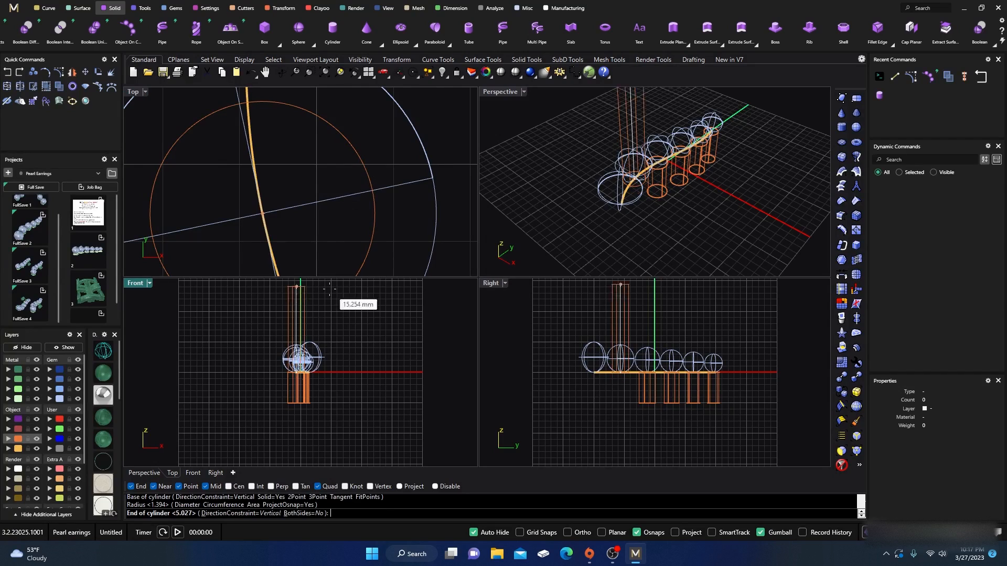
pyautogui.click(308, 408)
# Create a cylinder under the largest pearl, based at the curve's endpoint, narrower than the pearl and ending level with the other cylinders
pyautogui.scroll(-8, 272, 124)
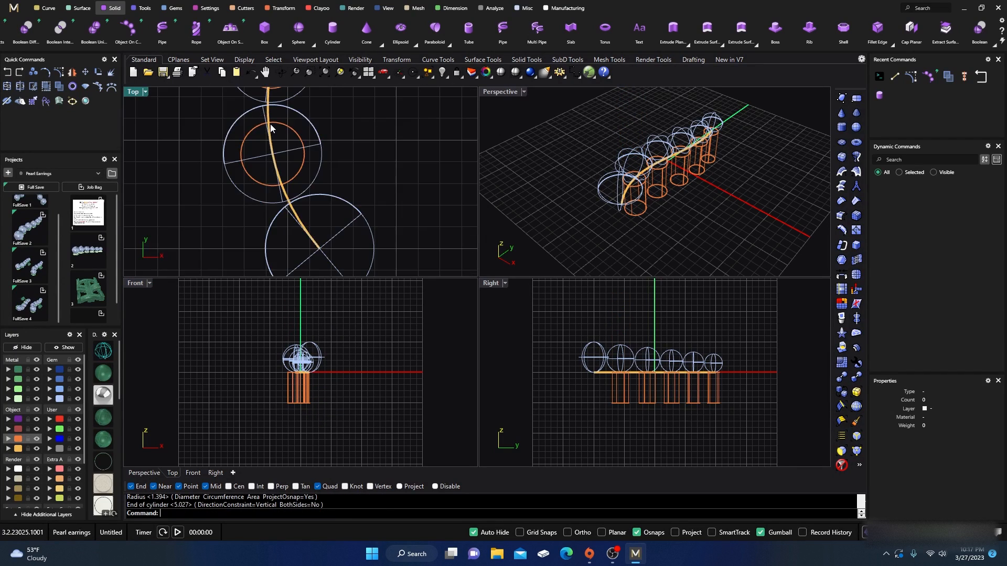
pyautogui.scroll(4, 292, 175)
pyautogui.rightClick(304, 216)
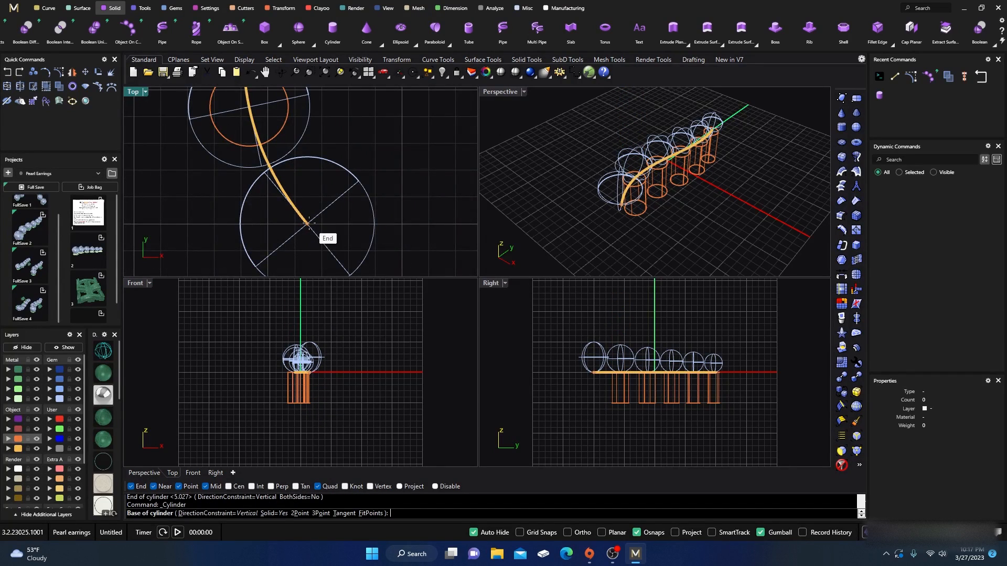
pyautogui.click(308, 225)
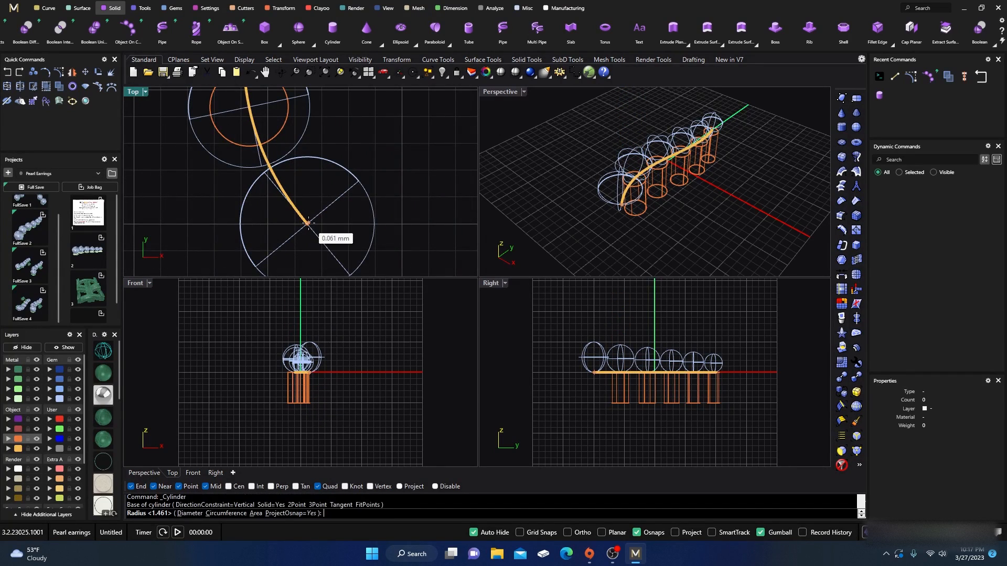
pyautogui.click(353, 222)
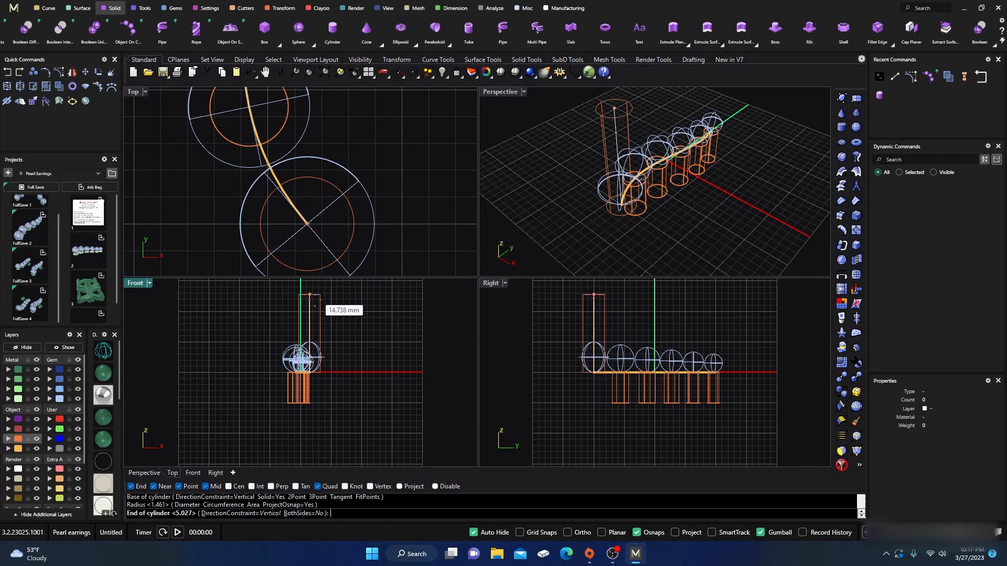
pyautogui.click(312, 401)
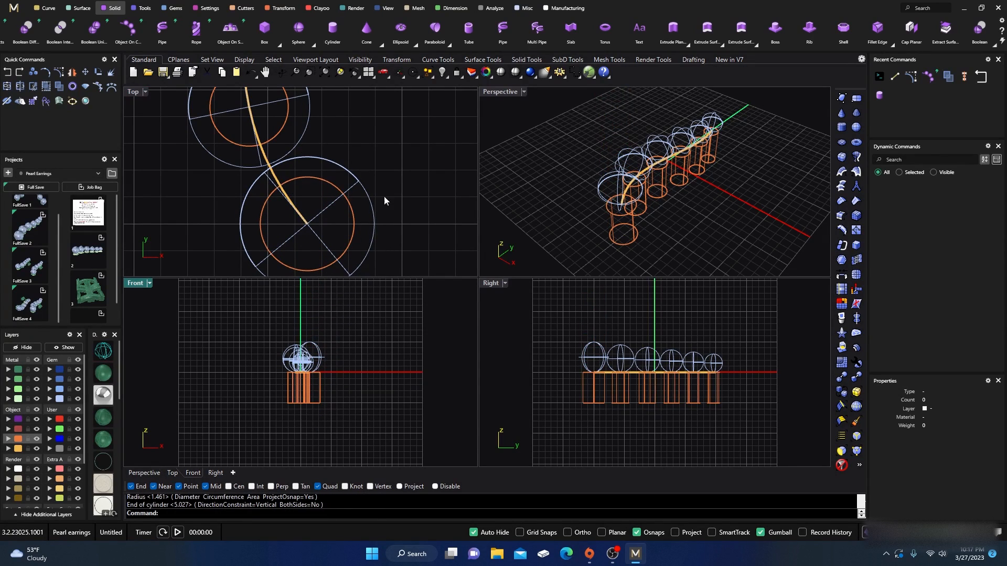
# Switch the display to shaded and inspect the pearls and cylinders in an enlarged perspective view, then restore the four-view layout
pyautogui.click(508, 97)
pyautogui.doubleClick(505, 93)
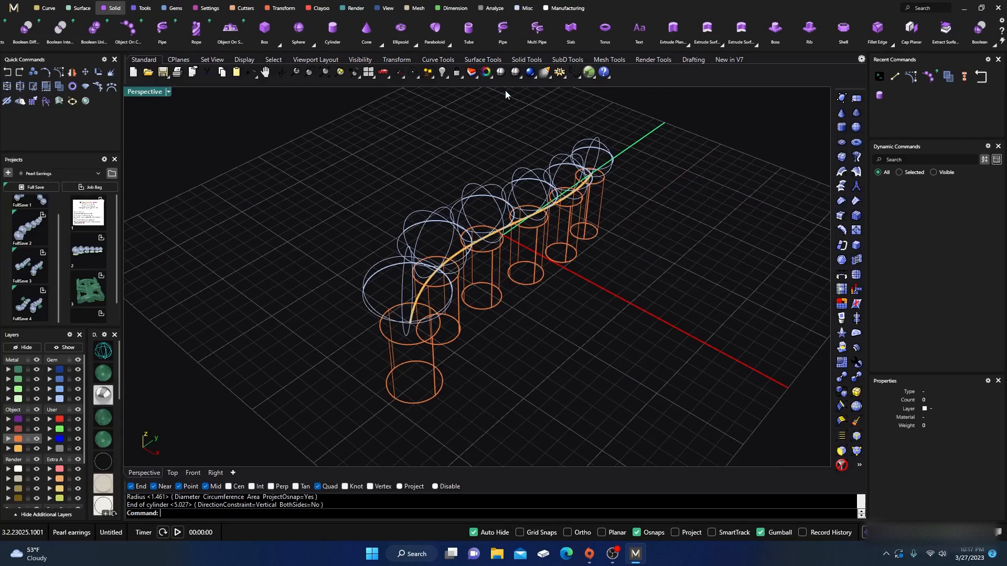
pyautogui.moveTo(539, 283); pyautogui.dragTo(194, 345, button='right')
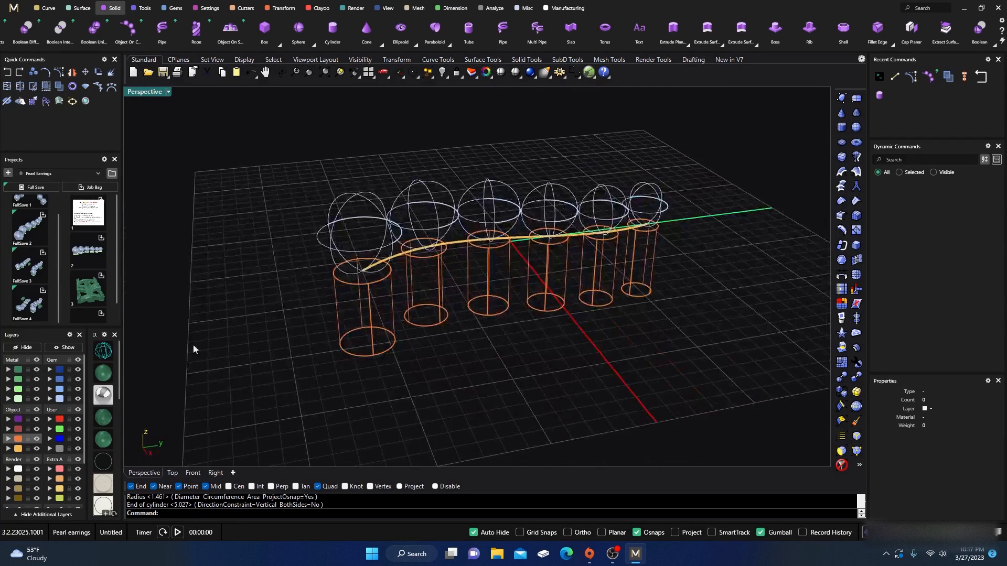
pyautogui.click(108, 375)
pyautogui.moveTo(191, 213)
pyautogui.mouseDown(button='right')
pyautogui.moveTo(290, 307)
pyautogui.moveTo(283, 275)
pyautogui.mouseUp(button='right')
pyautogui.doubleClick(140, 92)
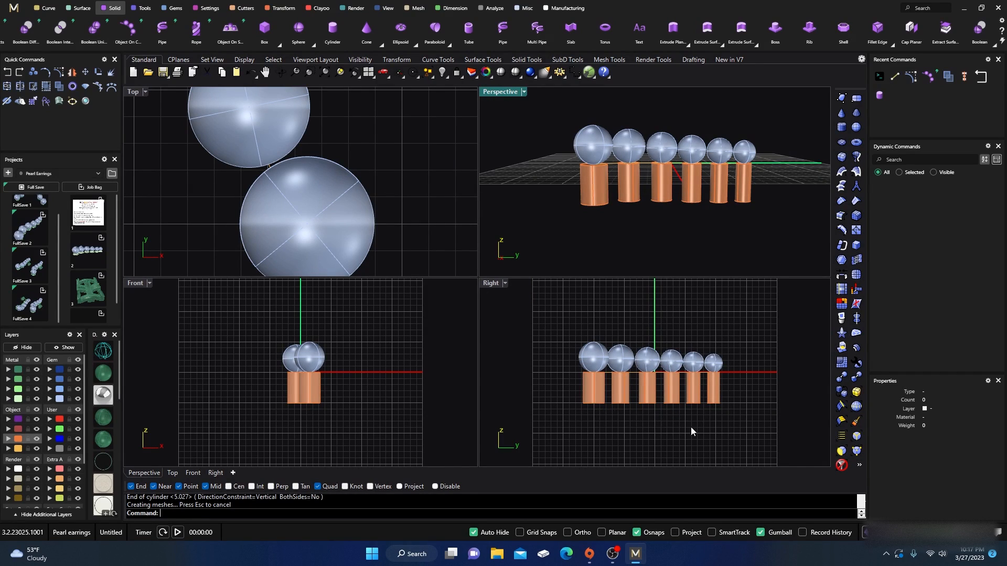
# Move all six cylinders straight up together so their upper ends sink into the undersides of the pearls
pyautogui.moveTo(743, 431); pyautogui.dragTo(556, 395)
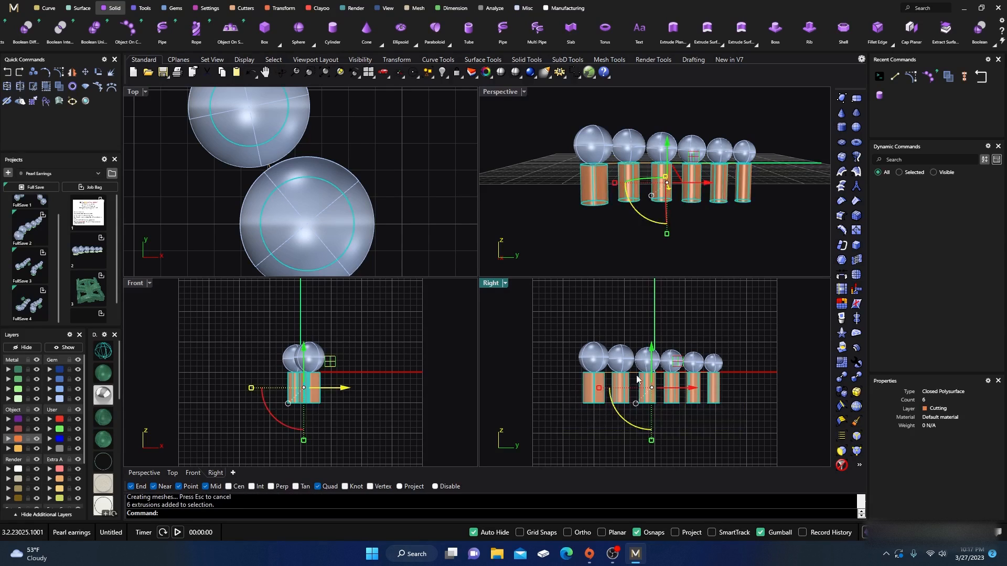
pyautogui.scroll(5, 652, 373)
pyautogui.moveTo(653, 371); pyautogui.dragTo(652, 350)
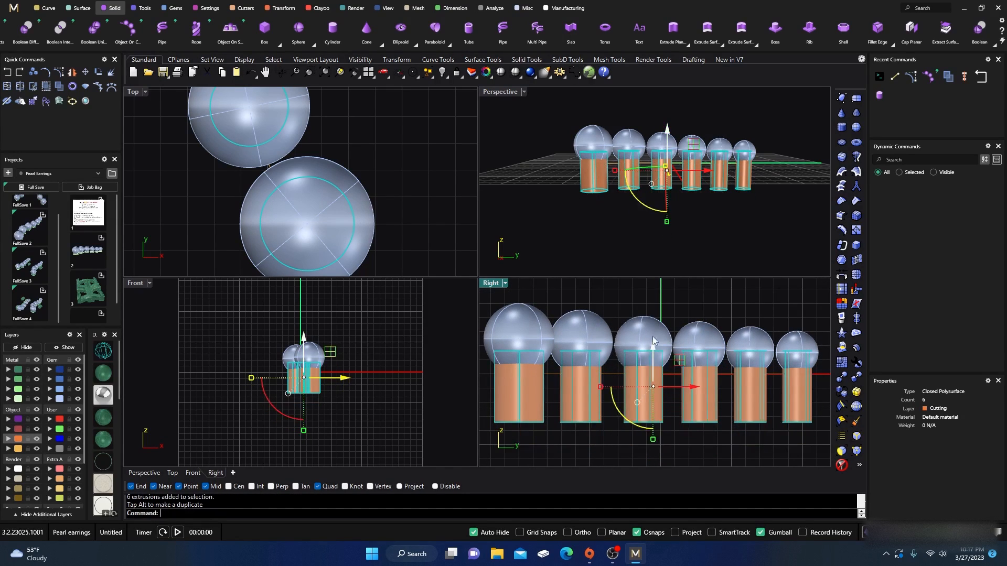
pyautogui.click(660, 300)
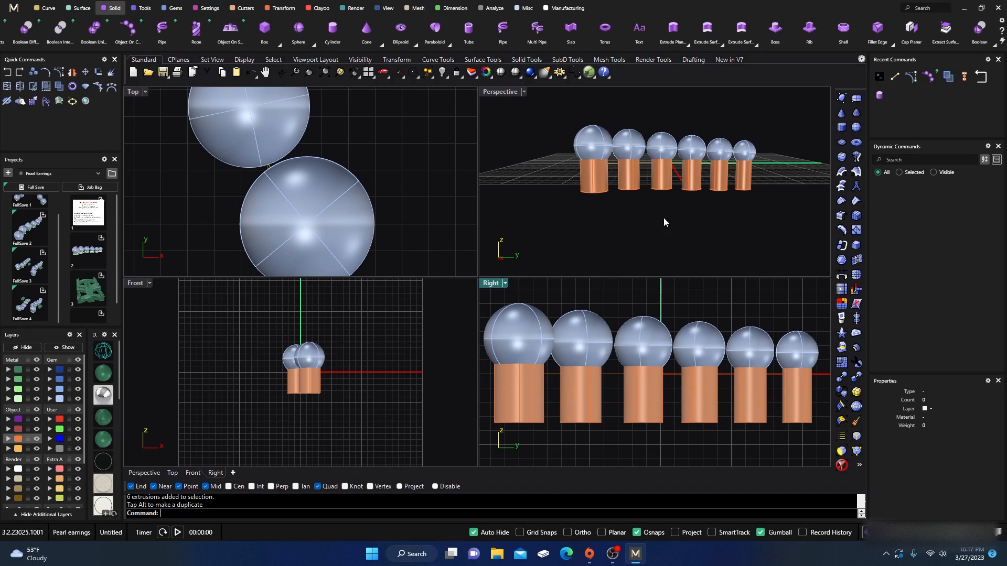
# Subtract the six pearls from the six cylinders with a Boolean Difference
pyautogui.scroll(-3, 656, 320)
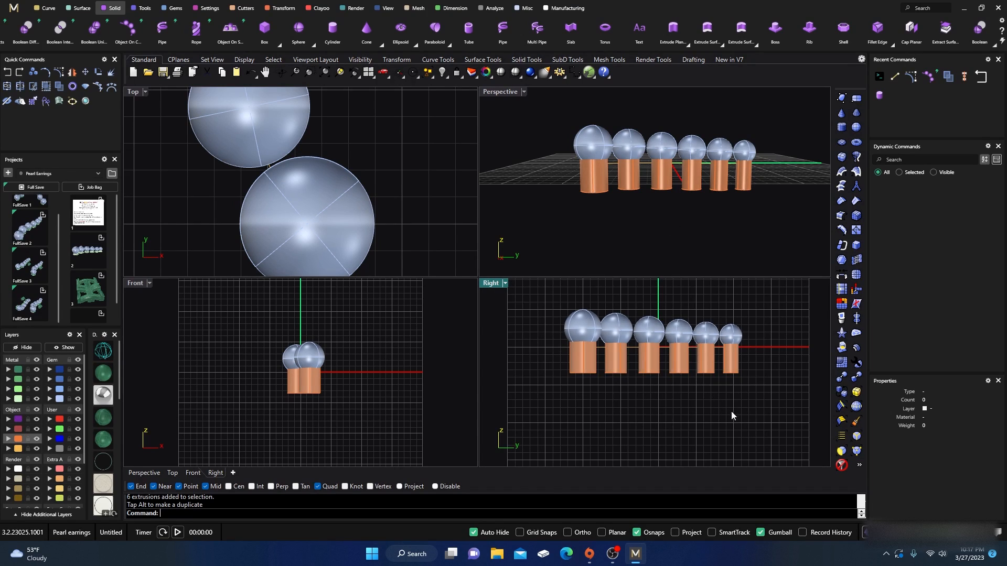
pyautogui.moveTo(740, 412); pyautogui.dragTo(558, 356)
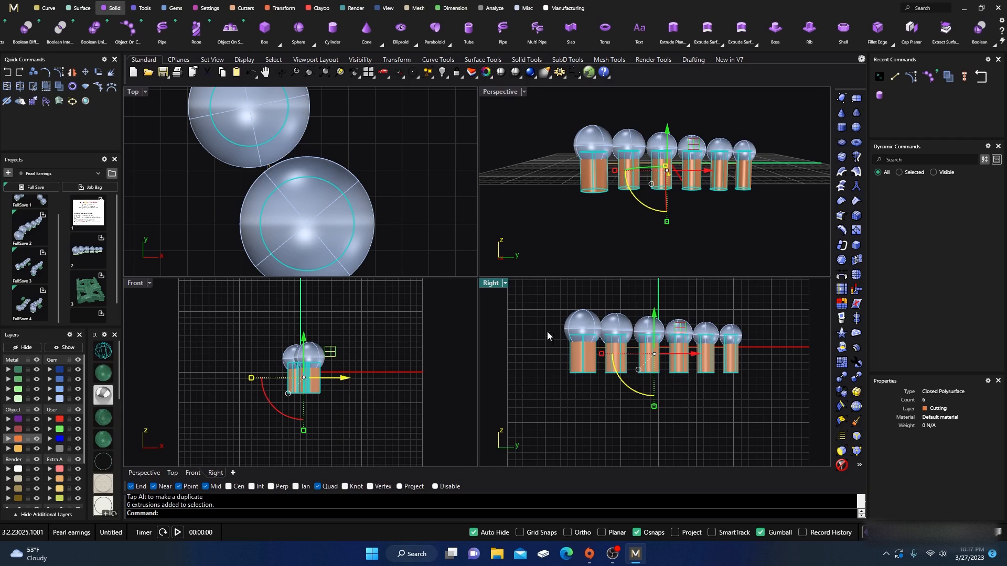
pyautogui.scroll(1, 49, 36)
pyautogui.click(48, 33)
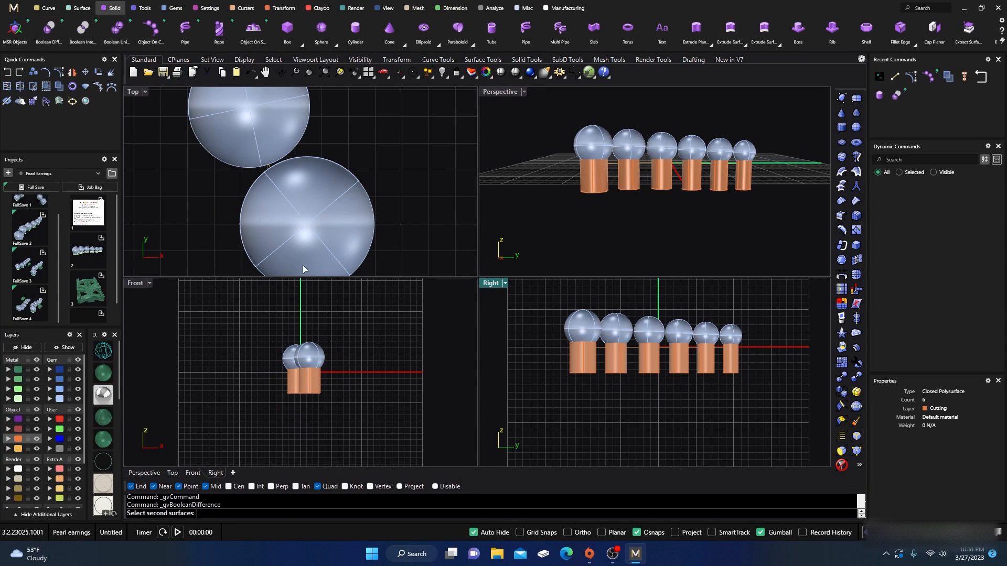
pyautogui.click(59, 401)
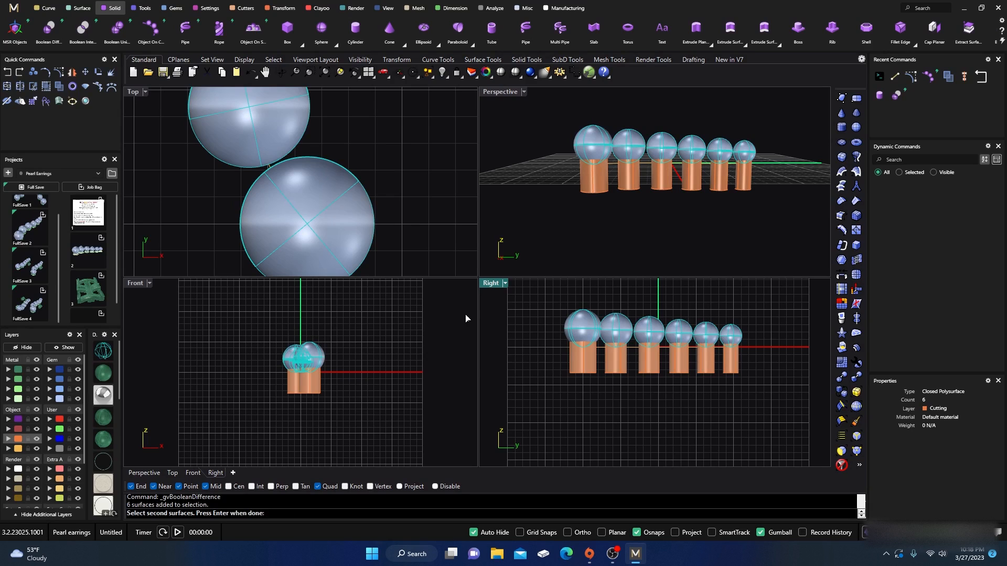
pyautogui.press('Return')
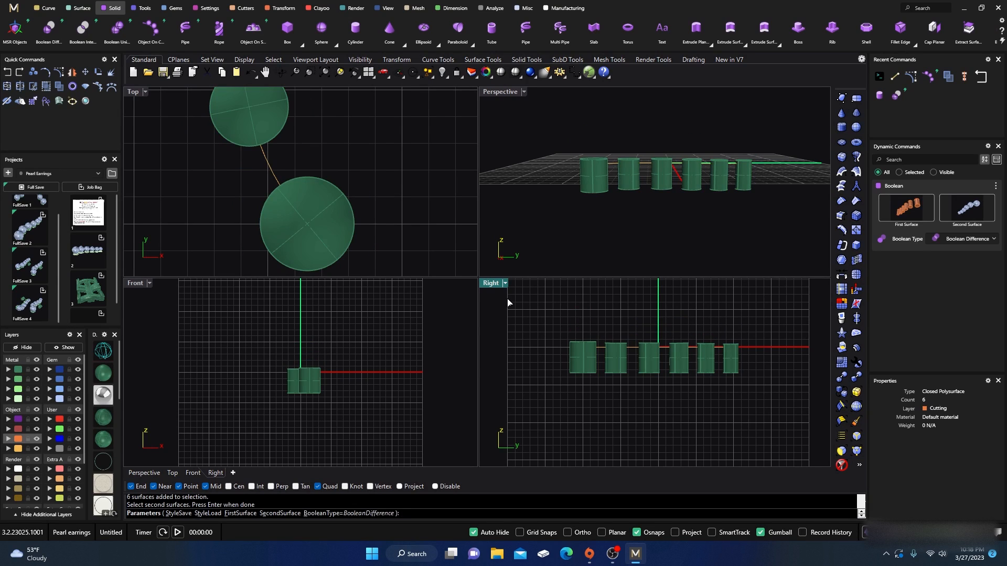
pyautogui.press('Return')
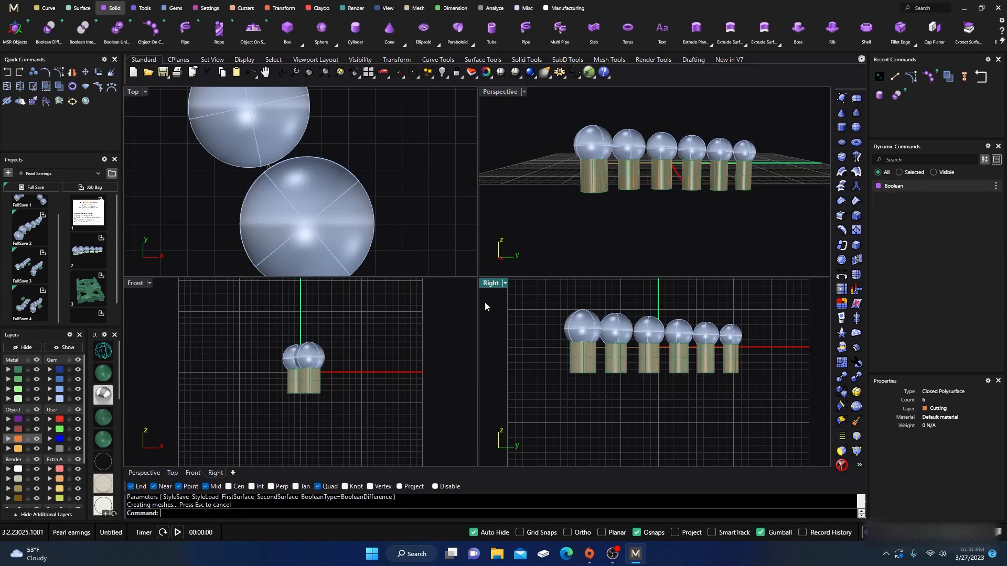
# Move the six original orange cylinders onto the hidden User 04 layer and hide the Gem layer holding the pearls
pyautogui.click(19, 443)
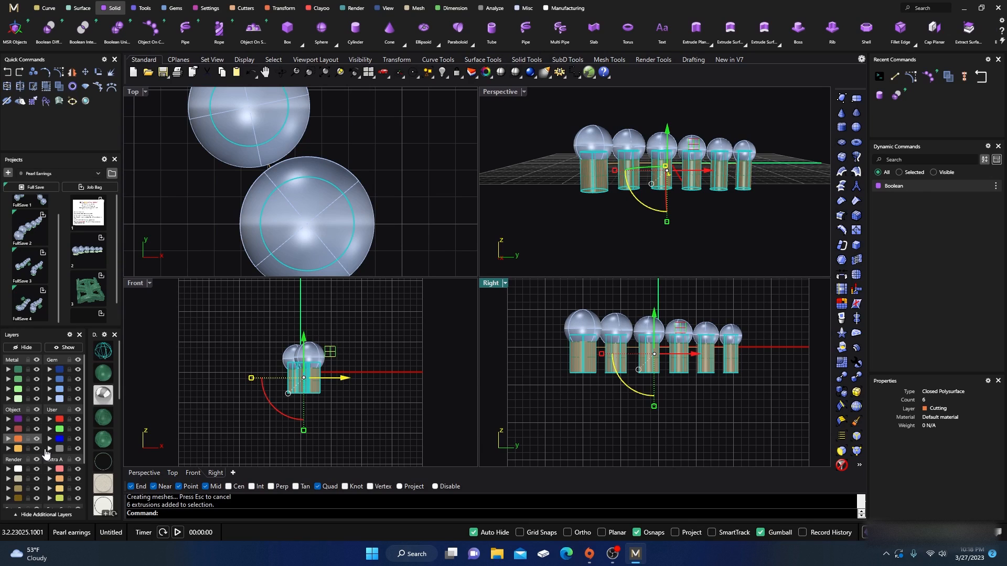
pyautogui.click(49, 449)
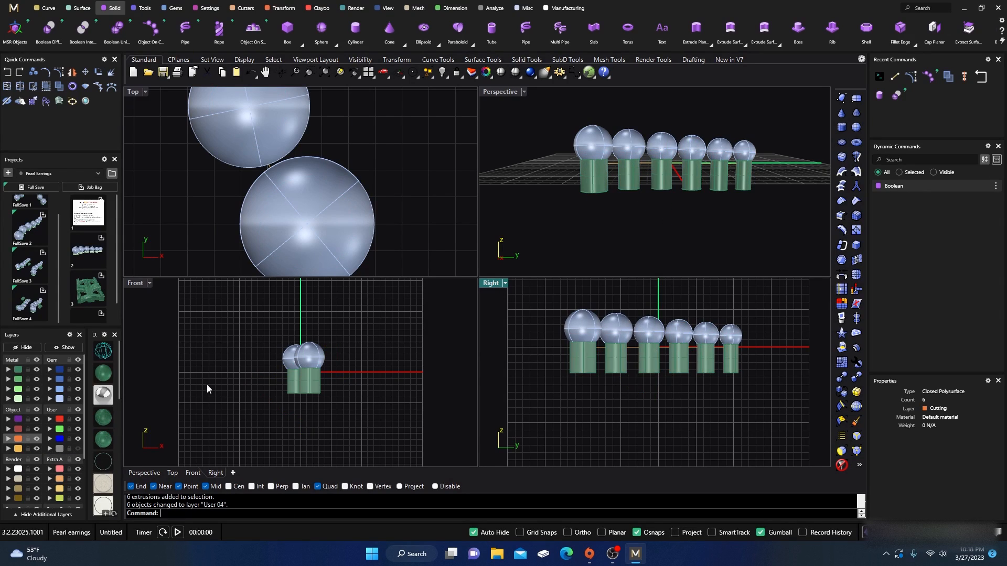
pyautogui.doubleClick(495, 92)
pyautogui.moveTo(373, 337); pyautogui.dragTo(300, 364, button='right')
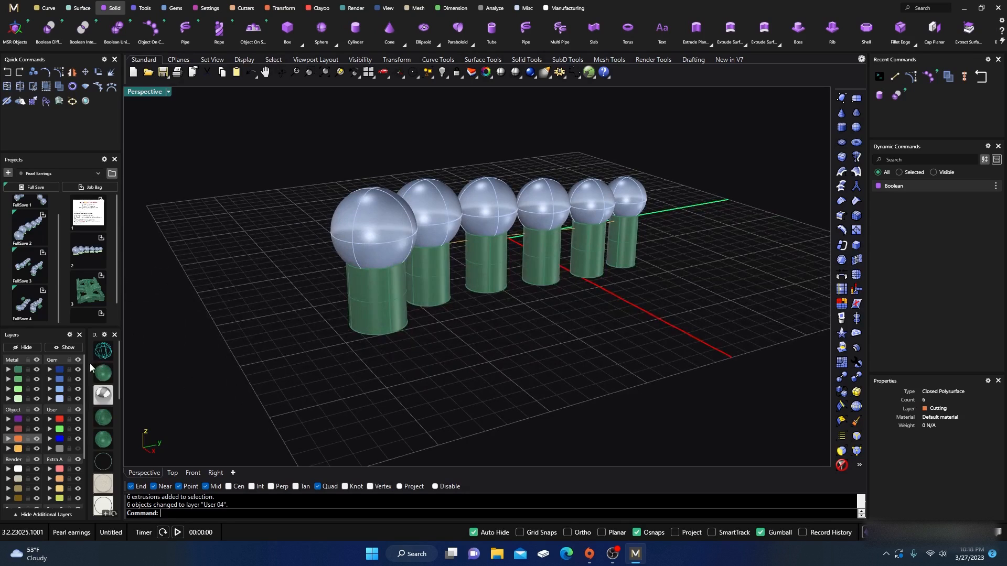
pyautogui.click(78, 399)
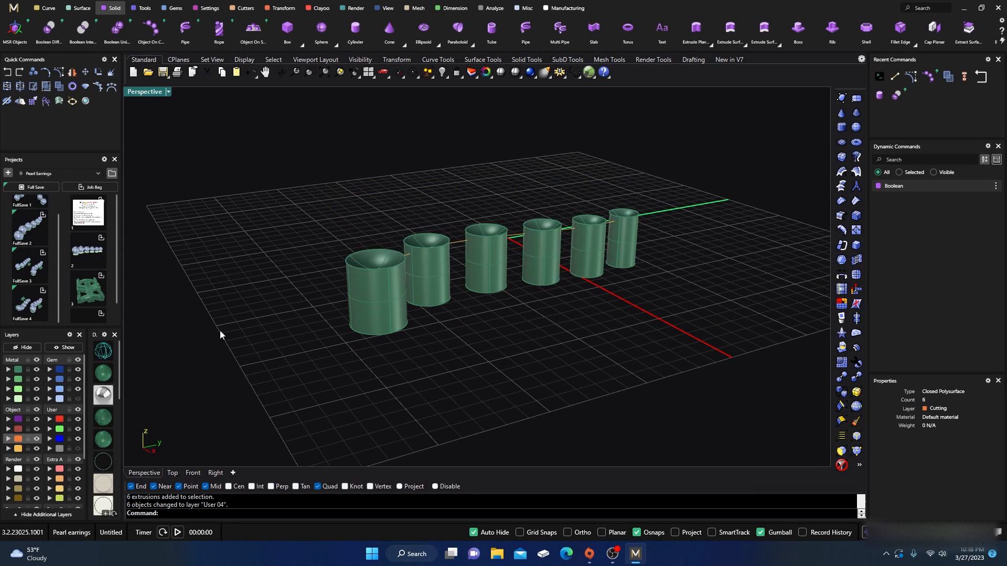
pyautogui.moveTo(220, 332); pyautogui.dragTo(254, 342, button='right')
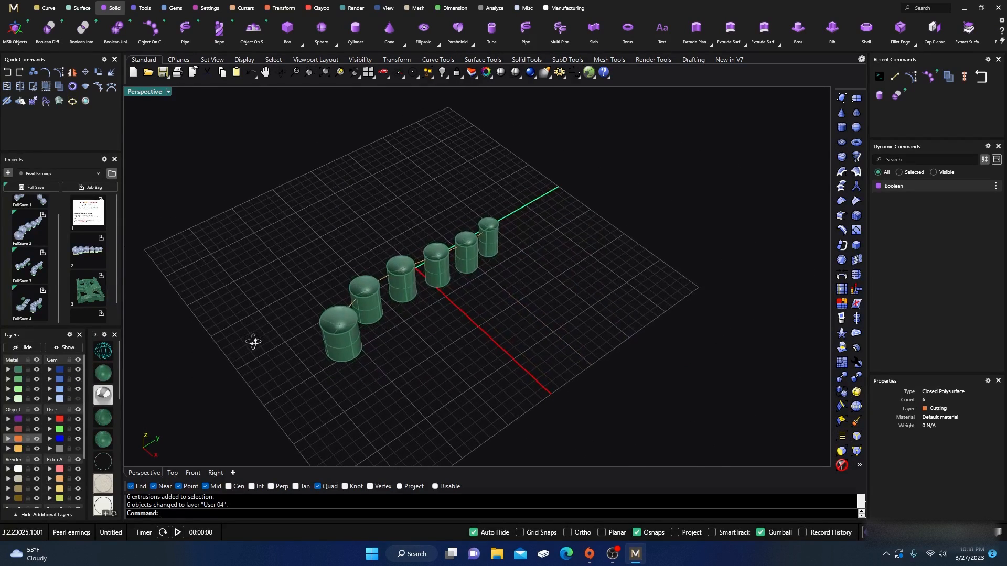
# Move the S-shaped curve to the User 01 layer and hide that layer
pyautogui.scroll(5, 367, 293)
pyautogui.keyDown('shift'); pyautogui.click(360, 260); pyautogui.keyUp('shift')
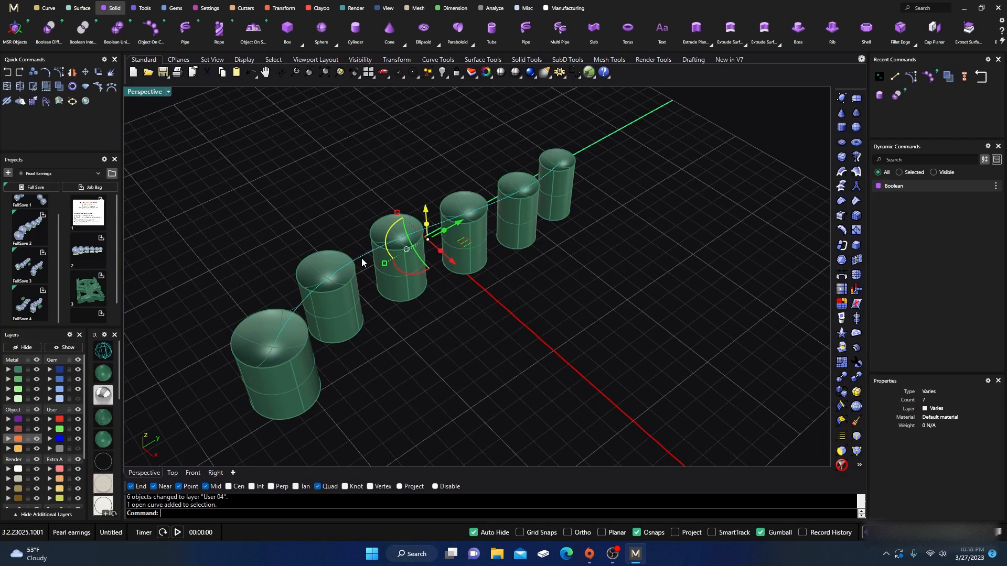
pyautogui.click(61, 420)
pyautogui.press('Escape')
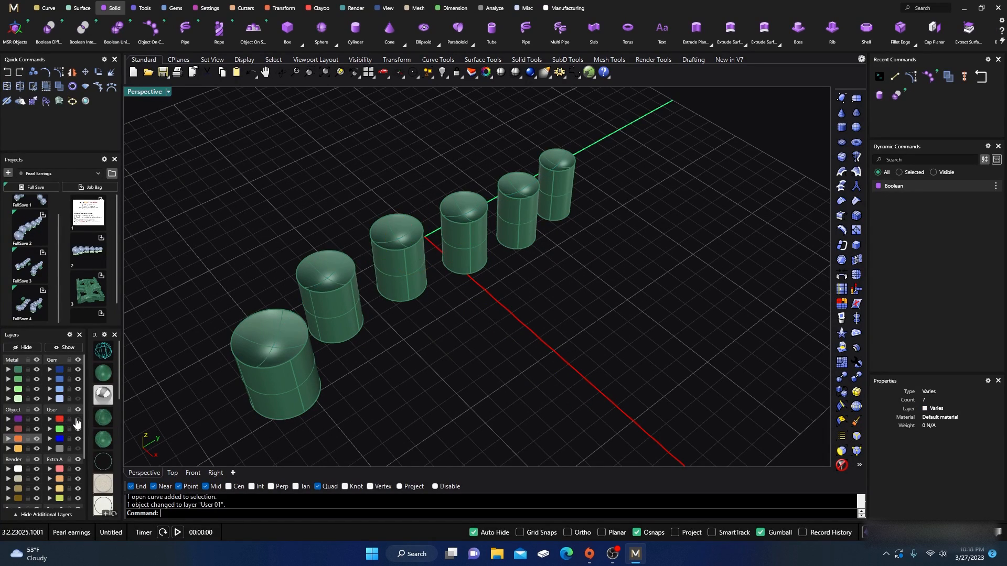
# Extract the cupped upper surface from each of the six cylinders
pyautogui.moveTo(454, 311)
pyautogui.mouseDown(button='right')
pyautogui.moveTo(458, 339)
pyautogui.moveTo(450, 320)
pyautogui.mouseUp(button='right')
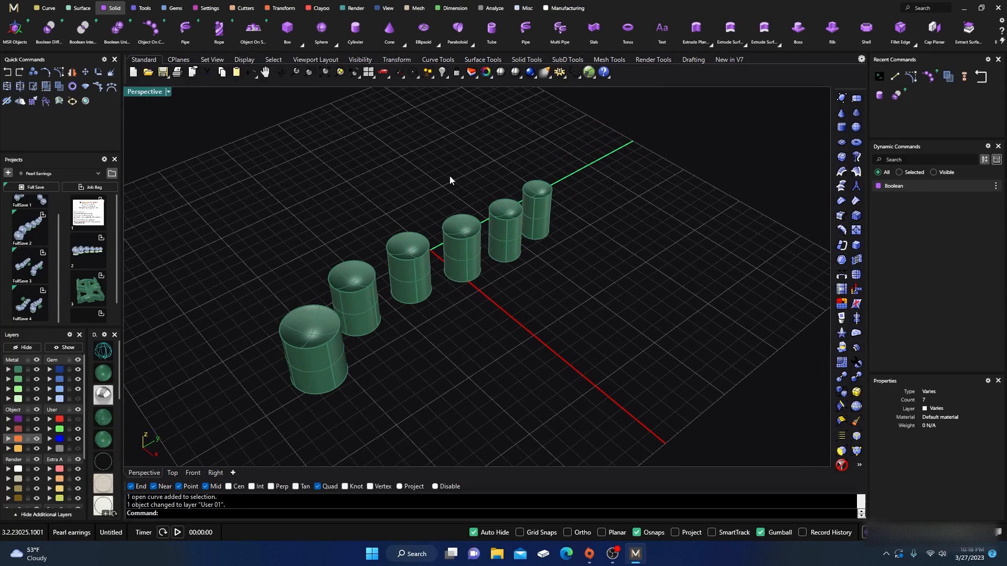
pyautogui.click(968, 29)
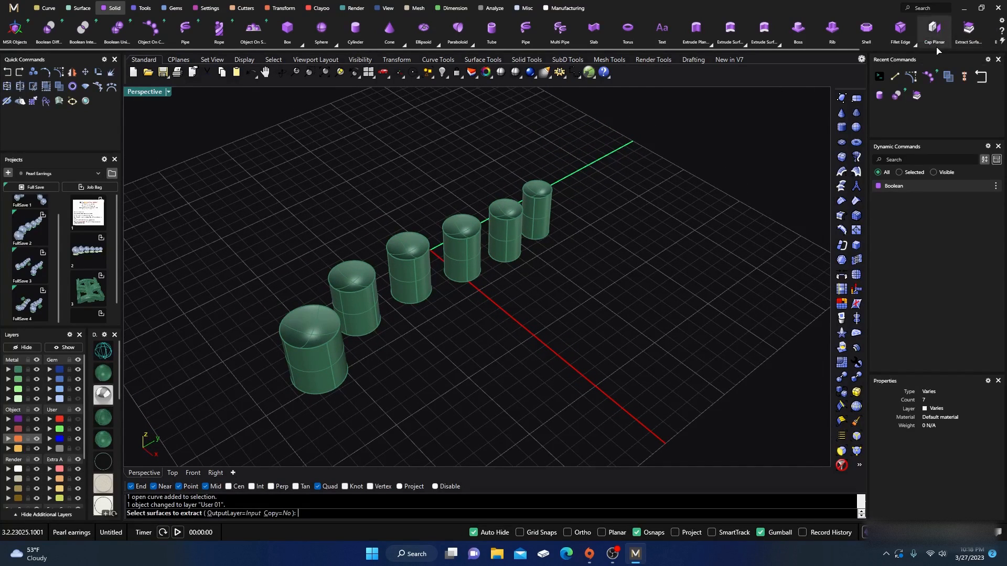
pyautogui.click(538, 190)
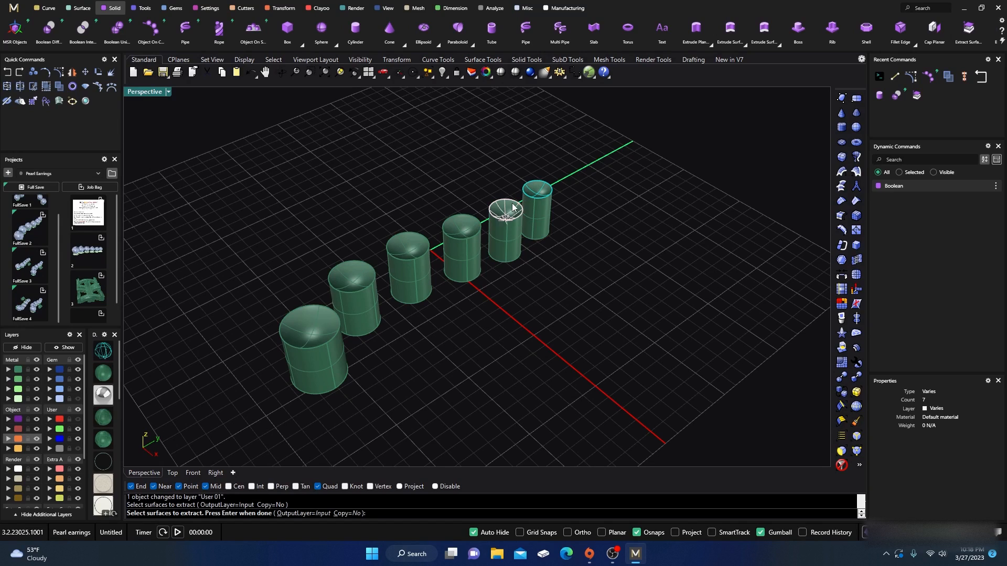
pyautogui.click(457, 229)
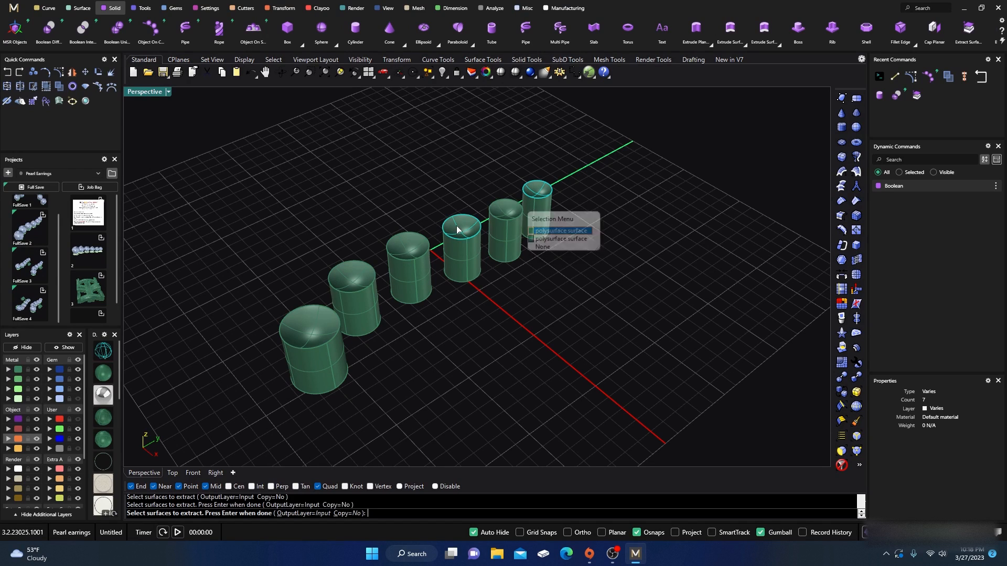
pyautogui.click(505, 205)
pyautogui.click(401, 250)
pyautogui.click(355, 281)
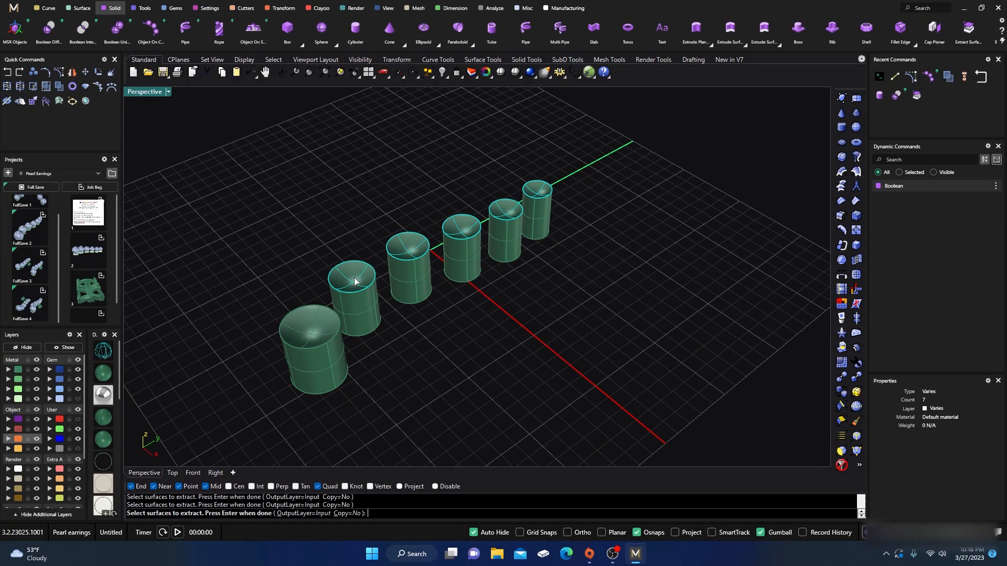
pyautogui.click(313, 327)
pyautogui.press('Return')
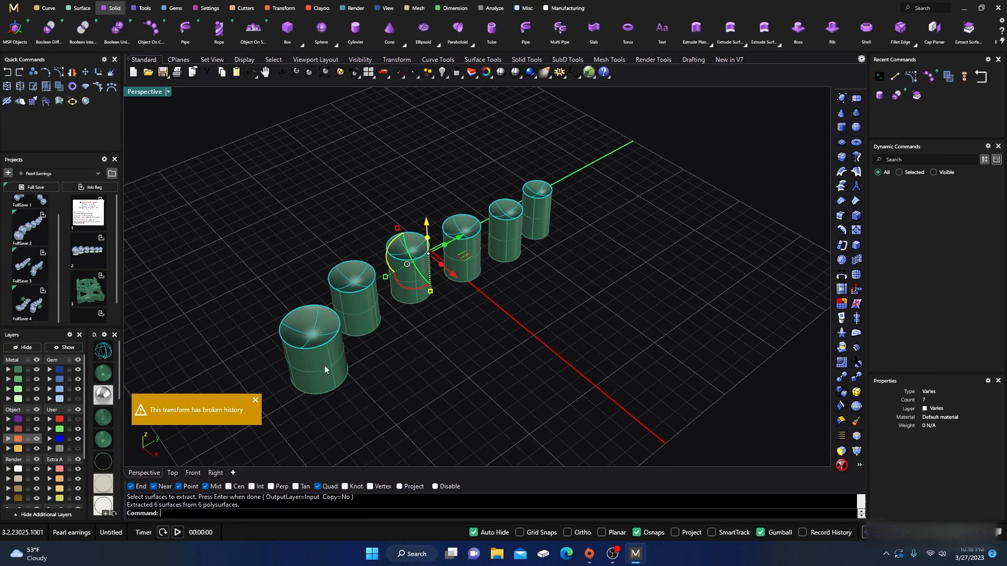
# Move the six extracted cup surfaces to the Metal 04 layer and the remaining open cylinders to the hidden User 04 layer
pyautogui.click(8, 399)
pyautogui.click(272, 245)
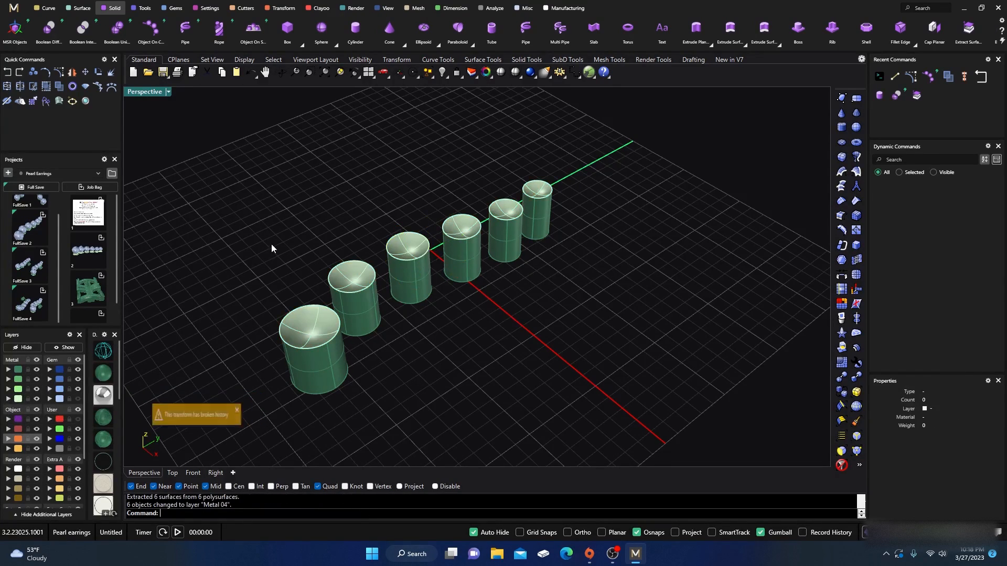
pyautogui.click(19, 370)
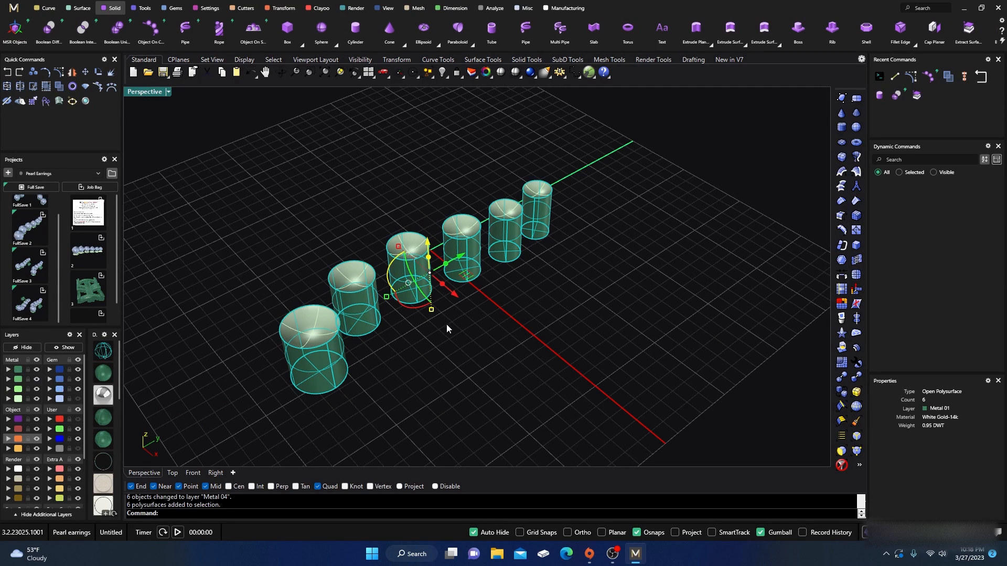
pyautogui.click(48, 449)
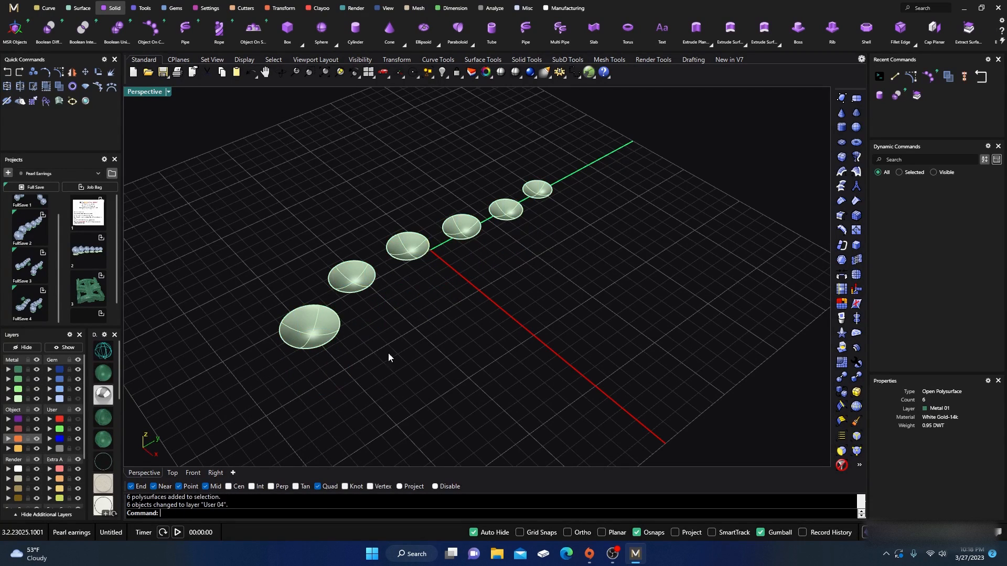
# Copy all six cup surfaces 1 mm straight down in the Right view, keeping the originals in place
pyautogui.moveTo(406, 322); pyautogui.dragTo(384, 301, button='right')
pyautogui.scroll(4, 420, 282)
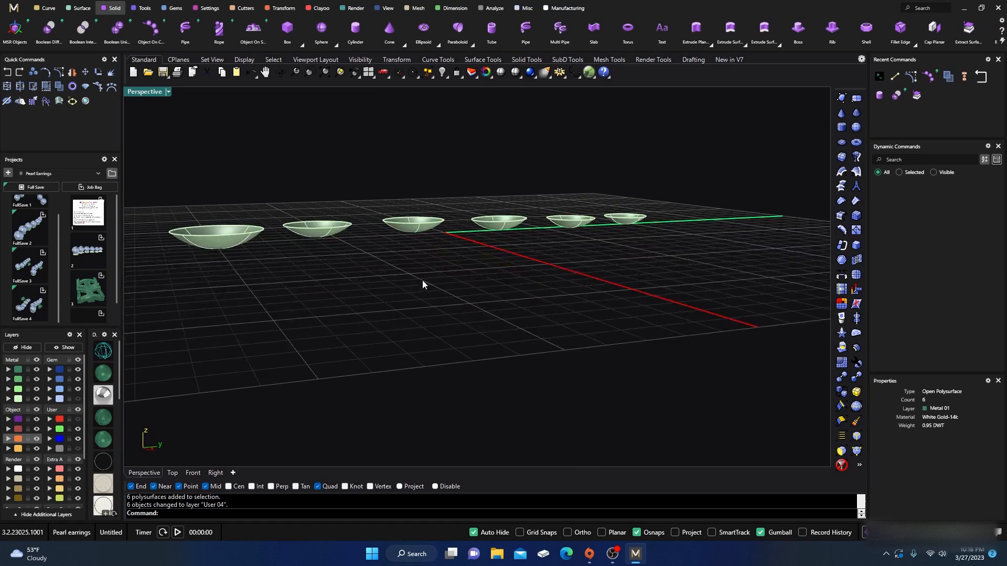
pyautogui.scroll(-4, 441, 263)
pyautogui.click(366, 247)
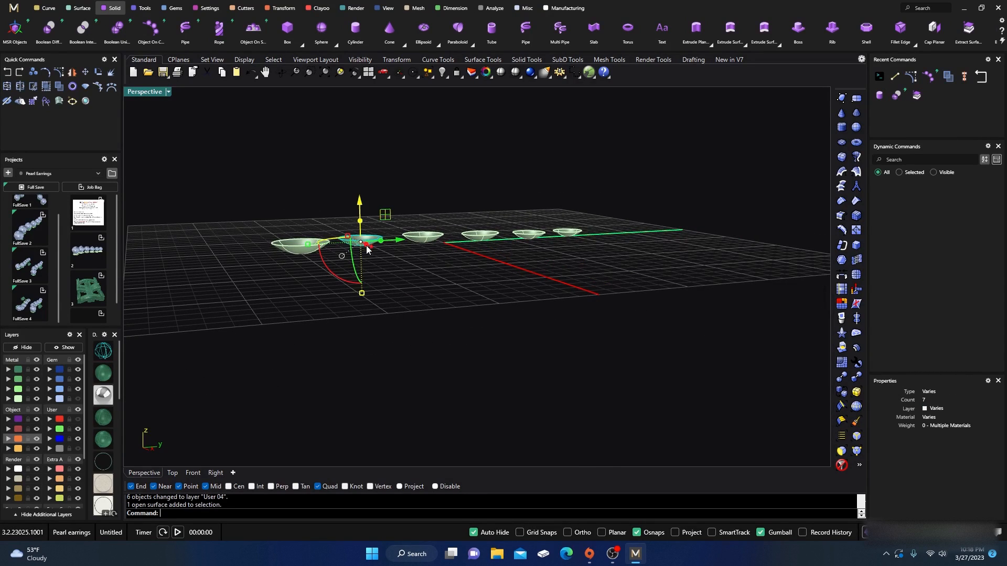
pyautogui.click(407, 196)
pyautogui.moveTo(250, 204); pyautogui.dragTo(599, 281)
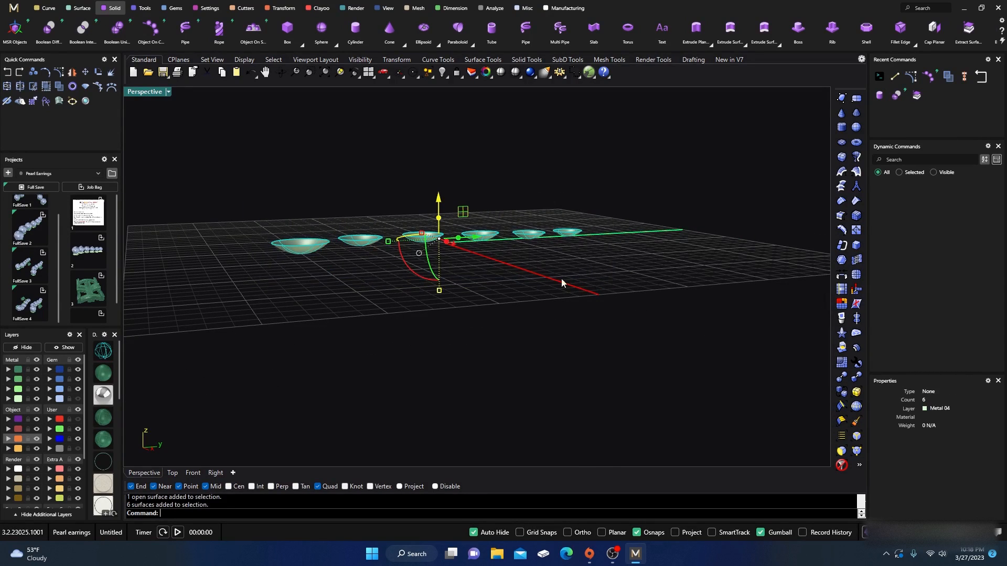
pyautogui.doubleClick(149, 92)
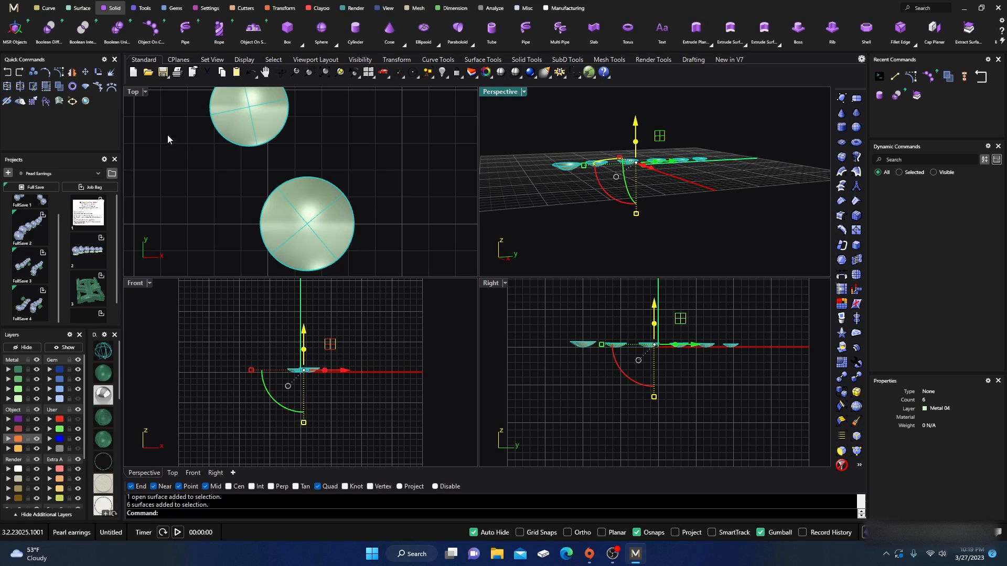
pyautogui.click(33, 72)
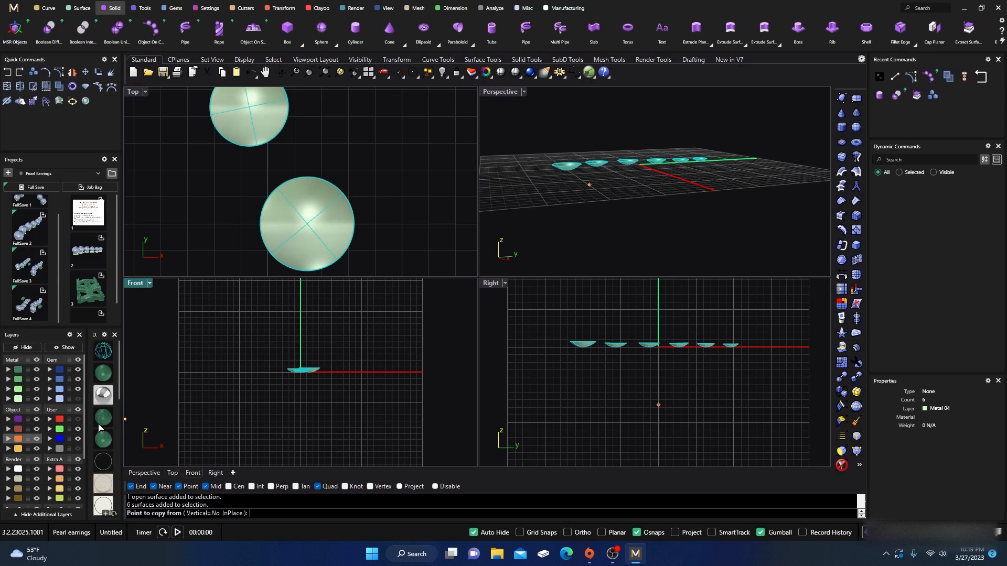
pyautogui.click(657, 348)
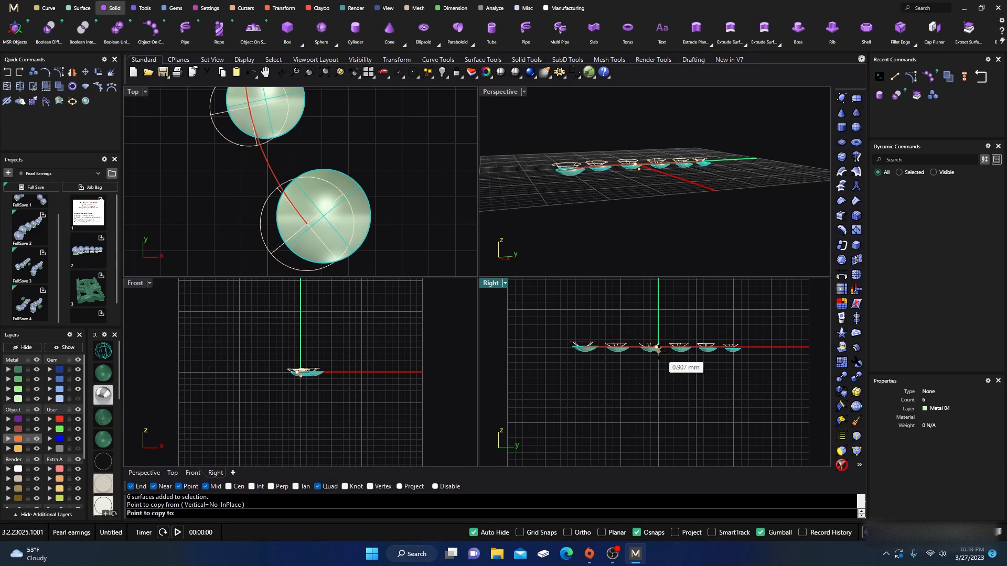
pyautogui.write('1')
pyautogui.press('Return')
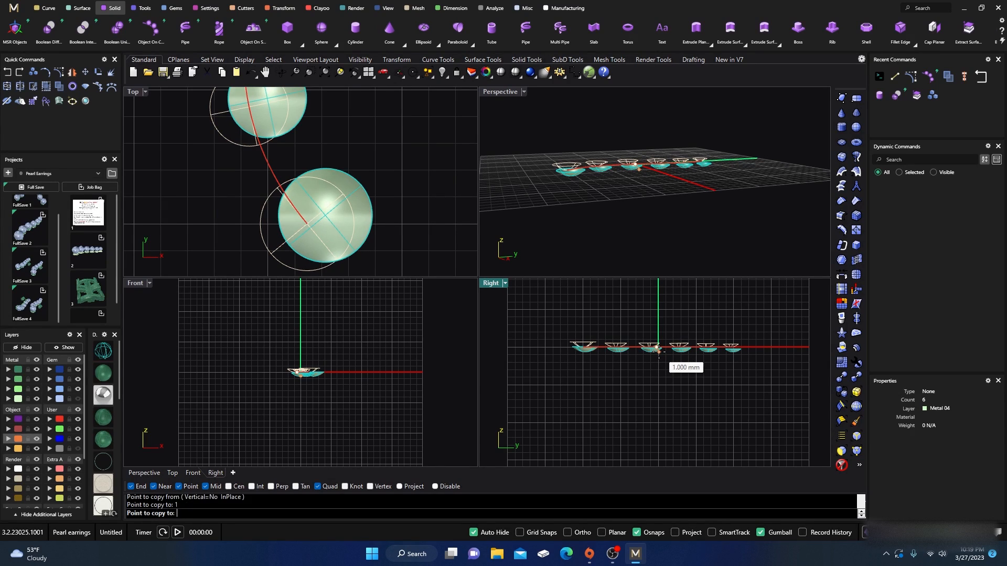
pyautogui.click(656, 404)
pyautogui.press('Return')
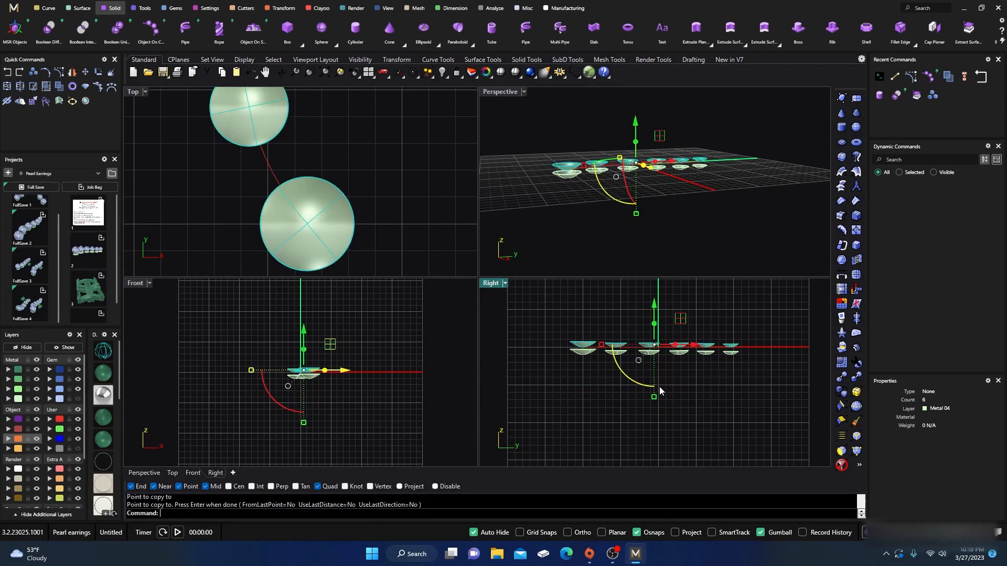
pyautogui.click(544, 210)
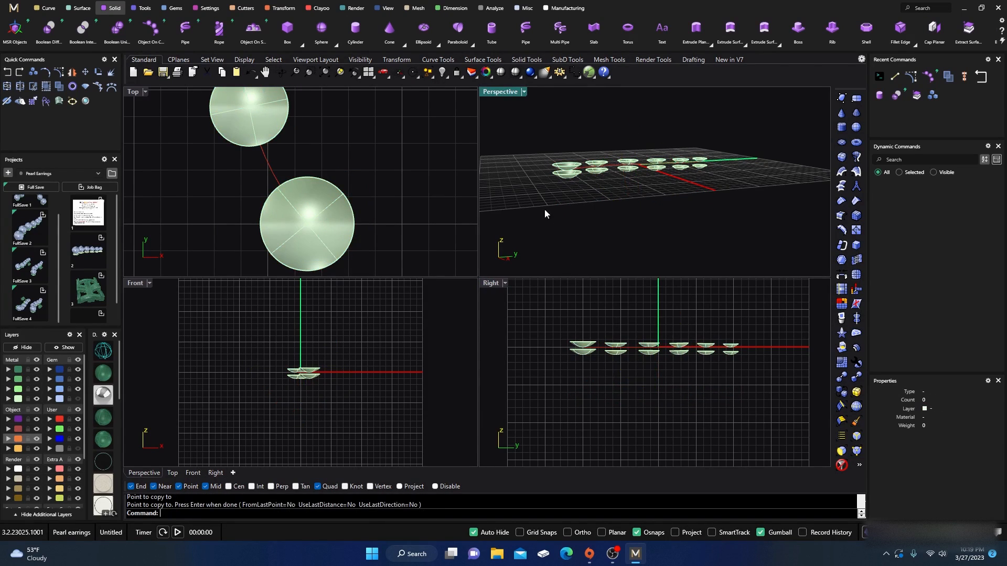
# Blend the rim of the largest upper cup to the rim of its lower copy, with the first blend value at 0.39
pyautogui.doubleClick(495, 92)
pyautogui.moveTo(466, 286); pyautogui.dragTo(391, 305, button='right')
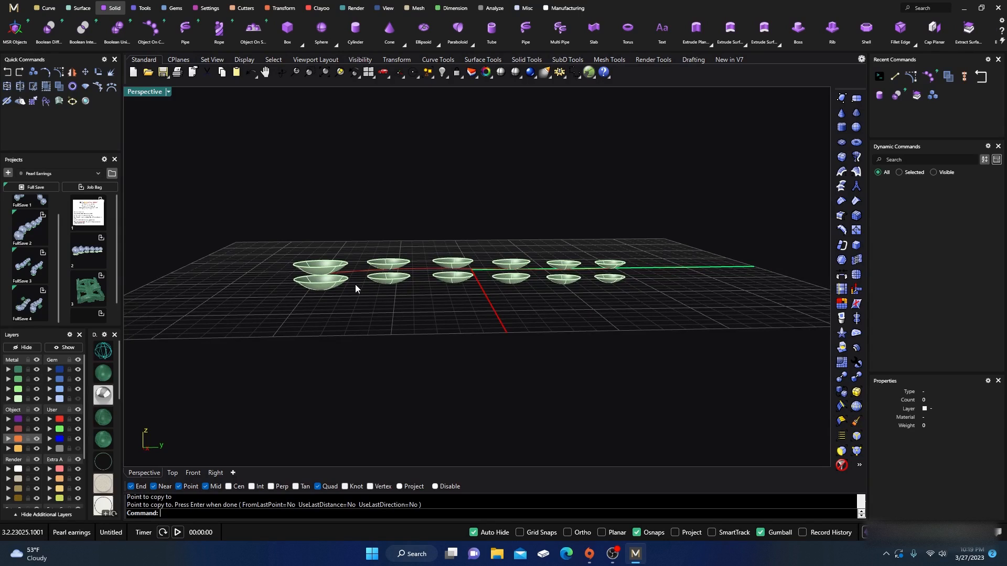
pyautogui.moveTo(274, 282); pyautogui.dragTo(293, 298, button='right')
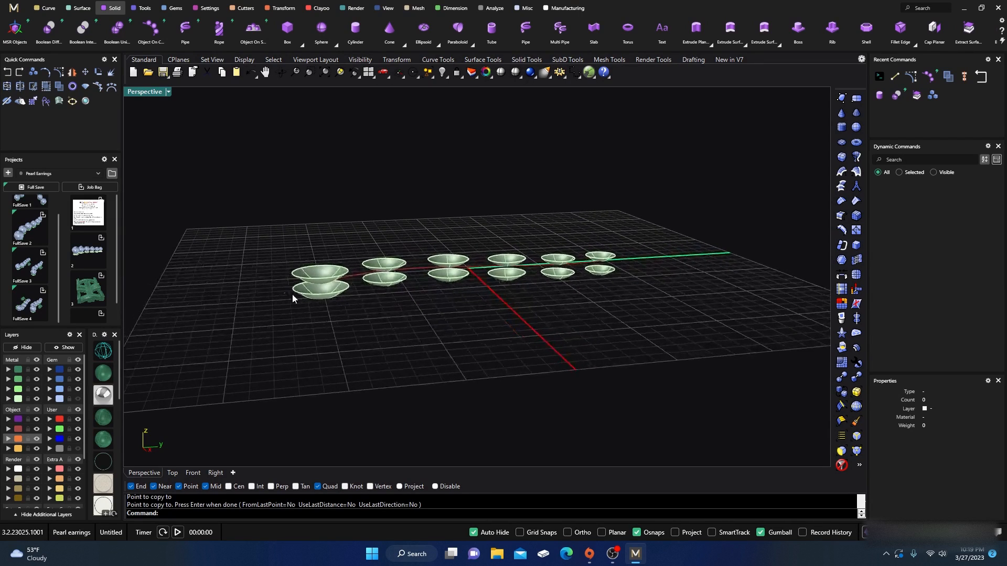
pyautogui.moveTo(234, 236); pyautogui.dragTo(218, 245, button='right')
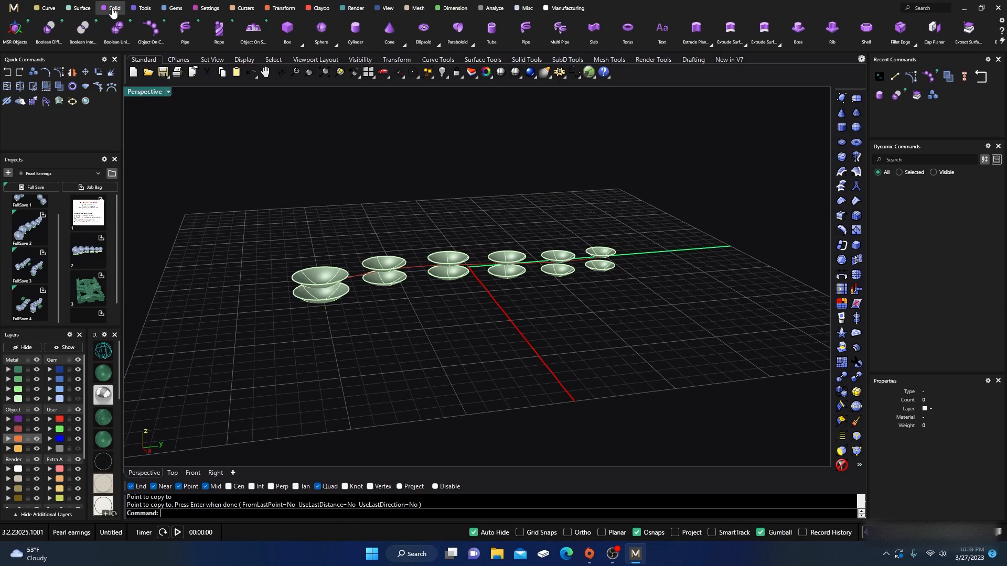
pyautogui.click(82, 11)
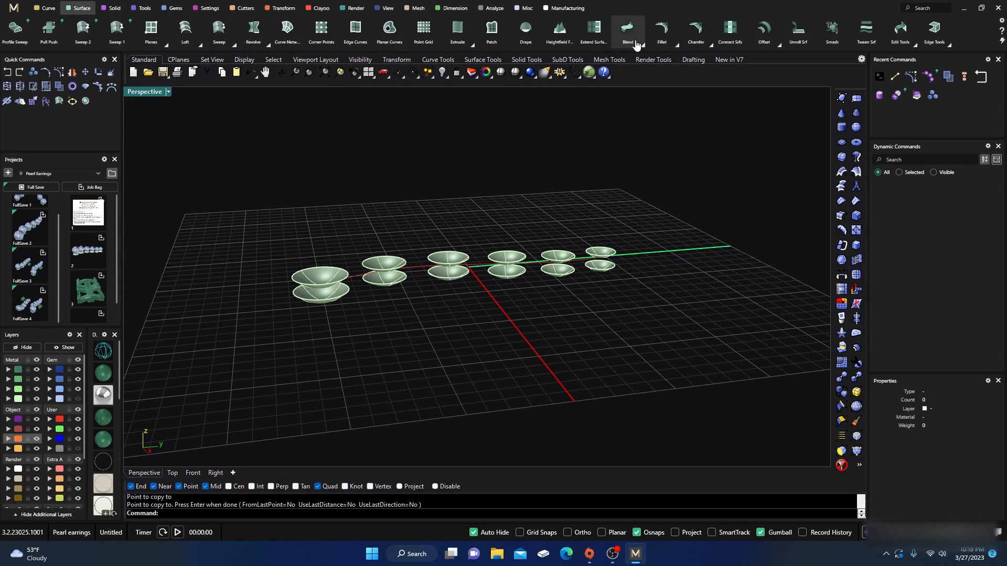
pyautogui.click(641, 43)
pyautogui.click(664, 73)
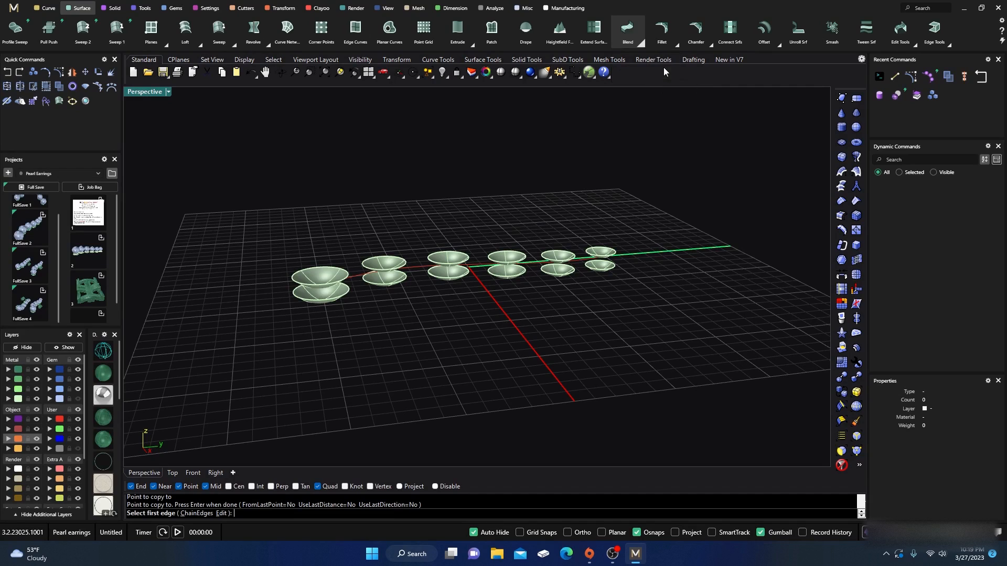
pyautogui.scroll(3, 290, 300)
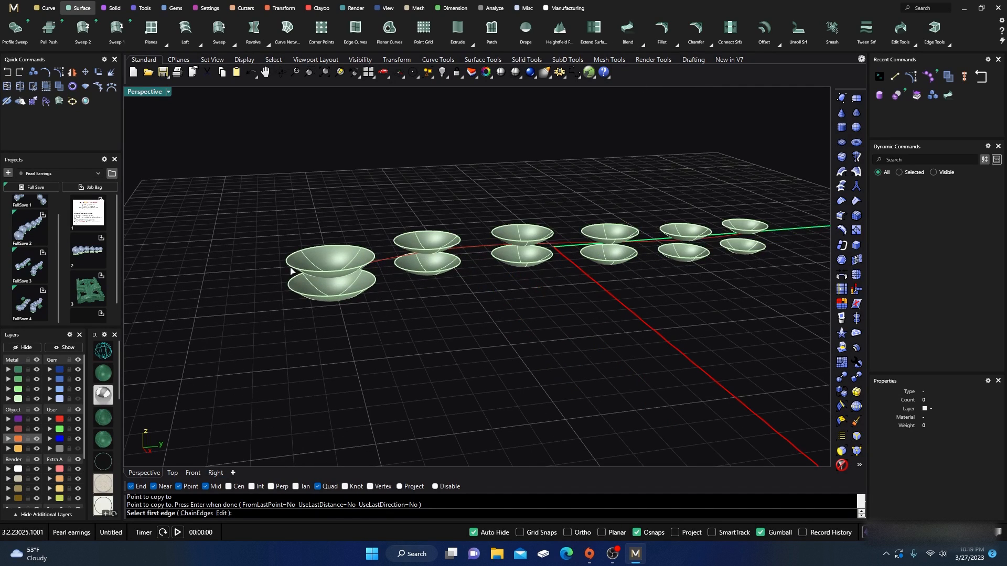
pyautogui.click(291, 271)
pyautogui.click(289, 292)
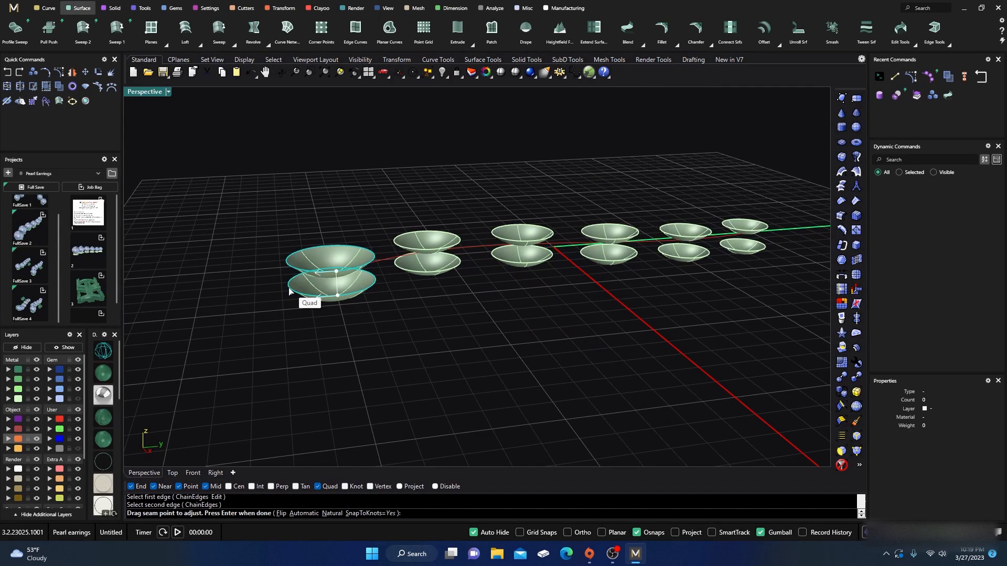
pyautogui.press('Return')
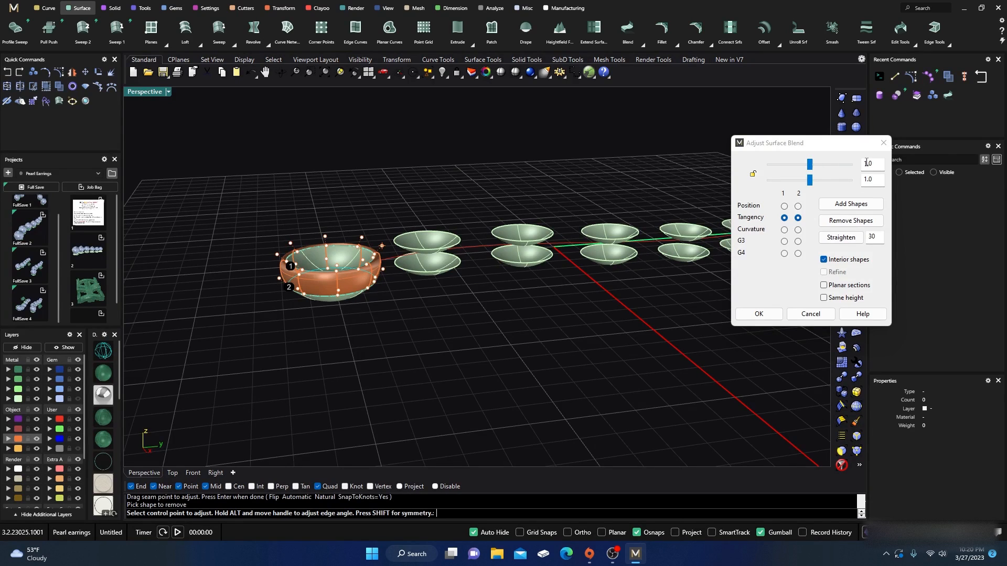
pyautogui.click(868, 163)
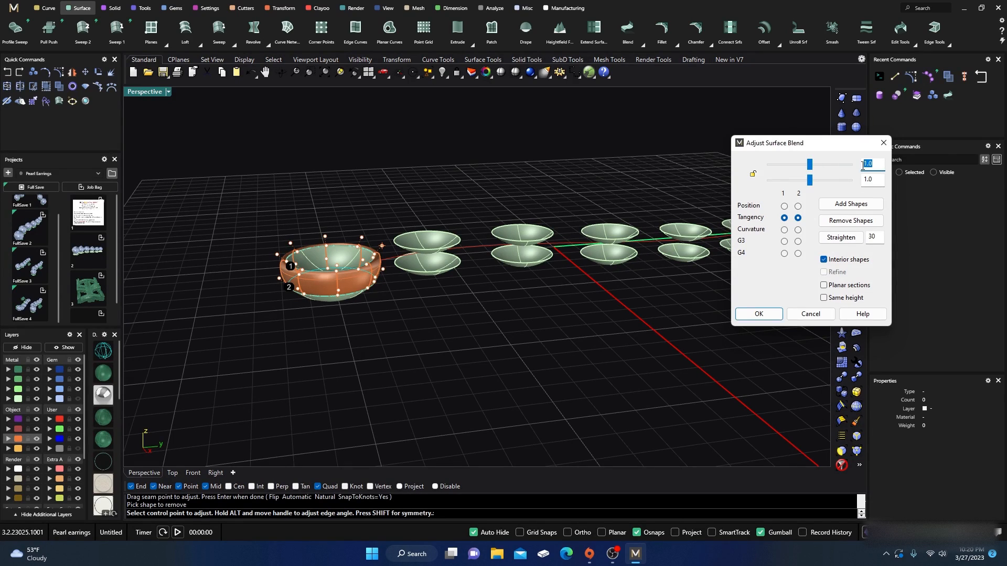
pyautogui.write('.39')
pyautogui.press('Return')
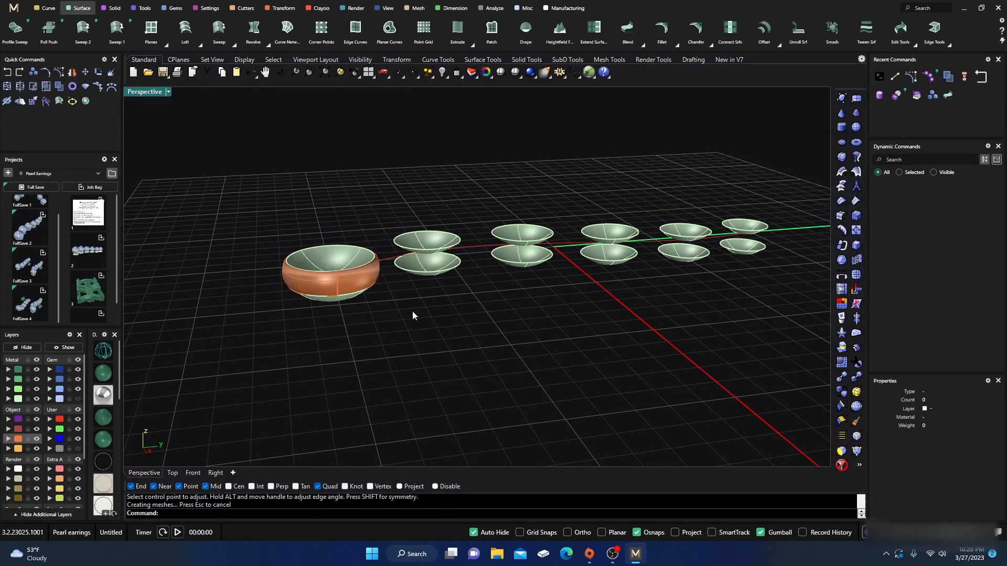
# Blend the rims of the second-largest cup pair with a surface blend, setting the first blend value to 0.25
pyautogui.moveTo(375, 321); pyautogui.dragTo(337, 299, button='right')
pyautogui.scroll(4, 333, 267)
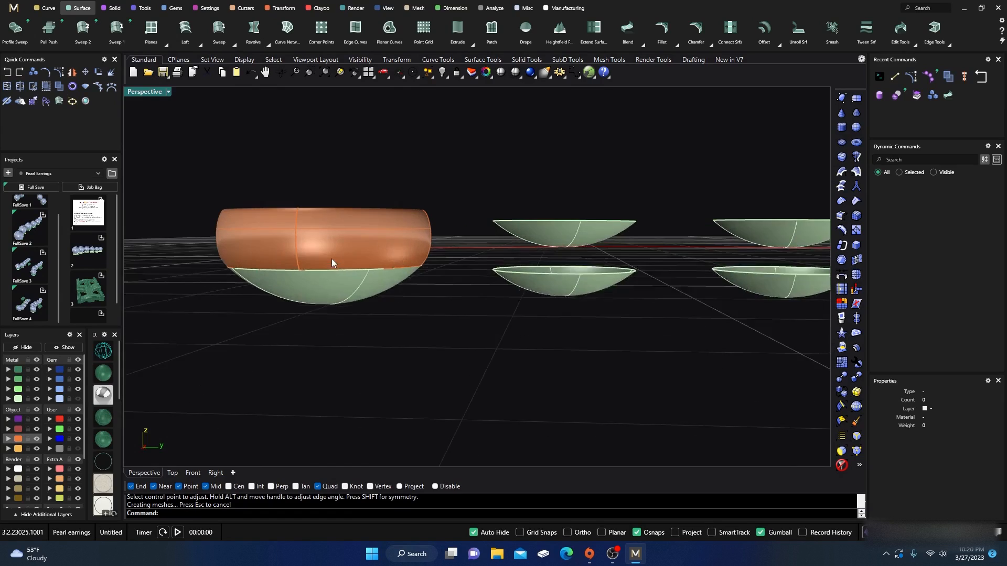
pyautogui.moveTo(332, 262); pyautogui.dragTo(328, 303, button='right')
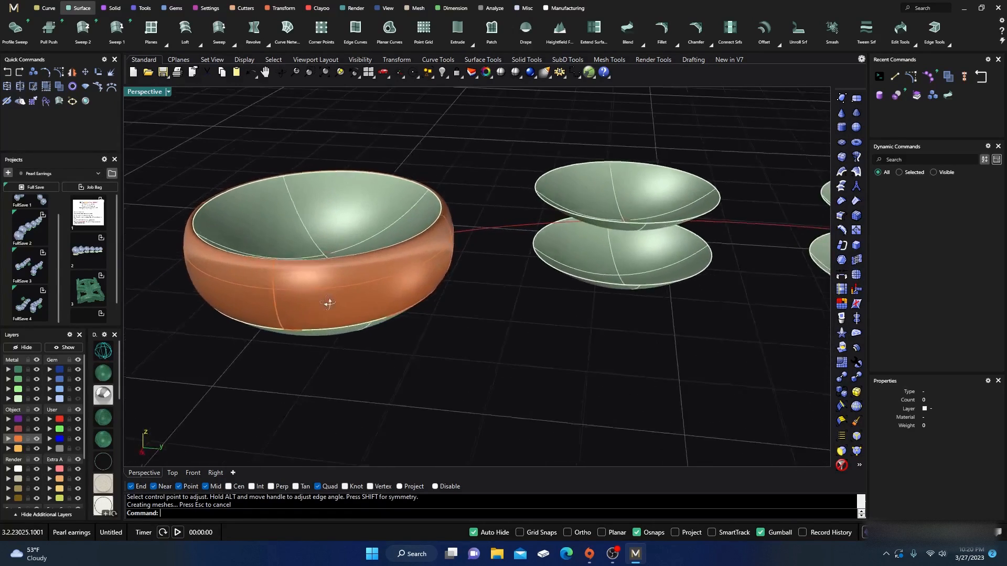
pyautogui.scroll(2, 488, 198)
pyautogui.rightClick(508, 186)
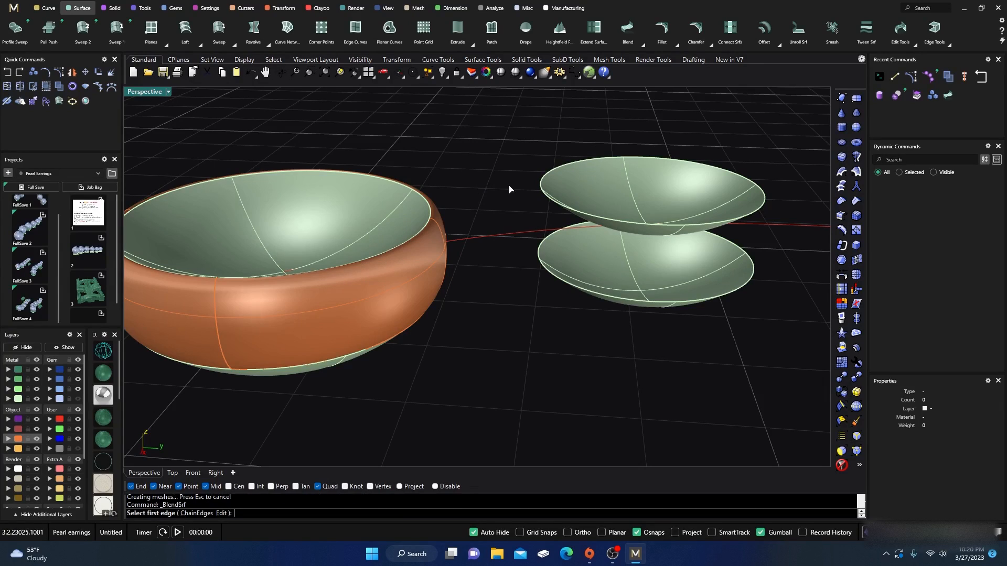
pyautogui.click(539, 189)
pyautogui.click(541, 265)
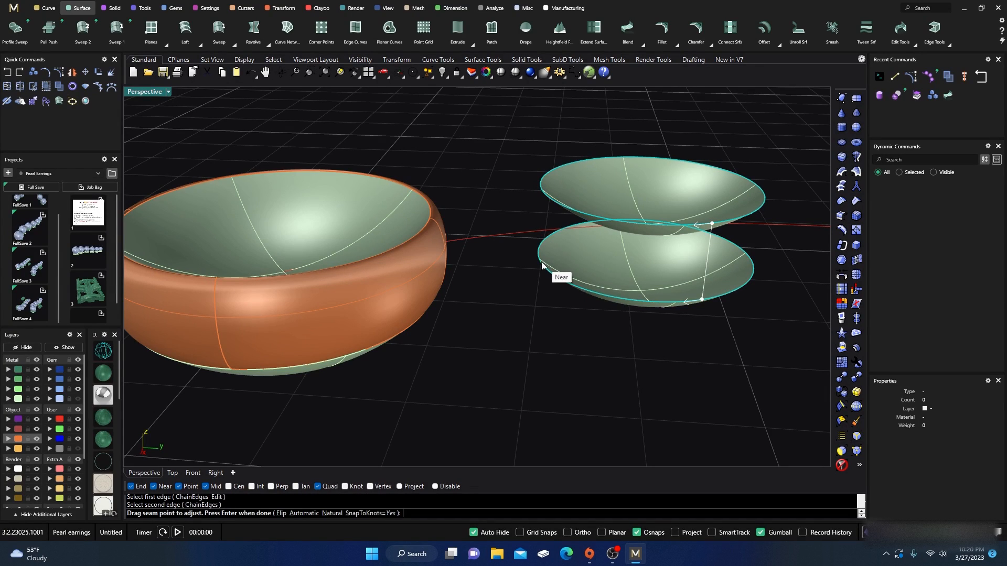
pyautogui.rightClick(506, 296)
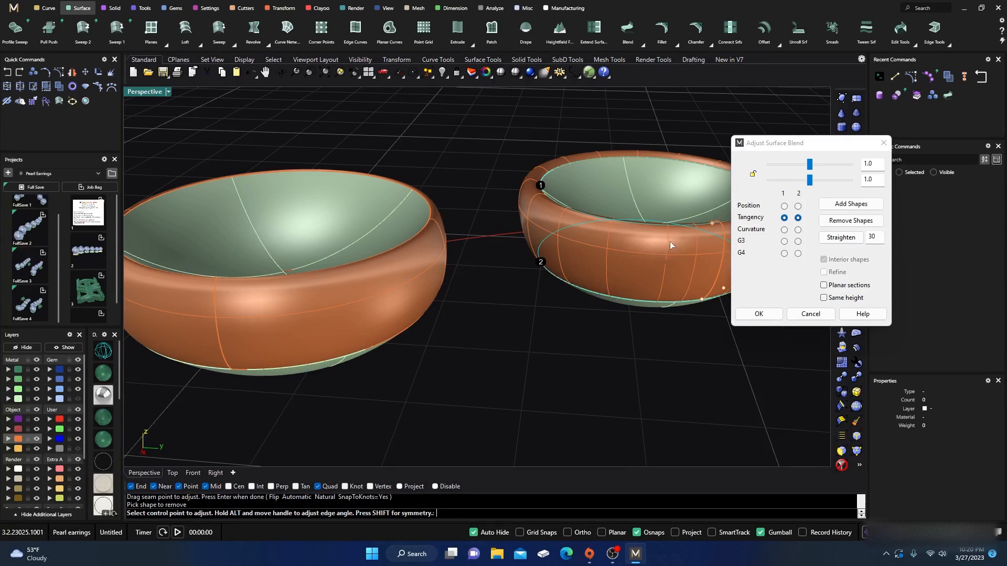
pyautogui.click(869, 165)
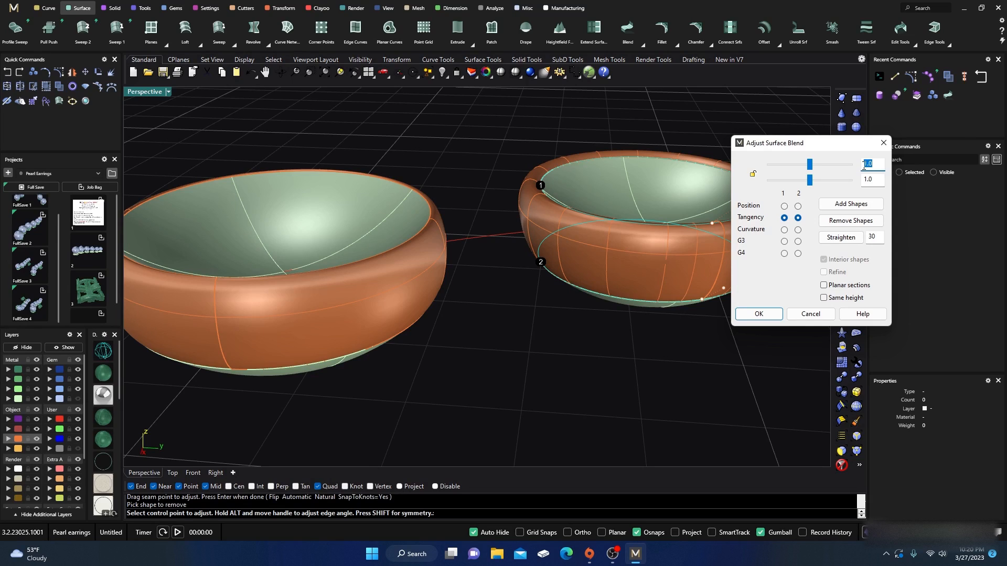
pyautogui.write('.25')
pyautogui.press('Return')
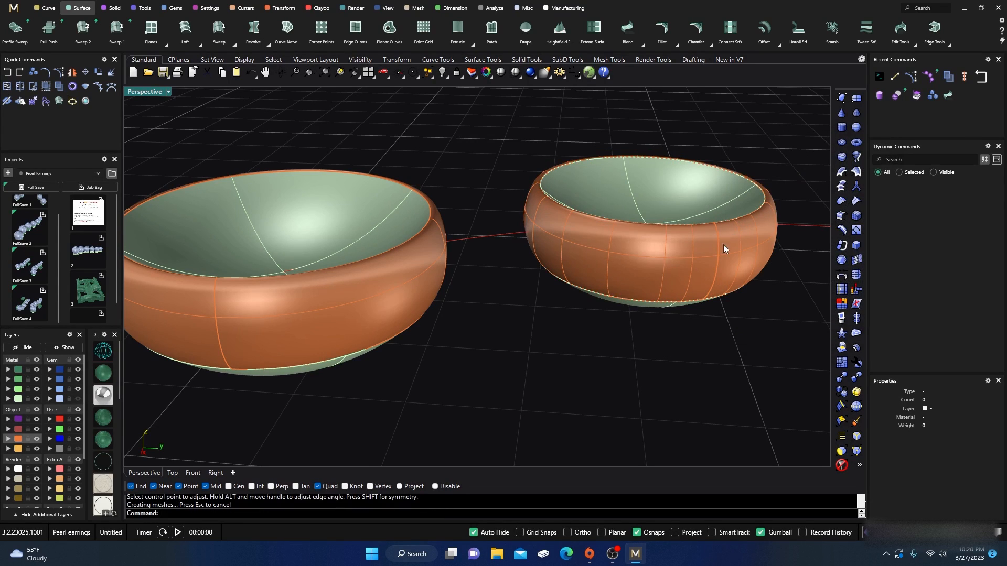
# Blend the rim of the third-largest upper cup to the rim of its lower copy, setting the first blend value to 0.39
pyautogui.scroll(-6, 327, 338)
pyautogui.scroll(-4, 507, 310)
pyautogui.keyDown('shift'); pyautogui.moveTo(507, 311); pyautogui.dragTo(467, 312, button='right'); pyautogui.keyUp('shift')
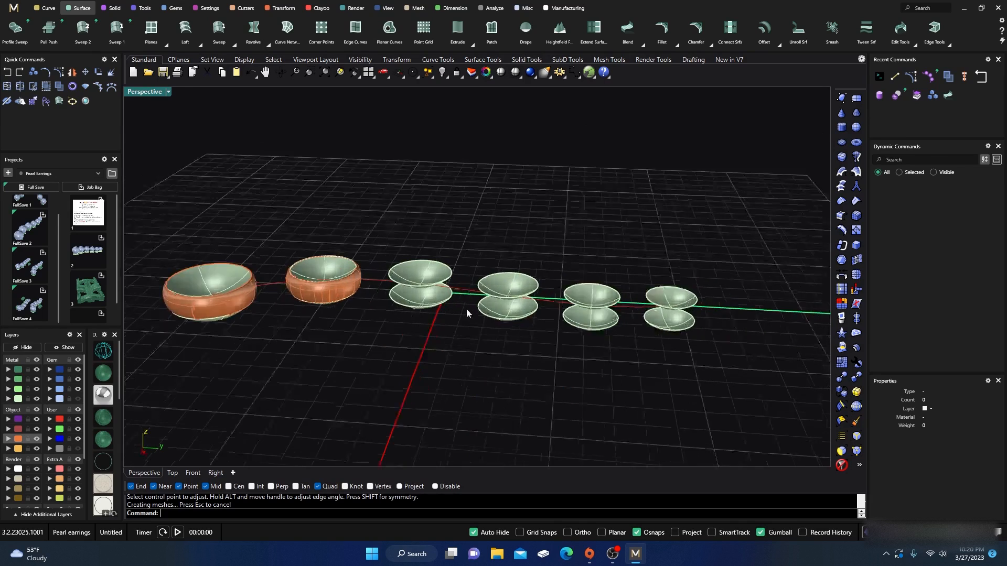
pyautogui.scroll(6, 468, 313)
pyautogui.rightClick(332, 220)
pyautogui.click(325, 246)
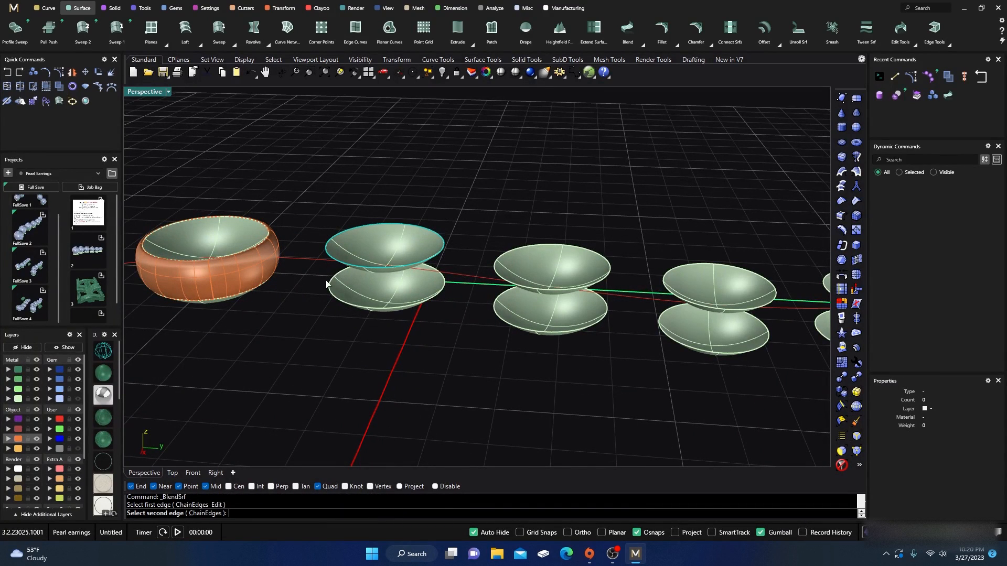
pyautogui.click(327, 288)
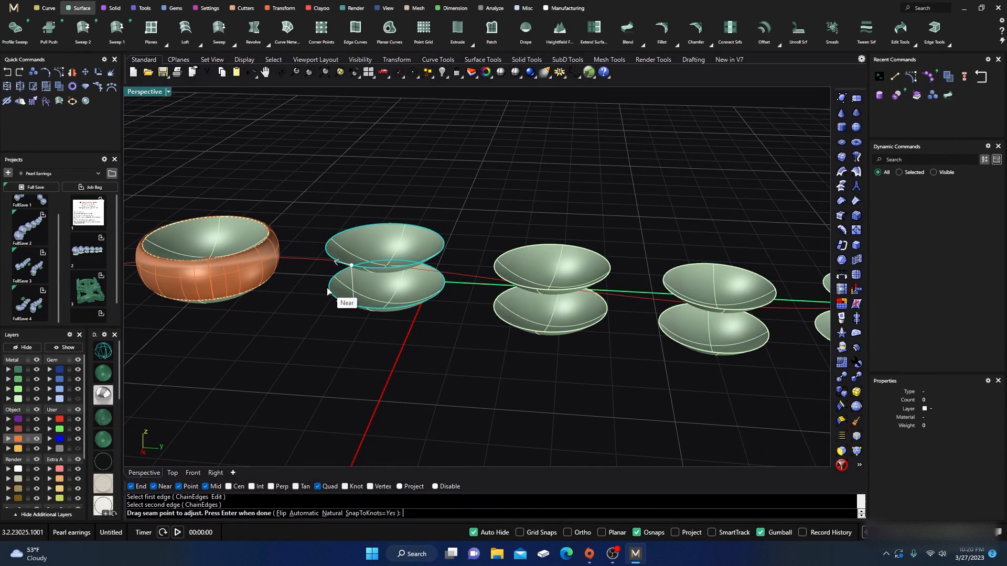
pyautogui.rightClick(336, 349)
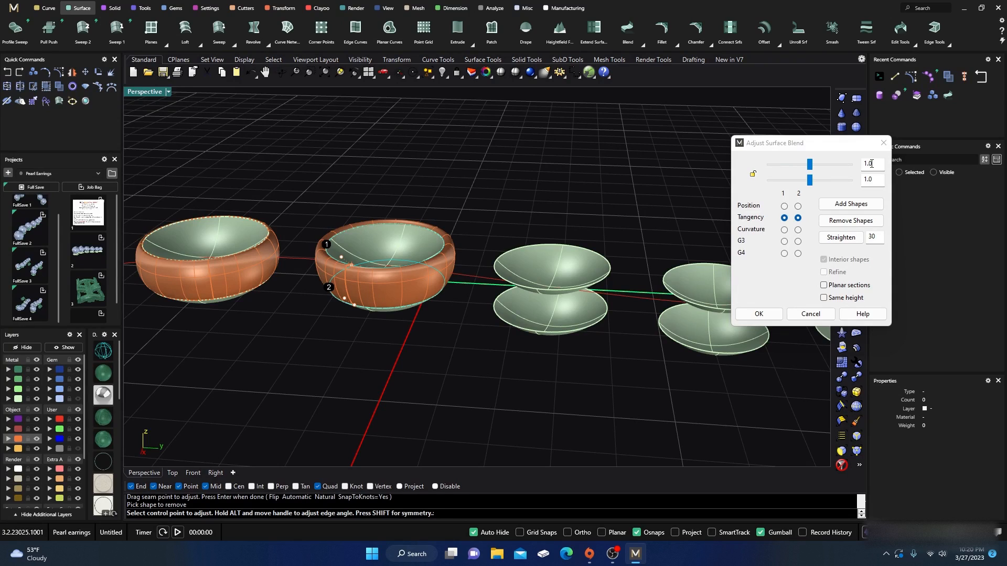
pyautogui.doubleClick(870, 163)
pyautogui.write('.39')
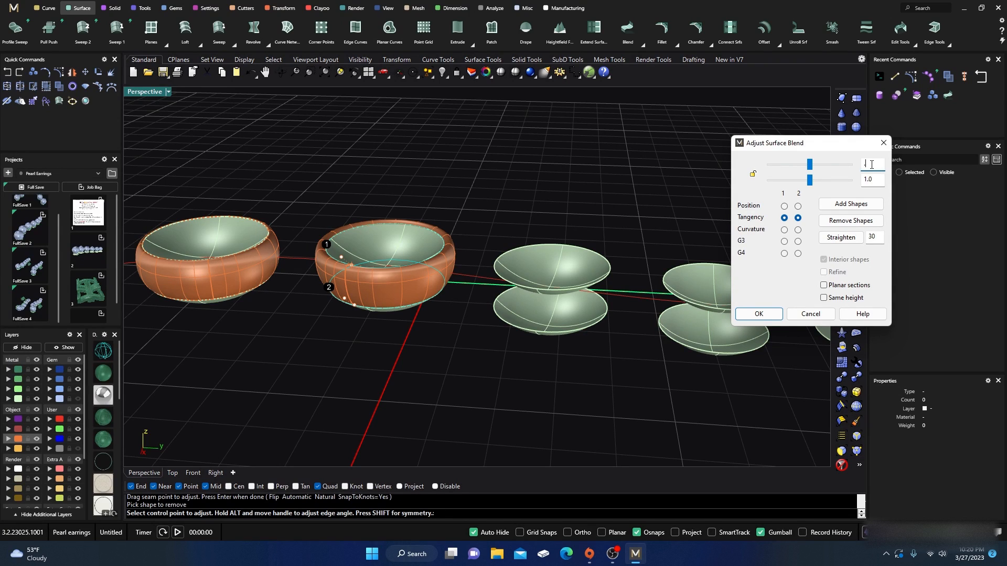
pyautogui.press('Return')
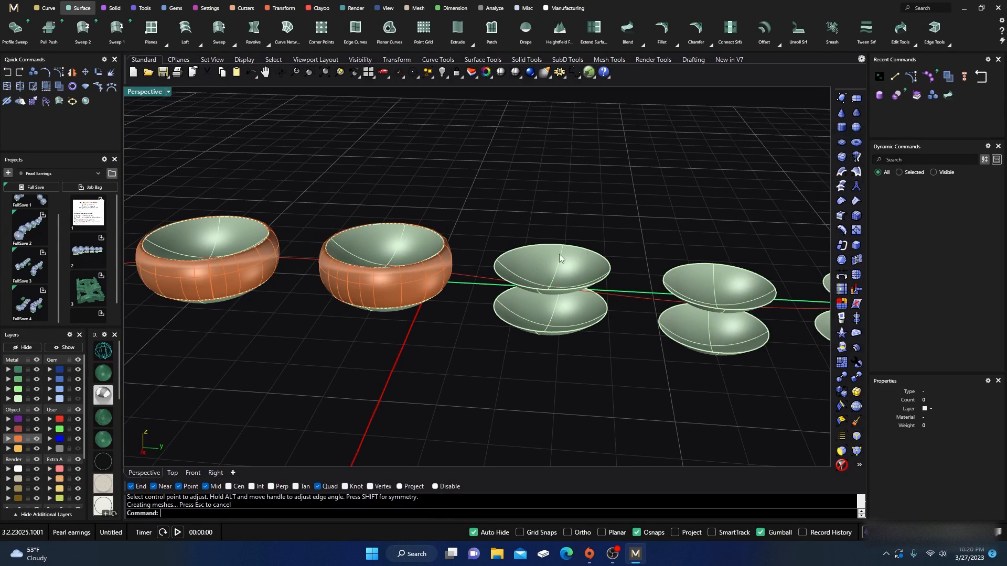
# Create a surface blend between the rims of the fourth cup pair, with the first blend value at 0.38
pyautogui.press('Return')
pyautogui.click(495, 263)
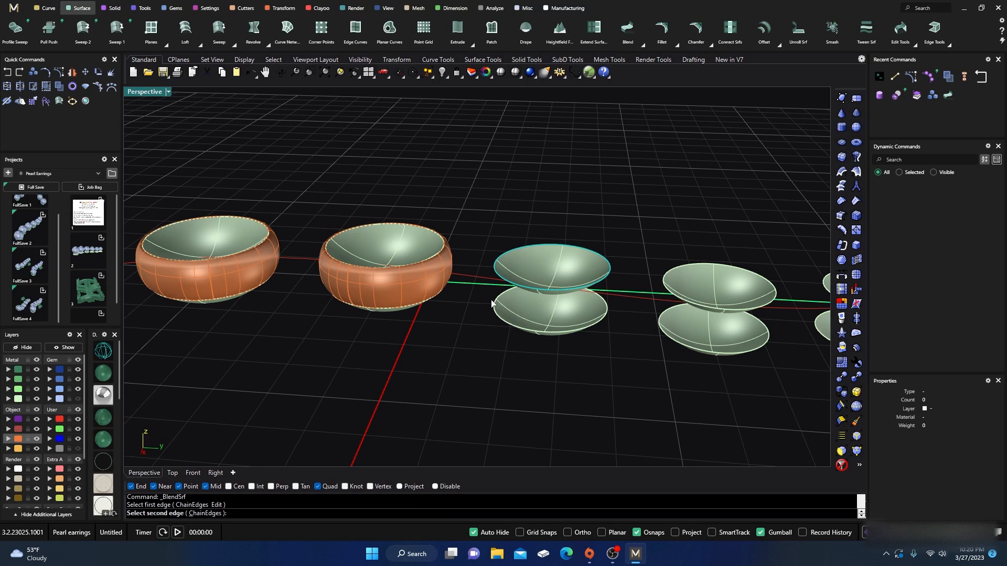
pyautogui.click(492, 313)
pyautogui.press('Return')
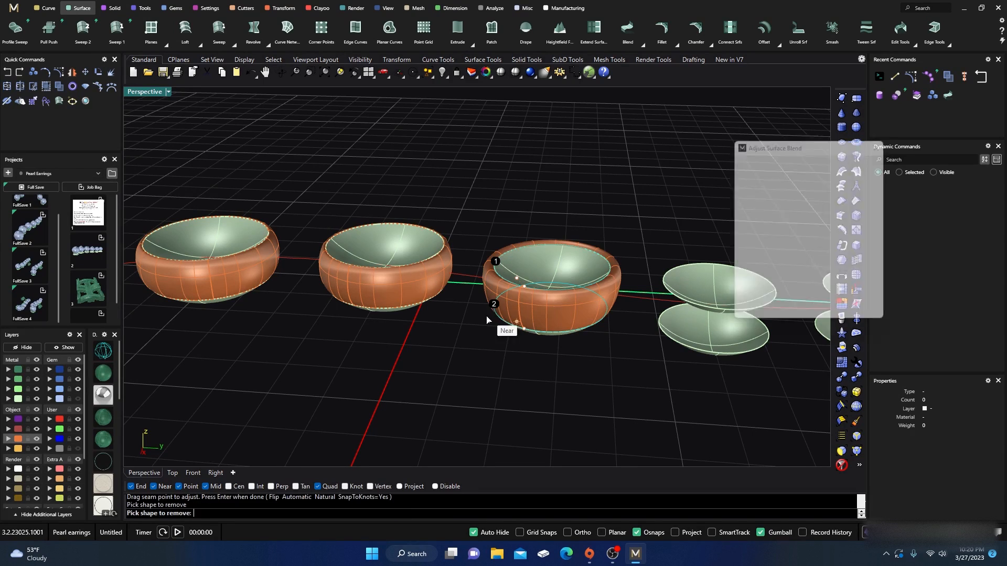
pyautogui.click(874, 160)
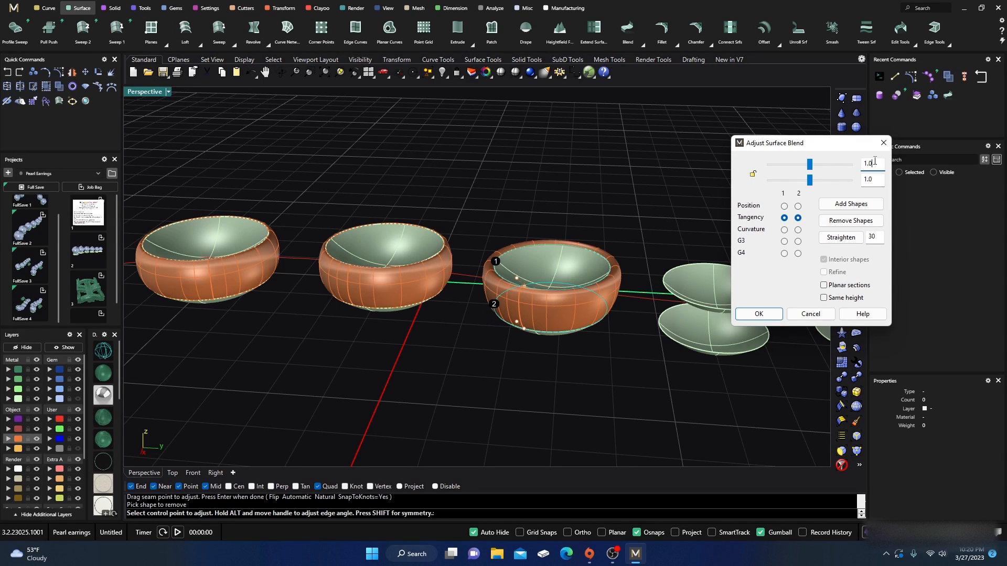
pyautogui.write('.')
pyautogui.write('38')
pyautogui.press('Return')
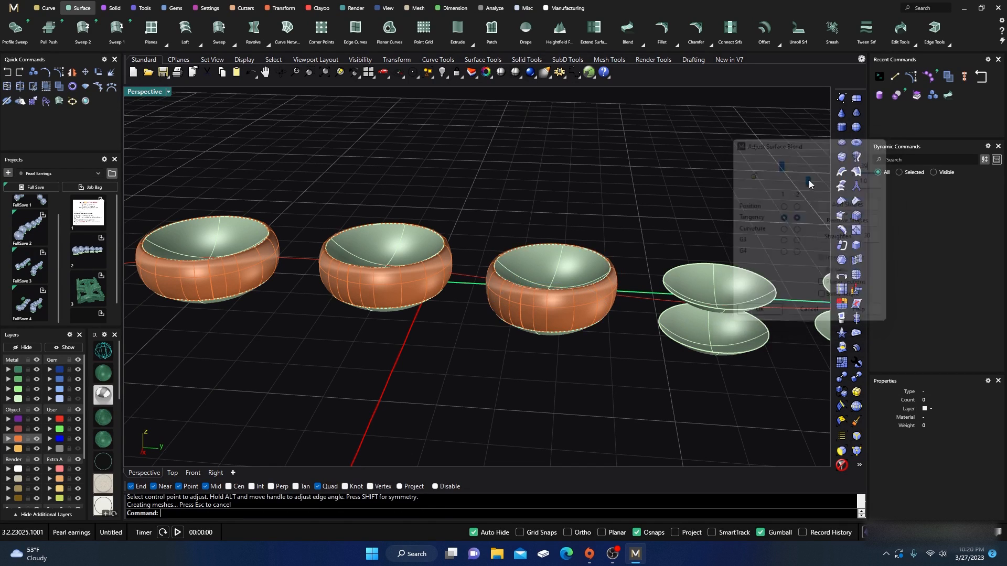
# Blend the rims of the fifth cup pair into a side wall, setting the first blend value to 0.15
pyautogui.scroll(-6, 239, 253)
pyautogui.scroll(4, 404, 301)
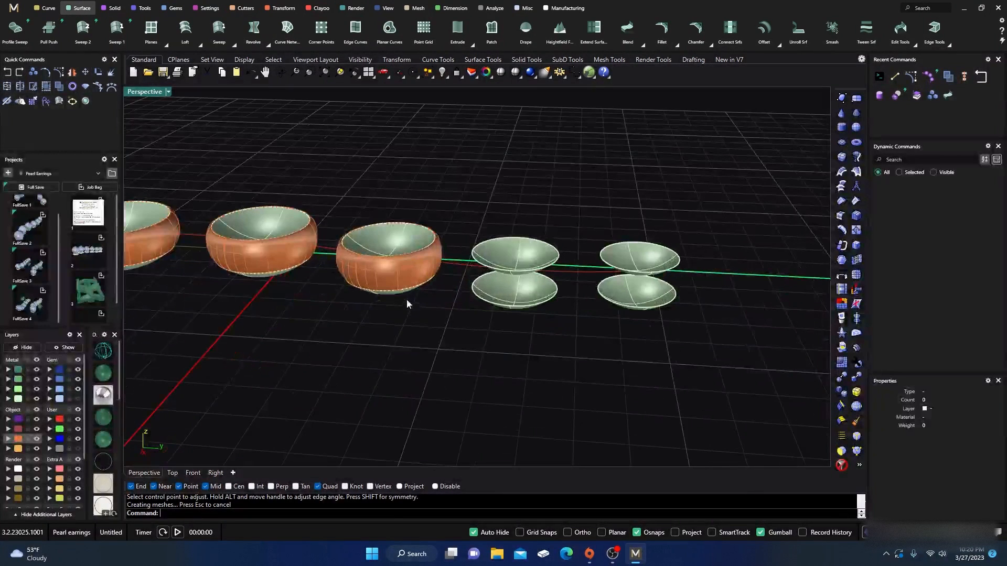
pyautogui.rightClick(472, 243)
pyautogui.click(473, 250)
pyautogui.click(472, 287)
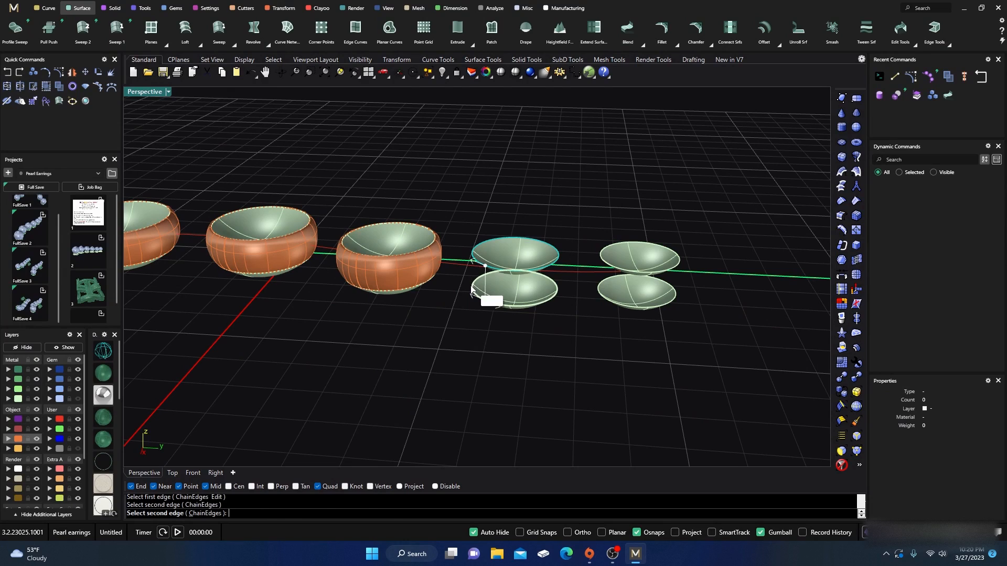
pyautogui.rightClick(471, 289)
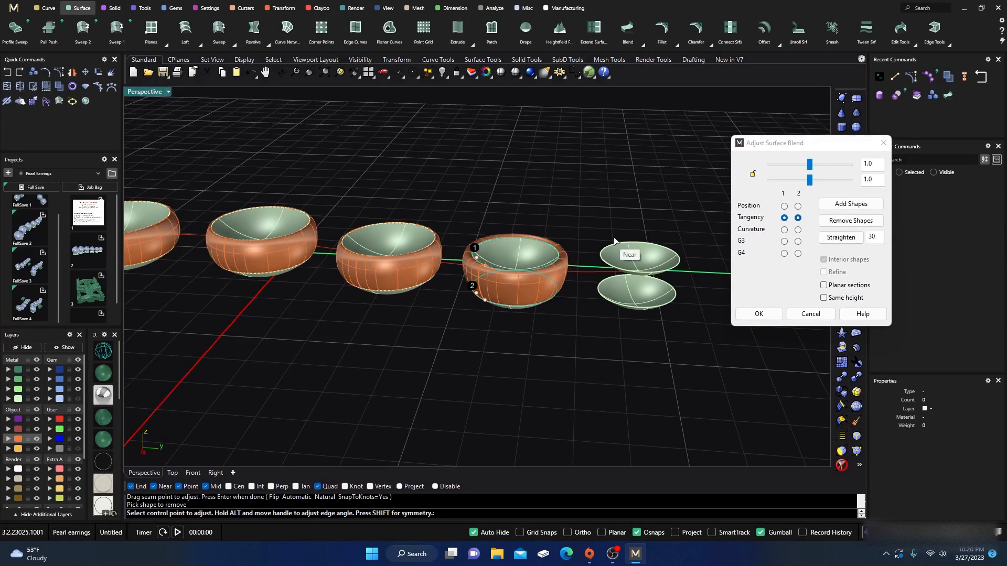
pyautogui.moveTo(872, 163); pyautogui.dragTo(864, 163)
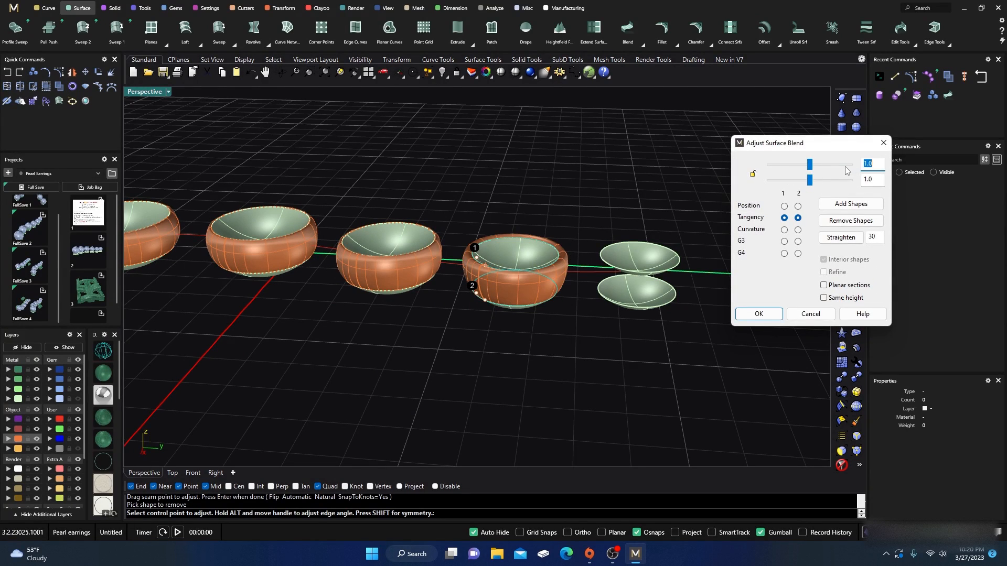
pyautogui.write('.15')
pyautogui.press('Return')
# Blend the rims of the smallest cup pair into a side wall, using a reduced first blend value
pyautogui.rightClick(602, 262)
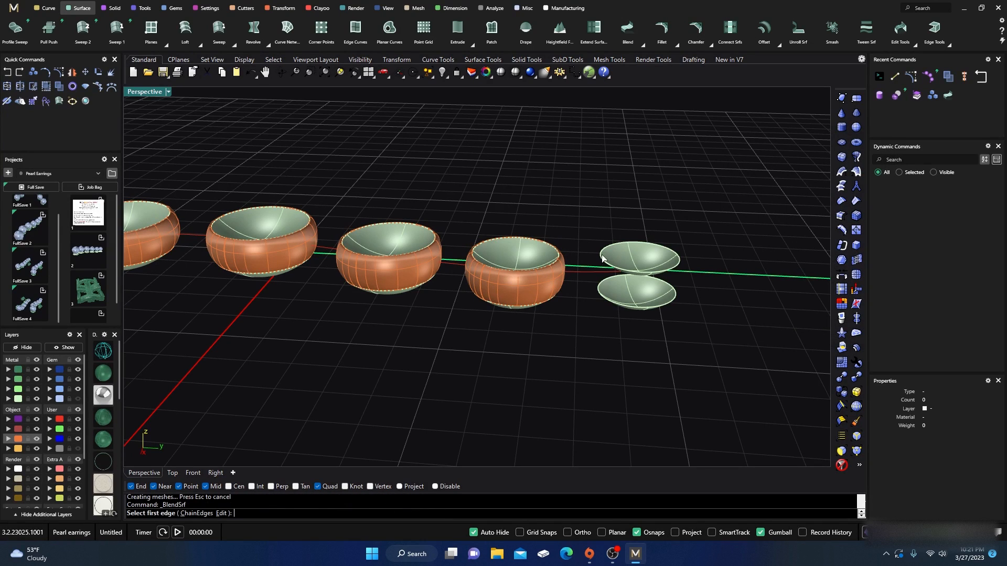
pyautogui.click(602, 260)
pyautogui.click(596, 297)
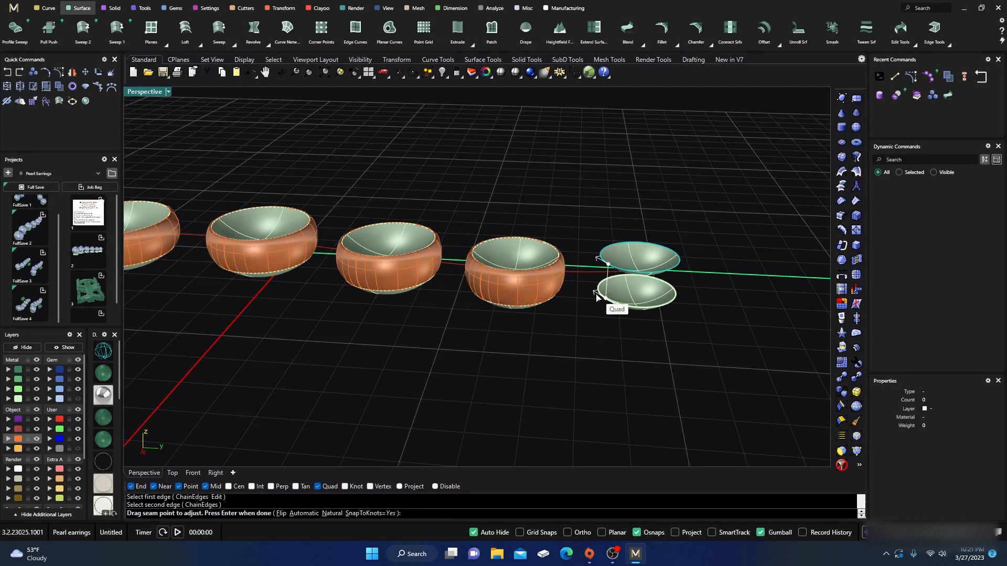
pyautogui.press('Return')
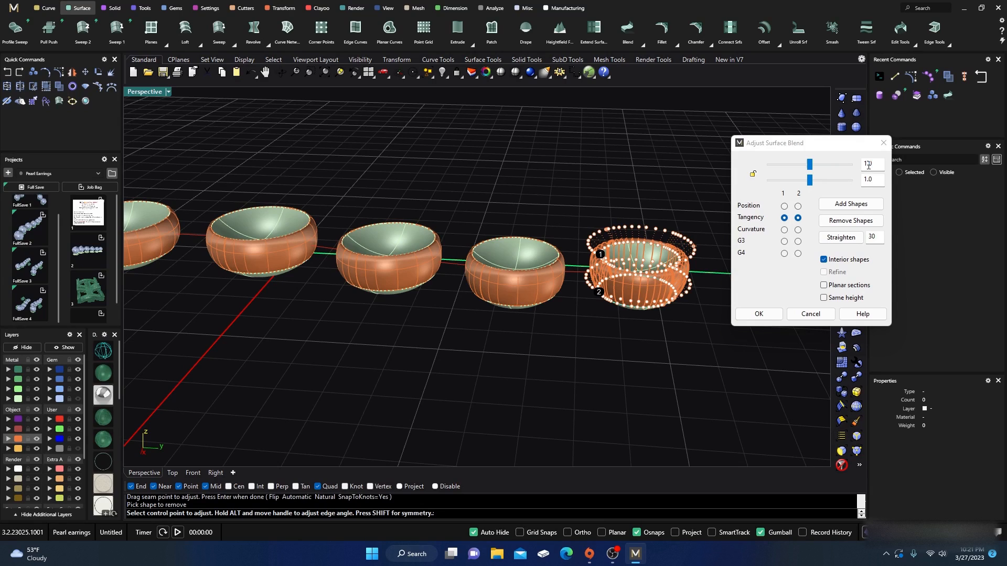
pyautogui.doubleClick(868, 165)
pyautogui.write('1')
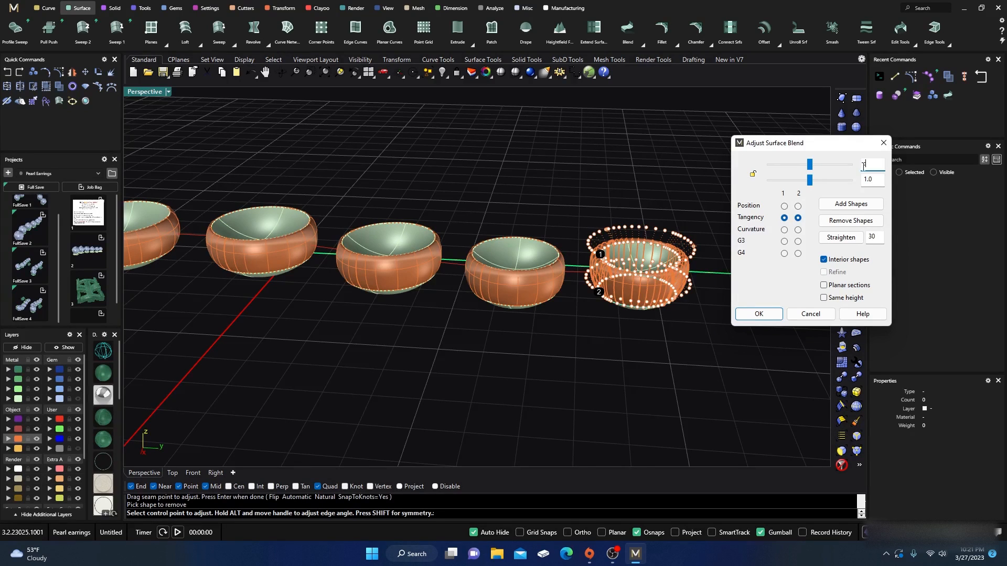
pyautogui.write('25')
pyautogui.press('Return')
# Join the six blended side walls with all upper and lower cup surfaces into closed cups
pyautogui.scroll(-6, 587, 188)
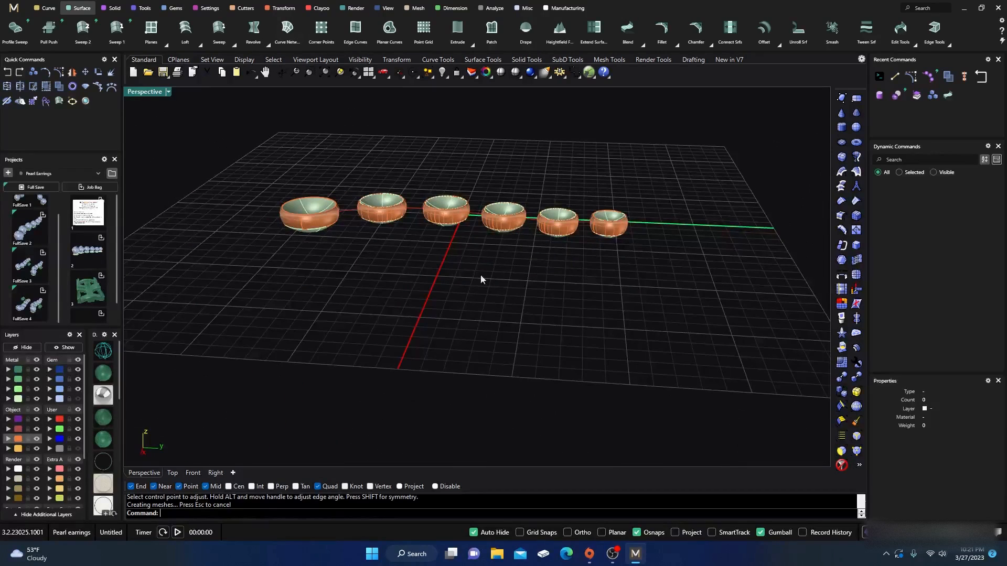
pyautogui.moveTo(480, 276); pyautogui.dragTo(467, 265, button='right')
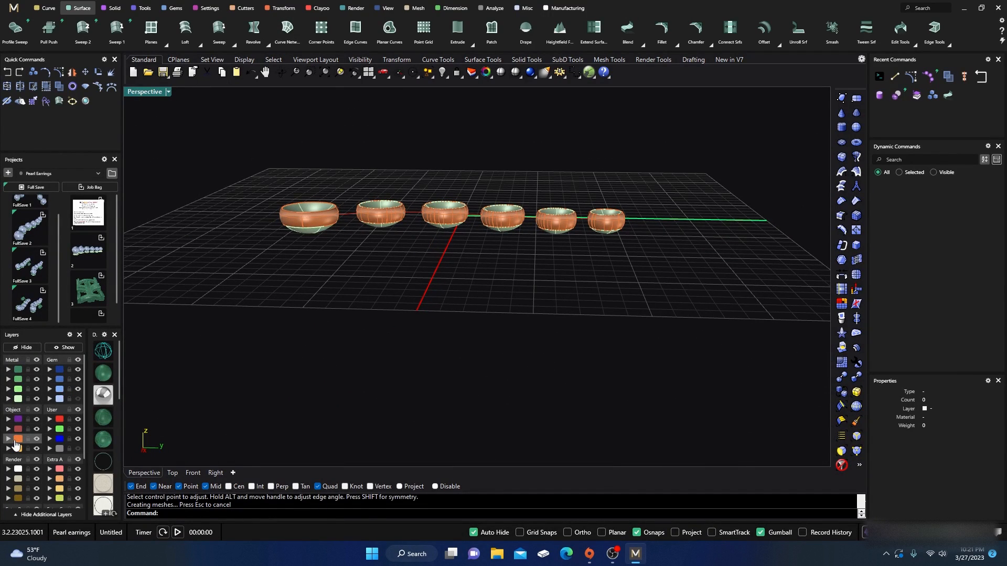
pyautogui.click(18, 439)
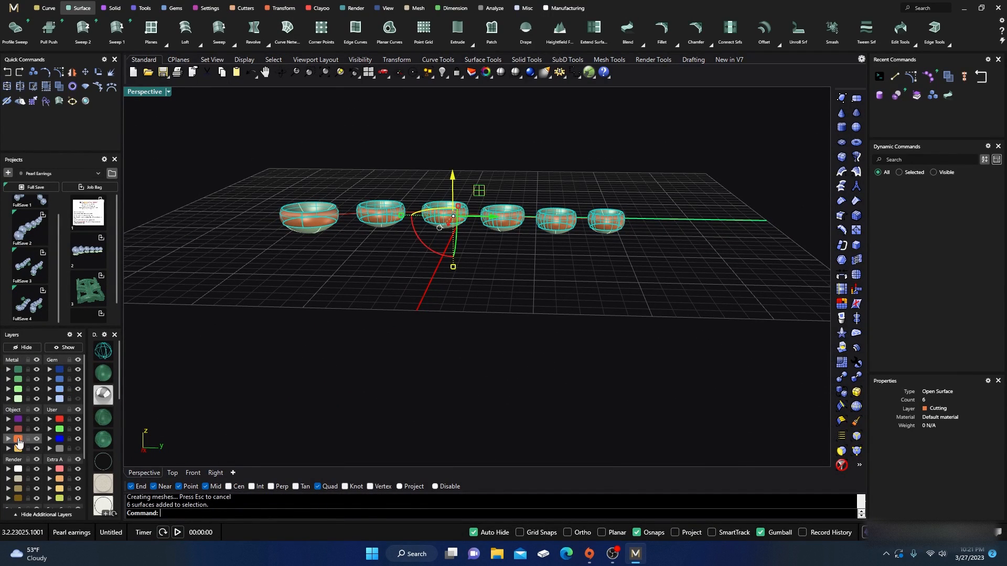
pyautogui.click(18, 398)
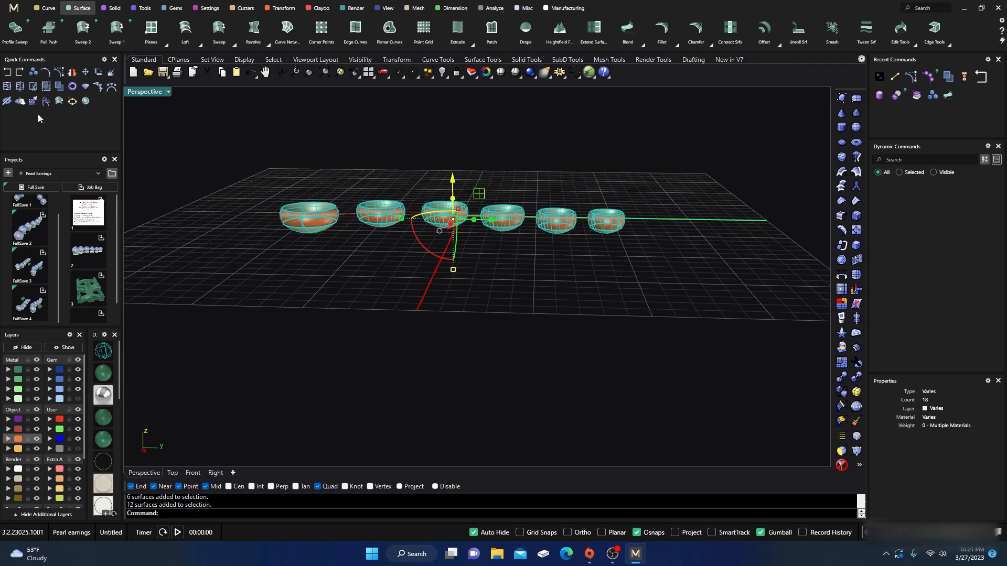
pyautogui.click(8, 88)
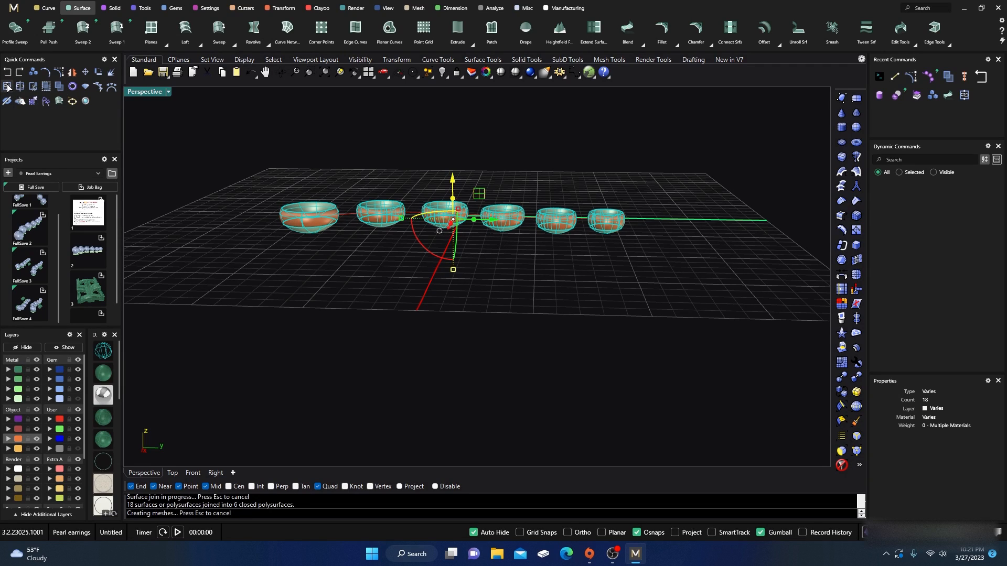
pyautogui.click(171, 159)
# Select the six cups one at a time to check that each is a single closed polysurface
pyautogui.moveTo(183, 187); pyautogui.dragTo(216, 213, button='right')
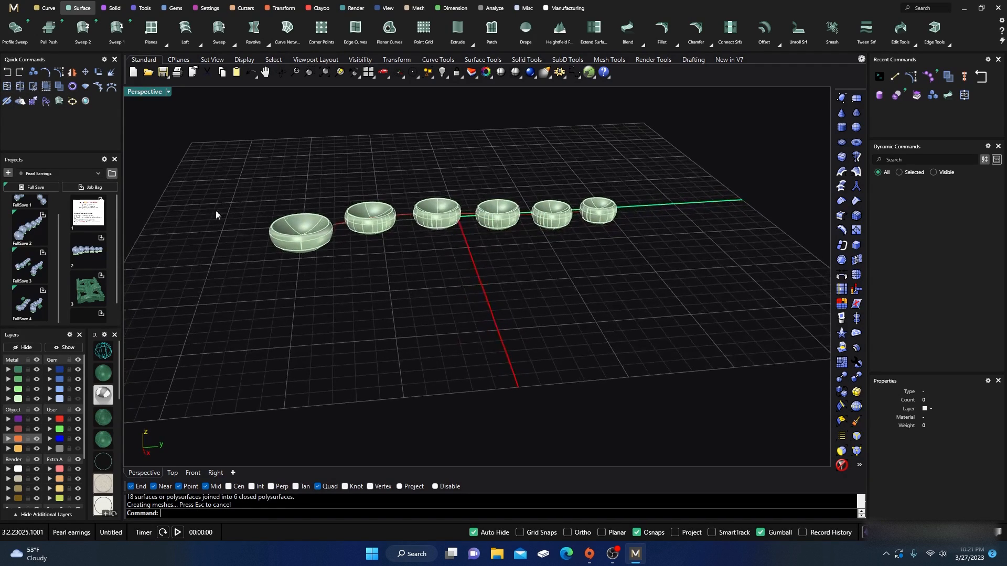
pyautogui.click(309, 246)
pyautogui.click(360, 272)
pyautogui.click(379, 227)
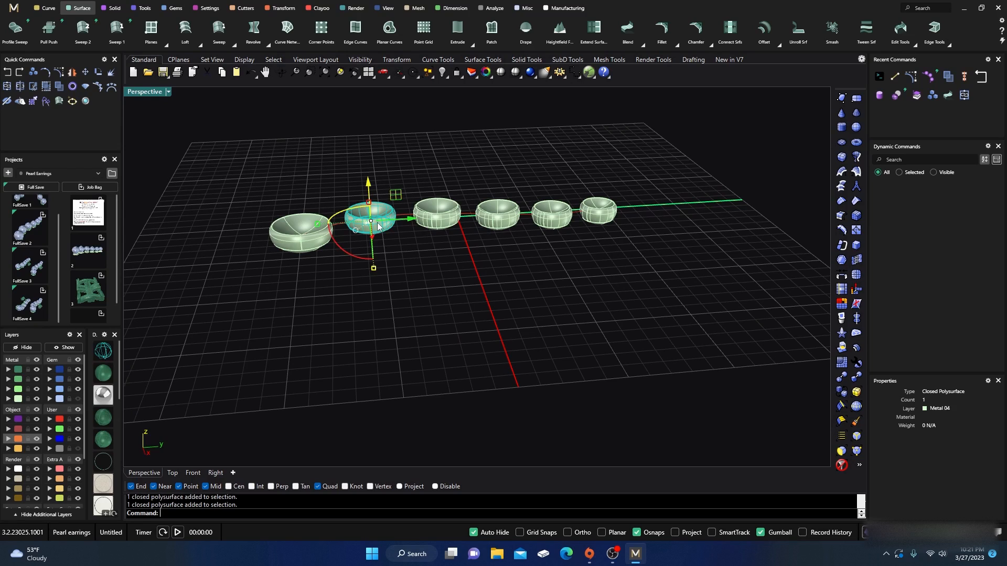
pyautogui.click(397, 256)
pyautogui.click(429, 225)
pyautogui.click(452, 253)
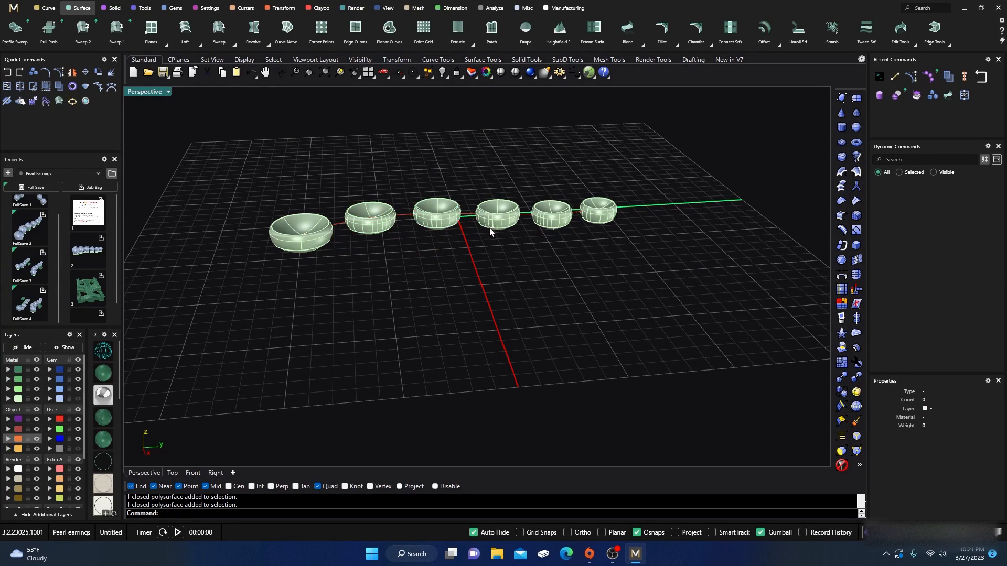
pyautogui.click(498, 223)
pyautogui.click(557, 261)
pyautogui.click(568, 225)
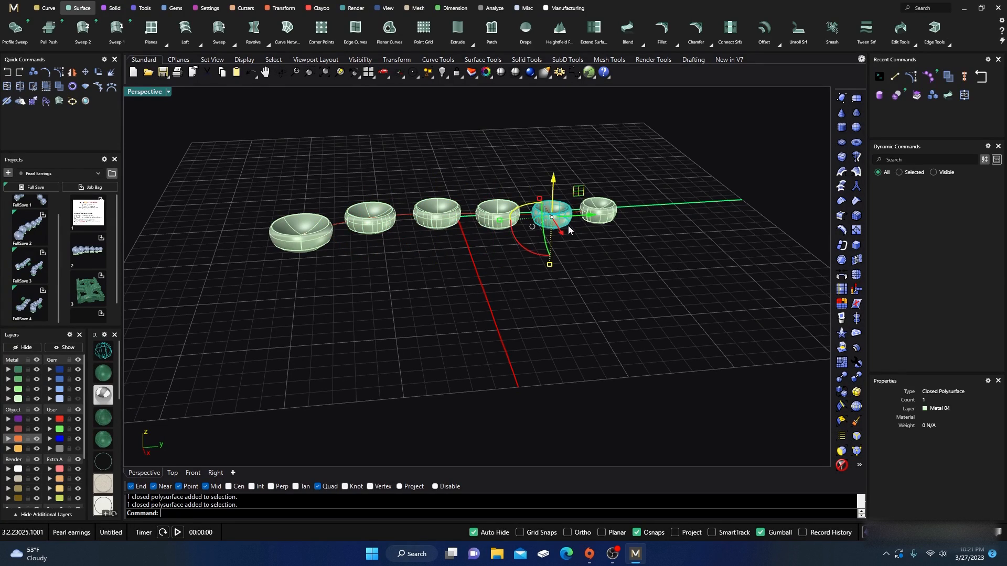
pyautogui.click(602, 231)
pyautogui.click(607, 222)
pyautogui.click(530, 281)
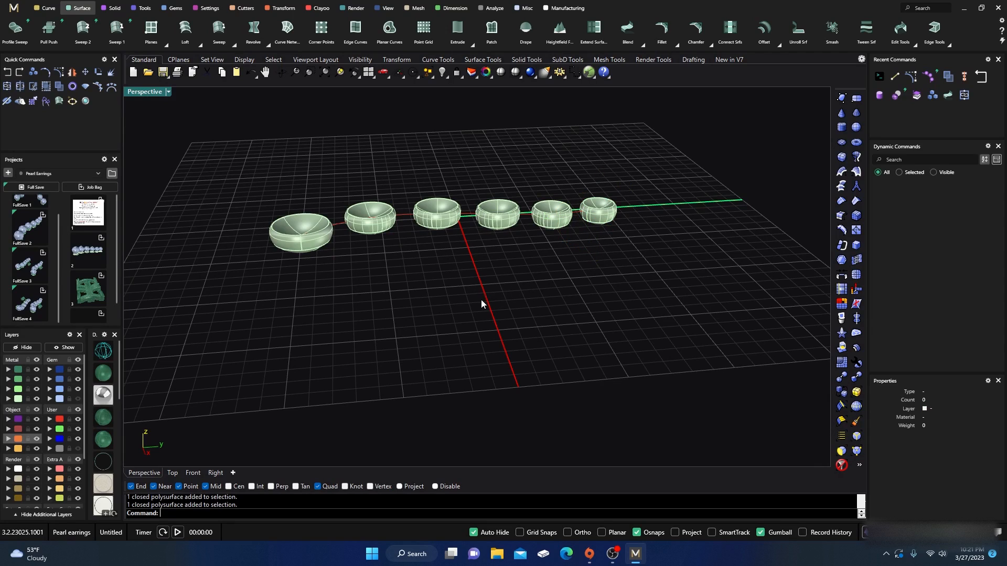
# Show the pearl layer to examine how the pearls sit in the finished cups, and hide it again
pyautogui.moveTo(480, 300); pyautogui.dragTo(315, 323, button='right')
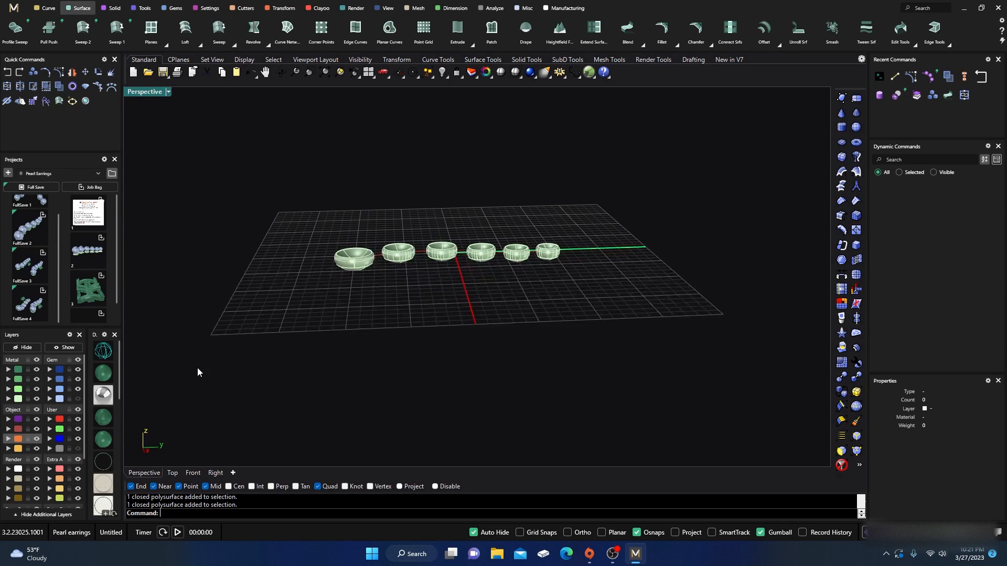
pyautogui.click(78, 399)
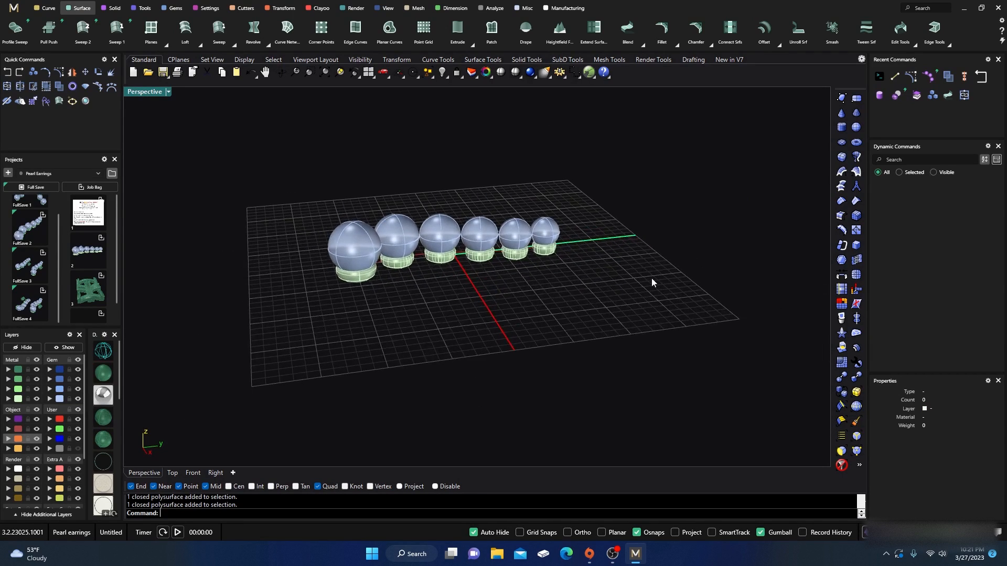
pyautogui.scroll(5, 545, 273)
pyautogui.scroll(-3, 550, 278)
pyautogui.moveTo(544, 283); pyautogui.dragTo(527, 265, button='right')
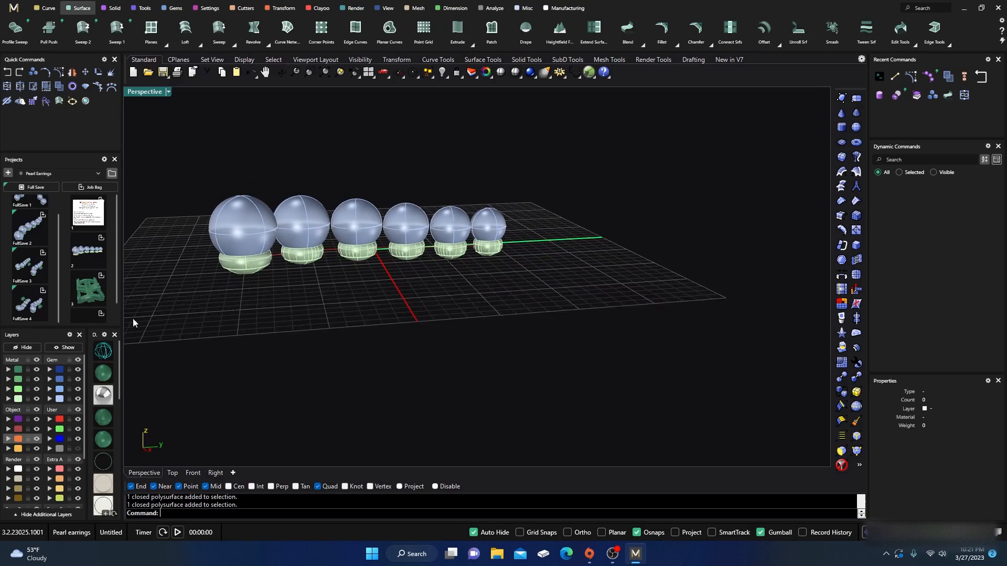
pyautogui.click(77, 399)
# Hide the User 01 layer that holds the S-shaped curve running through the cups
pyautogui.moveTo(239, 330); pyautogui.dragTo(277, 328, button='right')
pyautogui.scroll(3, 335, 269)
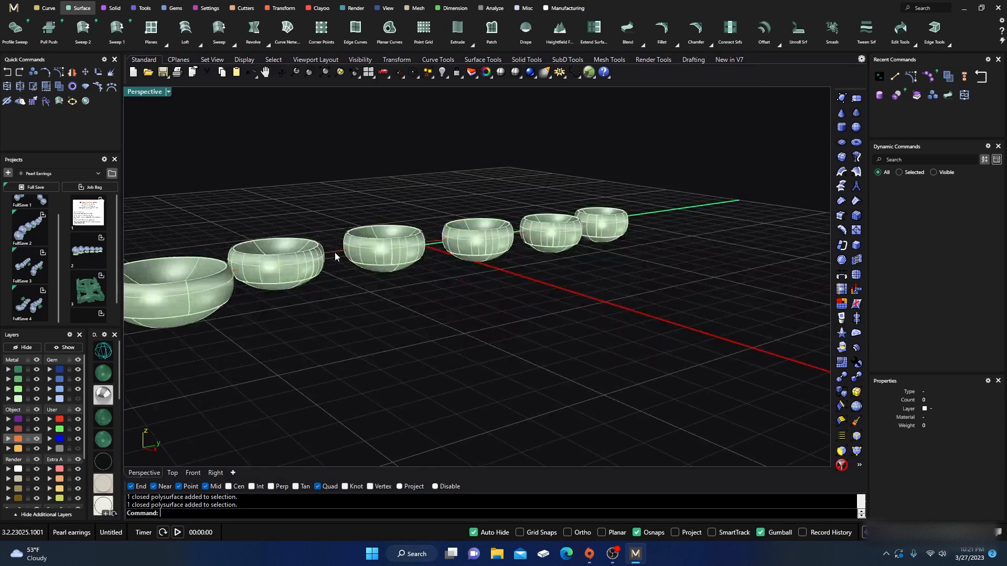
pyautogui.click(335, 252)
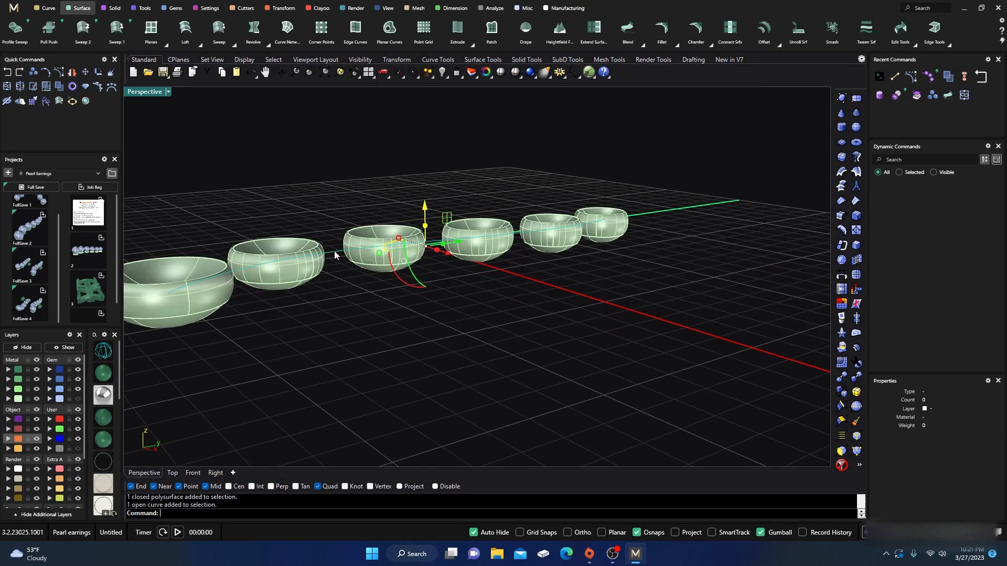
pyautogui.click(78, 419)
pyautogui.scroll(-3, 472, 319)
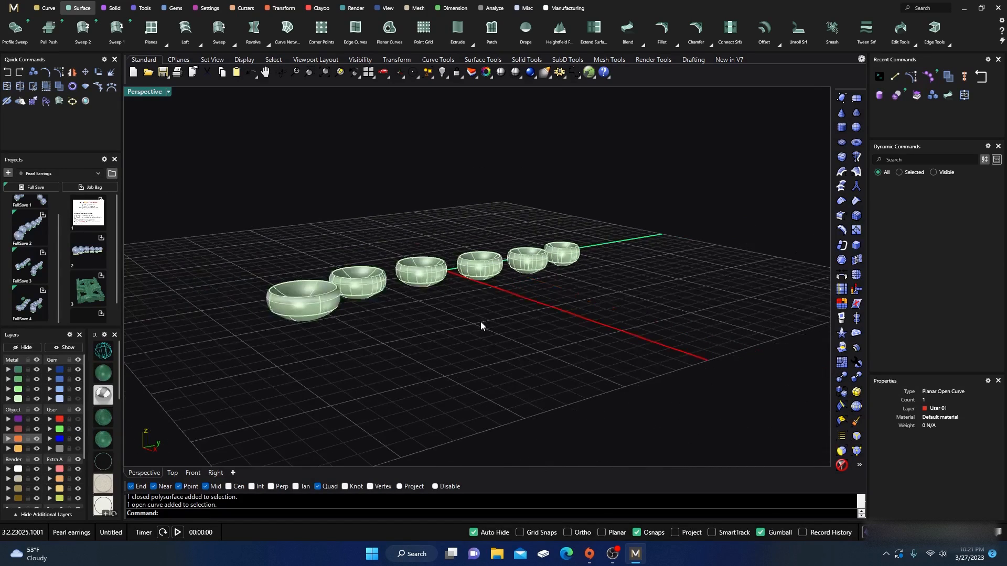
pyautogui.moveTo(481, 325); pyautogui.dragTo(470, 308, button='right')
pyautogui.scroll(3, 350, 276)
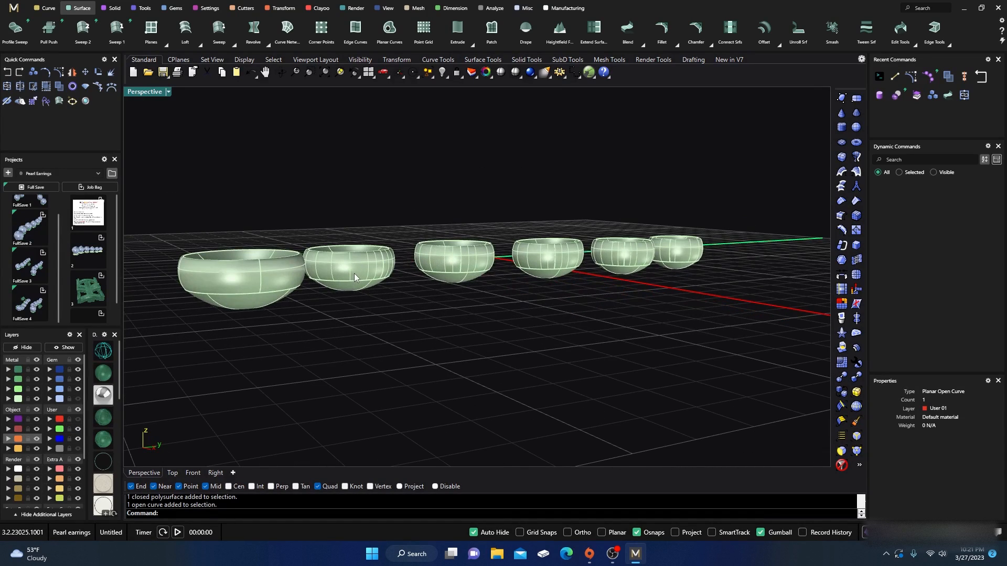
# Select the six closed cups and assign them to the Metal 01 layer
pyautogui.scroll(-2, 344, 220)
pyautogui.moveTo(351, 240); pyautogui.dragTo(357, 264, button='right')
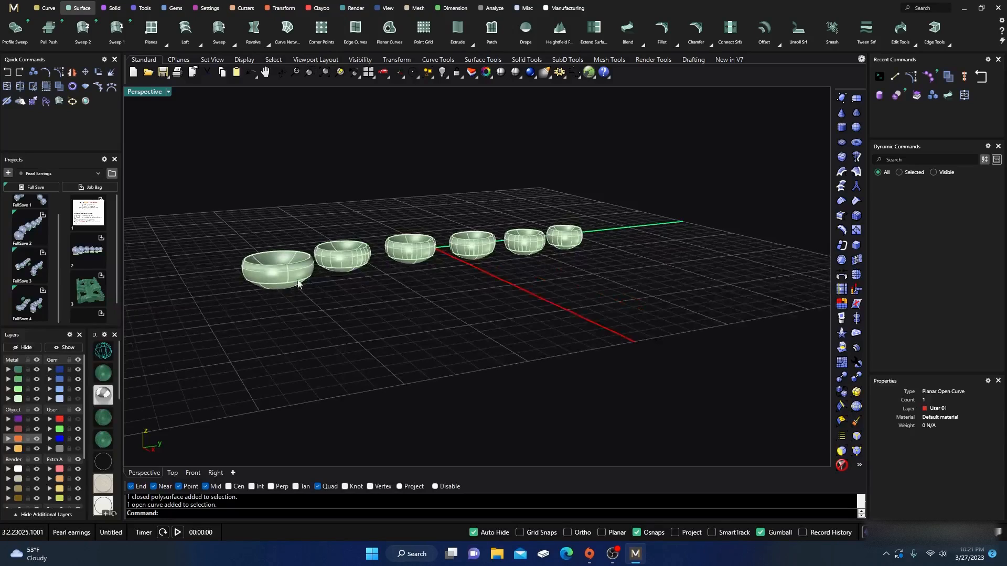
pyautogui.scroll(2, 286, 281)
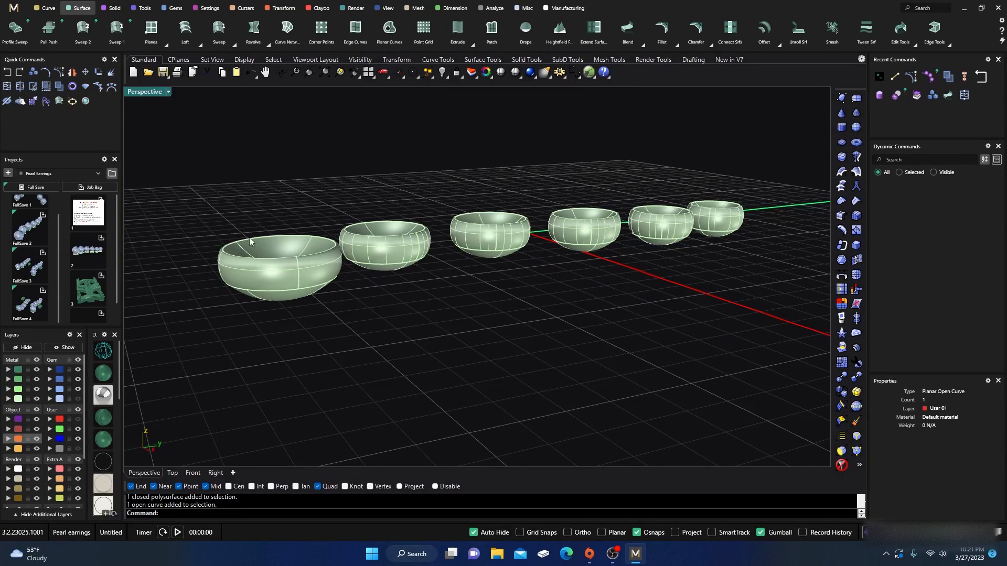
pyautogui.moveTo(181, 171); pyautogui.dragTo(726, 354)
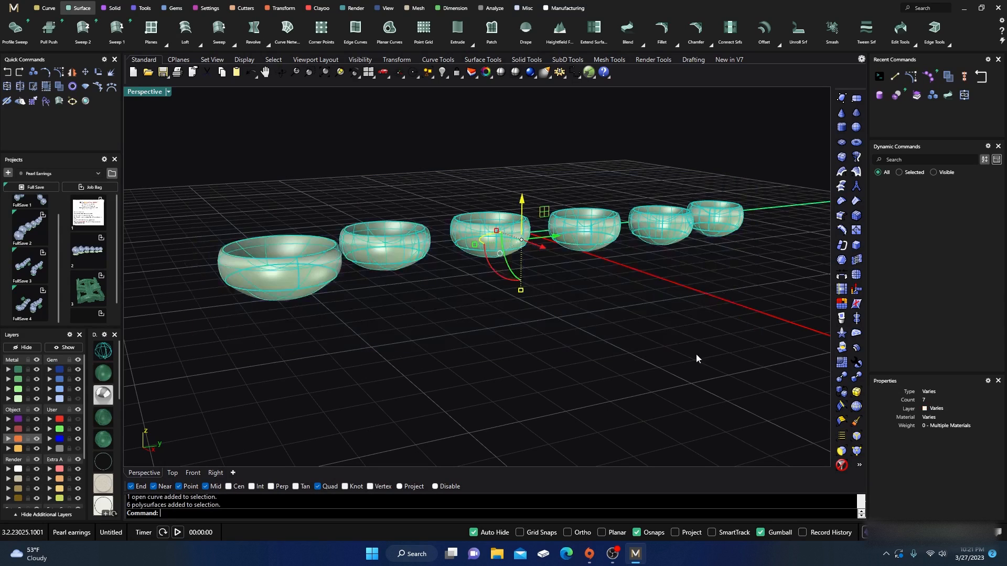
pyautogui.click(8, 379)
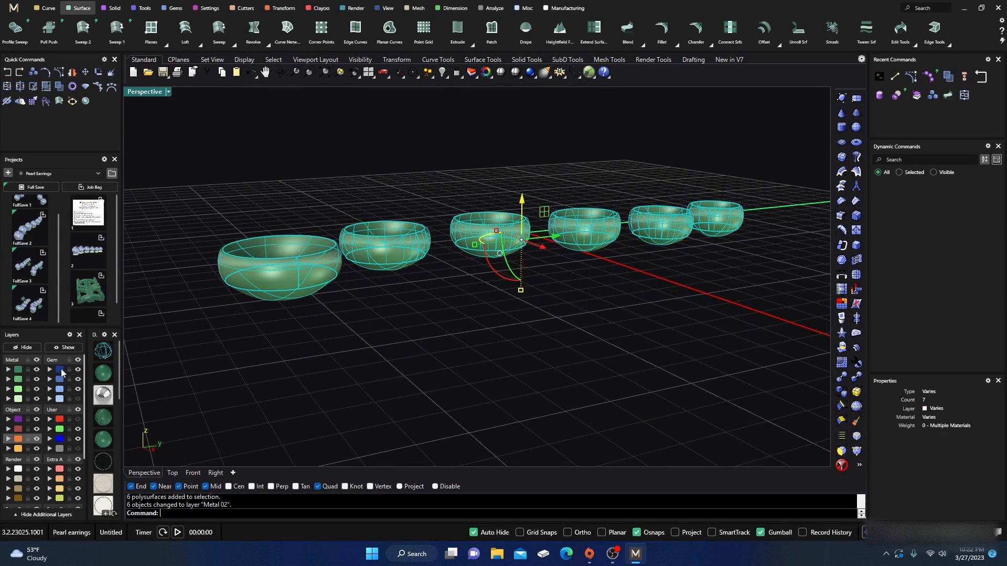
pyautogui.click(7, 370)
pyautogui.press('Escape')
# Examine the cups from the side, restore the four-viewport layout and frame the two largest cups in the Right view
pyautogui.moveTo(402, 337); pyautogui.dragTo(322, 287, button='right')
pyautogui.scroll(6, 314, 257)
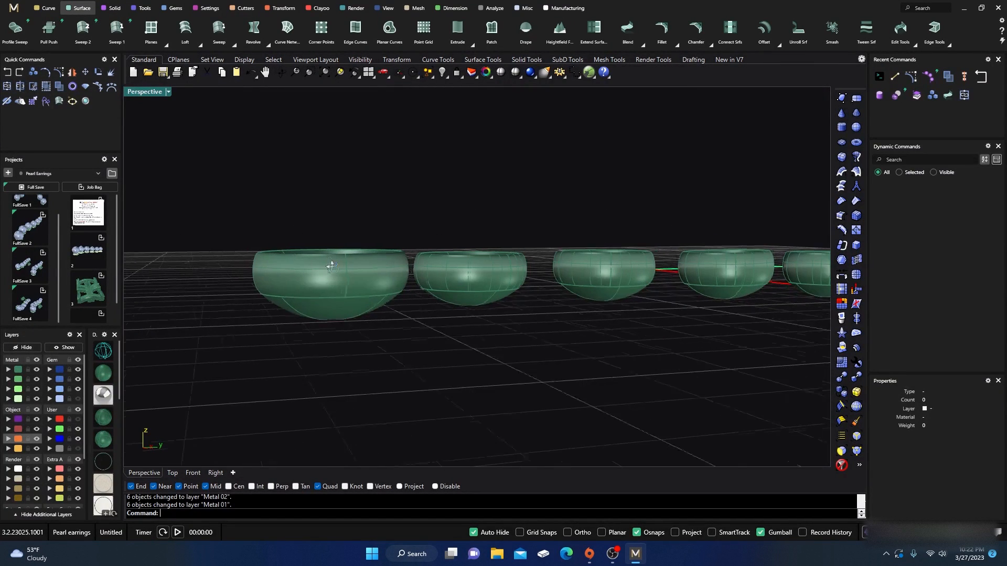
pyautogui.scroll(-4, 250, 225)
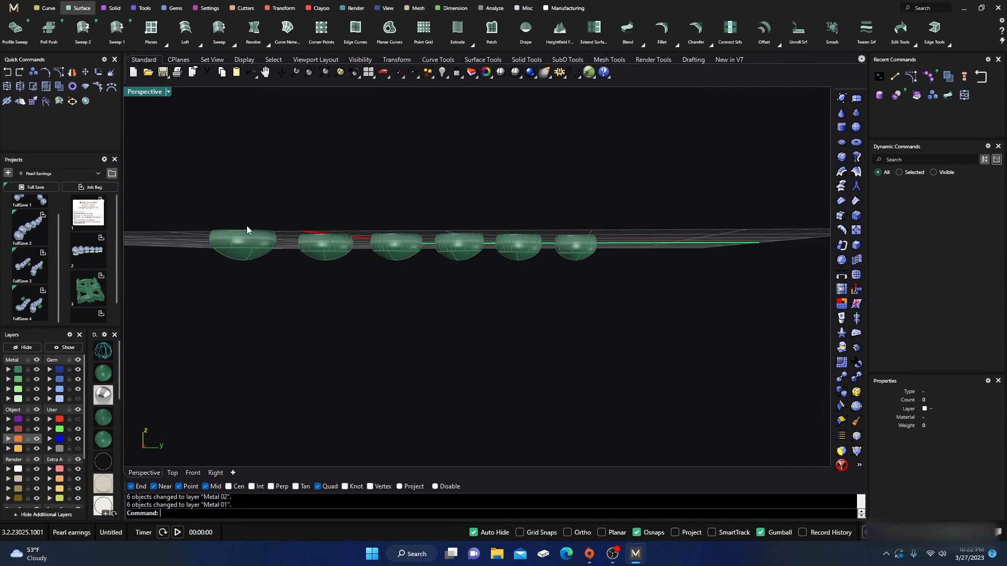
pyautogui.moveTo(268, 247); pyautogui.dragTo(261, 263, button='right')
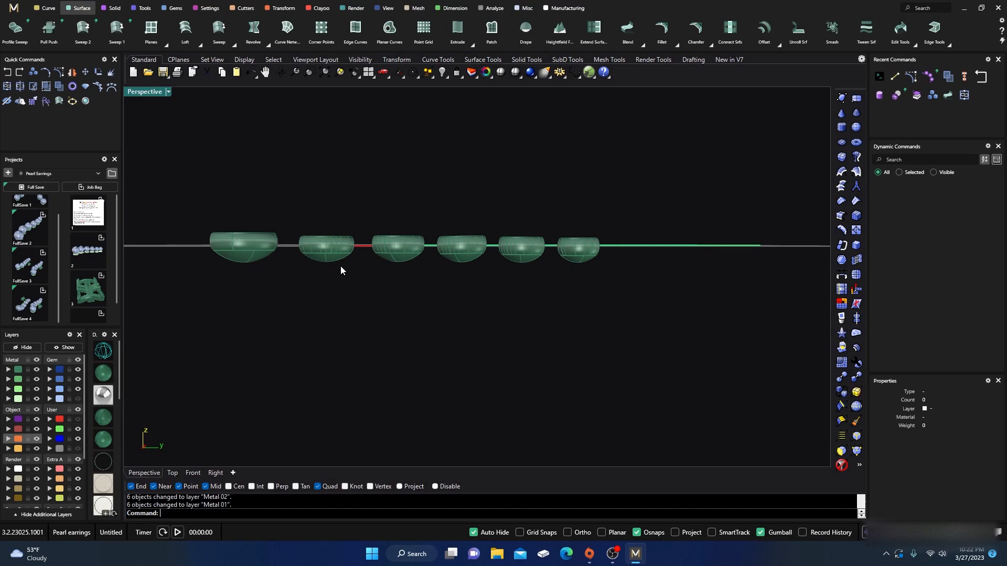
pyautogui.doubleClick(139, 93)
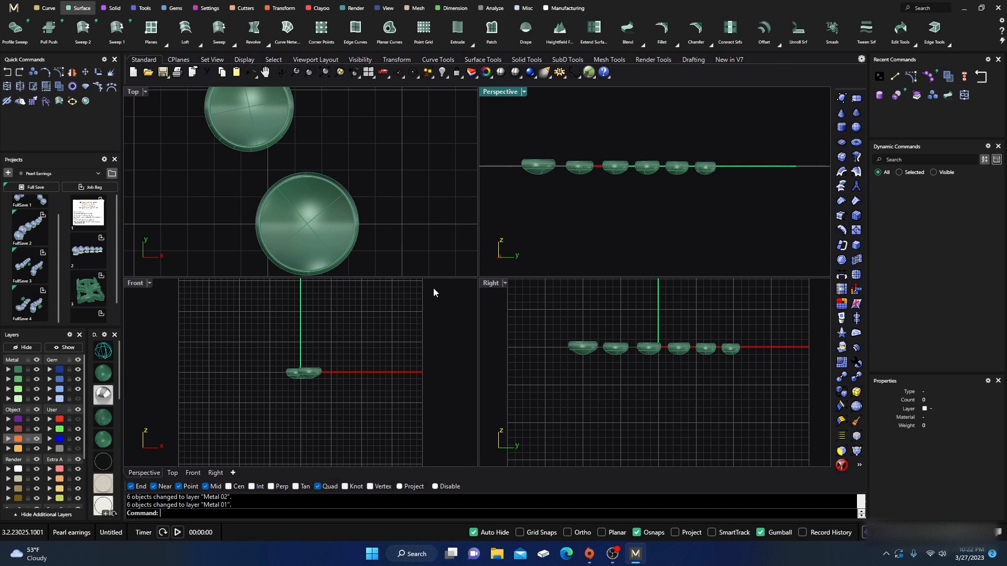
pyautogui.scroll(3, 736, 354)
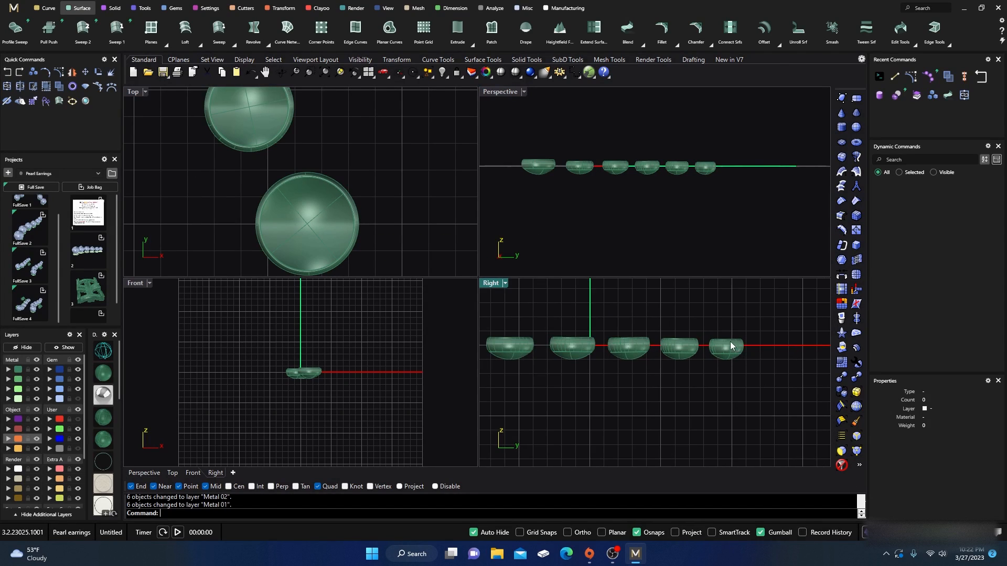
pyautogui.scroll(2, 756, 308)
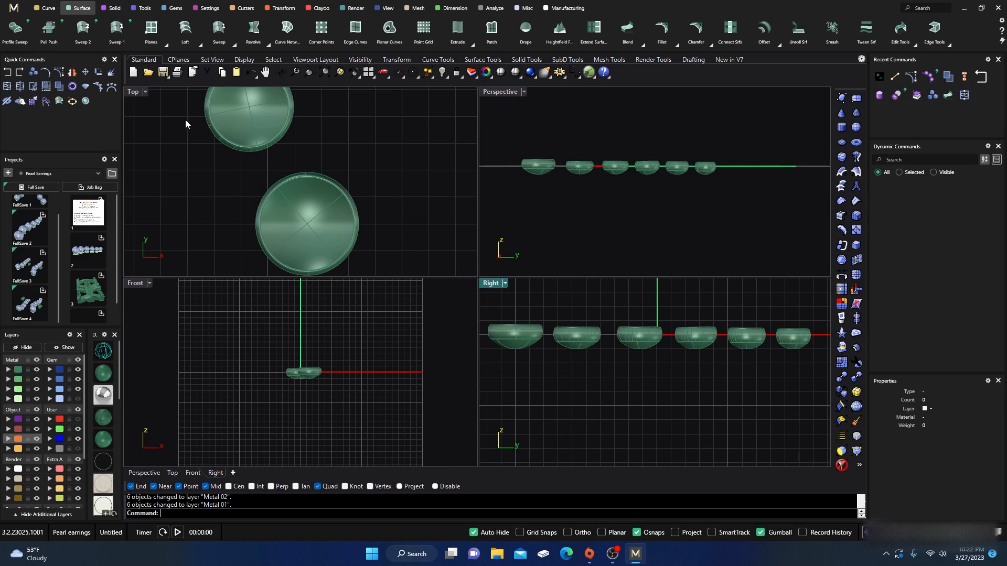
pyautogui.scroll(6, 513, 313)
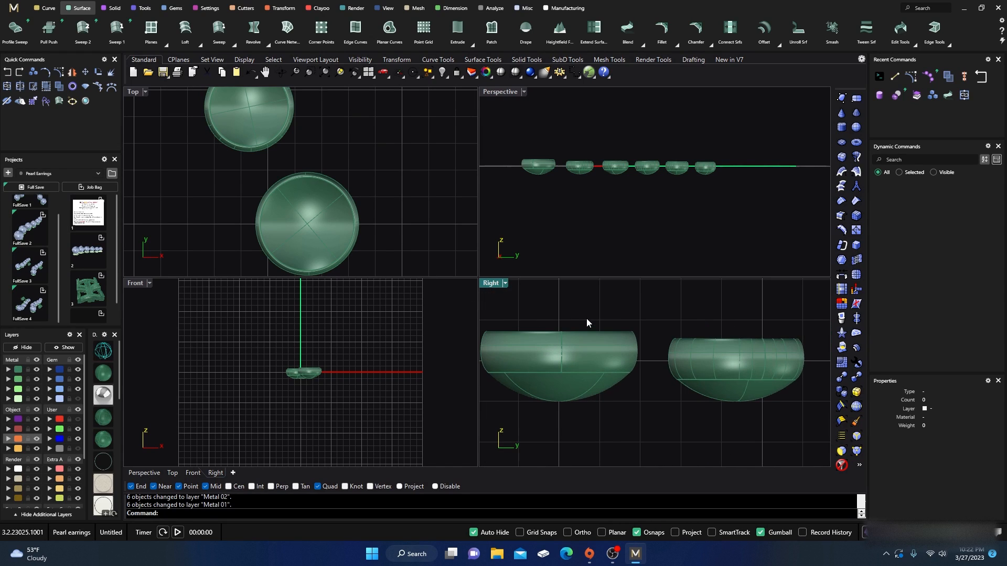
pyautogui.moveTo(602, 320); pyautogui.dragTo(613, 320, button='right')
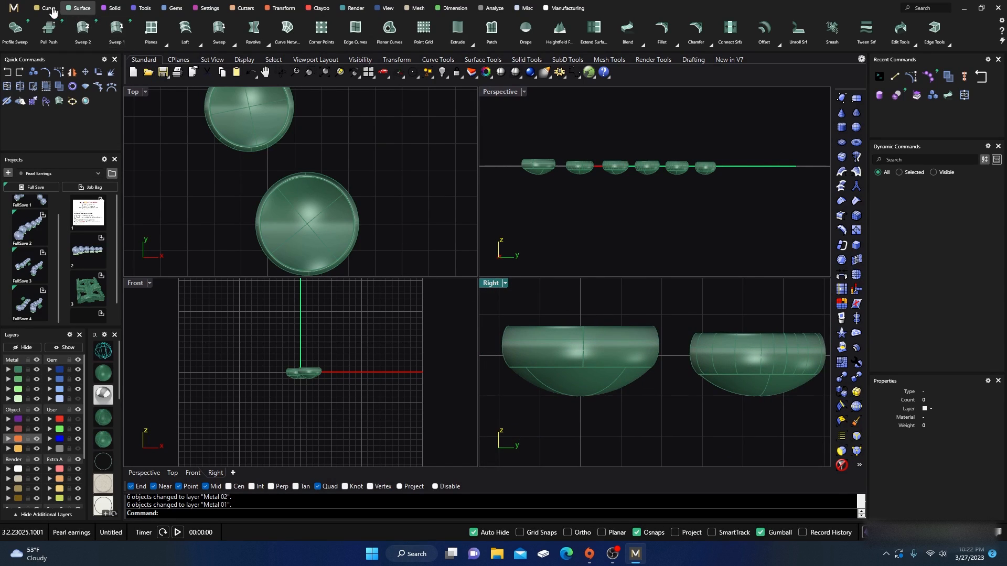
# On the fourth Object layer, extract two isocurves around the largest cup, near the rim at about v 0.37 and lower at about v 0.93
pyautogui.click(46, 8)
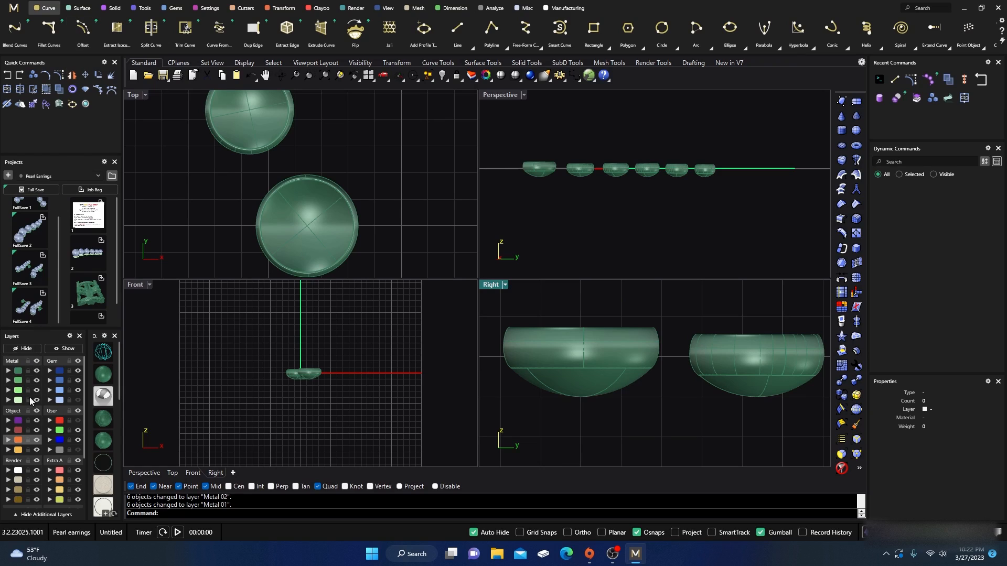
pyautogui.click(14, 449)
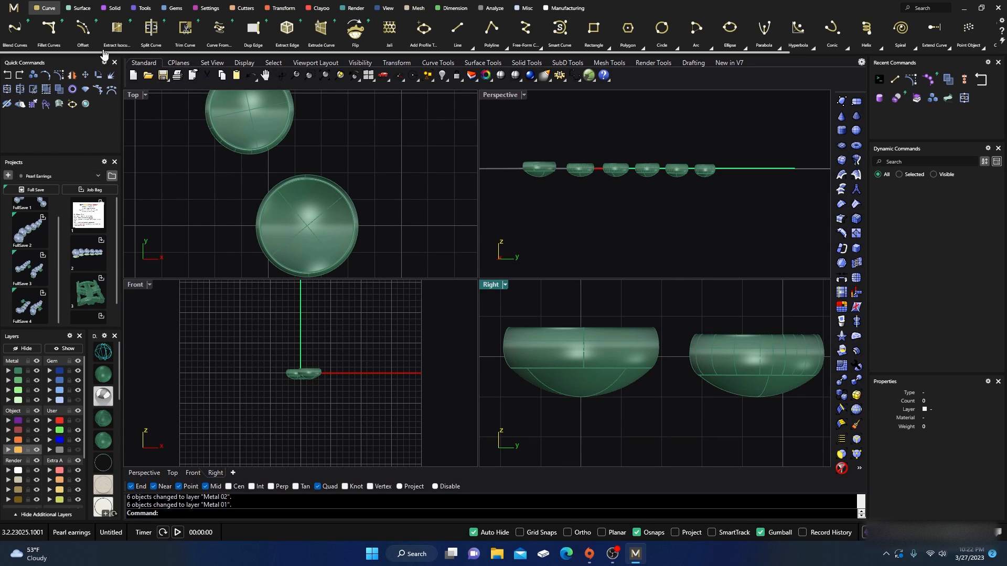
pyautogui.click(124, 34)
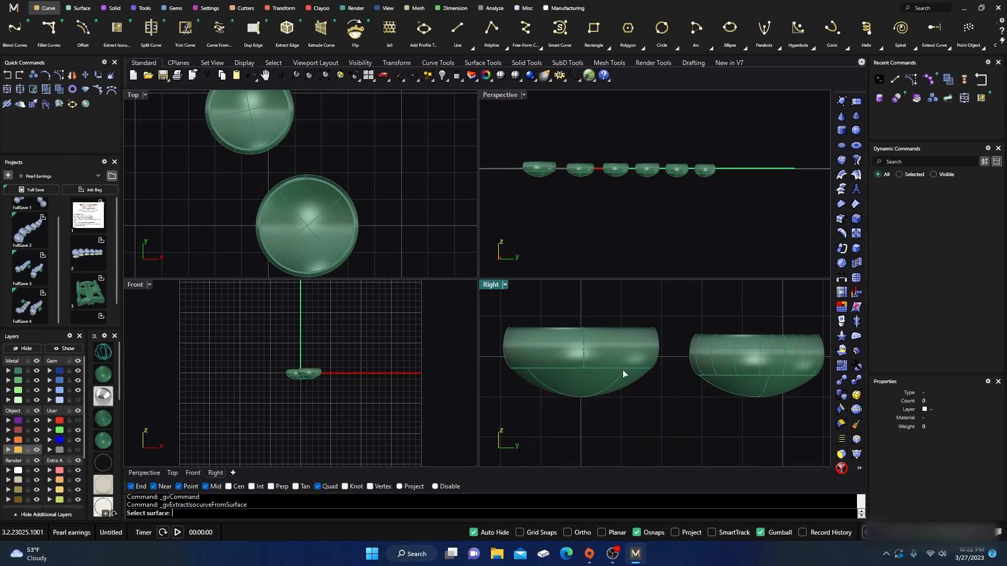
pyautogui.scroll(6, 581, 351)
pyautogui.scroll(-4, 663, 341)
pyautogui.moveTo(669, 344); pyautogui.dragTo(683, 347, button='right')
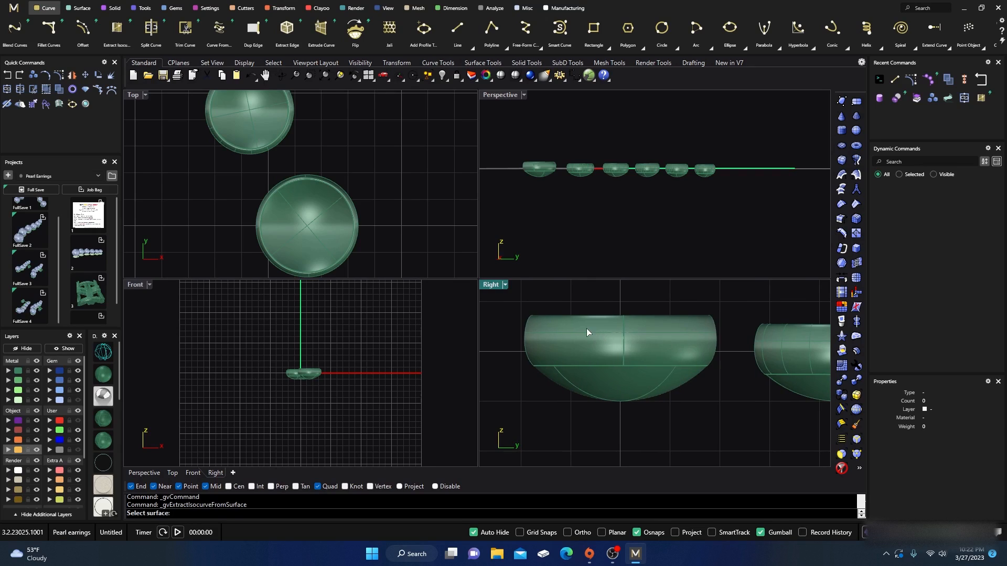
pyautogui.click(581, 327)
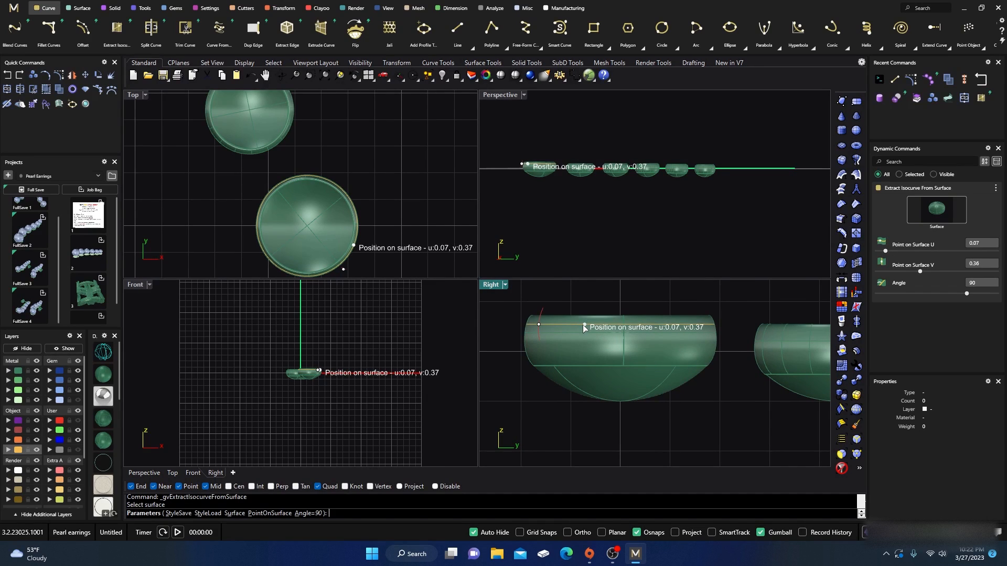
pyautogui.click(583, 325)
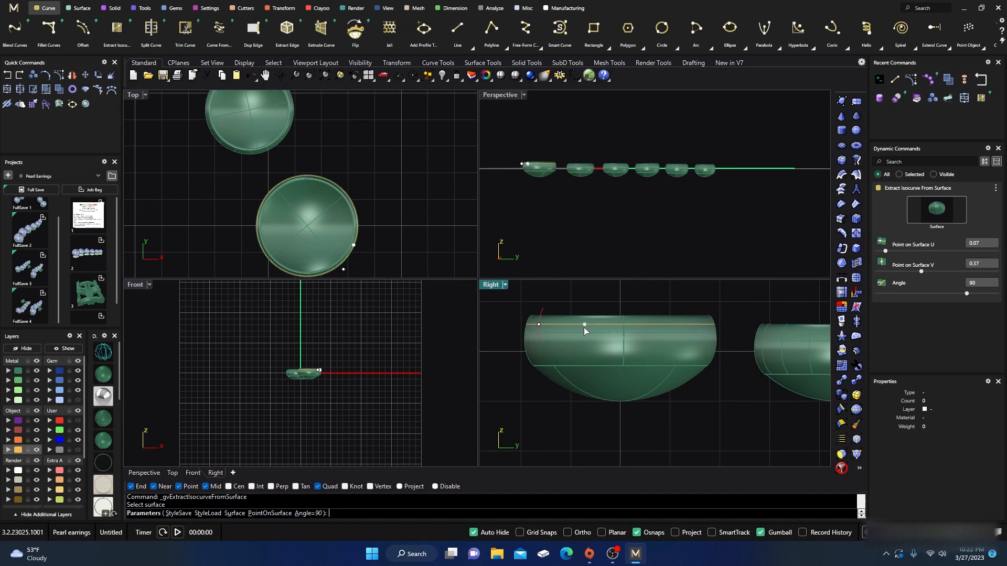
pyautogui.click(567, 361)
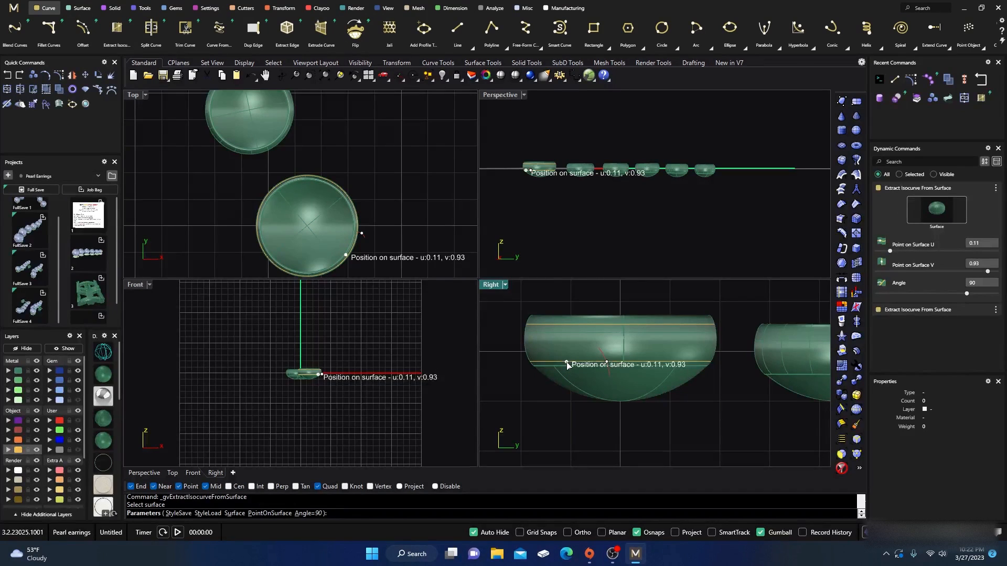
pyautogui.rightClick(566, 362)
# Extract two isocurves around the second-largest cup, near the rim at about v 0.38 and lower down at about v 0.84
pyautogui.moveTo(626, 385)
pyautogui.mouseDown(button='right')
pyautogui.moveTo(540, 405)
pyautogui.moveTo(549, 388)
pyautogui.mouseUp(button='right')
pyautogui.rightClick(548, 388)
pyautogui.click(612, 347)
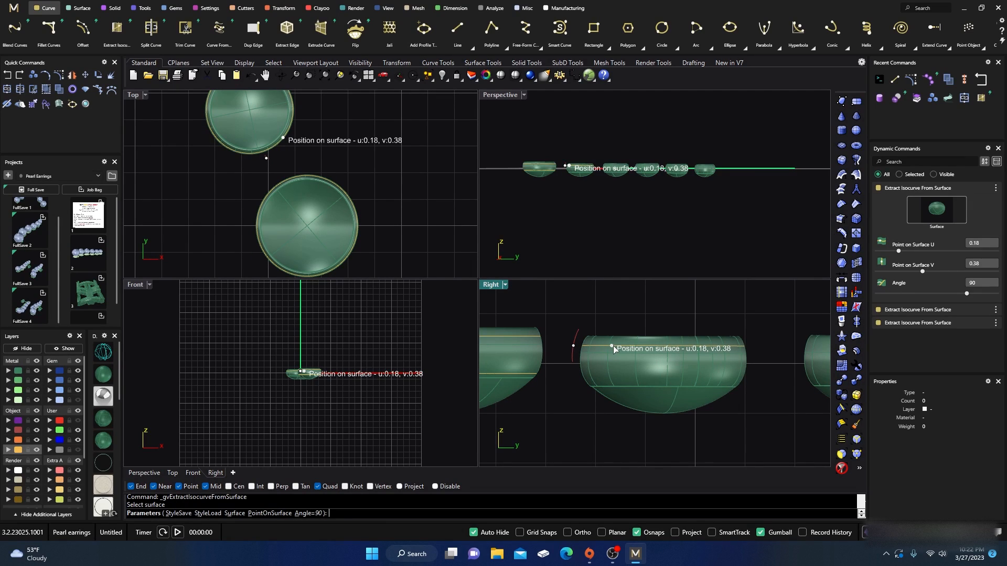
pyautogui.rightClick(611, 363)
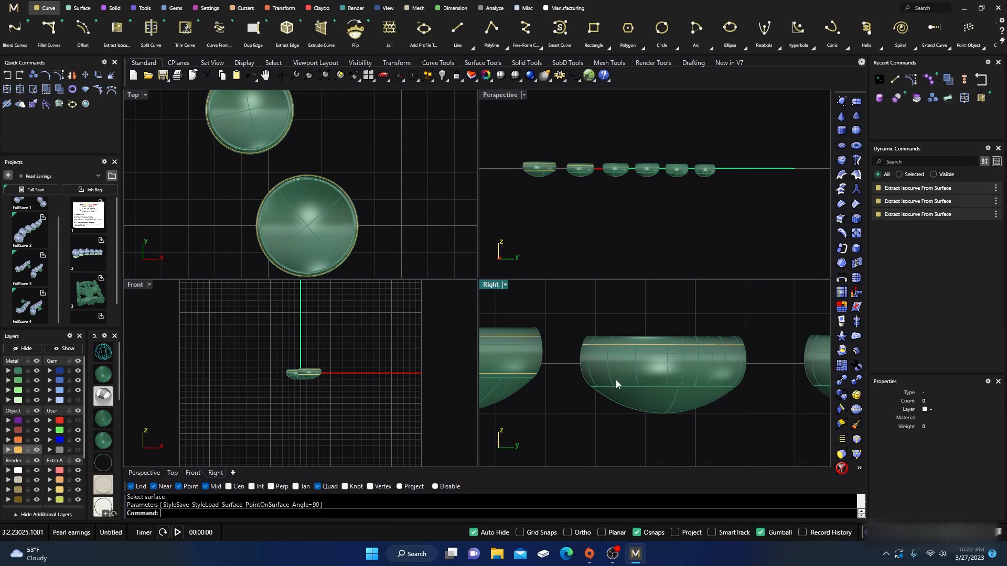
pyautogui.rightClick(617, 380)
pyautogui.click(615, 378)
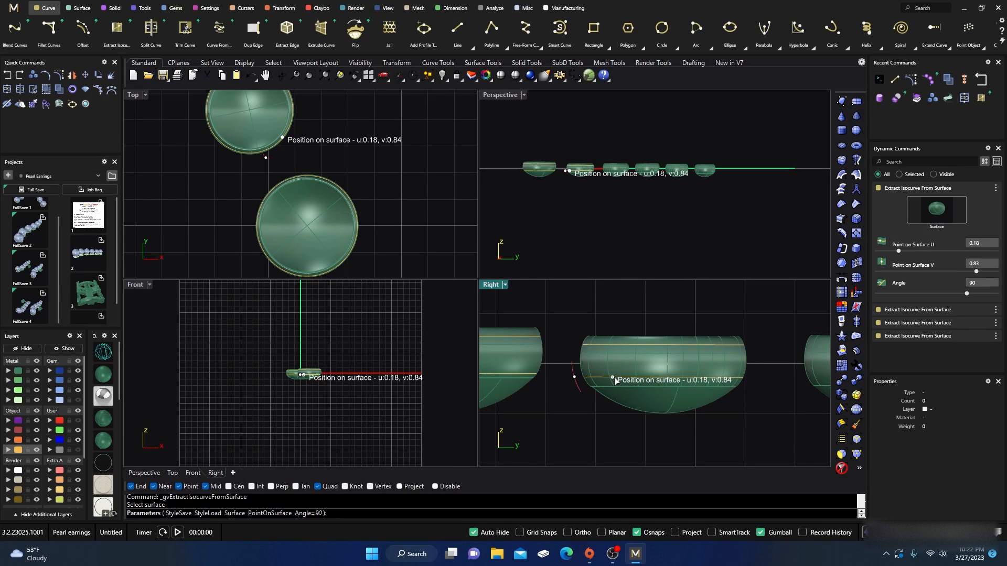
pyautogui.rightClick(669, 335)
# Extract two isocurves around the third cup, one near the rim at about v 0.37 and one just above the lower seam
pyautogui.moveTo(685, 316); pyautogui.dragTo(570, 325, button='right')
pyautogui.moveTo(713, 328); pyautogui.dragTo(656, 346, button='right')
pyautogui.press('Return')
pyautogui.click(651, 355)
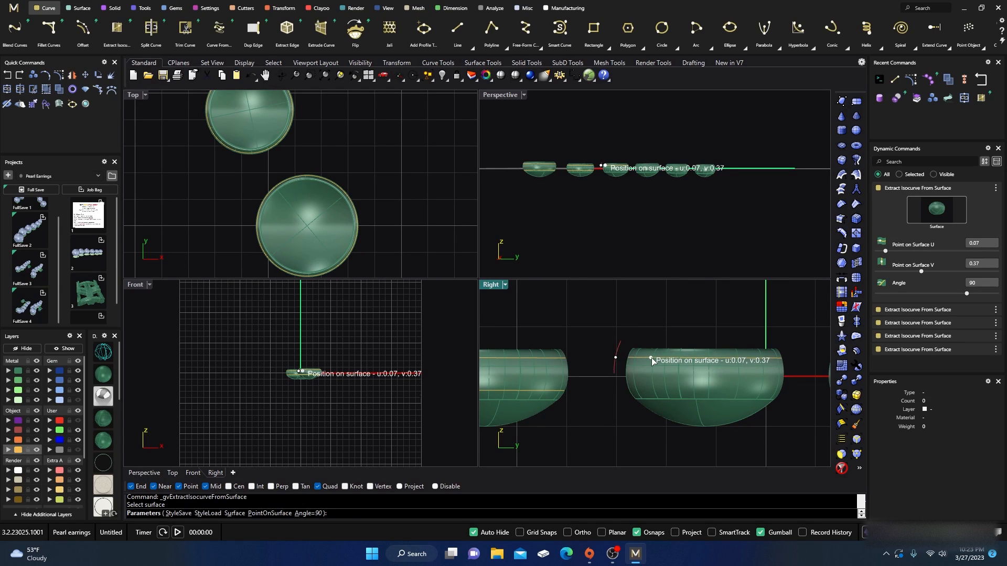
pyautogui.rightClick(651, 358)
pyautogui.rightClick(651, 392)
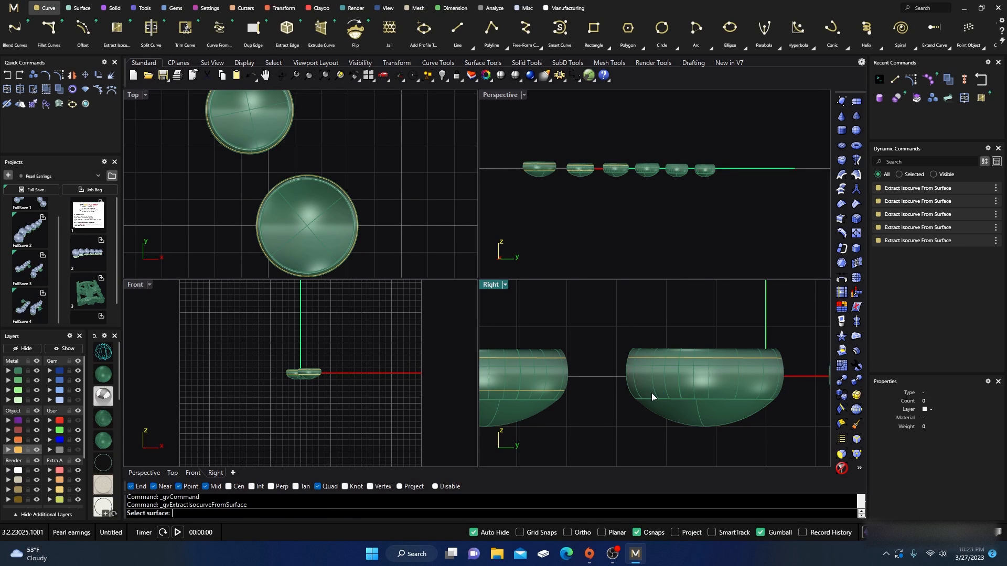
pyautogui.click(651, 393)
pyautogui.rightClick(593, 384)
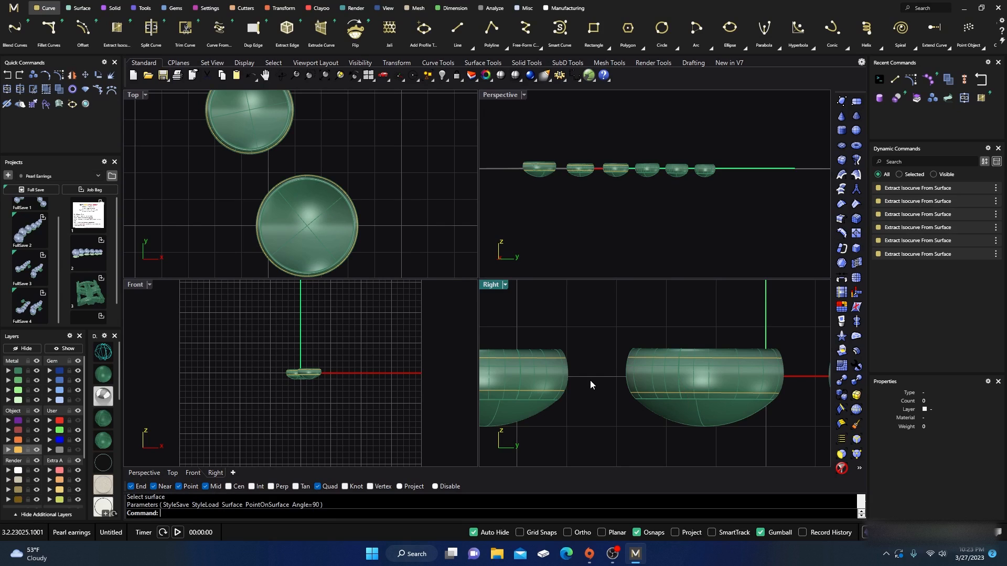
# Extract two isocurves around the fourth cup, near the rim at about v 0.34 and lower down at about v 0.89
pyautogui.scroll(-6, 592, 384)
pyautogui.moveTo(714, 408); pyautogui.dragTo(573, 412, button='right')
pyautogui.scroll(6, 607, 390)
pyautogui.rightClick(607, 380)
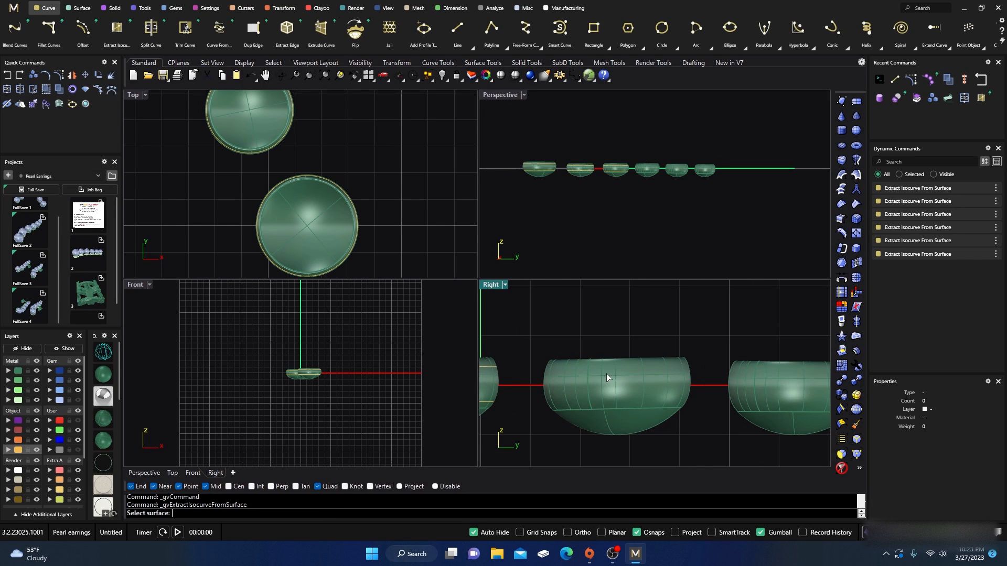
pyautogui.click(592, 366)
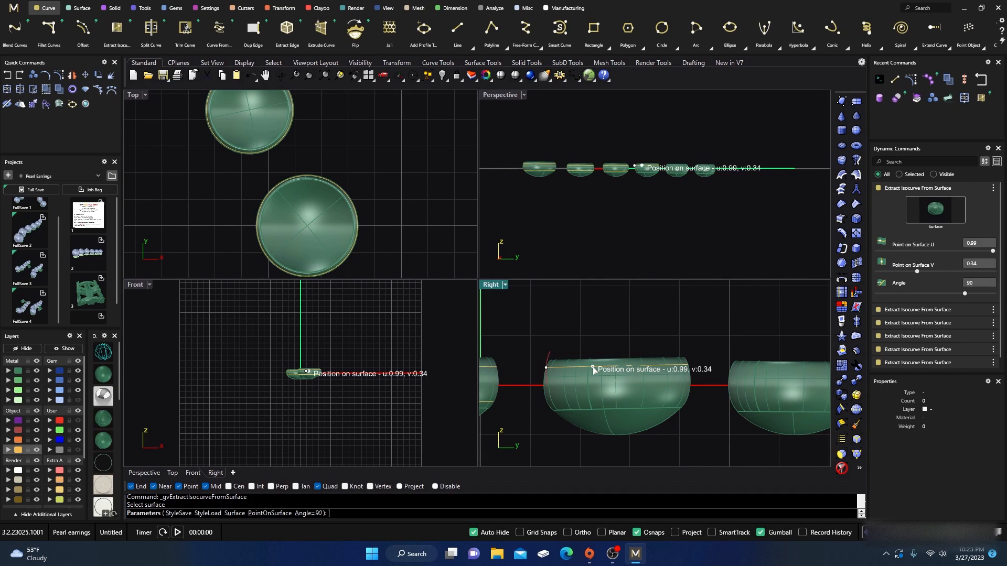
pyautogui.click(593, 366)
pyautogui.rightClick(580, 401)
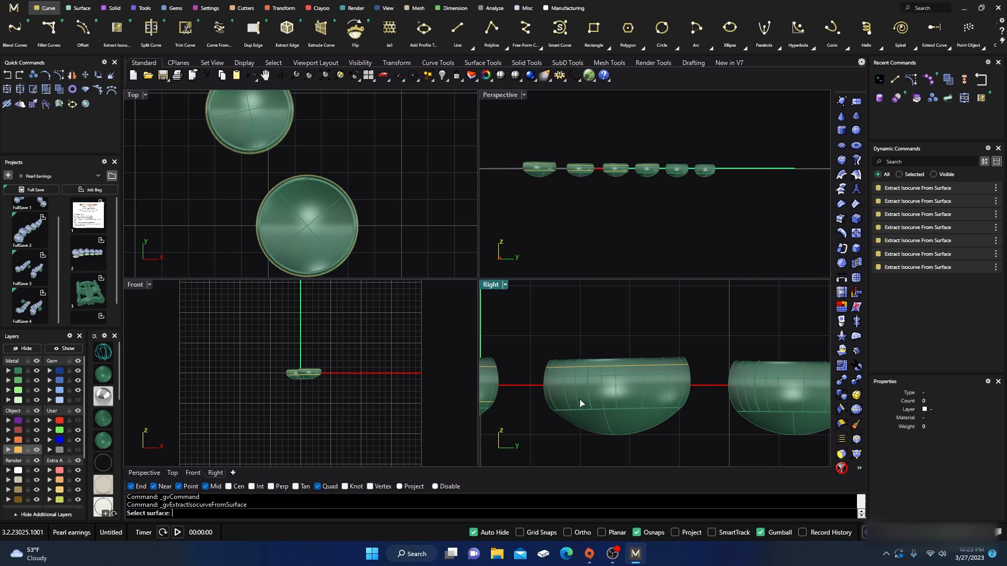
pyautogui.click(580, 404)
pyautogui.click(579, 407)
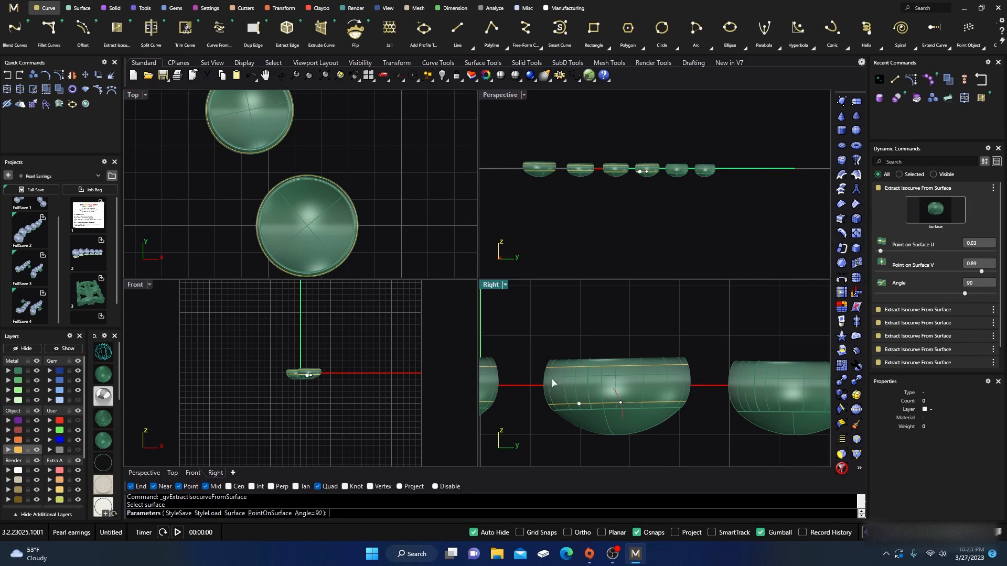
# Extract two isocurves around the fifth cup, near the rim at about v 0.33 and lower down at about v 0.85
pyautogui.scroll(-3, 608, 407)
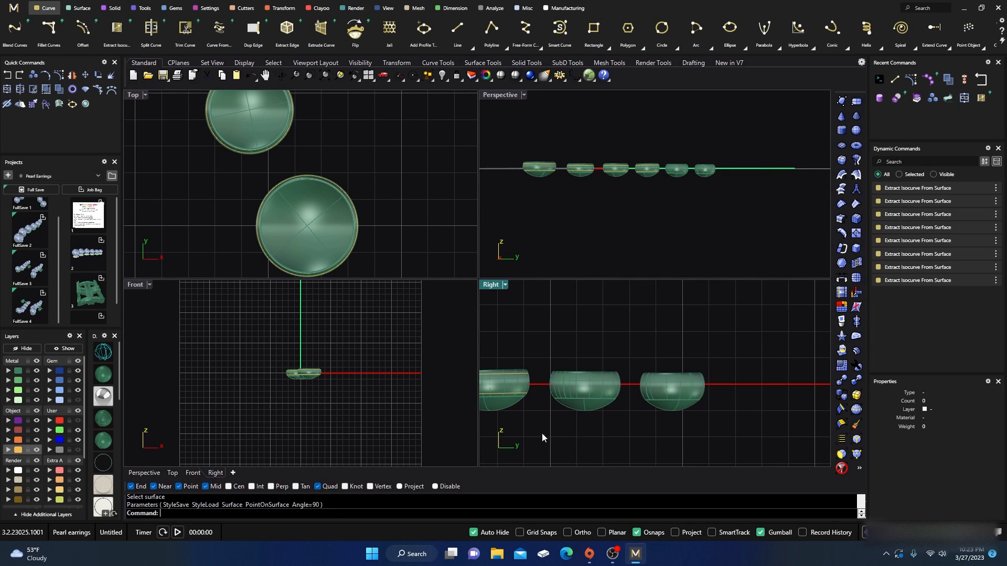
pyautogui.rightClick(598, 412)
pyautogui.scroll(3, 561, 381)
pyautogui.click(566, 375)
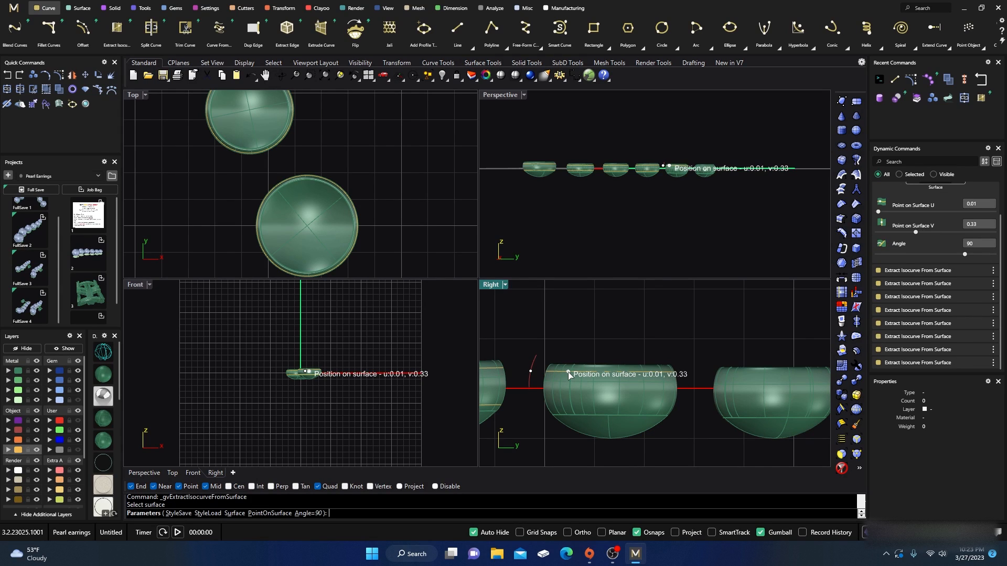
pyautogui.click(568, 372)
pyautogui.rightClick(574, 406)
pyautogui.click(575, 407)
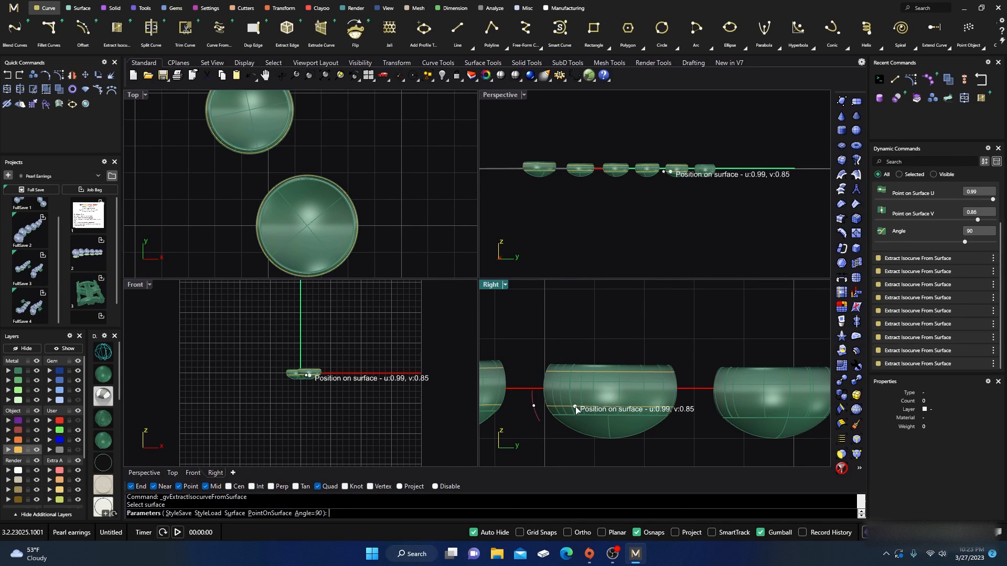
pyautogui.rightClick(576, 407)
# Extract two isocurves around the sixth, smallest cup, near the rim at about v 0.34 and lower down at about v 0.82
pyautogui.moveTo(712, 332); pyautogui.dragTo(583, 346, button='right')
pyautogui.rightClick(606, 391)
pyautogui.click(609, 389)
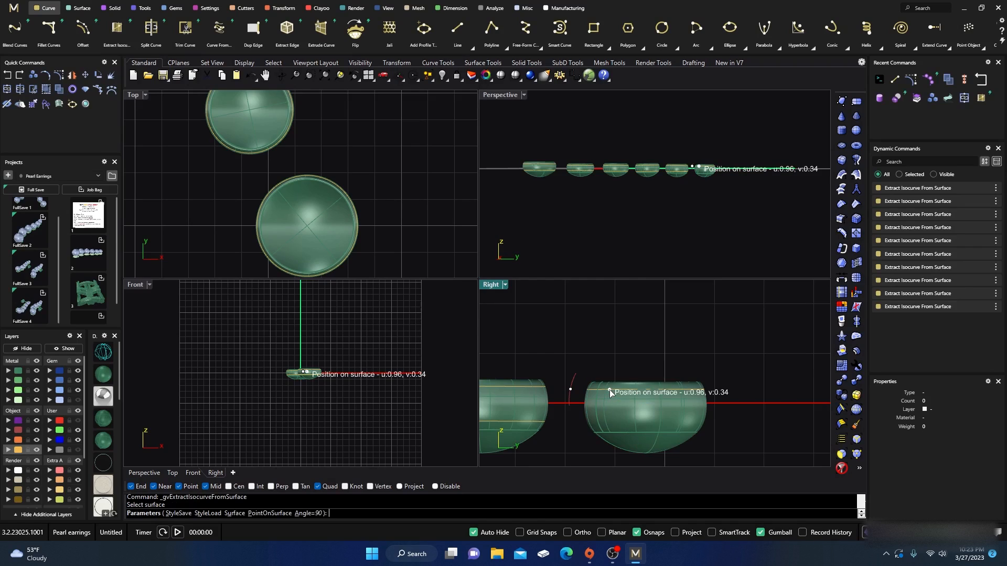
pyautogui.rightClick(609, 389)
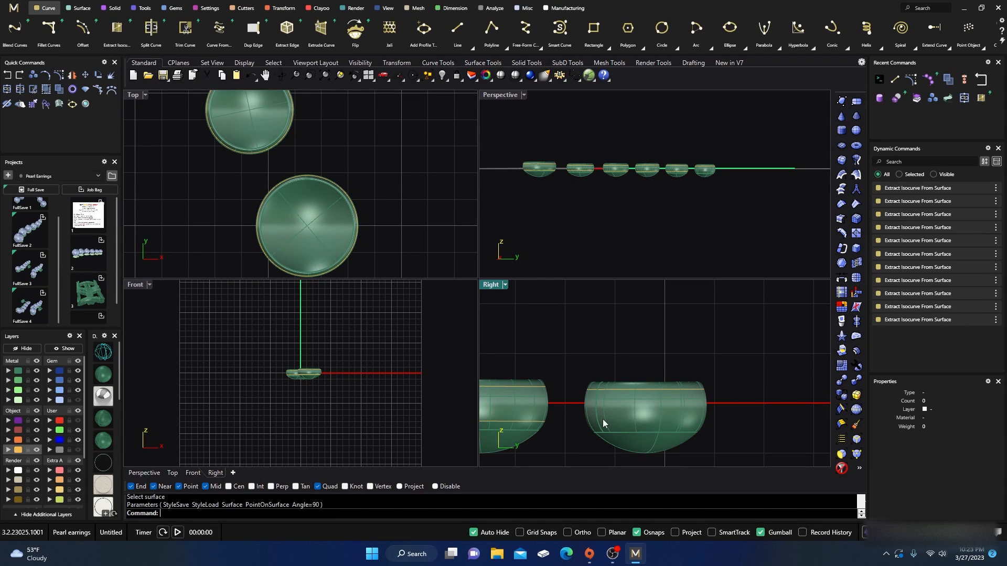
pyautogui.rightClick(603, 422)
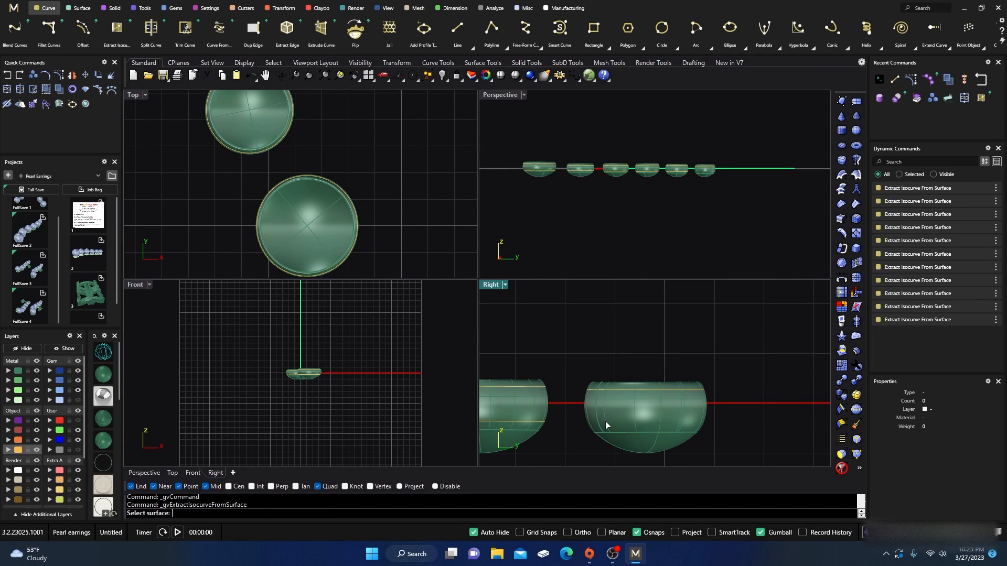
pyautogui.click(605, 422)
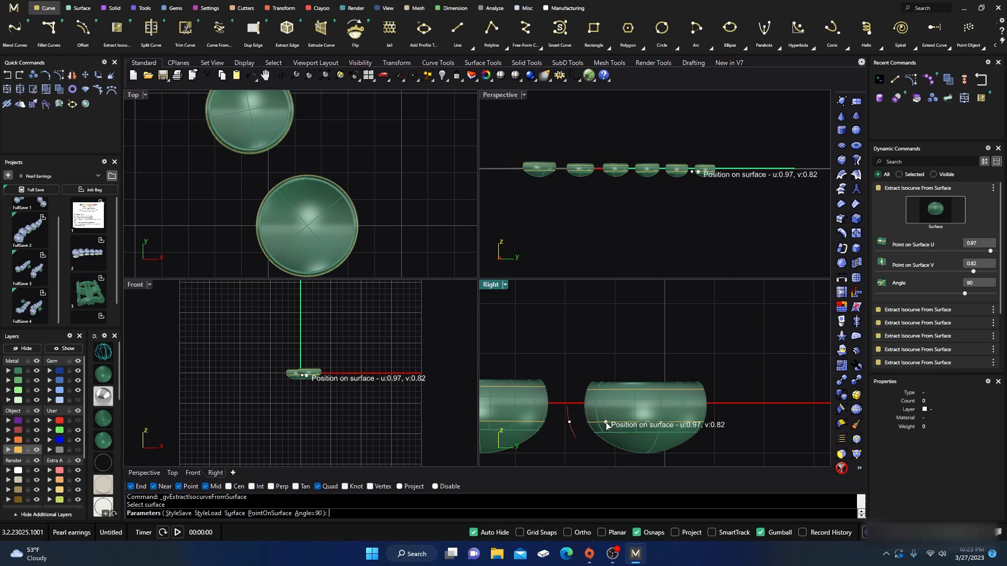
pyautogui.rightClick(606, 424)
pyautogui.scroll(-1, 659, 316)
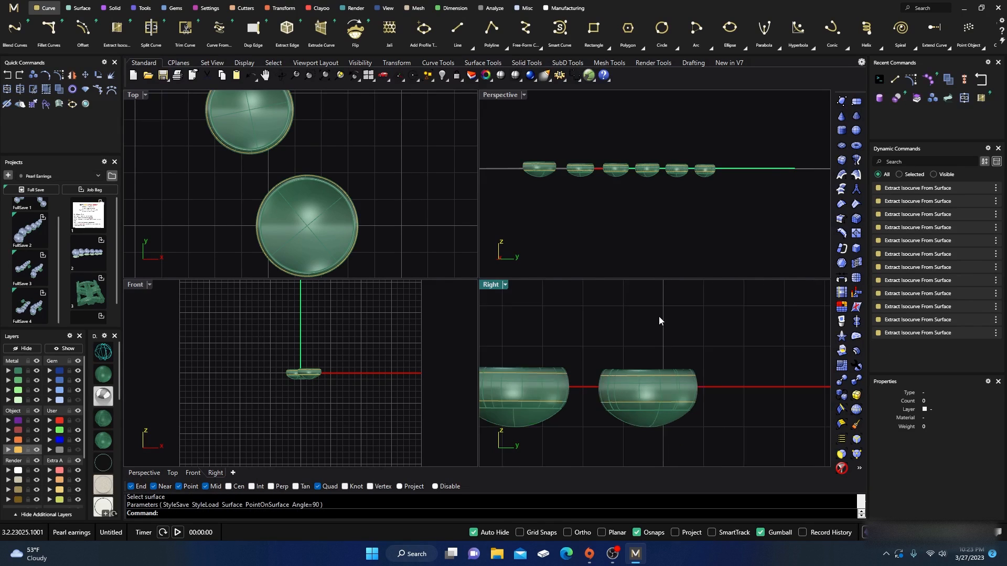
pyautogui.scroll(-1, 658, 317)
# Split all six metal cups using the twelve extracted isocurves as cutting objects
pyautogui.doubleClick(502, 96)
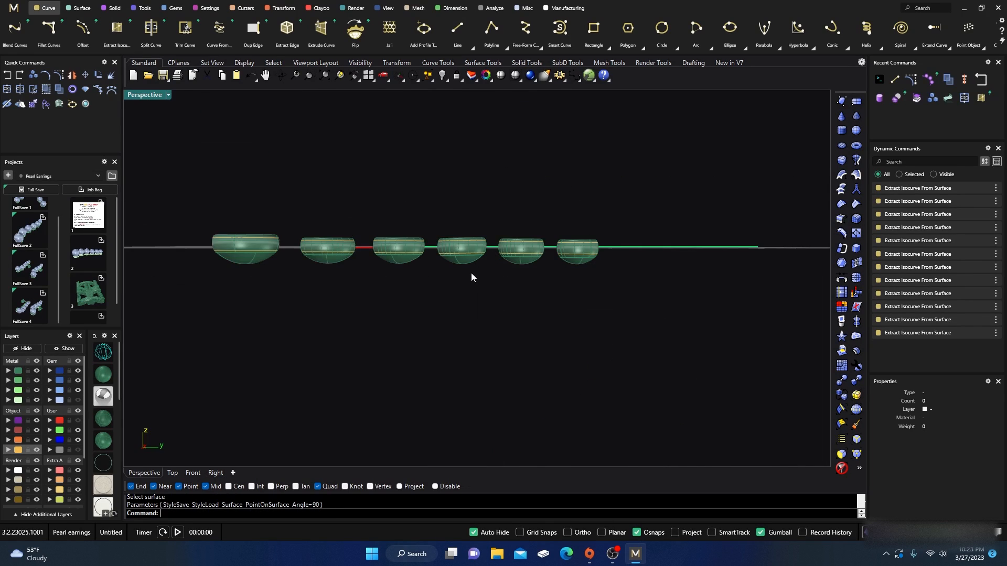
pyautogui.moveTo(472, 277); pyautogui.dragTo(509, 297, button='right')
pyautogui.scroll(-5, 507, 292)
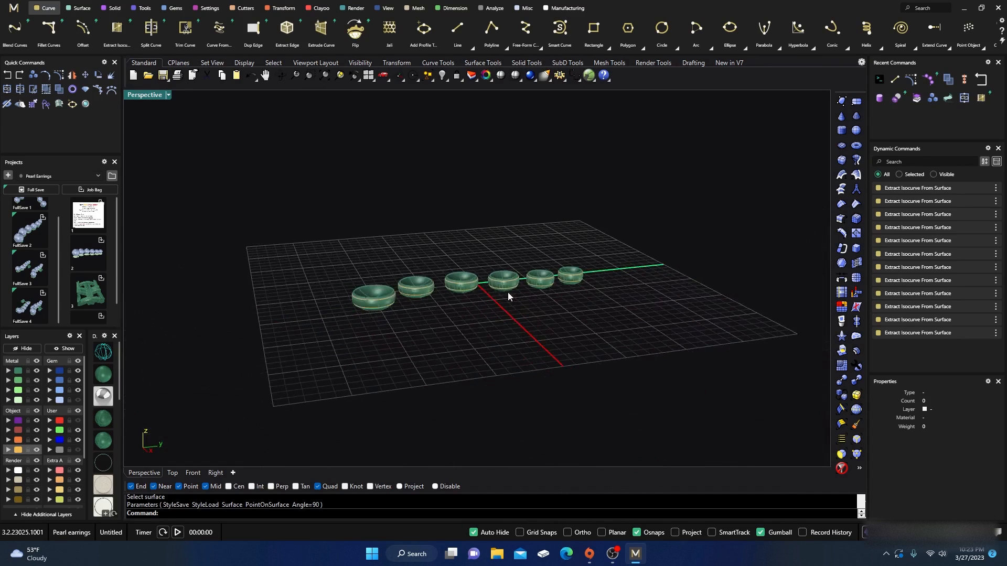
pyautogui.moveTo(507, 335); pyautogui.dragTo(485, 309, button='right')
pyautogui.scroll(4, 398, 269)
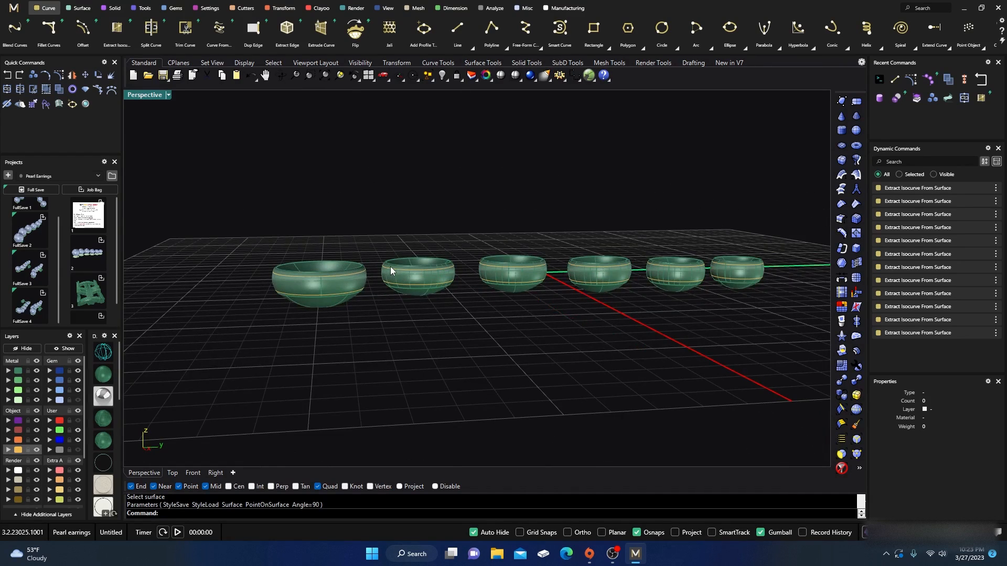
pyautogui.click(18, 372)
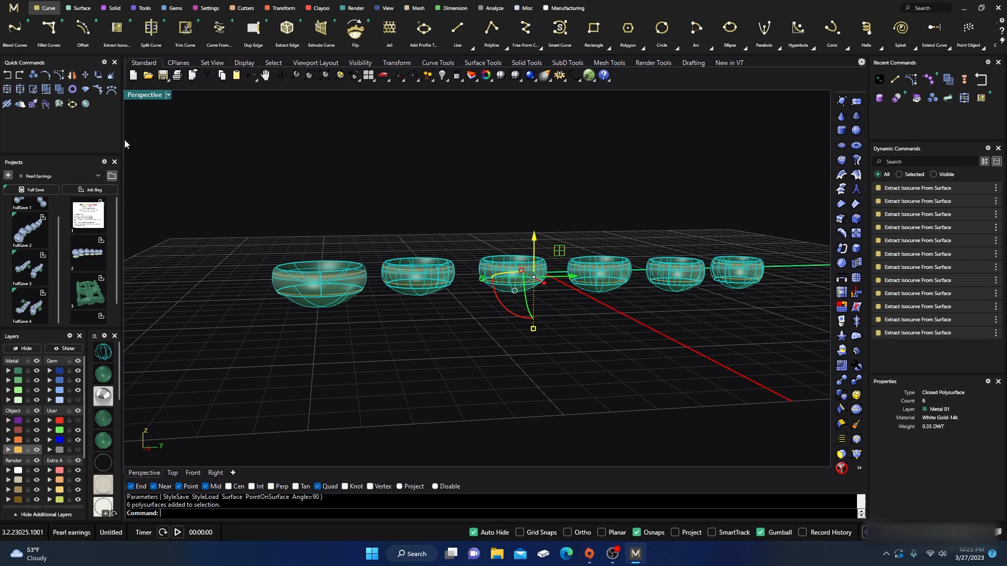
pyautogui.moveTo(208, 190)
pyautogui.mouseDown(button='right')
pyautogui.moveTo(219, 217)
pyautogui.moveTo(212, 206)
pyautogui.mouseUp(button='right')
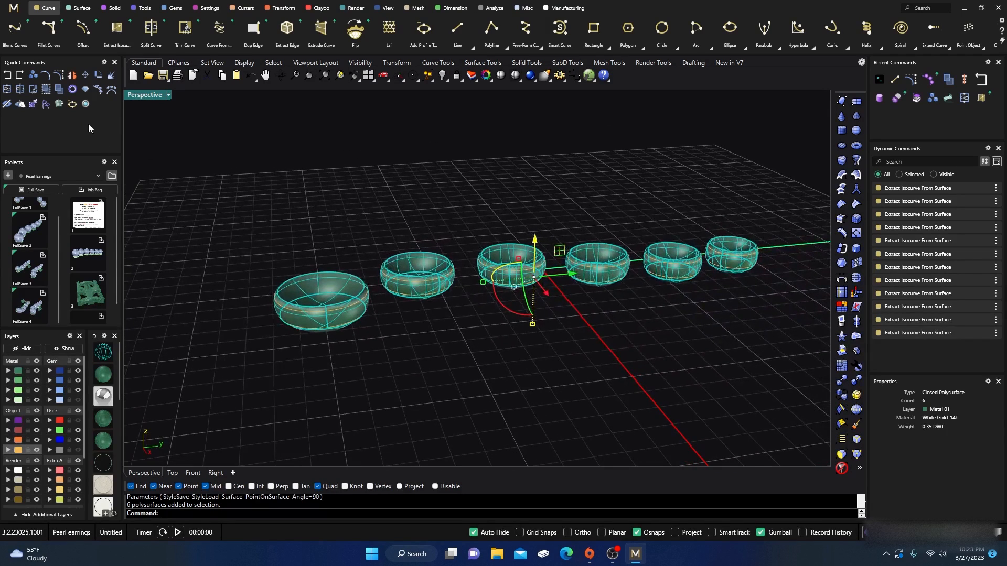
pyautogui.click(30, 93)
pyautogui.click(18, 451)
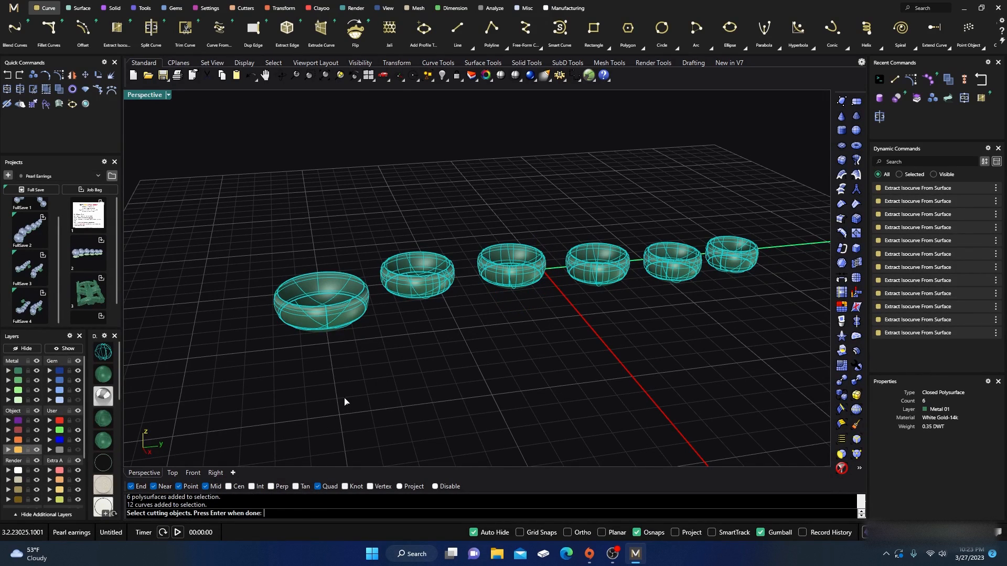
pyautogui.press('Return')
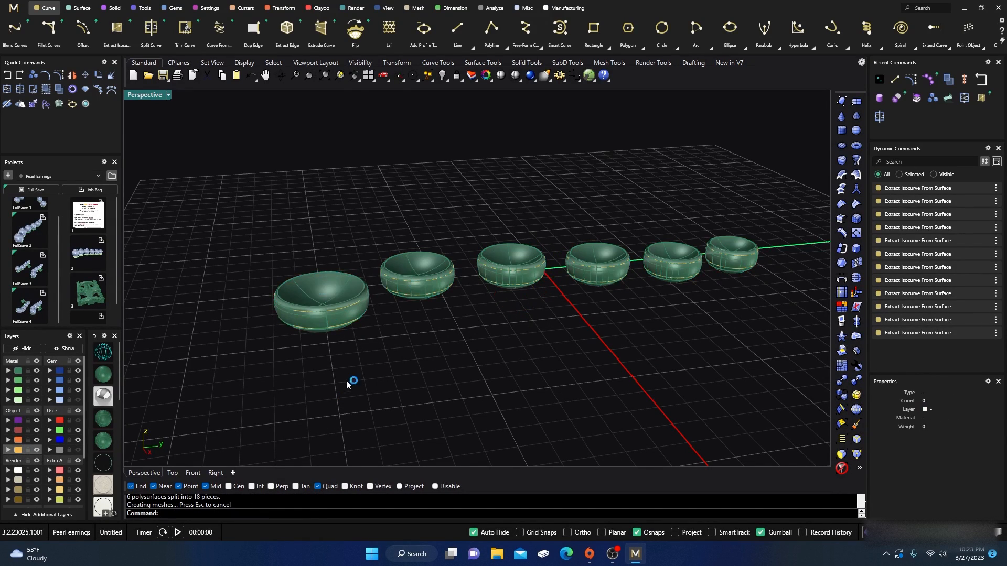
# Check whether the middle band of the largest cup can be selected separately from the rest of the cup
pyautogui.moveTo(346, 380); pyautogui.dragTo(322, 297, button='right')
pyautogui.click(317, 279)
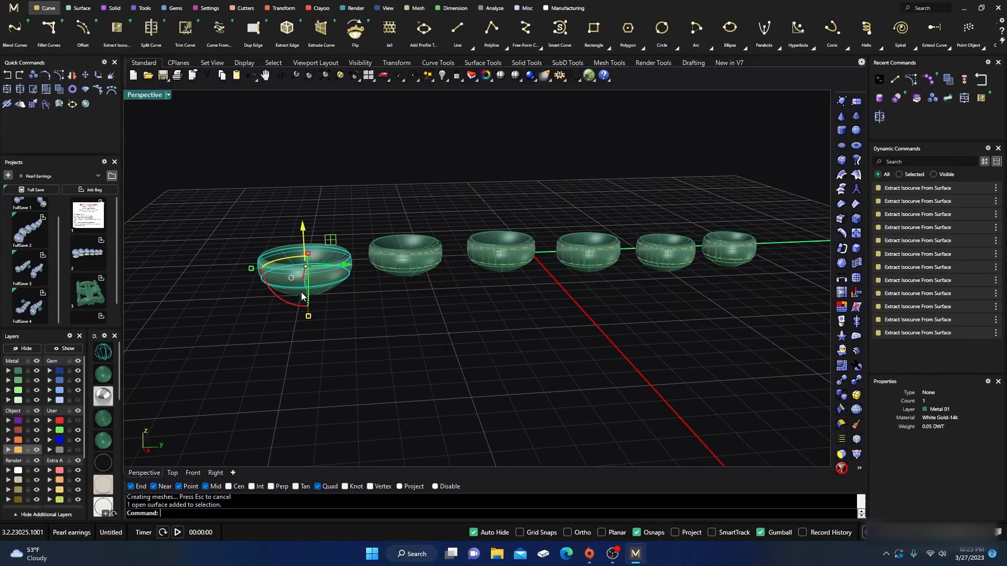
pyautogui.click(256, 313)
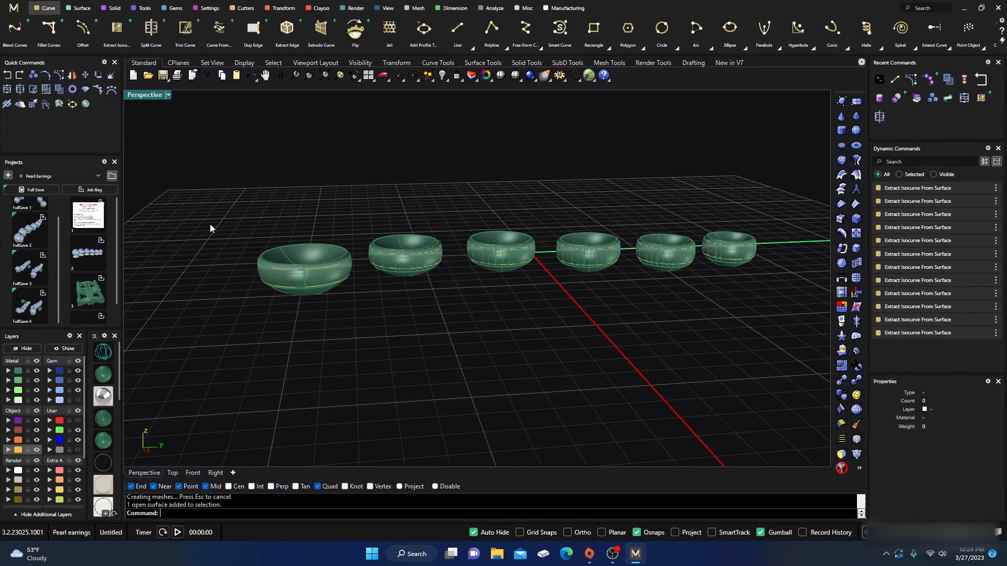
# Try to ungroup the split pieces of the largest cup
pyautogui.click(19, 373)
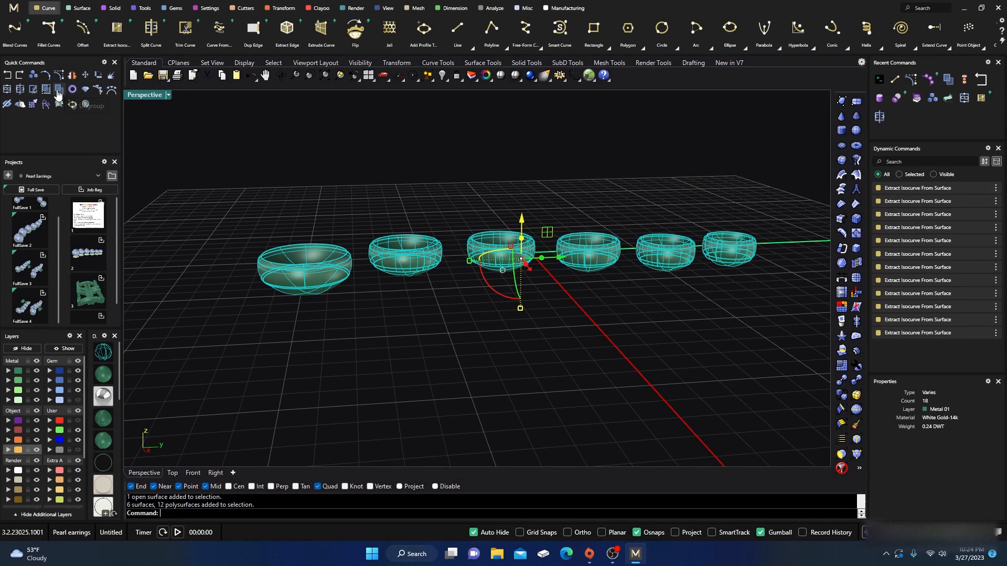
pyautogui.click(187, 199)
pyautogui.scroll(3, 306, 299)
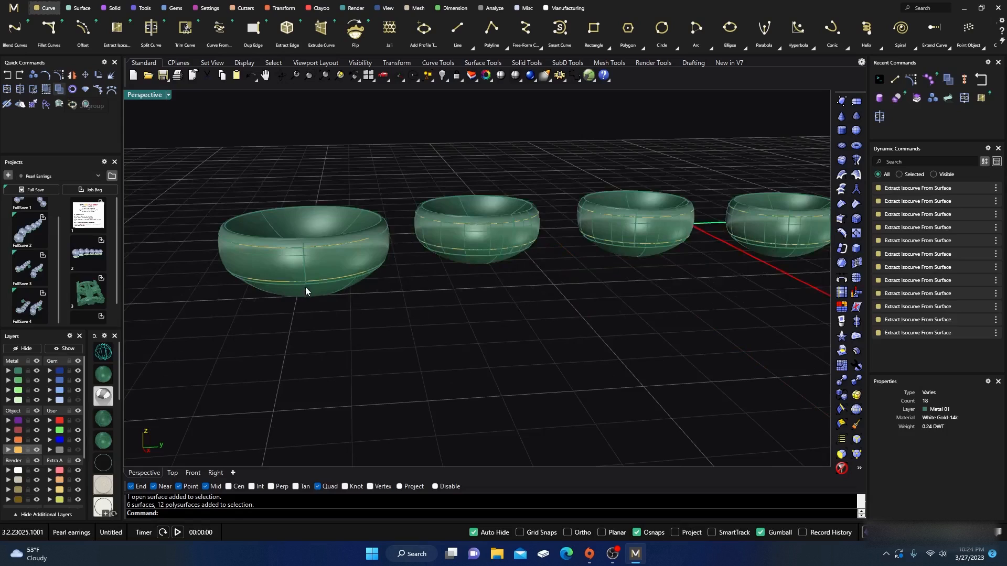
pyautogui.click(344, 261)
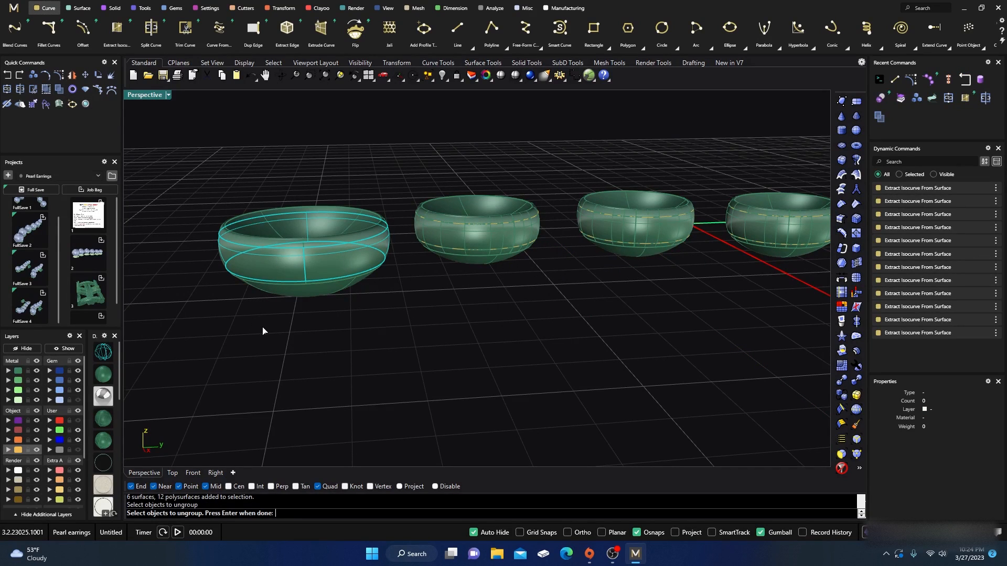
pyautogui.press('Return')
pyautogui.click(259, 270)
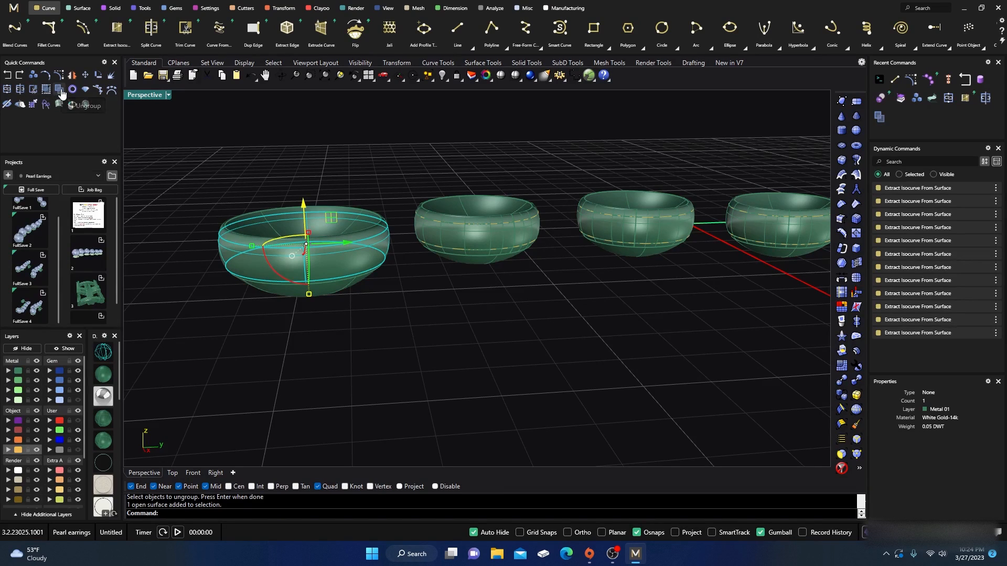
pyautogui.click(180, 141)
pyautogui.click(234, 262)
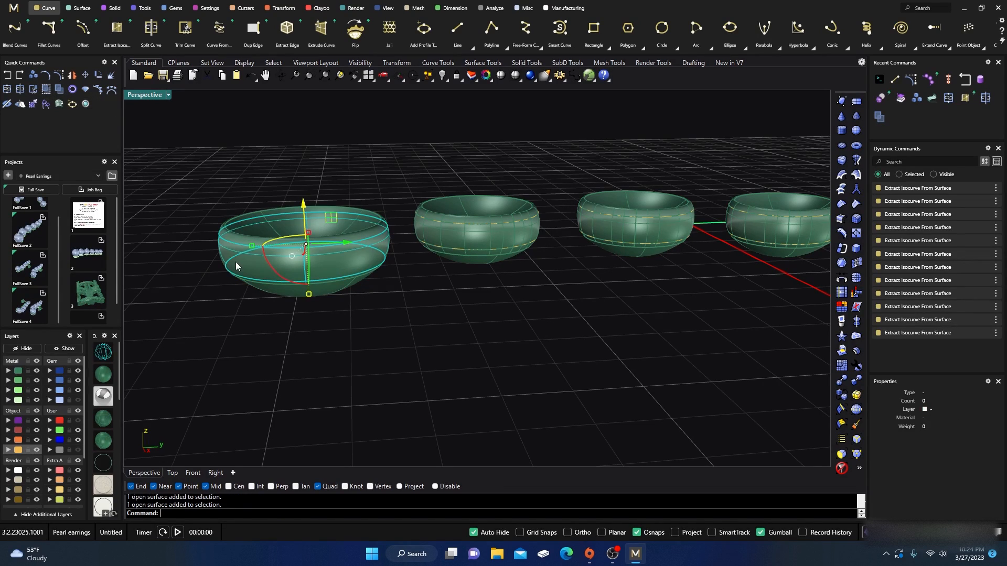
pyautogui.click(206, 177)
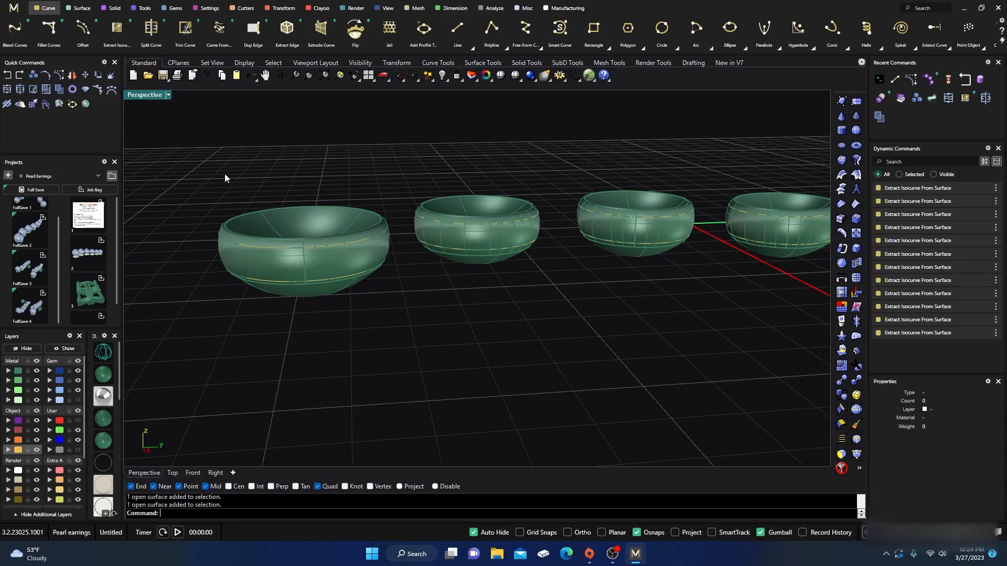
# Inspect the split pieces of the two largest cups by selecting the bands, bottoms and rims individually
pyautogui.click(292, 265)
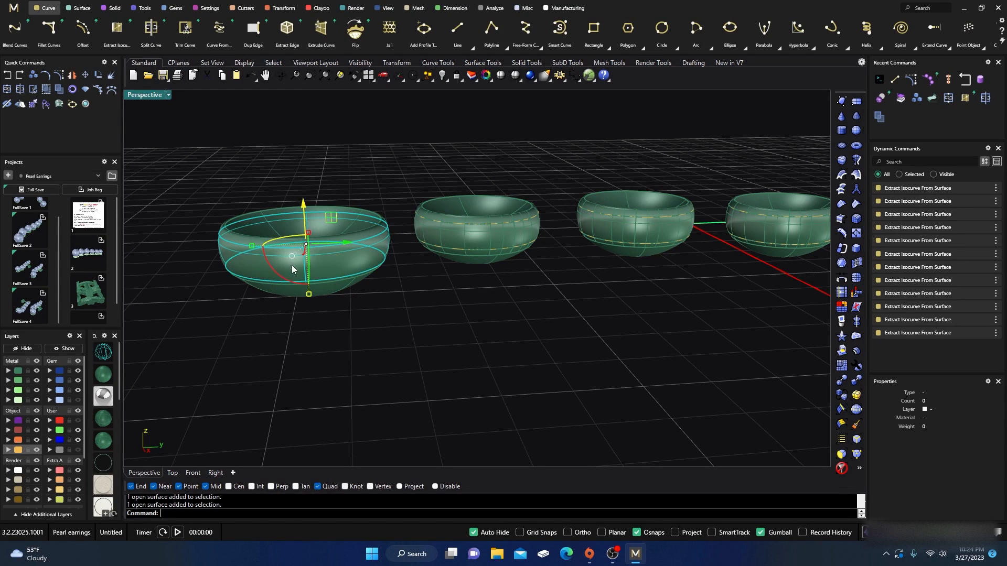
pyautogui.click(308, 320)
pyautogui.click(480, 260)
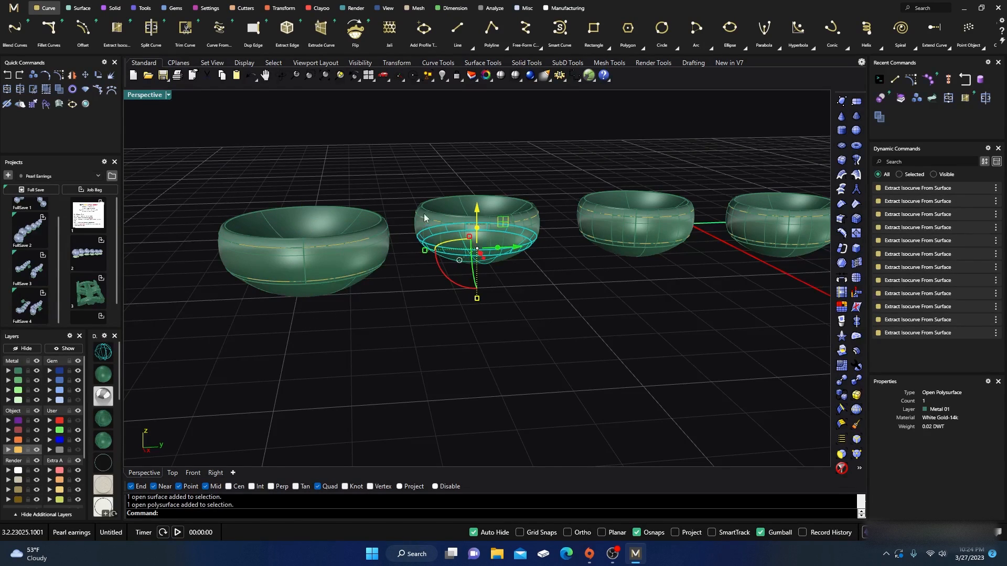
pyautogui.click(425, 188)
pyautogui.click(454, 206)
pyautogui.click(407, 165)
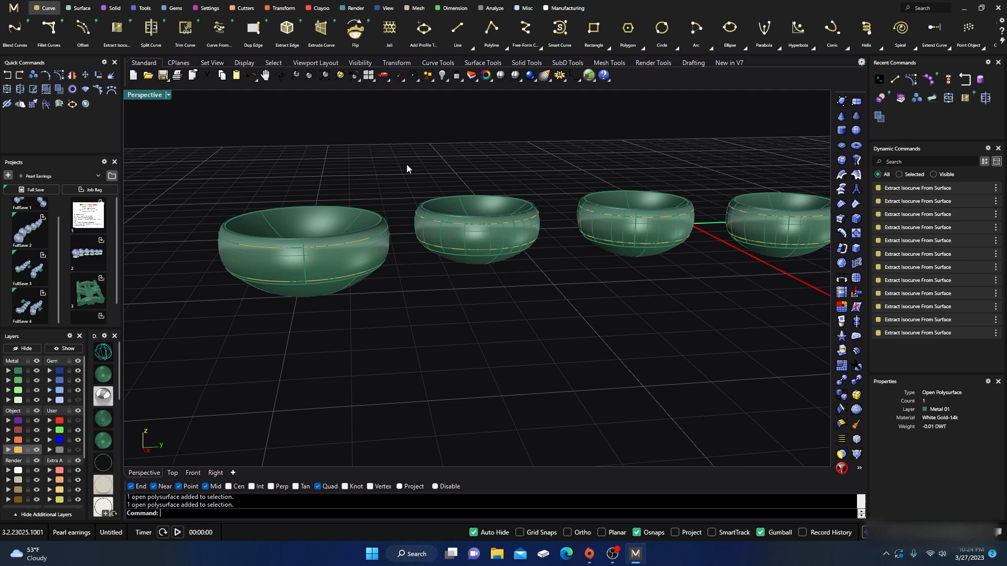
pyautogui.click(438, 240)
pyautogui.click(429, 204)
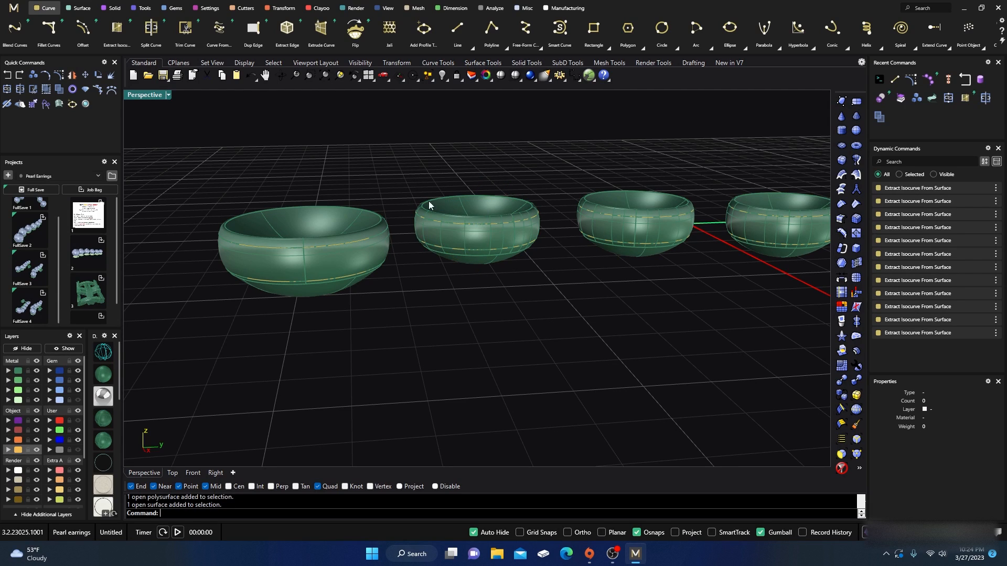
# Move the middle bands of the second and third cups to the Metal 04 layer
pyautogui.click(464, 238)
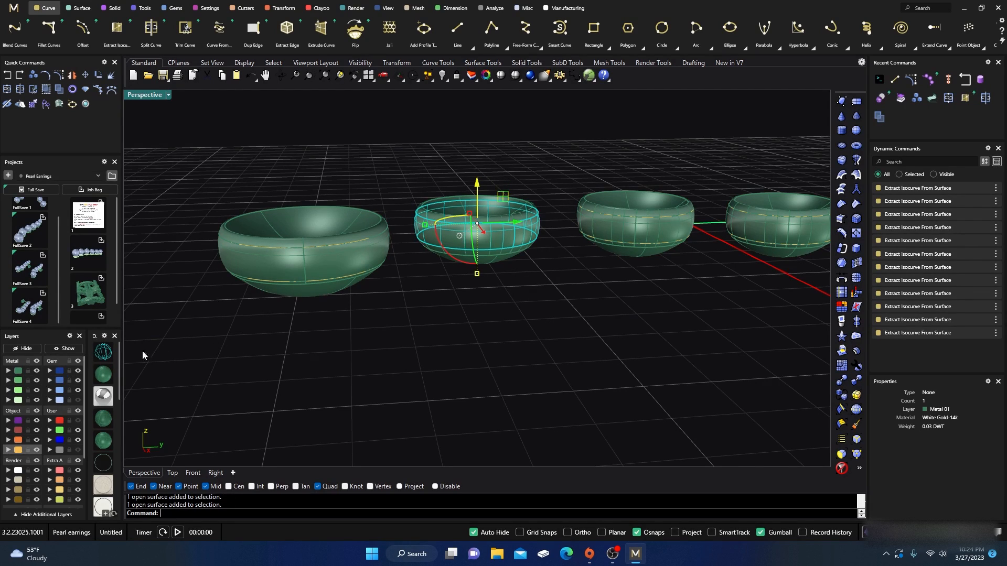
pyautogui.click(16, 400)
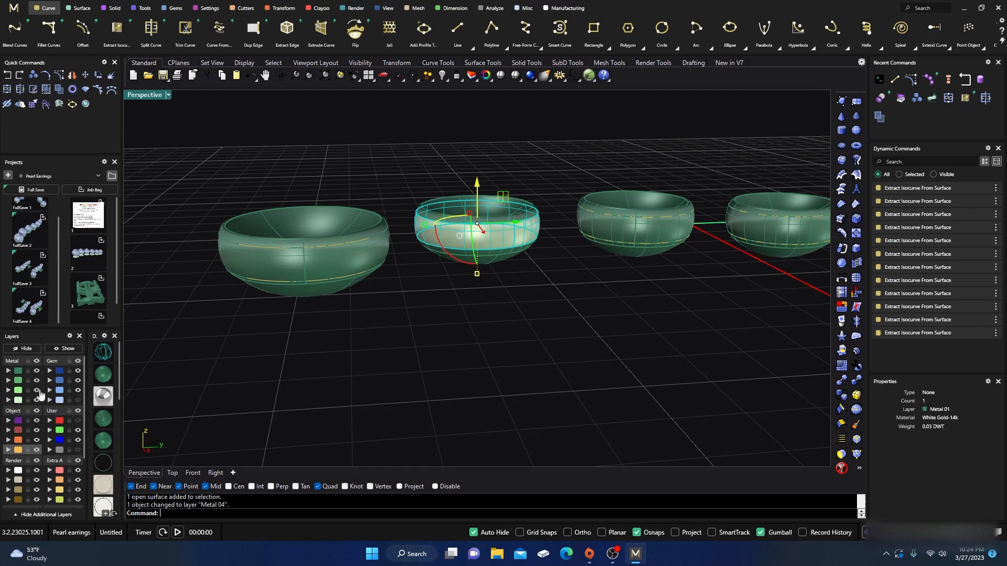
pyautogui.click(459, 322)
pyautogui.click(627, 236)
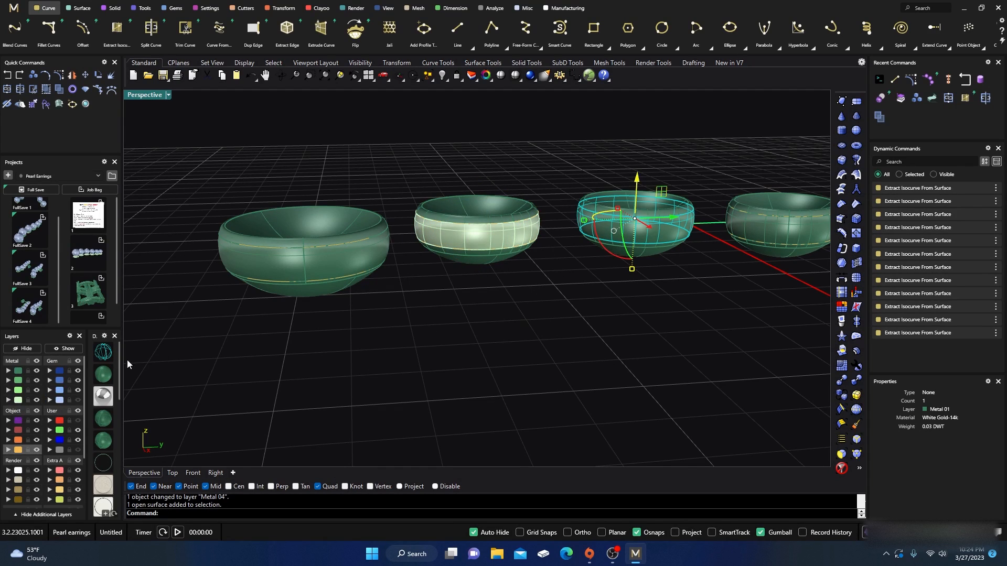
pyautogui.click(15, 400)
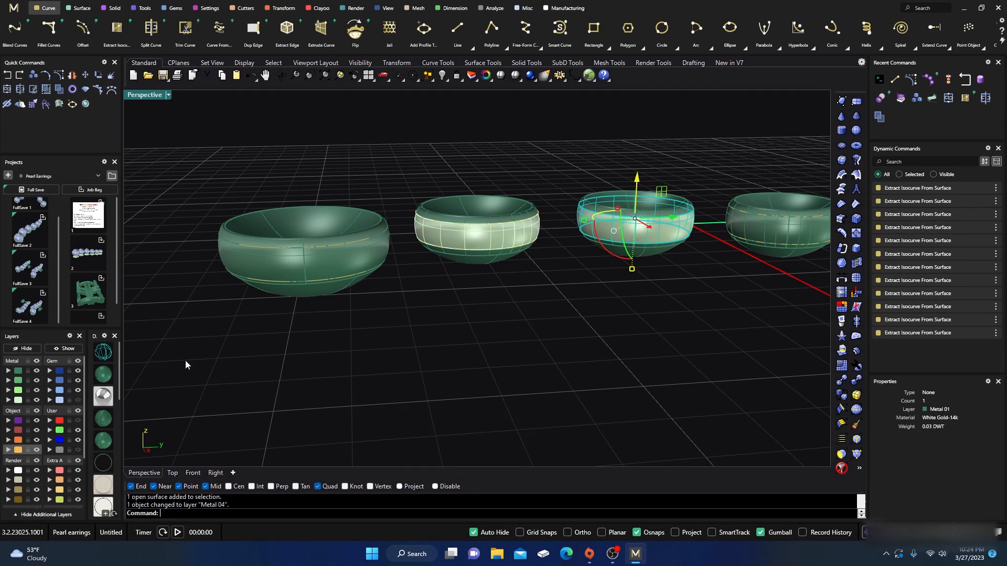
pyautogui.click(223, 342)
# Move the middle bands of the fourth, fifth and sixth cups to the Metal 04 layer
pyautogui.scroll(-5, 223, 342)
pyautogui.scroll(5, 559, 312)
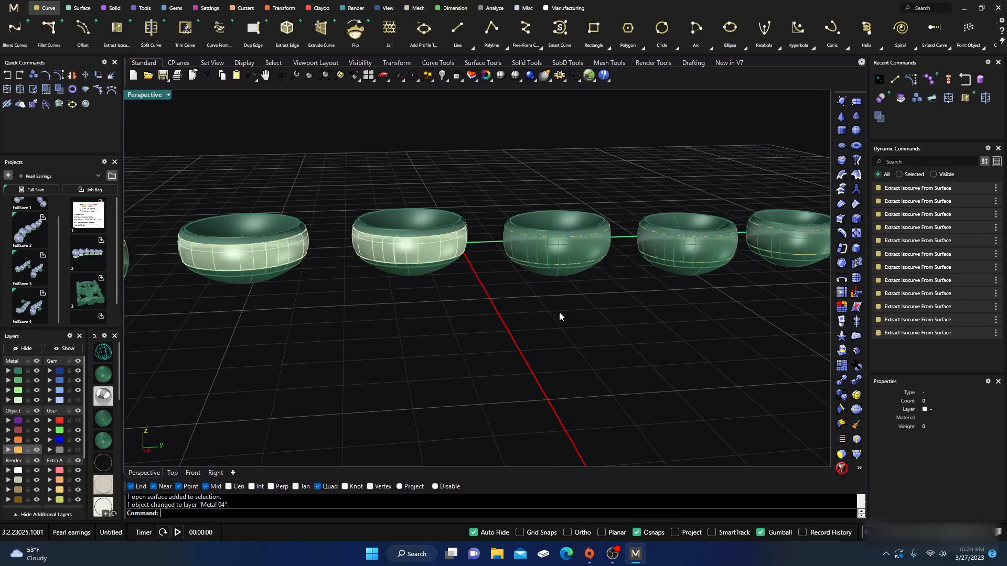
pyautogui.click(545, 257)
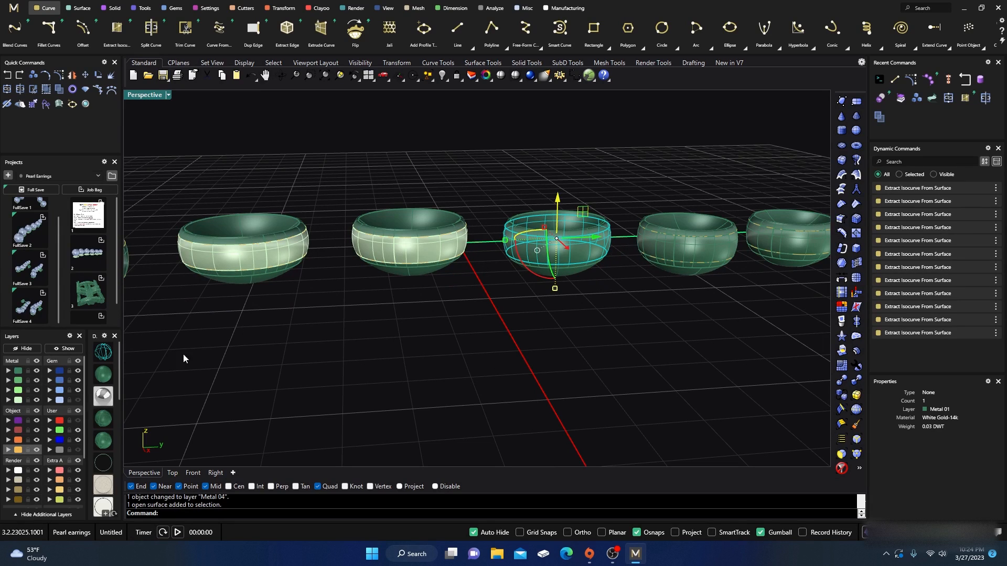
pyautogui.click(13, 400)
pyautogui.click(205, 364)
pyautogui.click(693, 246)
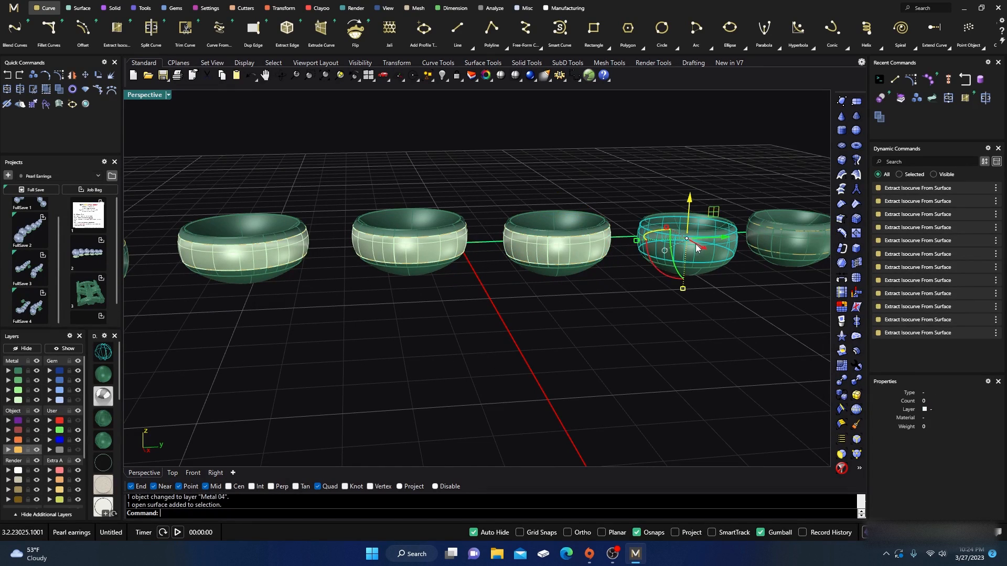
pyautogui.click(13, 400)
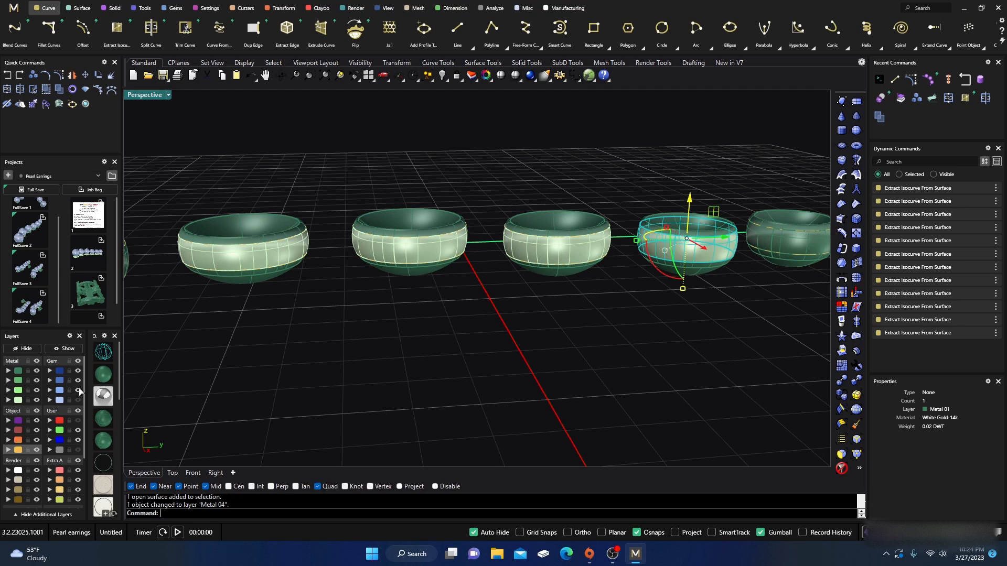
pyautogui.click(256, 361)
pyautogui.click(765, 248)
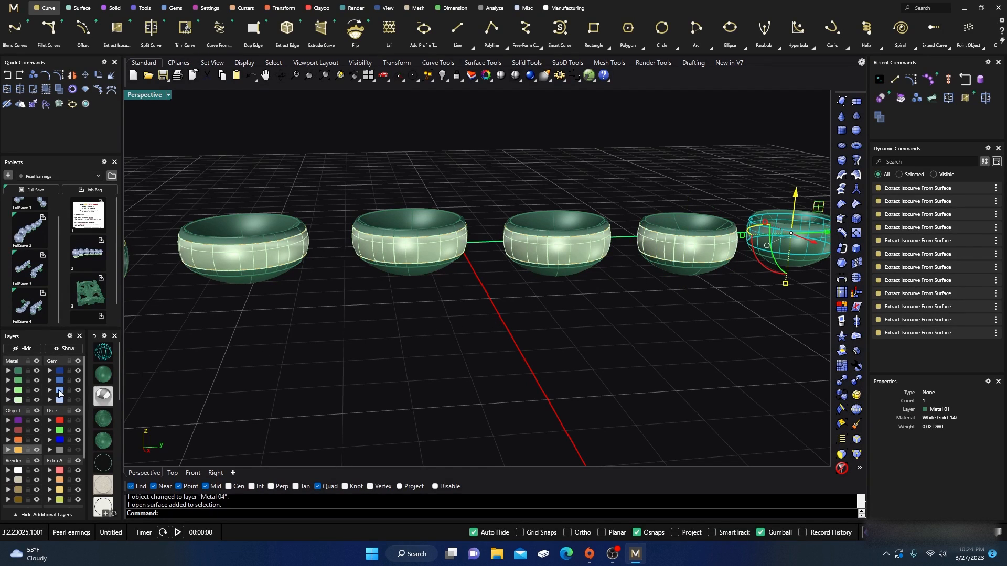
pyautogui.click(6, 402)
pyautogui.click(517, 315)
# Move the middle band of the largest cup to the Metal 04 layer
pyautogui.scroll(-3, 495, 330)
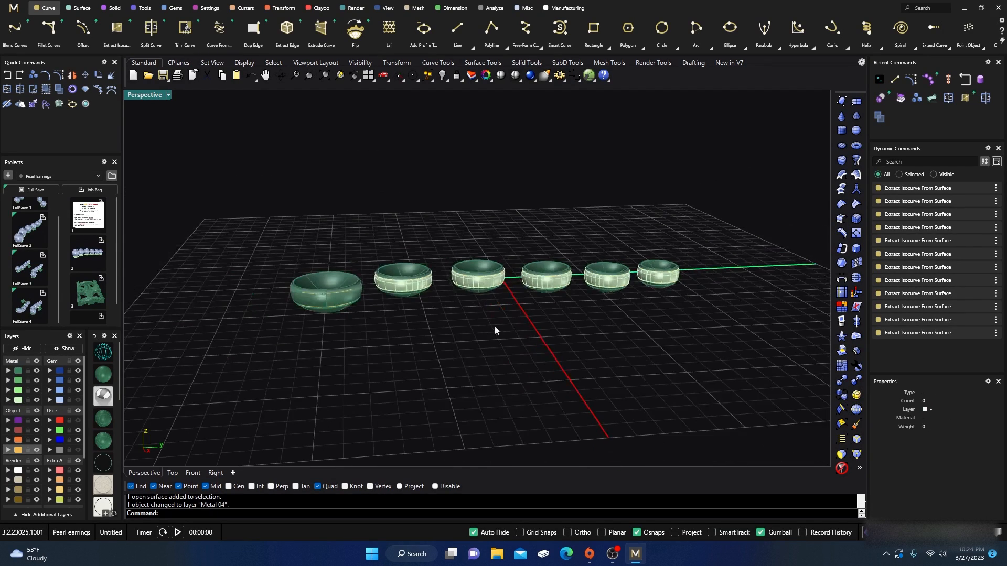
pyautogui.scroll(4, 302, 307)
pyautogui.click(289, 291)
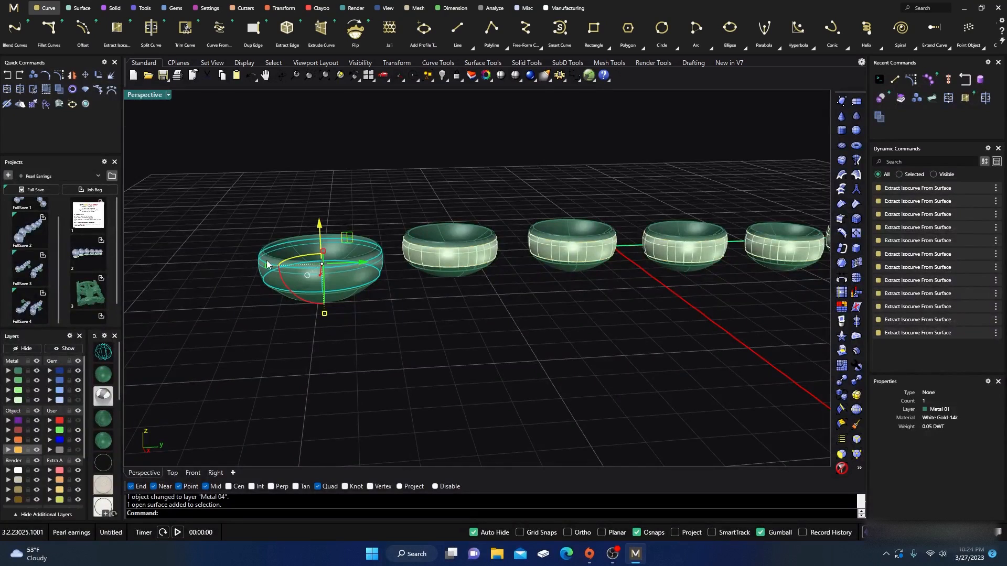
pyautogui.scroll(3, 266, 264)
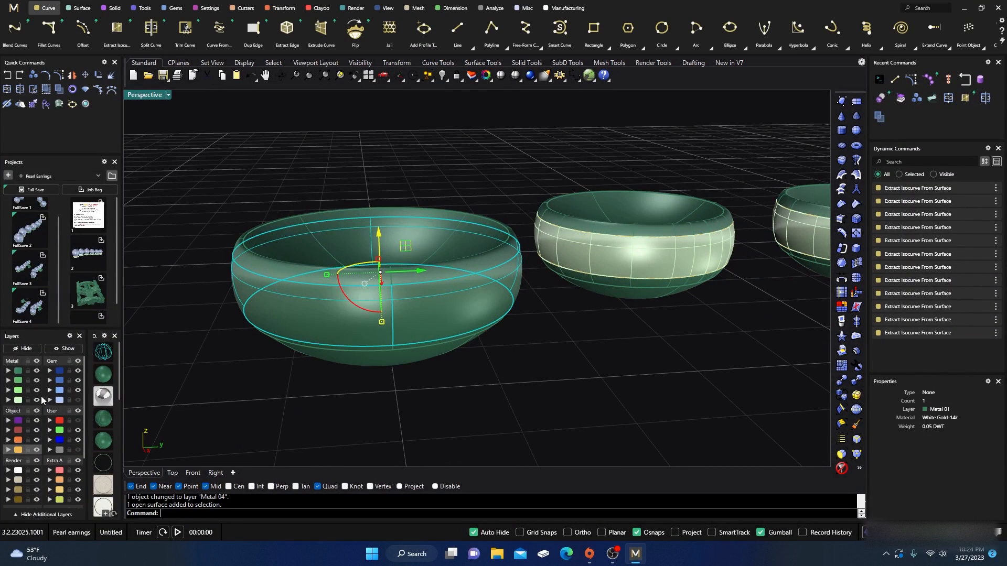
pyautogui.click(9, 403)
pyautogui.click(247, 382)
pyautogui.scroll(-6, 265, 306)
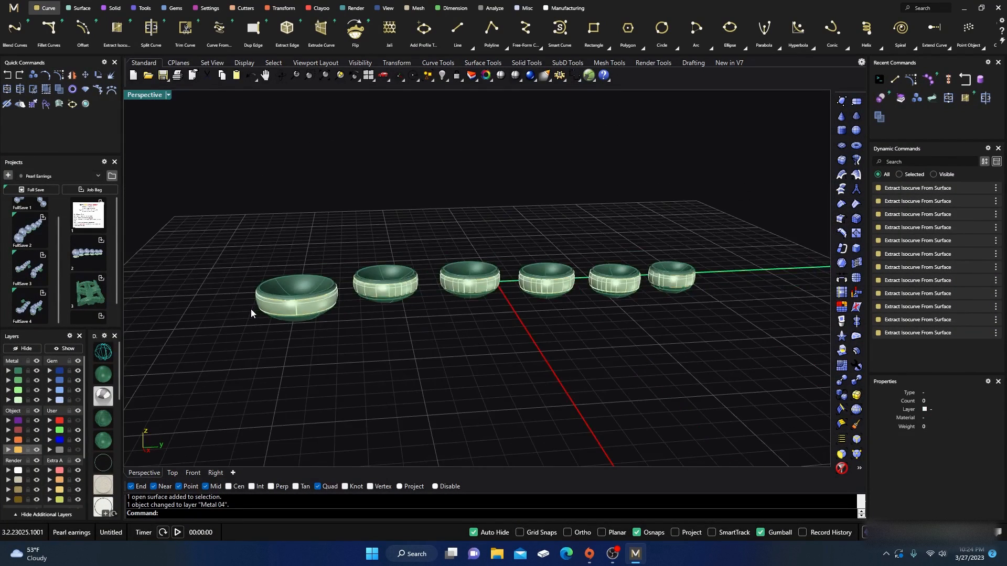
pyautogui.moveTo(250, 310); pyautogui.dragTo(295, 340, button='right')
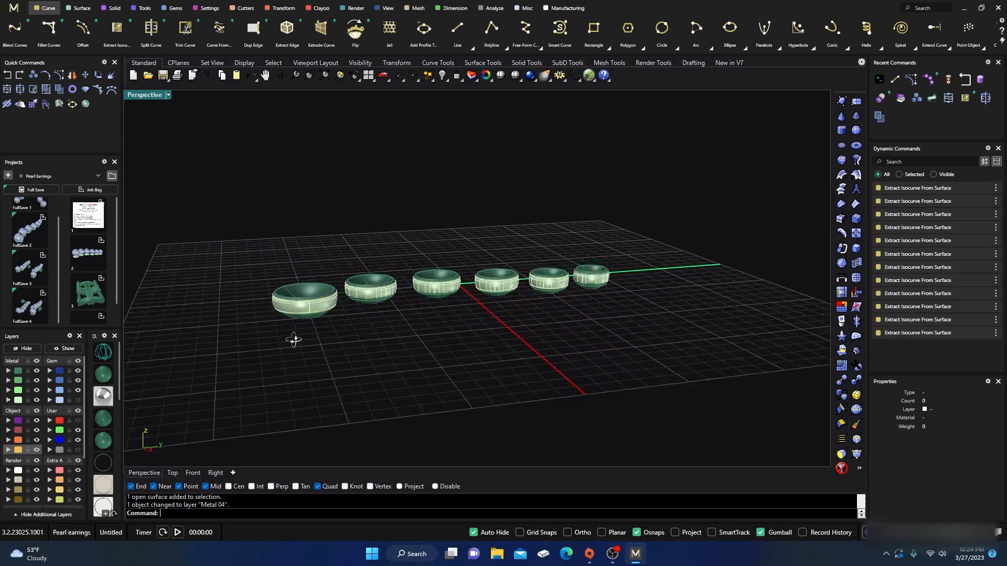
pyautogui.scroll(3, 404, 317)
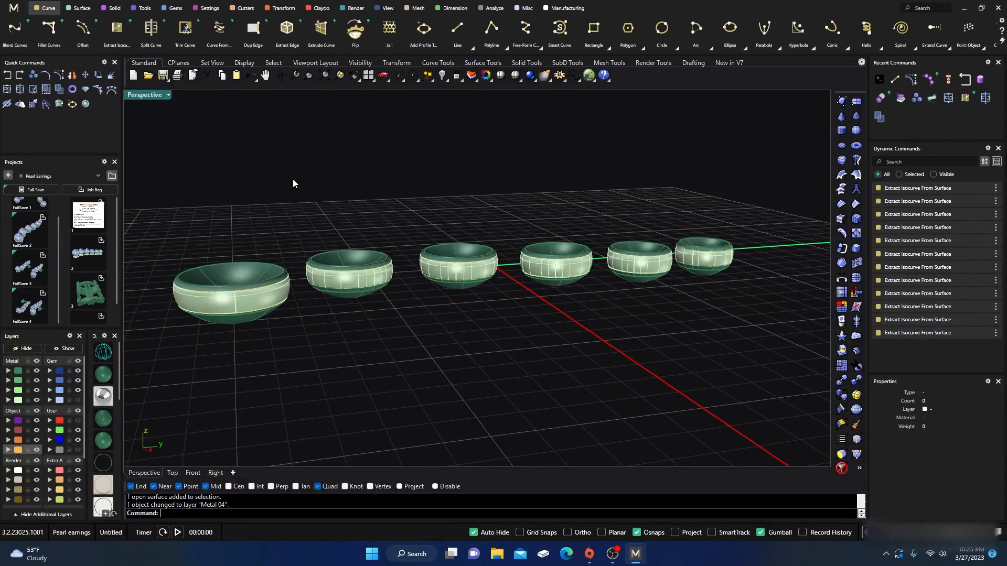
# Offset all six Metal 04 bands inward as solids with a distance of 0.2, deleting the input surfaces
pyautogui.click(82, 8)
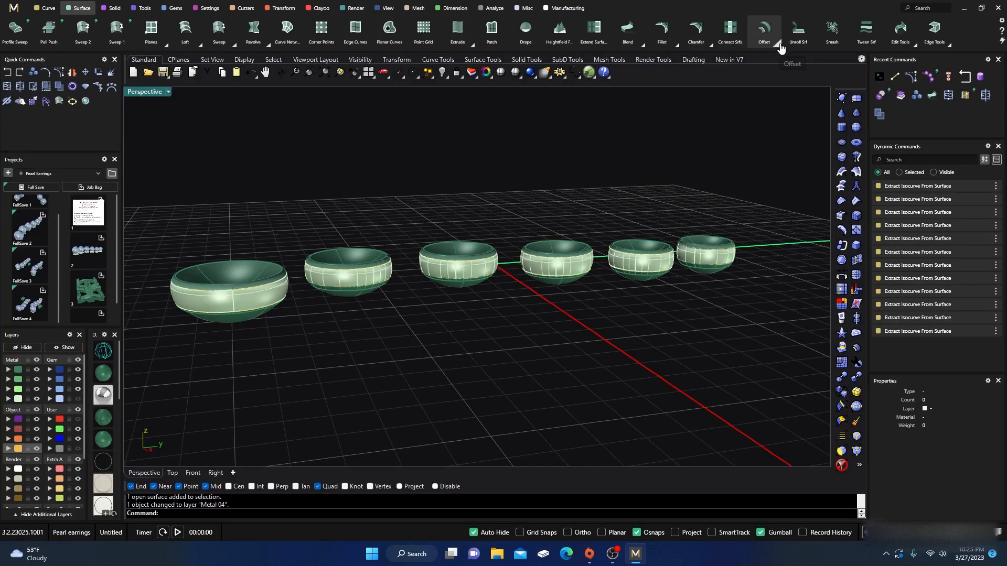
pyautogui.click(764, 29)
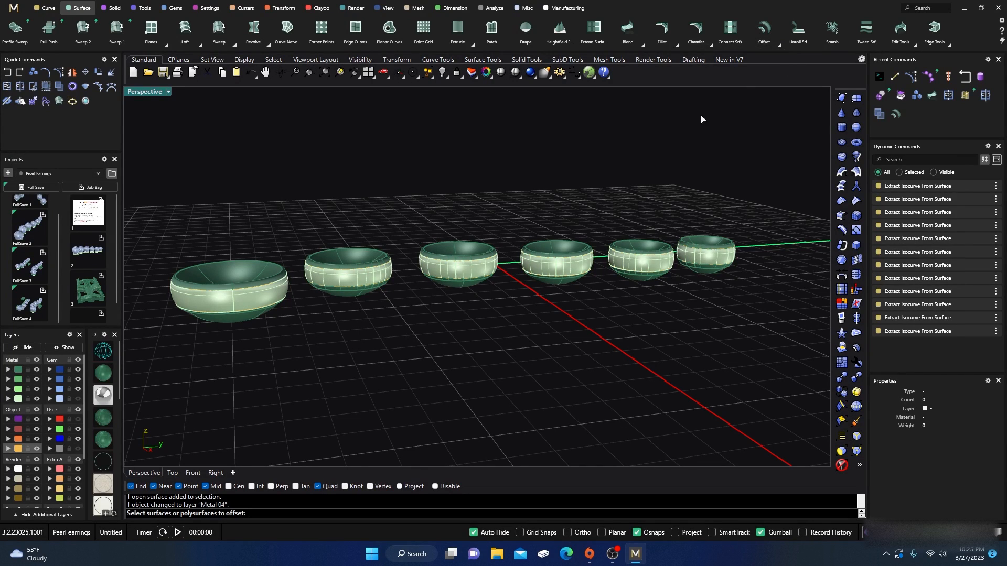
pyautogui.rightClick(20, 400)
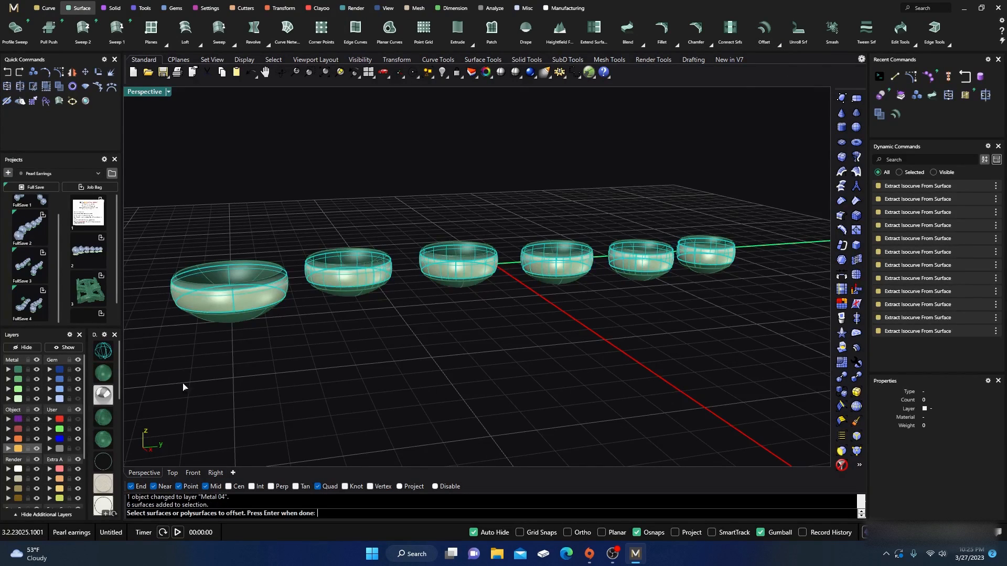
pyautogui.press('Return')
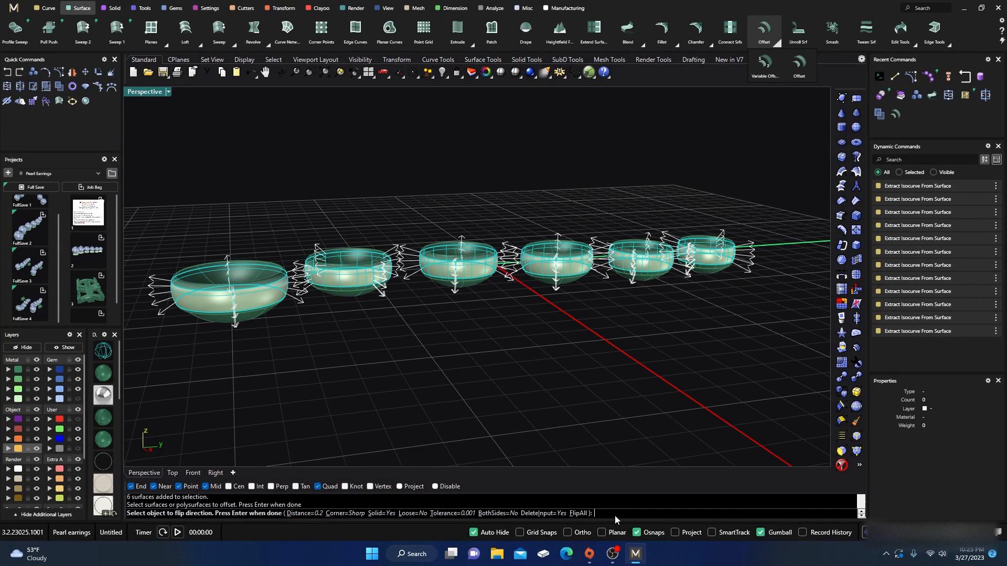
pyautogui.click(578, 514)
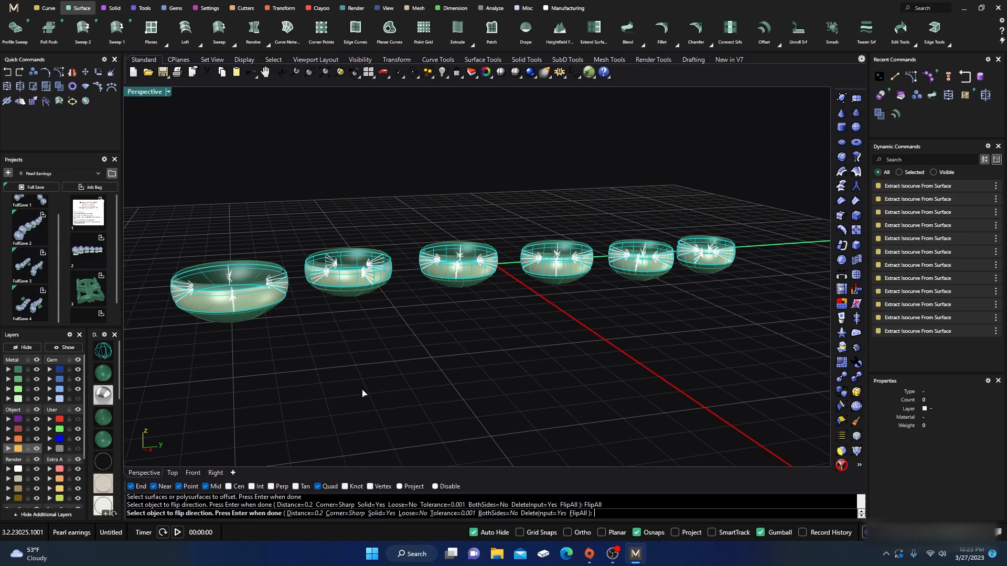
pyautogui.press('Return')
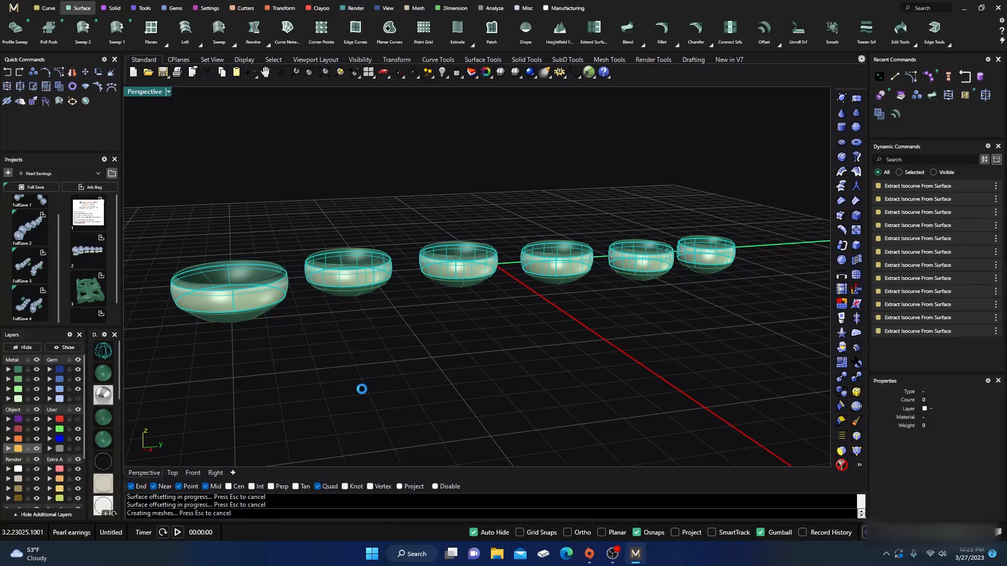
# Check the offset bands of the cups by selecting several of them individually
pyautogui.click(257, 298)
pyautogui.scroll(-2, 417, 329)
pyautogui.scroll(5, 400, 331)
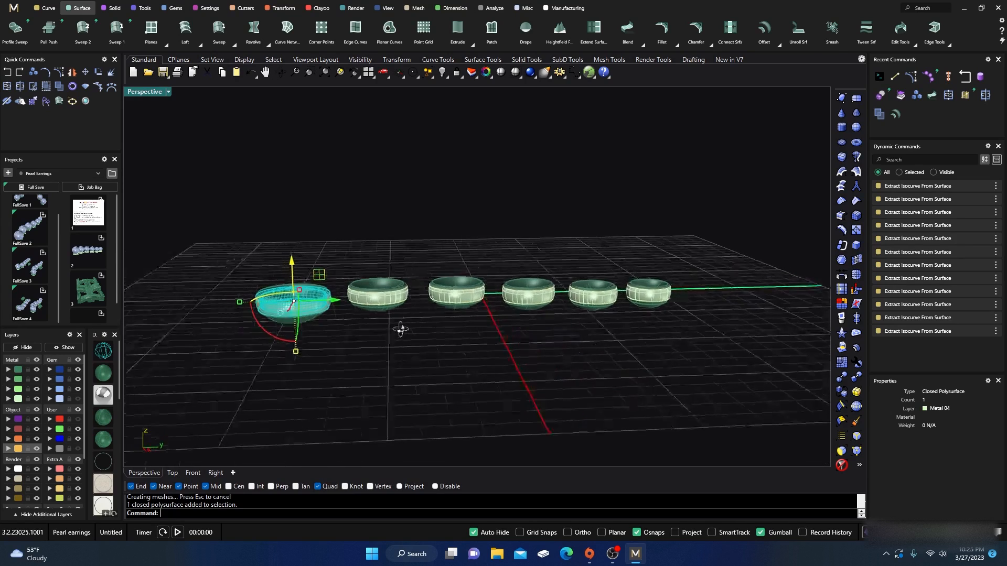
pyautogui.click(375, 303)
pyautogui.click(344, 358)
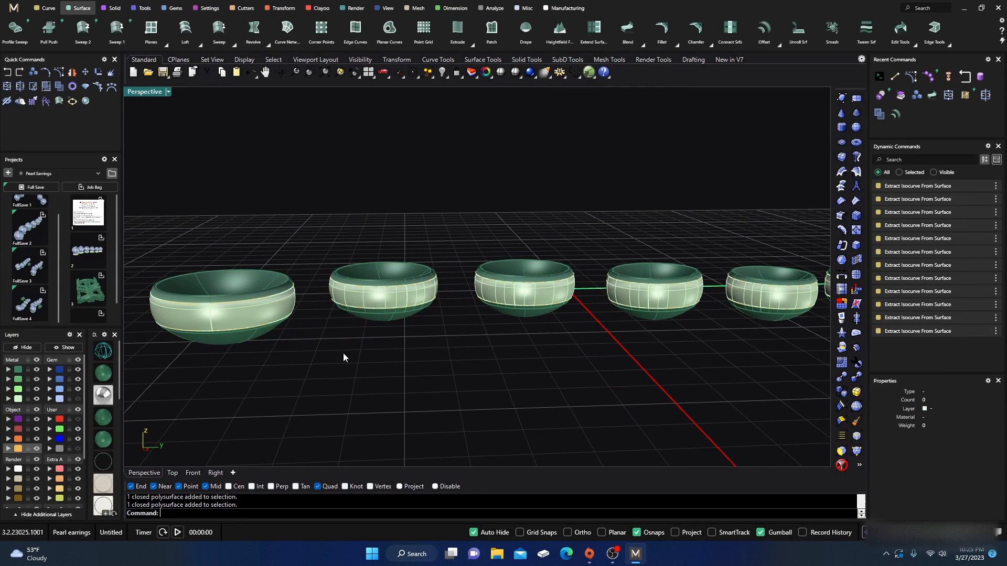
pyautogui.click(502, 296)
pyautogui.click(460, 331)
pyautogui.scroll(-1, 455, 336)
pyautogui.scroll(2, 451, 340)
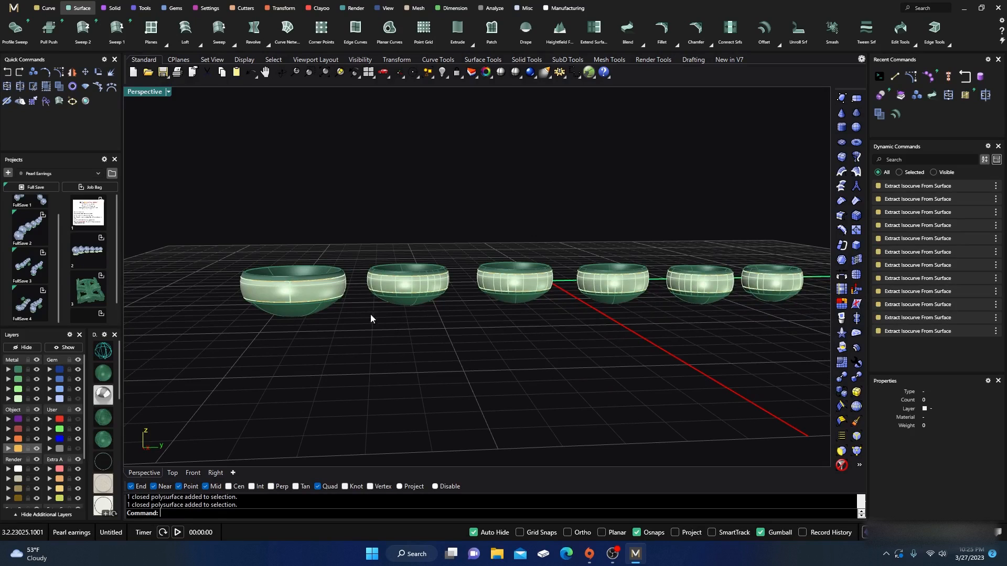
# Explode the six offset bands on the Metal 04 layer into separate surfaces
pyautogui.click(18, 399)
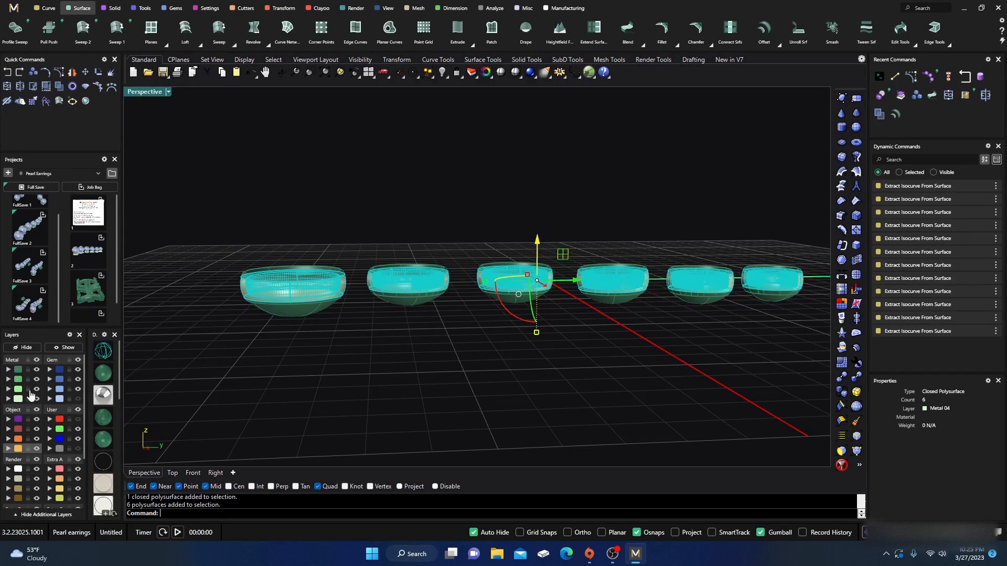
pyautogui.click(112, 77)
pyautogui.press('Escape')
pyautogui.scroll(3, 231, 252)
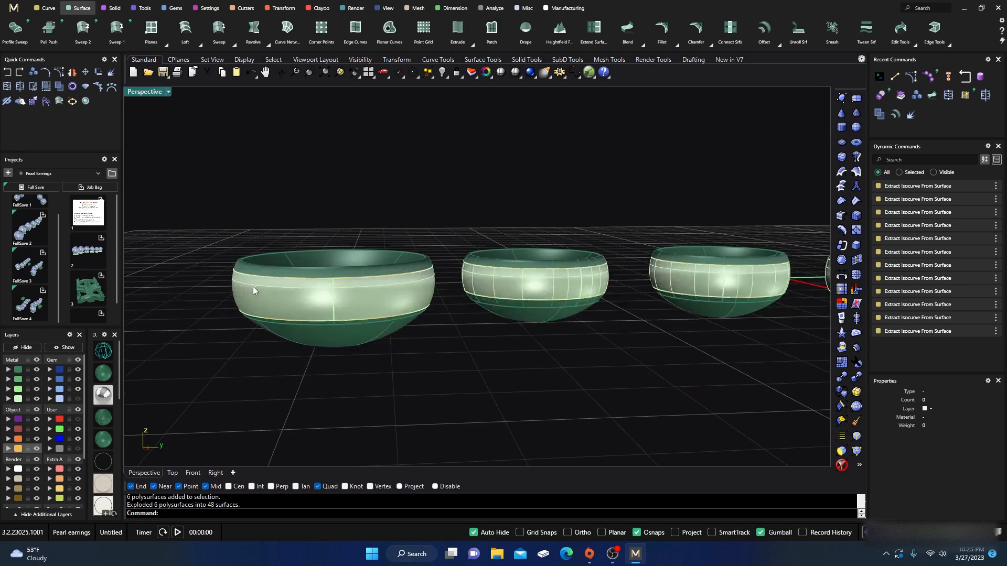
# Delete the outer surfaces of the middle bands on the two largest cups
pyautogui.click(263, 296)
pyautogui.keyDown('shift'); pyautogui.click(357, 304); pyautogui.keyUp('shift')
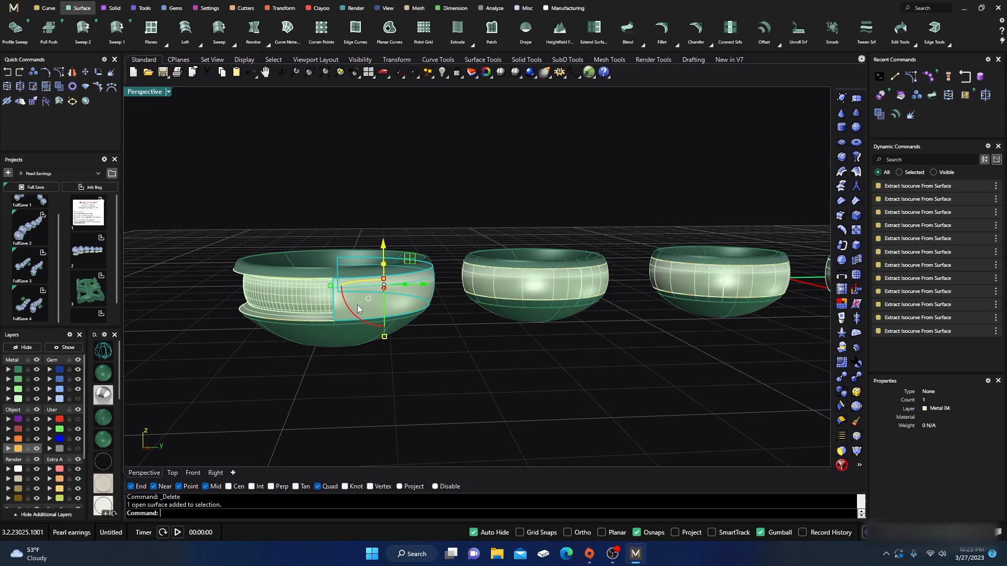
pyautogui.click(499, 282)
pyautogui.press('Delete')
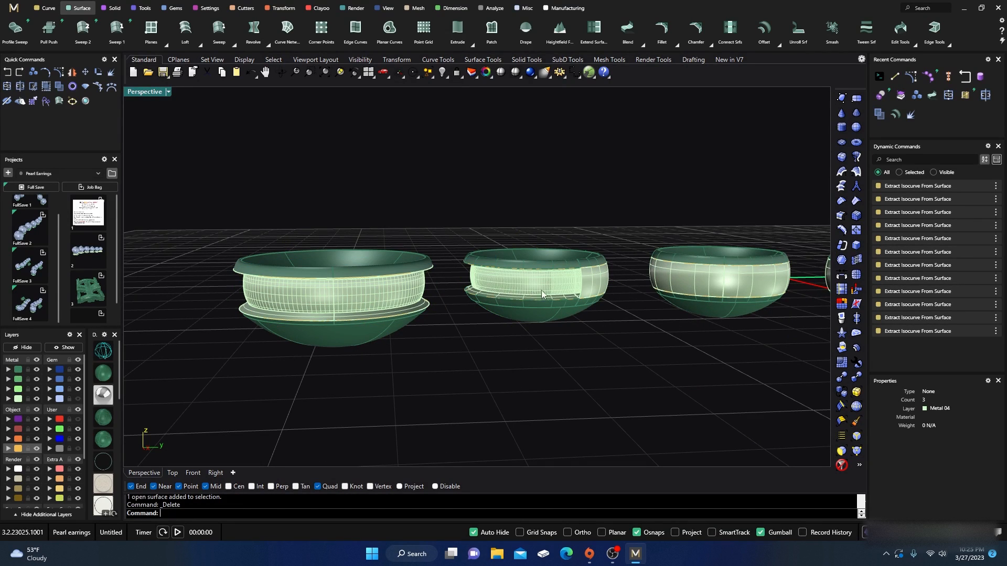
pyautogui.click(597, 284)
pyautogui.press('Delete')
# Delete the outer band surfaces of the third and fourth cups
pyautogui.scroll(-7, 375, 358)
pyautogui.scroll(6, 512, 348)
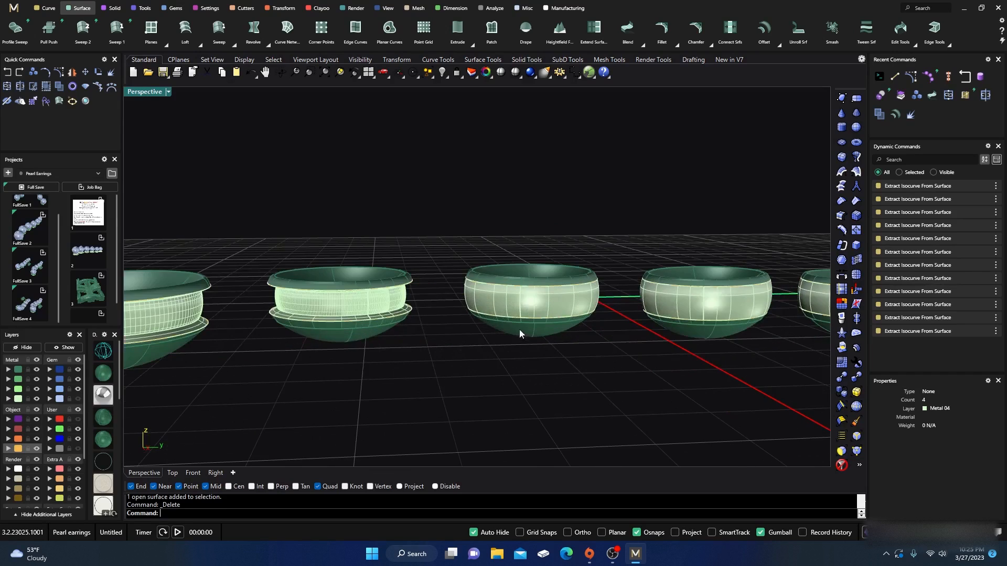
pyautogui.click(506, 303)
pyautogui.press('Delete')
pyautogui.click(566, 311)
pyautogui.press('Delete')
pyautogui.scroll(-5, 353, 360)
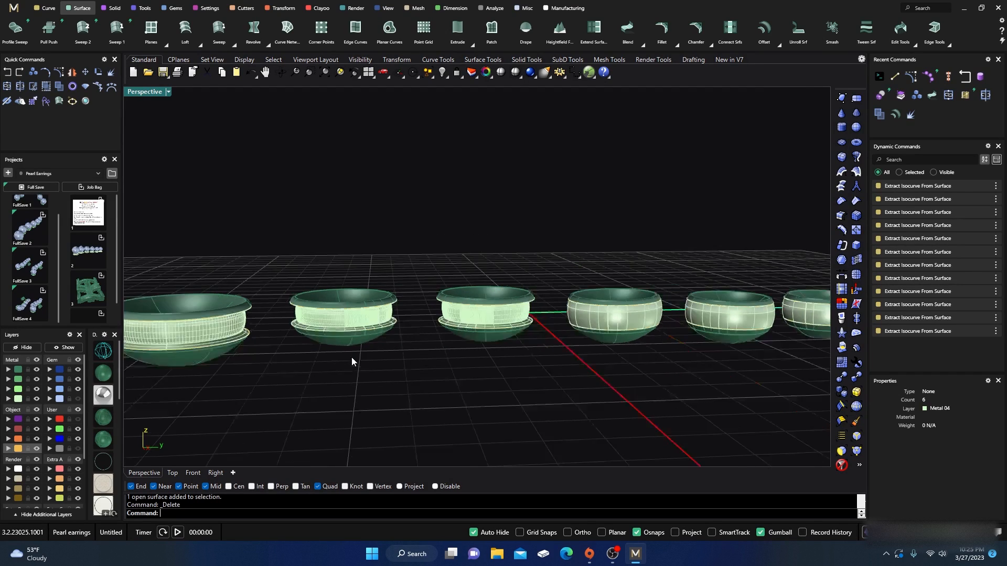
pyautogui.scroll(6, 481, 341)
pyautogui.click(481, 340)
pyautogui.press('Delete')
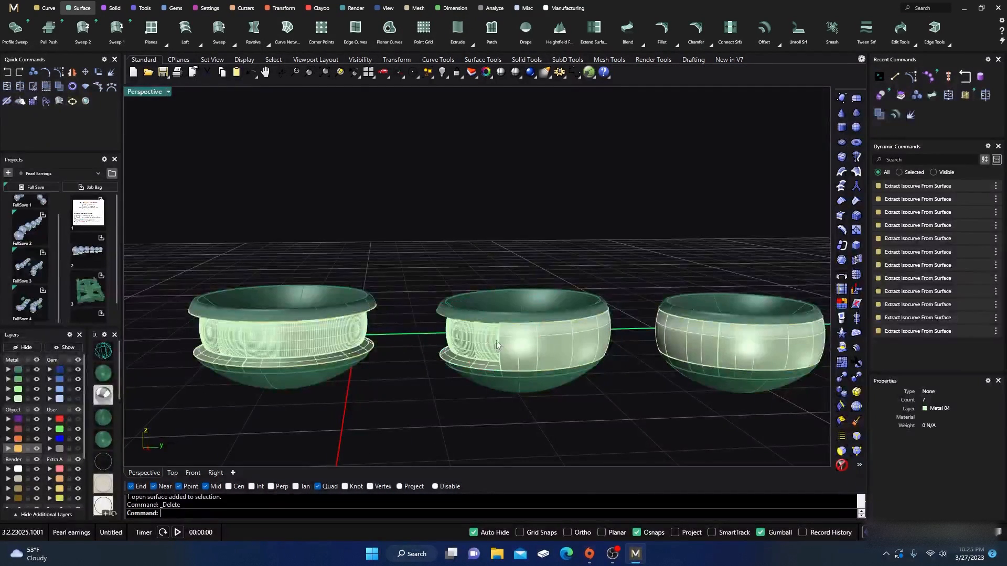
pyautogui.click(557, 343)
pyautogui.press('Delete')
# Delete the outer band surfaces of the fifth and sixth cups
pyautogui.scroll(-5, 382, 299)
pyautogui.scroll(6, 486, 323)
pyautogui.click(423, 302)
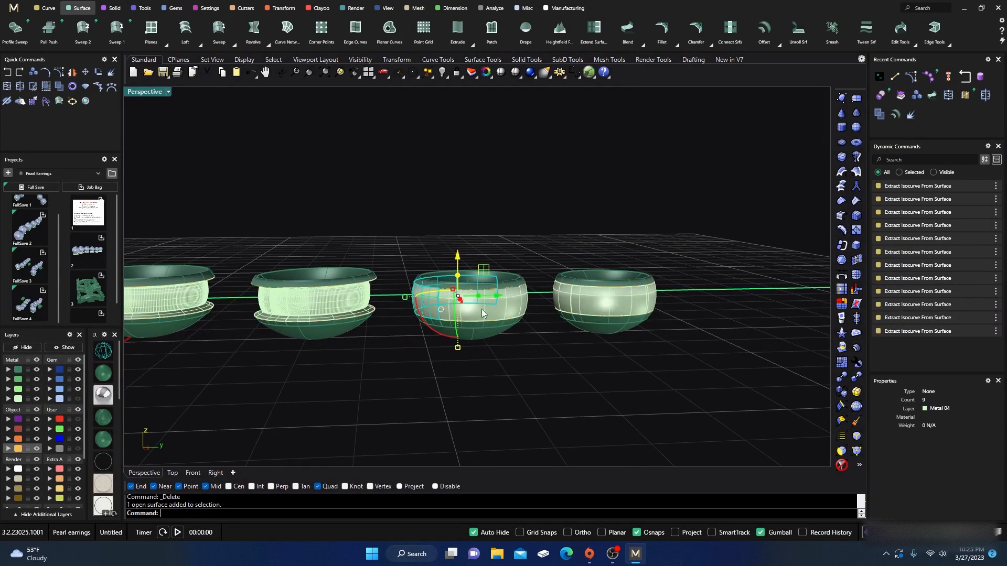
pyautogui.press('Delete')
pyautogui.click(511, 308)
pyautogui.press('Delete')
pyautogui.click(553, 303)
pyautogui.press('Delete')
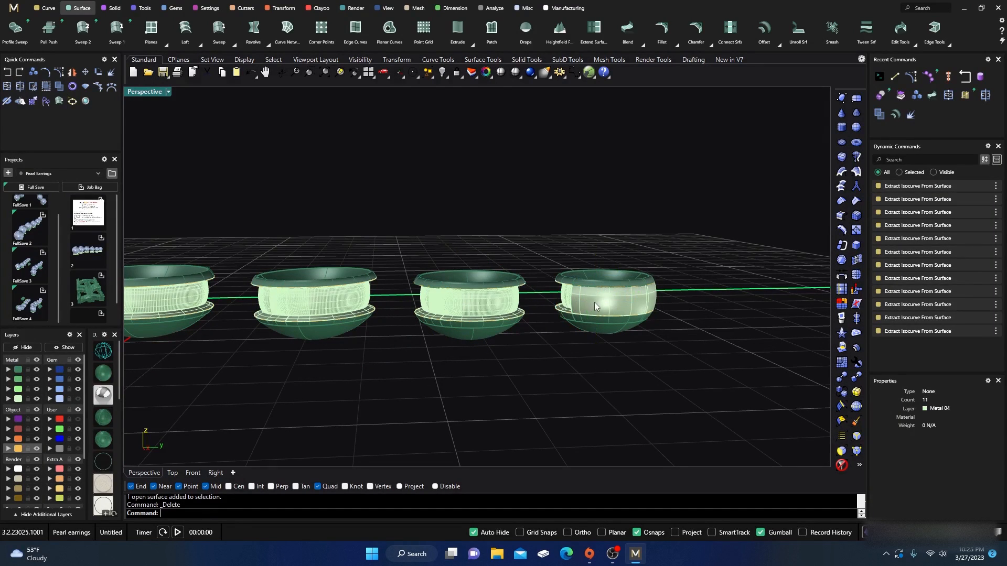
pyautogui.click(573, 303)
pyautogui.press('Delete')
# Examine the recessed bands on all six cups, both close up and as a whole row
pyautogui.scroll(-8, 572, 301)
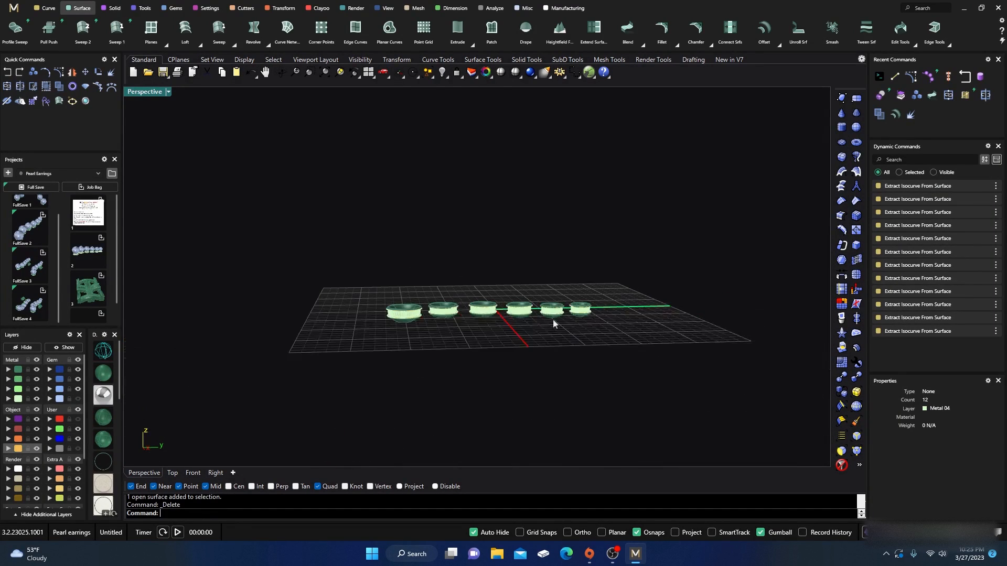
pyautogui.scroll(7, 408, 332)
pyautogui.scroll(-7, 338, 329)
pyautogui.moveTo(280, 334); pyautogui.dragTo(313, 340, button='right')
pyautogui.scroll(8, 386, 324)
pyautogui.scroll(5, 386, 324)
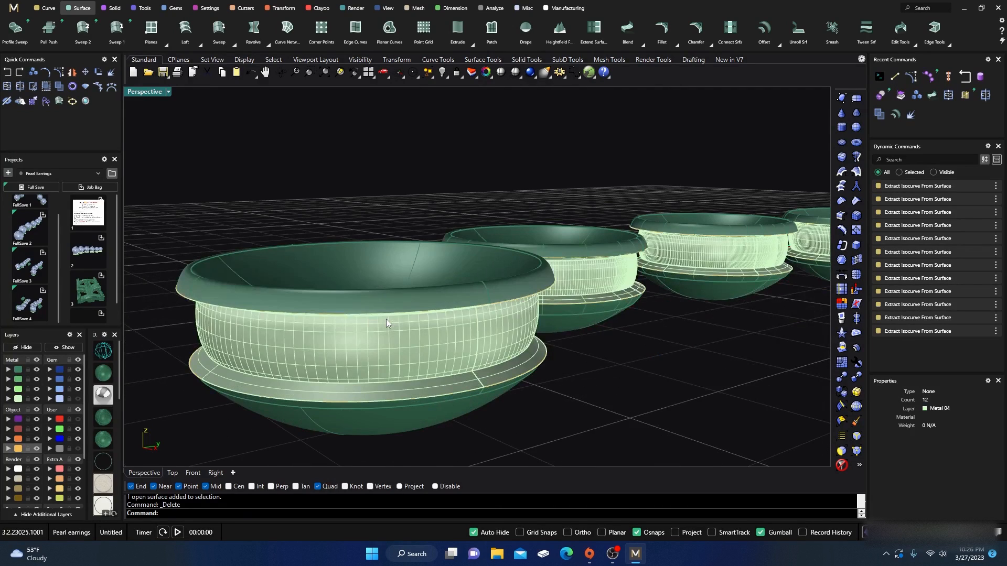
pyautogui.scroll(-5, 386, 319)
pyautogui.moveTo(400, 350)
pyautogui.mouseDown(button='right')
pyautogui.moveTo(369, 341)
pyautogui.moveTo(407, 346)
pyautogui.mouseUp(button='right')
pyautogui.scroll(-3, 416, 344)
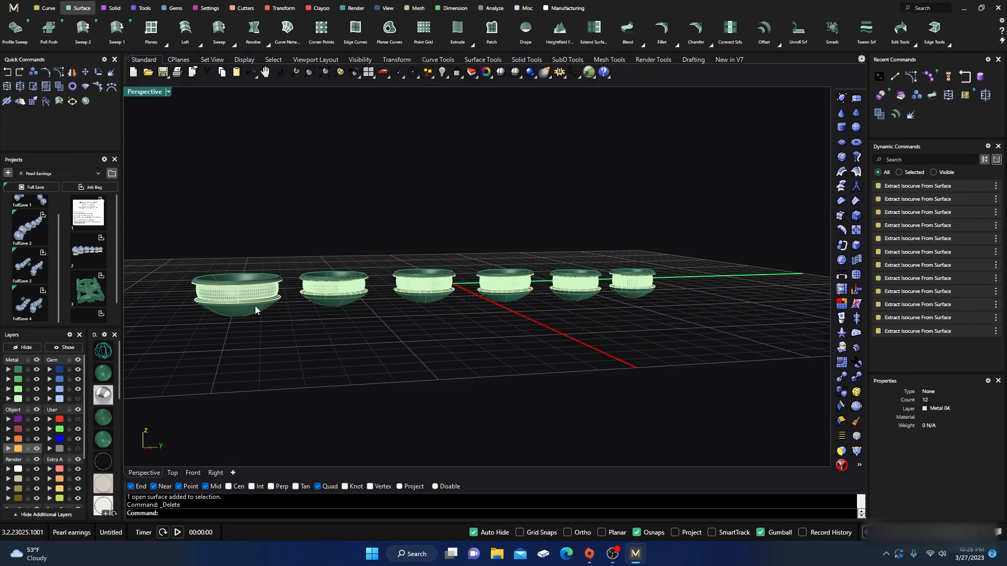
pyautogui.scroll(3, 255, 310)
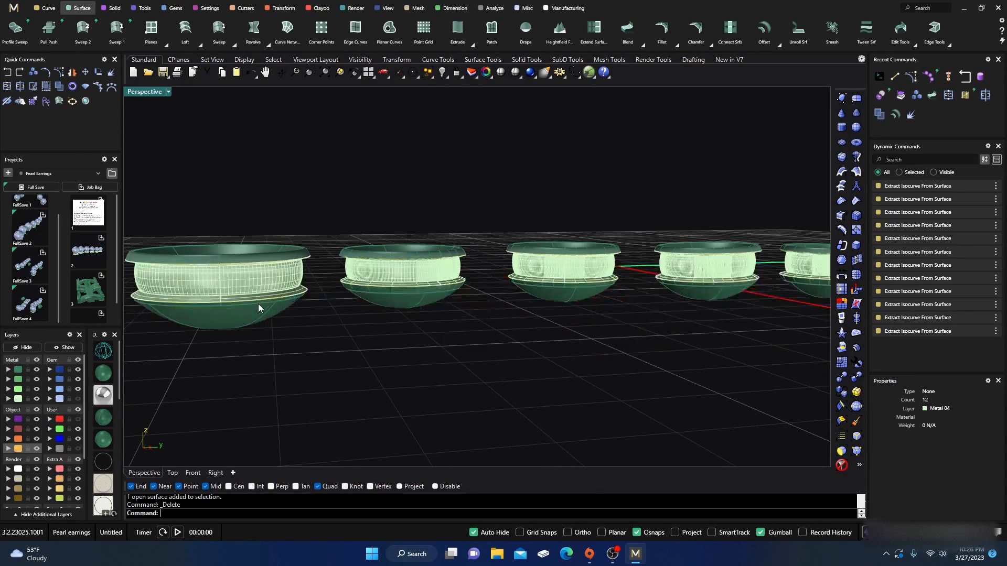
# Move all remaining band surfaces from the Metal 04 layer to the Metal 02 layer
pyautogui.click(17, 401)
pyautogui.click(8, 381)
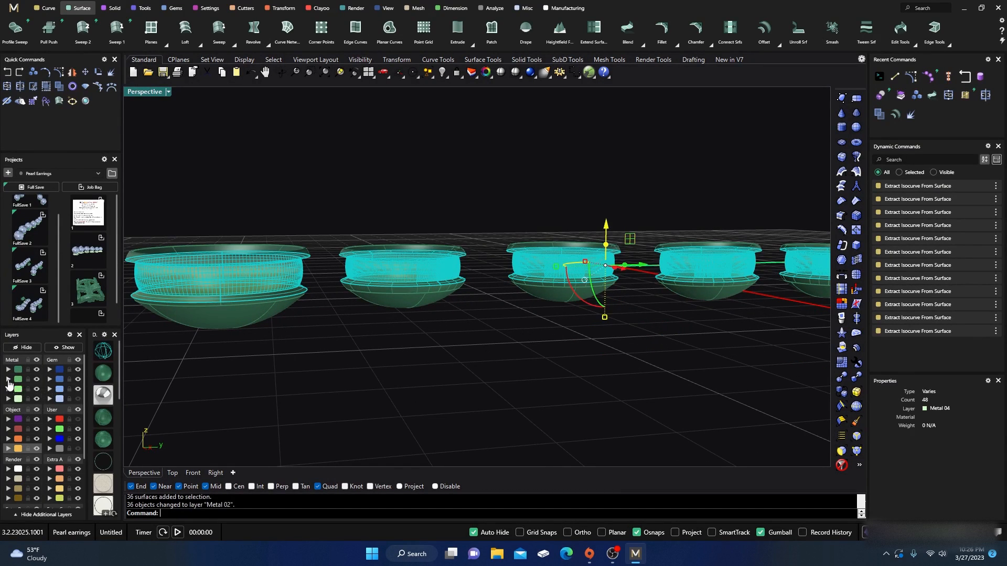
pyautogui.click(209, 371)
pyautogui.scroll(-3, 455, 339)
pyautogui.moveTo(458, 339)
pyautogui.mouseDown(button='right')
pyautogui.moveTo(425, 353)
pyautogui.moveTo(424, 342)
pyautogui.moveTo(452, 346)
pyautogui.mouseUp(button='right')
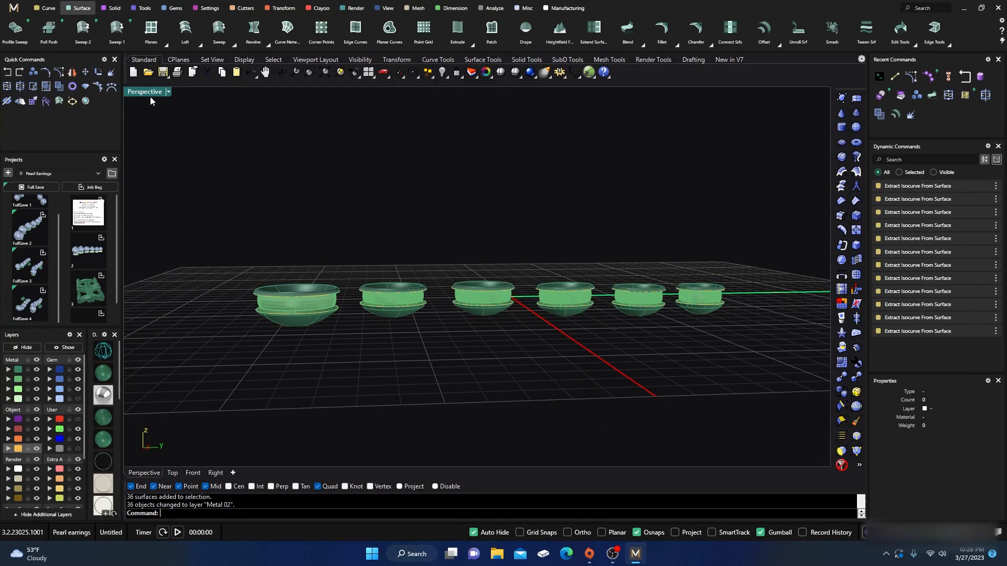
# Move the extracted isocurves from the Creation layer to the User 04 layer
pyautogui.click(18, 450)
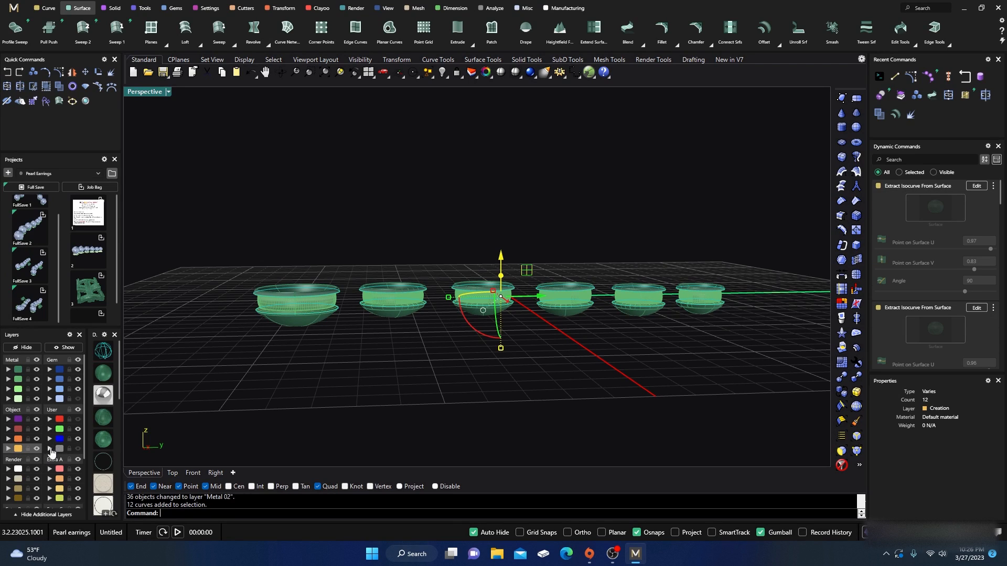
pyautogui.click(51, 450)
pyautogui.scroll(9, 297, 285)
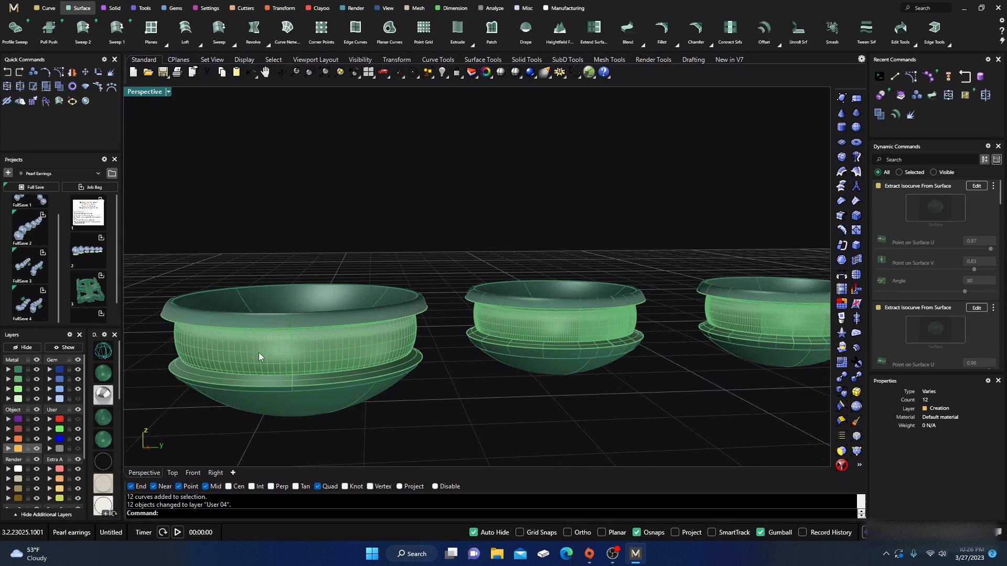
# Join all the band surfaces on the Metal 02 layer into one polysurface per cup
pyautogui.click(259, 353)
pyautogui.click(281, 199)
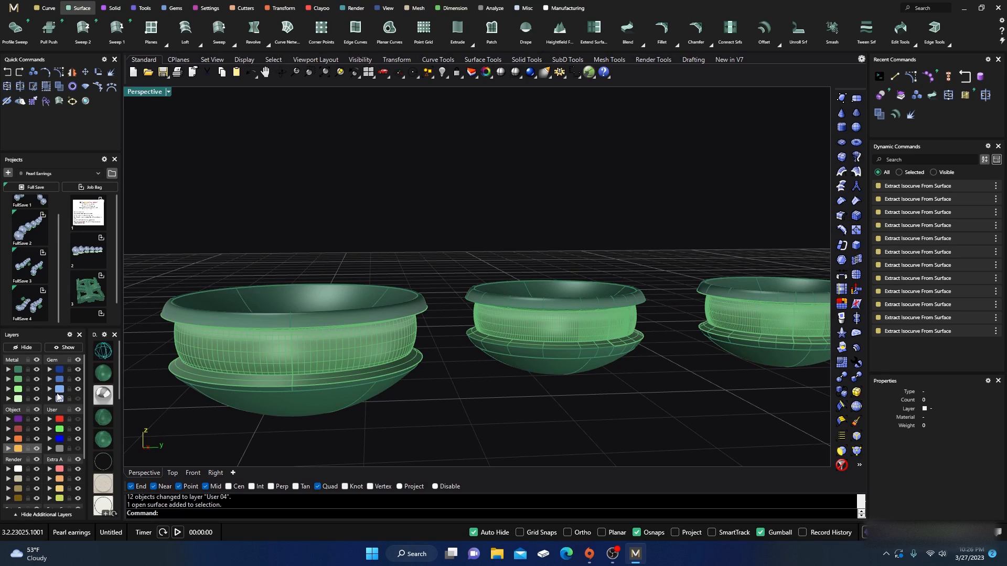
pyautogui.click(18, 379)
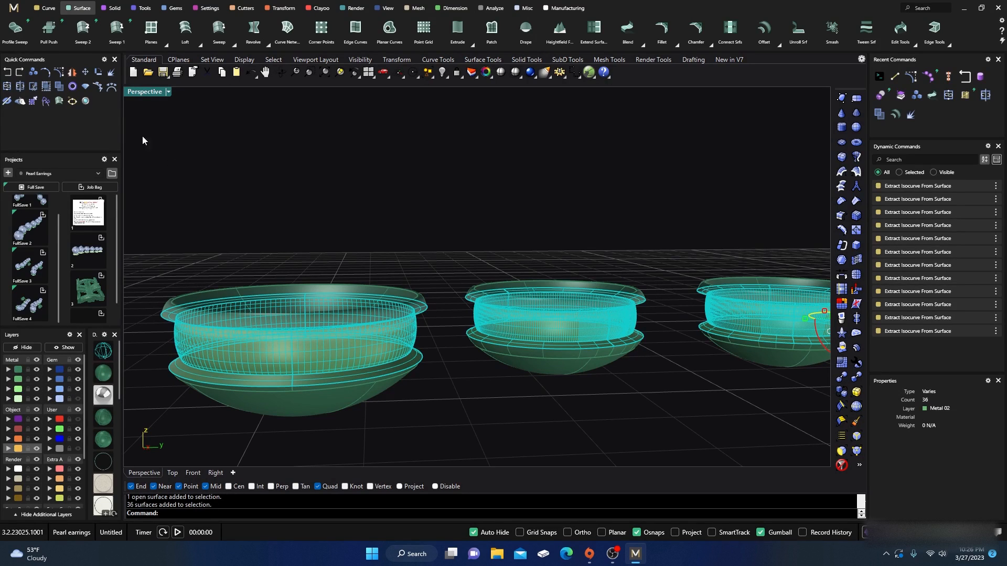
pyautogui.click(7, 87)
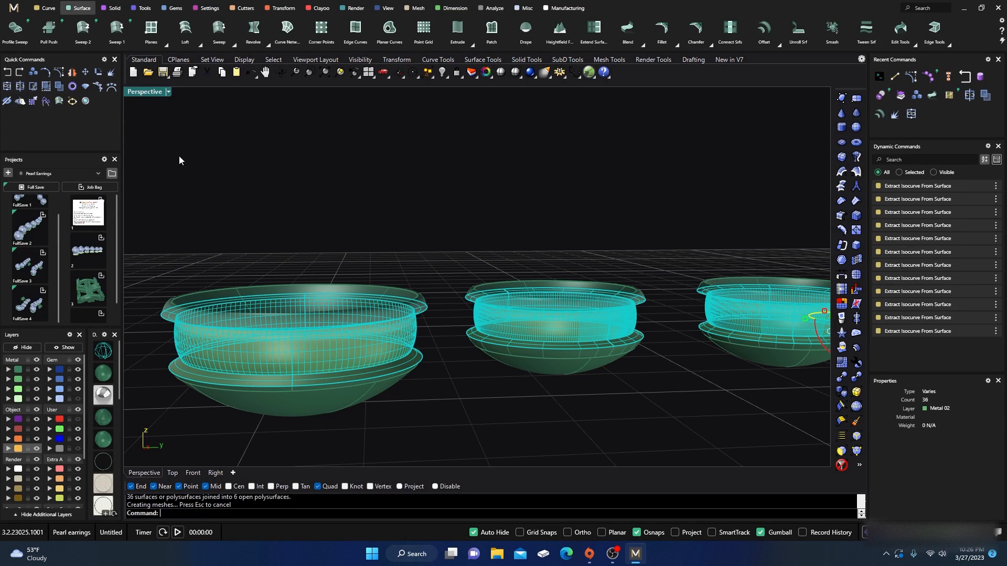
# Check the joined band polysurfaces on the larger cups by selecting them one at a time
pyautogui.click(247, 215)
pyautogui.click(271, 370)
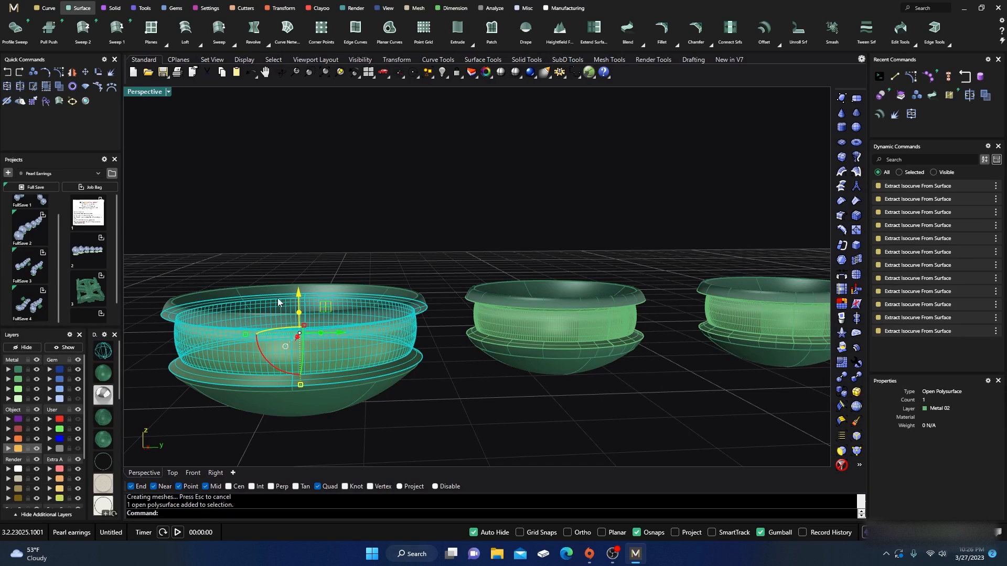
pyautogui.click(297, 240)
pyautogui.click(511, 324)
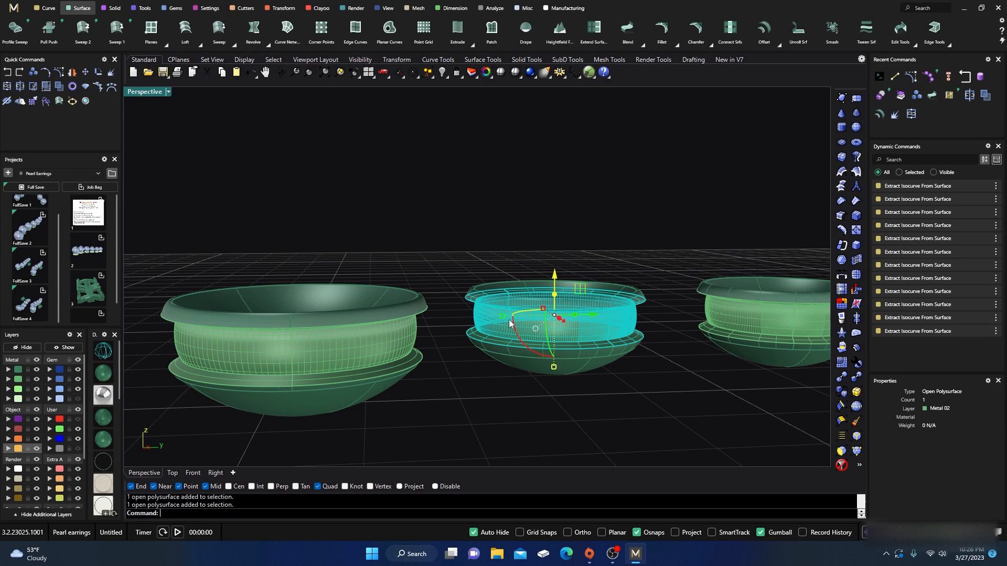
pyautogui.click(443, 243)
pyautogui.scroll(-5, 470, 234)
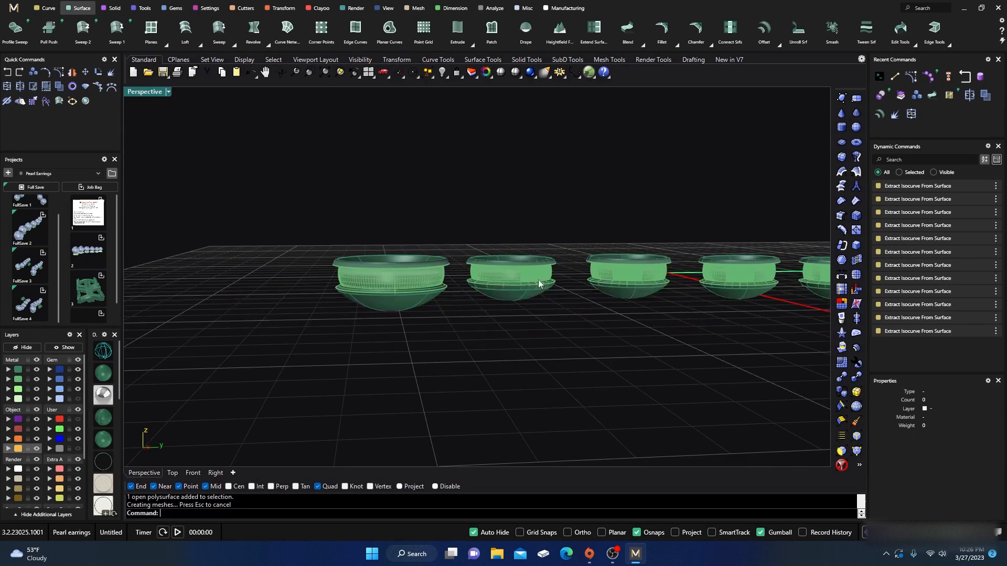
pyautogui.click(591, 272)
pyautogui.click(522, 232)
# Extract an isocurve from the largest cup's band surface with the angle at 90
pyautogui.scroll(8, 370, 283)
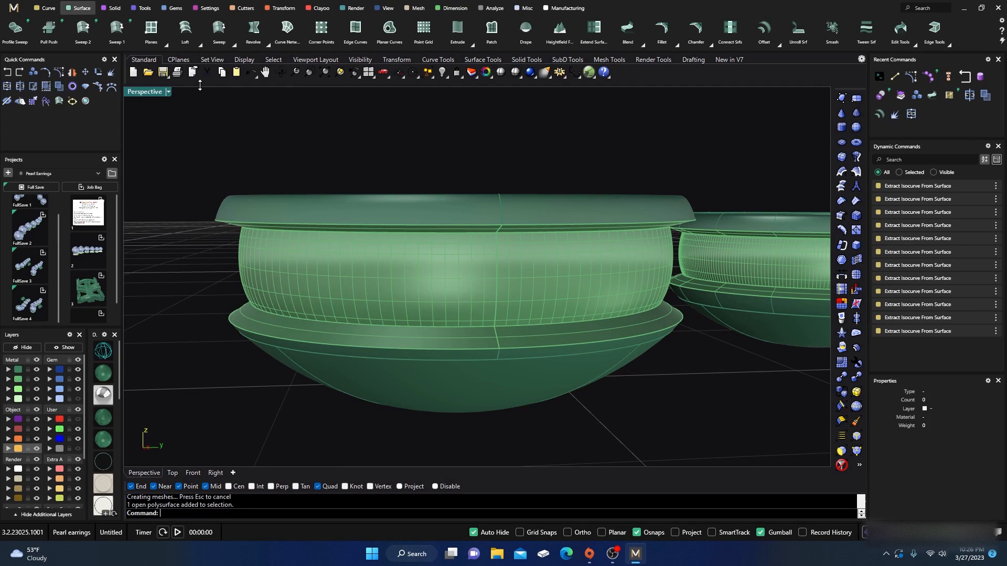
pyautogui.click(50, 8)
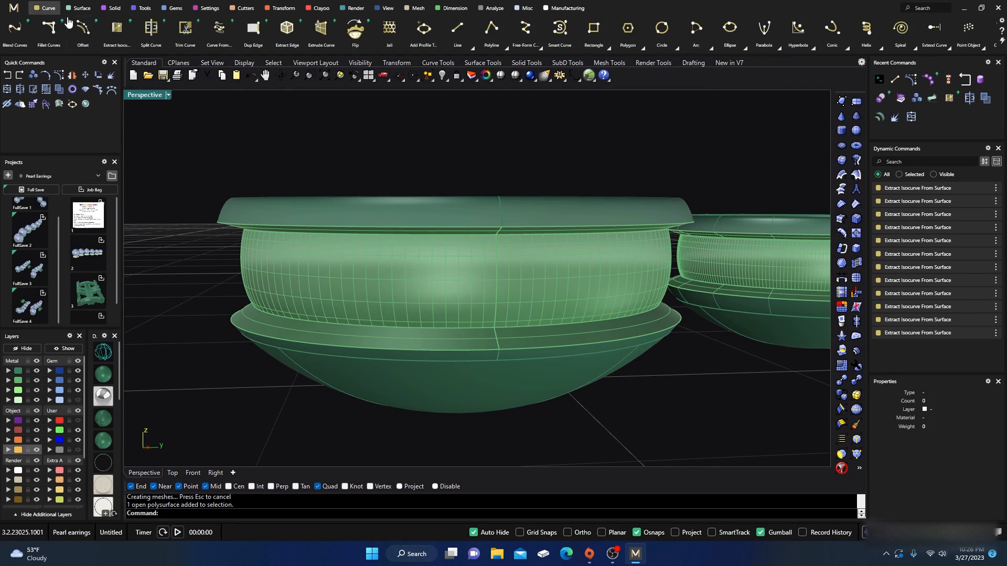
pyautogui.click(117, 33)
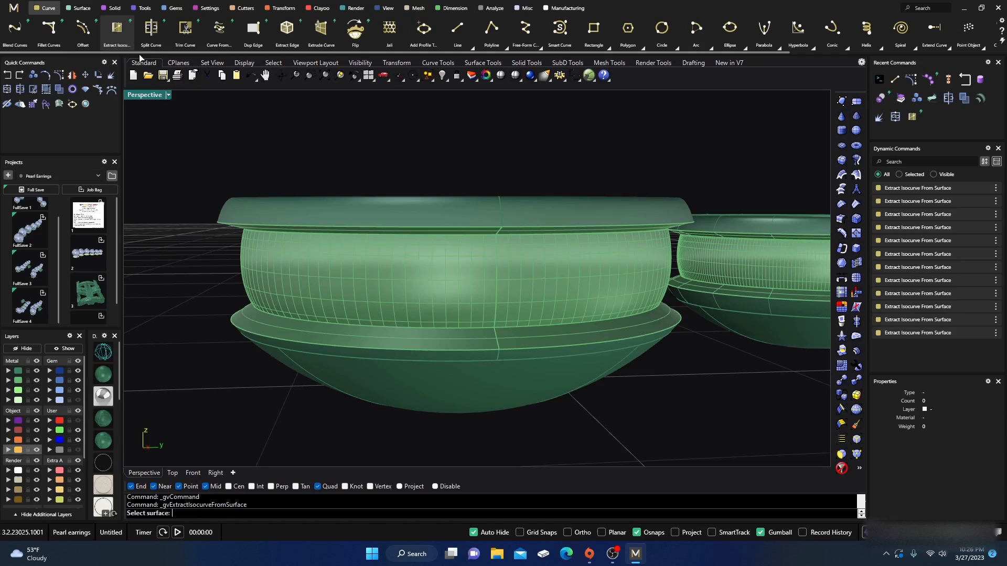
pyautogui.click(325, 280)
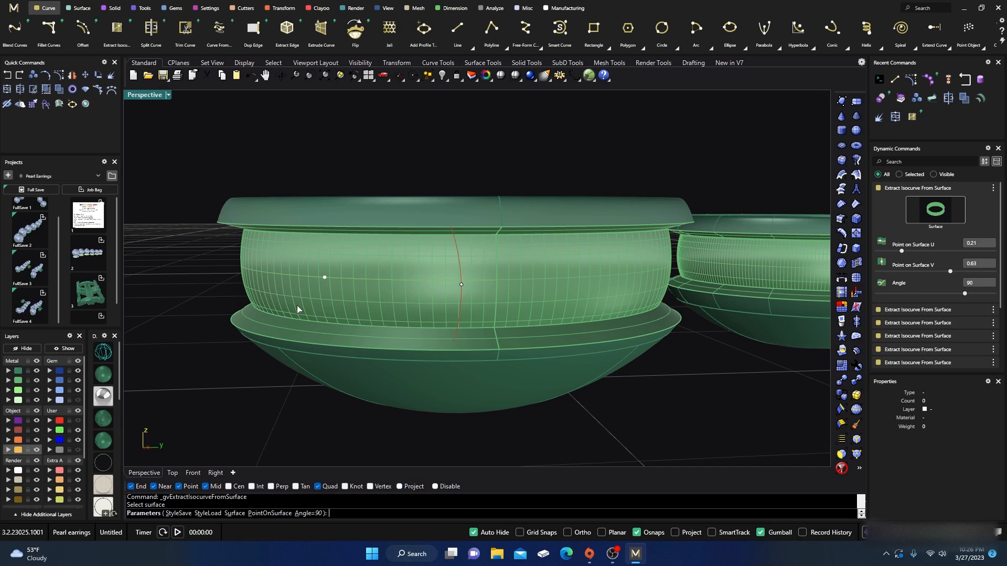
pyautogui.press('Return')
pyautogui.scroll(-3, 197, 297)
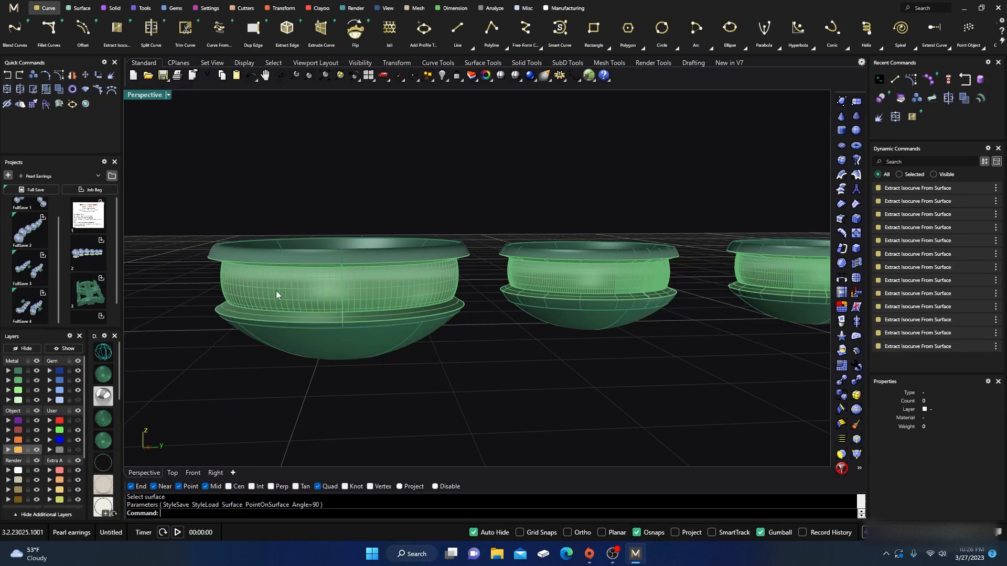
# Delete the horizontal isocurve from the largest cup's band in wireframe display, and return the view to shaded display
pyautogui.click(103, 355)
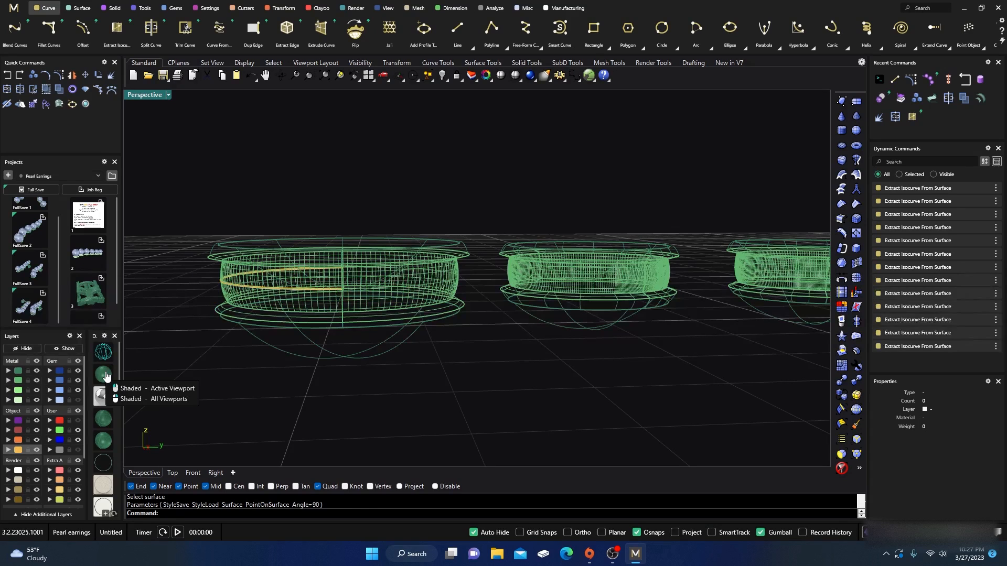
pyautogui.scroll(5, 266, 292)
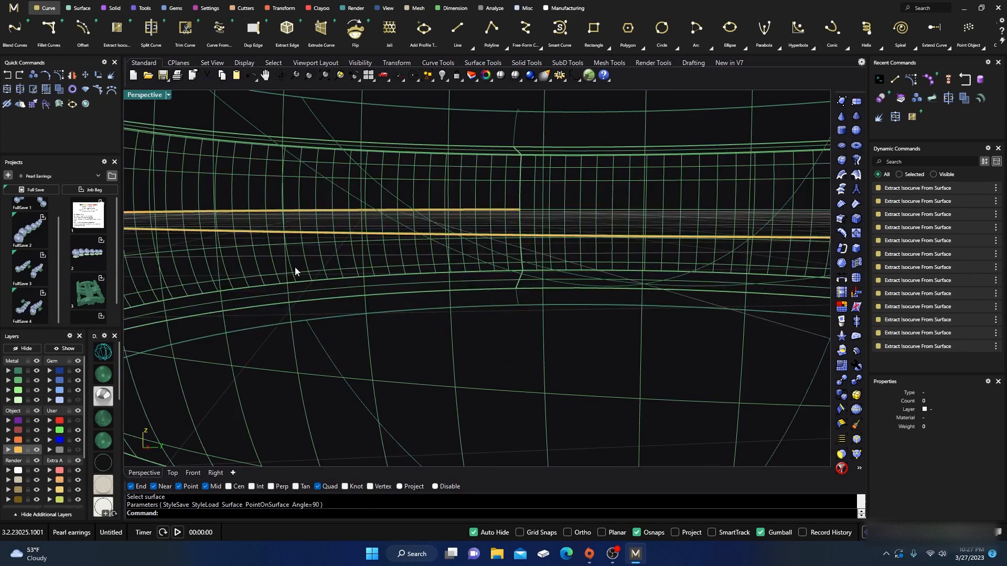
pyautogui.click(323, 210)
pyautogui.click(344, 243)
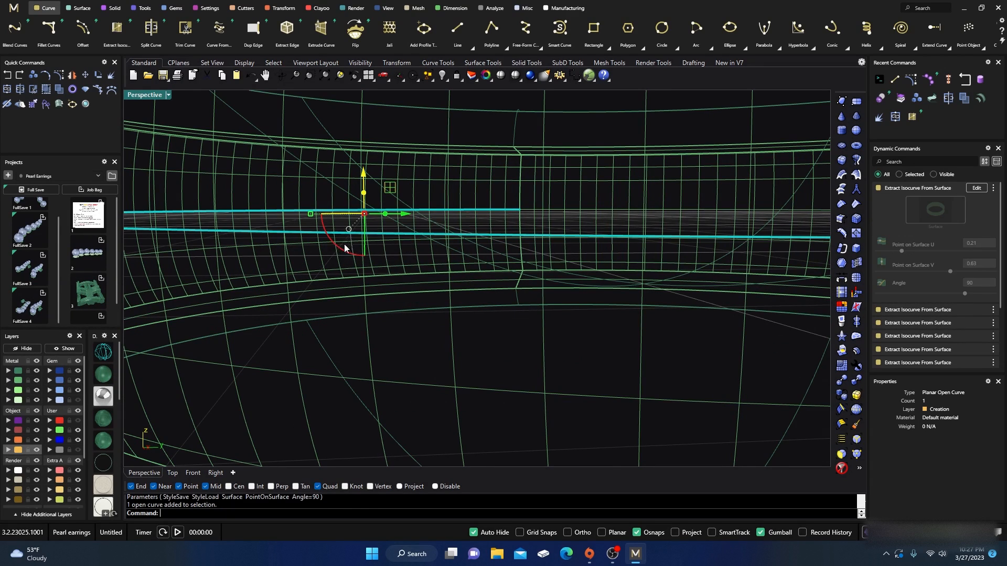
pyautogui.press('Delete')
pyautogui.scroll(-5, 334, 256)
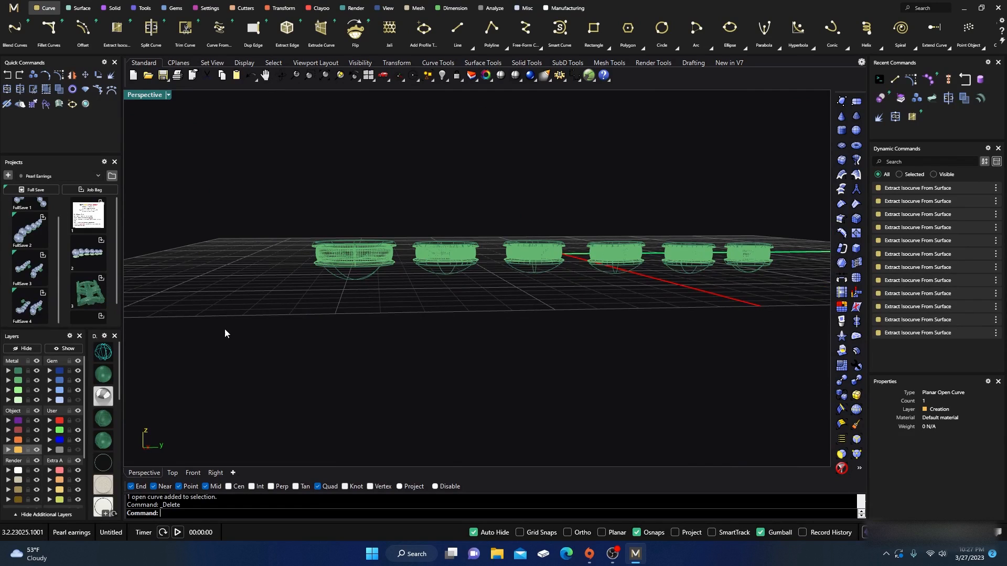
pyautogui.scroll(3, 336, 294)
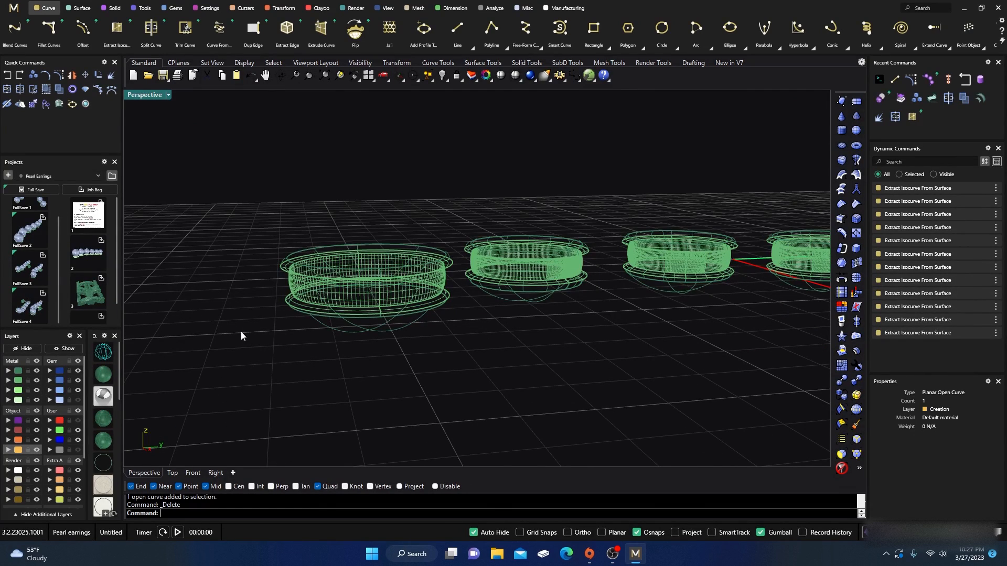
pyautogui.click(108, 375)
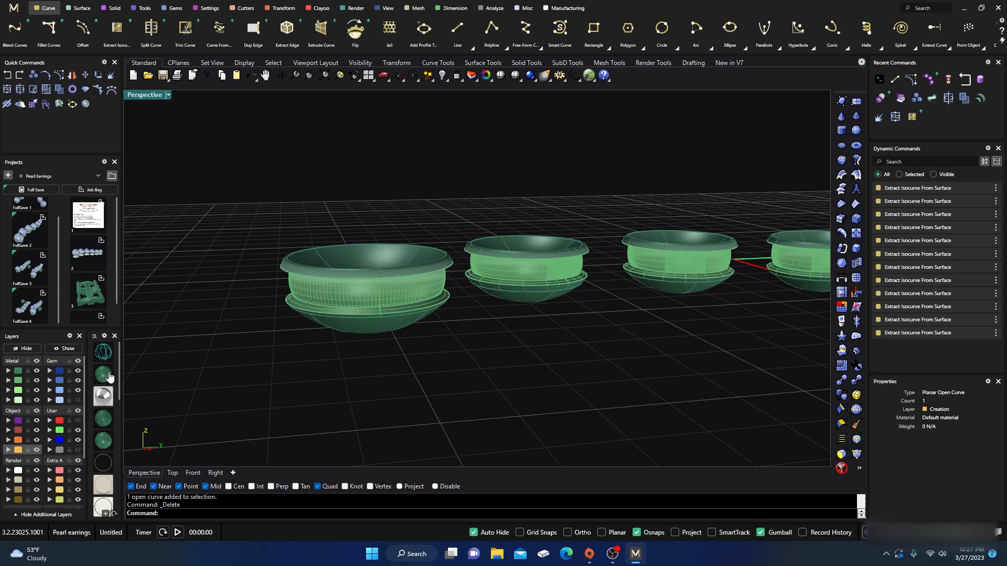
# Extract a vertical isocurve from the largest cup's band surface with the angle set to 180
pyautogui.scroll(-3, 285, 343)
pyautogui.scroll(2, 301, 353)
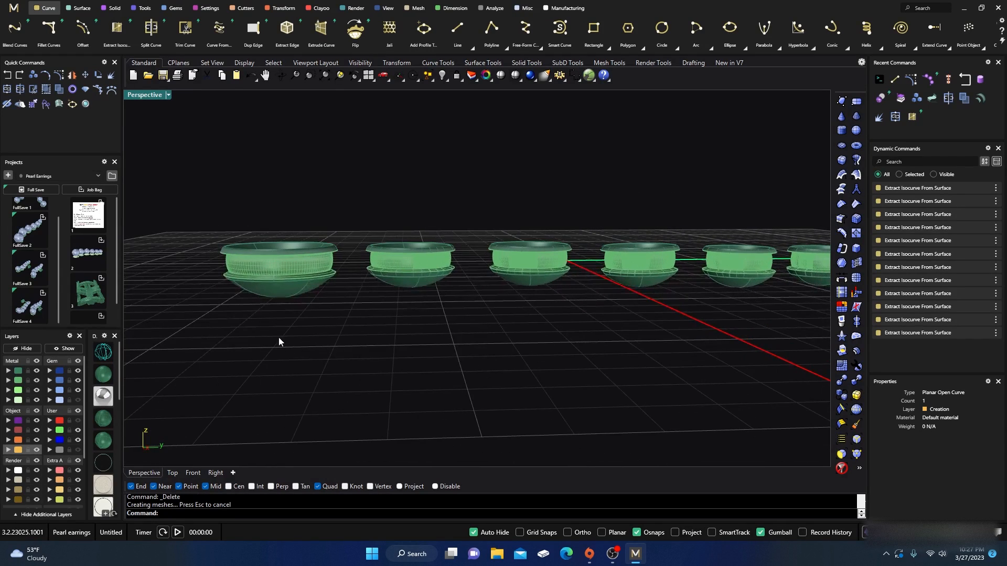
pyautogui.click(125, 40)
pyautogui.scroll(3, 237, 266)
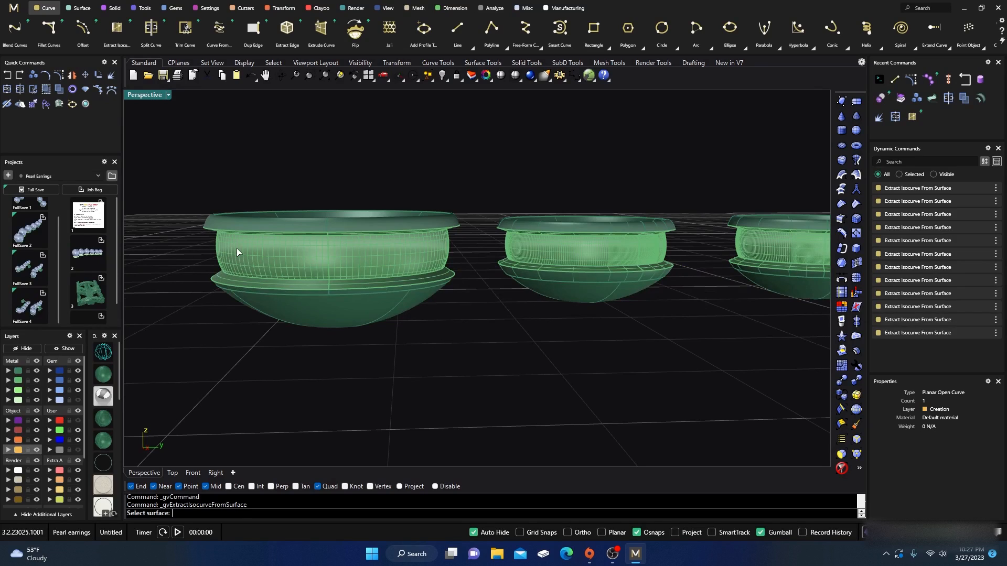
pyautogui.click(237, 248)
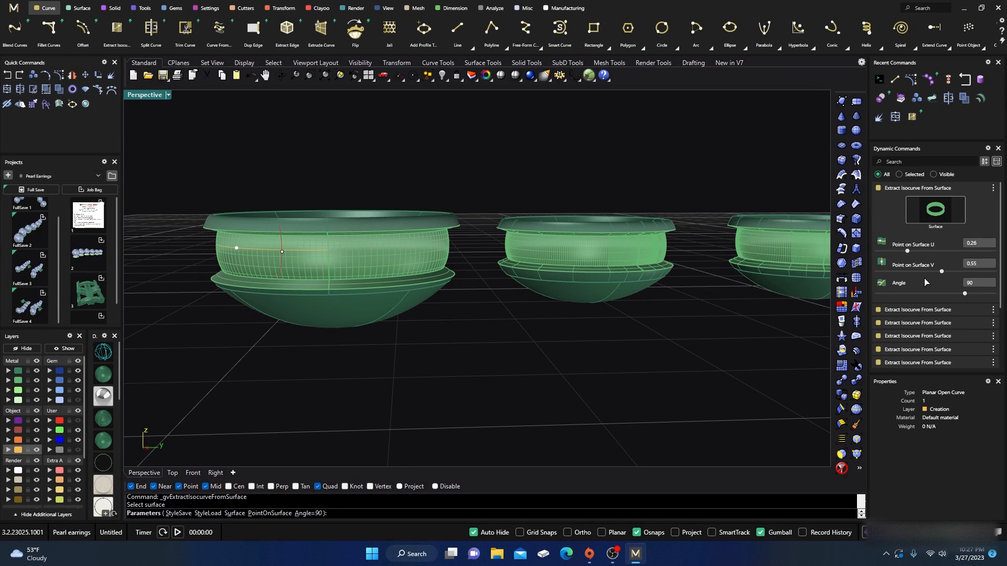
pyautogui.moveTo(963, 293); pyautogui.dragTo(995, 293)
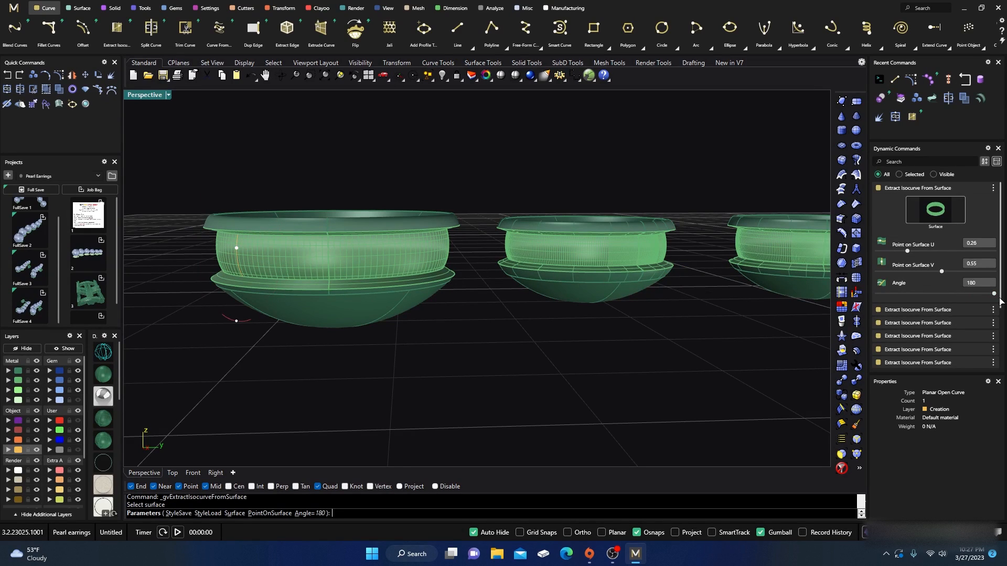
pyautogui.press('Return')
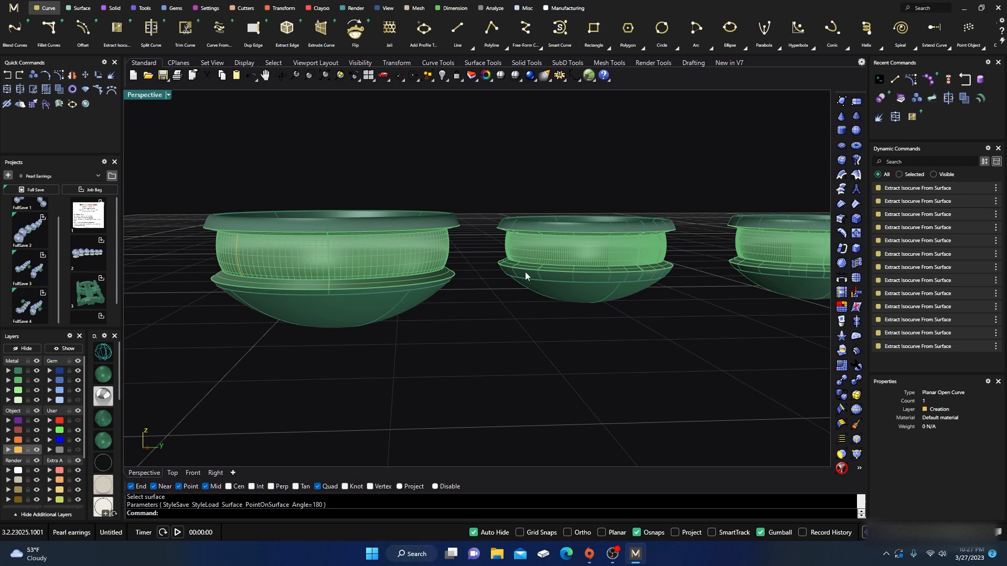
# Extract a vertical isocurve from the second-largest cup's band surface with the angle set to 180
pyautogui.press('Return')
pyautogui.click(545, 246)
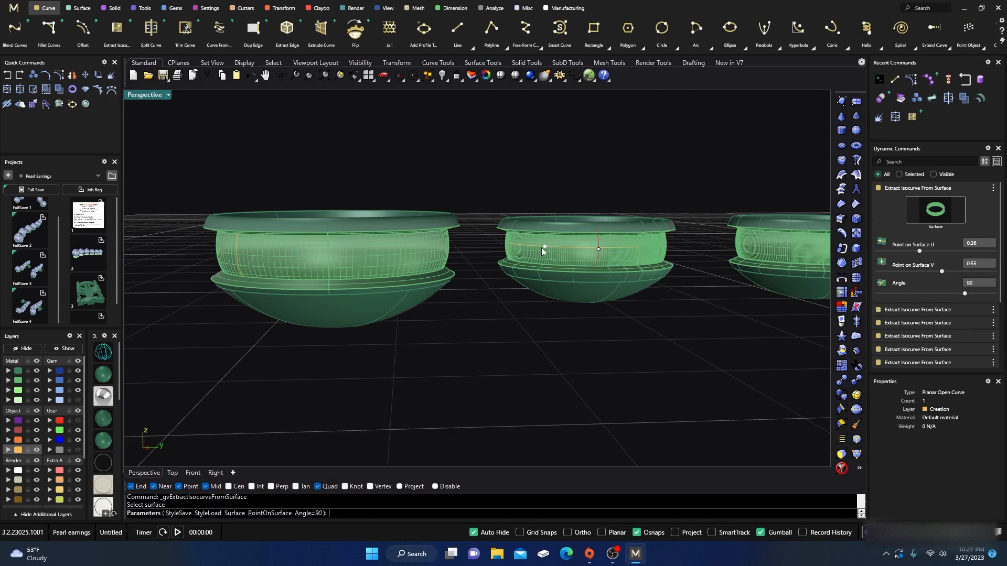
pyautogui.moveTo(964, 294); pyautogui.dragTo(994, 293)
pyautogui.press('Return')
# Extract a vertical isocurve from the third-largest cup's band surface with the angle set to 180
pyautogui.scroll(-6, 286, 319)
pyautogui.scroll(4, 222, 305)
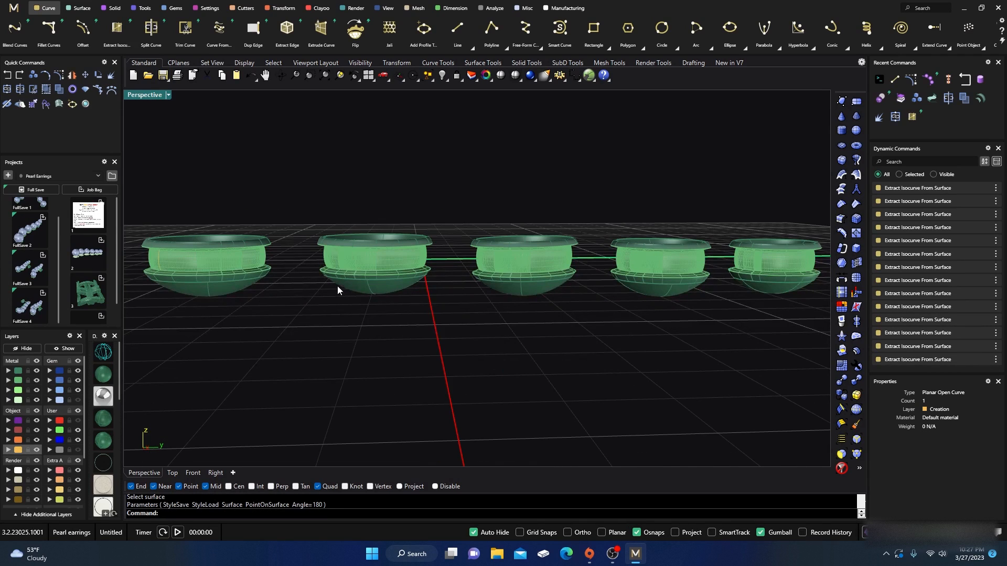
pyautogui.scroll(5, 338, 285)
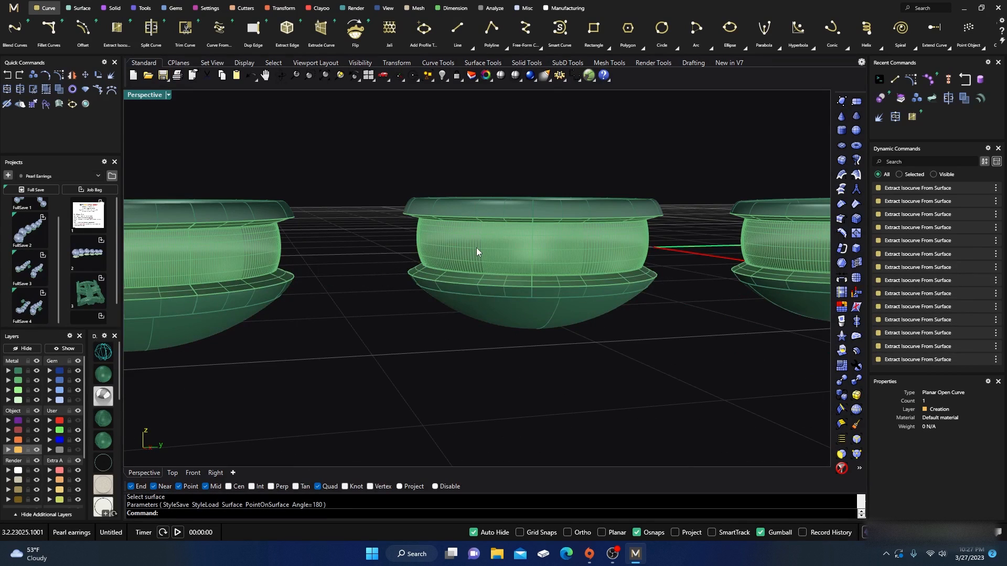
pyautogui.click(477, 247)
pyautogui.click(842, 263)
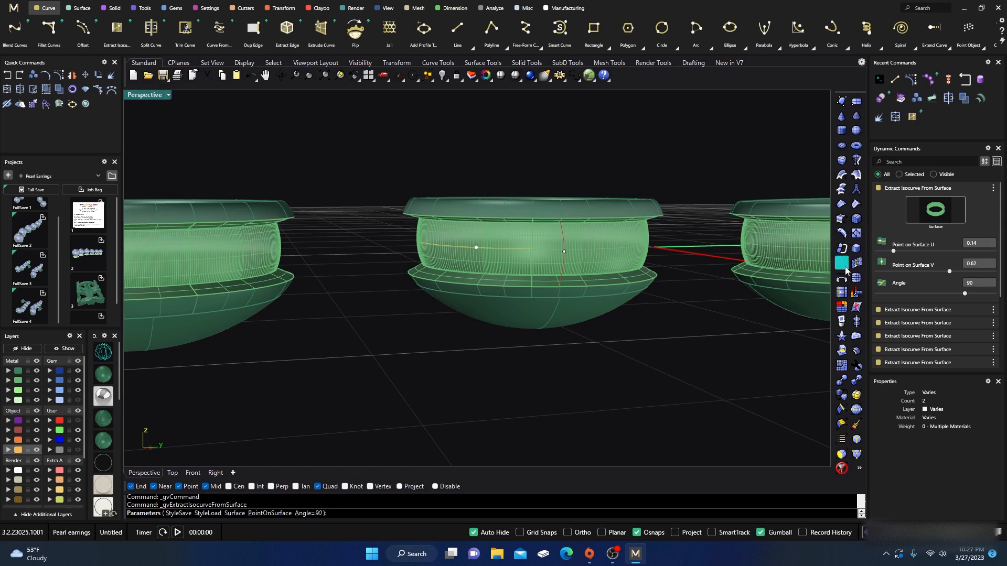
pyautogui.moveTo(966, 294); pyautogui.dragTo(995, 294)
pyautogui.rightClick(376, 341)
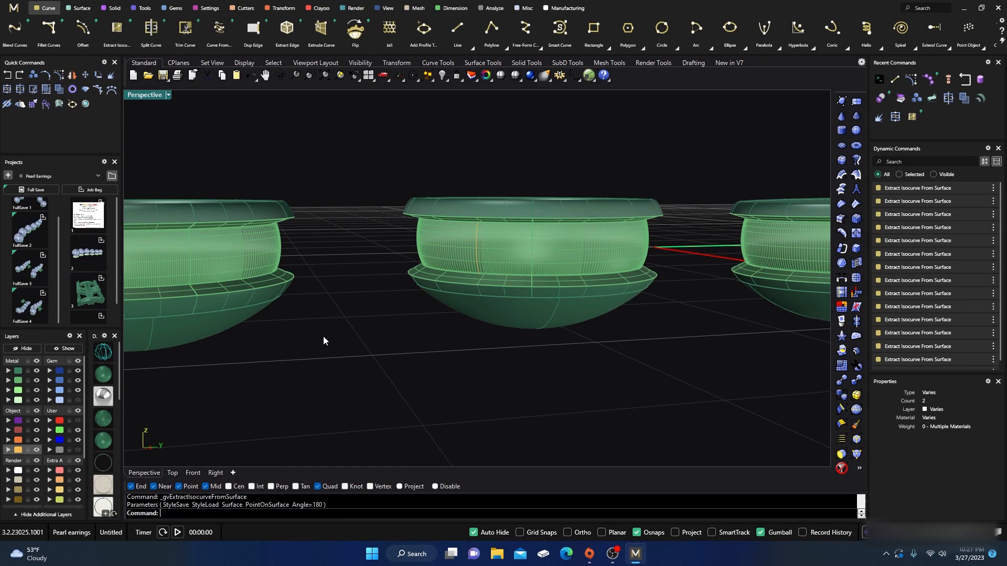
# Extract a vertical isocurve from the fourth-largest cup's band surface with the angle set to 180
pyautogui.scroll(-8, 348, 335)
pyautogui.scroll(8, 483, 309)
pyautogui.rightClick(451, 310)
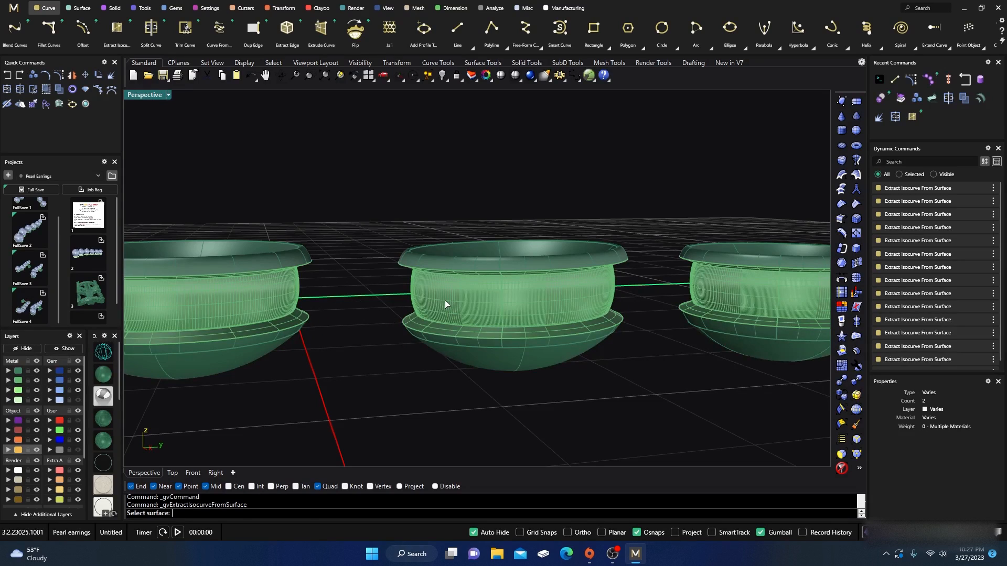
pyautogui.click(444, 300)
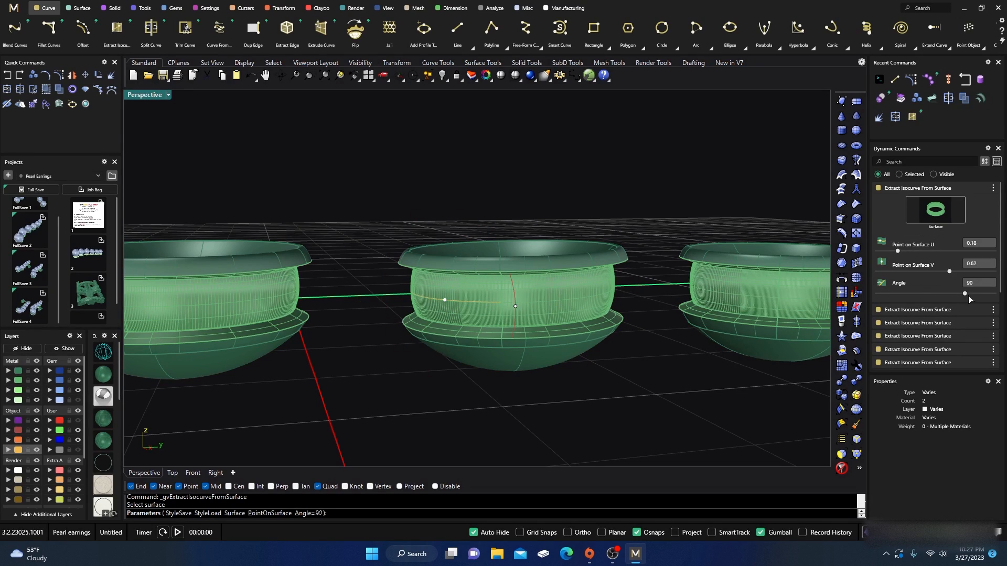
pyautogui.moveTo(966, 294); pyautogui.dragTo(995, 295)
pyautogui.rightClick(363, 371)
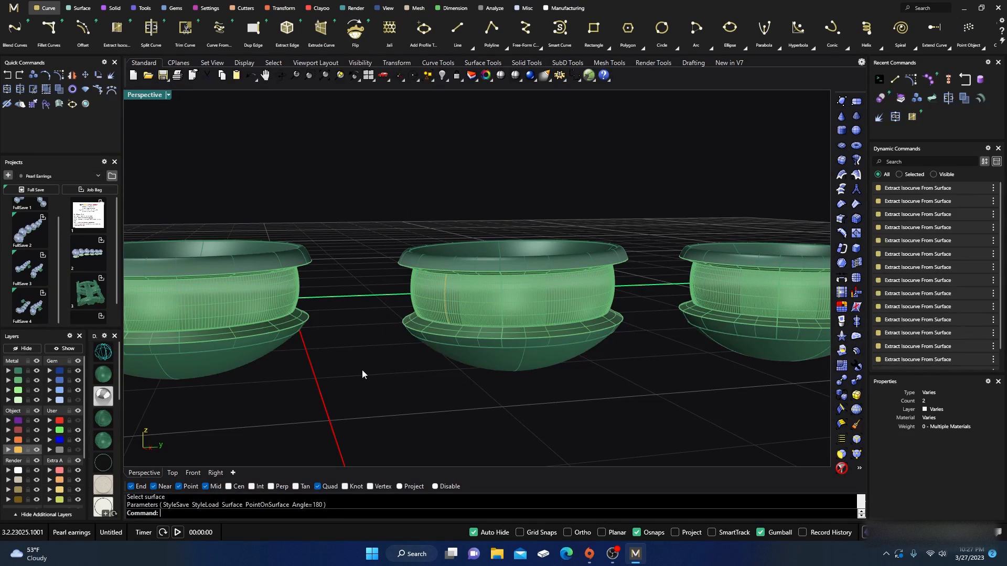
# Extract a vertical isocurve from the fifth cup's band surface, next to the smallest cup, with the angle set to 180
pyautogui.scroll(-5, 354, 373)
pyautogui.scroll(6, 484, 351)
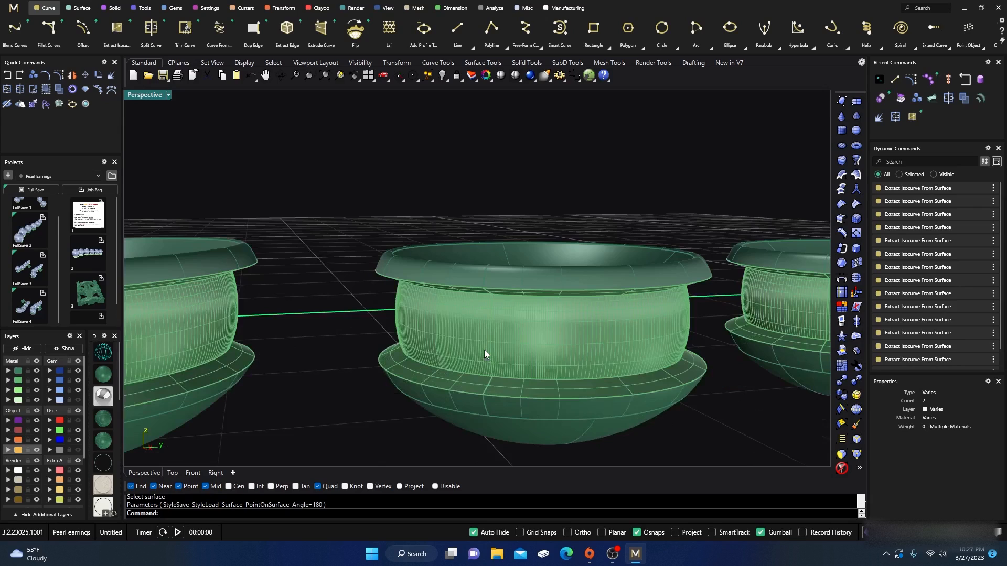
pyautogui.rightClick(391, 322)
pyautogui.click(421, 327)
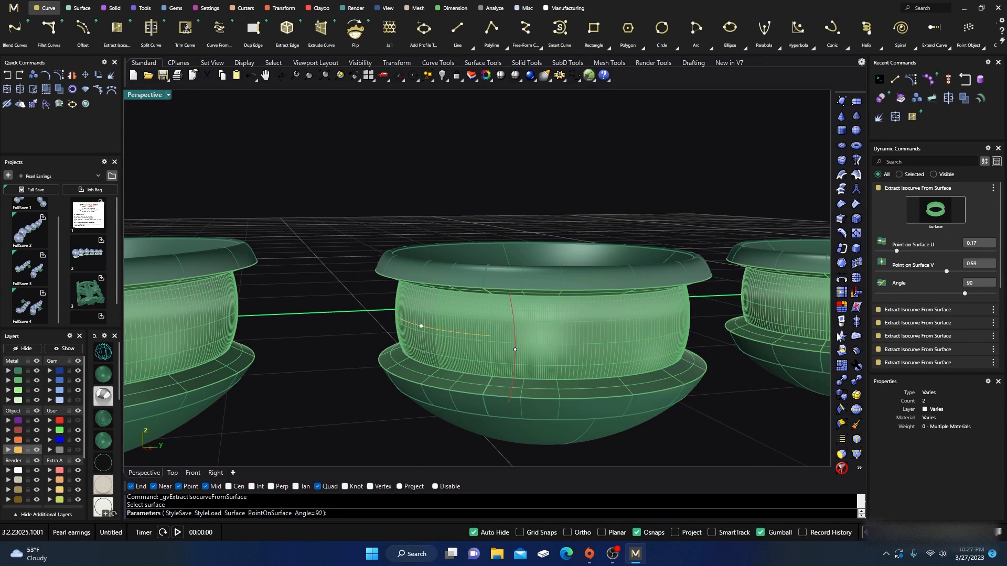
pyautogui.moveTo(965, 293); pyautogui.dragTo(994, 293)
pyautogui.scroll(-2, 316, 299)
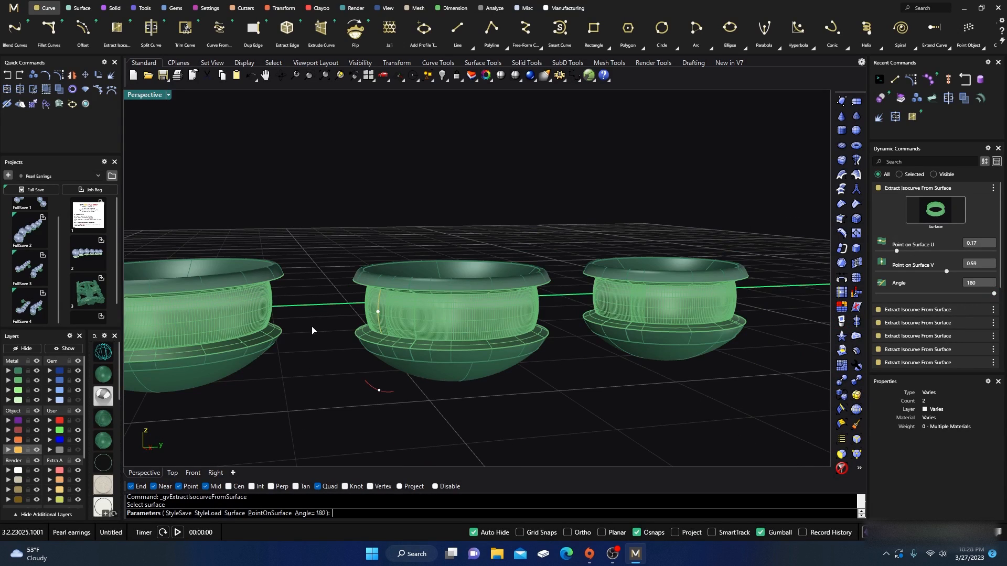
pyautogui.press('Return')
# Extract a vertical isocurve from the smallest cup's band surface with the angle set to 180
pyautogui.scroll(5, 597, 313)
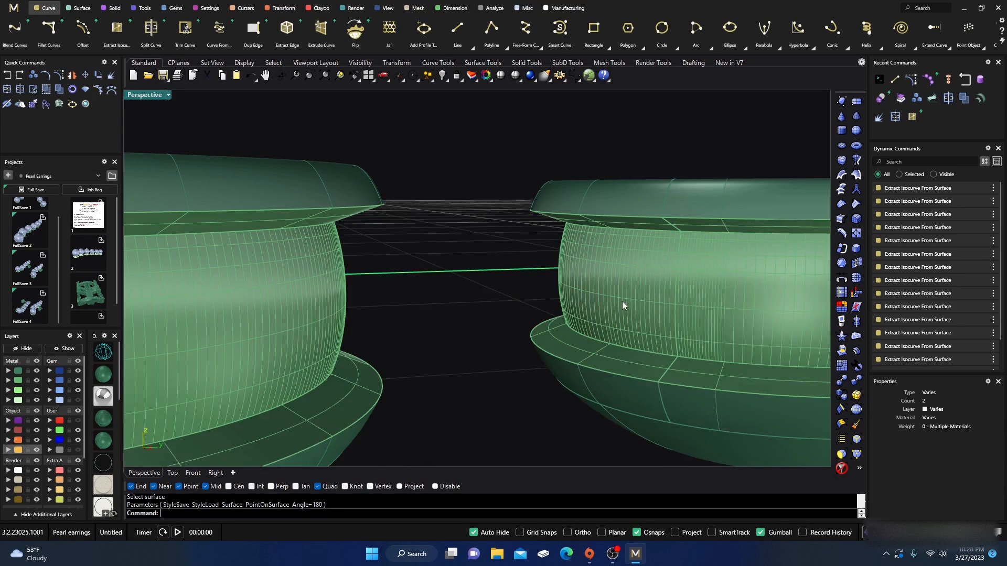
pyautogui.press('Return')
pyautogui.click(613, 282)
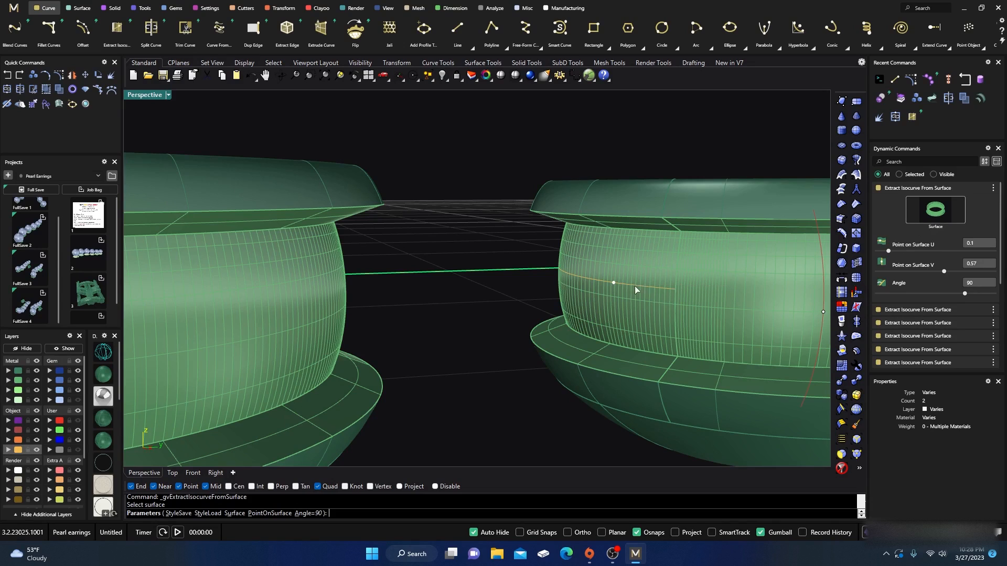
pyautogui.moveTo(965, 294); pyautogui.dragTo(994, 294)
pyautogui.press('Return')
# Explode the smallest cup's joined band polysurface into separate surfaces
pyautogui.scroll(-5, 477, 275)
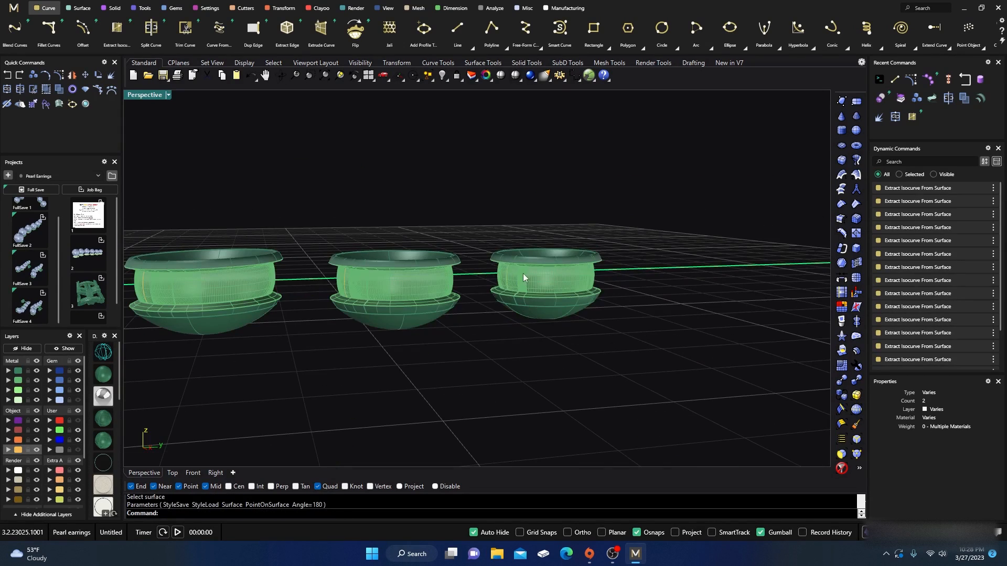
pyautogui.click(527, 286)
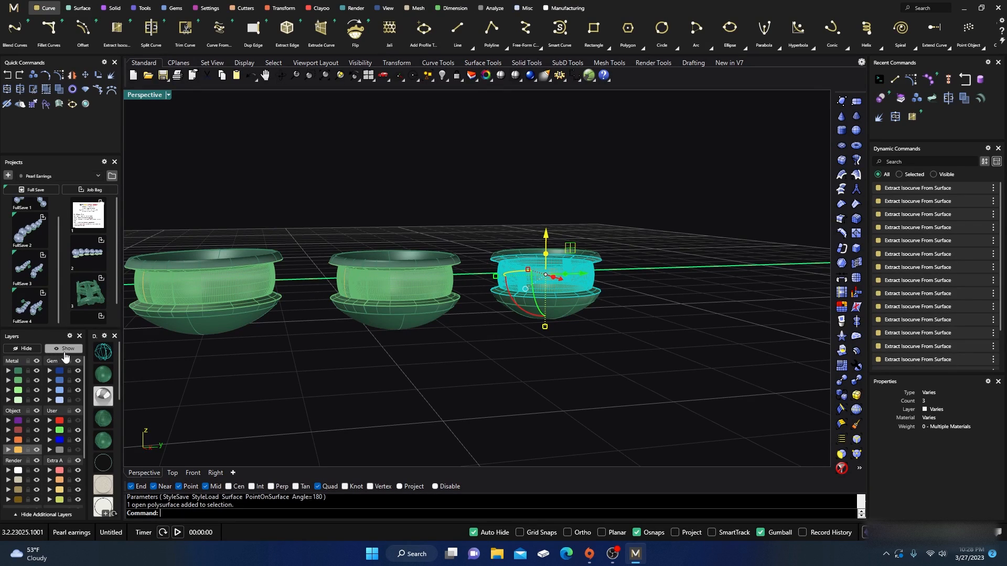
pyautogui.click(112, 77)
pyautogui.click(358, 160)
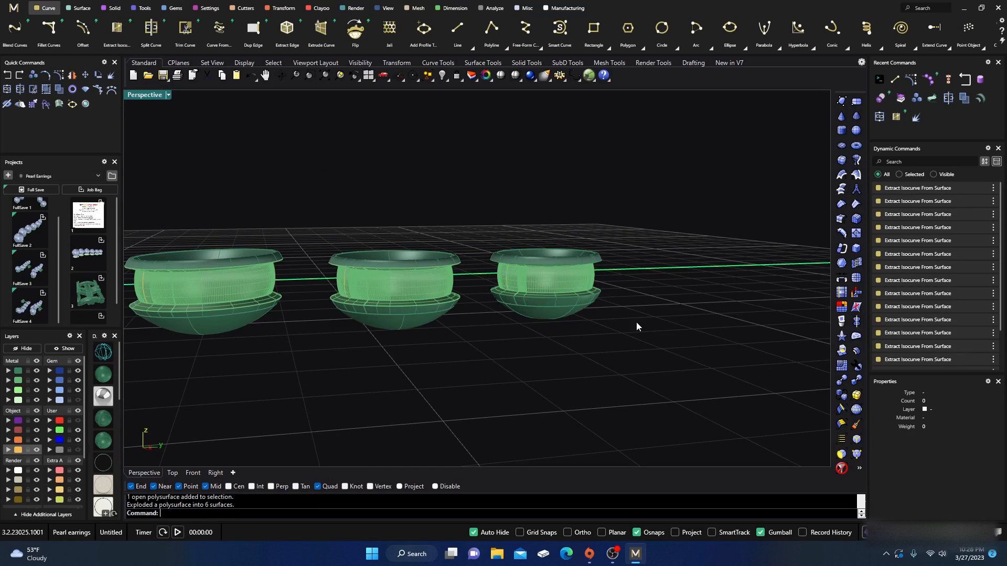
# Delete both curved band surfaces of the smallest cup, keeping its extracted isocurve
pyautogui.scroll(7, 637, 324)
pyautogui.click(471, 228)
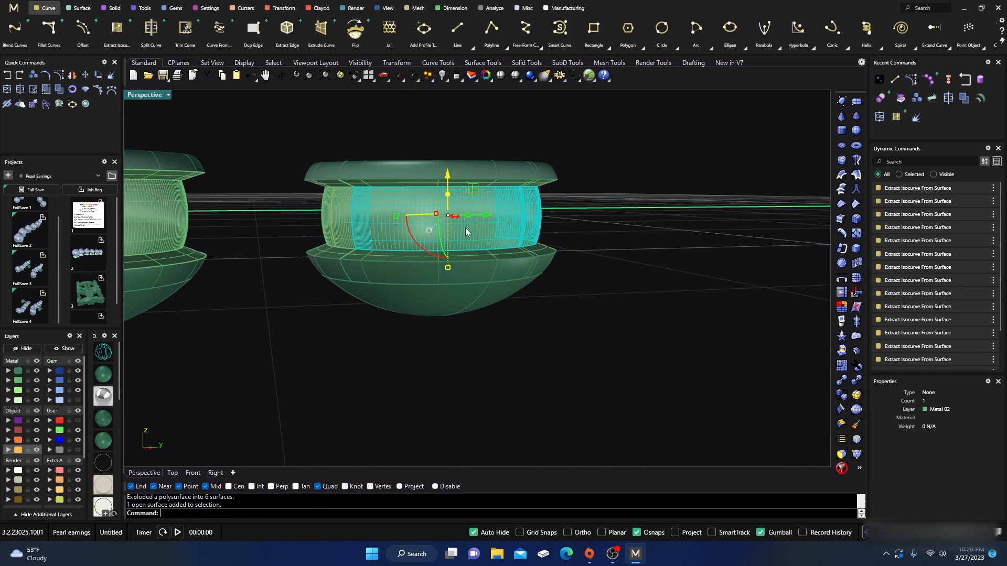
pyautogui.press('Delete')
pyautogui.click(376, 212)
pyautogui.press('Delete')
pyautogui.scroll(-8, 546, 231)
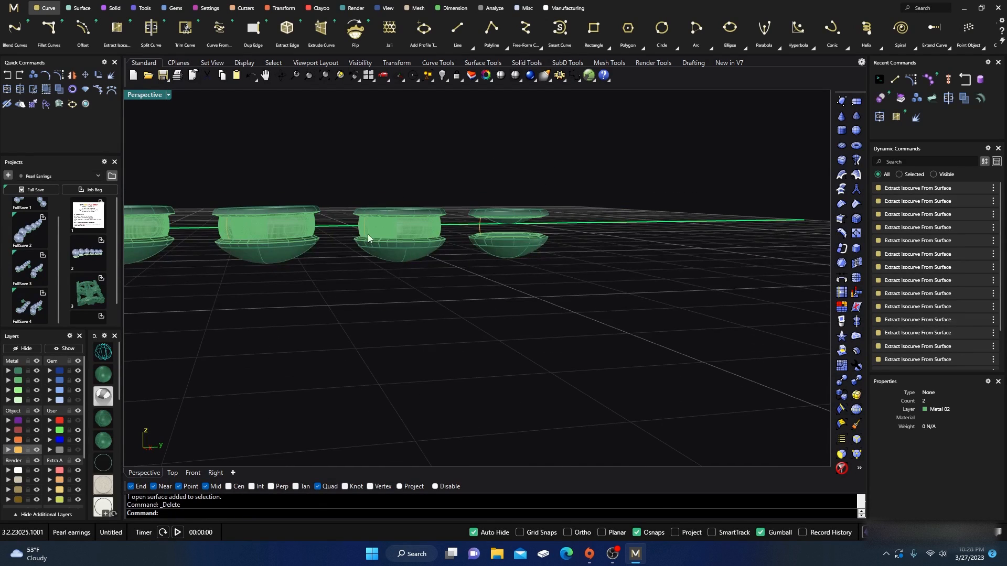
pyautogui.click(417, 230)
pyautogui.press('Delete')
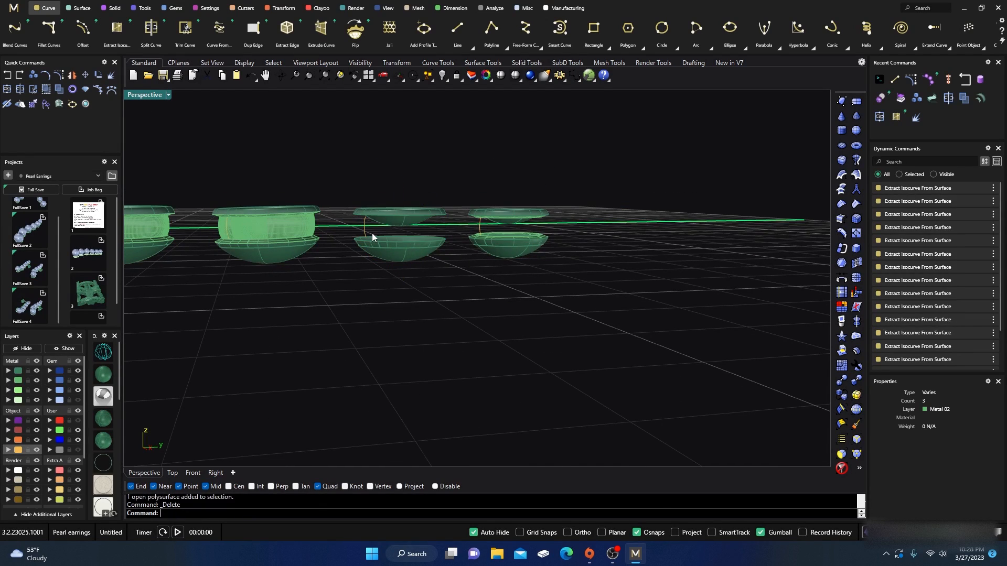
pyautogui.click(305, 223)
pyautogui.press('Delete')
pyautogui.scroll(-7, 415, 261)
pyautogui.scroll(5, 407, 272)
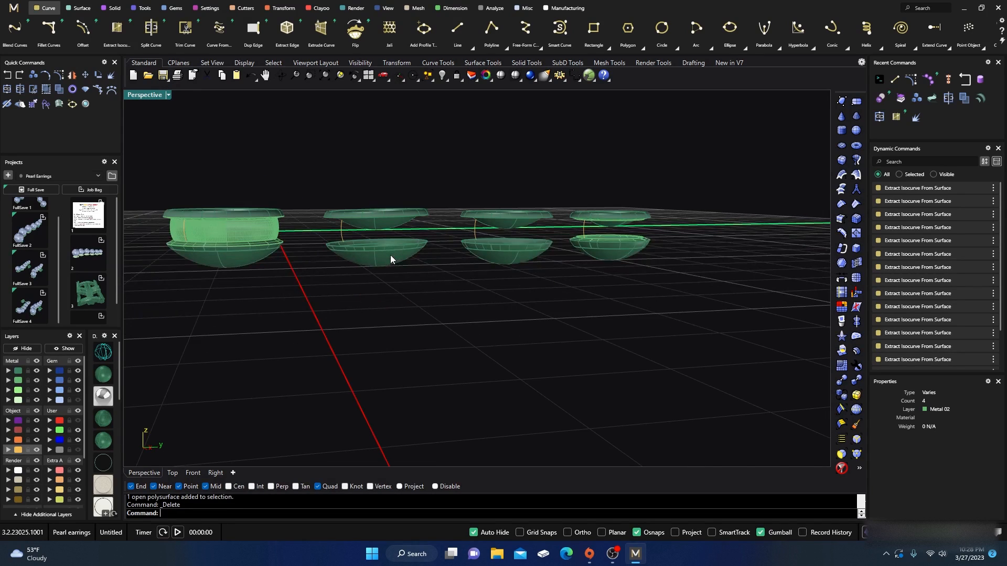
pyautogui.click(7, 76)
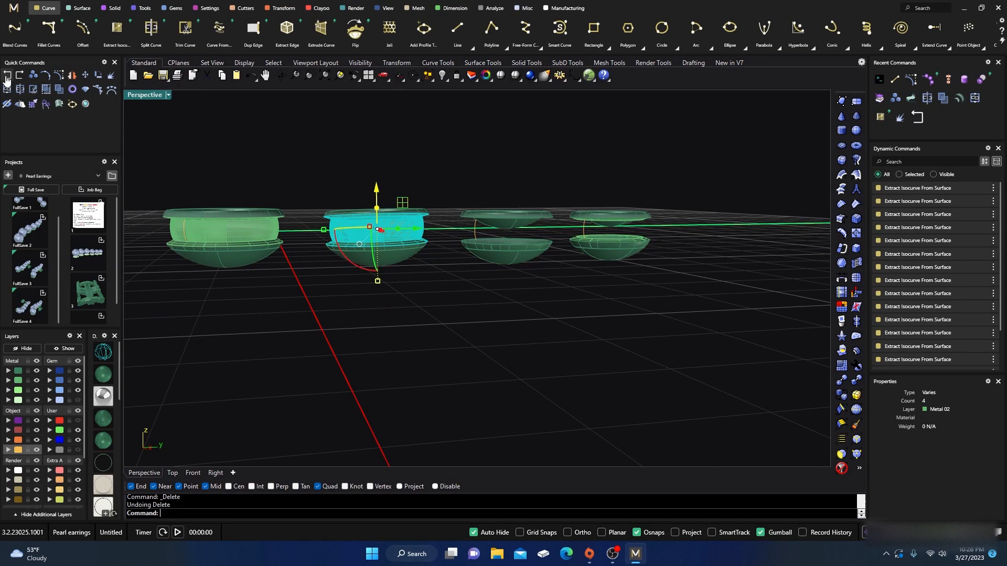
pyautogui.click(6, 76)
# Inspect the object description of the fourth-largest cup's band polysurface
pyautogui.click(392, 331)
pyautogui.click(403, 229)
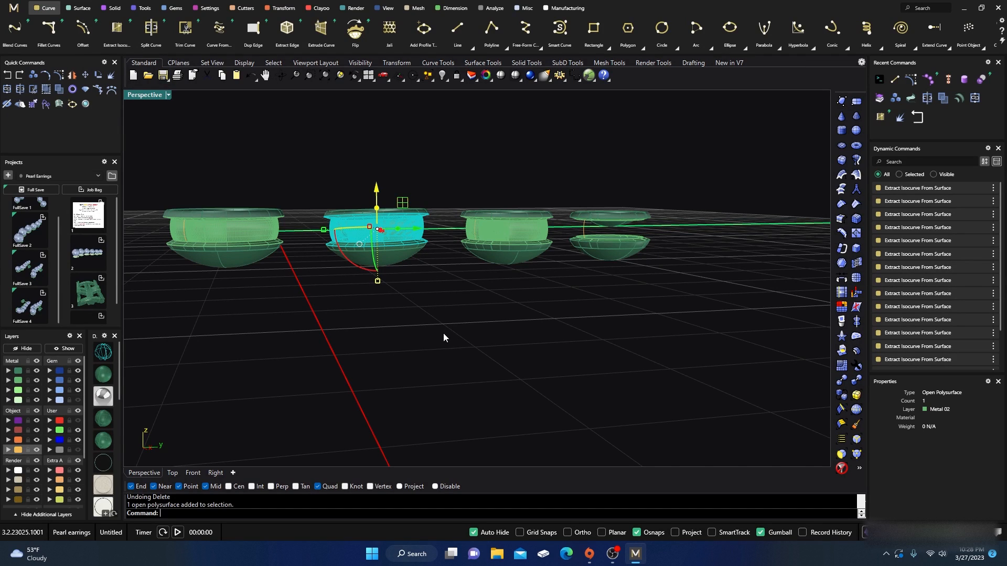
pyautogui.write('What')
pyautogui.press('Return')
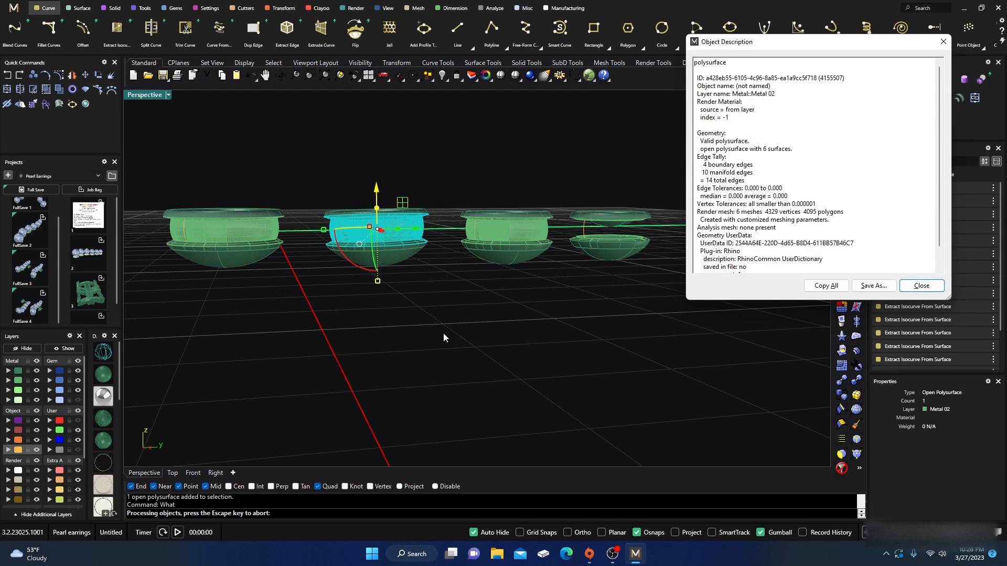
pyautogui.press('Return')
pyautogui.click(427, 155)
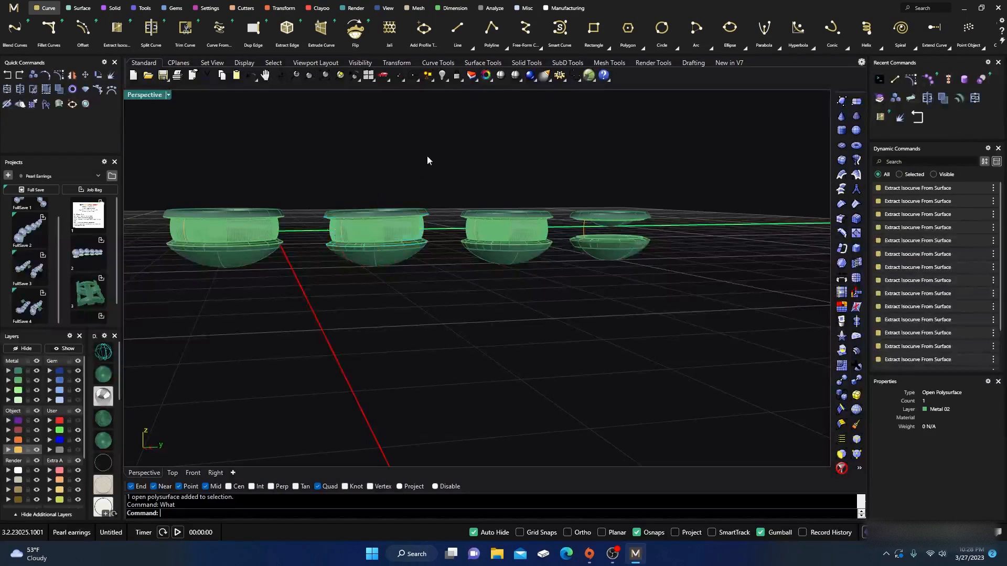
# Explode the remaining joined band polysurfaces on the Metal 02 layer into separate surfaces
pyautogui.scroll(9, 476, 222)
pyautogui.click(502, 244)
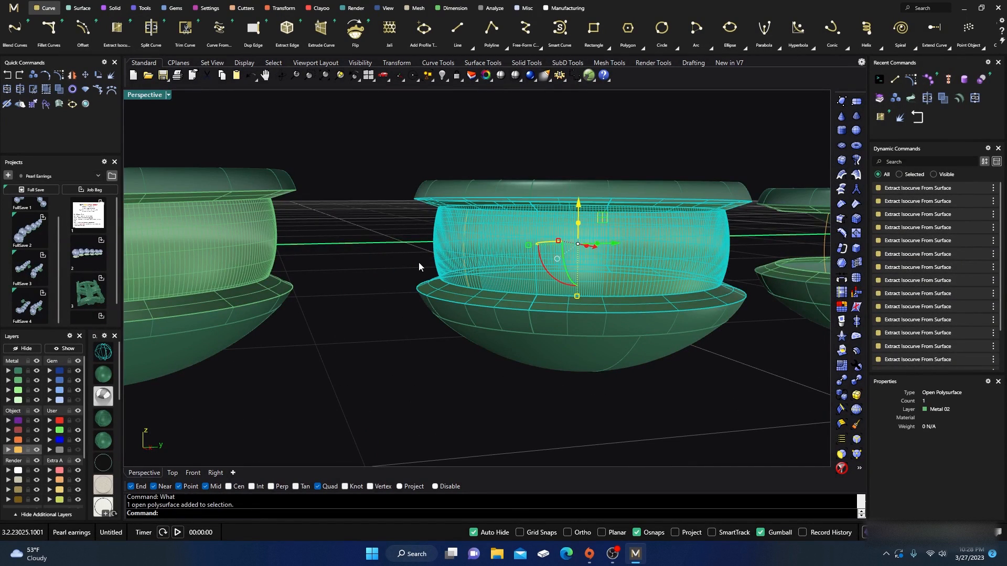
pyautogui.moveTo(418, 262); pyautogui.dragTo(565, 262, button='right')
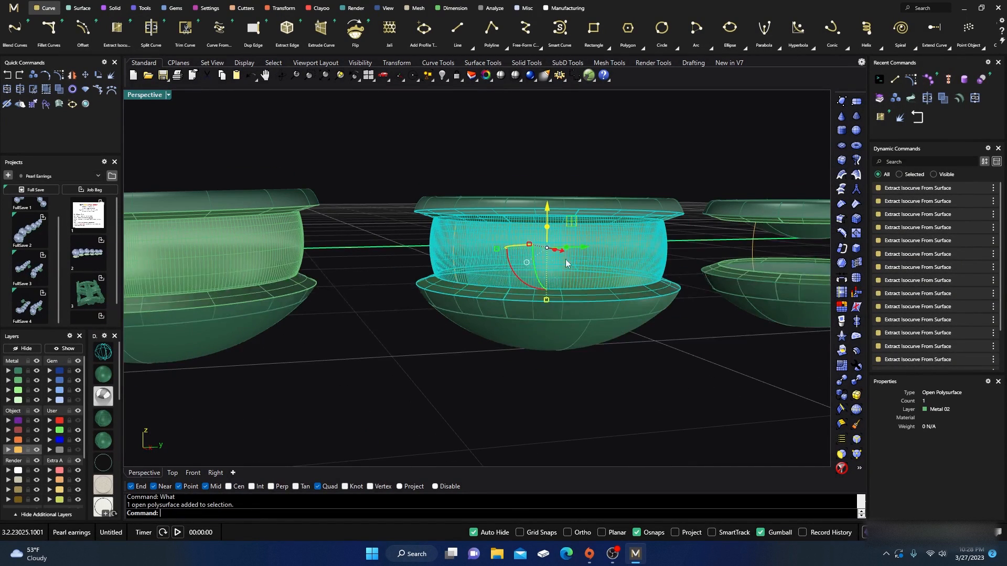
pyautogui.click(391, 153)
pyautogui.scroll(-5, 414, 181)
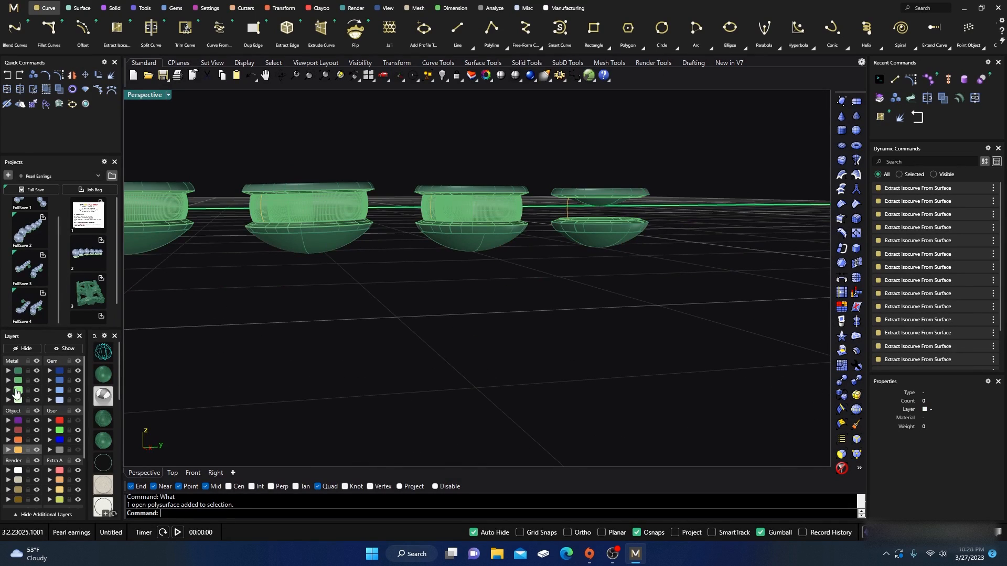
pyautogui.click(18, 381)
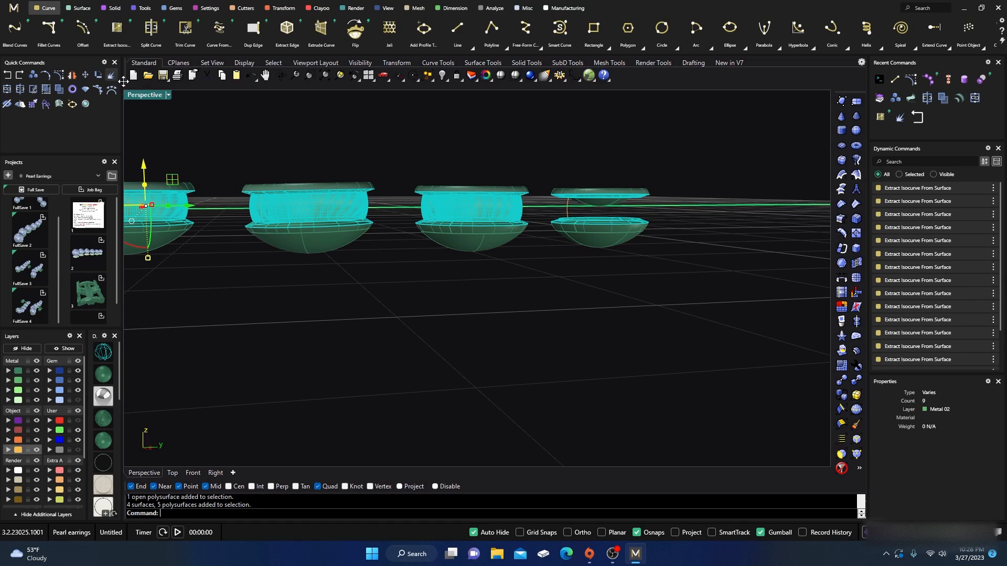
pyautogui.press('Escape')
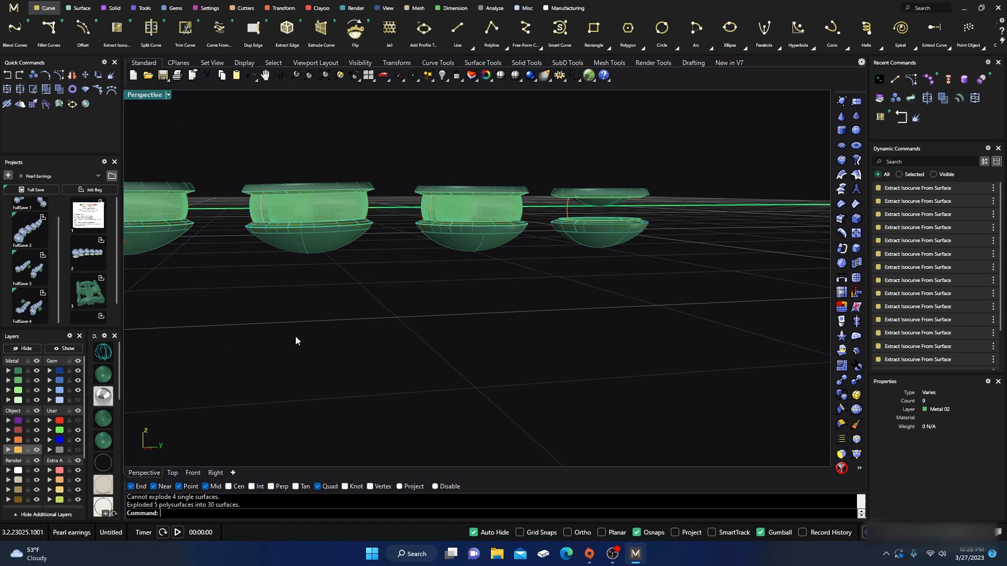
# Delete both curved band surfaces of the fifth cup, next to the smallest one, keeping its isocurve
pyautogui.scroll(4, 458, 204)
pyautogui.click(458, 202)
pyautogui.press('Delete')
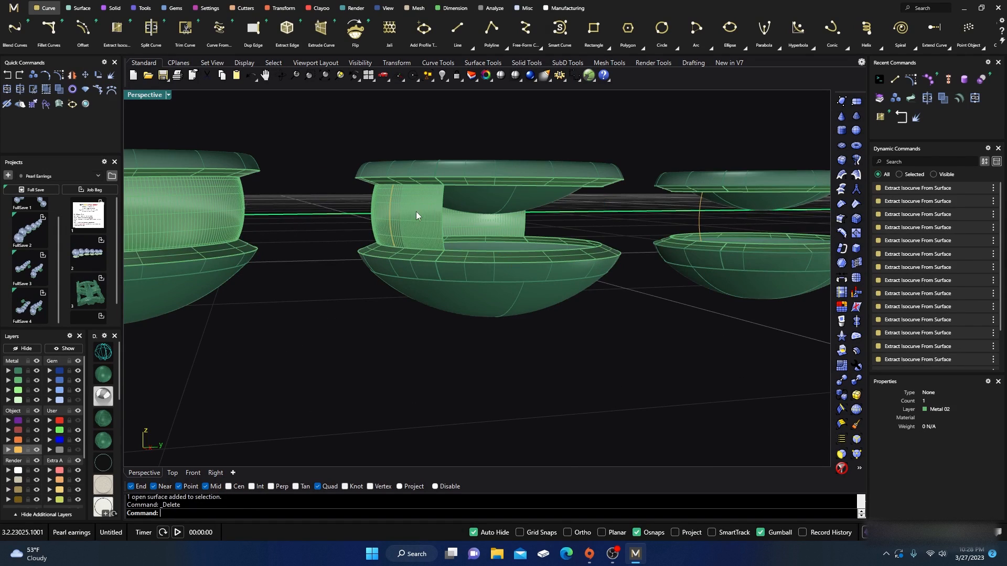
pyautogui.click(416, 211)
pyautogui.press('Delete')
# Delete both curved band surfaces of the fourth-largest cup, keeping its isocurve
pyautogui.scroll(-5, 495, 248)
pyautogui.scroll(3, 367, 241)
pyautogui.click(372, 225)
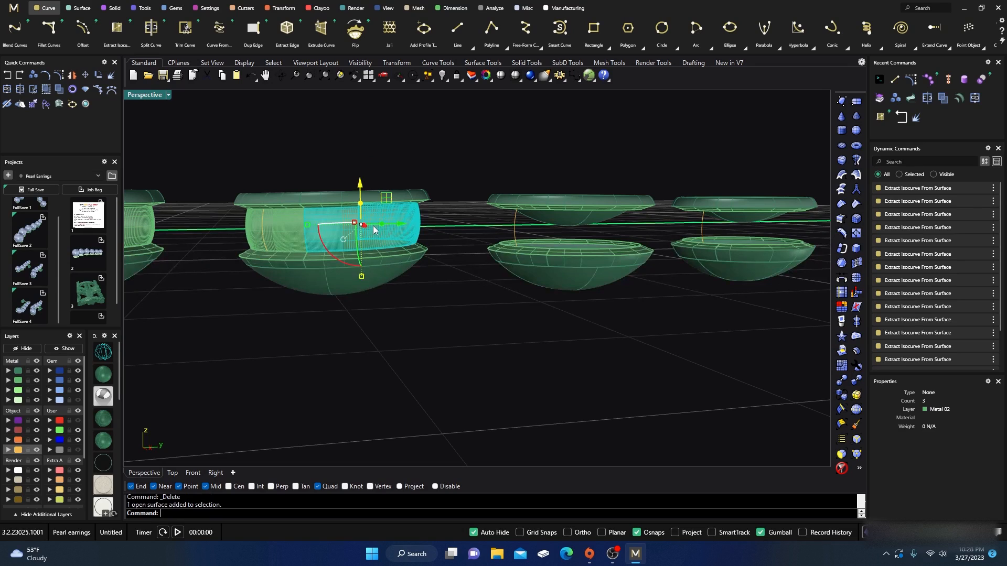
pyautogui.press('Delete')
pyautogui.click(297, 228)
pyautogui.press('Delete')
# Delete both curved band surfaces of the third-largest cup, keeping its isocurve
pyautogui.scroll(-3, 414, 268)
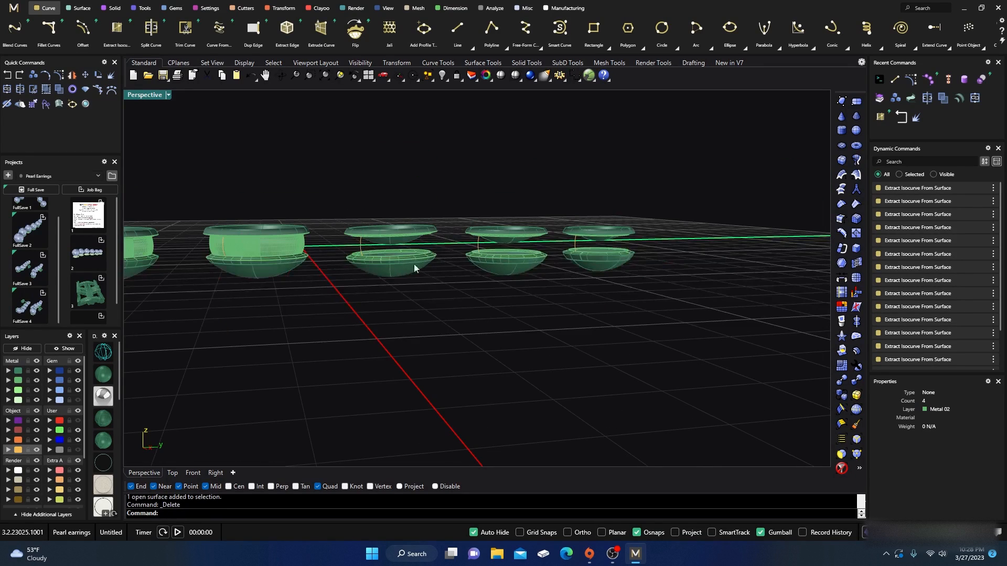
pyautogui.click(286, 248)
pyautogui.press('Delete')
pyautogui.click(235, 249)
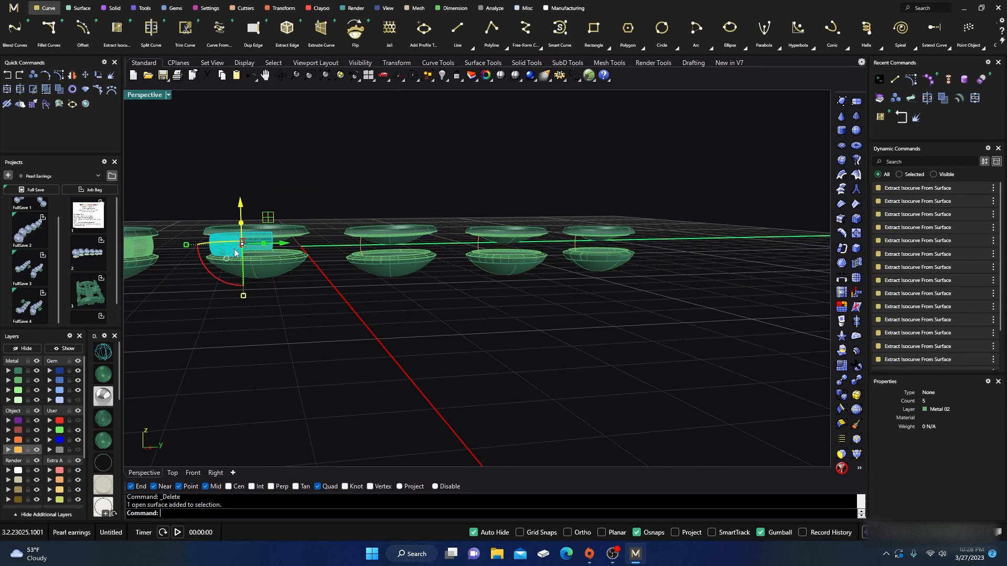
pyautogui.press('Delete')
# Delete both curved band surfaces of the second-largest cup, keeping its isocurve
pyautogui.scroll(-7, 379, 285)
pyautogui.scroll(9, 261, 275)
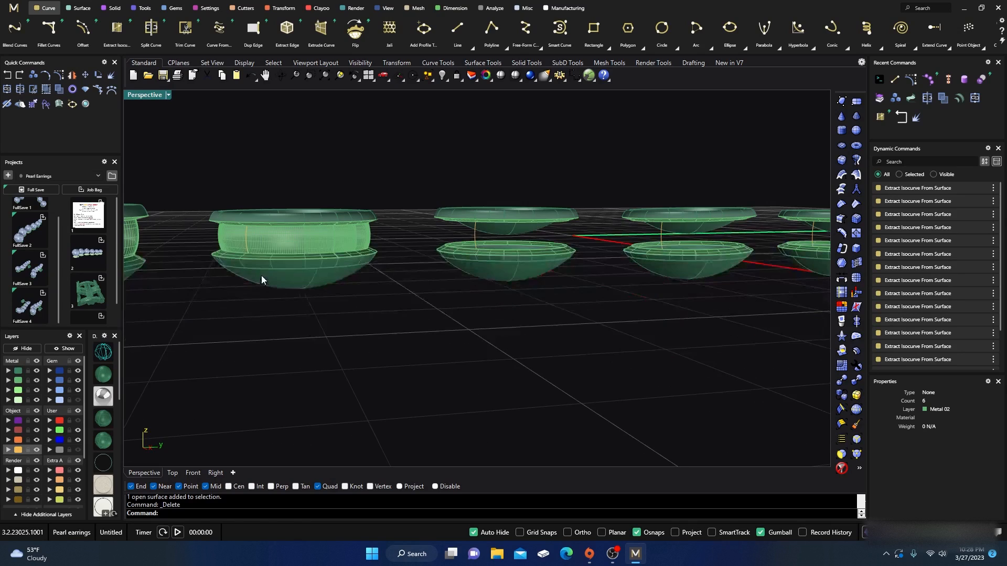
pyautogui.click(266, 238)
pyautogui.press('Delete')
pyautogui.click(357, 237)
pyautogui.press('Delete')
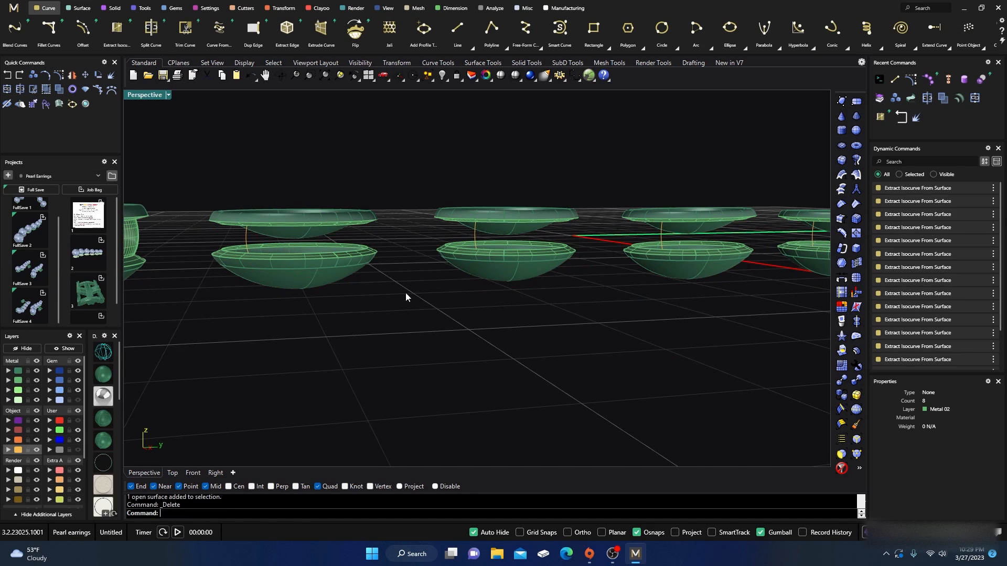
# Delete both curved band surfaces of the largest cup, keeping its isocurve
pyautogui.scroll(-7, 405, 291)
pyautogui.scroll(9, 281, 273)
pyautogui.press('Delete')
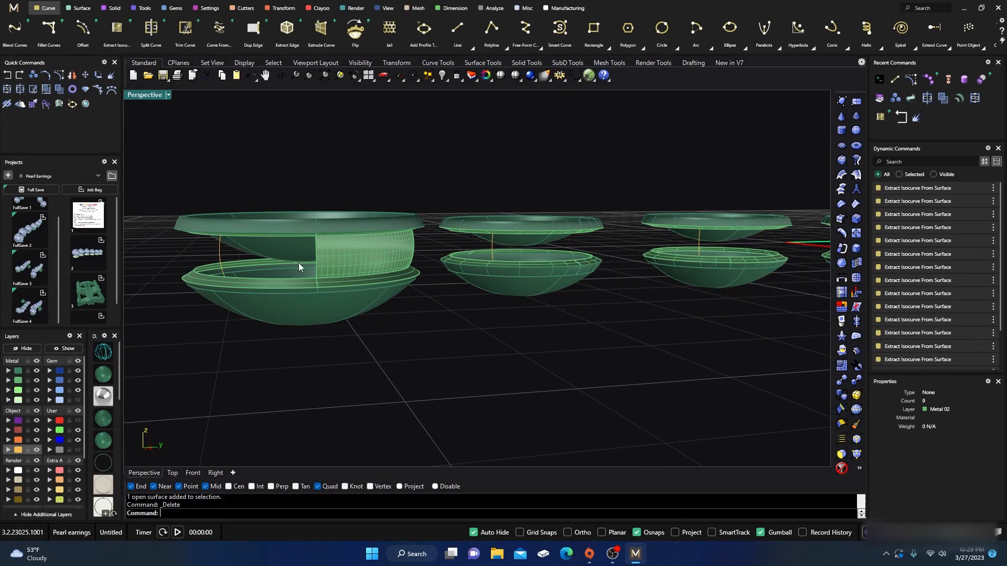
pyautogui.click(298, 263)
pyautogui.press('Delete')
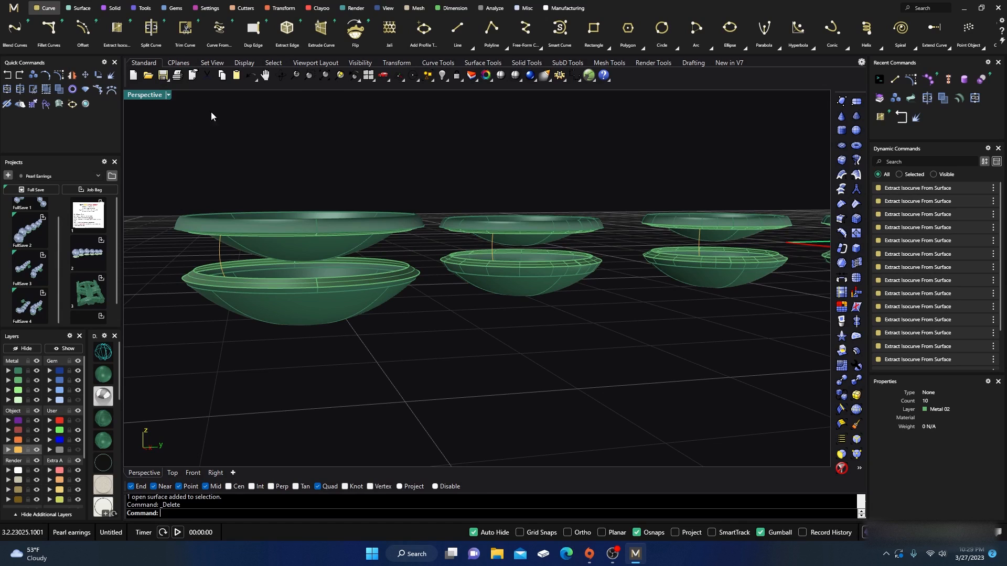
# Start Duplicate Edge and select the inner edge halves above and below the largest cup's open band
pyautogui.scroll(-5, 911, 43)
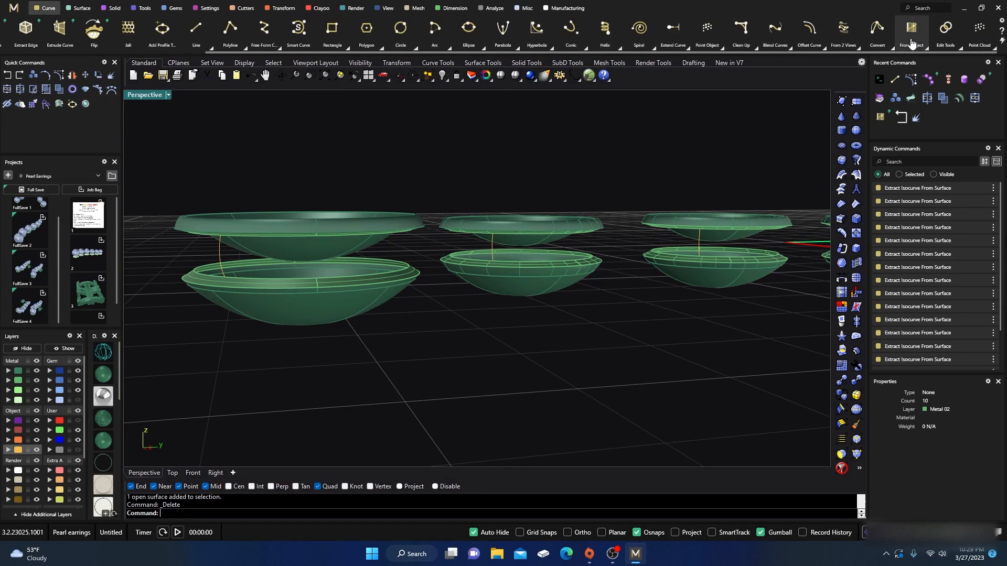
pyautogui.click(925, 47)
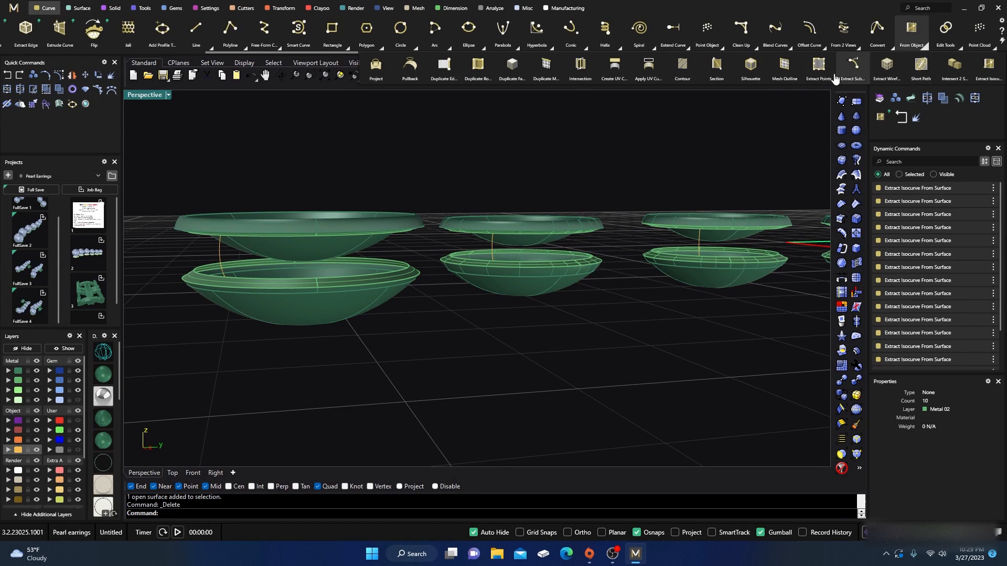
pyautogui.click(445, 65)
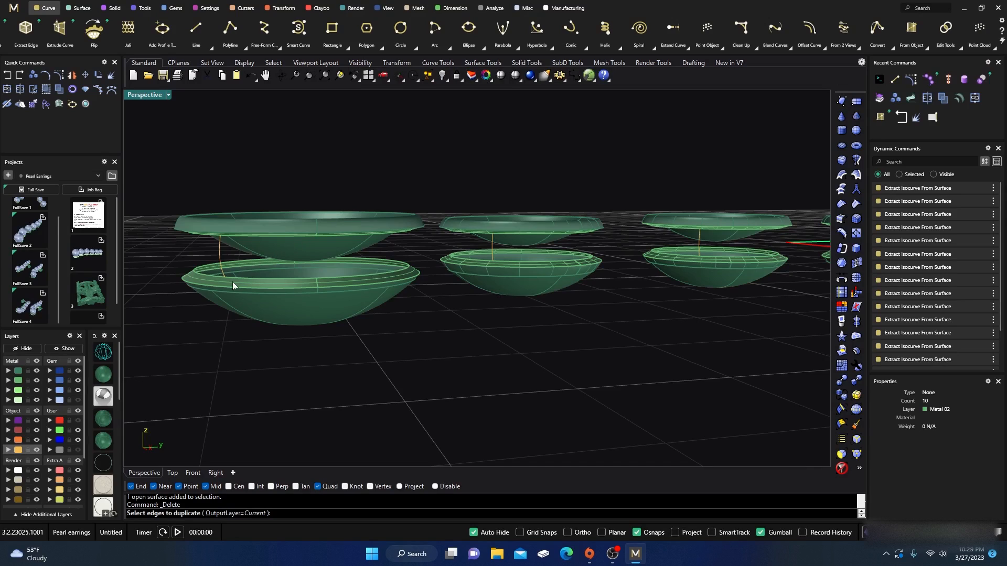
pyautogui.moveTo(234, 285); pyautogui.dragTo(222, 281, button='right')
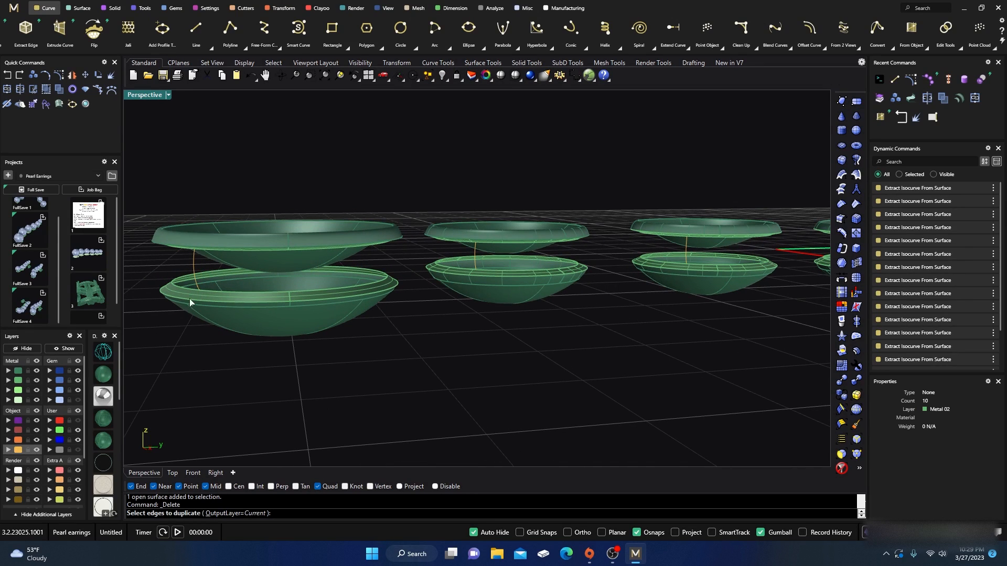
pyautogui.click(208, 274)
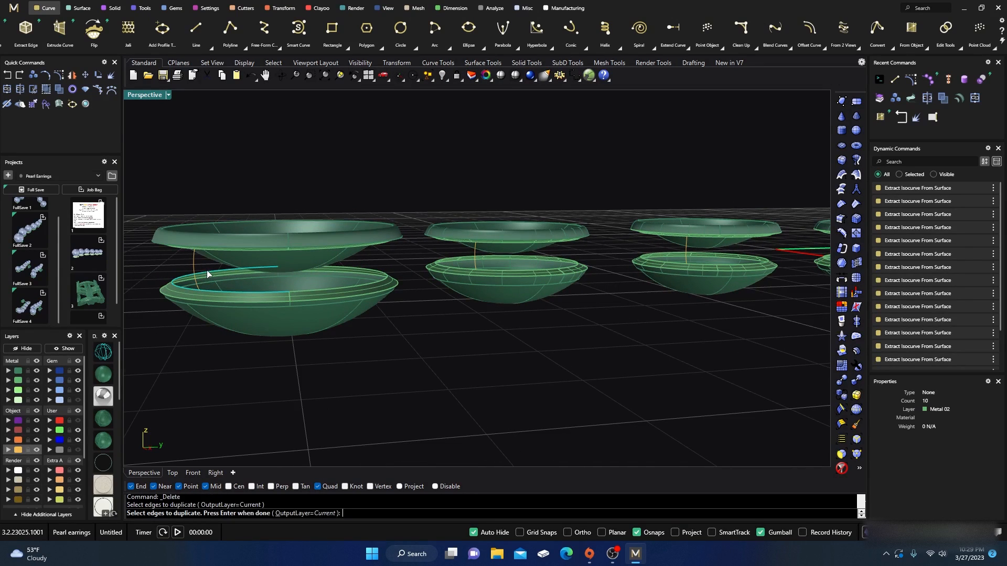
pyautogui.click(310, 290)
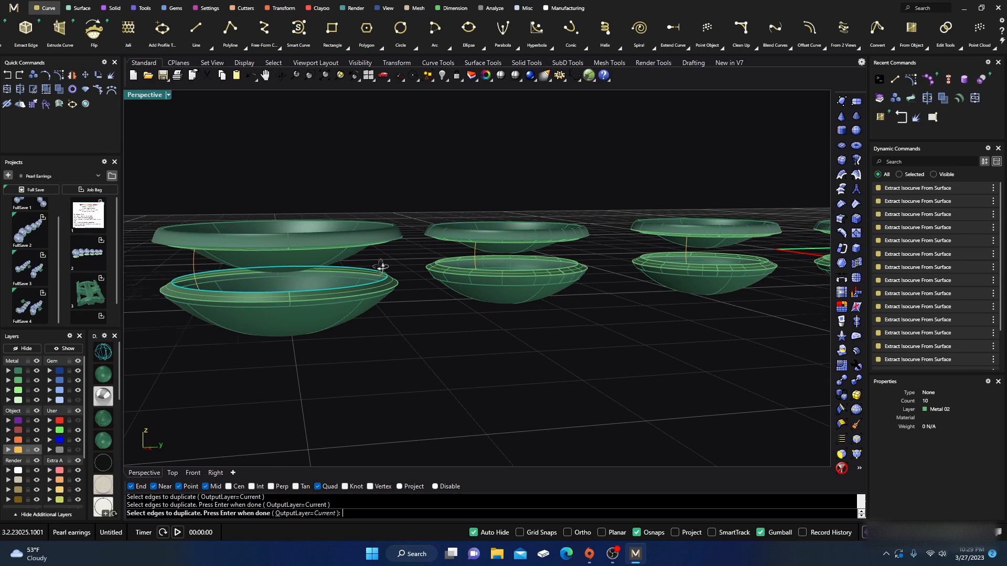
pyautogui.moveTo(382, 268); pyautogui.dragTo(391, 225, button='right')
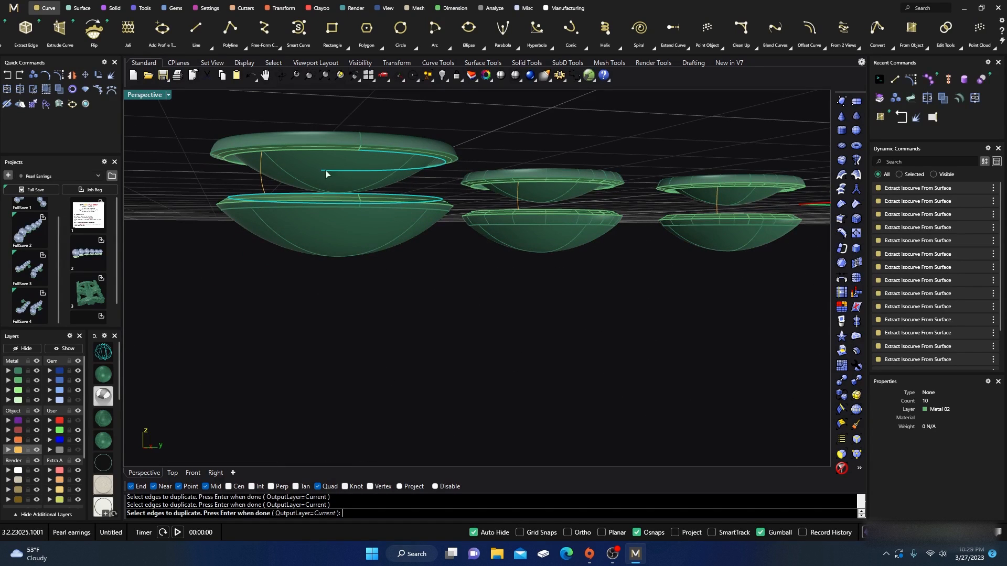
pyautogui.click(237, 166)
# Add the inner edge halves above and below the second-largest cup's open band to the edges being duplicated
pyautogui.moveTo(360, 247); pyautogui.dragTo(337, 288, button='right')
pyautogui.scroll(5, 352, 302)
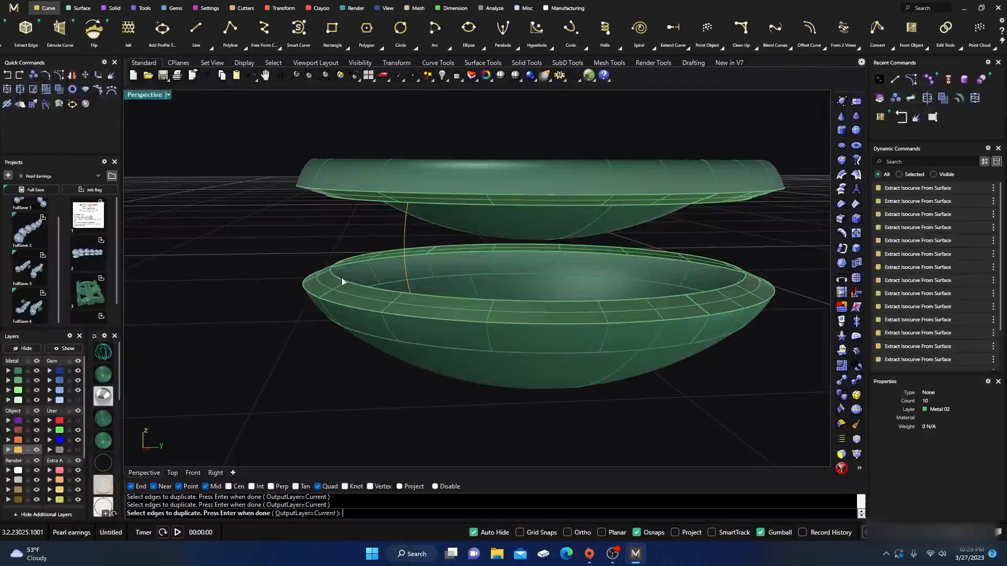
pyautogui.click(341, 278)
pyautogui.click(341, 204)
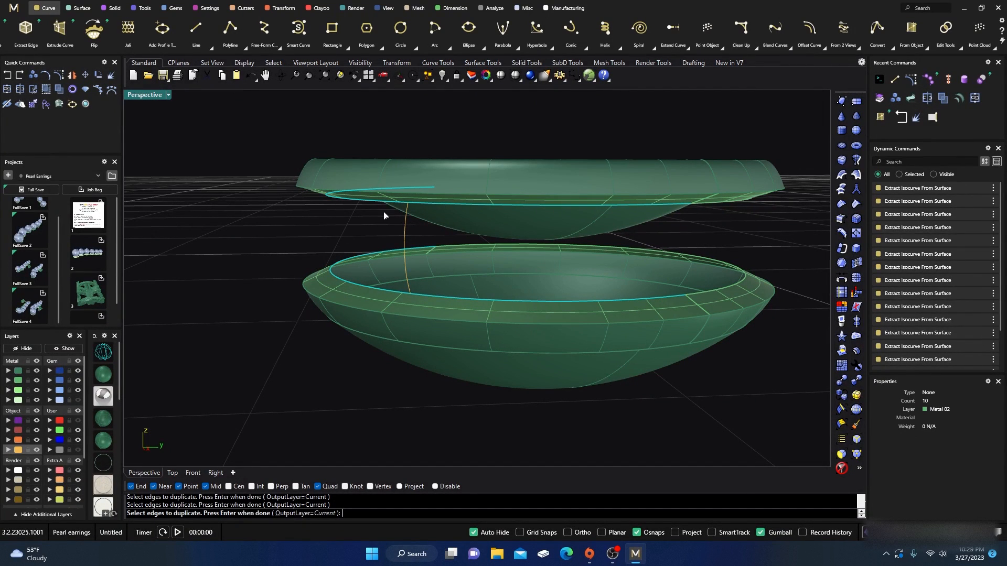
pyautogui.click(744, 204)
# Add the inner edge halves above and below the third-largest cup's open band to the edges being duplicated
pyautogui.scroll(-5, 258, 267)
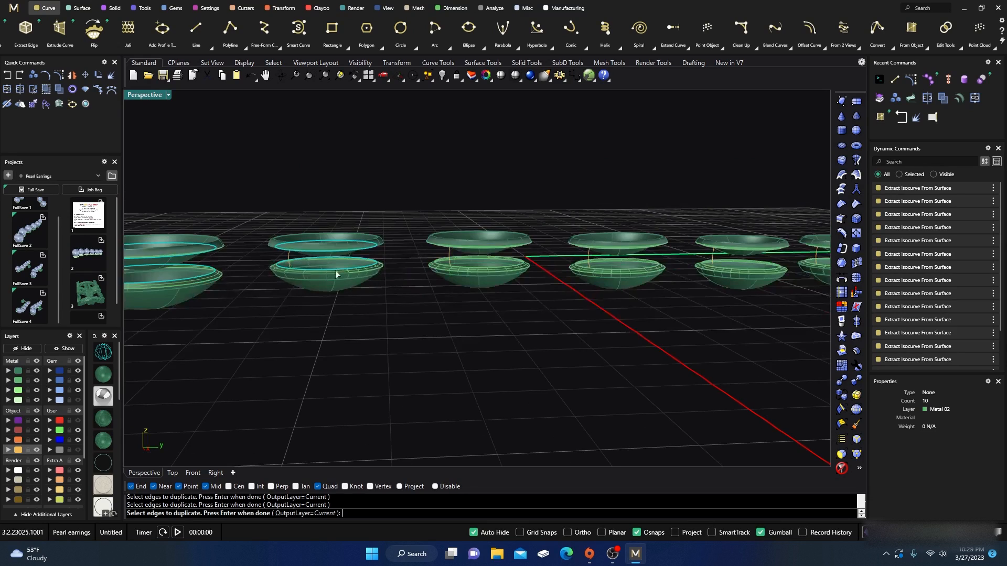
pyautogui.scroll(8, 461, 255)
pyautogui.click(225, 156)
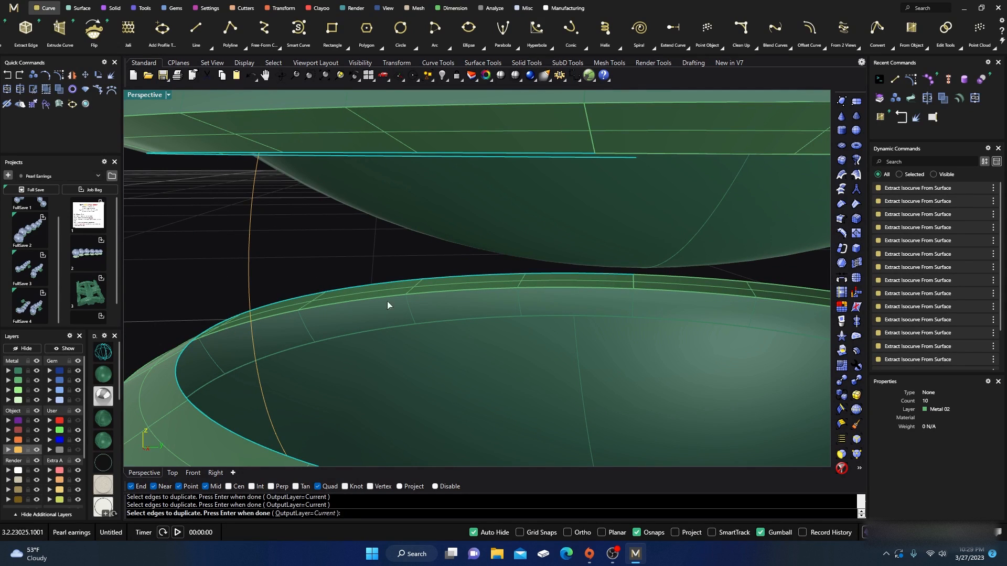
pyautogui.click(711, 279)
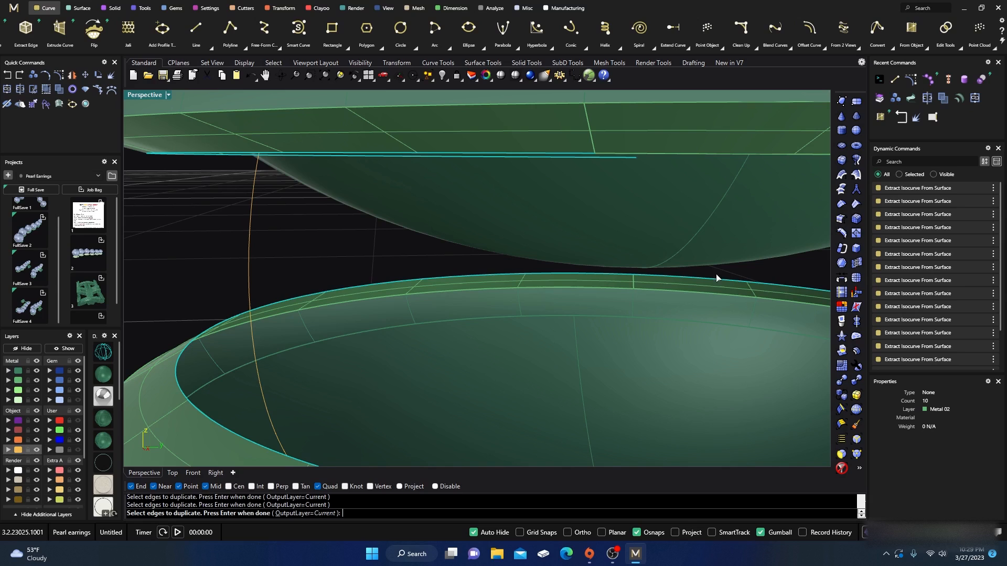
pyautogui.click(706, 156)
# Add the inner edge halves above and below the fourth-largest cup's open band to the edges being duplicated
pyautogui.scroll(-8, 407, 232)
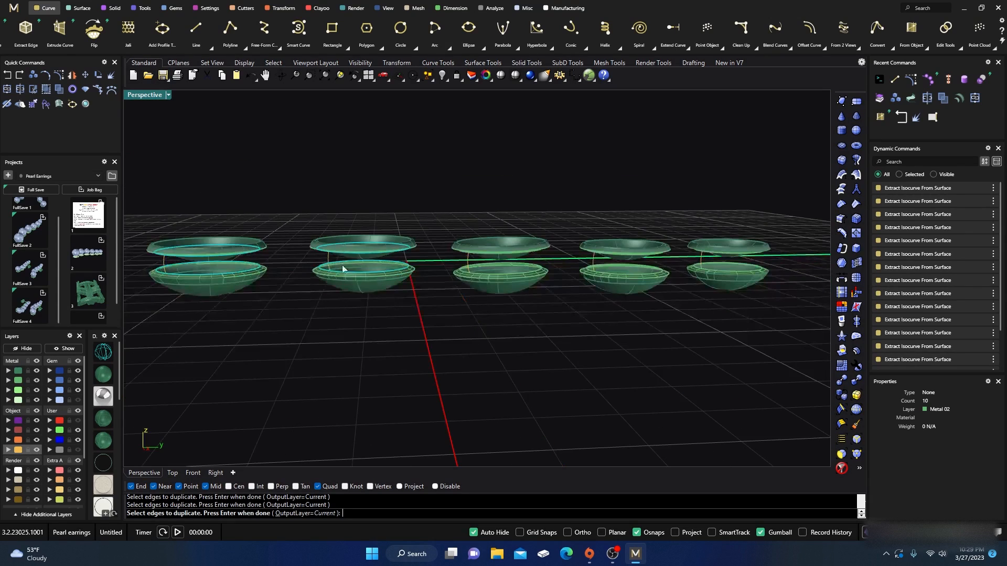
pyautogui.scroll(8, 507, 285)
pyautogui.scroll(5, 603, 208)
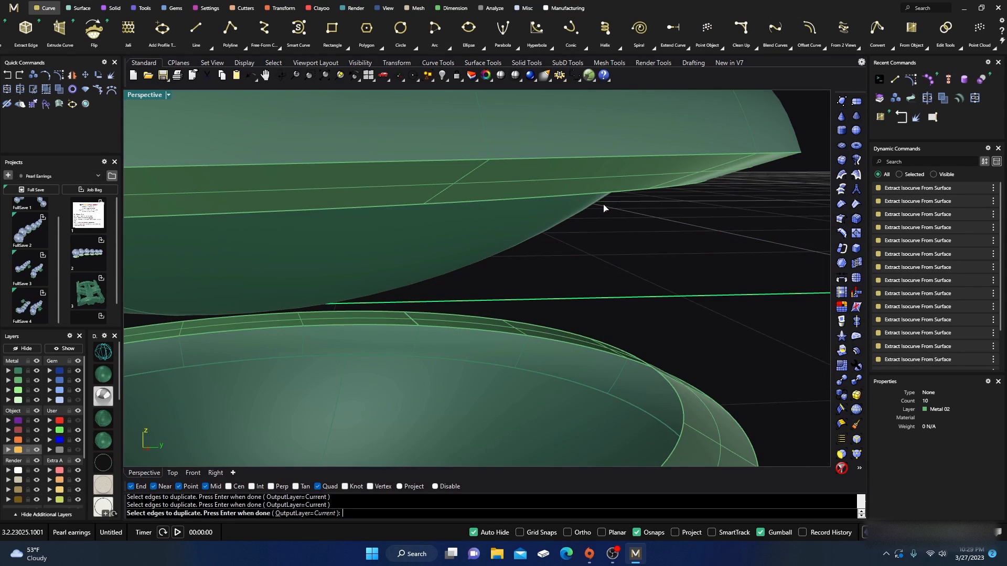
pyautogui.click(671, 191)
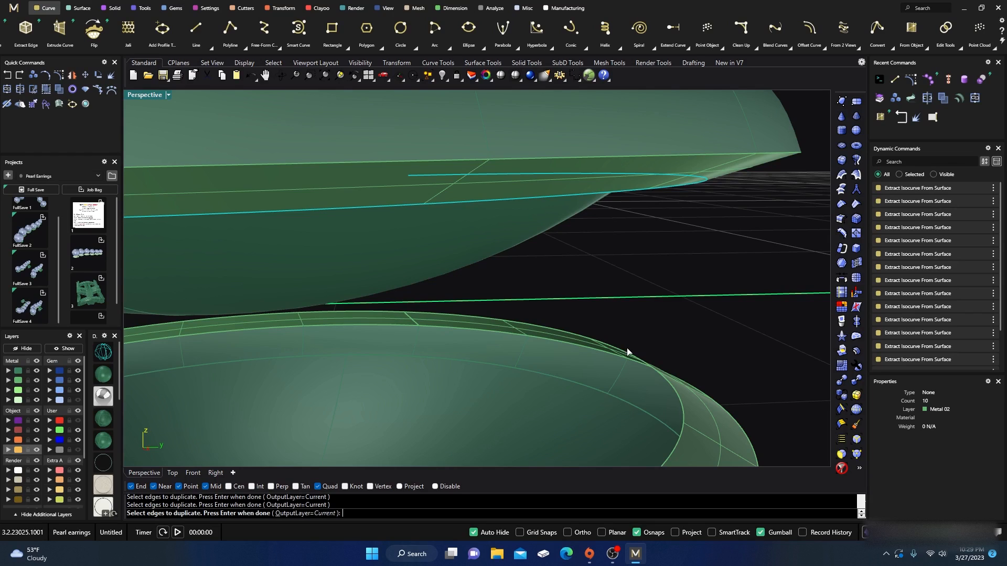
pyautogui.click(274, 328)
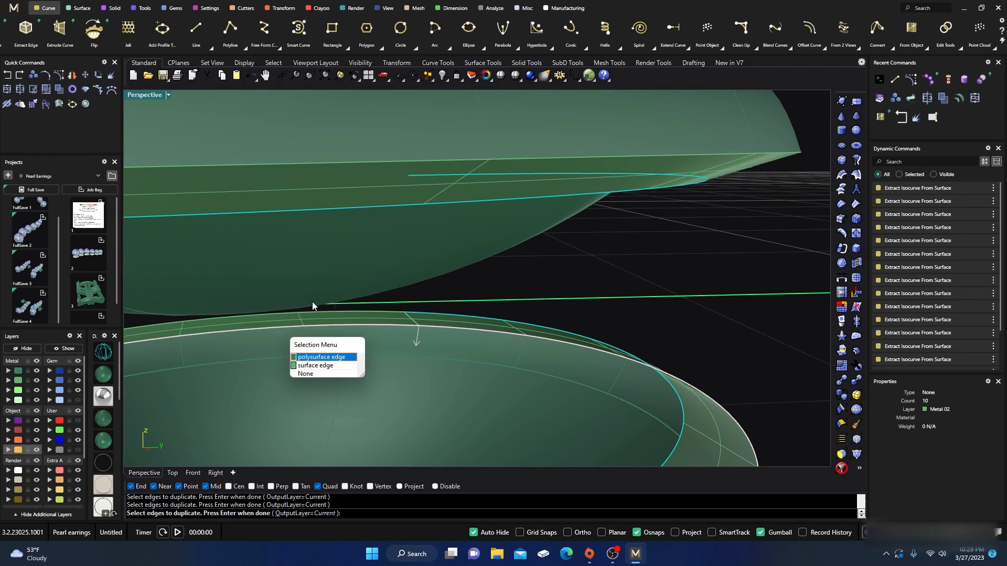
pyautogui.click(306, 357)
pyautogui.scroll(-7, 454, 295)
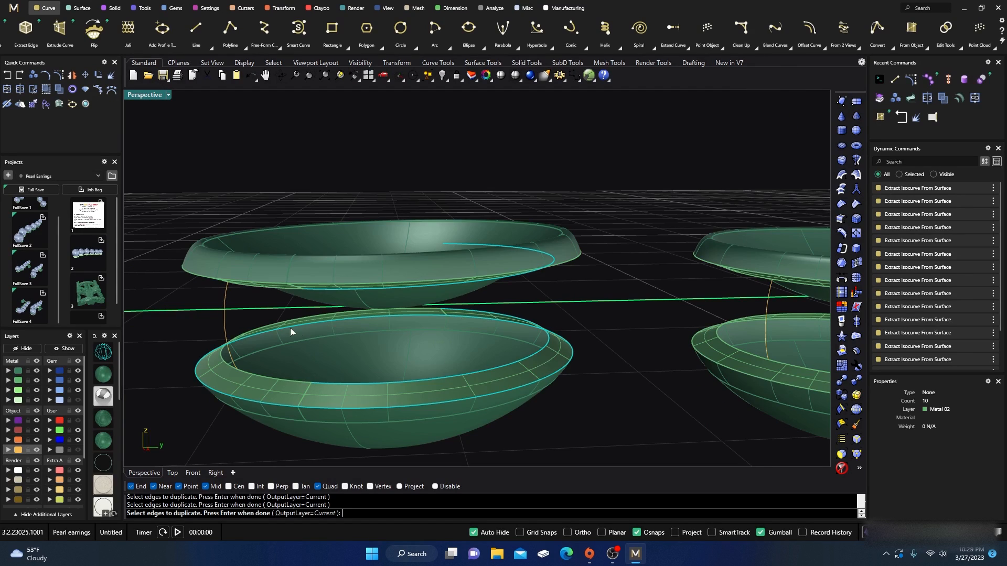
pyautogui.moveTo(283, 329)
pyautogui.mouseDown(button='right')
pyautogui.moveTo(288, 319)
pyautogui.moveTo(288, 329)
pyautogui.mouseUp(button='right')
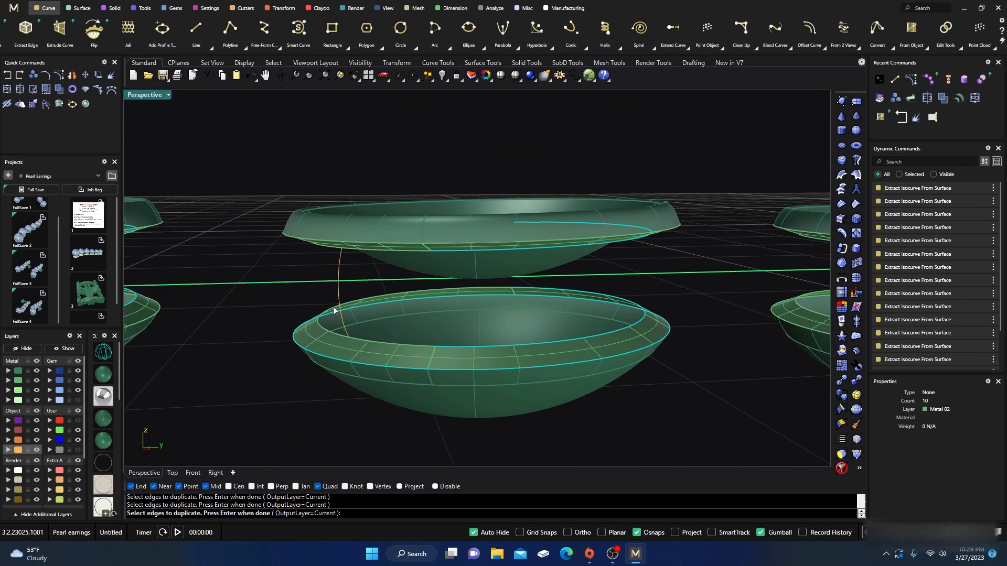
pyautogui.scroll(-5, 255, 304)
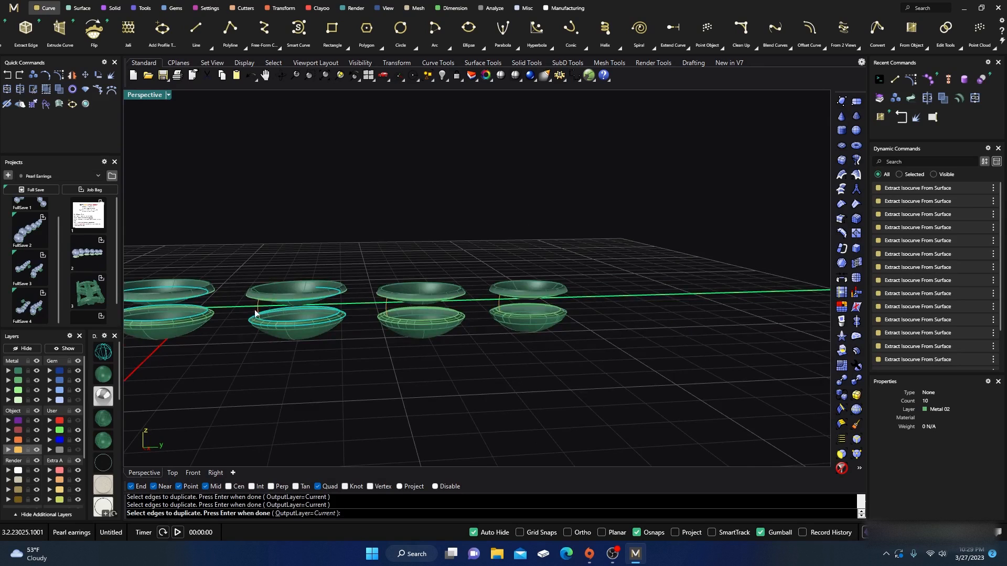
pyautogui.scroll(5, 256, 314)
pyautogui.moveTo(287, 316); pyautogui.dragTo(298, 304, button='right')
pyautogui.scroll(8, 309, 279)
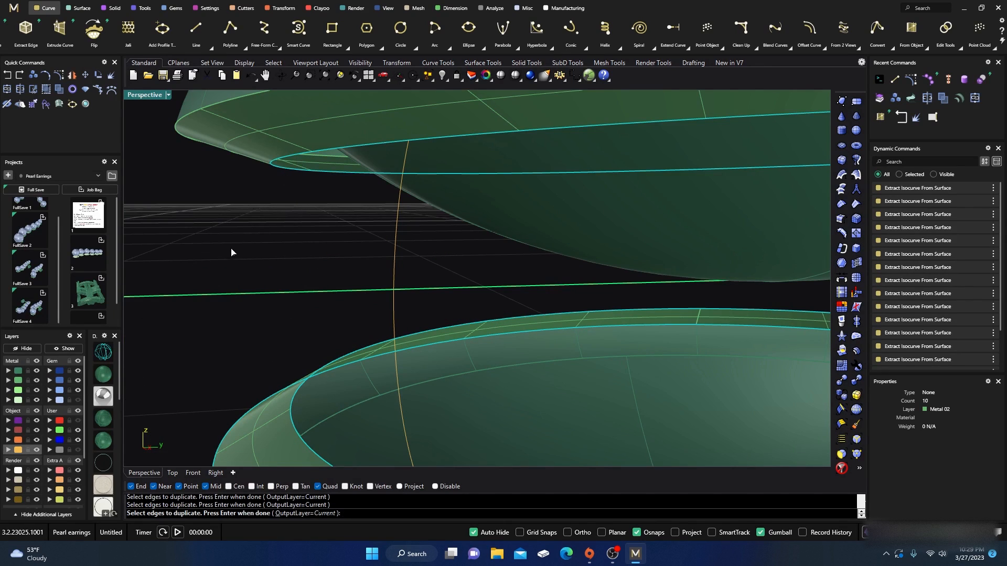
# Add the inner edge halves above and below the fifth-largest cup's open band to the edges being duplicated
pyautogui.scroll(-5, 231, 251)
pyautogui.scroll(3, 373, 253)
pyautogui.scroll(4, 373, 297)
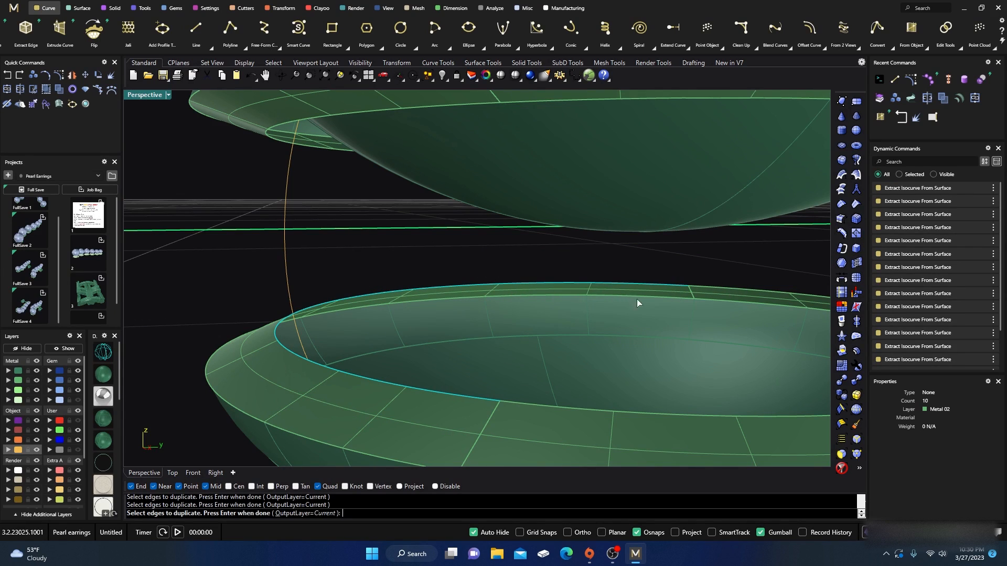
pyautogui.scroll(3, 613, 297)
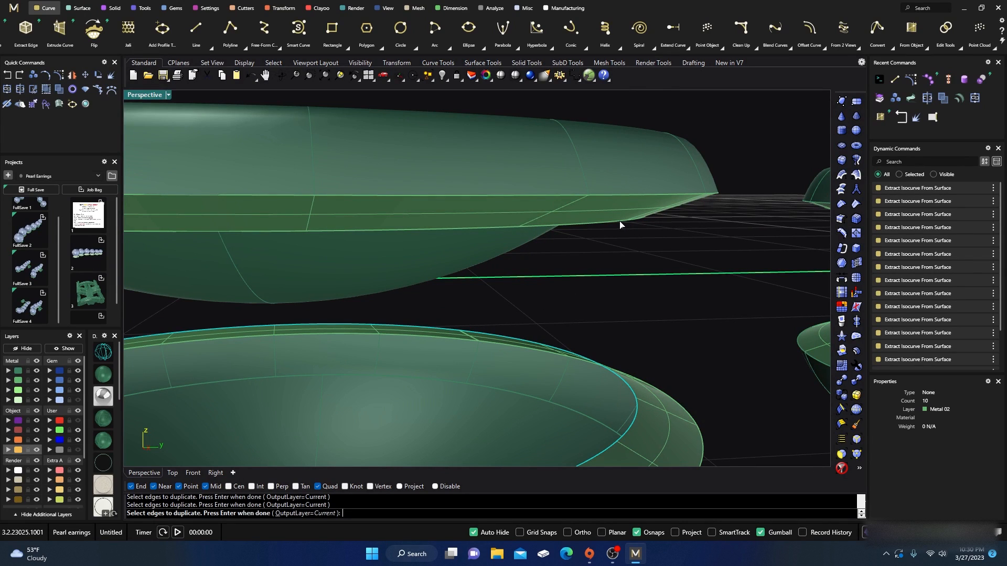
pyautogui.scroll(-5, 664, 272)
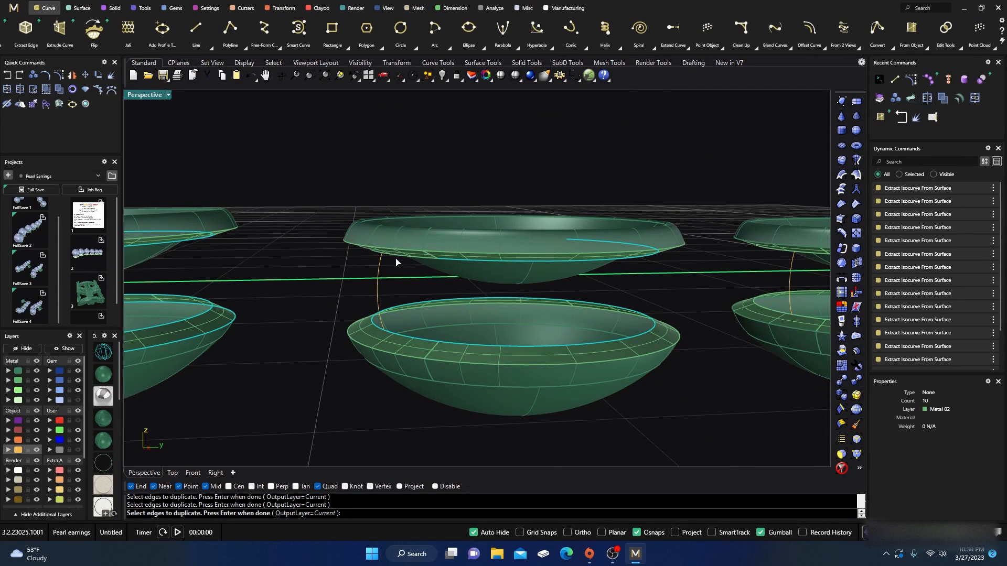
# Add the inner edge halves above and below the smallest cup's open band to the edges being duplicated
pyautogui.scroll(-5, 335, 307)
pyautogui.scroll(6, 515, 293)
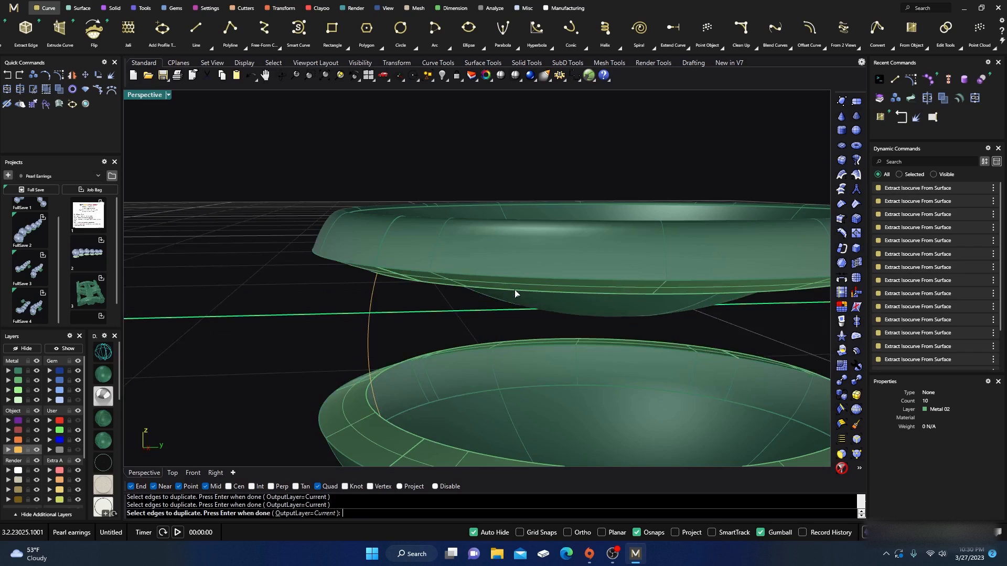
pyautogui.click(420, 287)
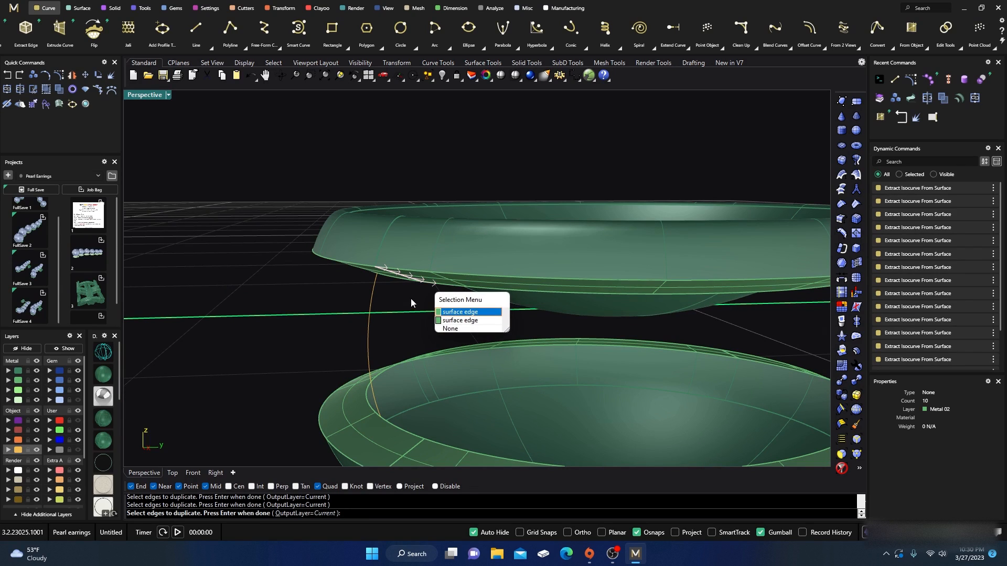
pyautogui.click(449, 329)
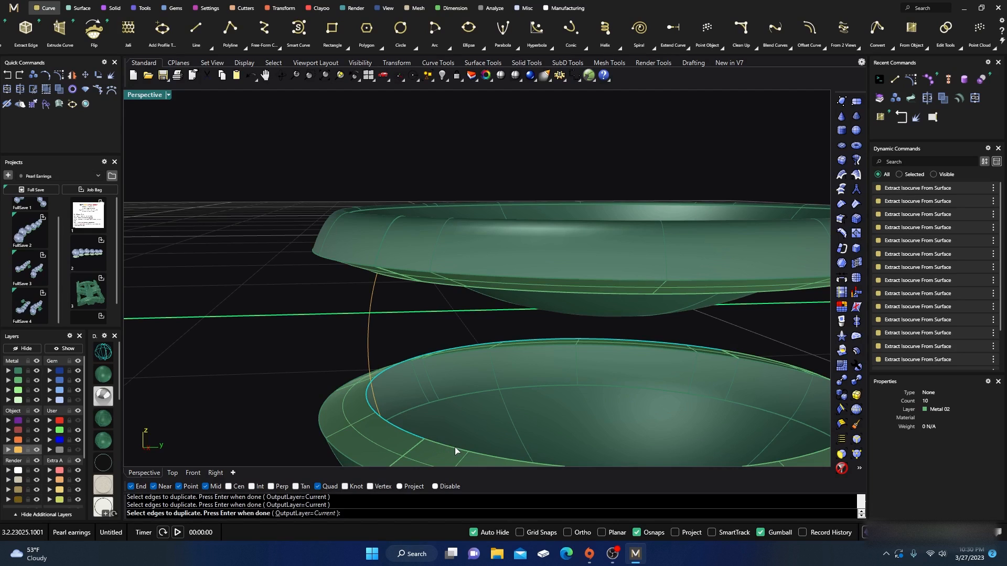
pyautogui.scroll(-2, 449, 309)
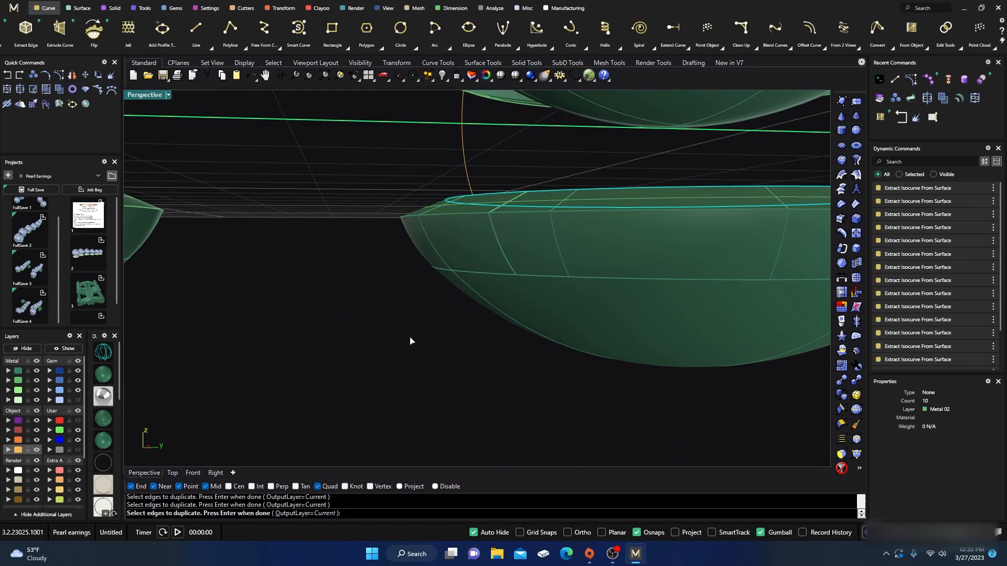
pyautogui.scroll(-2, 458, 274)
pyautogui.scroll(3, 460, 217)
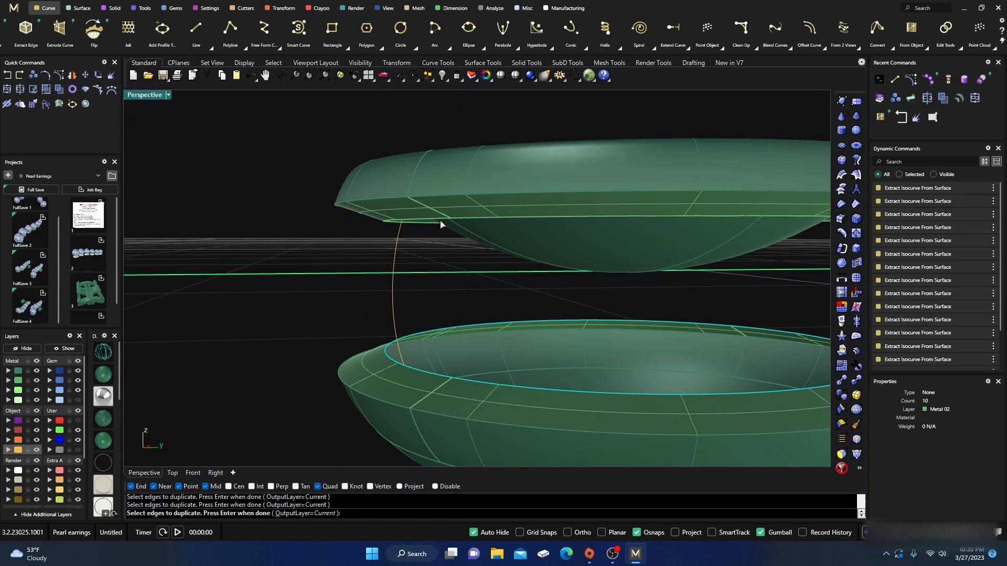
pyautogui.click(441, 224)
pyautogui.click(760, 216)
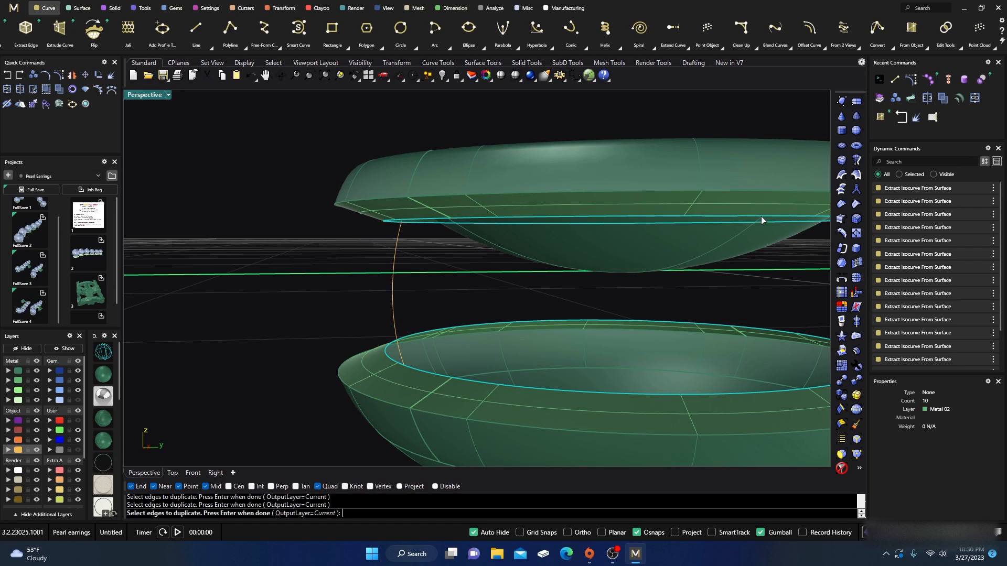
# Complete the edge duplication and join the duplicated edge halves into closed curves
pyautogui.press('Return')
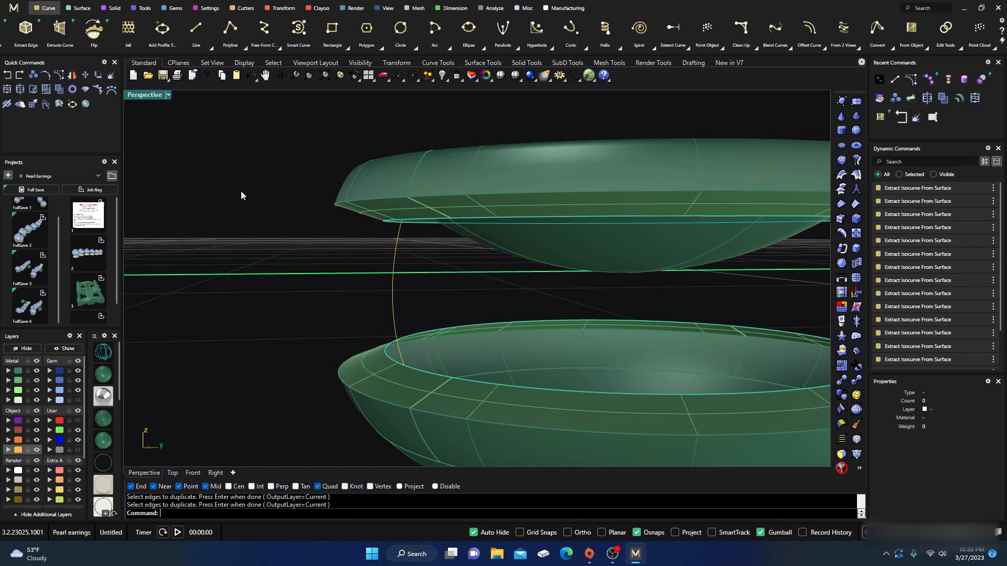
pyautogui.click(7, 89)
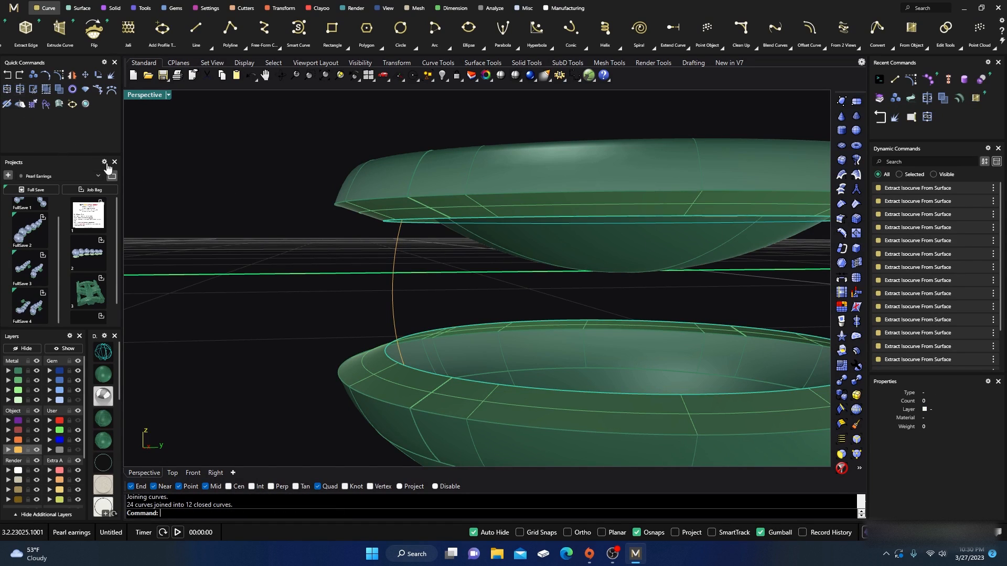
# Start Sweep 2 and hide the first two metal layers to isolate the rail circles and profile curves
pyautogui.scroll(-8, 366, 292)
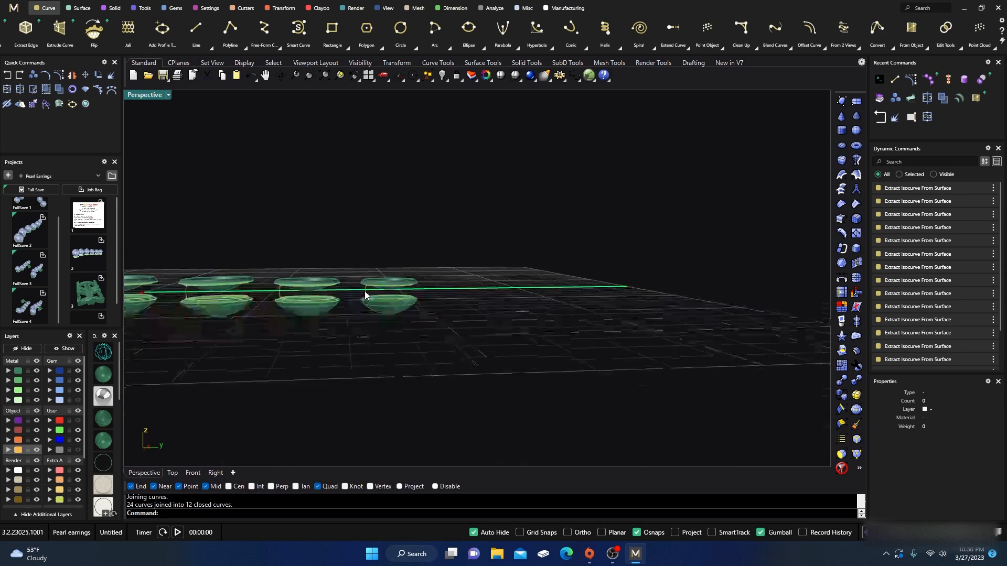
pyautogui.moveTo(346, 320); pyautogui.dragTo(294, 294, button='right')
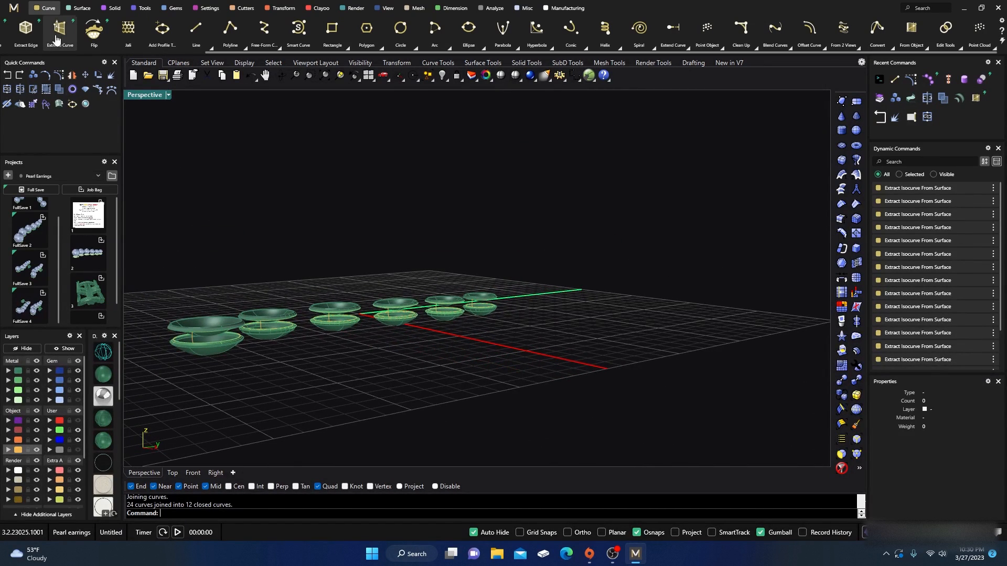
pyautogui.click(78, 8)
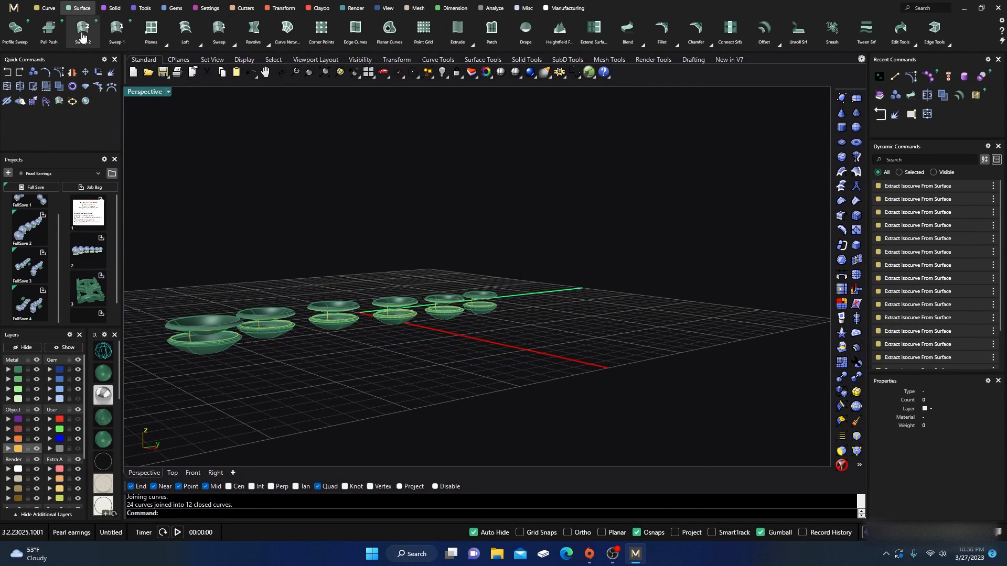
pyautogui.click(86, 36)
pyautogui.scroll(10, 180, 344)
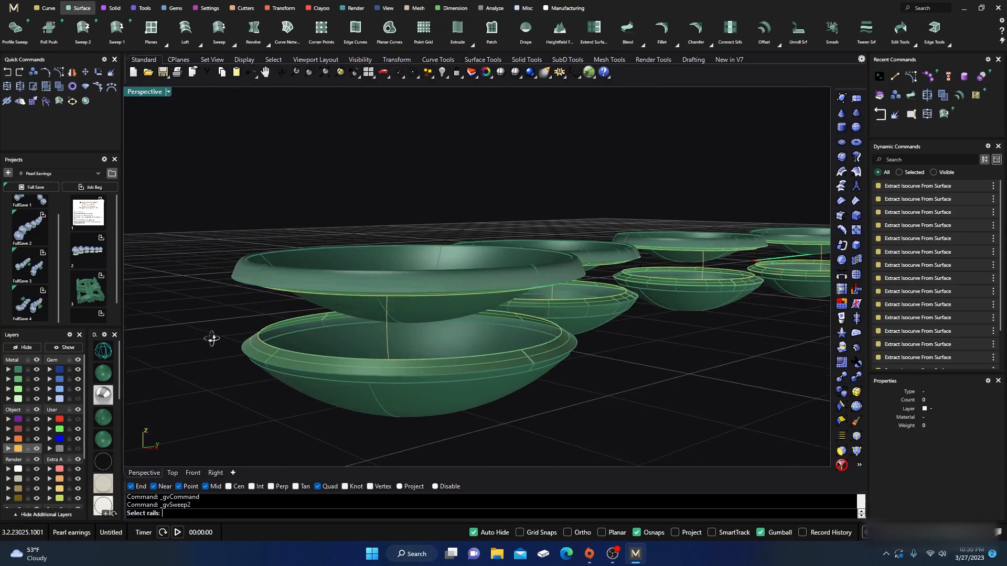
pyautogui.moveTo(215, 329); pyautogui.dragTo(209, 341, button='right')
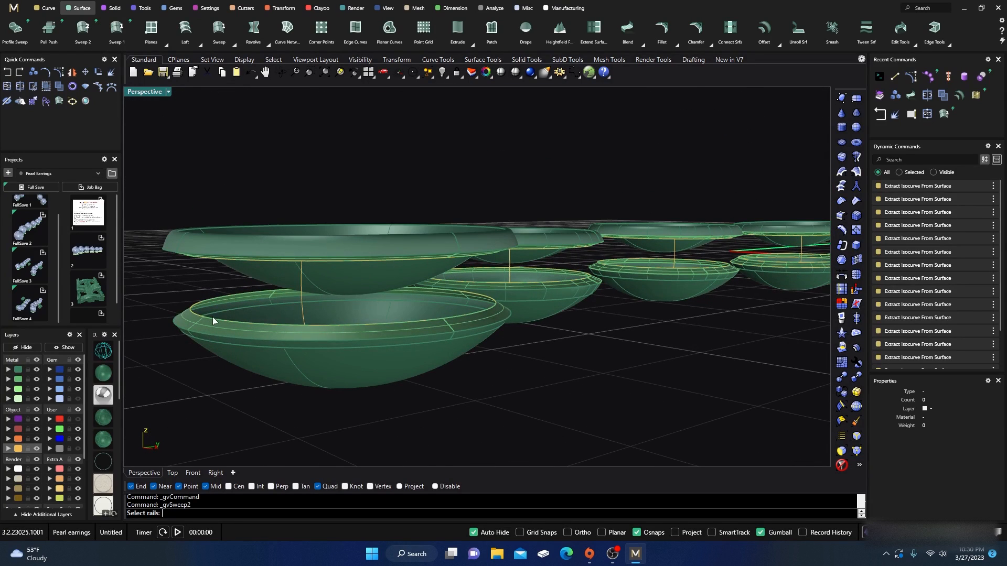
pyautogui.click(37, 370)
pyautogui.click(37, 380)
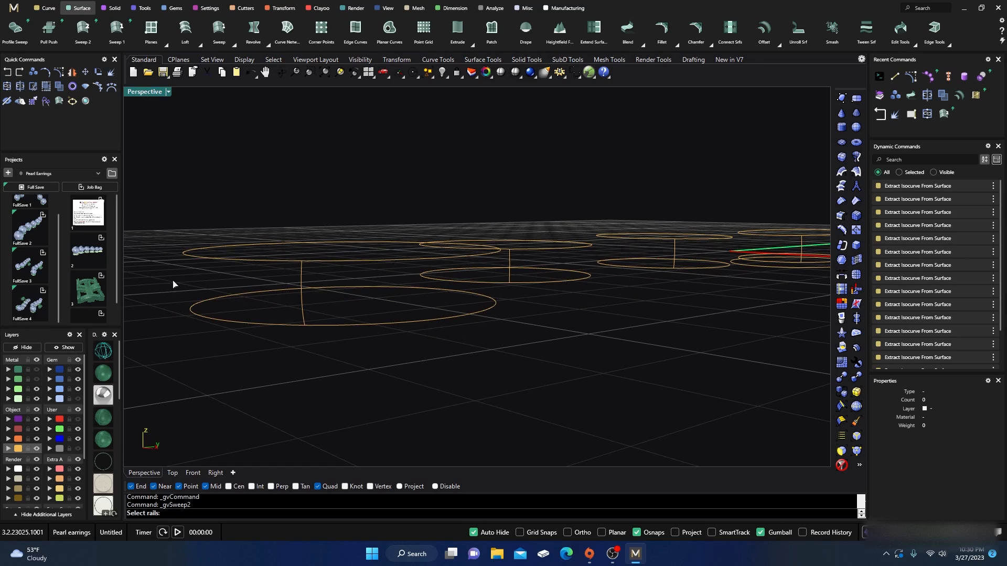
# Sweep the largest cup's vertical isocurve along its upper and lower circles to rebuild the band surface
pyautogui.click(205, 262)
pyautogui.click(224, 318)
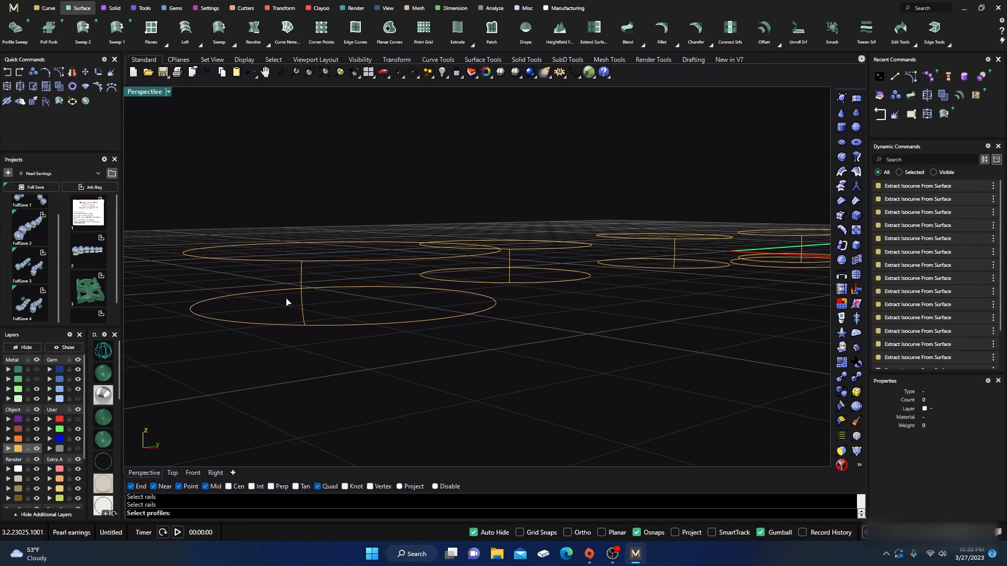
pyautogui.click(302, 308)
pyautogui.press('Return')
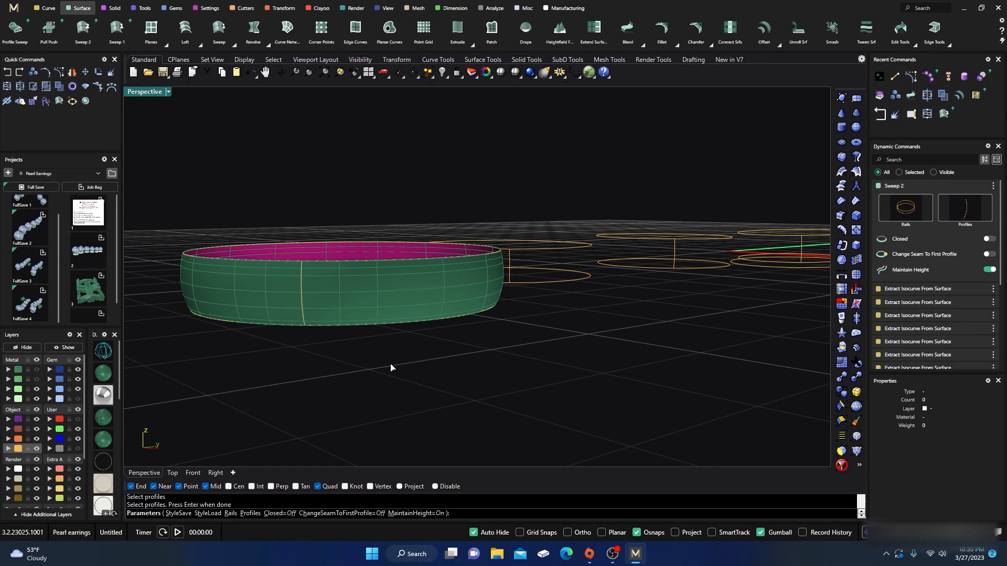
pyautogui.press('Escape')
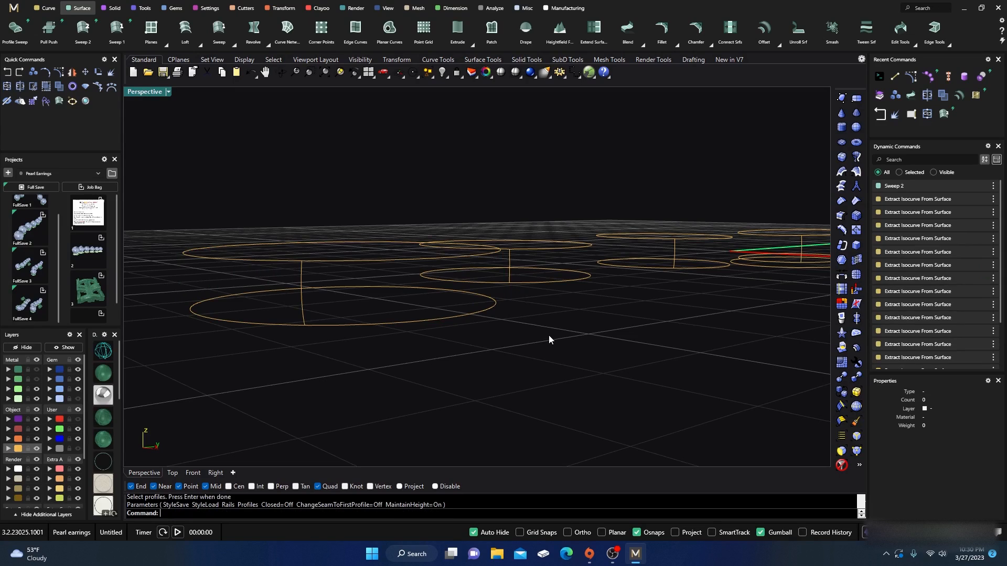
# Create a Sweep 2 band for the second-largest cup from its upper and lower circles and vertical isocurve
pyautogui.moveTo(548, 335); pyautogui.dragTo(534, 340, button='right')
pyautogui.rightClick(303, 341)
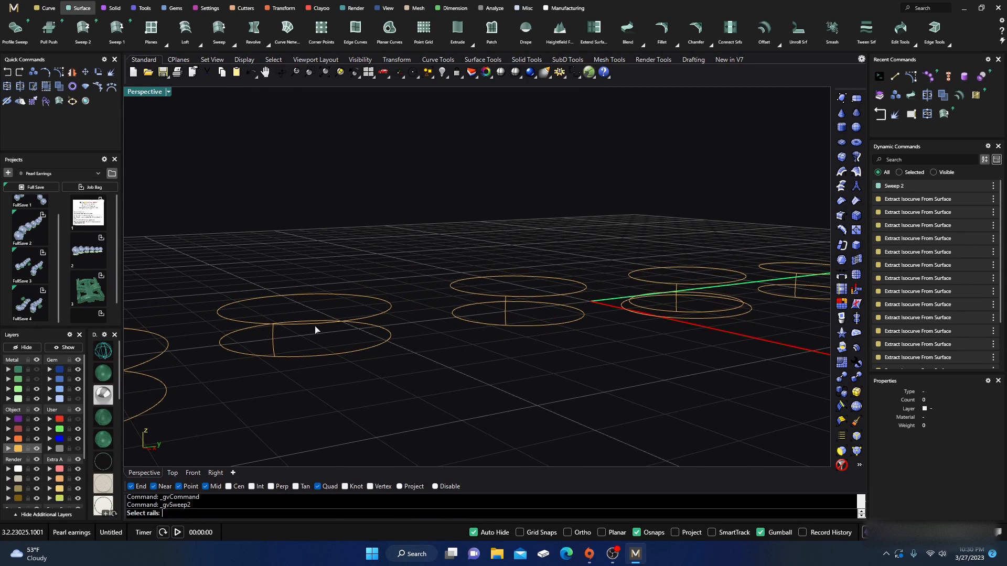
pyautogui.click(318, 323)
pyautogui.press('Return')
pyautogui.click(273, 349)
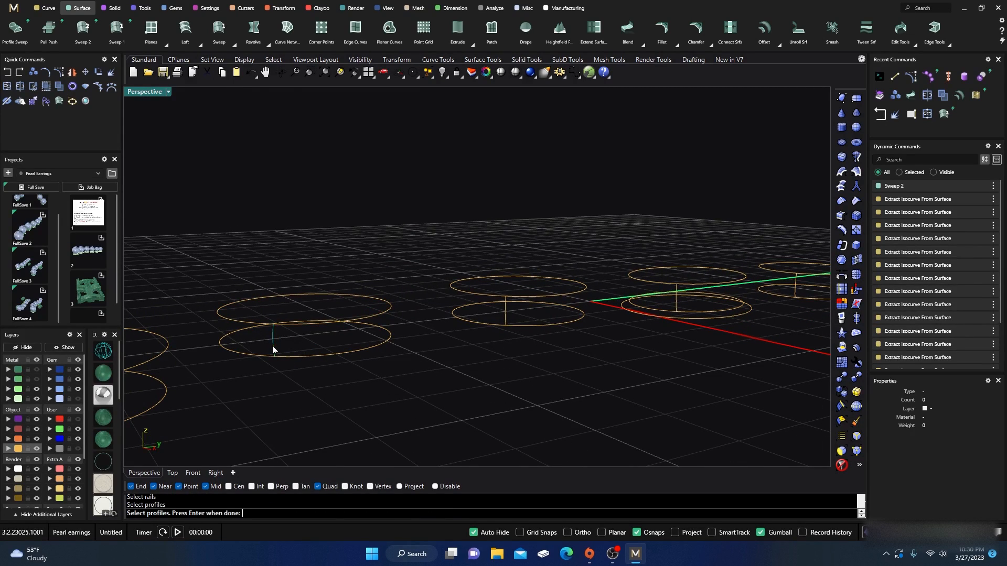
pyautogui.press('Return')
pyautogui.press('Escape')
pyautogui.moveTo(508, 349); pyautogui.dragTo(536, 324, button='right')
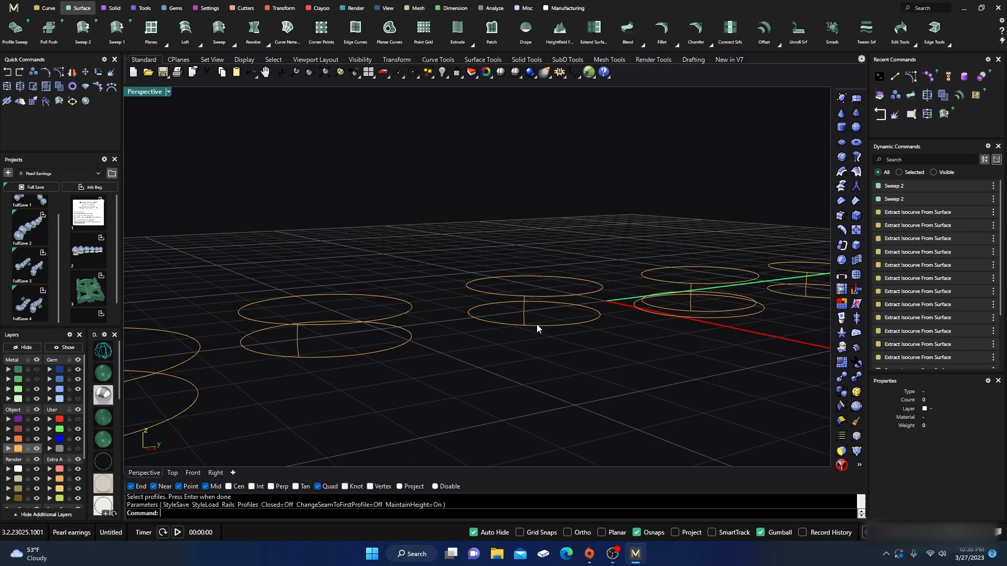
pyautogui.click(540, 324)
pyautogui.click(590, 291)
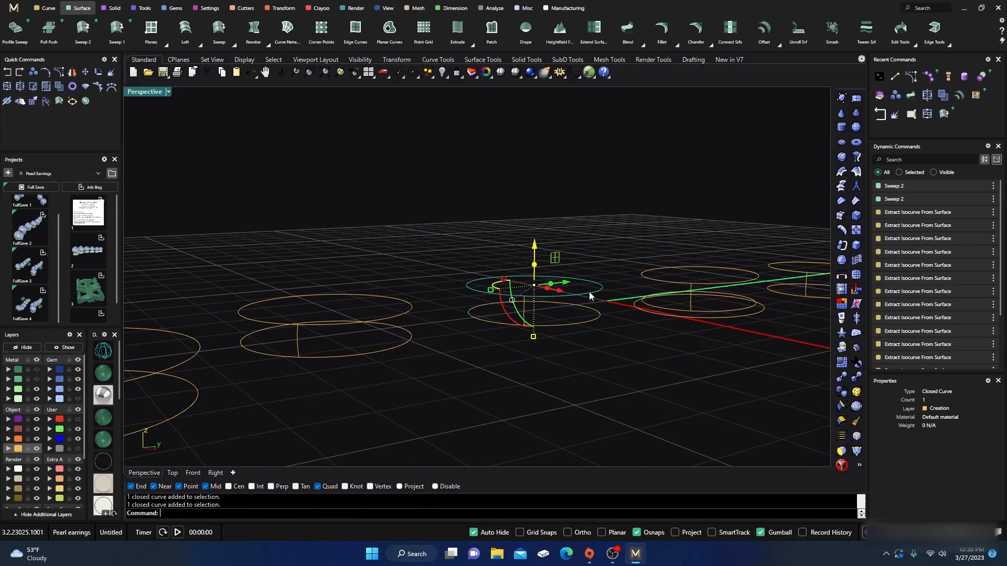
pyautogui.click(524, 310)
pyautogui.rightClick(441, 370)
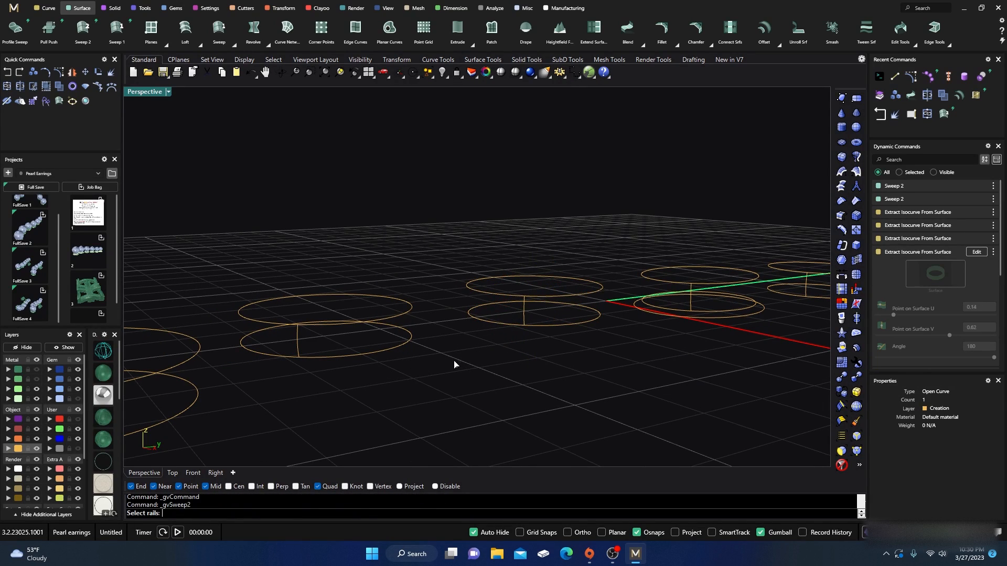
pyautogui.moveTo(454, 364); pyautogui.dragTo(438, 360, button='right')
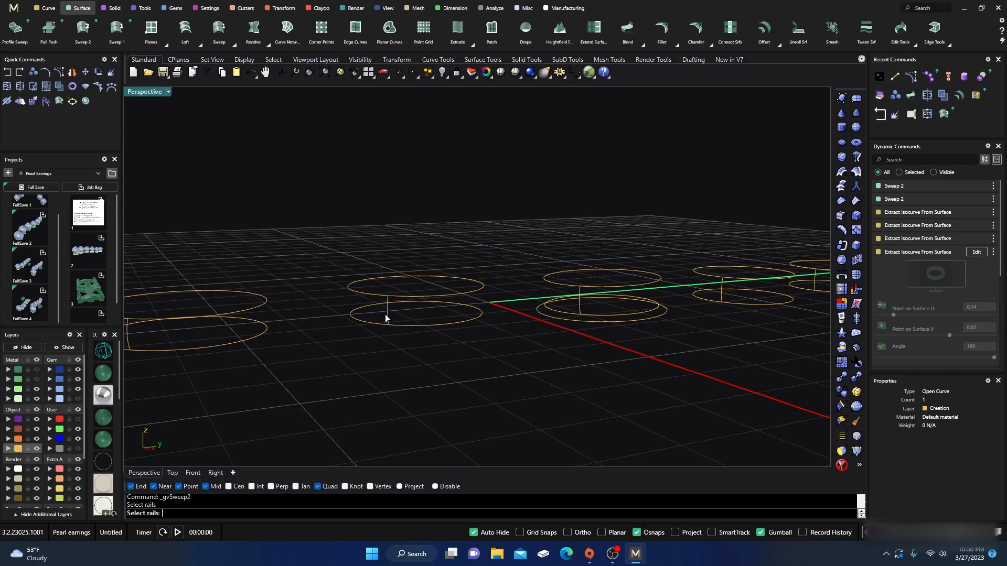
pyautogui.press('Escape')
# Create a Sweep 2 band for the third-largest cup from its upper and lower circles and vertical isocurve
pyautogui.rightClick(400, 349)
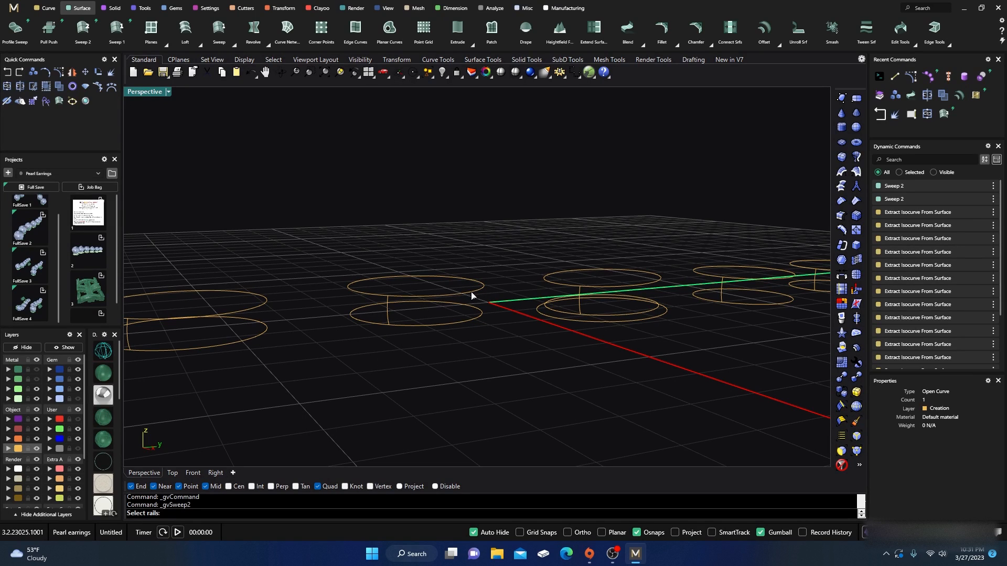
pyautogui.click(388, 315)
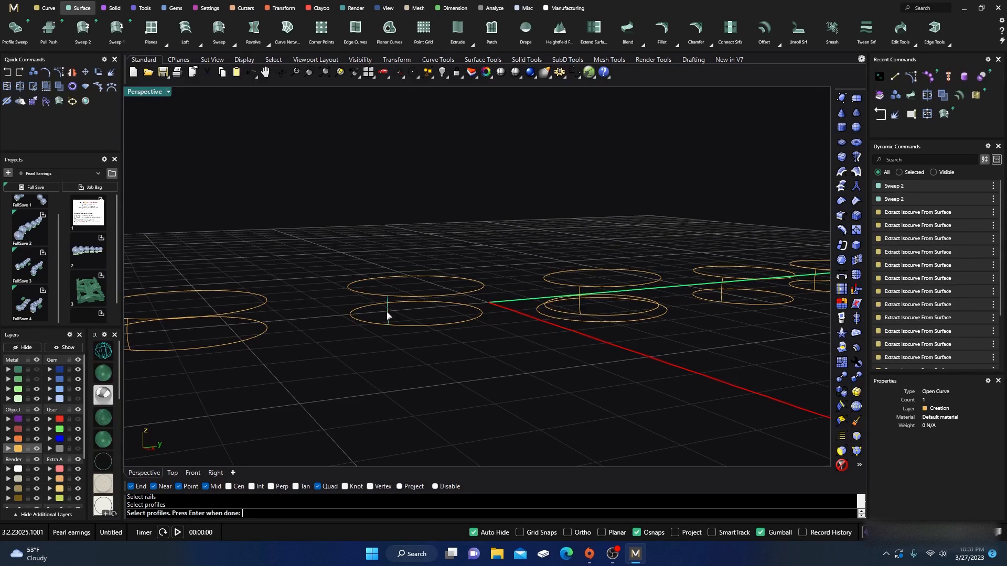
pyautogui.rightClick(378, 367)
pyautogui.rightClick(379, 371)
pyautogui.moveTo(380, 371); pyautogui.dragTo(357, 382, button='right')
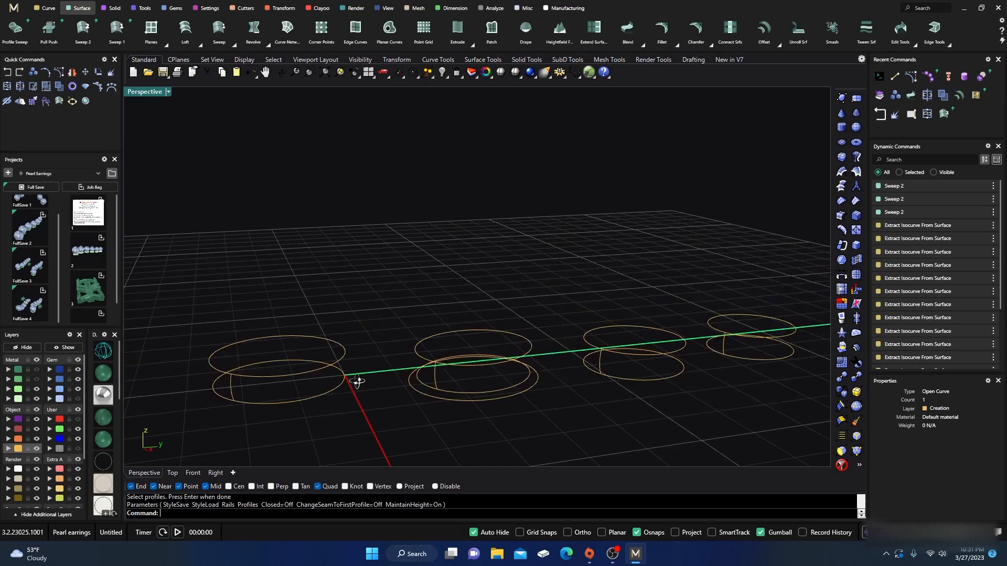
# Sweep the fourth-largest cup's vertical isocurve along its upper circle and the inner of its two lower circles with Sweep 2
pyautogui.rightClick(449, 383)
pyautogui.click(458, 393)
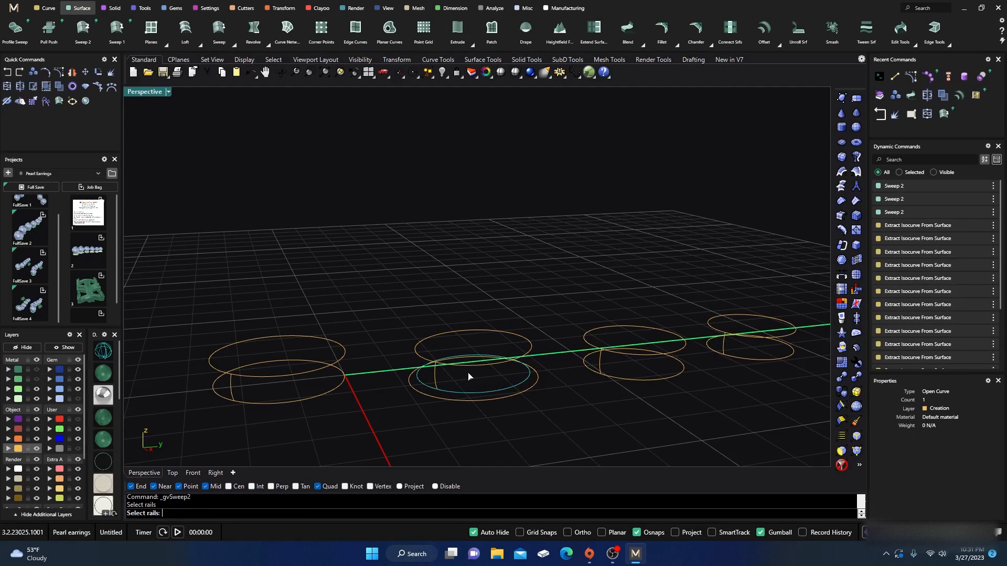
pyautogui.click(470, 375)
pyautogui.click(434, 378)
pyautogui.rightClick(418, 382)
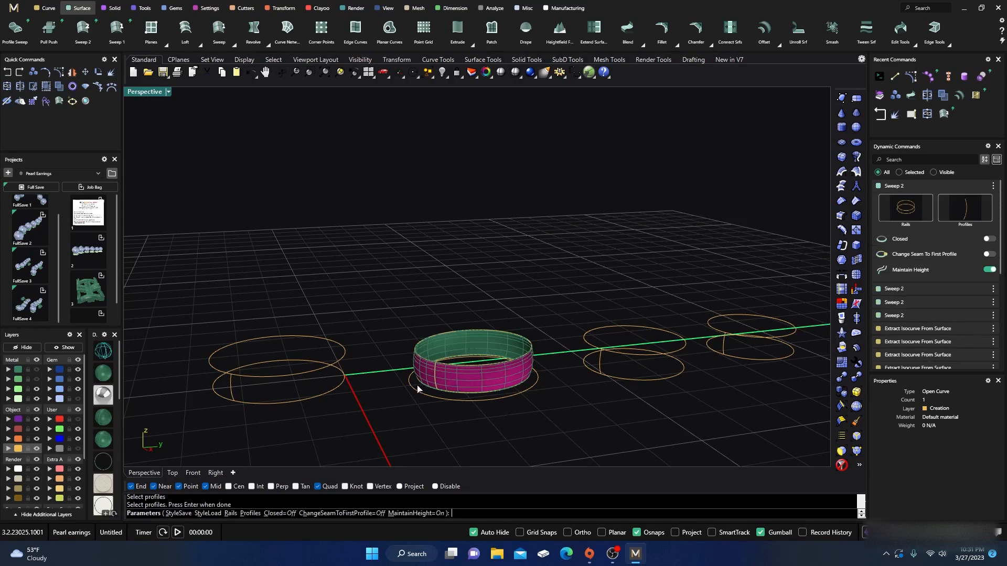
pyautogui.rightClick(393, 391)
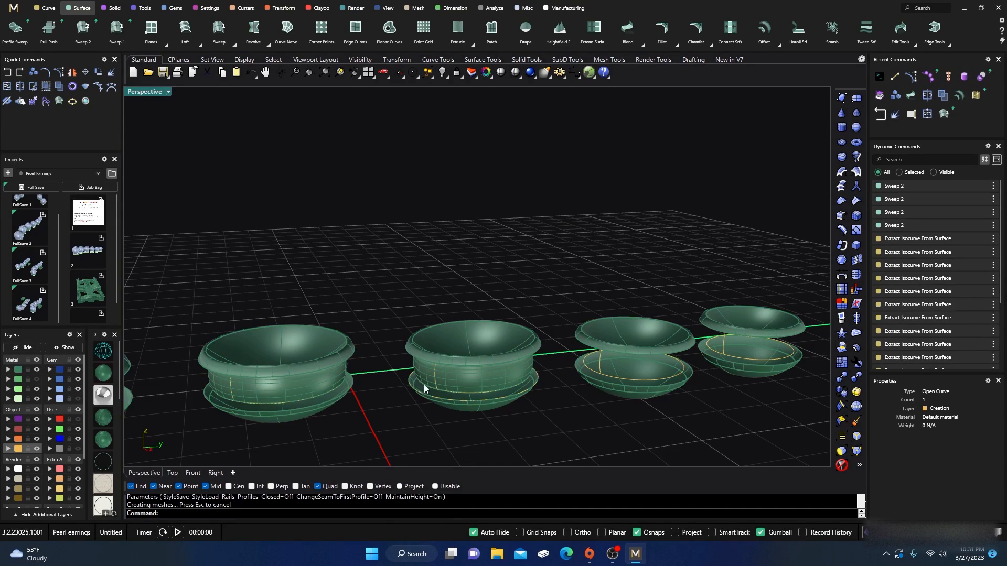
# Flip the surface direction of the fourth-largest cup's new band using the Dir command
pyautogui.click(452, 376)
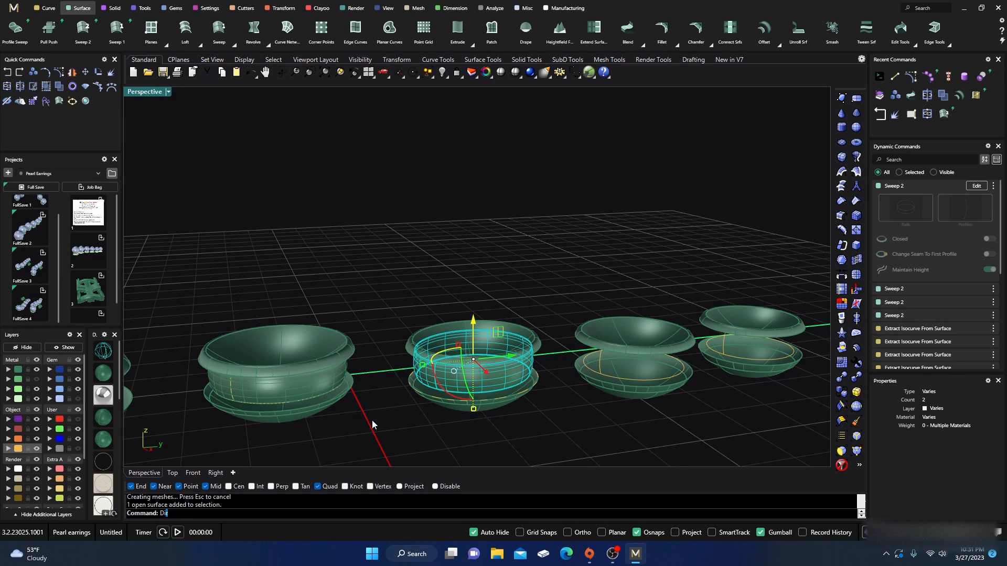
pyautogui.write('Di')
pyautogui.press('Return')
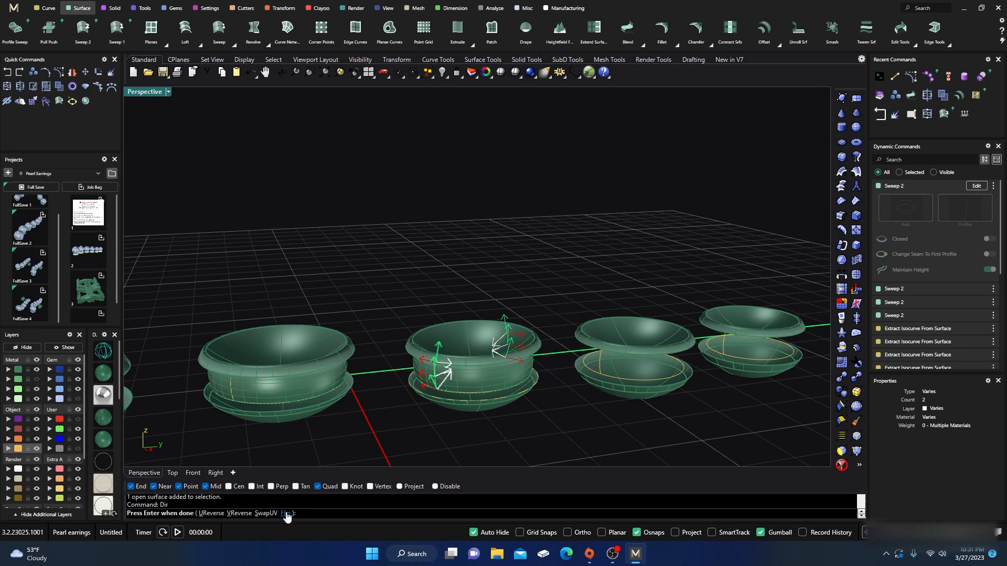
pyautogui.click(285, 514)
pyautogui.press('Return')
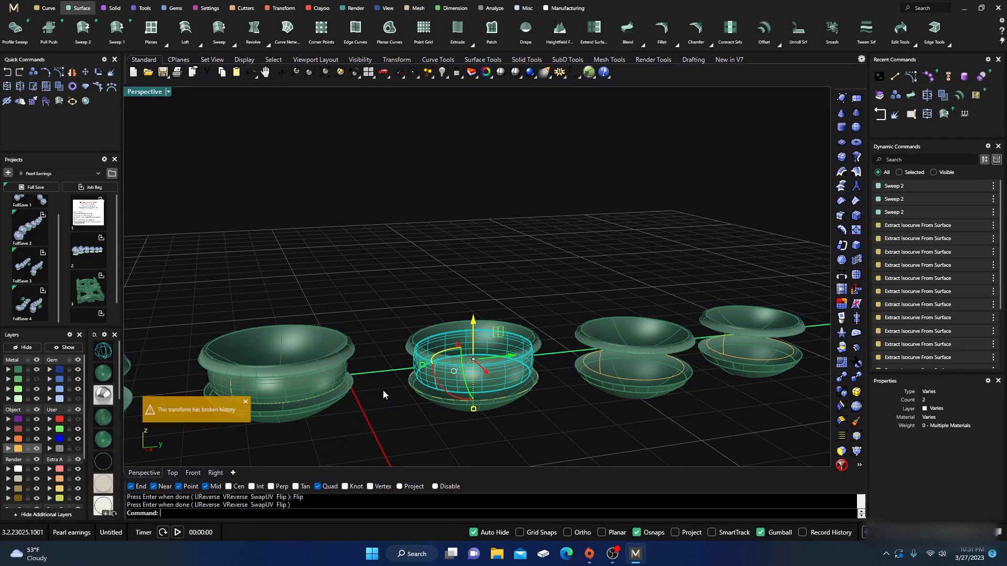
pyautogui.click(477, 437)
# Create a Sweep 2 band for the fifth-largest cup from its upper and lower circles and vertical isocurve
pyautogui.moveTo(497, 423); pyautogui.dragTo(452, 410, button='right')
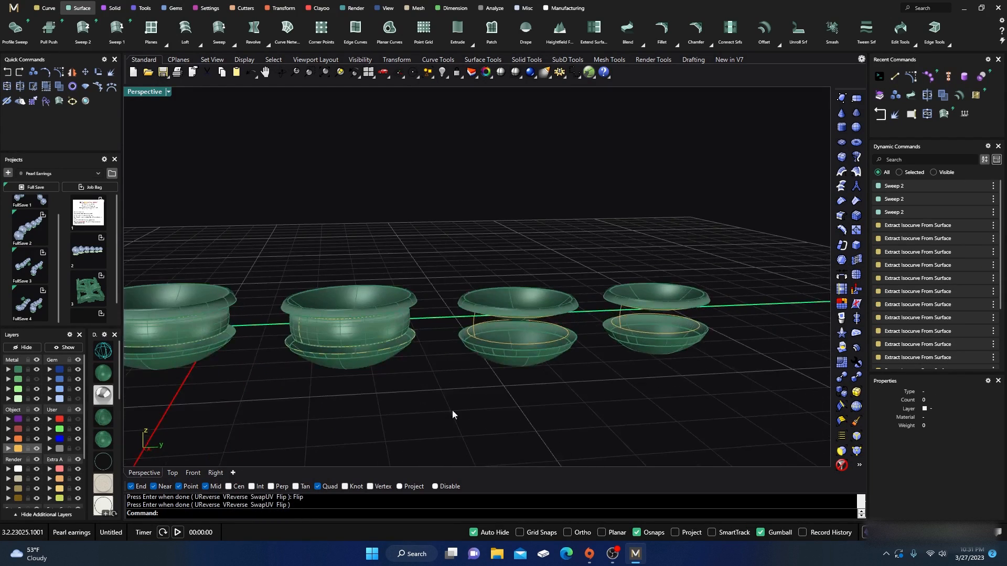
pyautogui.click(83, 28)
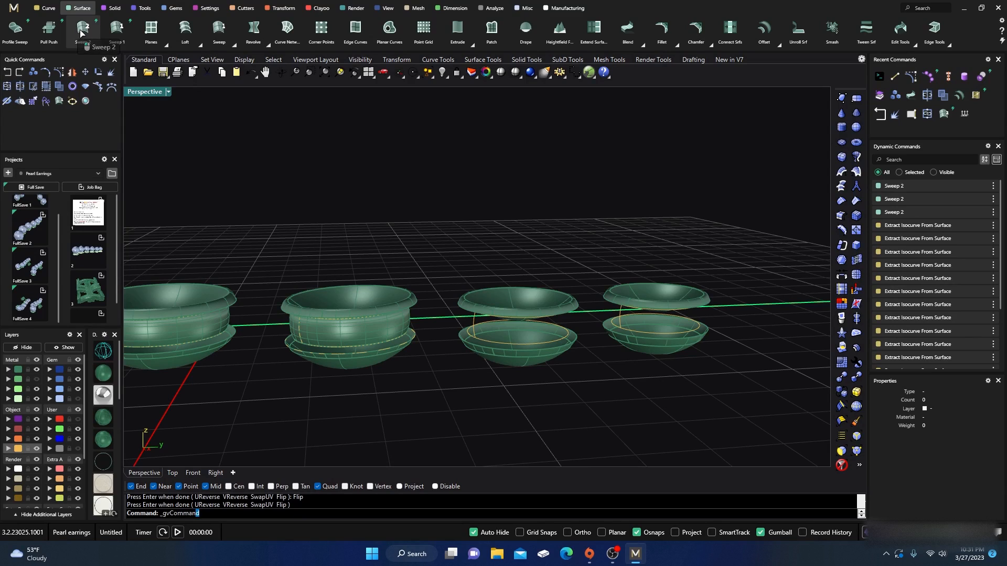
pyautogui.scroll(2, 515, 331)
pyautogui.scroll(3, 517, 328)
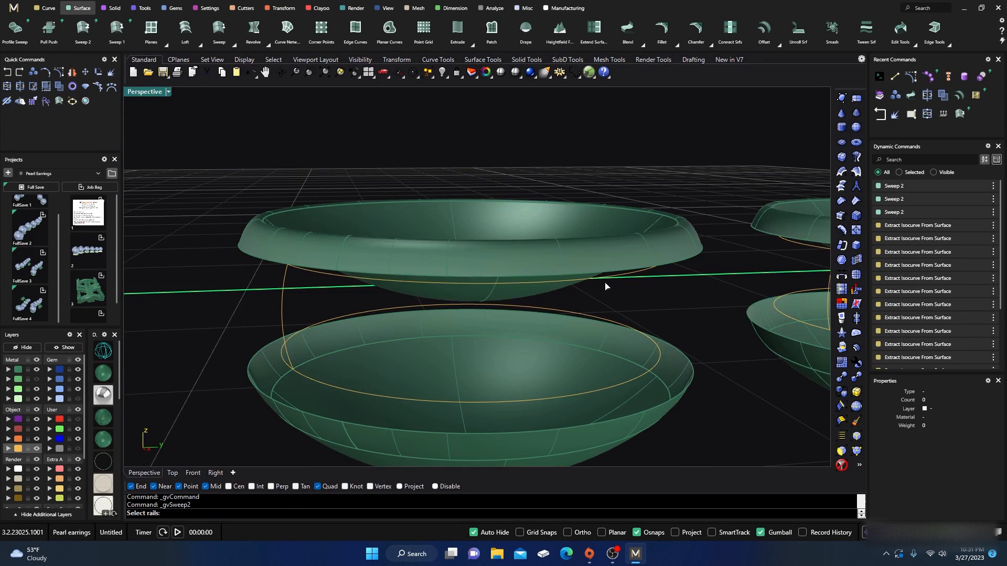
pyautogui.click(631, 380)
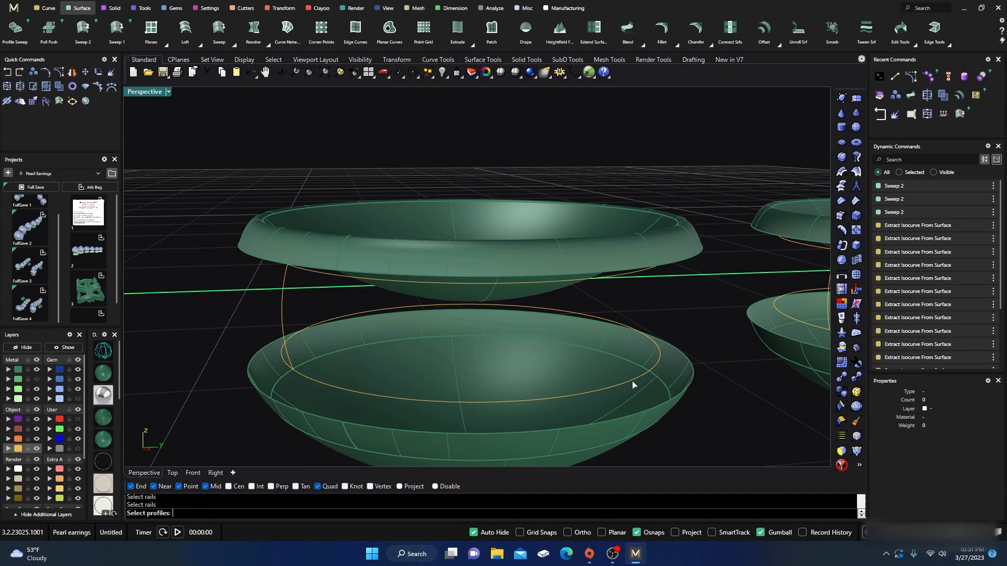
pyautogui.click(284, 305)
pyautogui.rightClick(257, 309)
pyautogui.rightClick(226, 317)
pyautogui.scroll(-10, 219, 320)
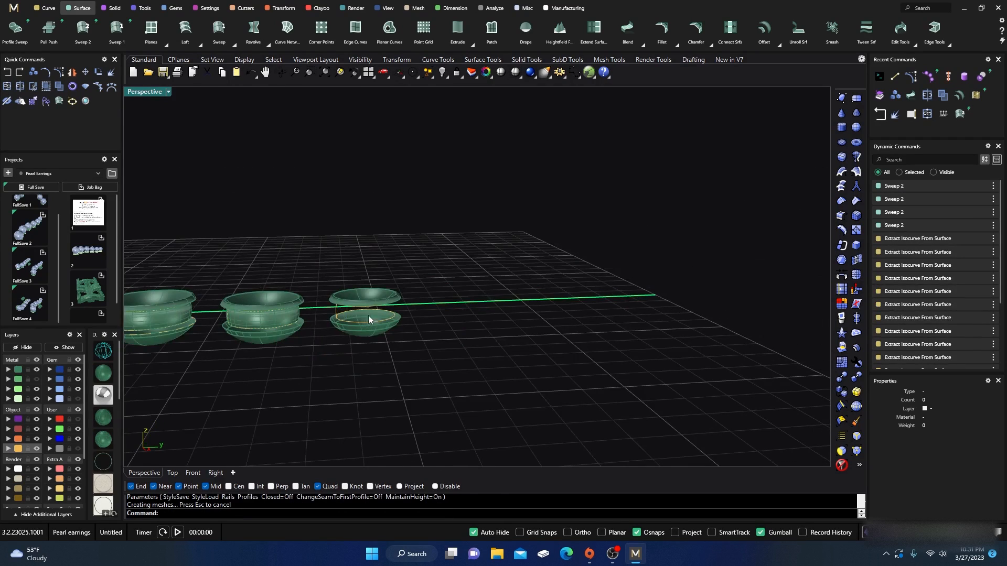
# Create a Sweep 2 surface on the smallest cup using its two ring curves as rails and the side arc as profile
pyautogui.scroll(5, 368, 317)
pyautogui.rightClick(512, 317)
pyautogui.click(508, 351)
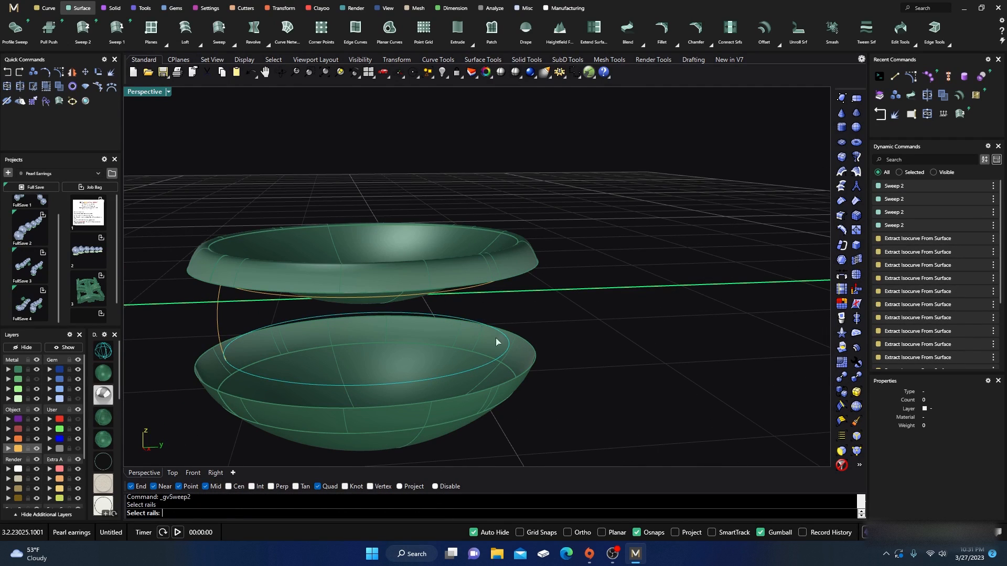
pyautogui.click(479, 287)
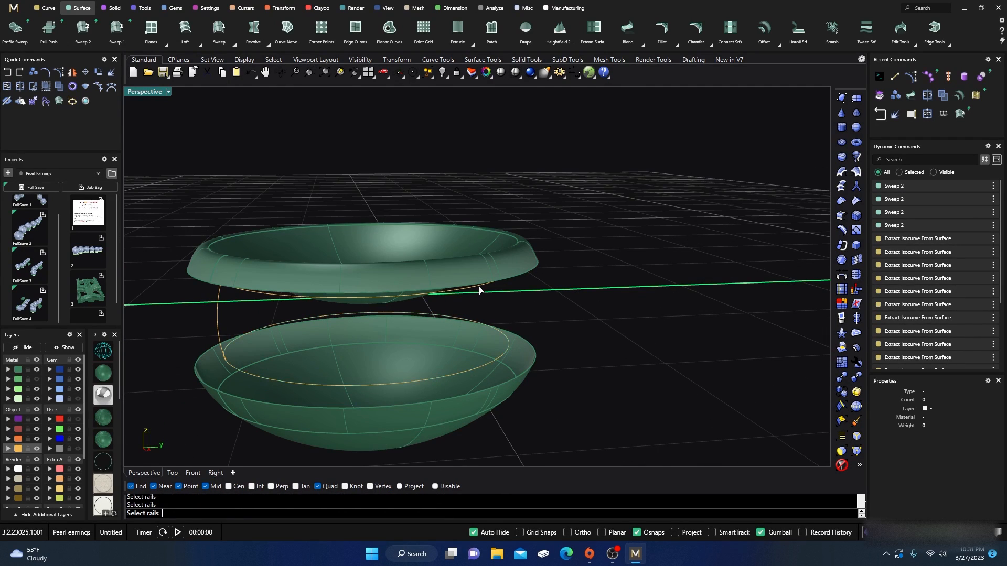
pyautogui.click(217, 308)
pyautogui.rightClick(205, 320)
pyautogui.rightClick(288, 327)
pyautogui.scroll(-10, 474, 299)
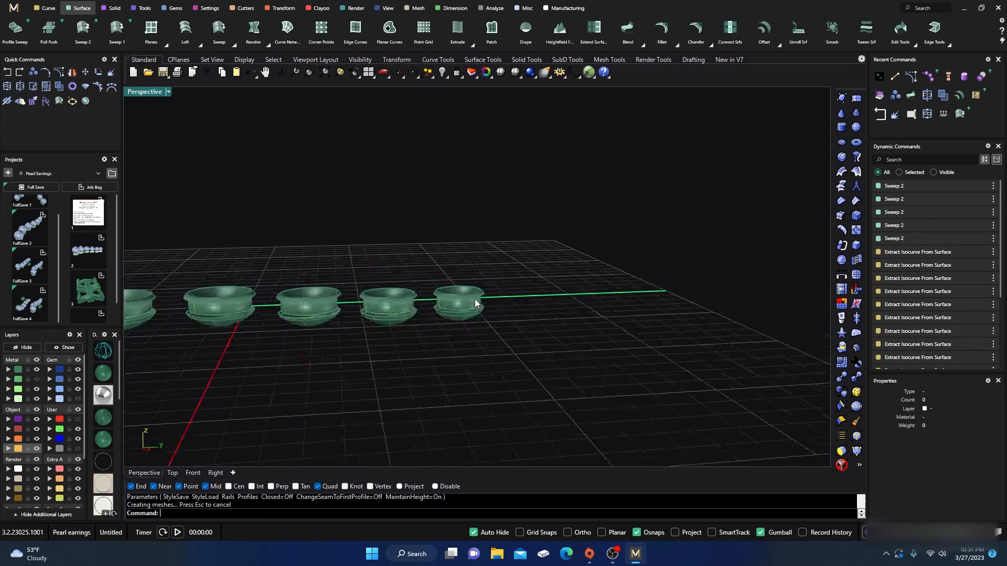
pyautogui.scroll(-5, 475, 302)
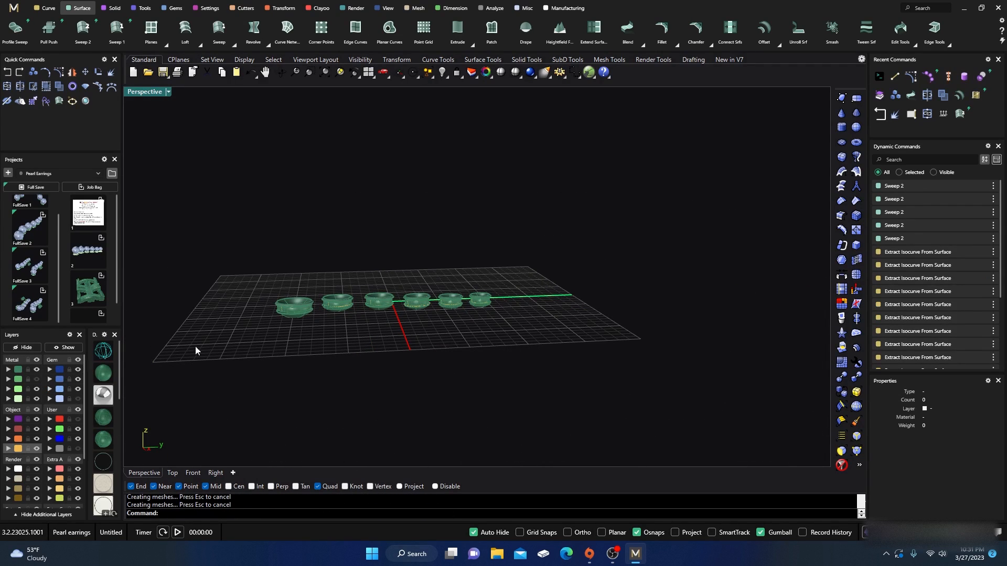
# Try to explode the swept band surface of the largest cup
pyautogui.scroll(5, 341, 310)
pyautogui.scroll(5, 228, 313)
pyautogui.click(240, 290)
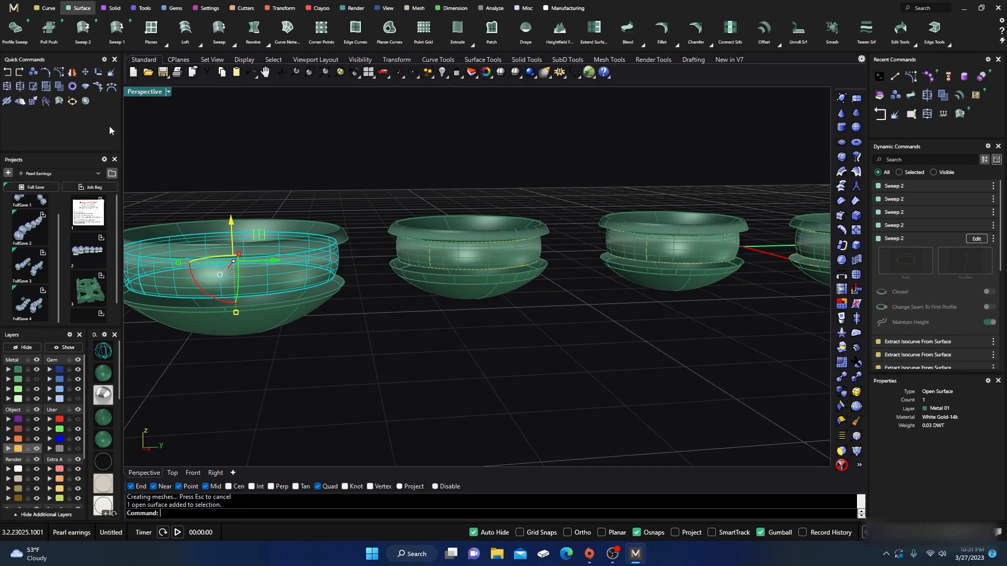
pyautogui.click(112, 74)
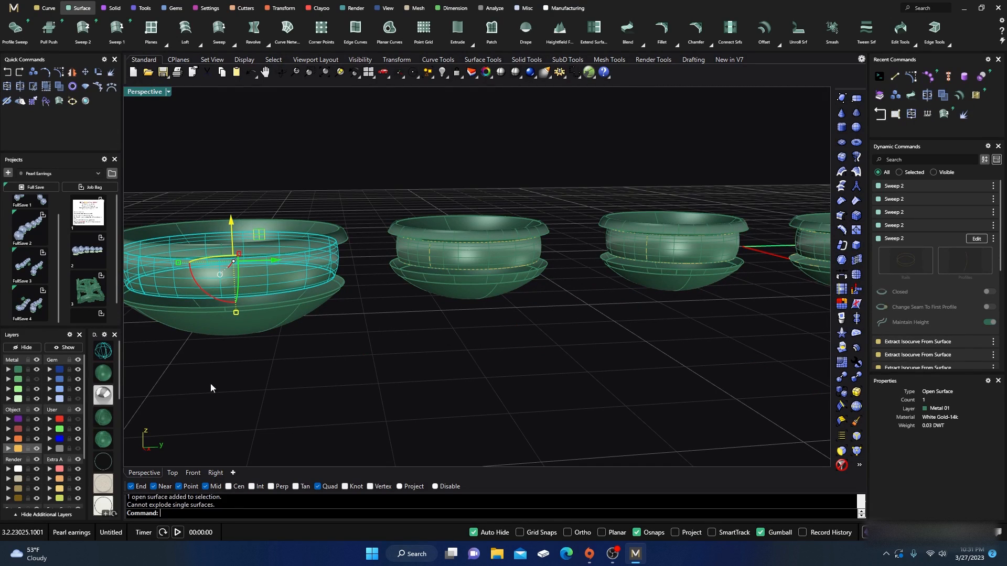
pyautogui.click(308, 395)
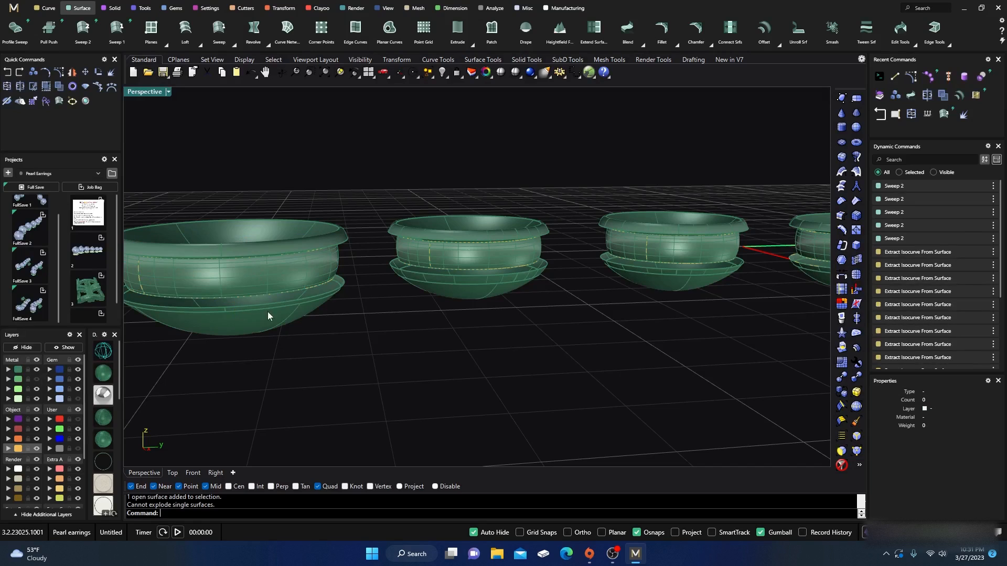
# Select the swept band surfaces of all six cups and assign them to layer Metal 02
pyautogui.click(254, 277)
pyautogui.keyDown('shift'); pyautogui.click(447, 256); pyautogui.keyUp('shift')
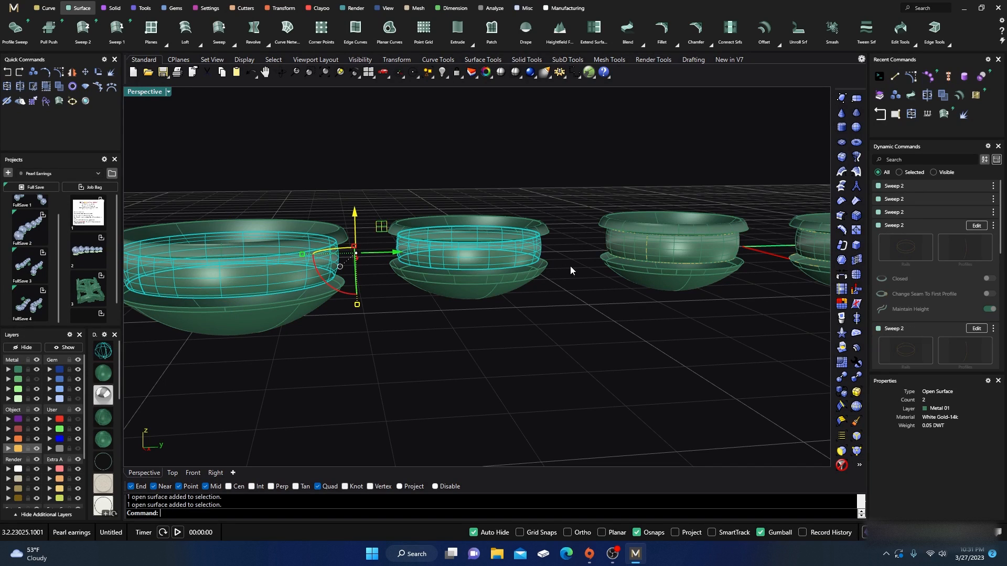
pyautogui.keyDown('shift'); pyautogui.click(606, 255); pyautogui.keyUp('shift')
pyautogui.scroll(-5, 447, 373)
pyautogui.scroll(5, 633, 334)
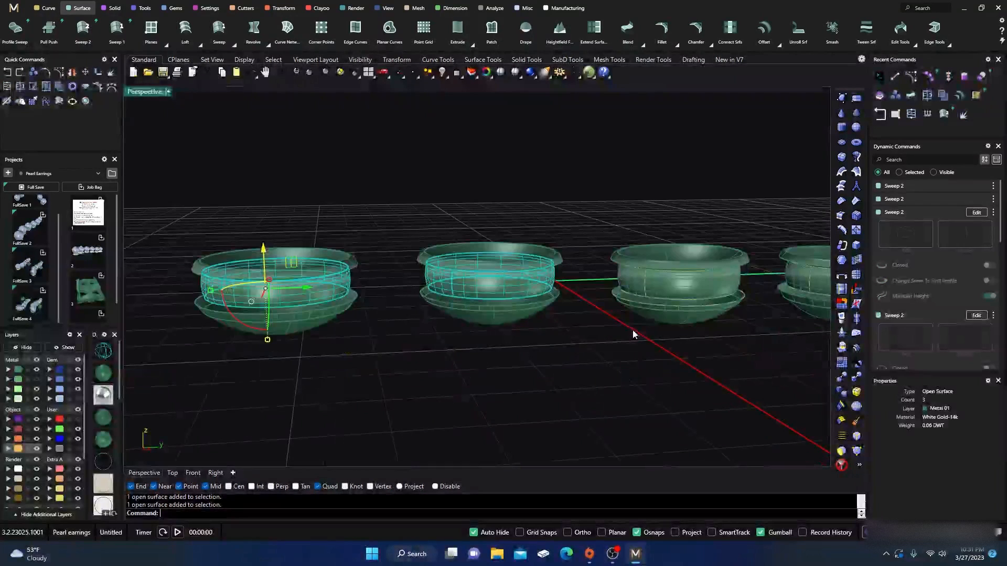
pyautogui.keyDown('shift'); pyautogui.click(669, 287); pyautogui.keyUp('shift')
pyautogui.scroll(-4, 436, 344)
pyautogui.scroll(3, 656, 329)
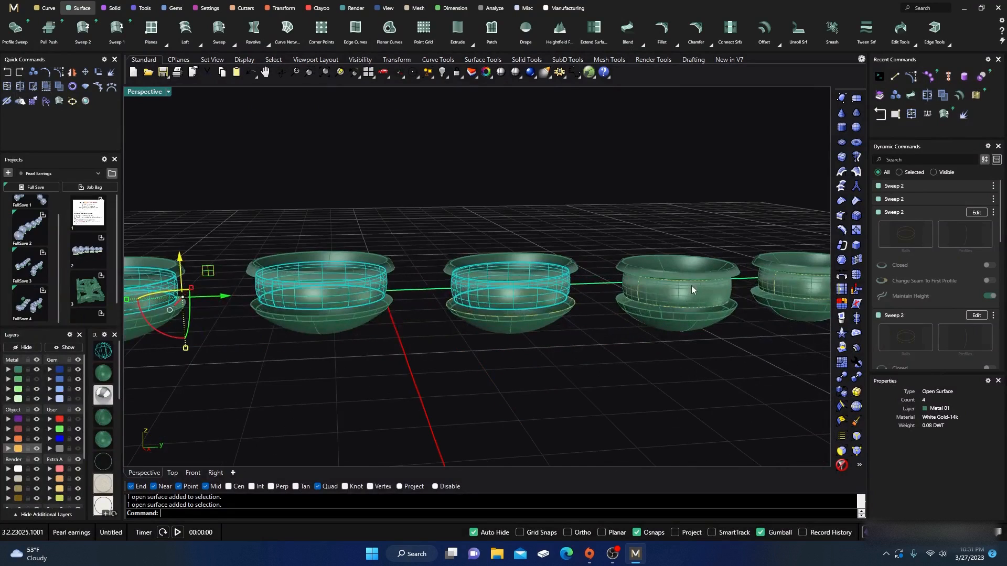
pyautogui.keyDown('shift'); pyautogui.click(695, 294); pyautogui.keyUp('shift')
pyautogui.keyDown('shift'); pyautogui.click(791, 290); pyautogui.keyUp('shift')
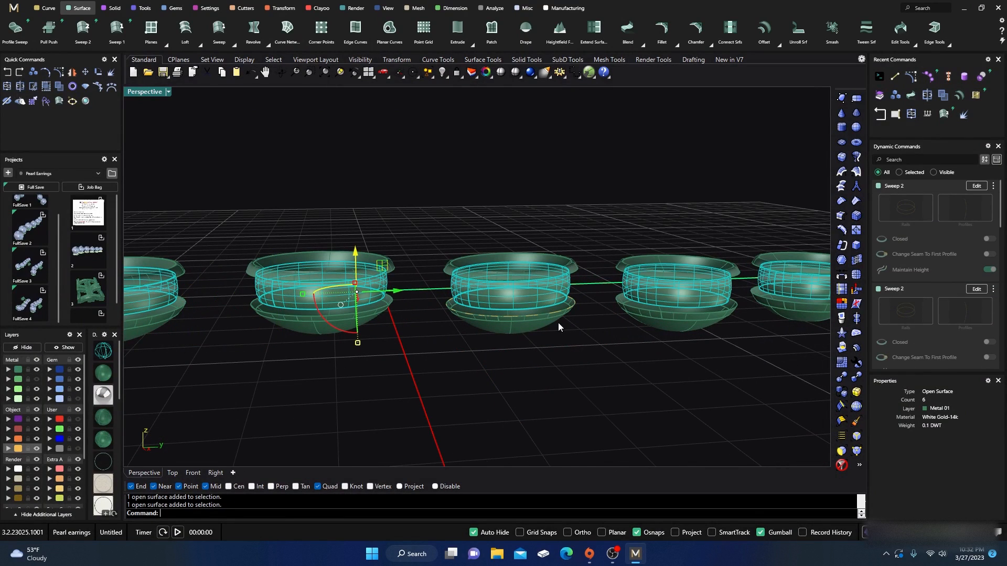
pyautogui.click(15, 383)
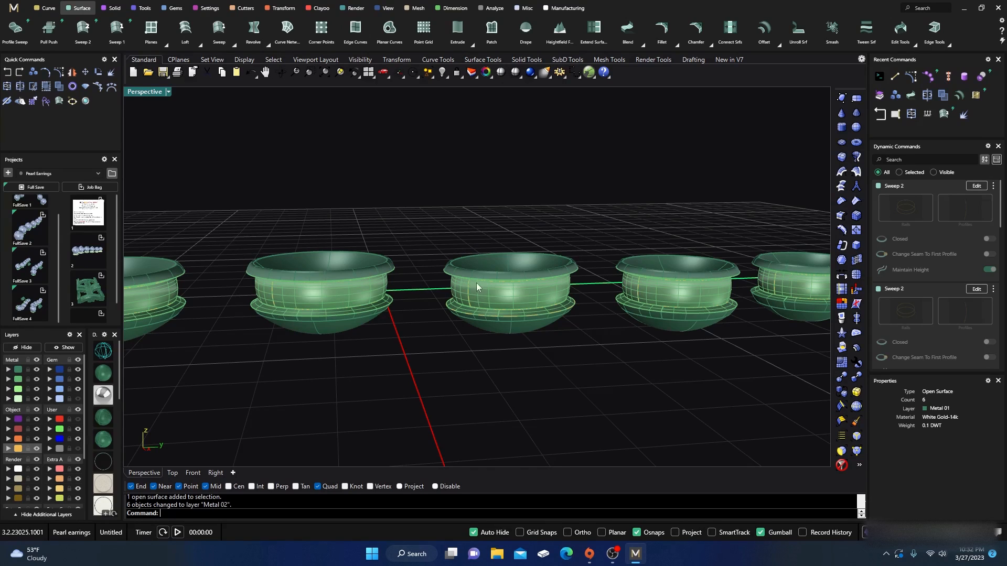
# Select all surfaces on layer Metal 02 and join them into polysurfaces
pyautogui.scroll(-5, 456, 315)
pyautogui.scroll(4, 432, 338)
pyautogui.scroll(-2, 431, 354)
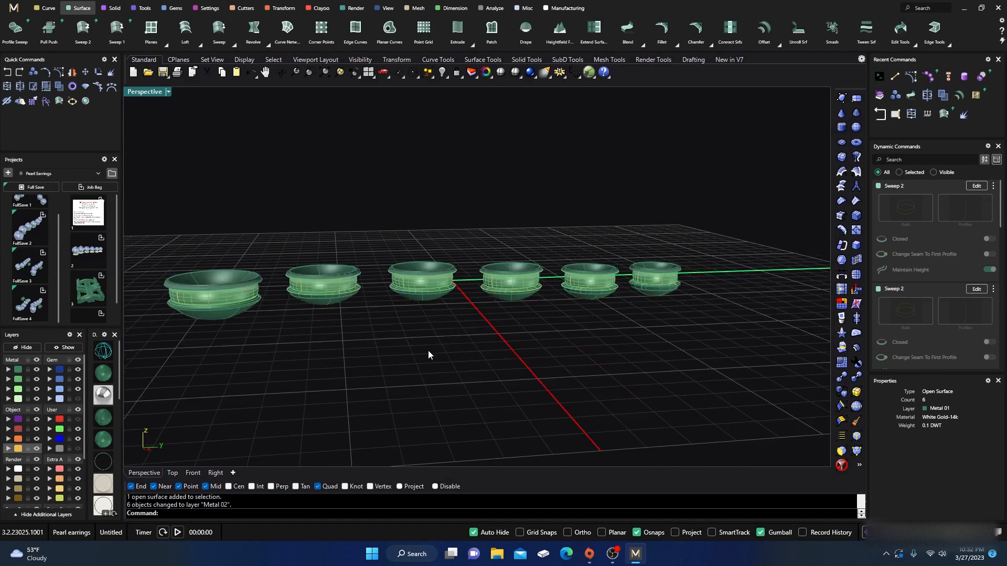
pyautogui.click(18, 381)
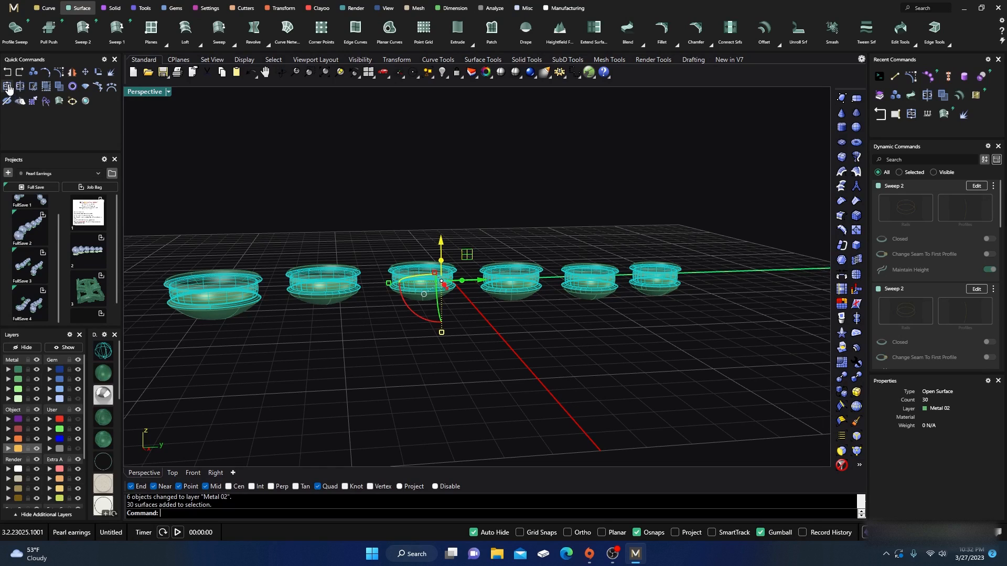
pyautogui.click(7, 86)
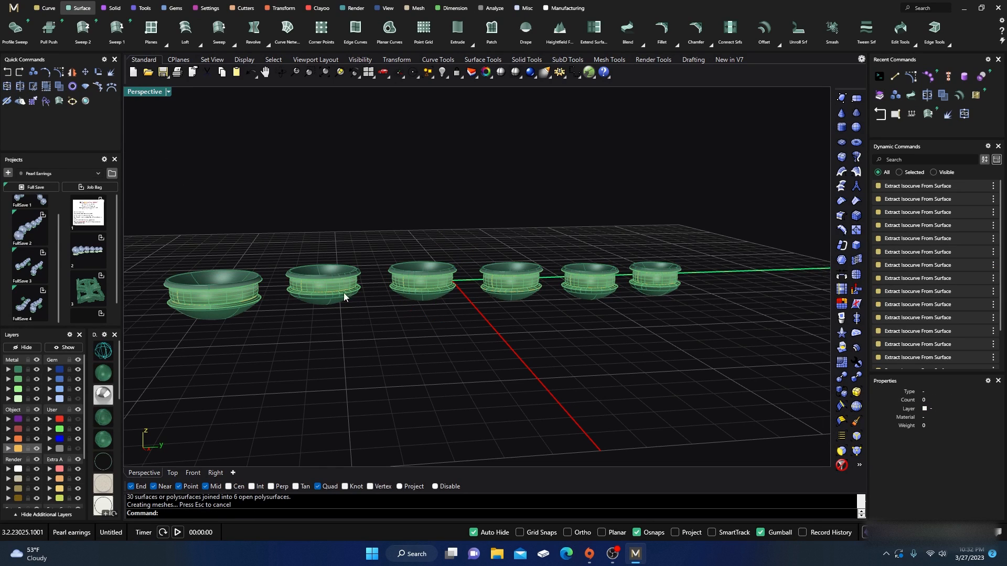
# Inspect the joined bands on the cups from close up and from an overall view
pyautogui.moveTo(344, 292); pyautogui.dragTo(366, 332, button='right')
pyautogui.scroll(3, 275, 269)
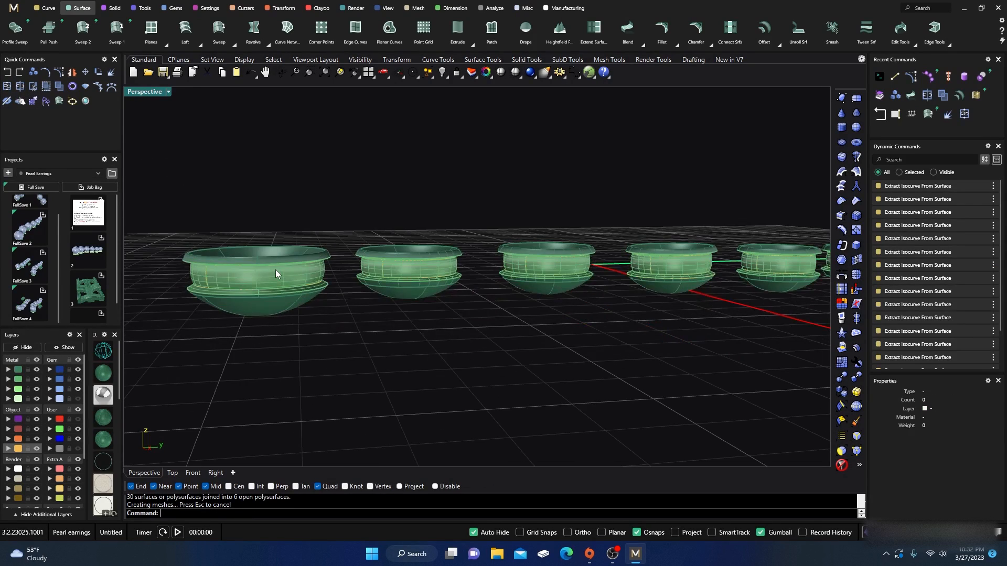
pyautogui.scroll(3, 277, 269)
pyautogui.click(314, 300)
pyautogui.click(407, 183)
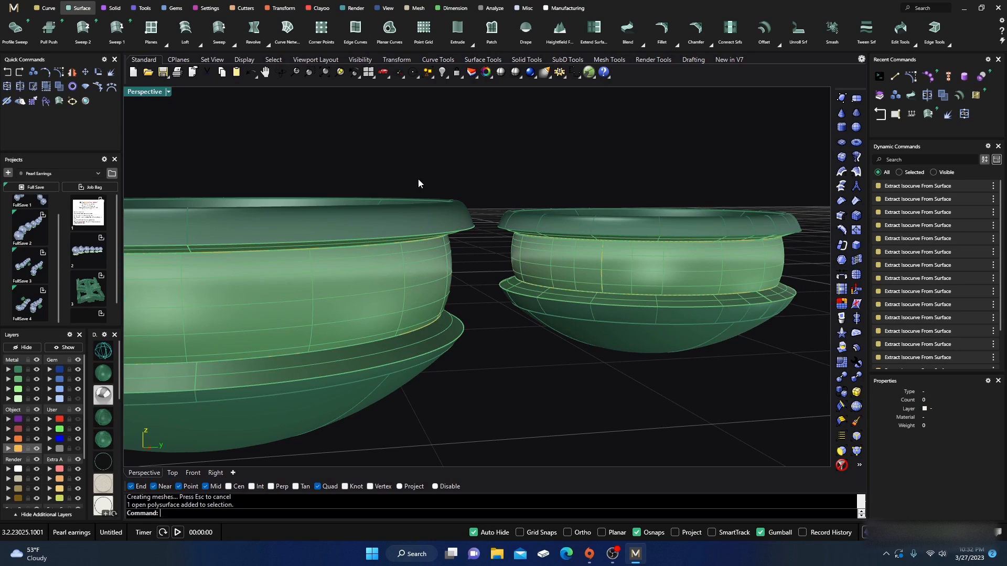
pyautogui.scroll(-3, 420, 185)
pyautogui.click(421, 191)
pyautogui.click(403, 169)
pyautogui.scroll(-5, 353, 230)
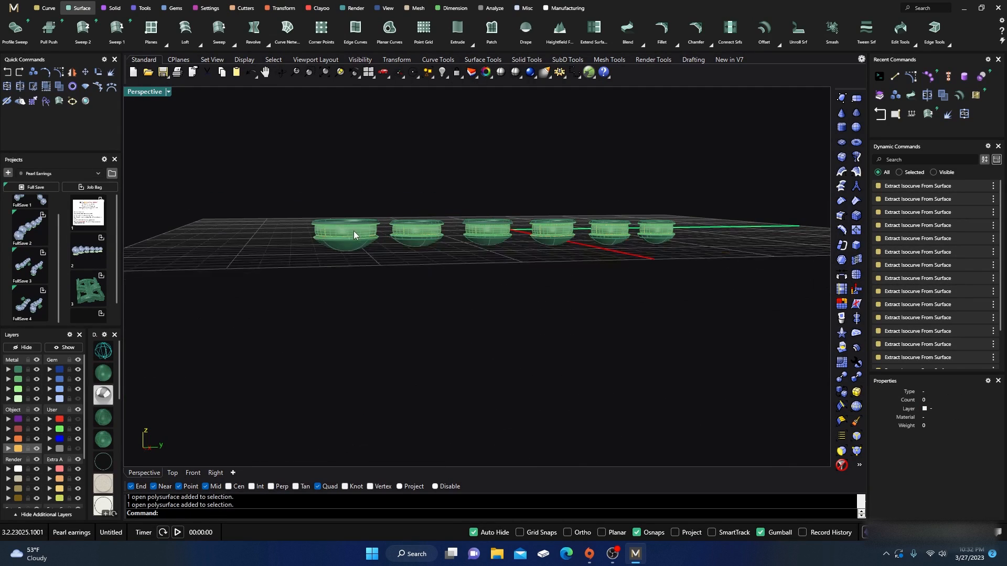
pyautogui.moveTo(354, 230); pyautogui.dragTo(306, 270, button='right')
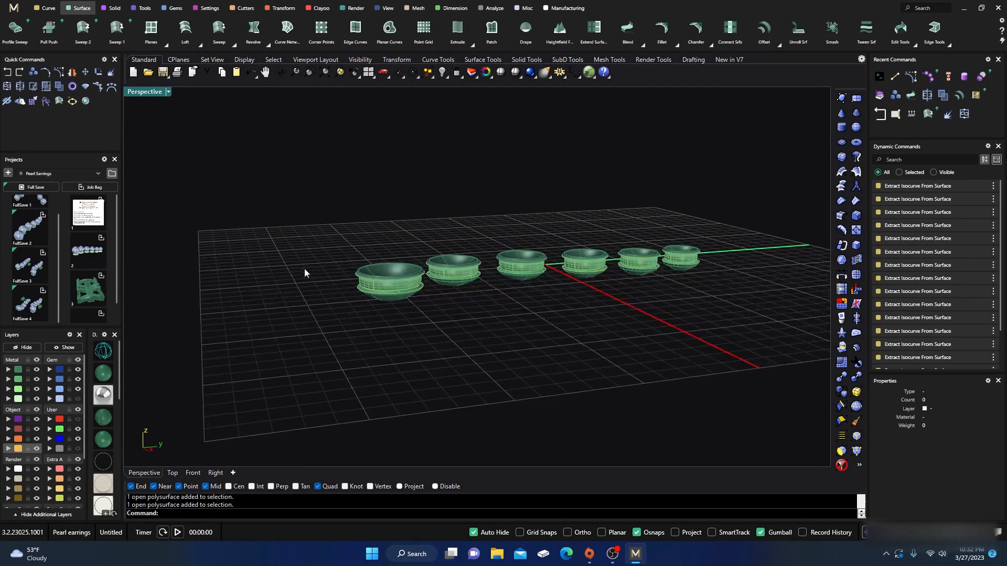
# Select all curves on the Creation layer and move them to layer User 04
pyautogui.click(20, 448)
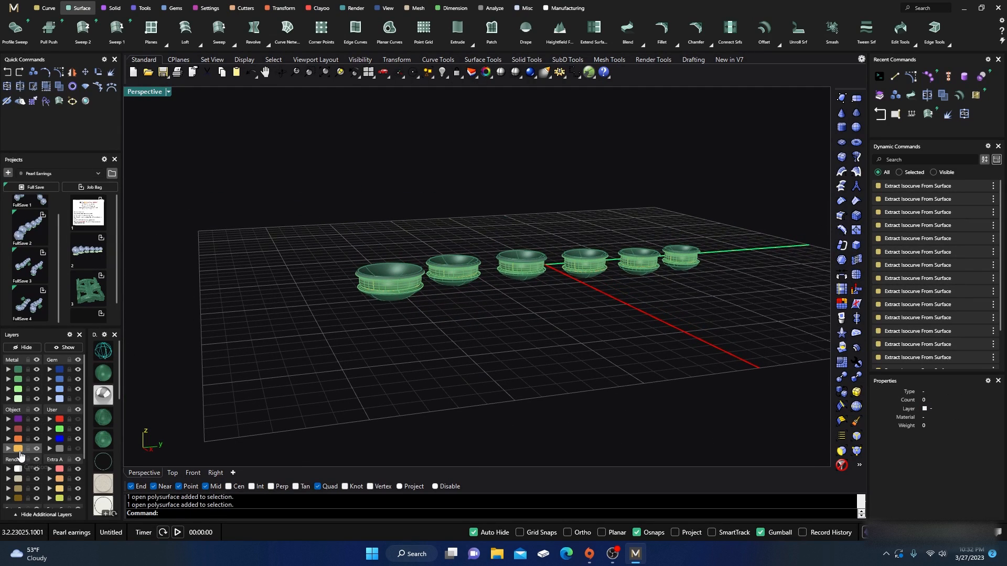
pyautogui.click(52, 450)
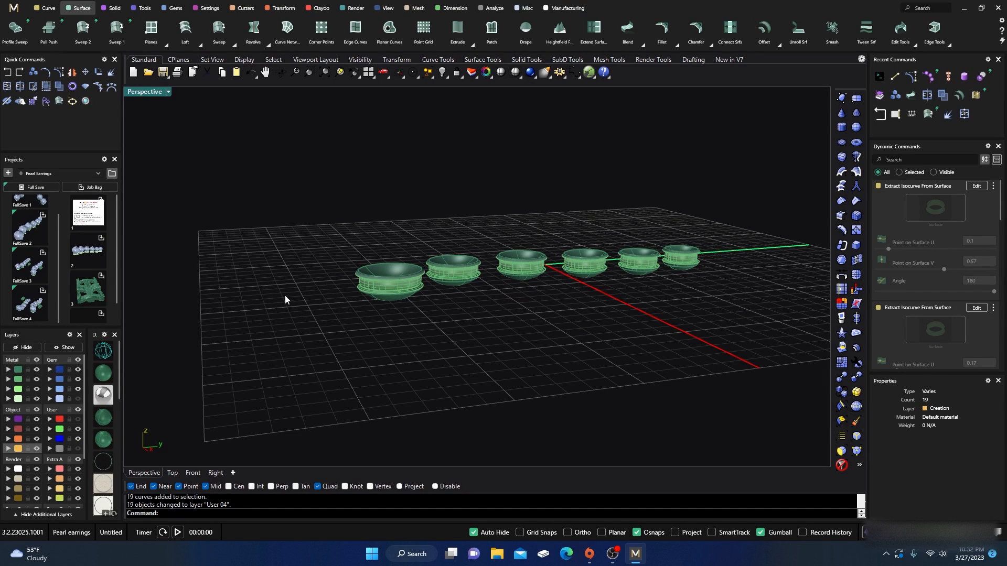
# Extract a horizontal isocurve around the largest cup's band at about V 0.45 with a 90° angle
pyautogui.click(46, 8)
pyautogui.scroll(3, 92, 32)
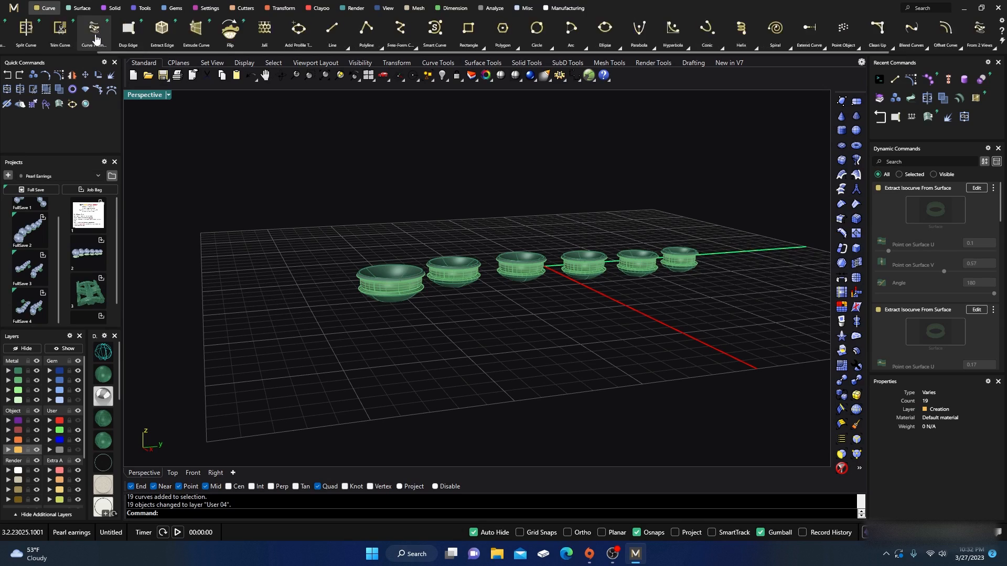
pyautogui.click(94, 36)
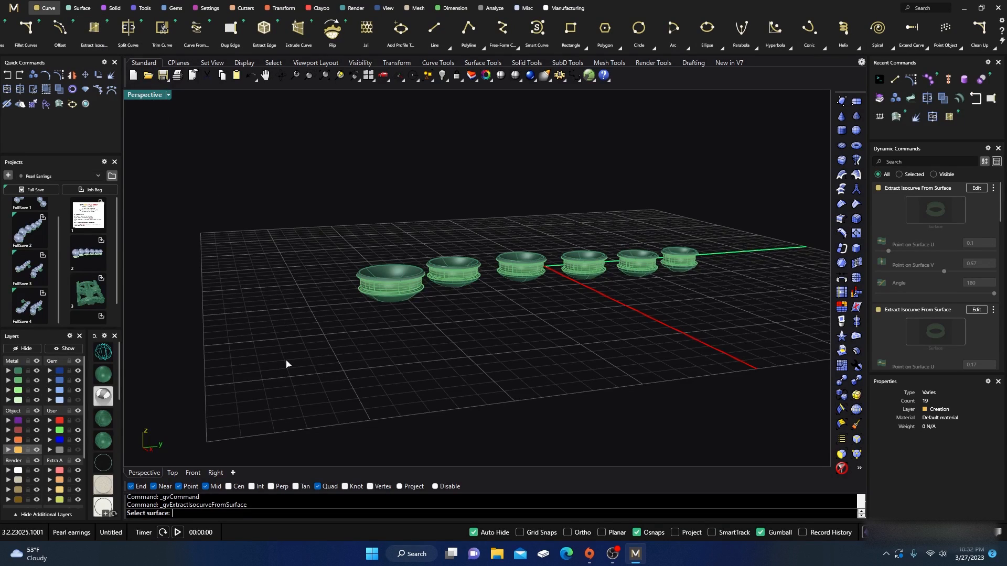
pyautogui.moveTo(287, 363); pyautogui.dragTo(231, 329, button='right')
pyautogui.doubleClick(147, 95)
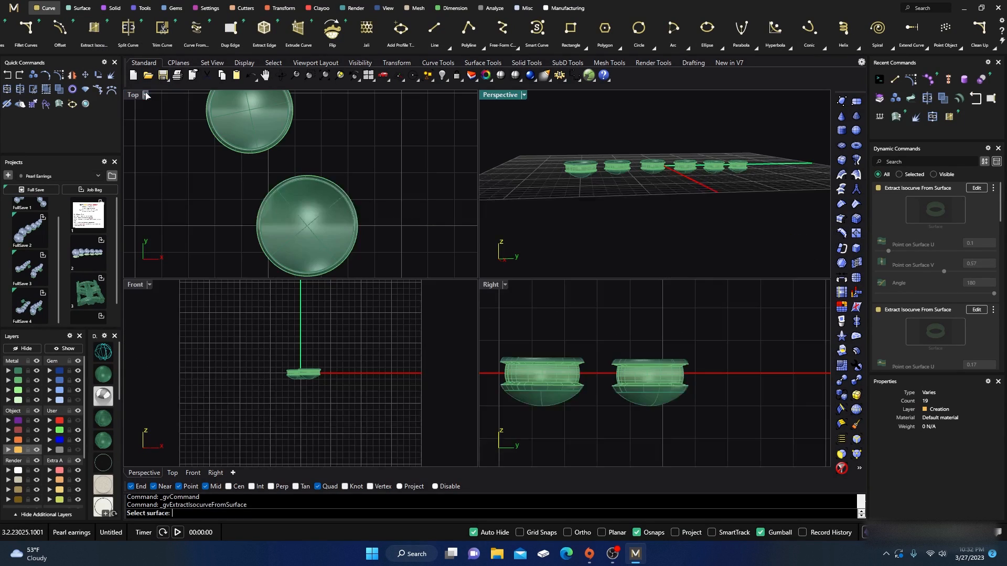
pyautogui.moveTo(544, 349); pyautogui.dragTo(621, 327, button='right')
pyautogui.moveTo(570, 350); pyautogui.dragTo(765, 352, button='right')
pyautogui.moveTo(605, 373); pyautogui.dragTo(638, 367, button='right')
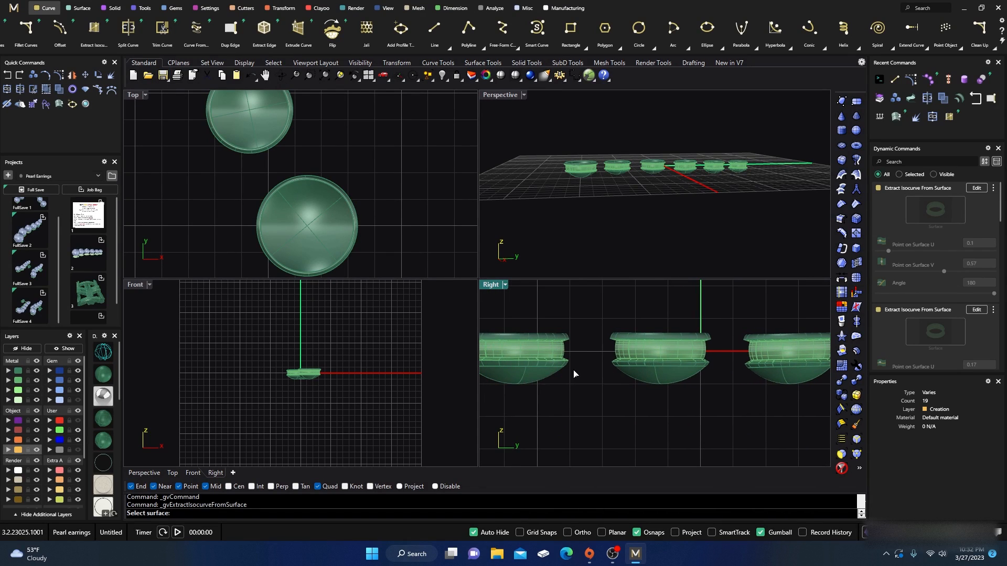
pyautogui.moveTo(573, 373); pyautogui.dragTo(675, 382, button='right')
pyautogui.scroll(3, 556, 347)
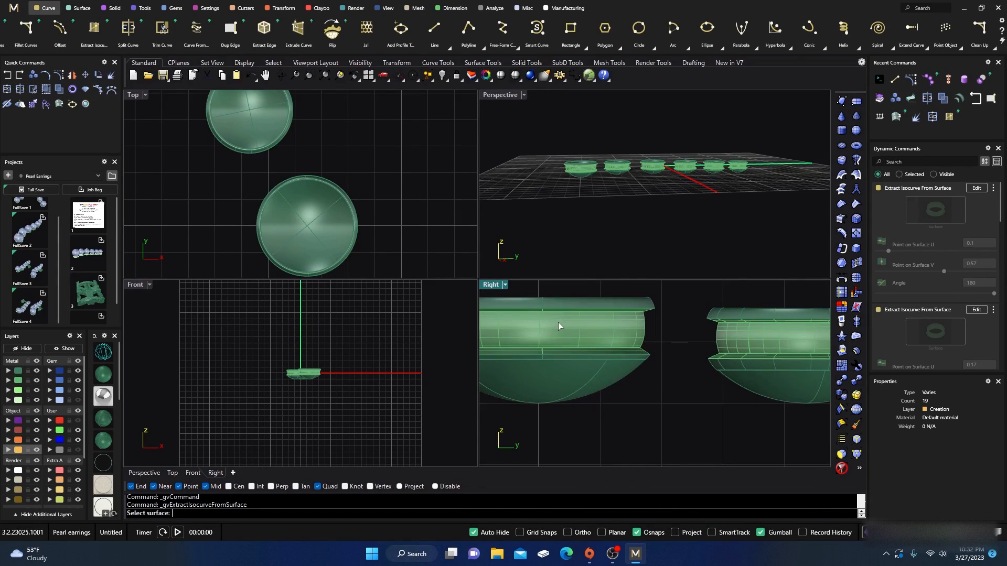
pyautogui.click(557, 329)
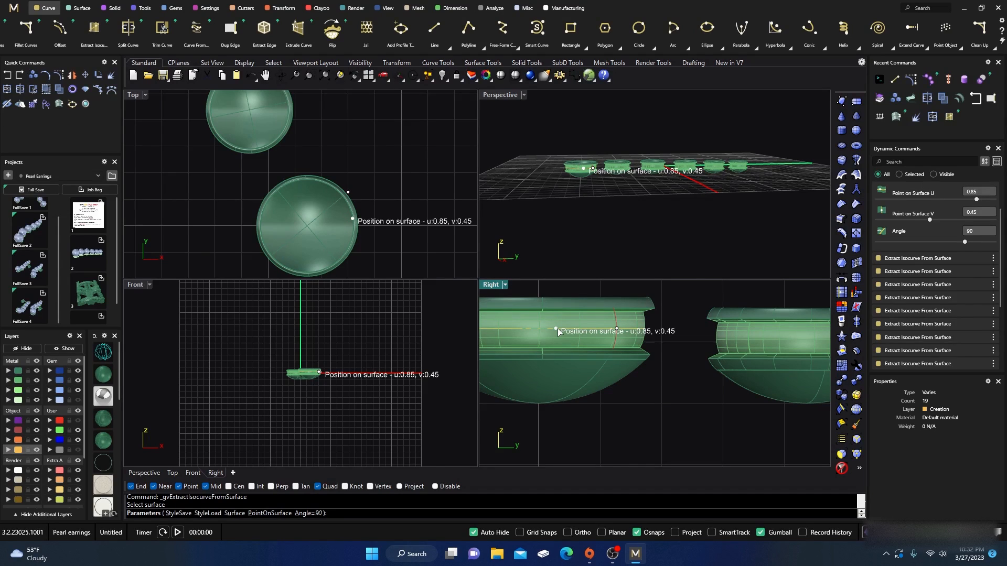
pyautogui.doubleClick(490, 286)
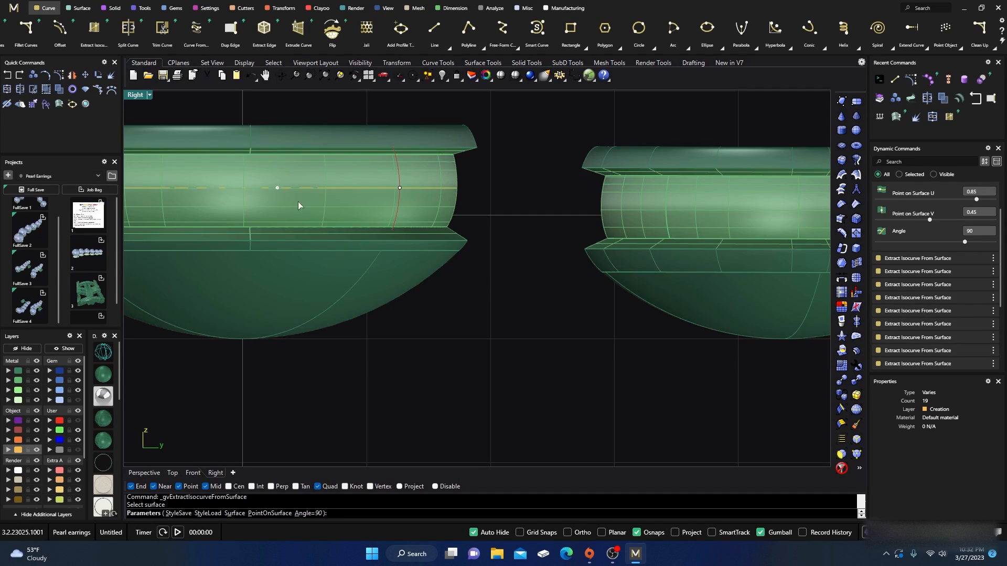
pyautogui.press('Return')
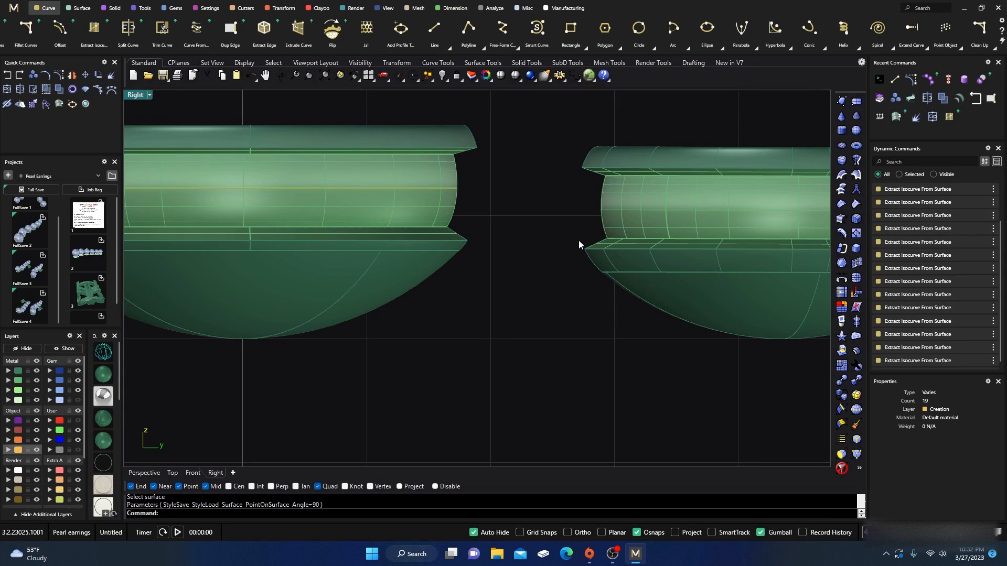
# Extract a horizontal isocurve around the second-largest cup's band at about V 0.51 with a 90° angle
pyautogui.press('Return')
pyautogui.click(629, 209)
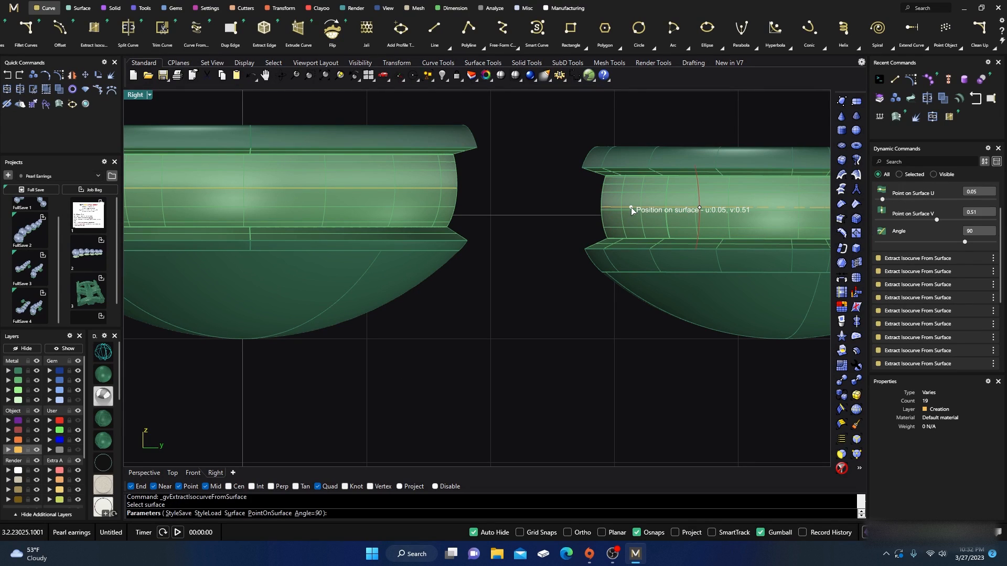
pyautogui.rightClick(501, 354)
# Extract a horizontal isocurve around the third cup's band at about V 0.49 with a 90° angle
pyautogui.moveTo(589, 358); pyautogui.dragTo(372, 383, button='right')
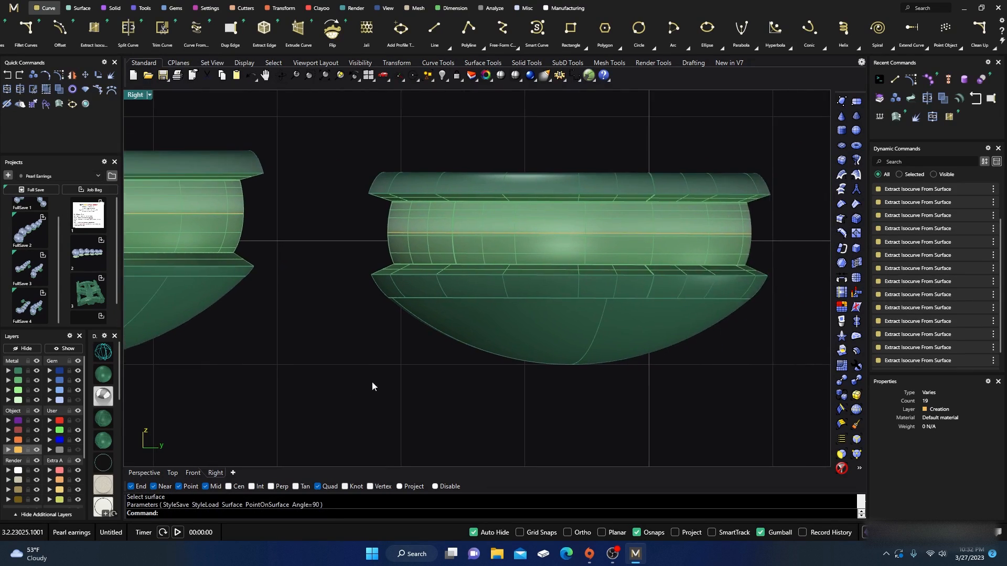
pyautogui.moveTo(562, 386); pyautogui.dragTo(346, 387, button='right')
pyautogui.moveTo(554, 378); pyautogui.dragTo(428, 381, button='right')
pyautogui.rightClick(552, 306)
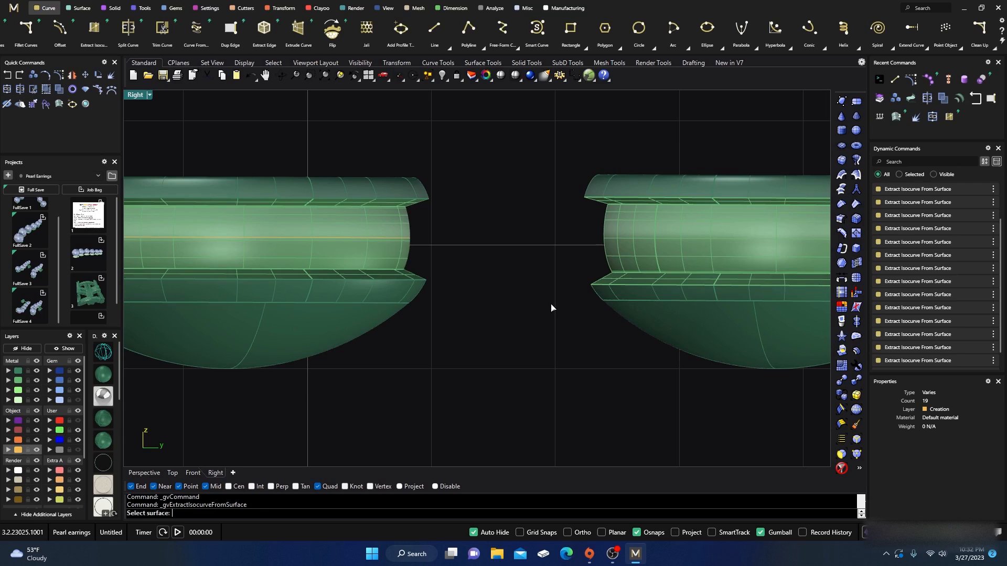
pyautogui.click(602, 243)
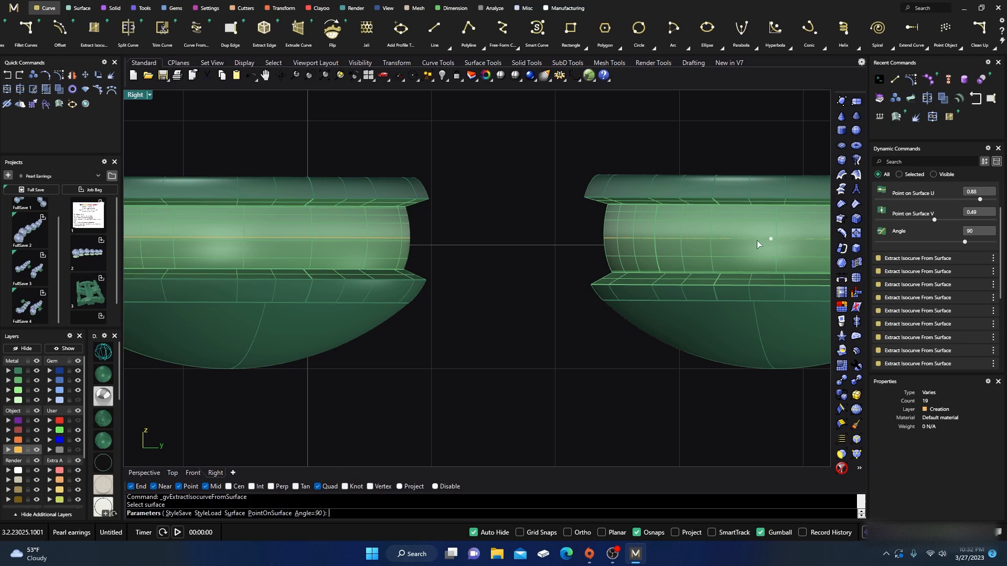
pyautogui.rightClick(530, 351)
# Extract a horizontal isocurve around the fourth cup's band at about V 0.50 with a 90° angle
pyautogui.moveTo(612, 376); pyautogui.dragTo(286, 389, button='right')
pyautogui.moveTo(654, 399); pyautogui.dragTo(462, 409, button='right')
pyautogui.rightClick(587, 289)
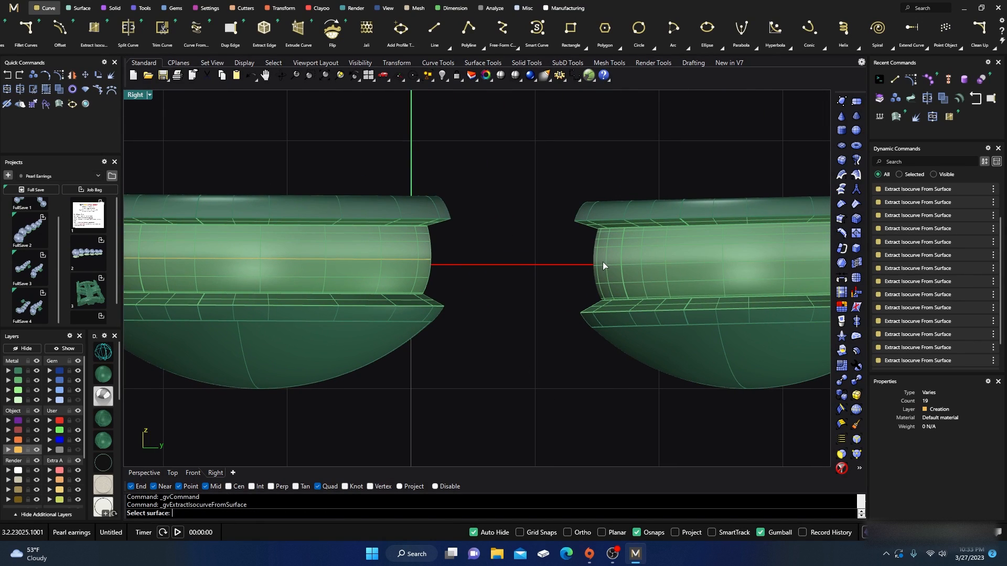
pyautogui.click(603, 264)
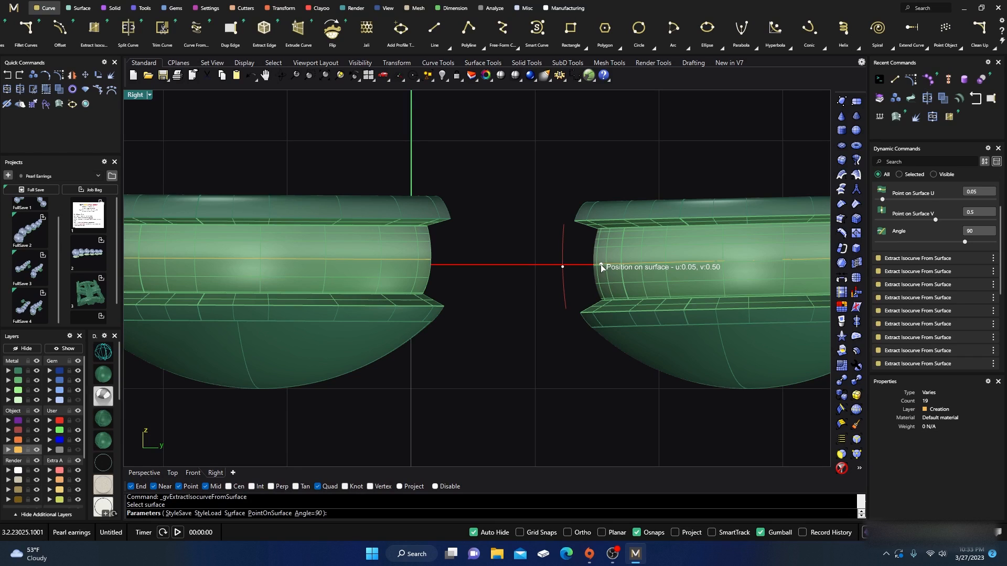
pyautogui.rightClick(587, 377)
pyautogui.moveTo(596, 397); pyautogui.dragTo(498, 407, button='right')
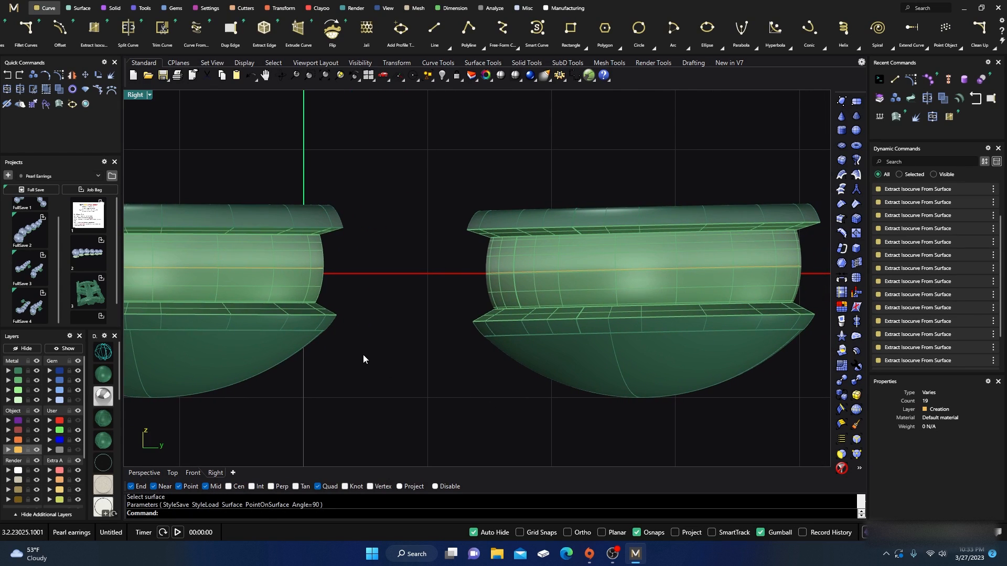
pyautogui.keyDown('shift'); pyautogui.click(318, 273); pyautogui.keyUp('shift')
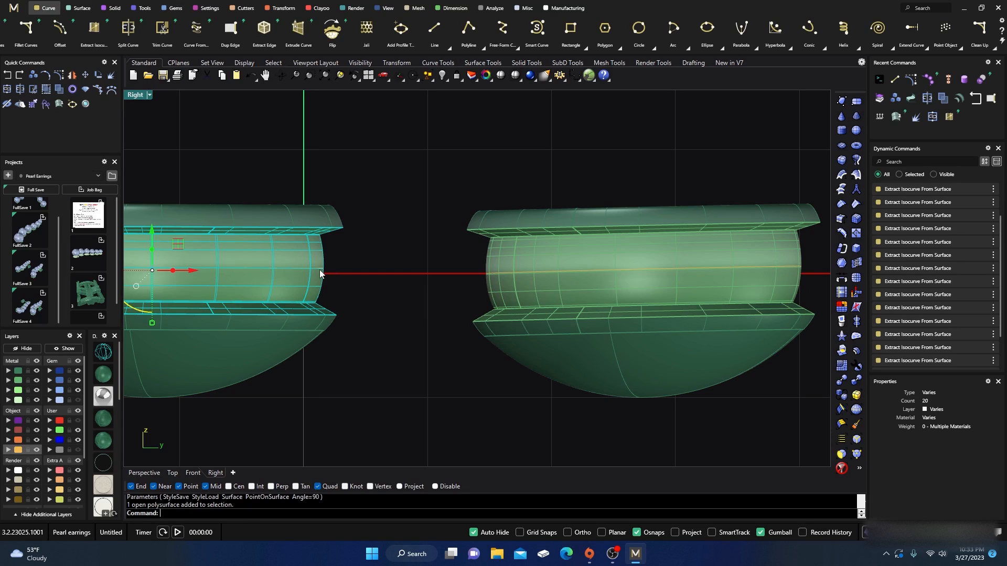
pyautogui.keyDown('shift'); pyautogui.click(320, 274); pyautogui.keyUp('shift')
pyautogui.click(352, 298)
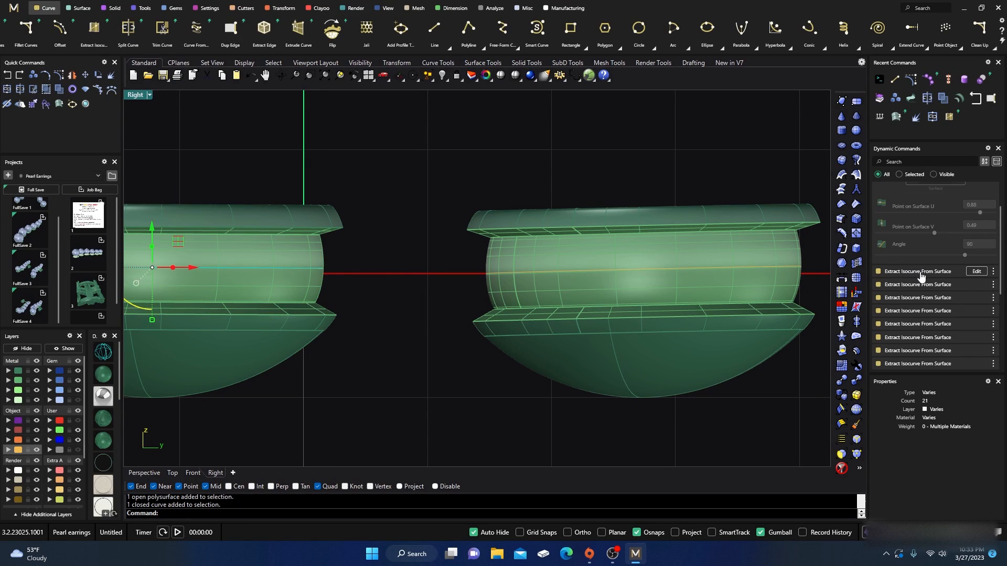
pyautogui.click(976, 271)
pyautogui.moveTo(443, 305); pyautogui.dragTo(595, 294, button='right')
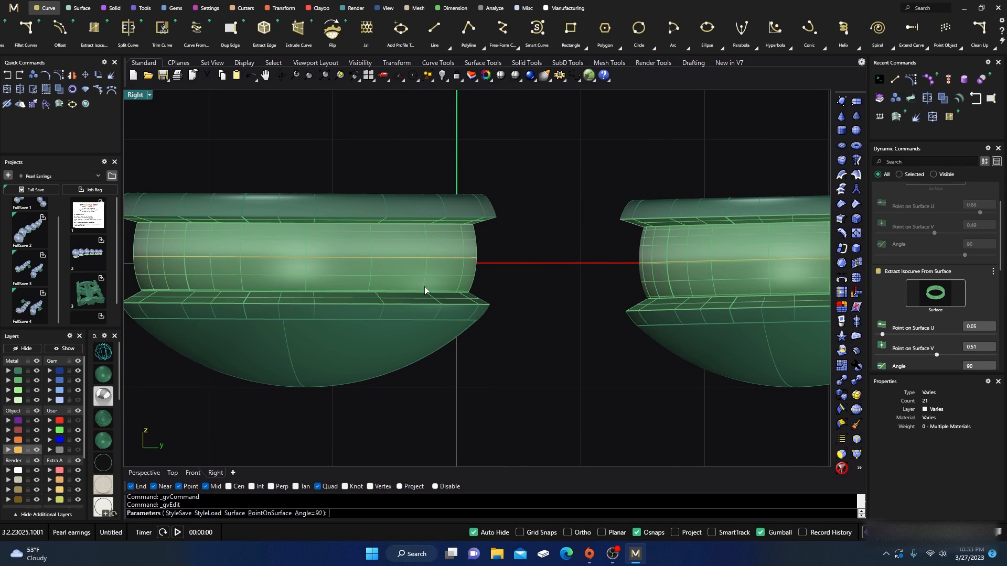
pyautogui.press('Return')
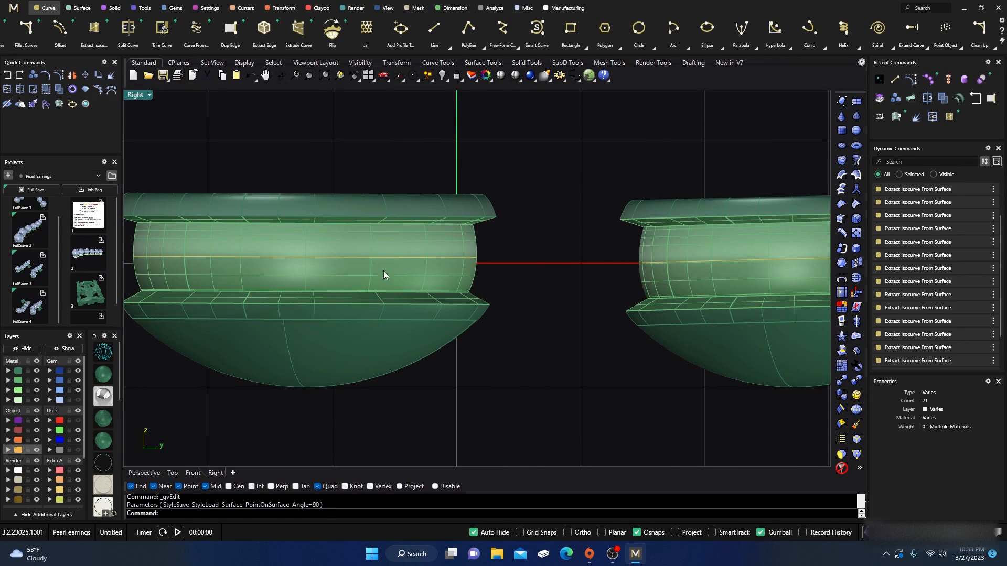
# Edit the third cup's extracted band isocurve so its point on the surface sits at about V 0.51
pyautogui.click(379, 258)
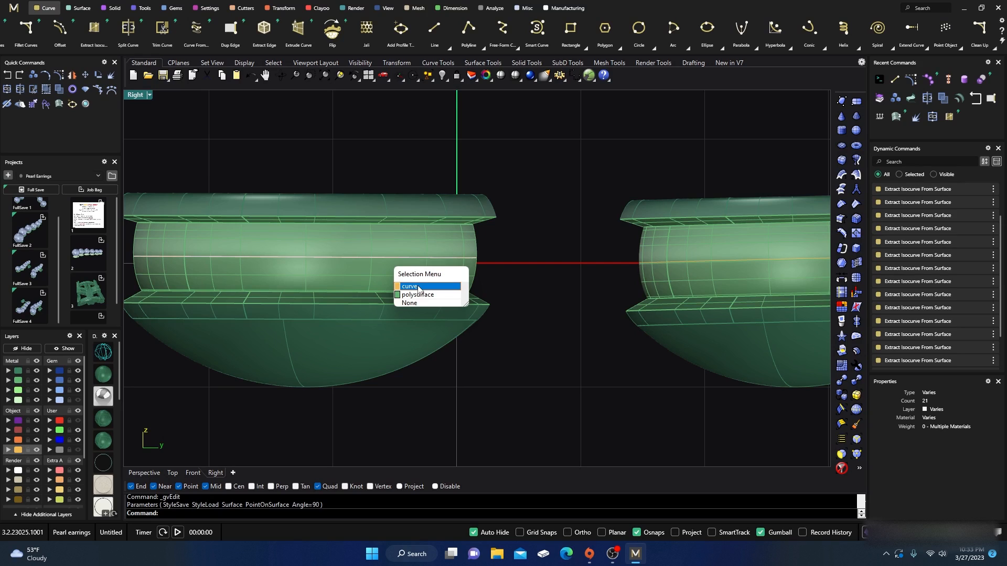
pyautogui.click(419, 286)
pyautogui.scroll(2, 935, 246)
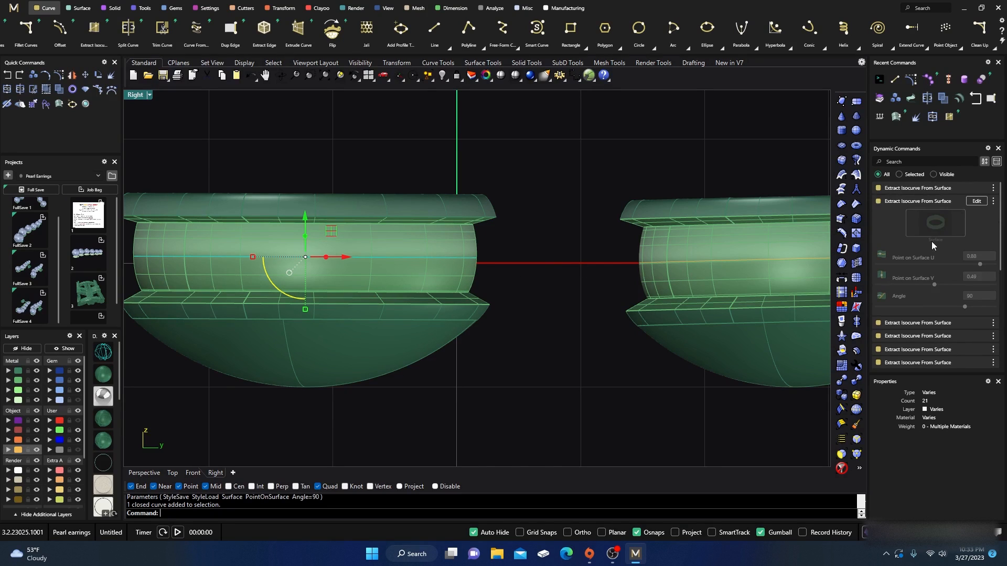
pyautogui.click(976, 201)
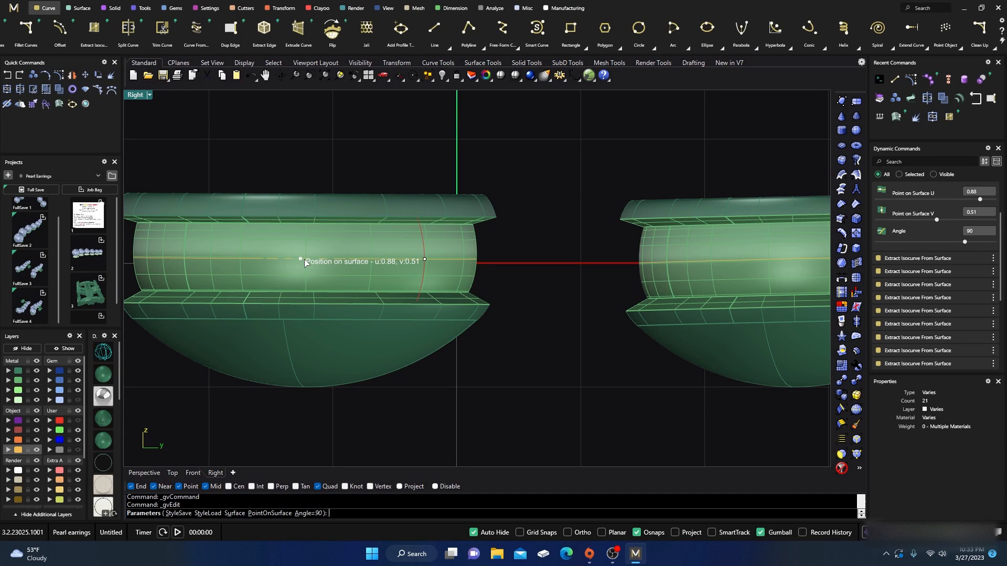
pyautogui.rightClick(516, 383)
# Extract a horizontal isocurve around the fifth cup's band at about V 0.50 with a 90° angle
pyautogui.moveTo(572, 386); pyautogui.dragTo(365, 389, button='right')
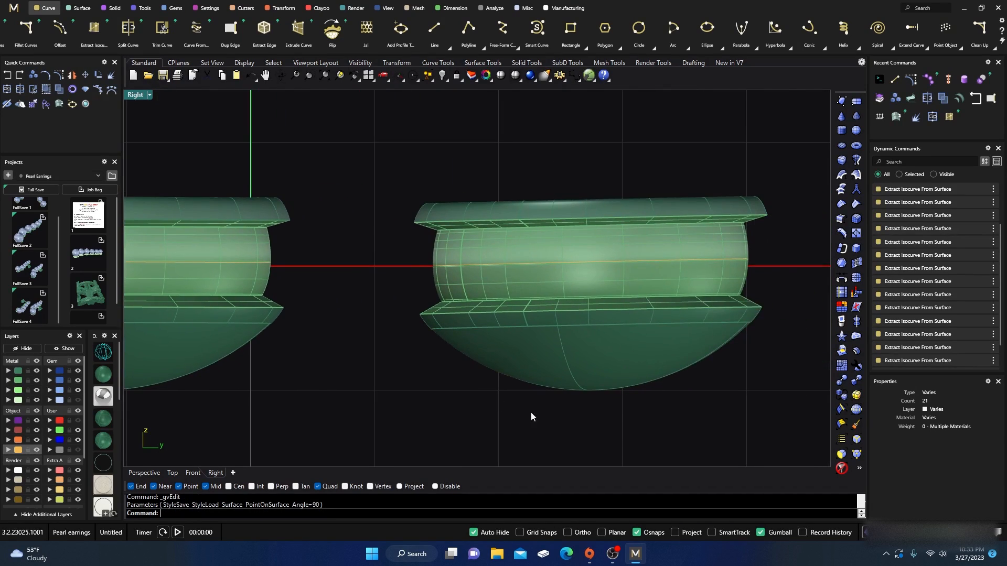
pyautogui.moveTo(550, 410); pyautogui.dragTo(384, 398, button='right')
pyautogui.moveTo(624, 403); pyautogui.dragTo(444, 412, button='right')
pyautogui.moveTo(564, 403); pyautogui.dragTo(473, 401, button='right')
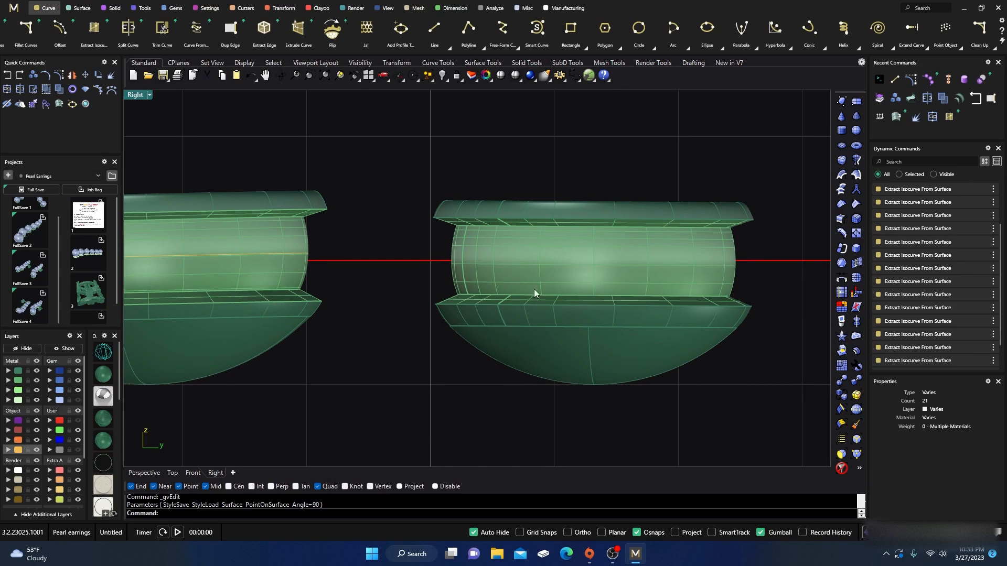
pyautogui.rightClick(526, 272)
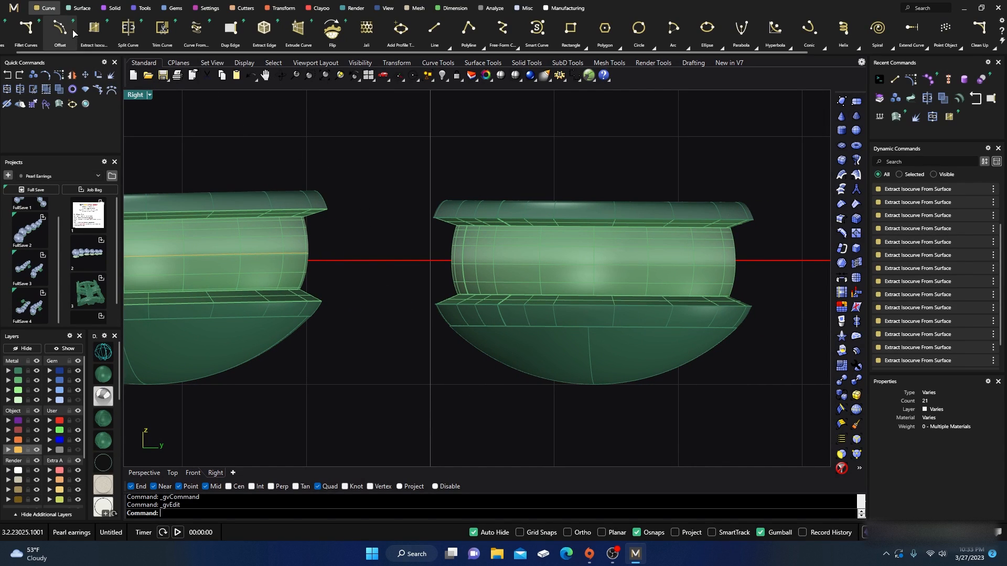
pyautogui.click(93, 29)
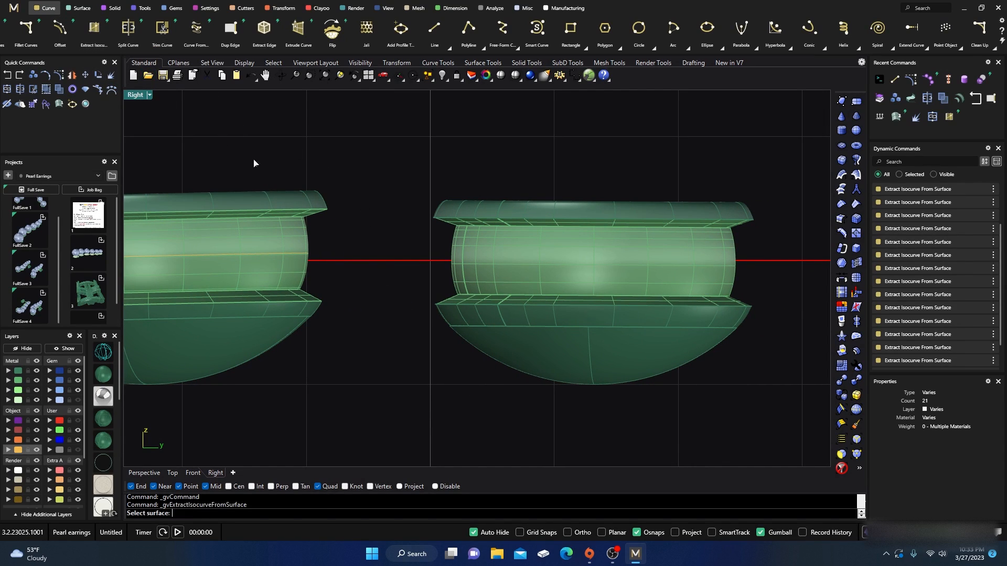
pyautogui.click(468, 261)
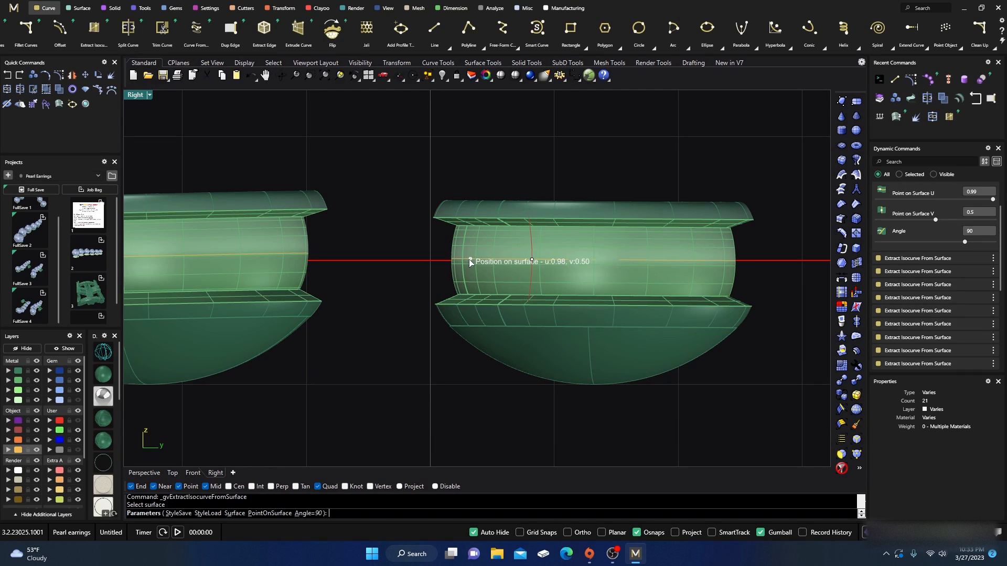
pyautogui.rightClick(448, 375)
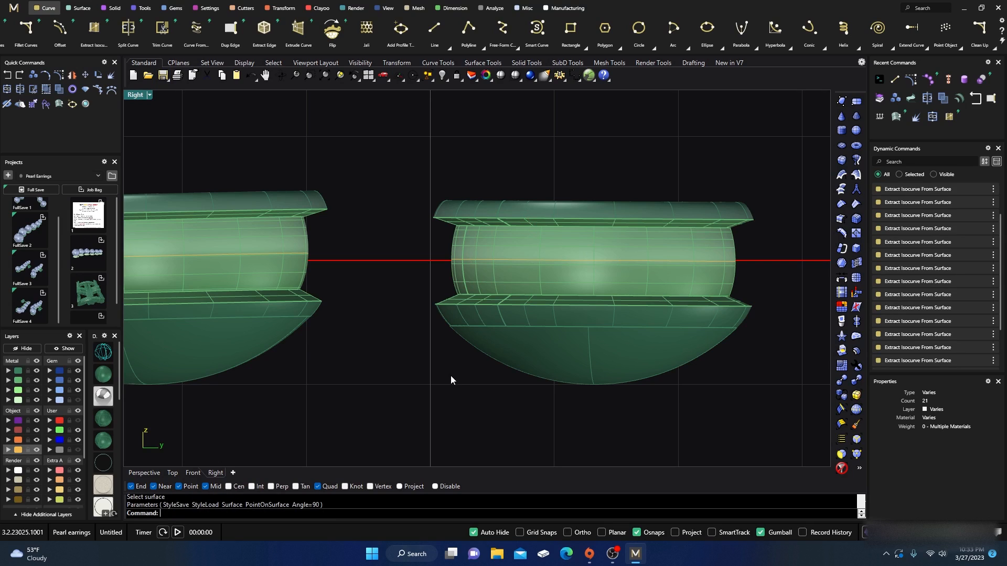
# Extract a horizontal isocurve around the sixth cup's band at about V 0.47 with a 90° angle
pyautogui.scroll(-12, 455, 376)
pyautogui.scroll(6, 613, 349)
pyautogui.scroll(5, 614, 343)
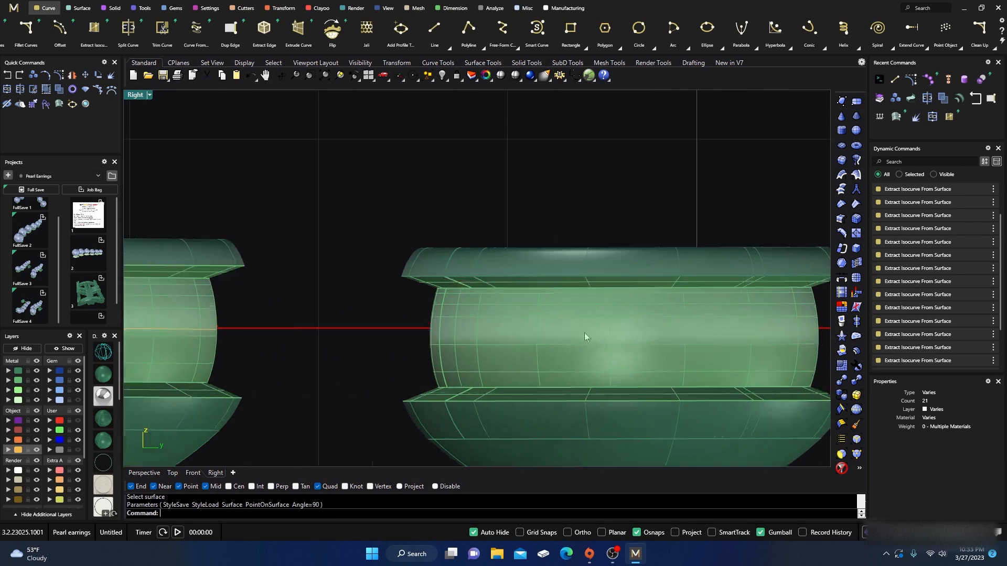
pyautogui.rightClick(386, 355)
pyautogui.click(460, 338)
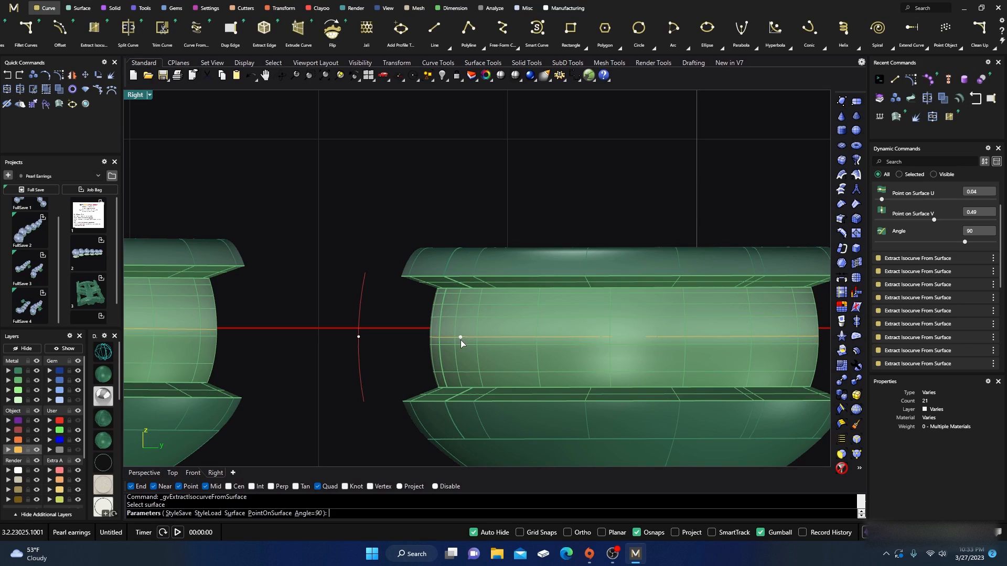
pyautogui.moveTo(460, 339); pyautogui.dragTo(461, 342)
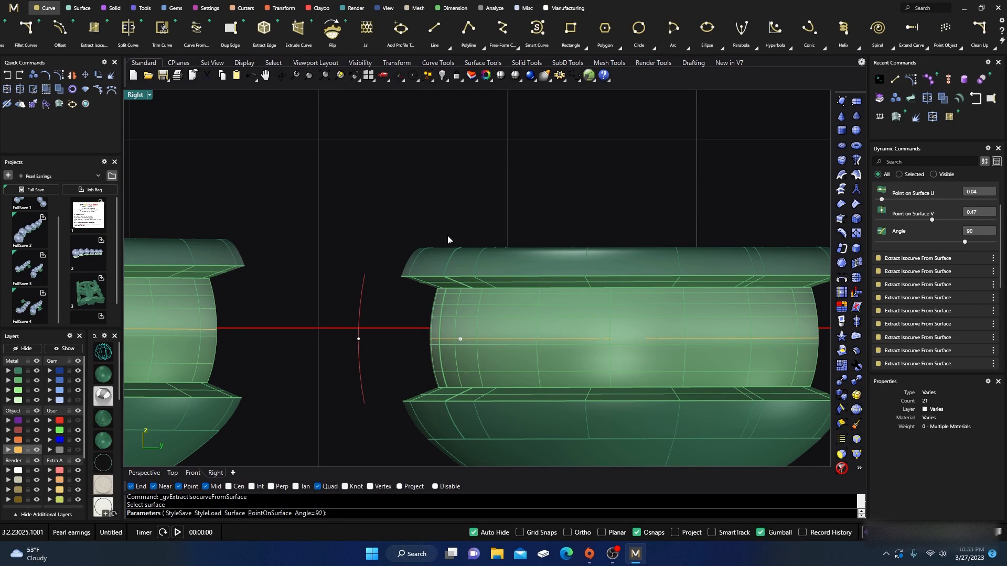
pyautogui.press('Return')
# Examine the extracted band isocurves on all six cups in the Right and Perspective views
pyautogui.scroll(-4, 498, 229)
pyautogui.scroll(-10, 507, 237)
pyautogui.moveTo(392, 334); pyautogui.dragTo(544, 337, button='right')
pyautogui.scroll(6, 268, 240)
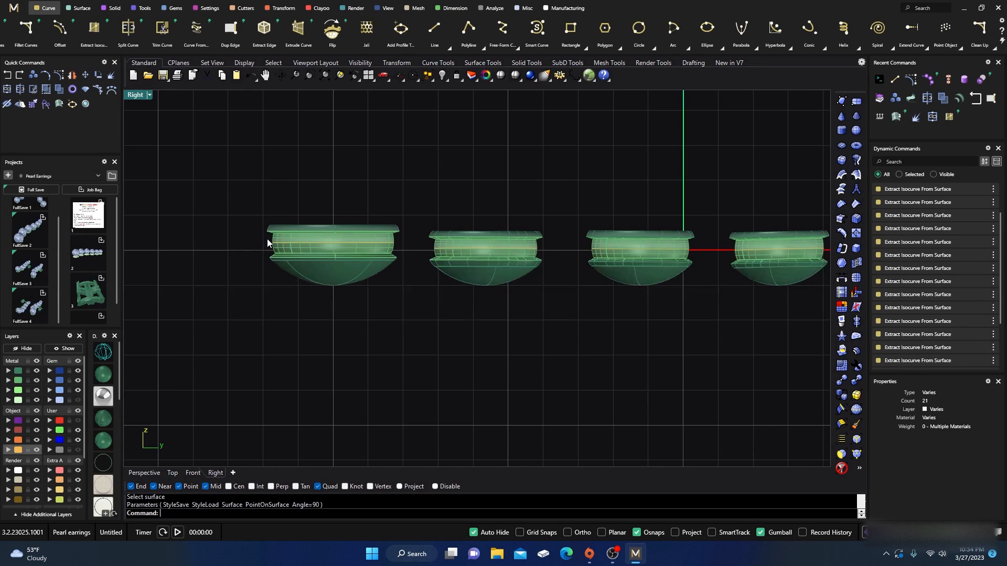
pyautogui.doubleClick(135, 95)
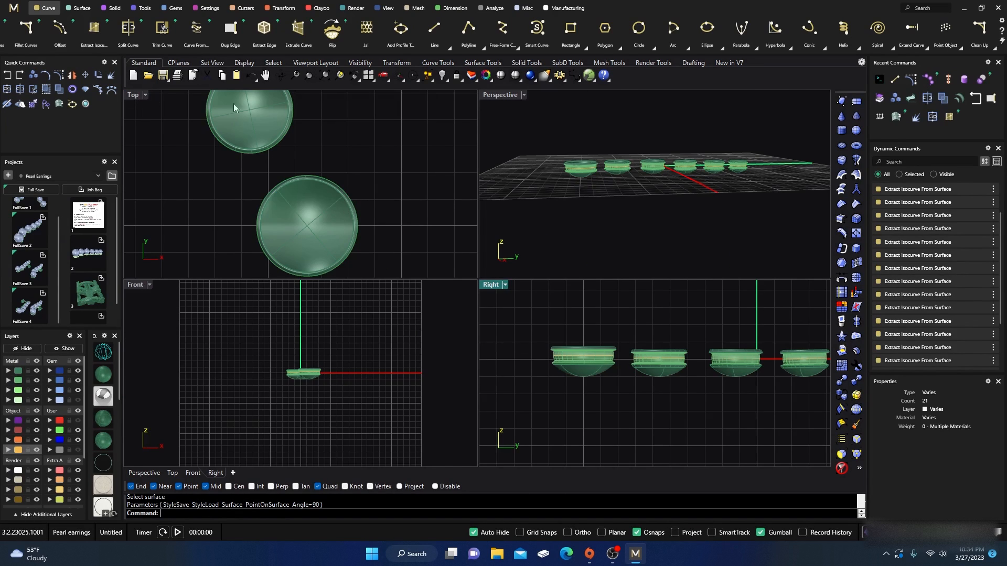
pyautogui.doubleClick(493, 97)
pyautogui.moveTo(298, 280); pyautogui.dragTo(310, 331, button='right')
pyautogui.scroll(-5, 245, 271)
pyautogui.scroll(7, 366, 304)
pyautogui.scroll(-3, 369, 301)
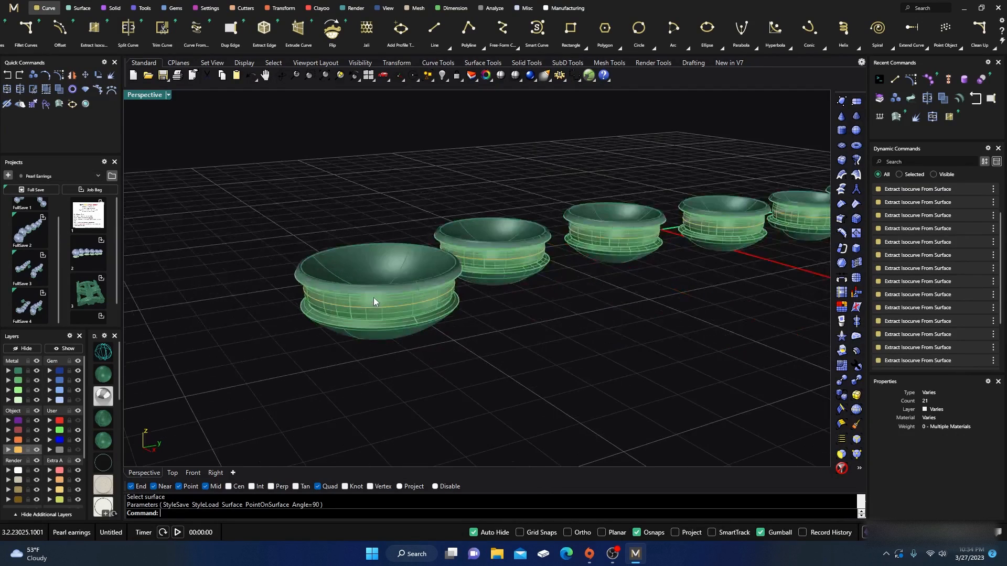
pyautogui.moveTo(389, 222); pyautogui.dragTo(398, 314, button='right')
pyautogui.scroll(4, 393, 307)
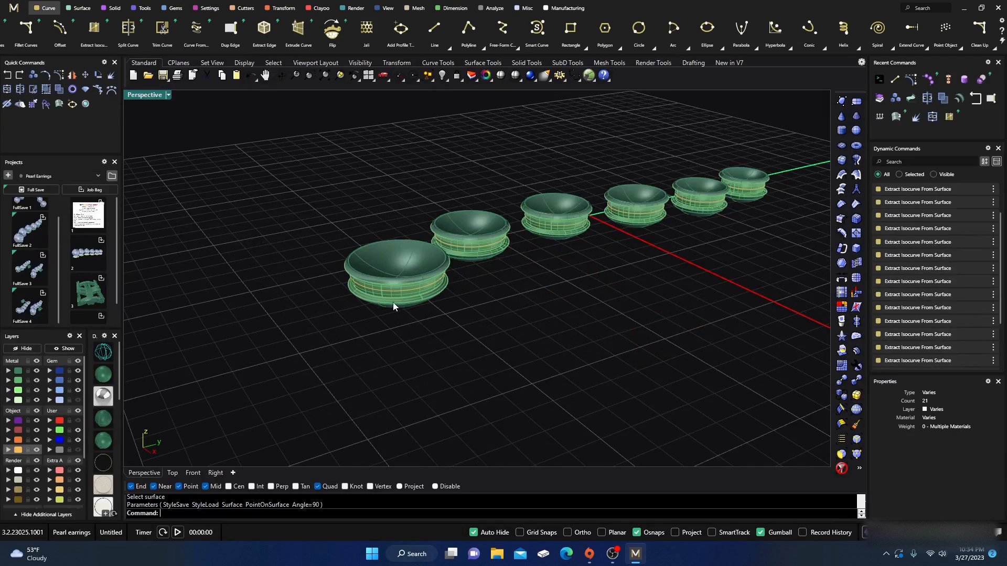
# Place library spheres along the largest cup's band isocurve with Object On Curve, from start position 0.05 to end position 0.028
pyautogui.click(397, 288)
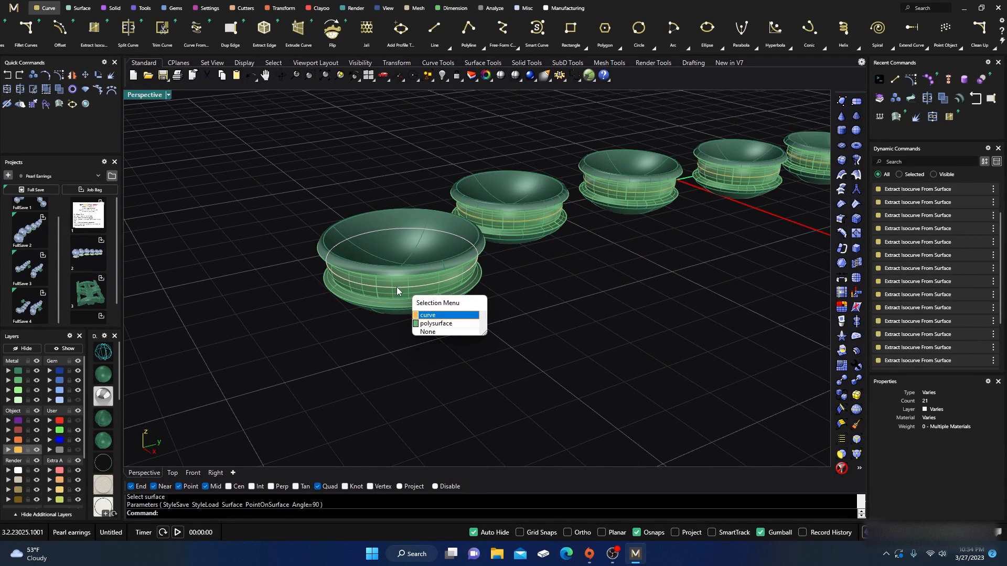
pyautogui.click(436, 310)
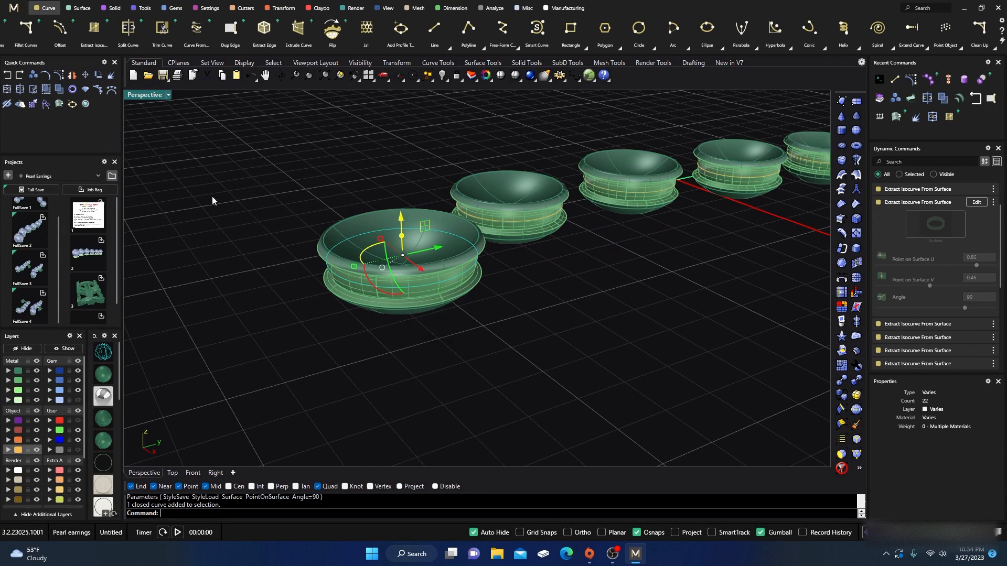
pyautogui.click(112, 7)
pyautogui.click(128, 25)
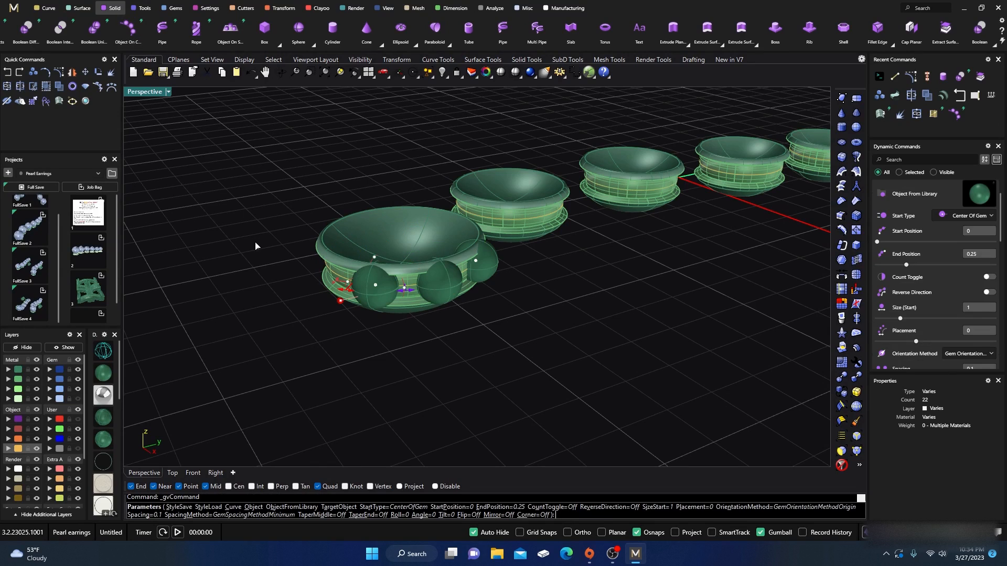
pyautogui.moveTo(379, 285)
pyautogui.mouseDown()
pyautogui.moveTo(475, 263)
pyautogui.moveTo(433, 231)
pyautogui.moveTo(303, 254)
pyautogui.moveTo(362, 295)
pyautogui.moveTo(396, 293)
pyautogui.mouseUp()
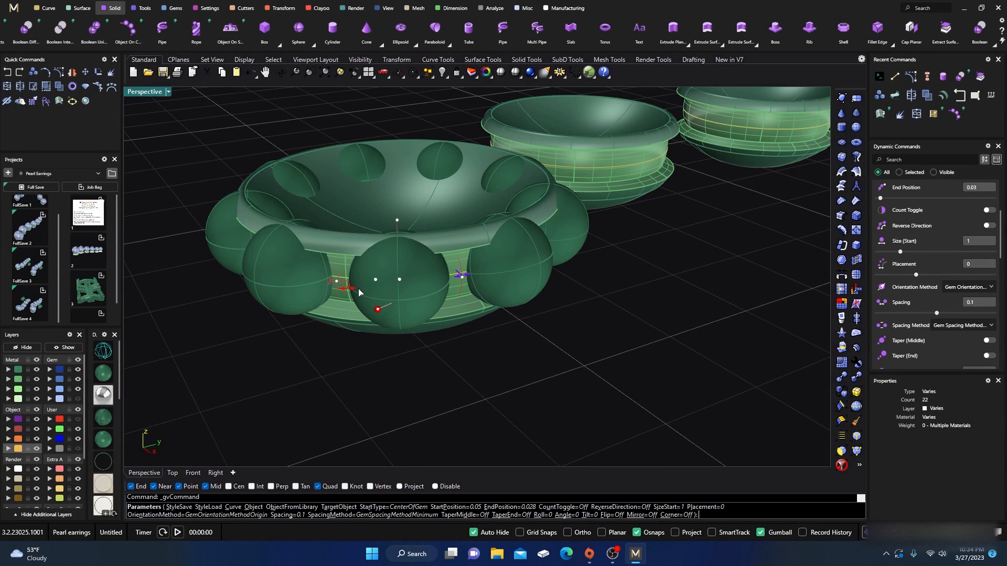
# Set the band spheres' size to 0.72 and their spacing to -0.06, and accept the arrangement
pyautogui.moveTo(359, 292); pyautogui.dragTo(378, 302)
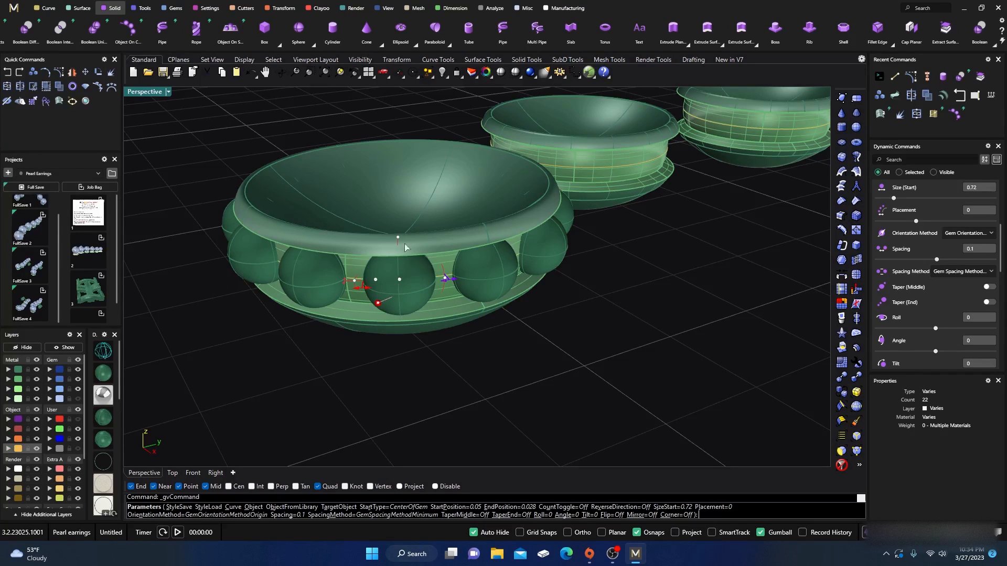
pyautogui.moveTo(451, 283)
pyautogui.moveTo(451, 283); pyautogui.dragTo(433, 282)
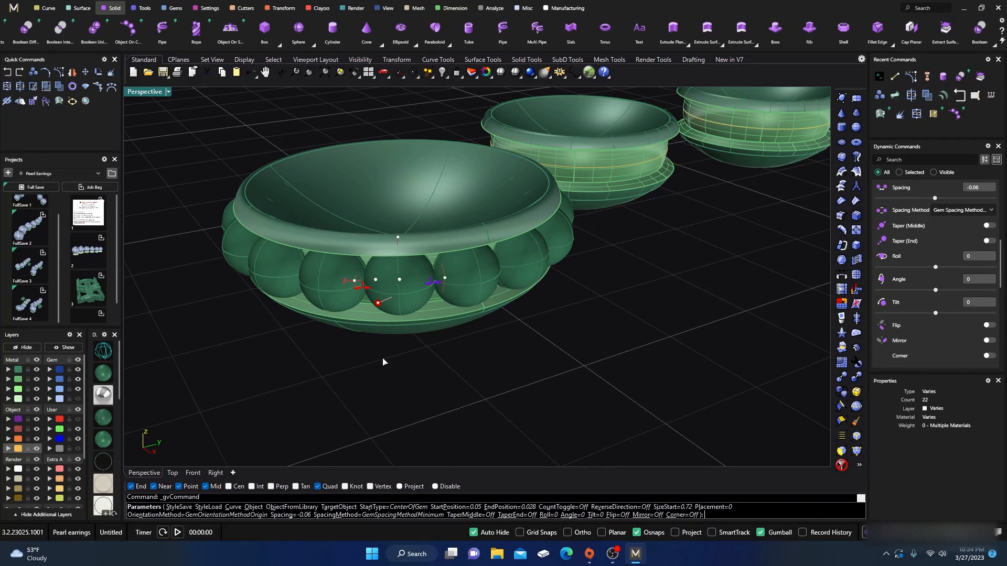
pyautogui.scroll(-5, 382, 362)
pyautogui.moveTo(383, 386); pyautogui.dragTo(374, 352, button='right')
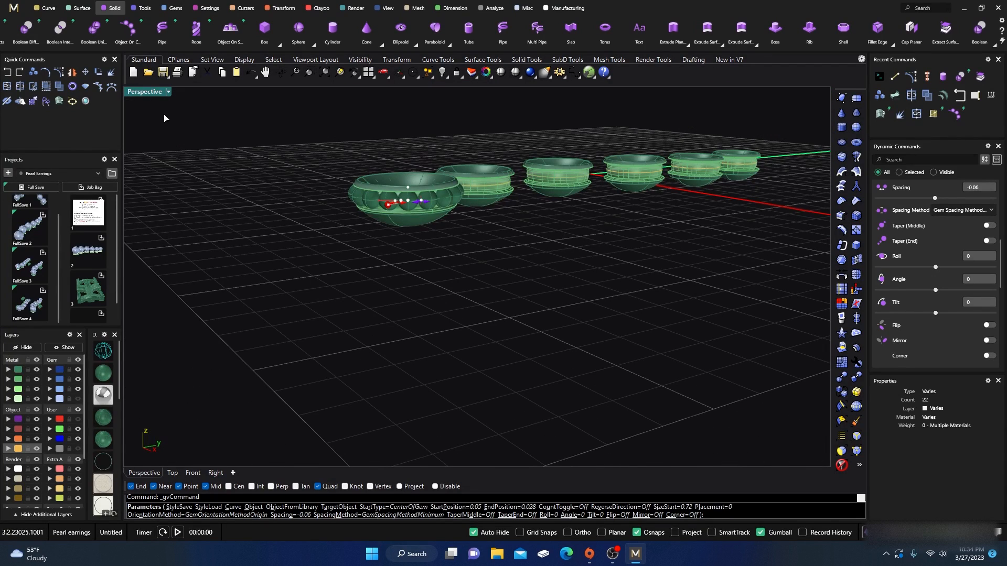
pyautogui.doubleClick(140, 92)
pyautogui.scroll(5, 586, 348)
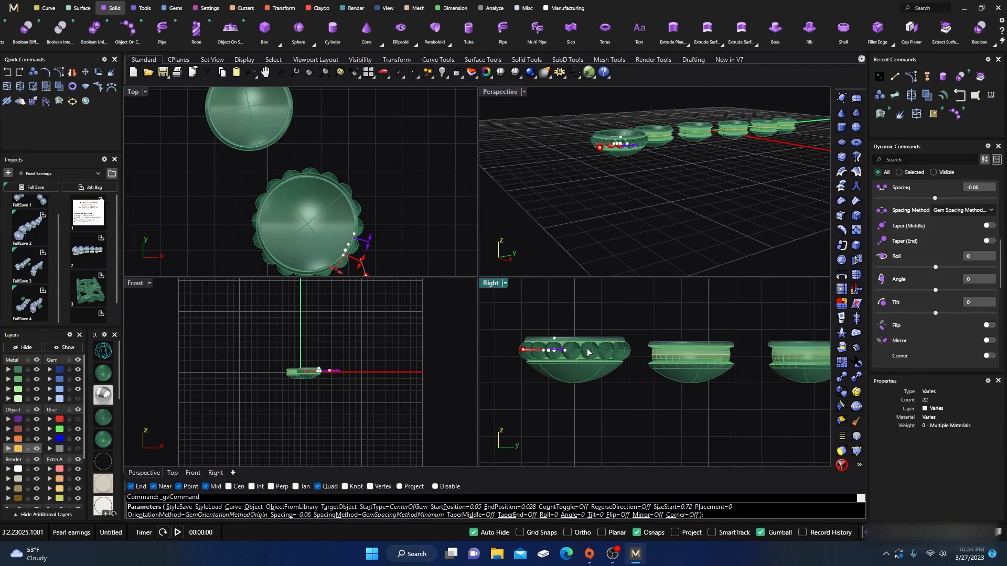
pyautogui.scroll(4, 586, 347)
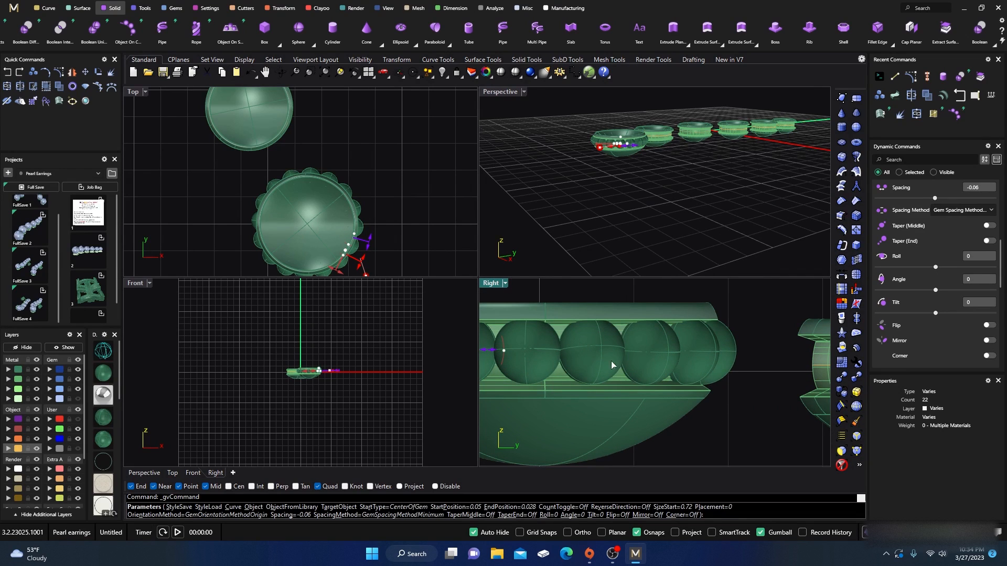
pyautogui.scroll(-3, 628, 373)
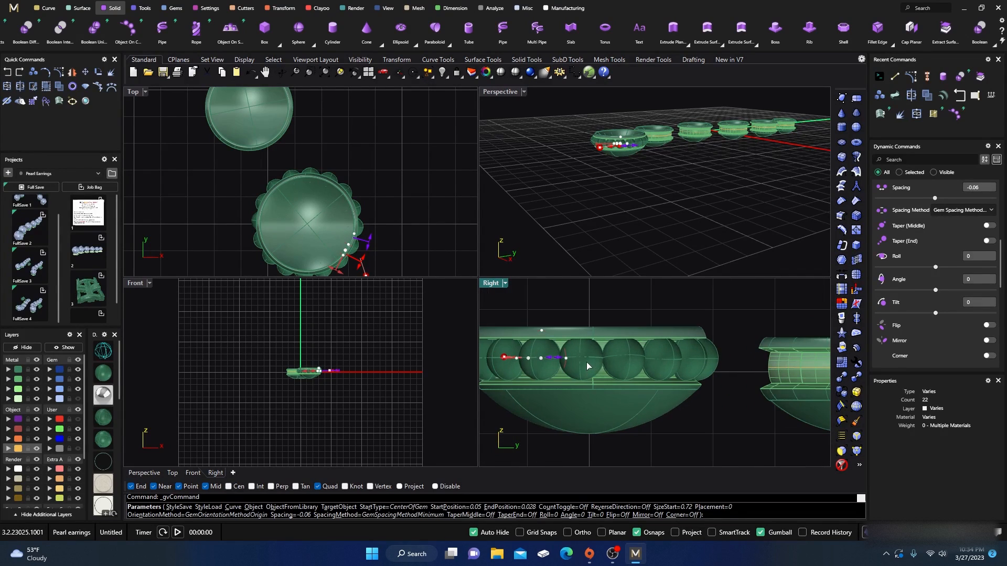
pyautogui.press('Return')
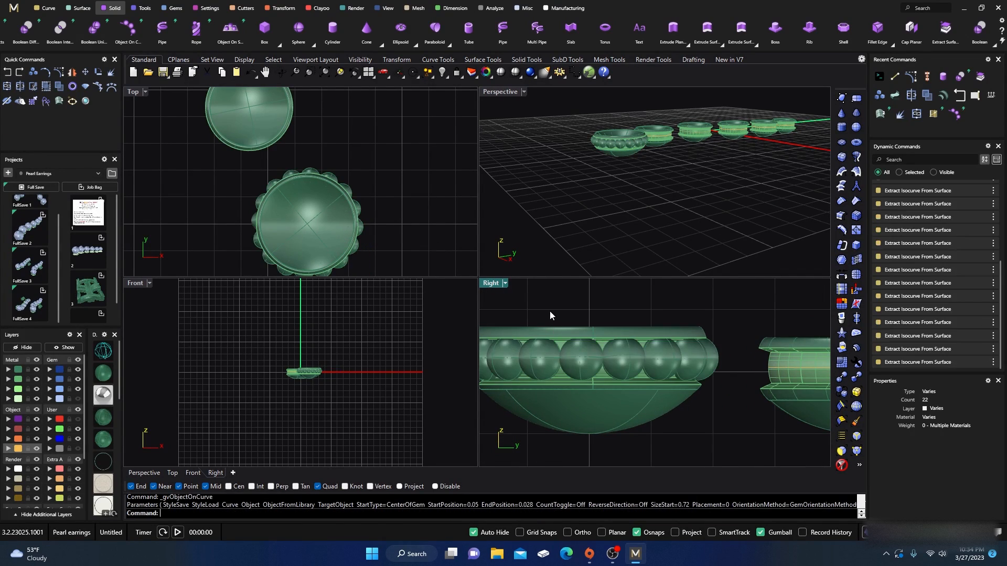
# Switch the Right viewport to wireframe display
pyautogui.hotkey('ctrl', 'alt', 'w')
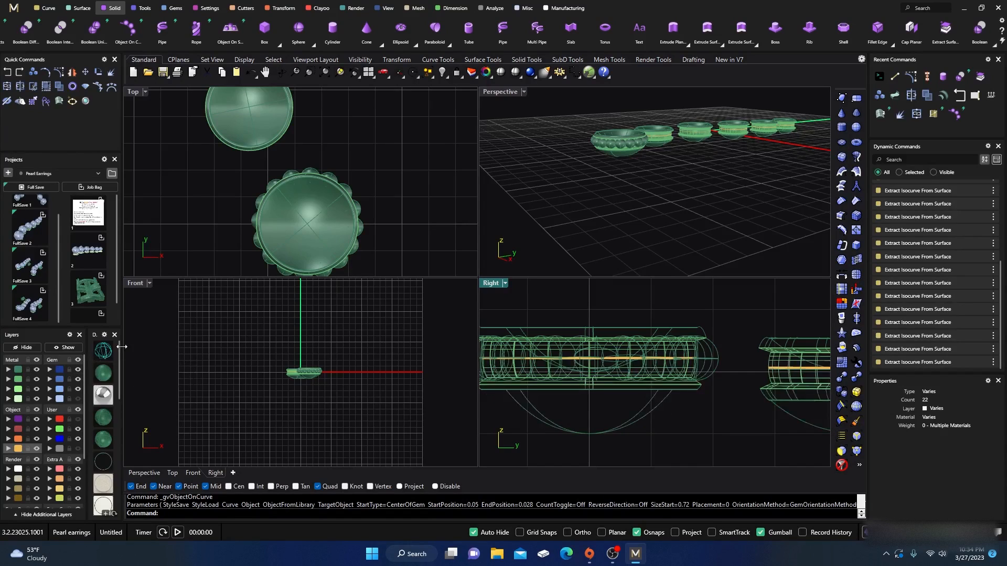
# Edit the largest cup's extracted band isocurve, setting its Point on Surface V to 0.53
pyautogui.click(587, 361)
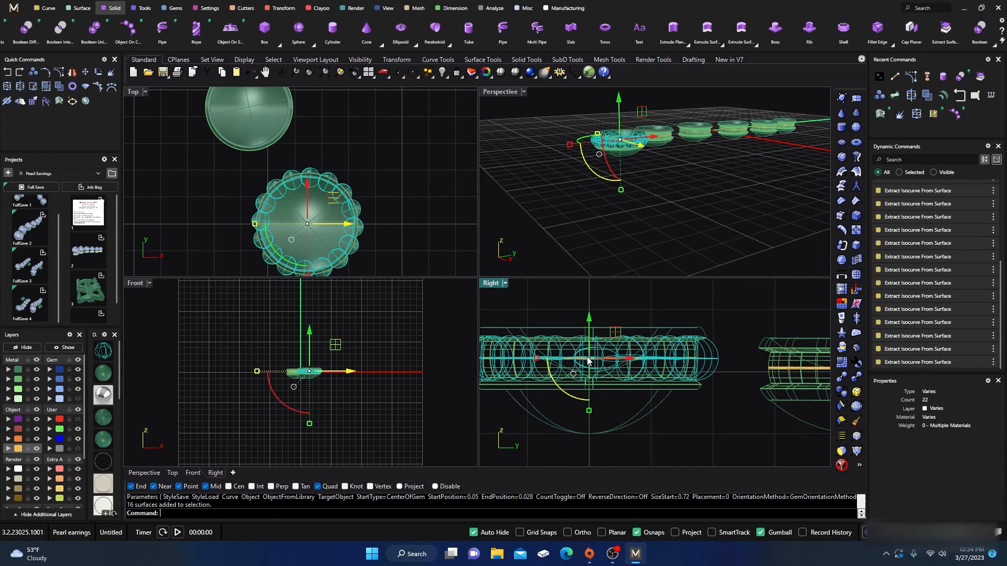
pyautogui.keyDown('shift'); pyautogui.click(650, 360); pyautogui.keyUp('shift')
pyautogui.press('Escape')
pyautogui.scroll(3, 571, 354)
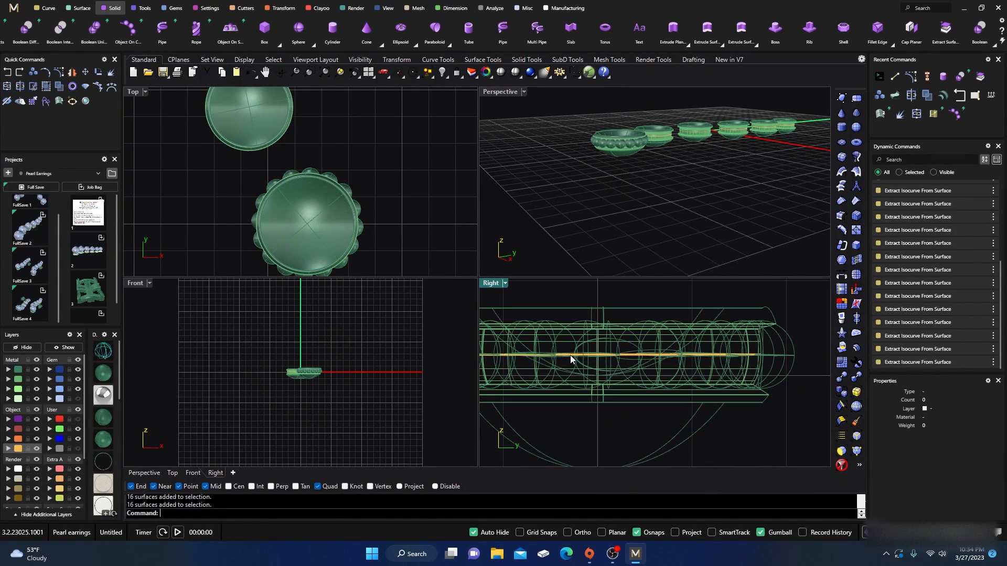
pyautogui.click(570, 354)
pyautogui.click(609, 383)
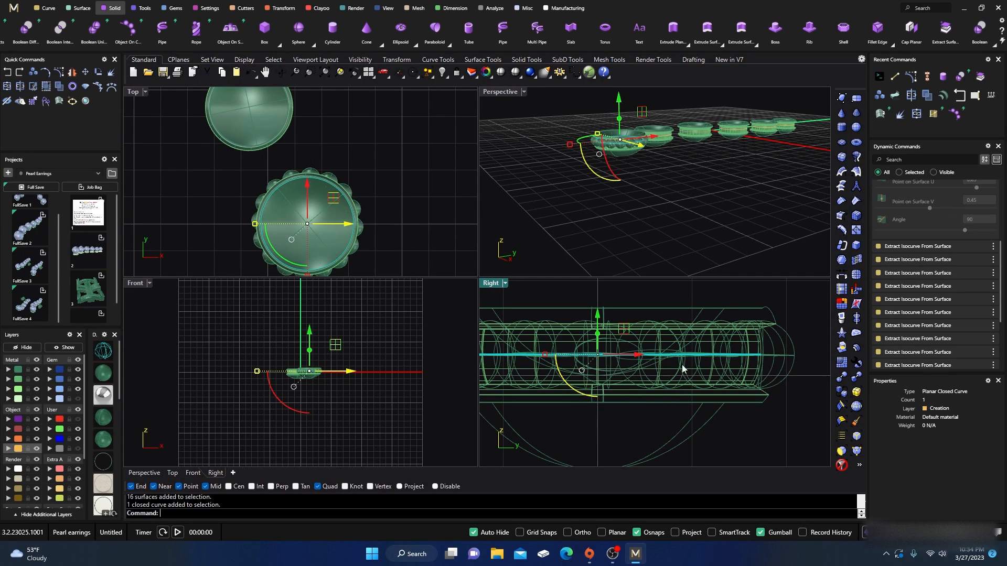
pyautogui.click(886, 292)
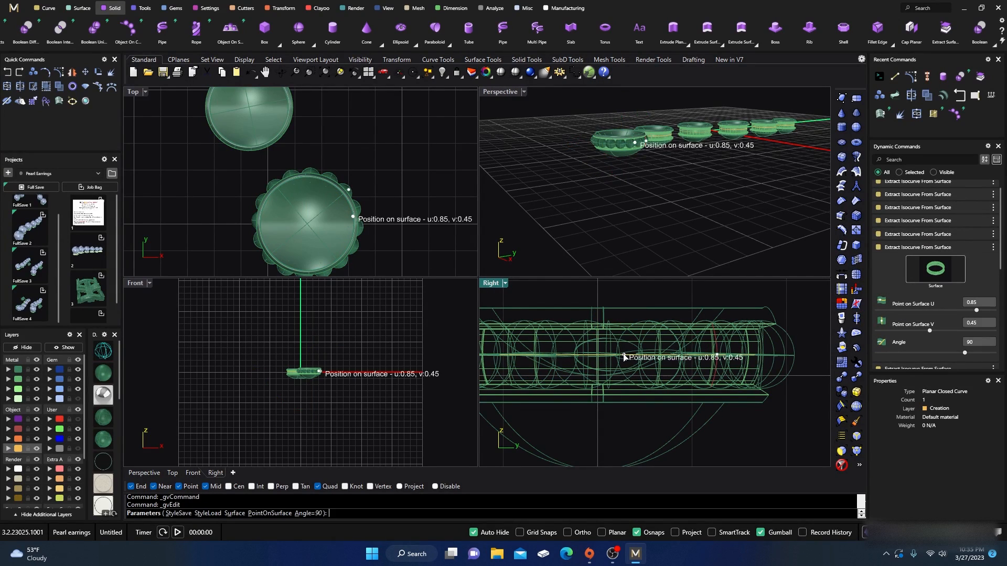
pyautogui.moveTo(623, 355); pyautogui.dragTo(624, 356)
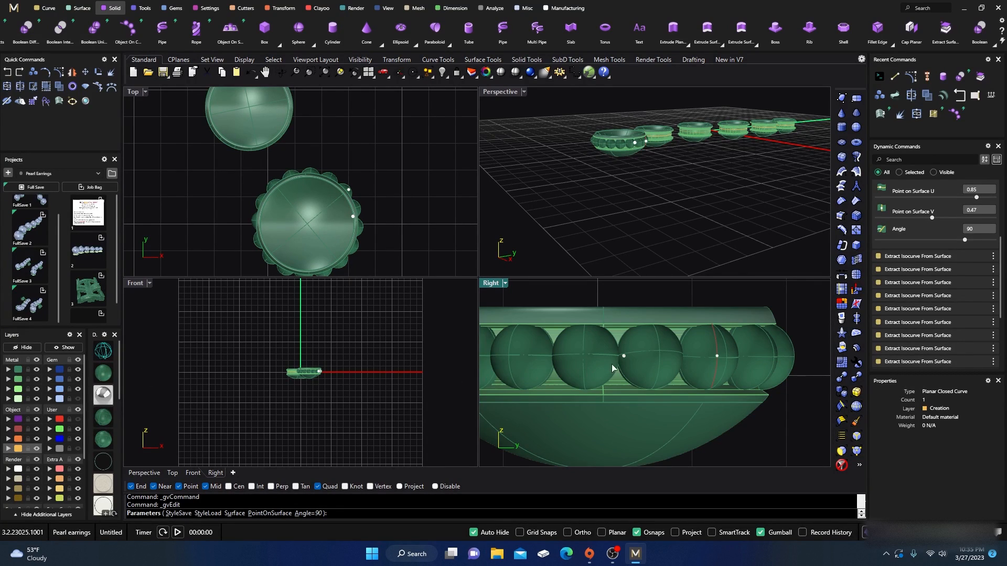
pyautogui.moveTo(623, 357); pyautogui.dragTo(623, 361)
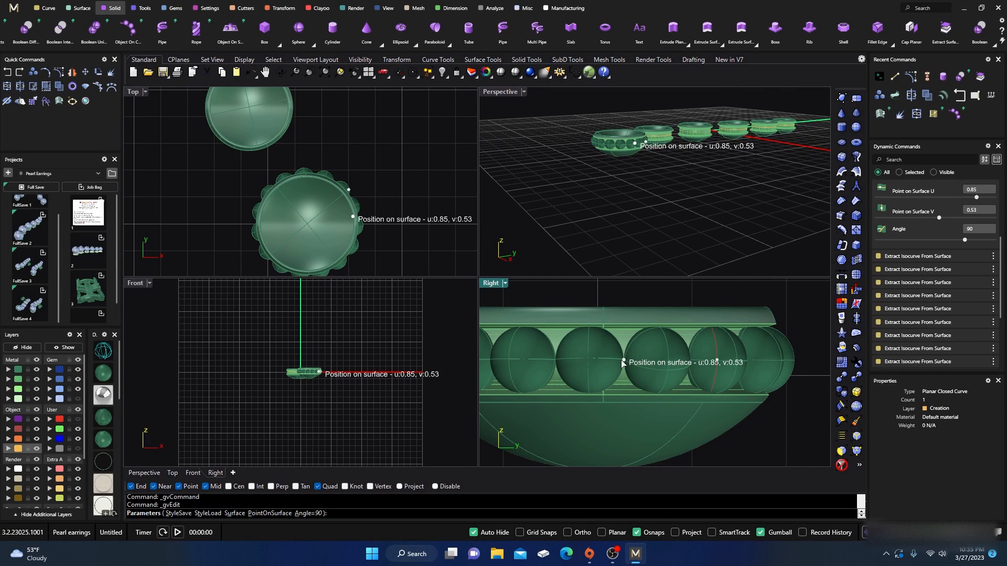
pyautogui.rightClick(628, 352)
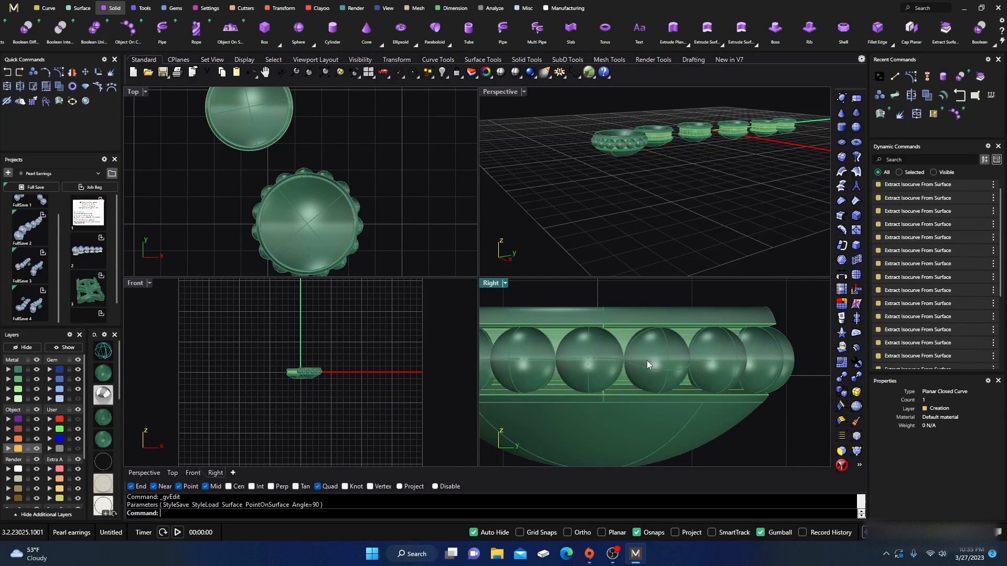
# Edit the largest cup's Object On Curve spheres, setting their size to 0.76, and accept the change
pyautogui.click(647, 360)
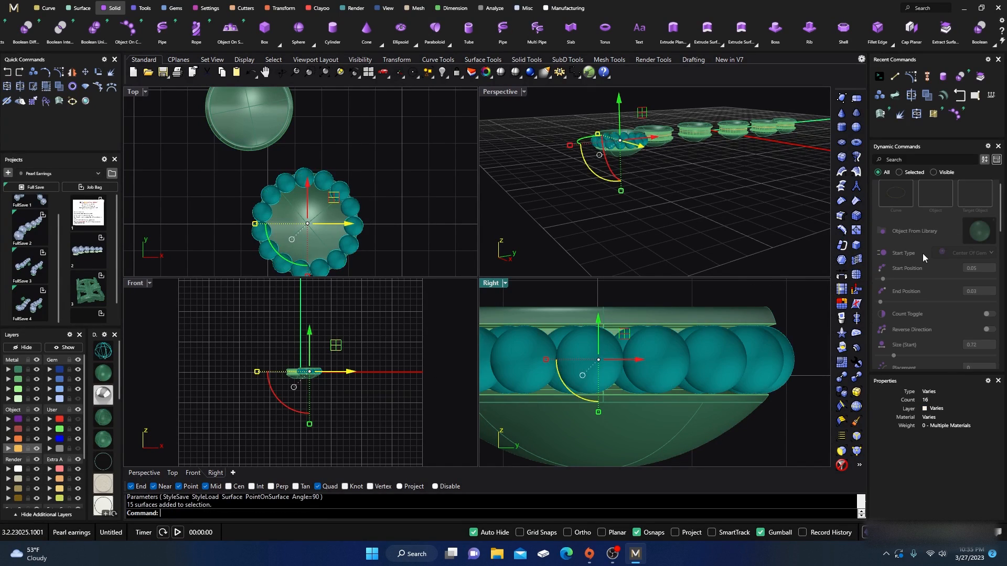
pyautogui.click(976, 185)
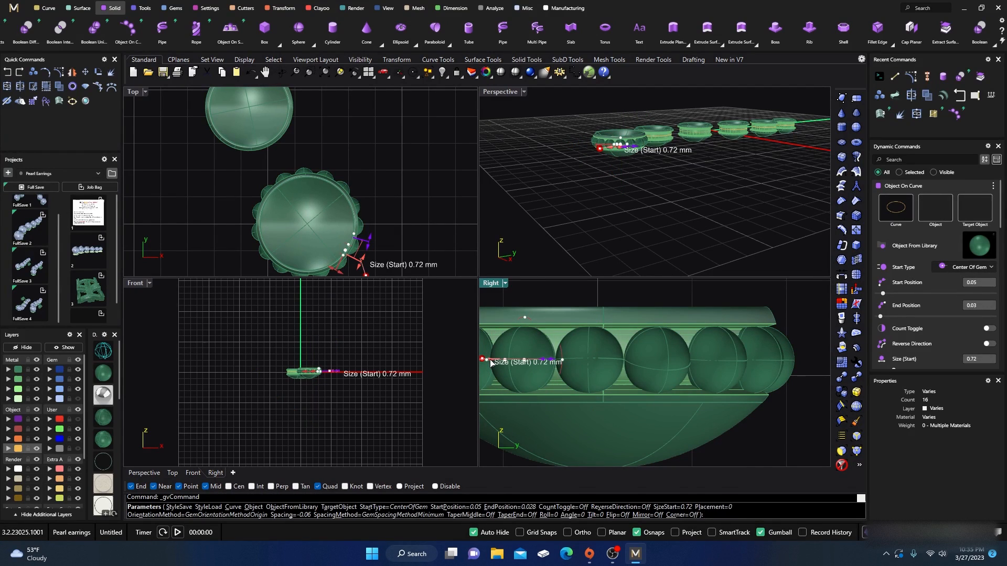
pyautogui.moveTo(491, 363); pyautogui.dragTo(481, 360)
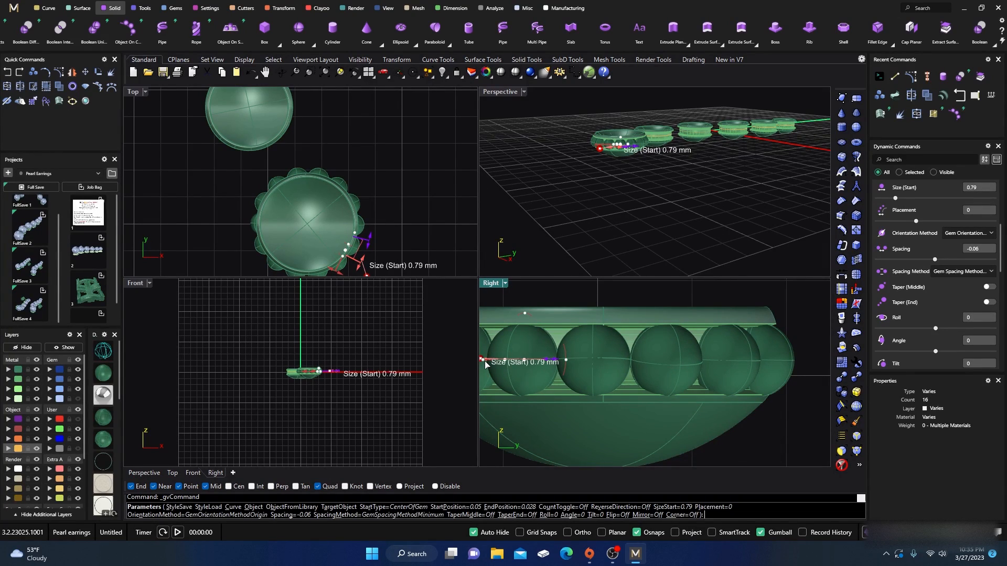
pyautogui.moveTo(485, 364); pyautogui.dragTo(486, 365)
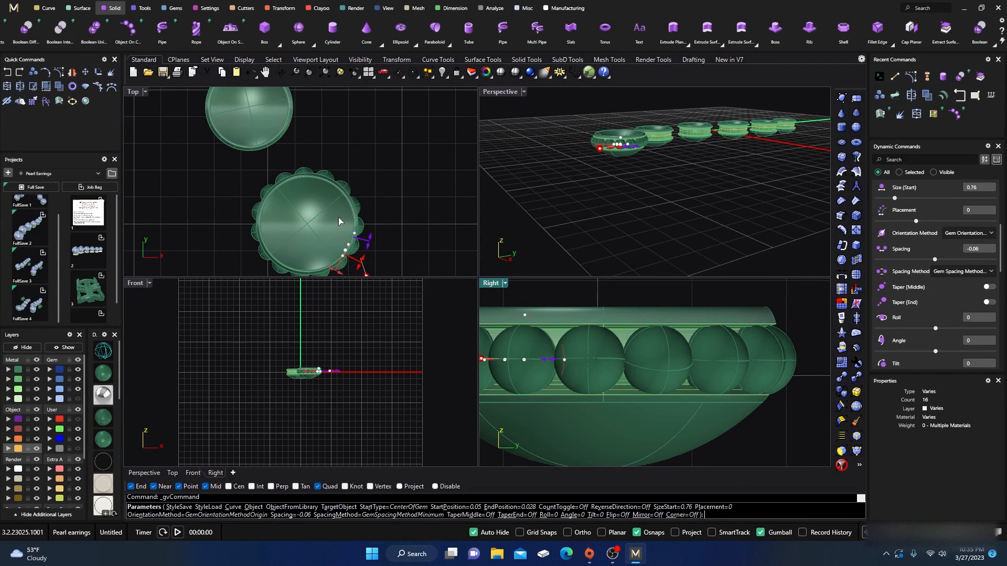
pyautogui.rightClick(548, 182)
# Place library spheres along the second cup's band isocurve with Object On Curve, from start position 0.05 to end position 0.029
pyautogui.scroll(6, 663, 340)
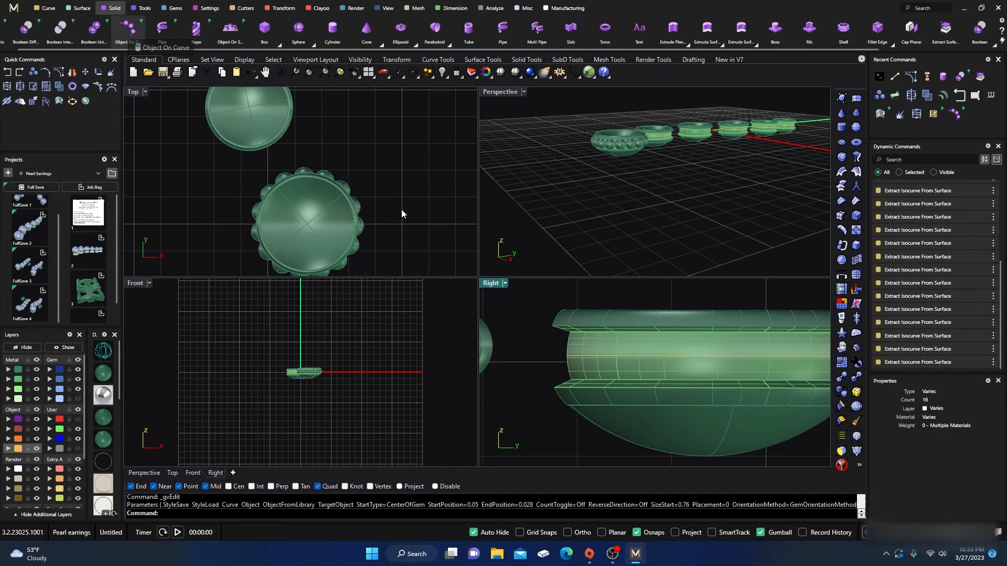
pyautogui.rightClick(592, 355)
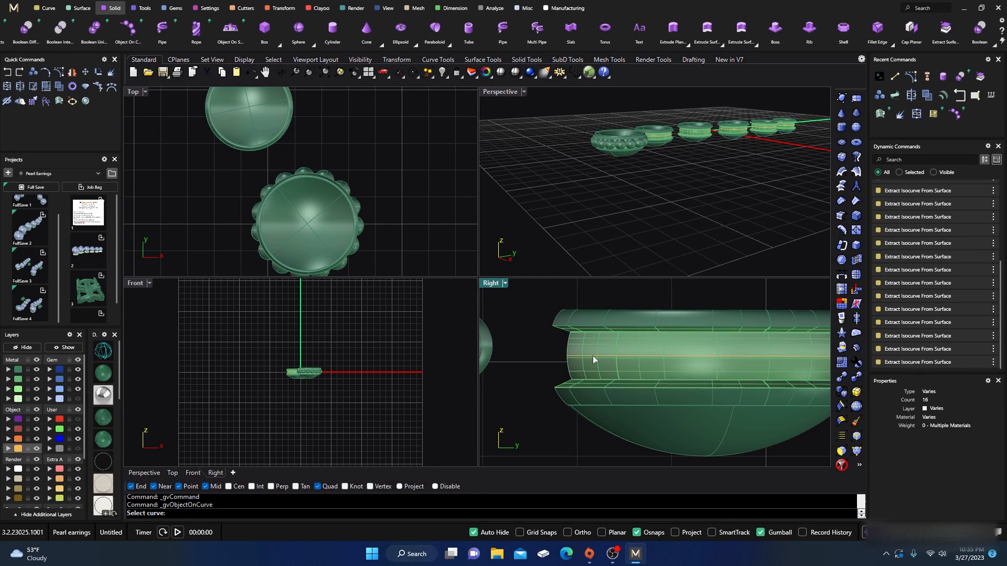
pyautogui.click(593, 356)
pyautogui.click(590, 354)
pyautogui.press('Return')
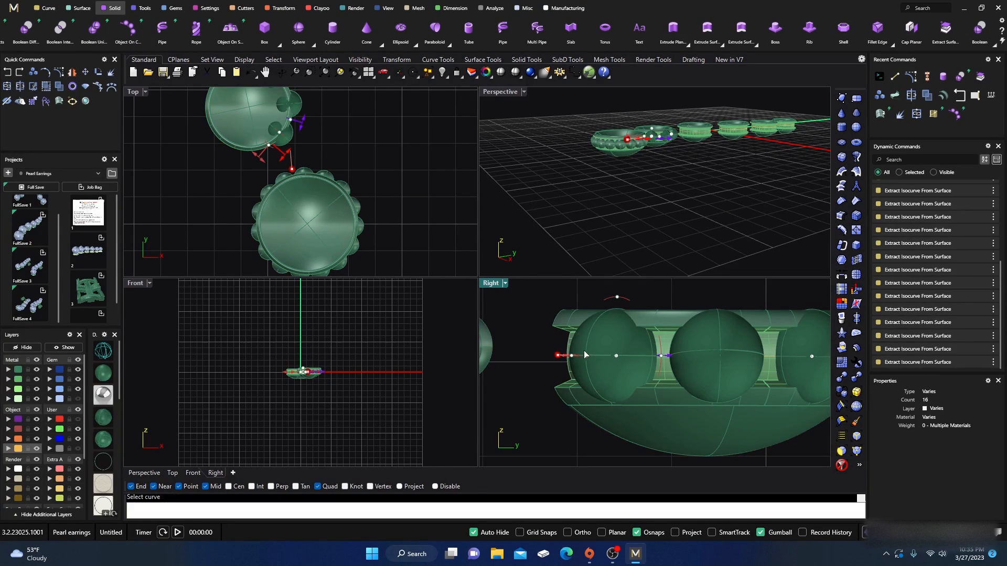
pyautogui.scroll(6, 608, 183)
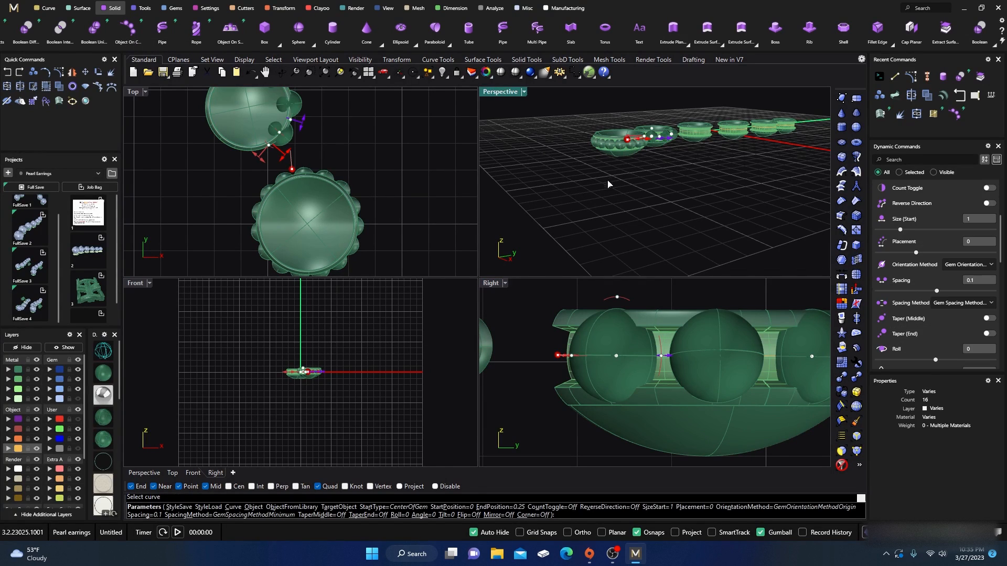
pyautogui.scroll(-4, 630, 225)
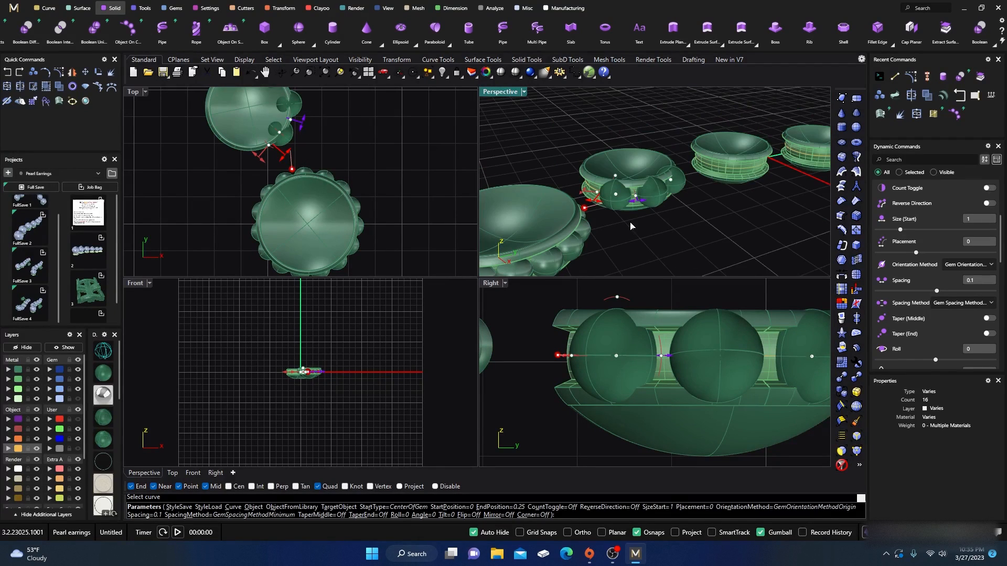
pyautogui.moveTo(615, 196)
pyautogui.mouseDown()
pyautogui.moveTo(629, 195)
pyautogui.moveTo(653, 162)
pyautogui.moveTo(582, 189)
pyautogui.moveTo(611, 201)
pyautogui.mouseUp()
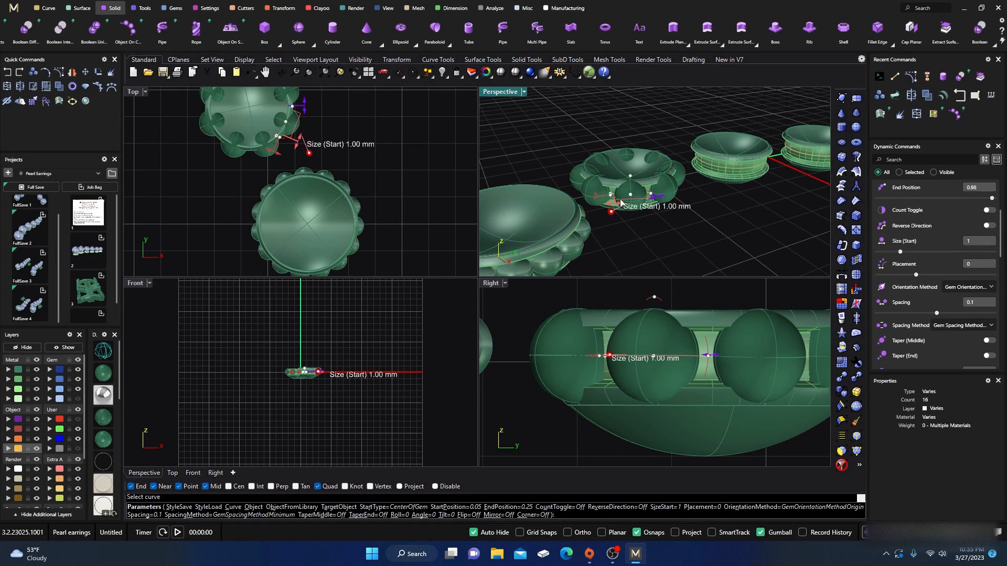
pyautogui.scroll(5, 598, 192)
pyautogui.moveTo(596, 190)
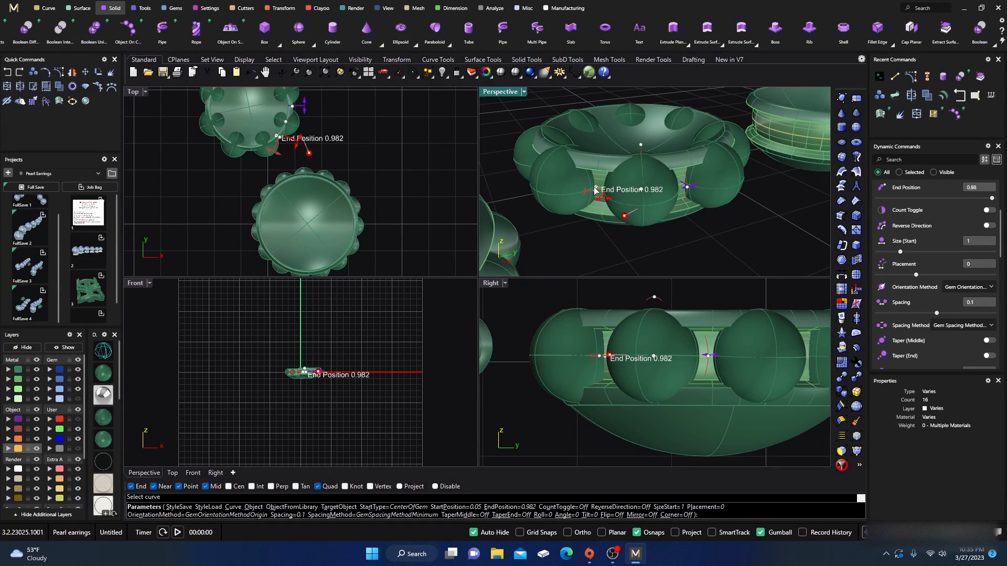
pyautogui.moveTo(597, 190); pyautogui.dragTo(638, 193)
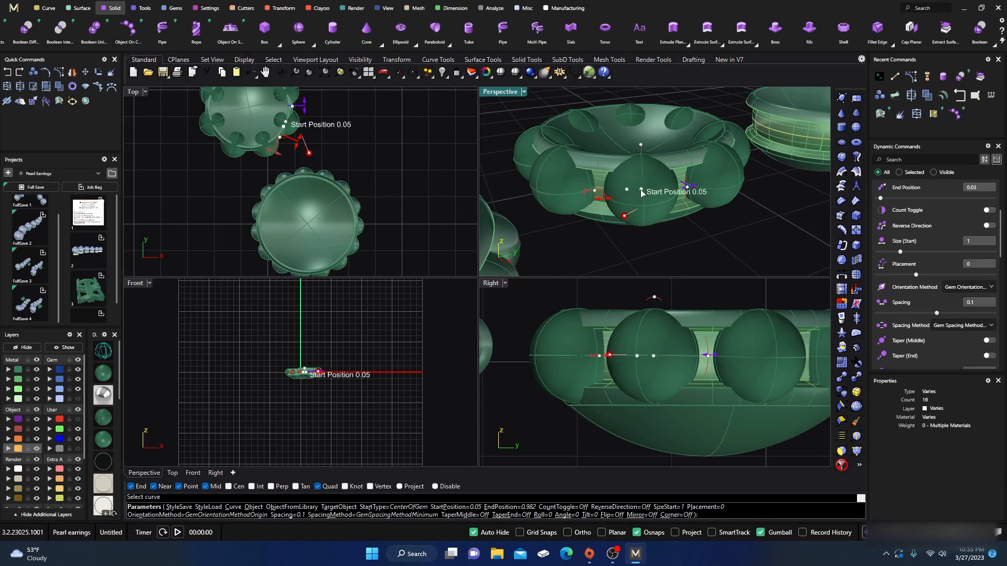
# Set the second cup's spheres to size 0.67, spacing -0.11 and roll 2, and accept the arrangement
pyautogui.moveTo(607, 200)
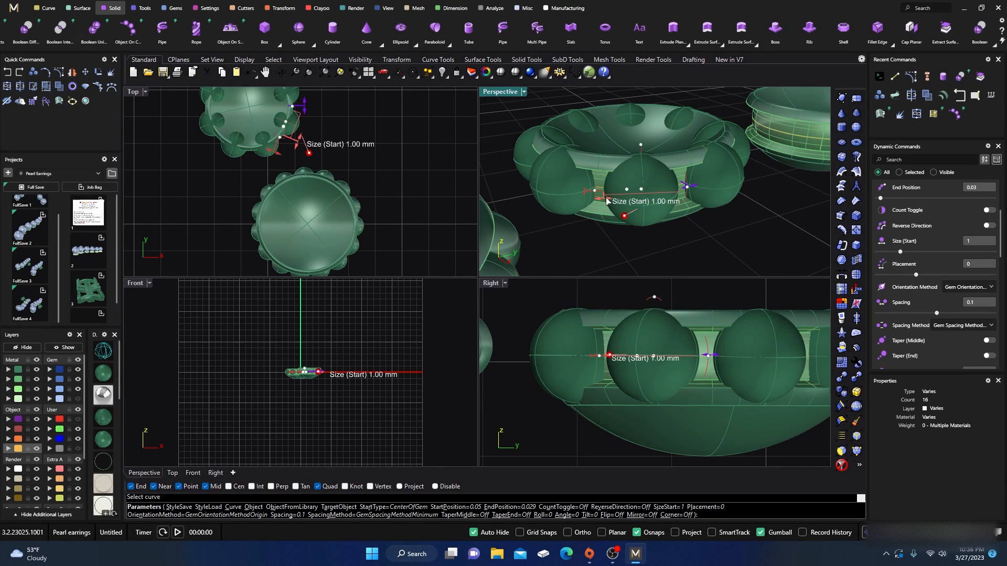
pyautogui.moveTo(605, 202); pyautogui.dragTo(627, 208)
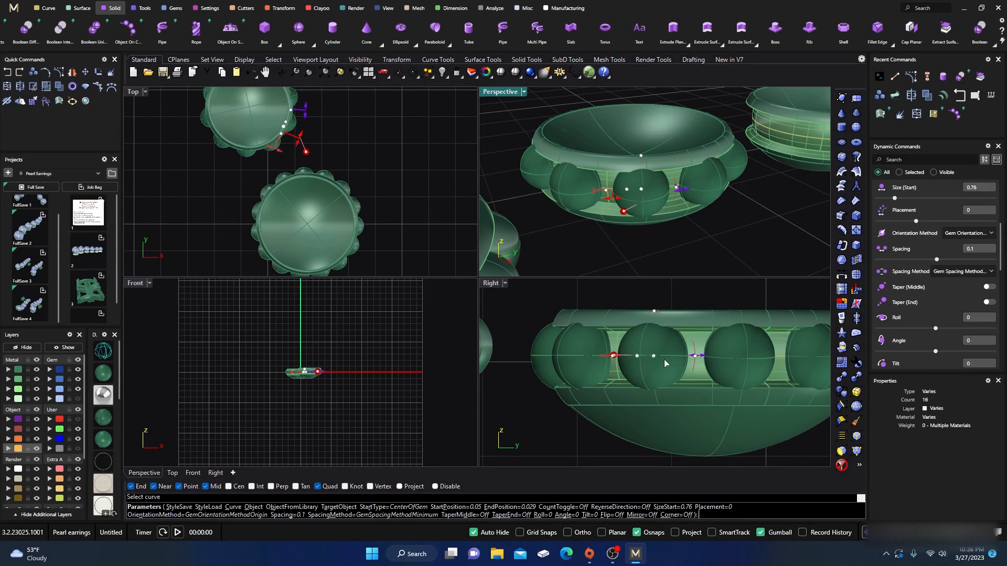
pyautogui.moveTo(693, 356); pyautogui.dragTo(679, 358)
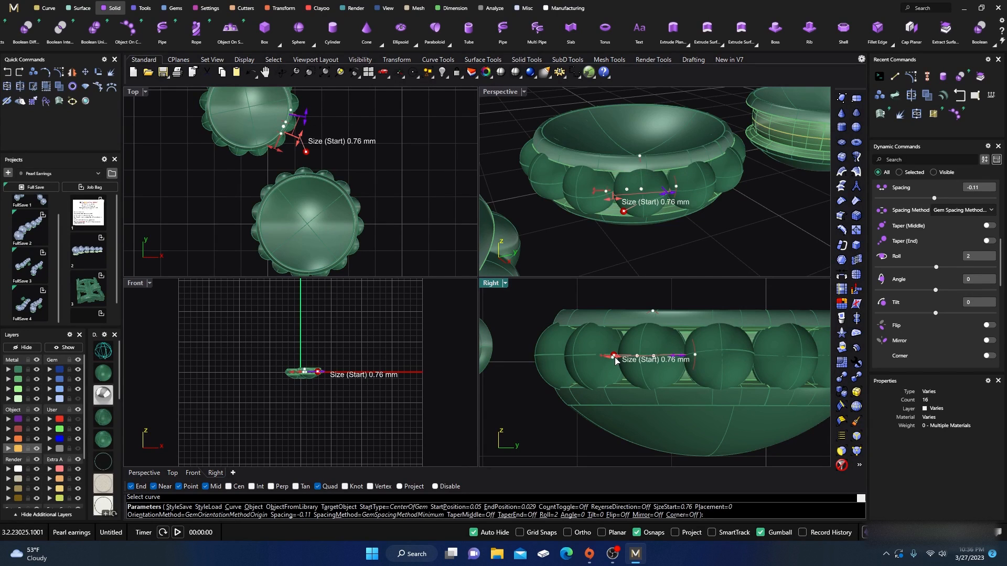
pyautogui.moveTo(616, 360); pyautogui.dragTo(623, 362)
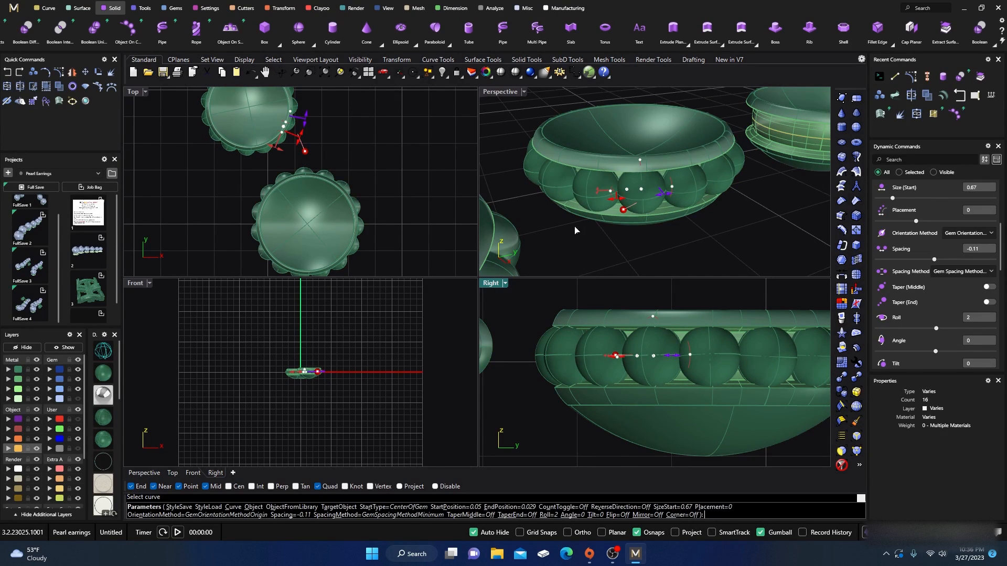
pyautogui.press('Return')
# Place spheres of size 0.77 along the third cup's band isocurve with Object On Curve, from start position 0.052 to end position 0.025
pyautogui.scroll(-9, 539, 235)
pyautogui.scroll(7, 585, 219)
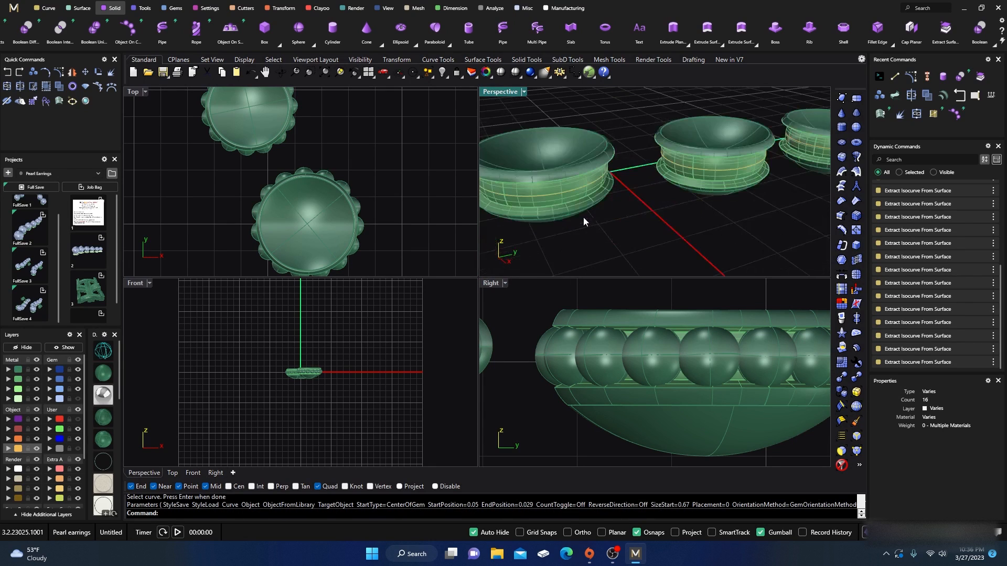
pyautogui.click(564, 192)
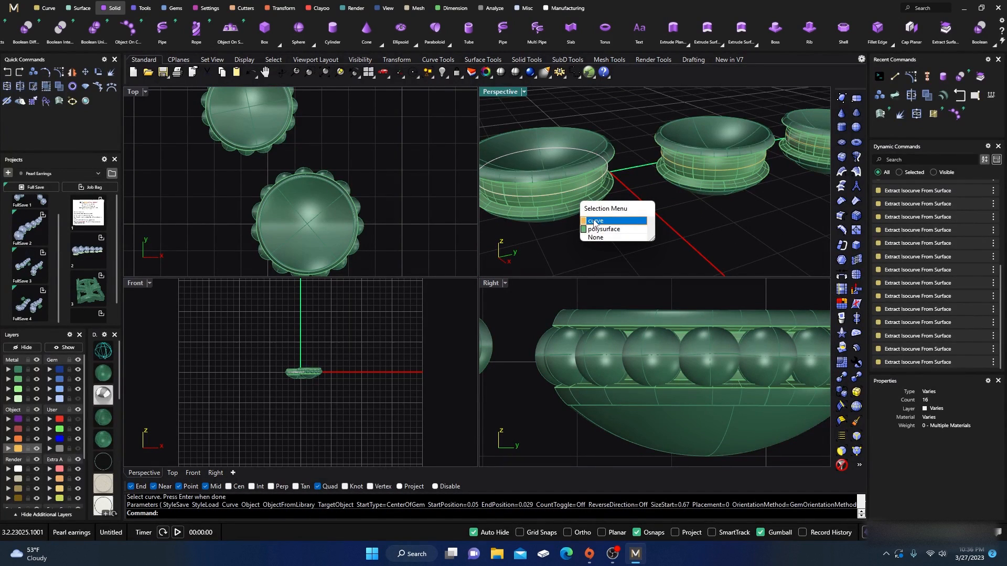
pyautogui.click(594, 222)
pyautogui.press('Return')
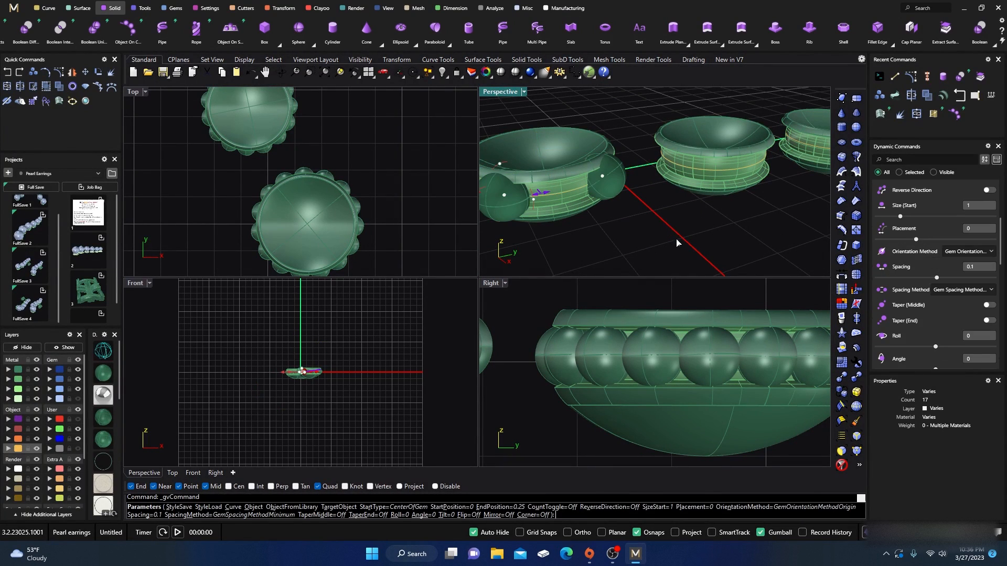
pyautogui.scroll(-5, 627, 250)
pyautogui.scroll(5, 621, 236)
pyautogui.scroll(-3, 618, 228)
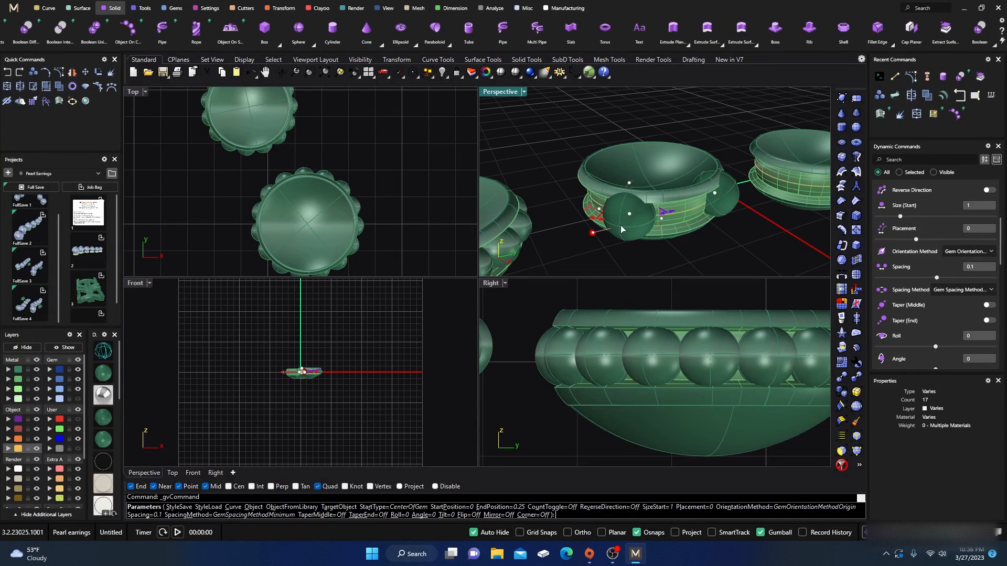
pyautogui.moveTo(631, 217); pyautogui.dragTo(654, 215)
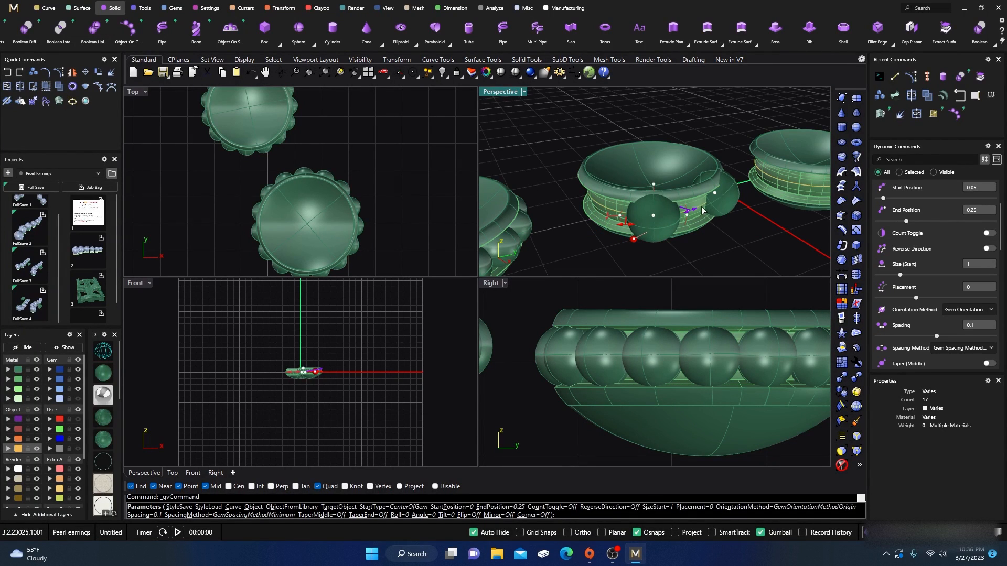
pyautogui.moveTo(716, 195); pyautogui.dragTo(641, 229)
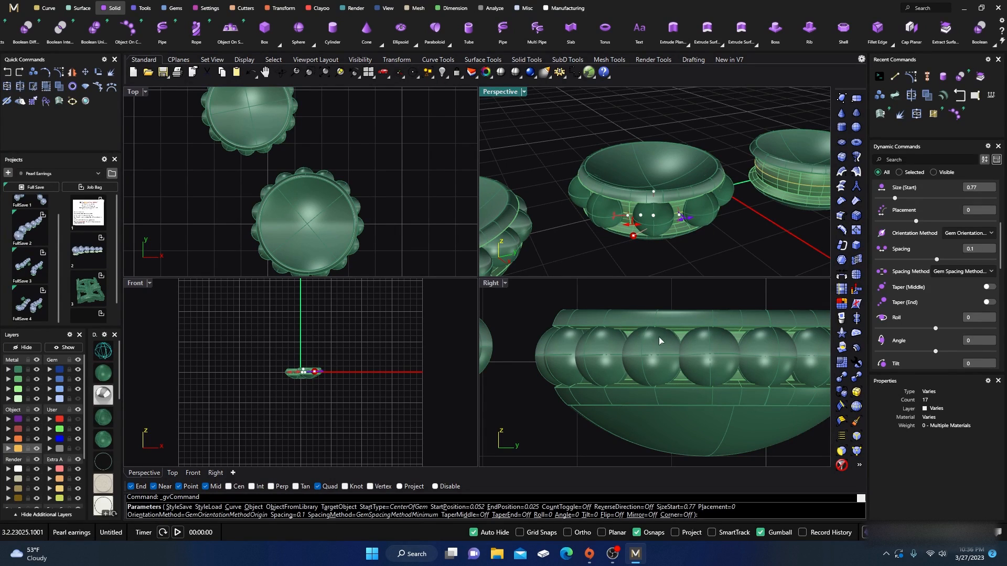
# Set the spacing of the third cup's spheres to -0.01 and accept the arrangement
pyautogui.moveTo(658, 337); pyautogui.dragTo(511, 344, button='right')
pyautogui.moveTo(738, 327); pyautogui.dragTo(595, 329, button='right')
pyautogui.moveTo(657, 331); pyautogui.dragTo(549, 333, button='right')
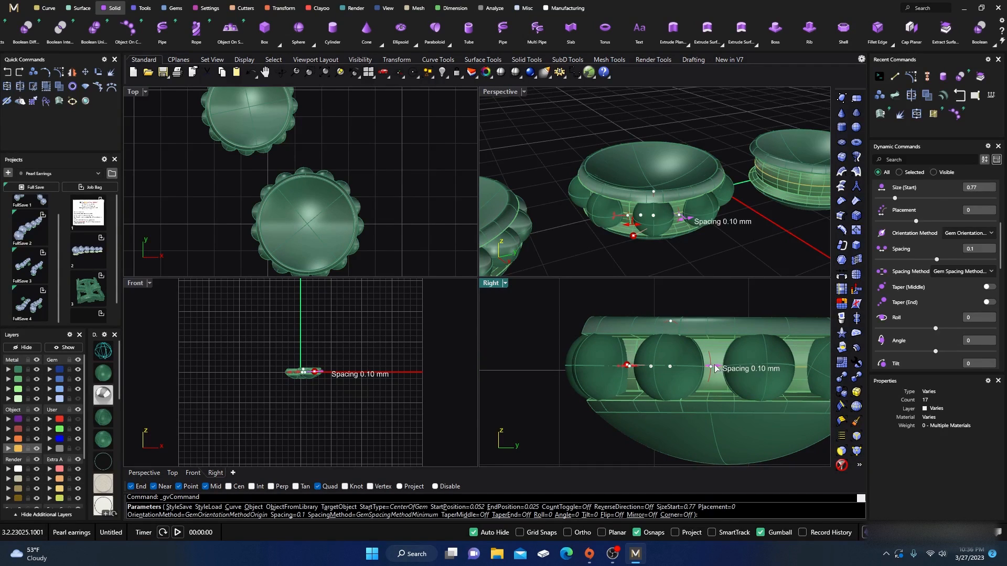
pyautogui.moveTo(714, 367); pyautogui.dragTo(698, 367)
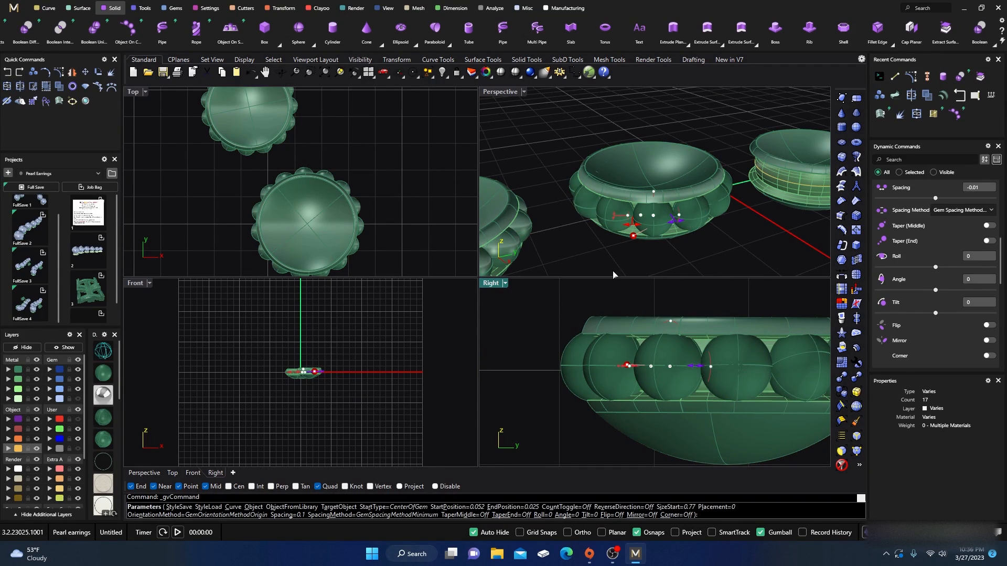
pyautogui.press('Return')
# Place library spheres along the fourth cup's band isocurve with Object On Curve, from start position 0.064 to end position 0.032
pyautogui.scroll(-12, 525, 220)
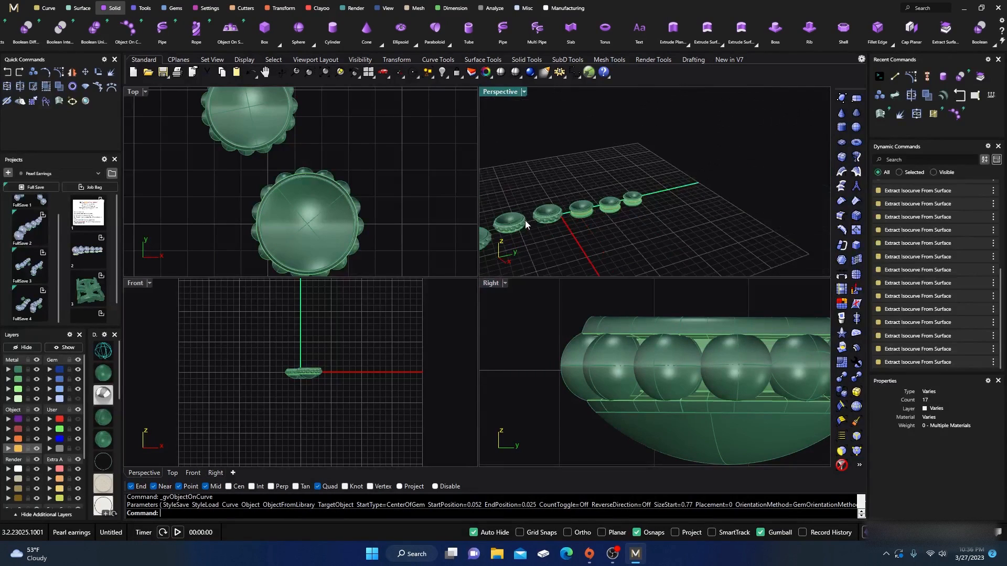
pyautogui.scroll(18, 581, 216)
pyautogui.click(584, 196)
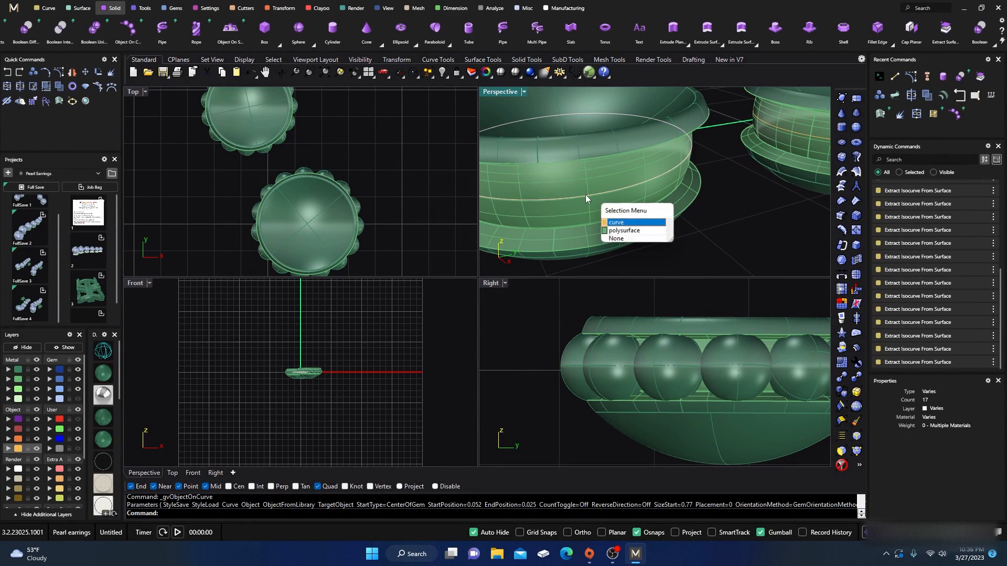
pyautogui.click(623, 219)
pyautogui.scroll(-14, 664, 244)
pyautogui.press('Return')
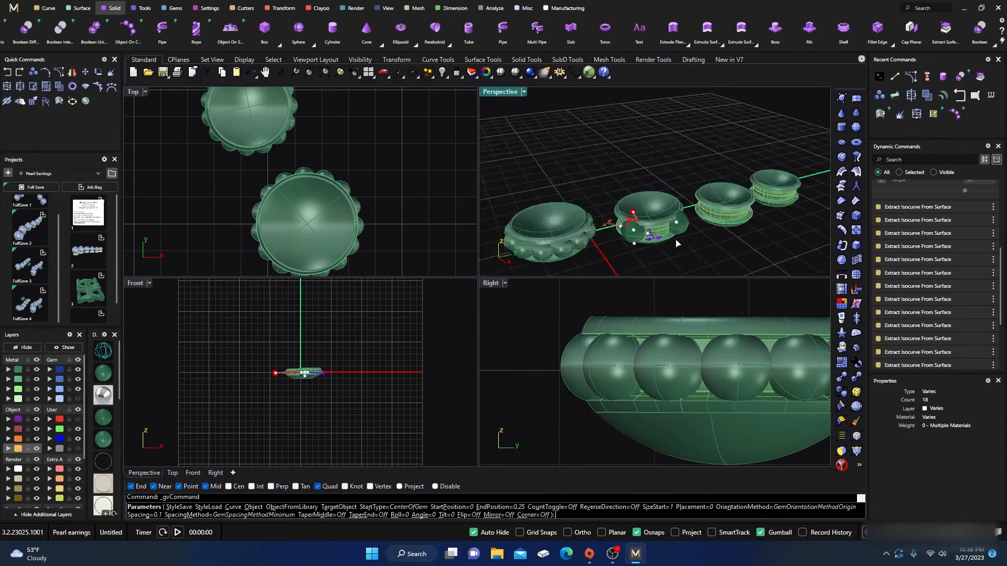
pyautogui.scroll(8, 657, 236)
pyautogui.moveTo(715, 217); pyautogui.dragTo(620, 196)
pyautogui.moveTo(650, 231)
pyautogui.mouseDown()
pyautogui.moveTo(640, 231)
pyautogui.moveTo(663, 233)
pyautogui.mouseUp()
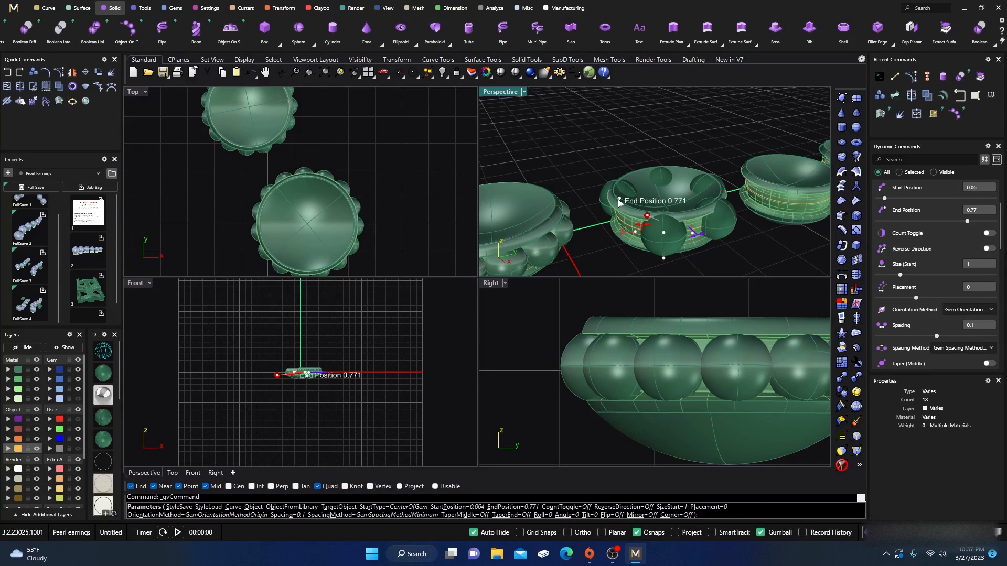
pyautogui.moveTo(619, 200); pyautogui.dragTo(650, 233)
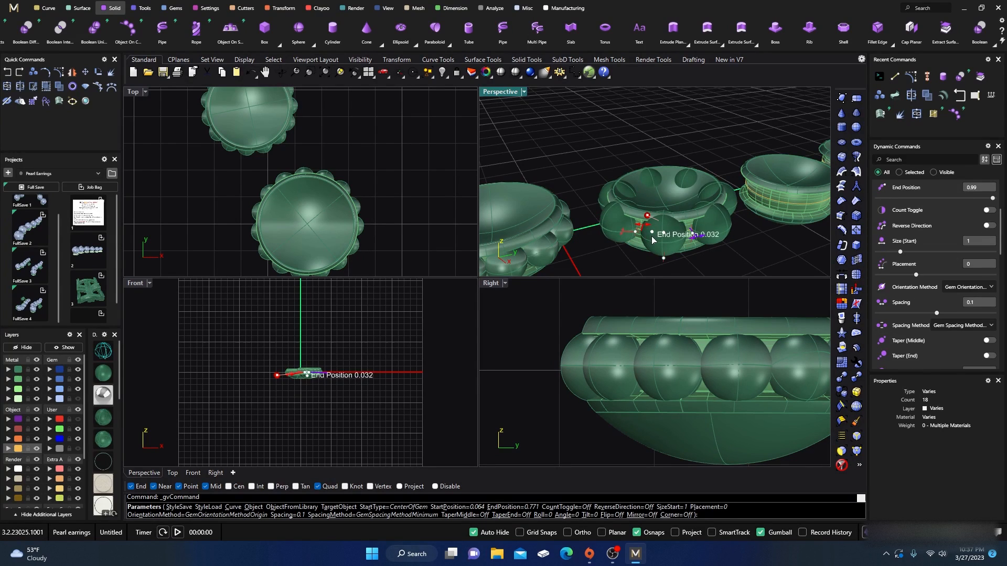
# Set the fourth cup's spheres to size 0.72 and spacing -0.08, and accept the arrangement
pyautogui.scroll(6, 640, 231)
pyautogui.scroll(-6, 640, 231)
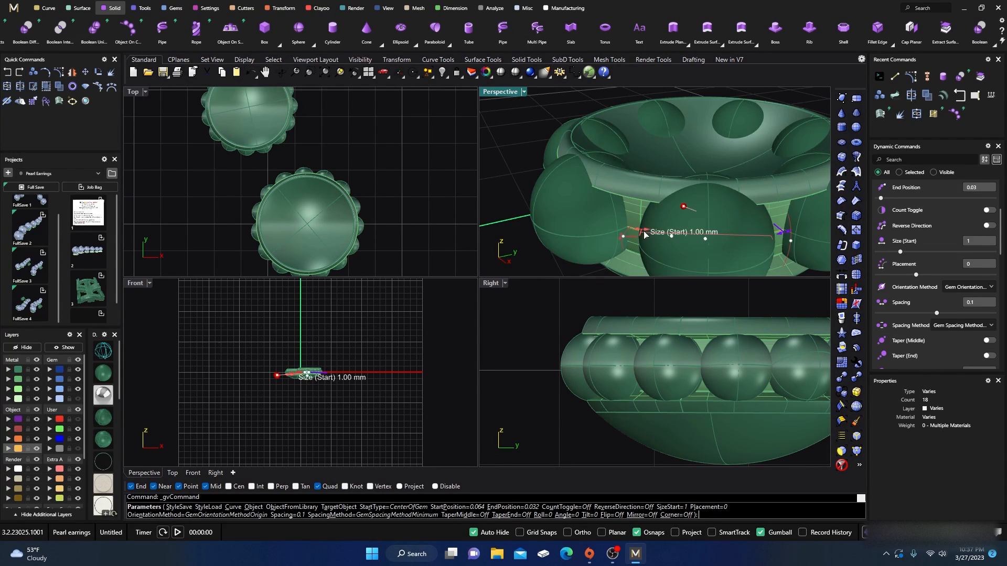
pyautogui.moveTo(643, 232); pyautogui.dragTo(676, 244)
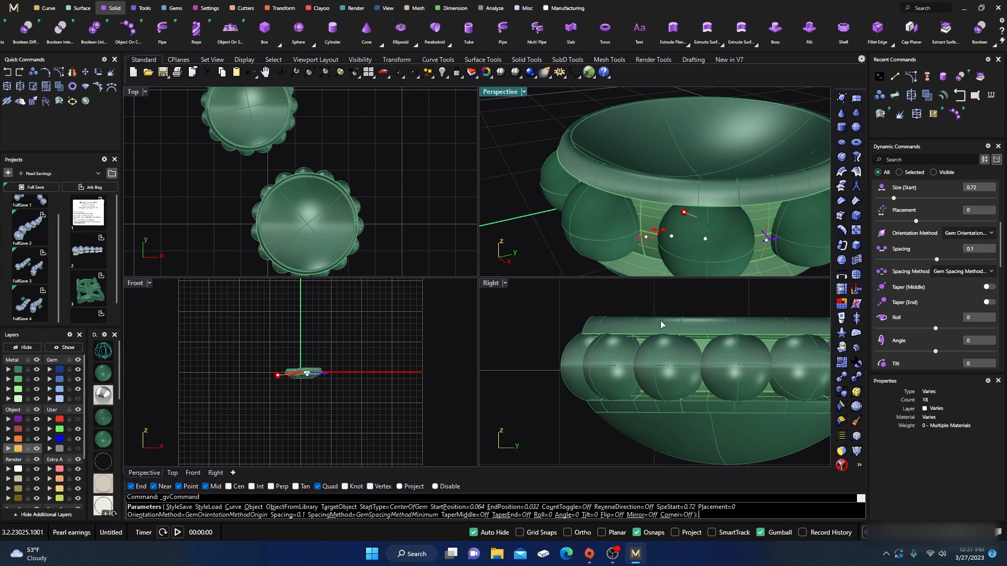
pyautogui.moveTo(690, 327)
pyautogui.mouseDown(button='right')
pyautogui.moveTo(573, 334)
pyautogui.moveTo(631, 335)
pyautogui.moveTo(584, 335)
pyautogui.mouseUp(button='right')
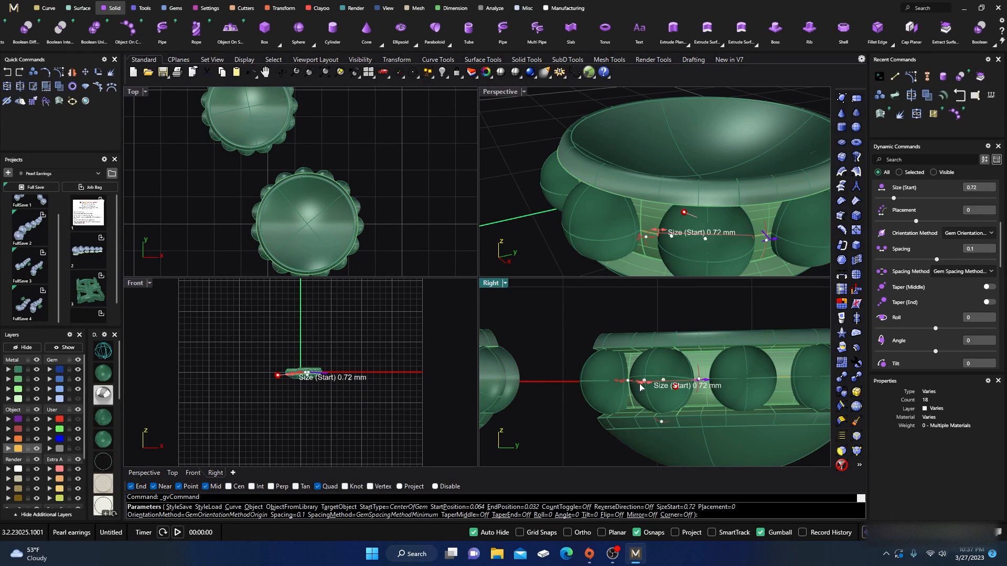
pyautogui.moveTo(643, 387); pyautogui.dragTo(645, 389)
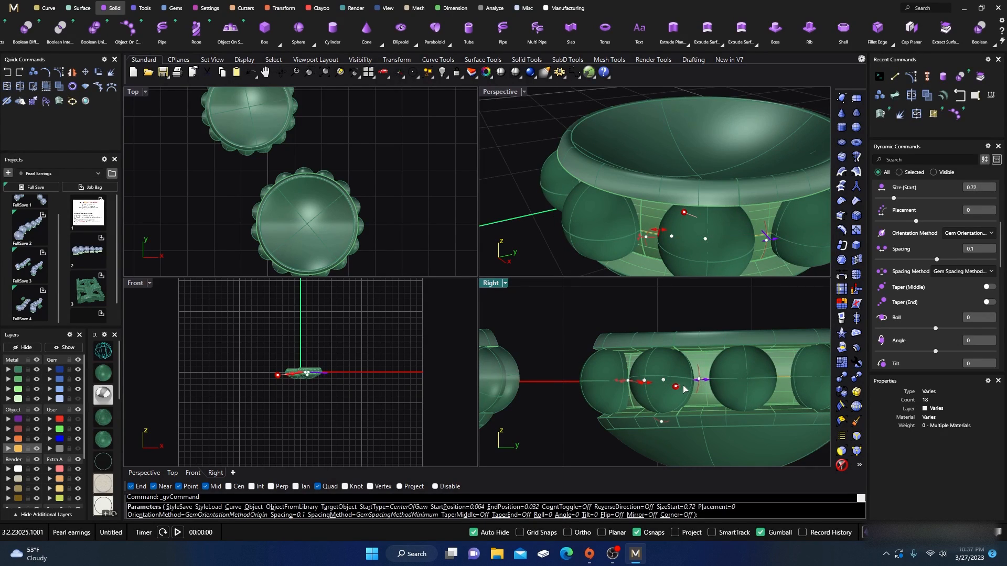
pyautogui.moveTo(704, 384); pyautogui.dragTo(686, 383)
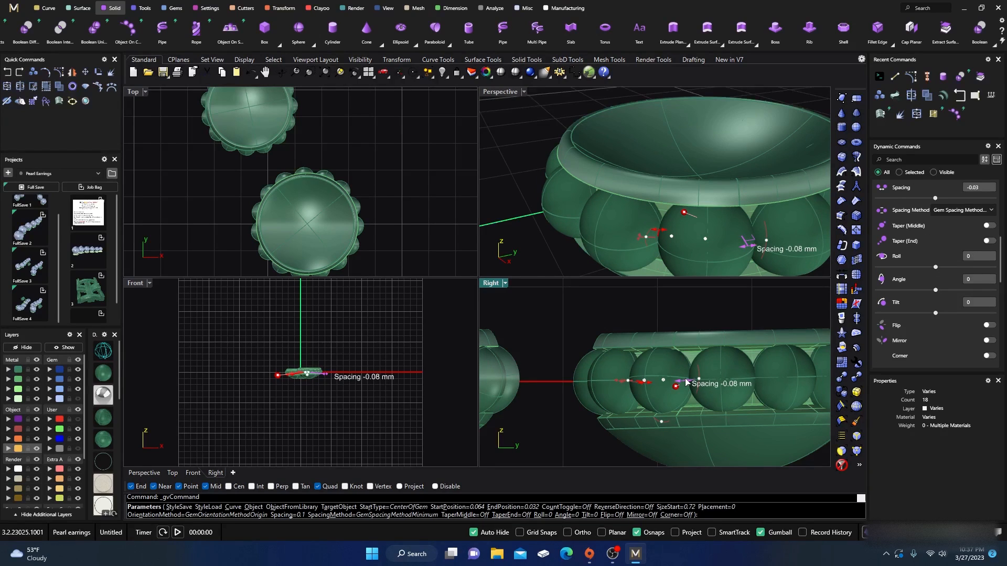
pyautogui.rightClick(657, 360)
pyautogui.click(657, 360)
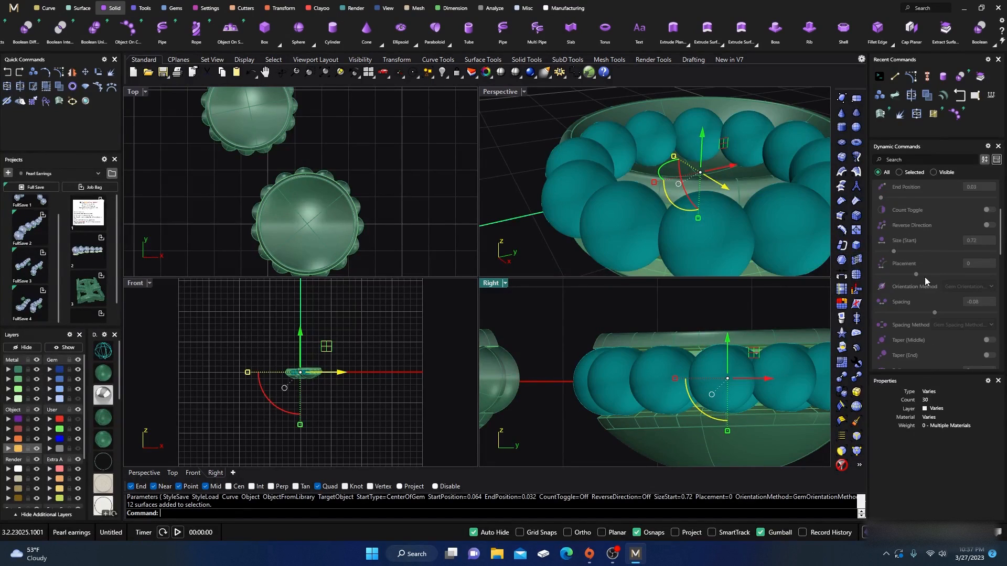
pyautogui.scroll(5, 923, 277)
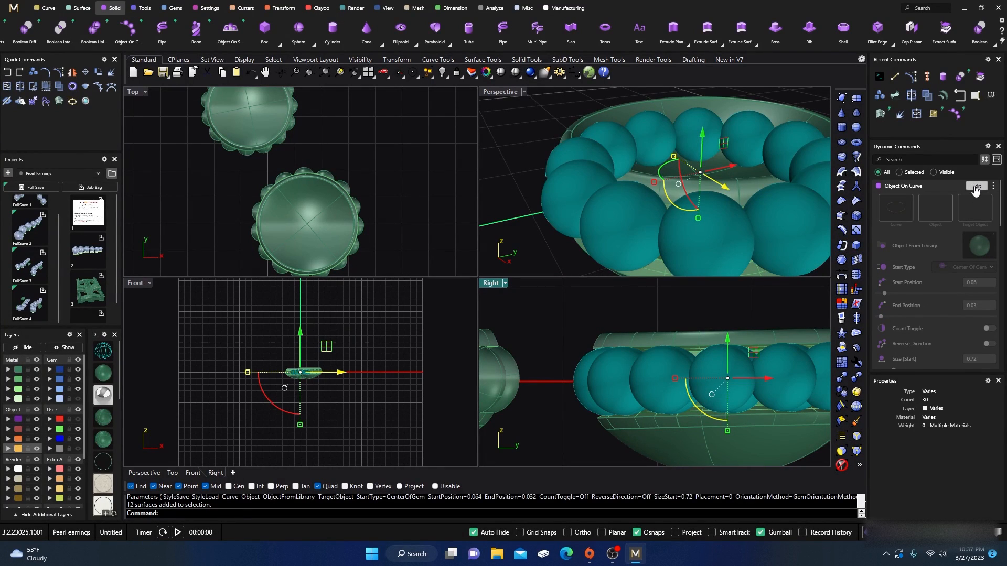
pyautogui.click(975, 185)
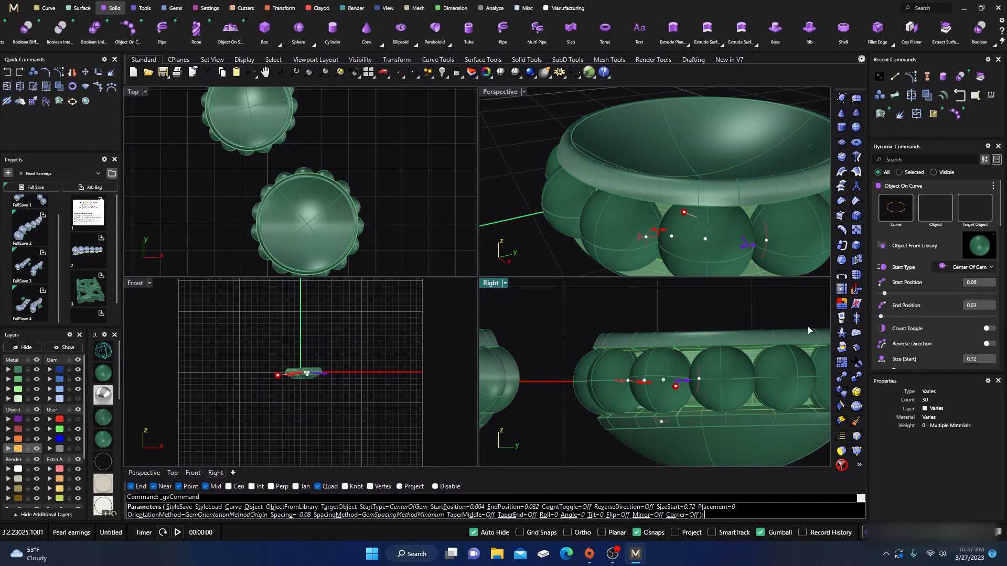
pyautogui.rightClick(707, 315)
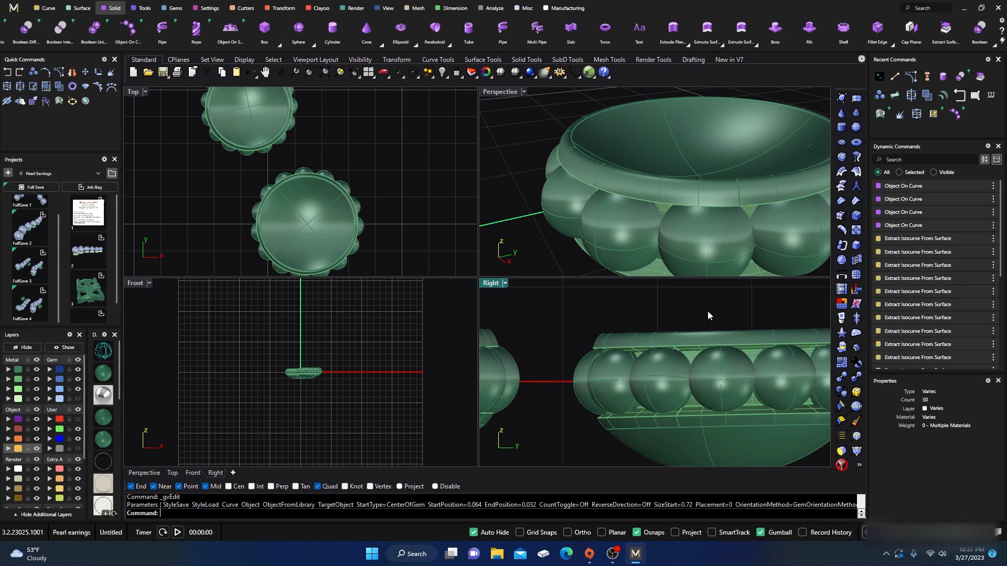
# Edit the fourth cup's extracted band isocurve, moving its point on the surface to about u 0.02, v 0.48
pyautogui.click(100, 353)
pyautogui.click(672, 383)
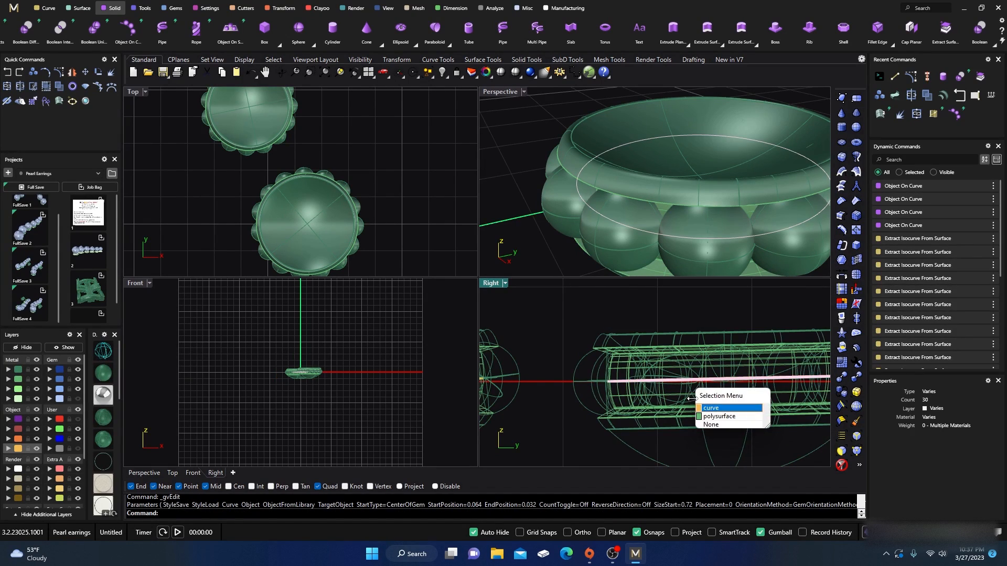
pyautogui.click(703, 408)
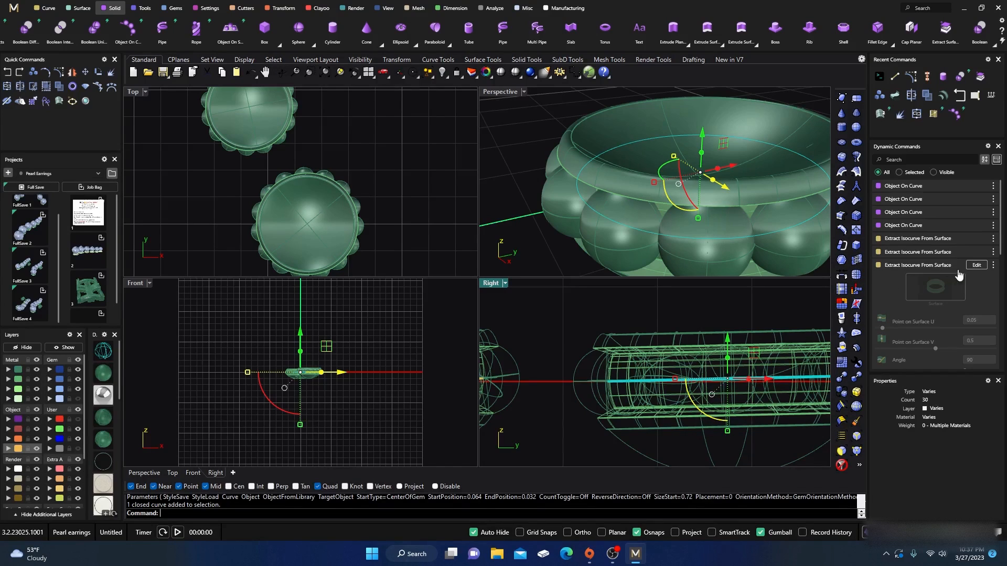
pyautogui.click(976, 265)
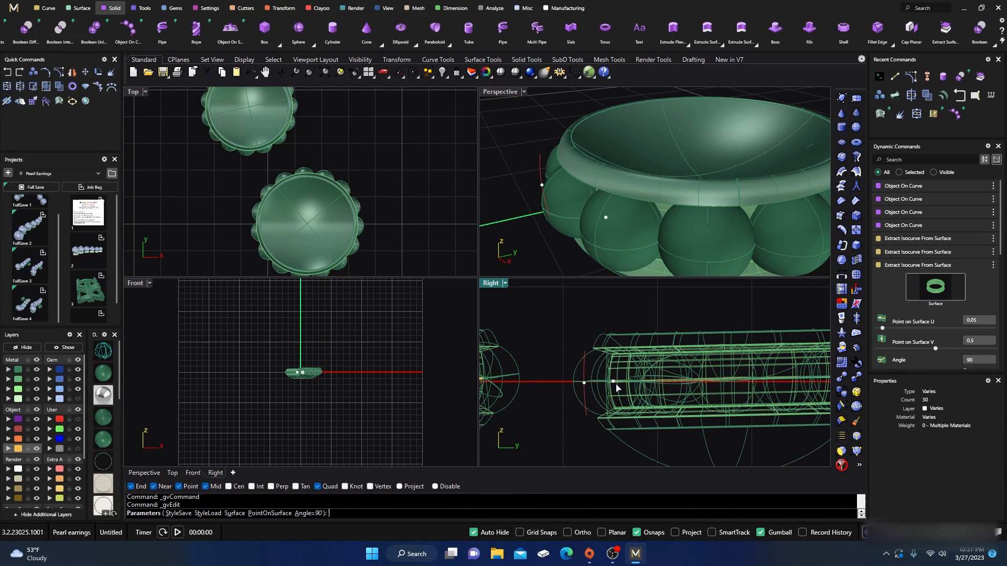
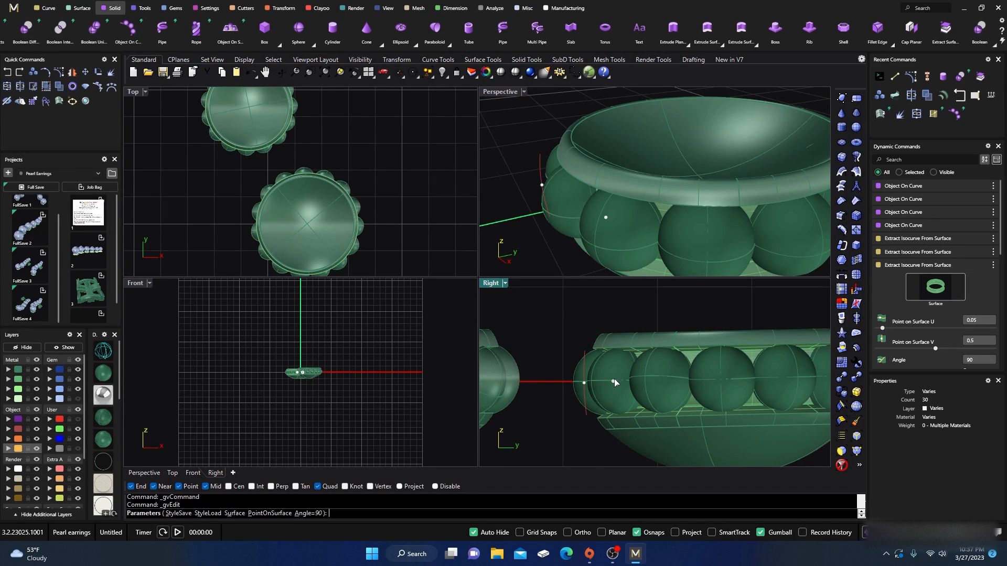
pyautogui.moveTo(614, 383); pyautogui.dragTo(620, 385)
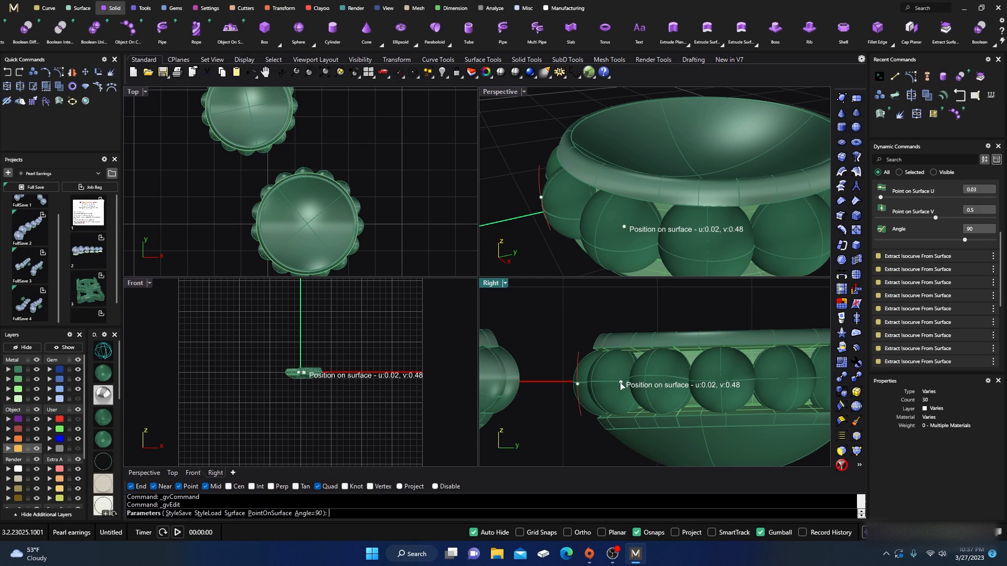
pyautogui.rightClick(536, 337)
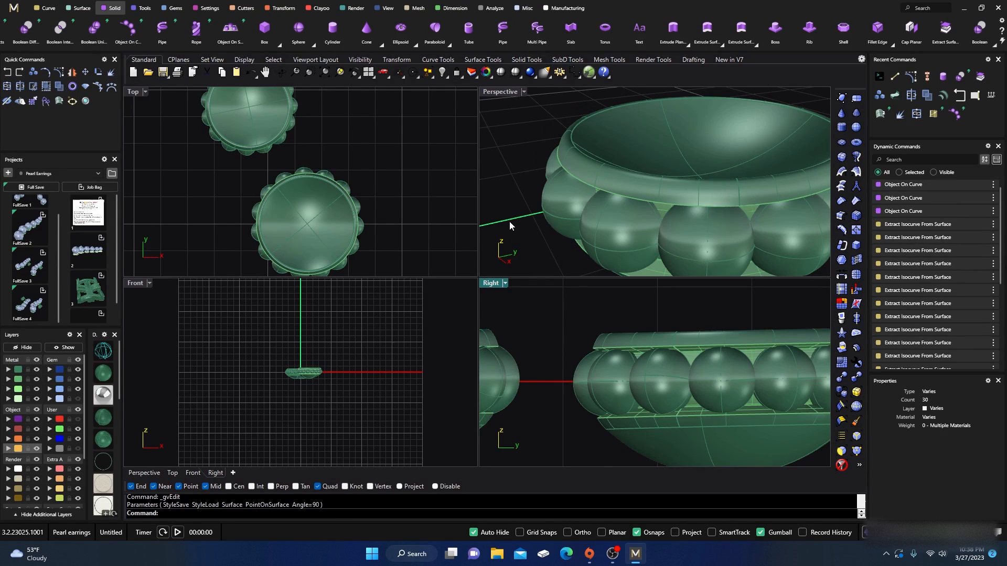
# Place library spheres along the fifth cup's band isocurve with Object On Curve, from start position 0.125 to end position 0.086
pyautogui.moveTo(753, 309); pyautogui.dragTo(568, 337, button='right')
pyautogui.moveTo(720, 335); pyautogui.dragTo(574, 321, button='right')
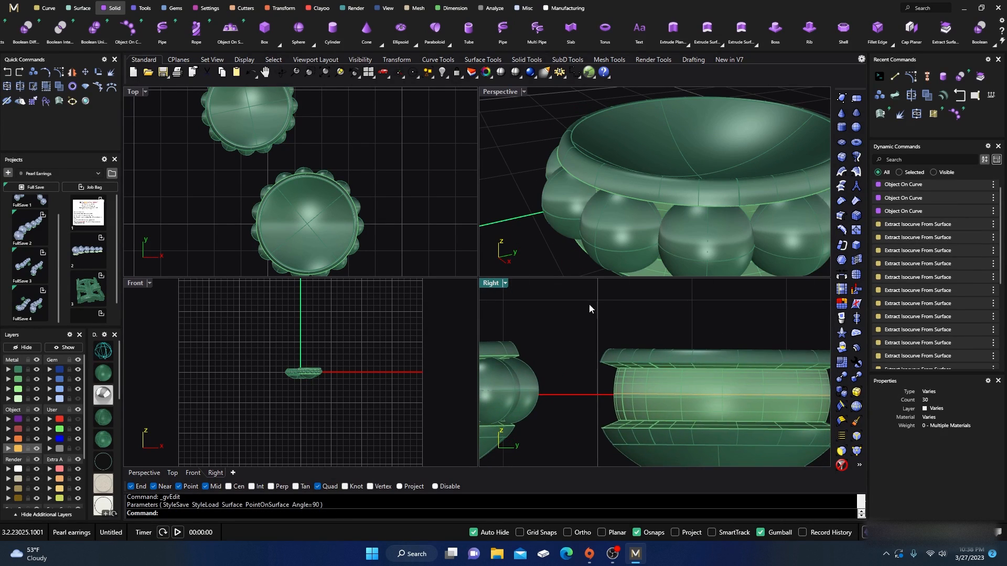
pyautogui.moveTo(745, 181); pyautogui.dragTo(637, 197, button='right')
pyautogui.scroll(3, 637, 196)
pyautogui.scroll(-2, 620, 217)
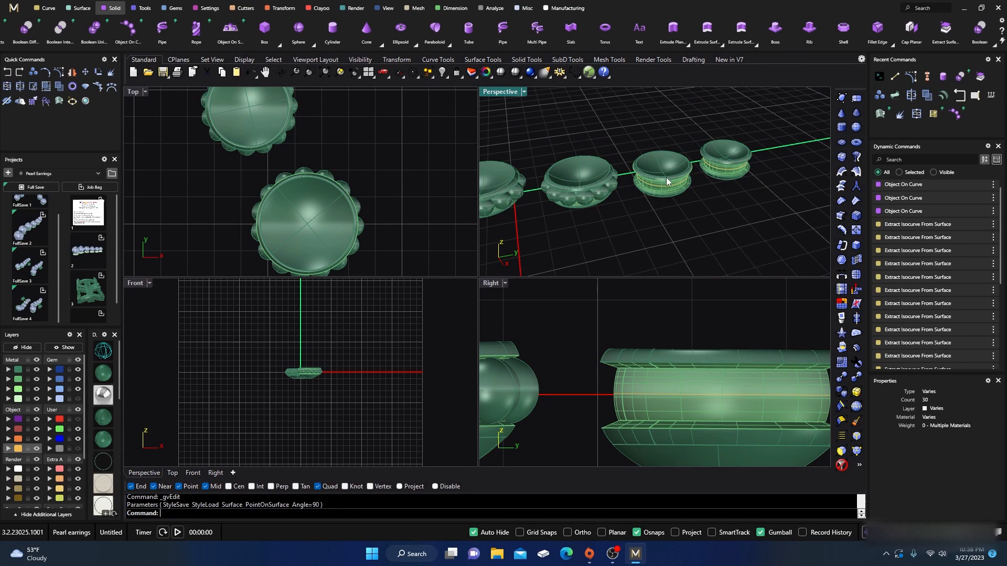
pyautogui.scroll(6, 666, 177)
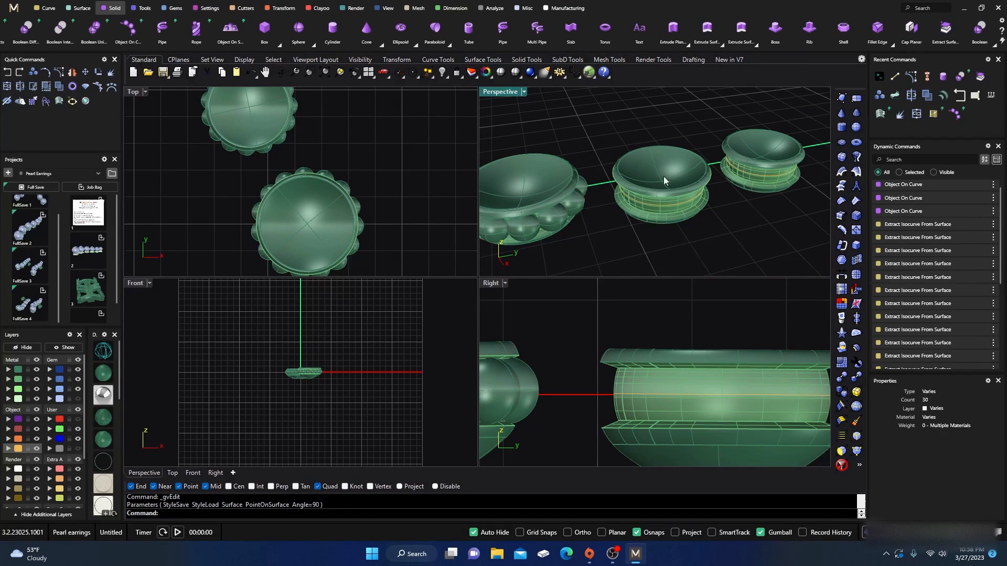
pyautogui.click(128, 29)
pyautogui.click(665, 238)
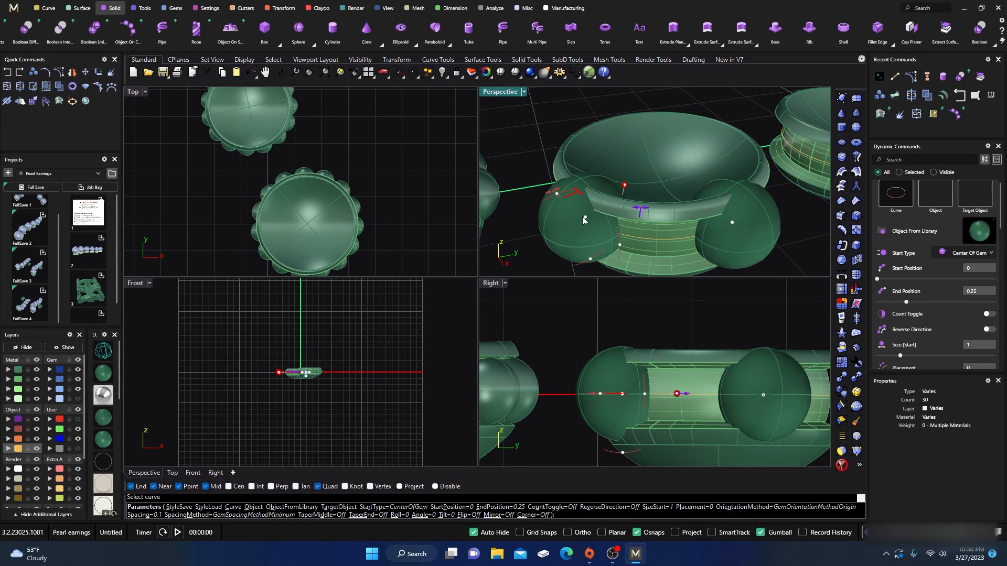
pyautogui.moveTo(584, 216); pyautogui.dragTo(659, 240)
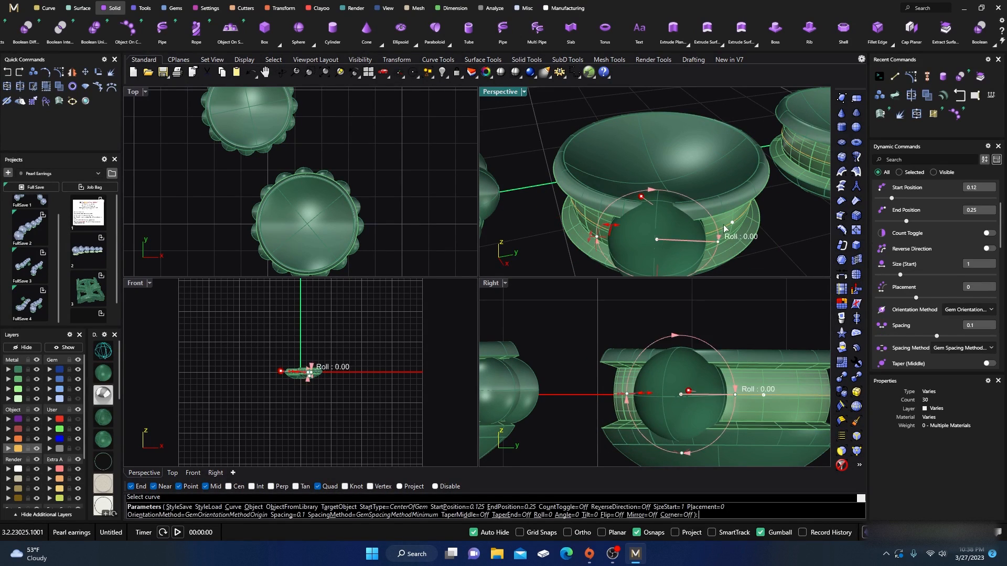
pyautogui.moveTo(736, 221); pyautogui.dragTo(628, 251)
# Set the fifth cup's spheres to size 0.7 and spacing -0.14, and accept the arrangement
pyautogui.scroll(-3, 576, 357)
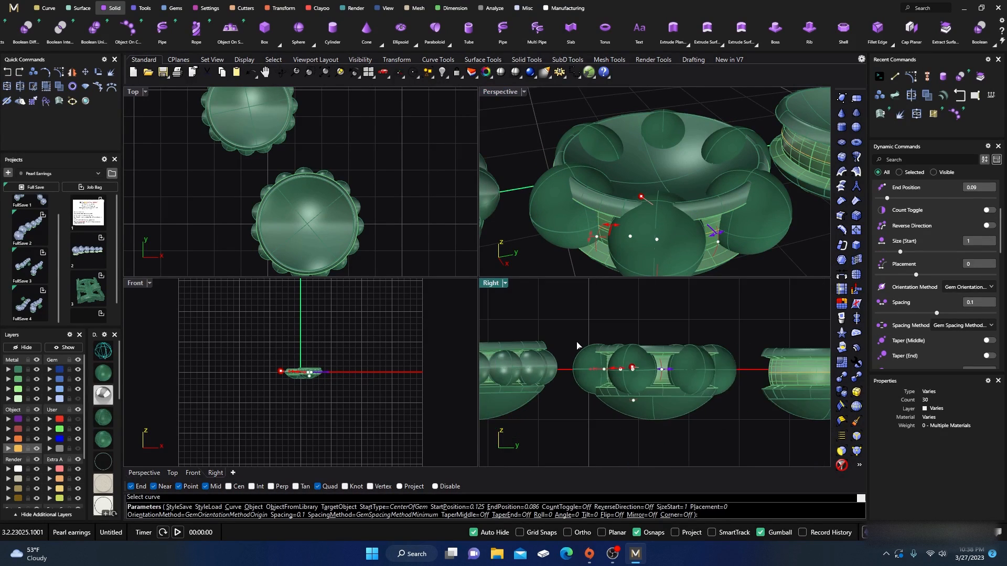
pyautogui.moveTo(664, 388); pyautogui.dragTo(657, 392, button='right')
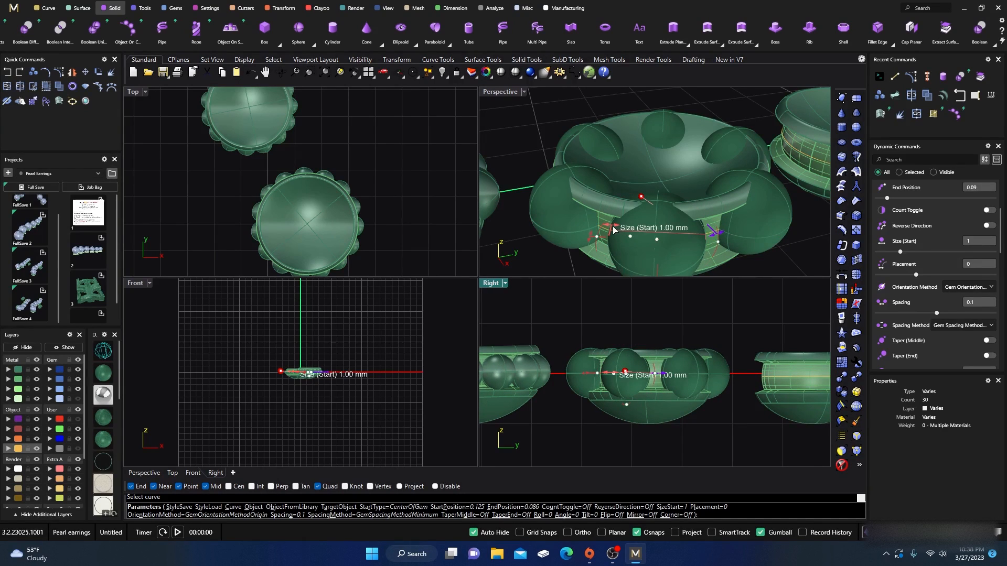
pyautogui.moveTo(613, 228); pyautogui.dragTo(643, 237)
pyautogui.scroll(2, 634, 394)
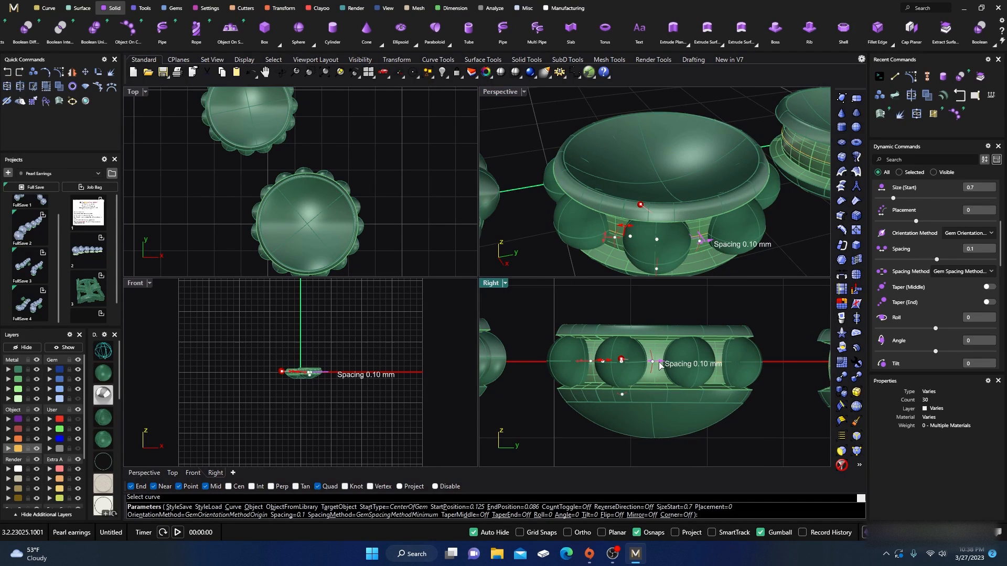
pyautogui.moveTo(660, 365); pyautogui.dragTo(638, 361)
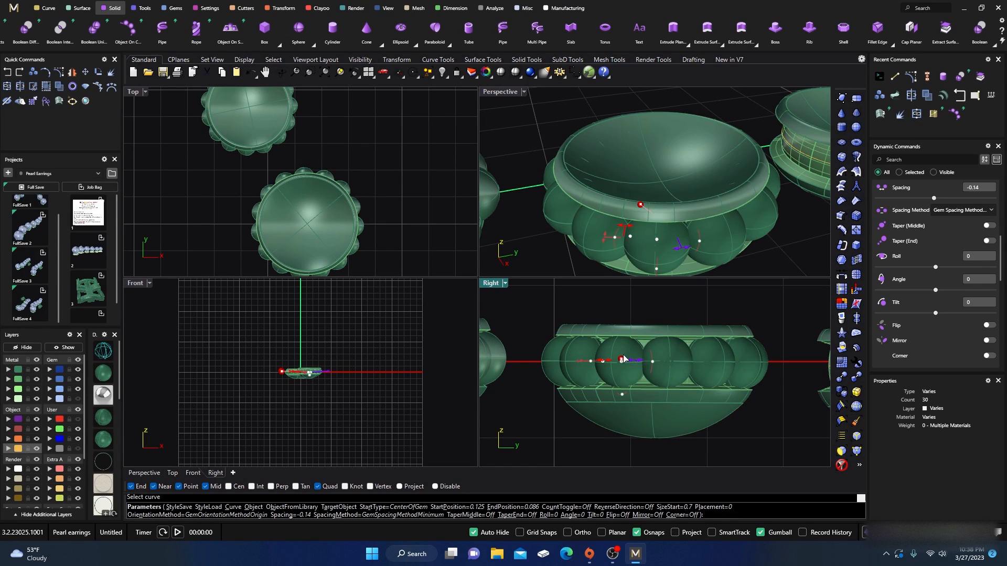
pyautogui.scroll(5, 624, 359)
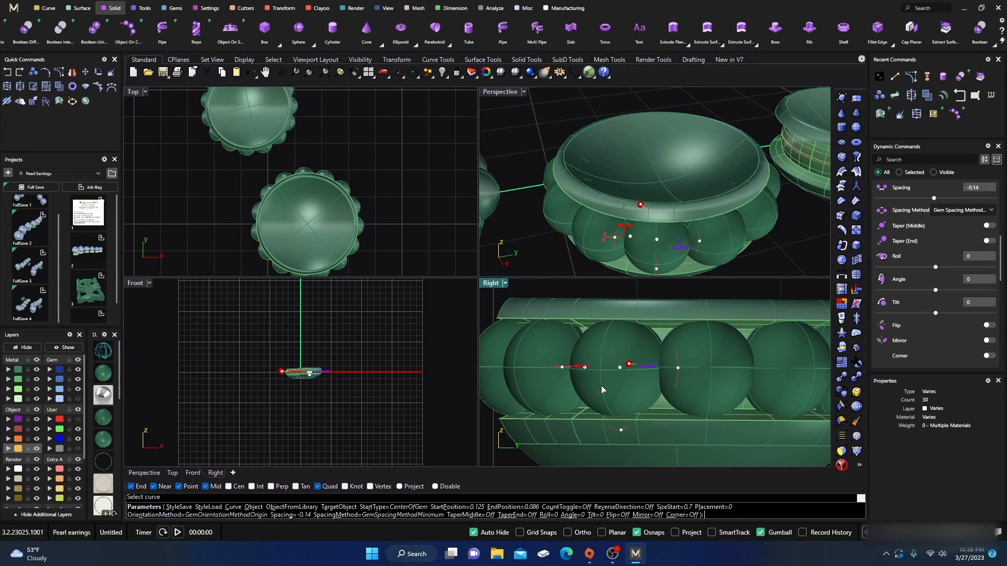
pyautogui.press('Return')
# Place library spheres along the sixth cup's band isocurve with Object On Curve, from start position 0.853 to end position 0.815
pyautogui.scroll(-5, 593, 375)
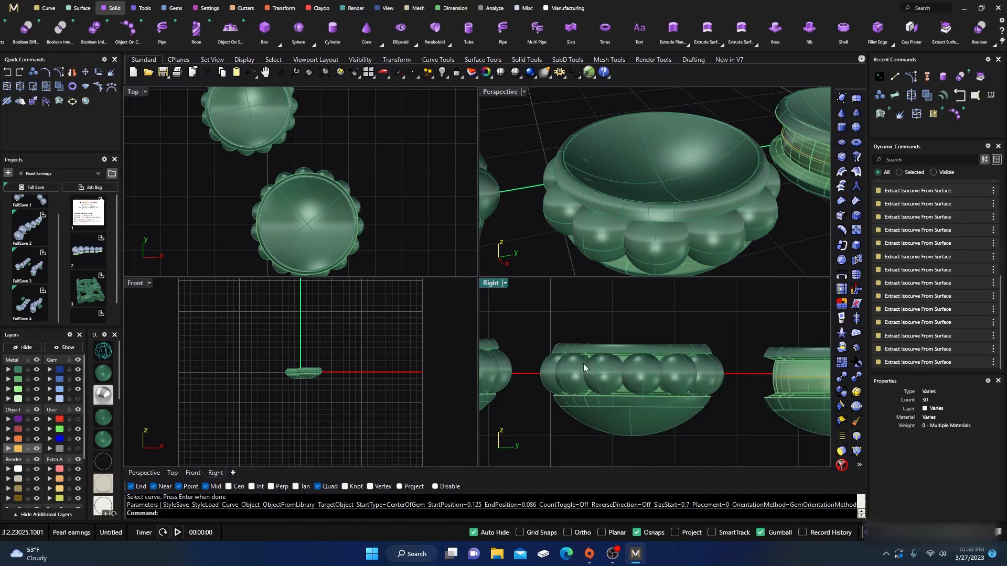
pyautogui.scroll(-3, 546, 236)
pyautogui.scroll(-2, 547, 236)
pyautogui.scroll(8, 582, 231)
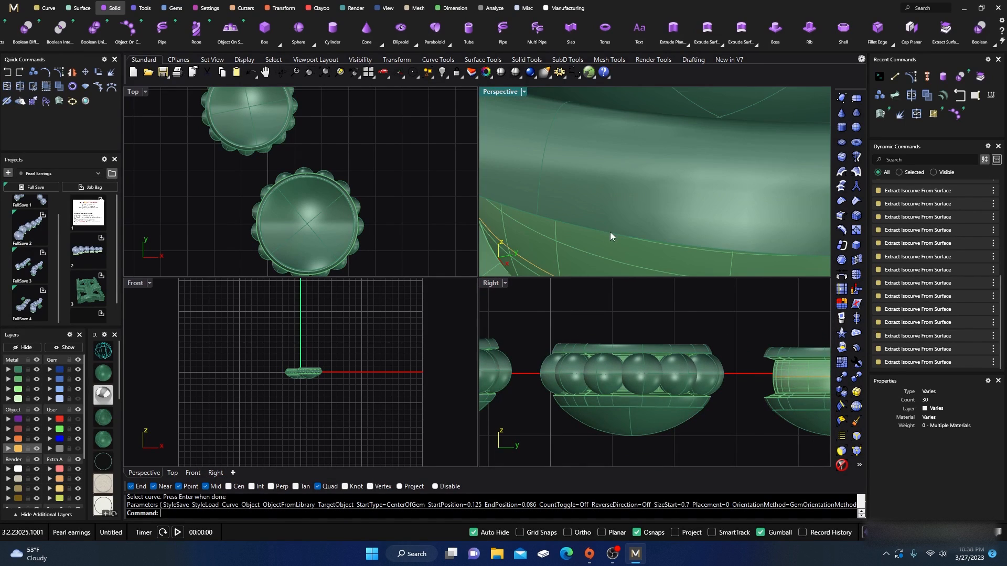
pyautogui.scroll(-7, 608, 232)
pyautogui.press('Return')
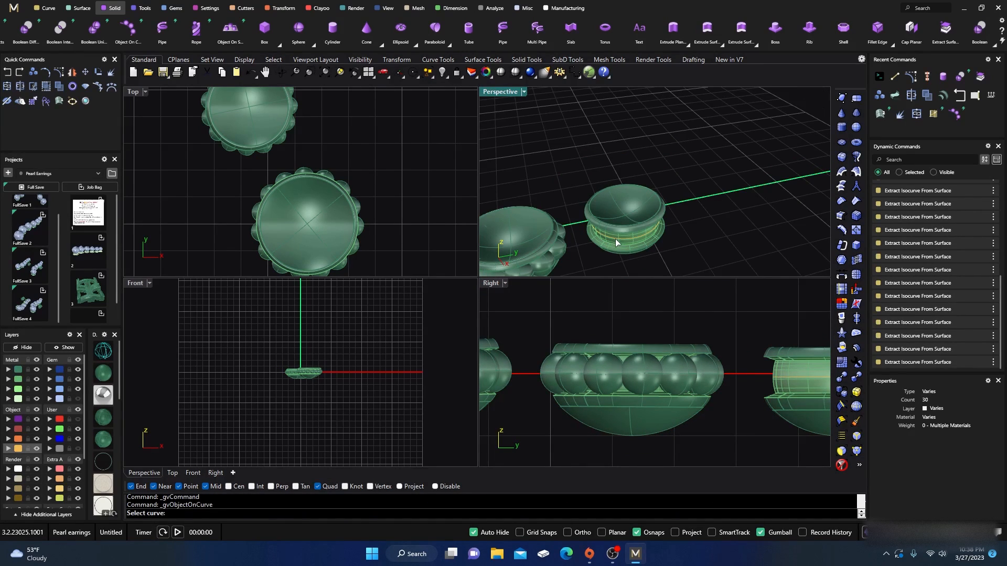
pyautogui.click(618, 240)
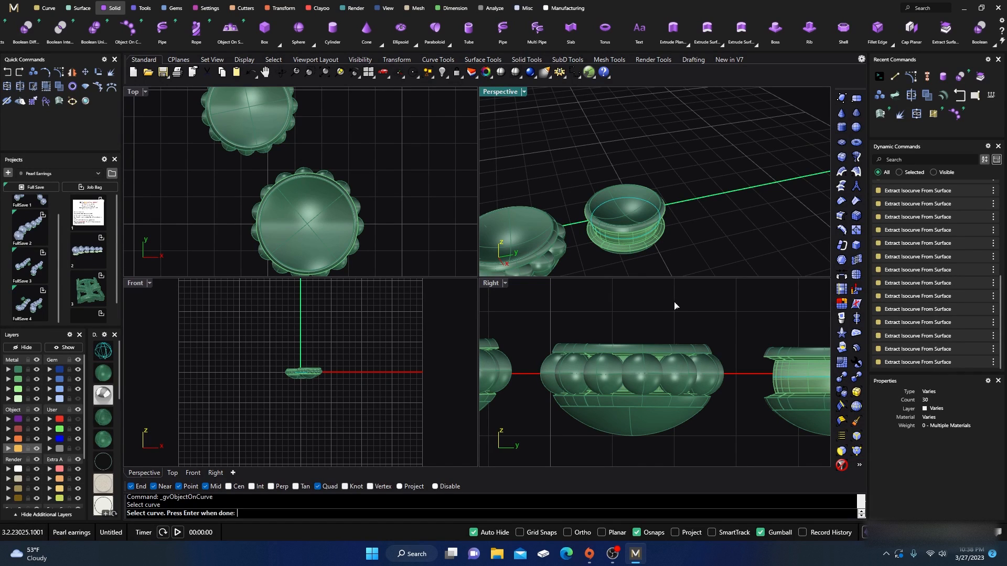
pyautogui.press('Return')
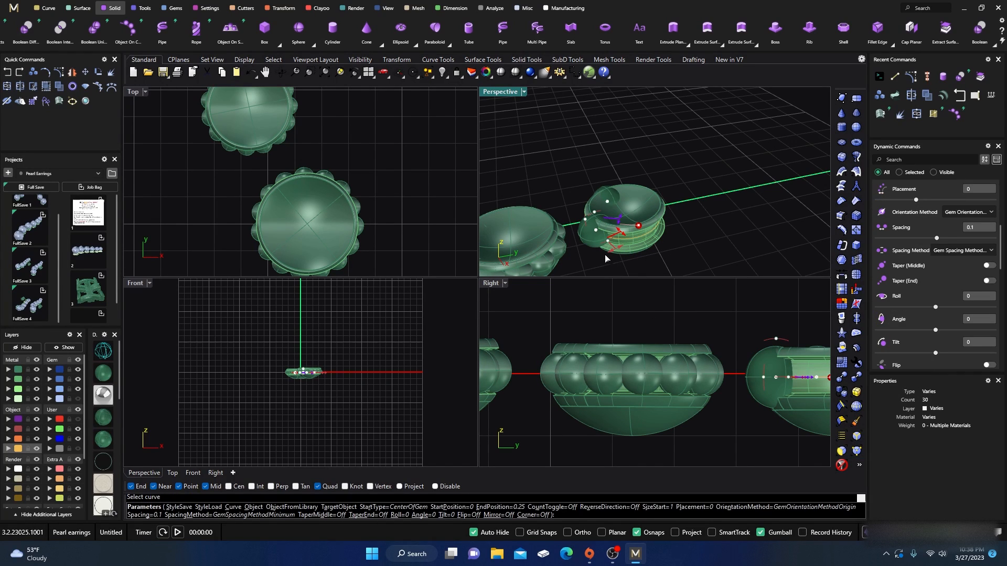
pyautogui.moveTo(596, 231); pyautogui.dragTo(624, 244)
pyautogui.moveTo(620, 202); pyautogui.dragTo(633, 247)
pyautogui.scroll(8, 623, 241)
pyautogui.scroll(-8, 622, 241)
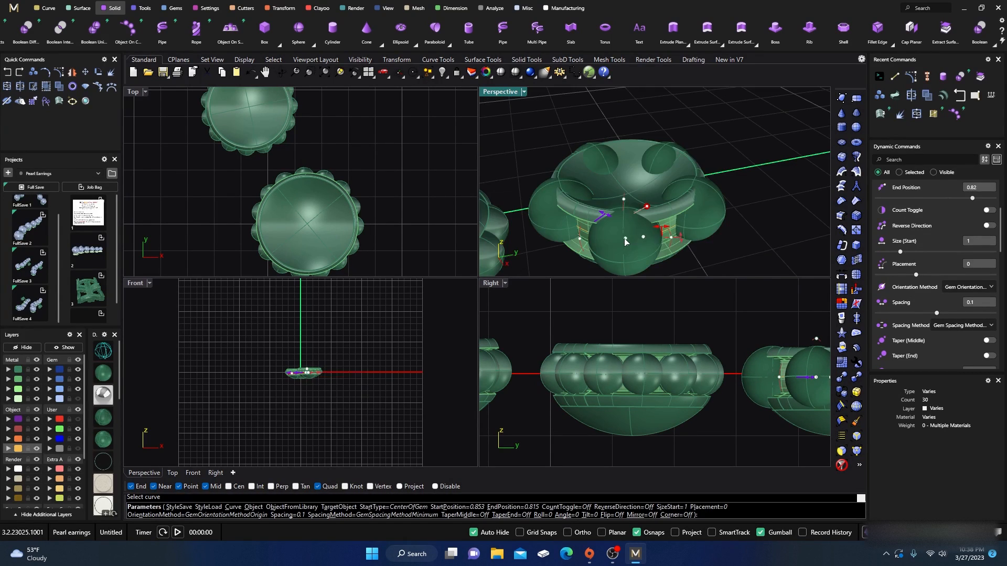
# Set the sixth cup's spheres to size 0.71 and spacing -0.11, and accept the arrangement
pyautogui.moveTo(663, 232); pyautogui.dragTo(642, 238)
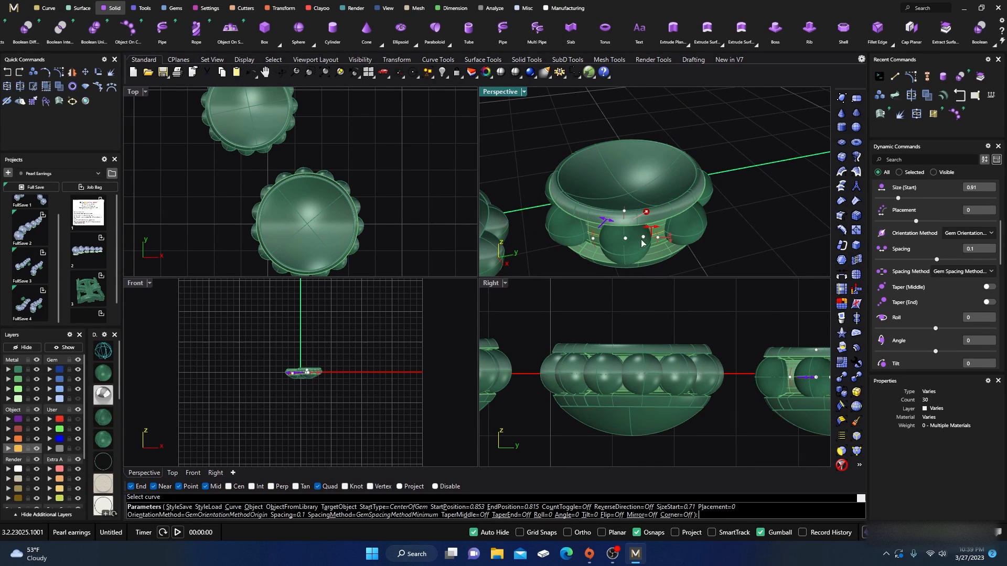
pyautogui.click(732, 315)
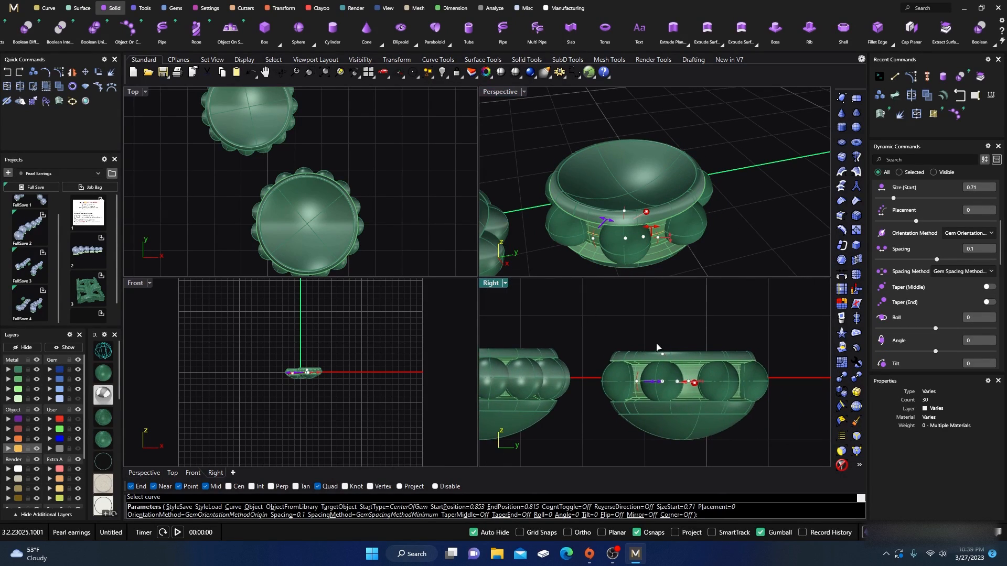
pyautogui.moveTo(658, 349); pyautogui.dragTo(620, 342, button='right')
pyautogui.scroll(-3, 624, 249)
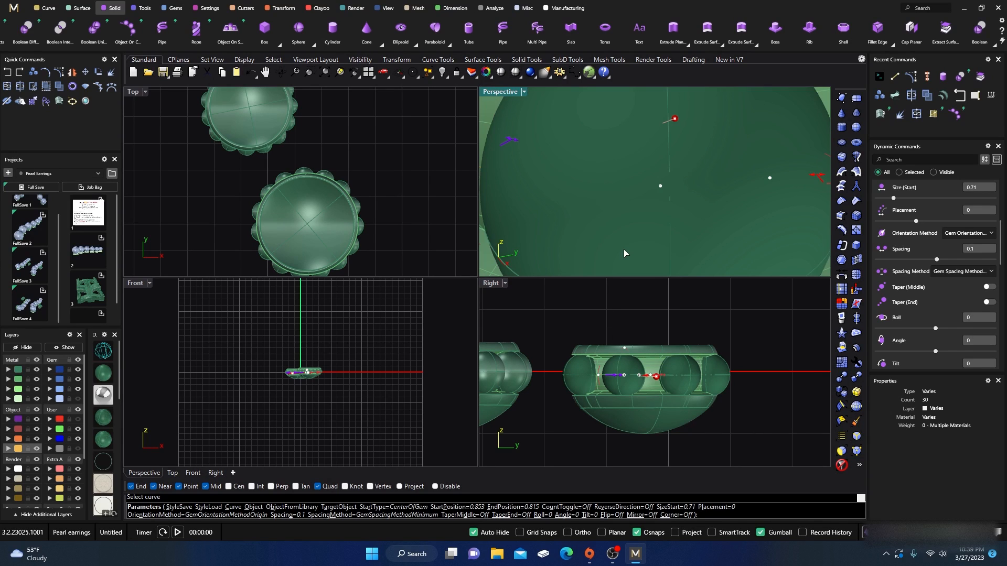
pyautogui.scroll(3, 639, 252)
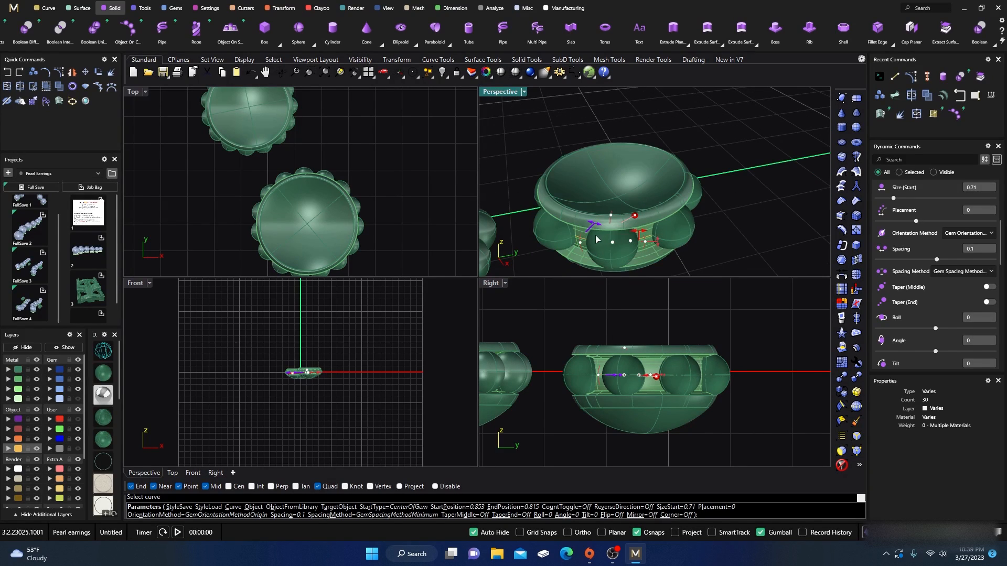
pyautogui.moveTo(594, 227); pyautogui.dragTo(608, 237)
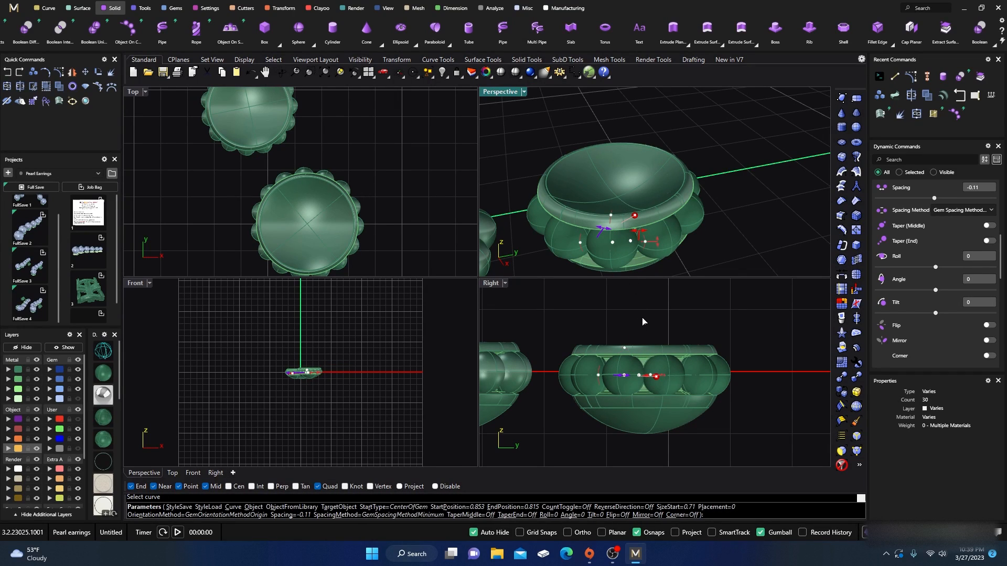
pyautogui.press('Return')
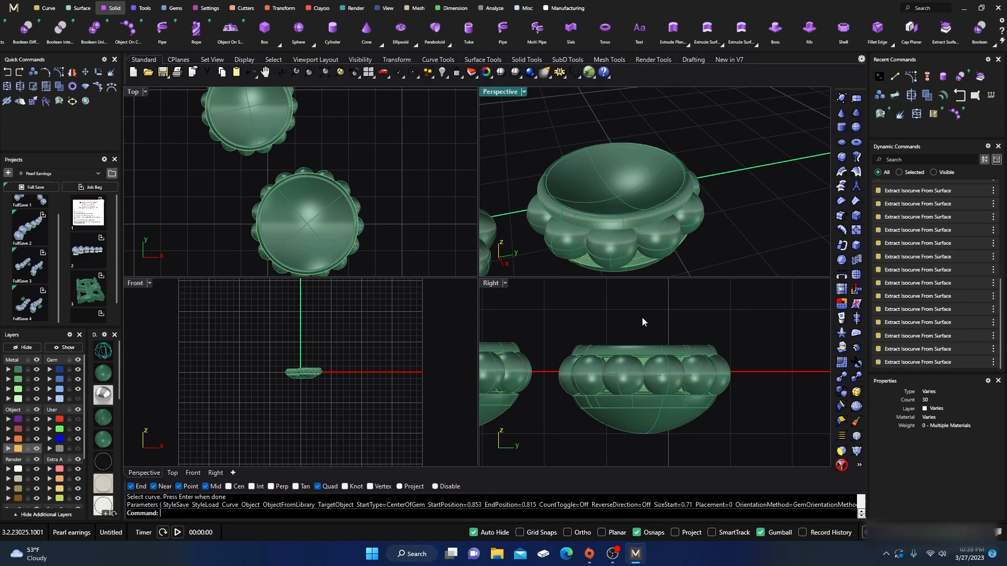
# Maximize the perspective view and show the gem layer with the pearls to check them above all six cups
pyautogui.doubleClick(500, 93)
pyautogui.scroll(-10, 533, 203)
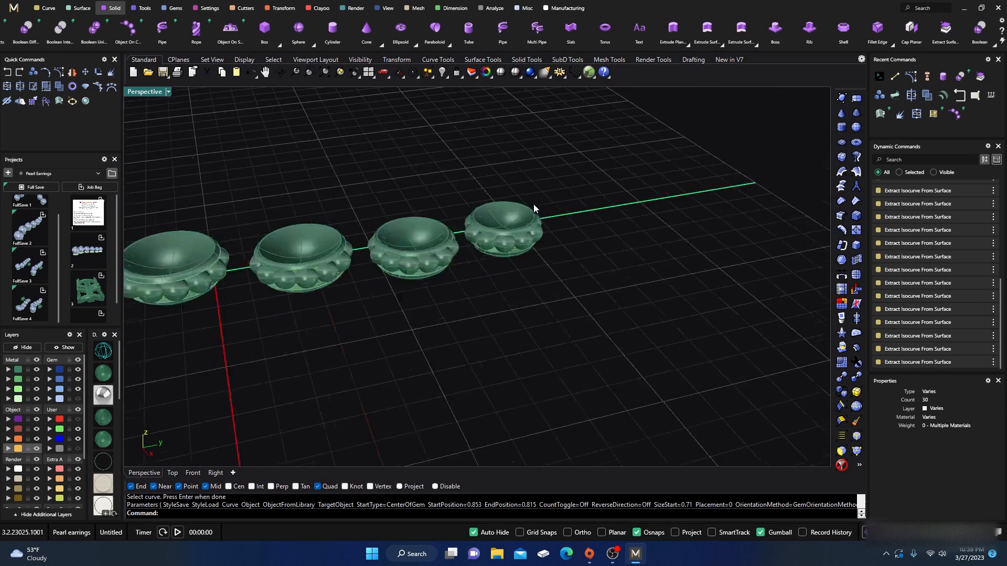
pyautogui.moveTo(497, 274); pyautogui.dragTo(498, 278, button='right')
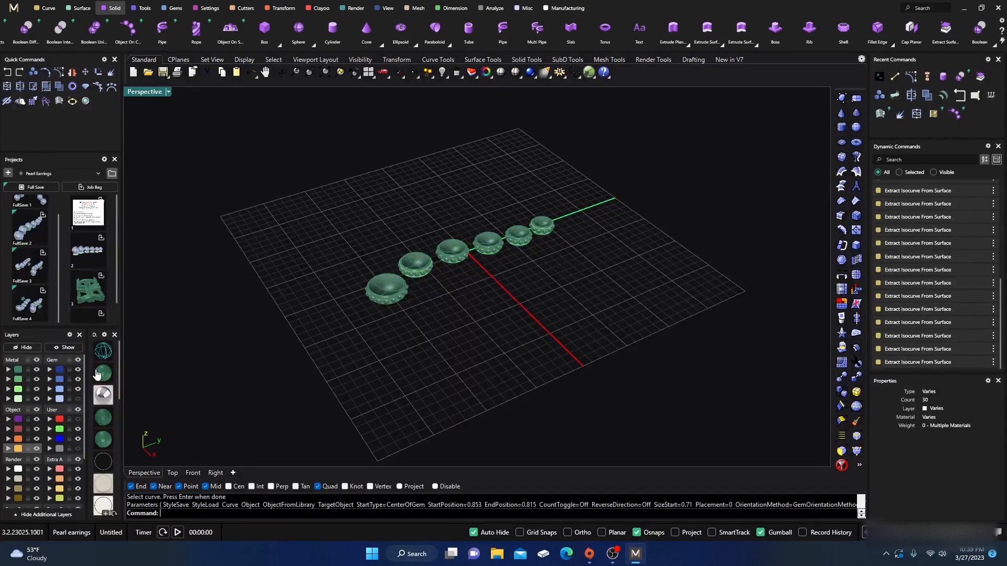
pyautogui.click(78, 400)
pyautogui.moveTo(428, 301); pyautogui.dragTo(422, 272, button='right')
pyautogui.scroll(3, 408, 217)
pyautogui.scroll(2, 408, 217)
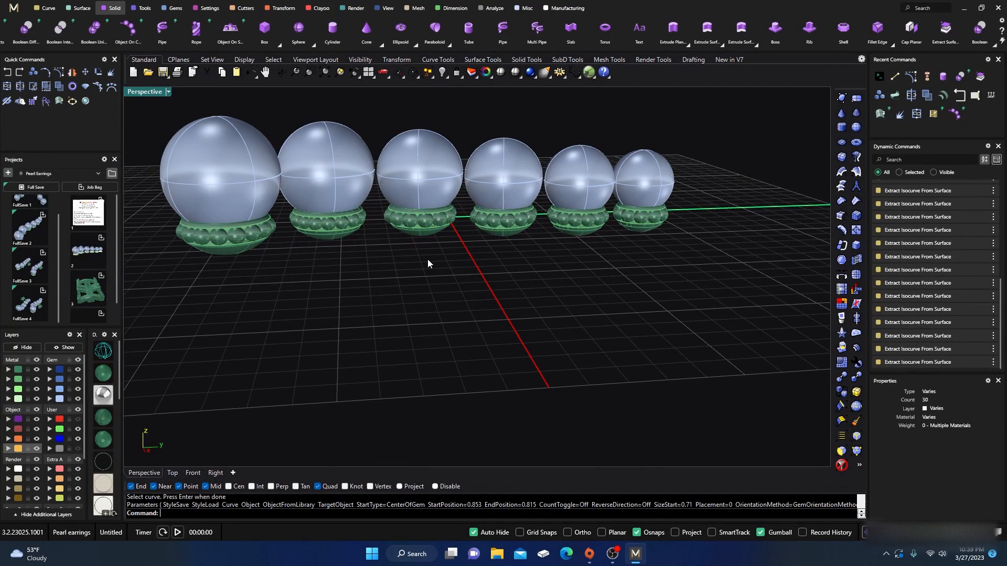
pyautogui.scroll(2, 428, 260)
pyautogui.scroll(-2, 442, 273)
pyautogui.moveTo(442, 274); pyautogui.dragTo(458, 286, button='right')
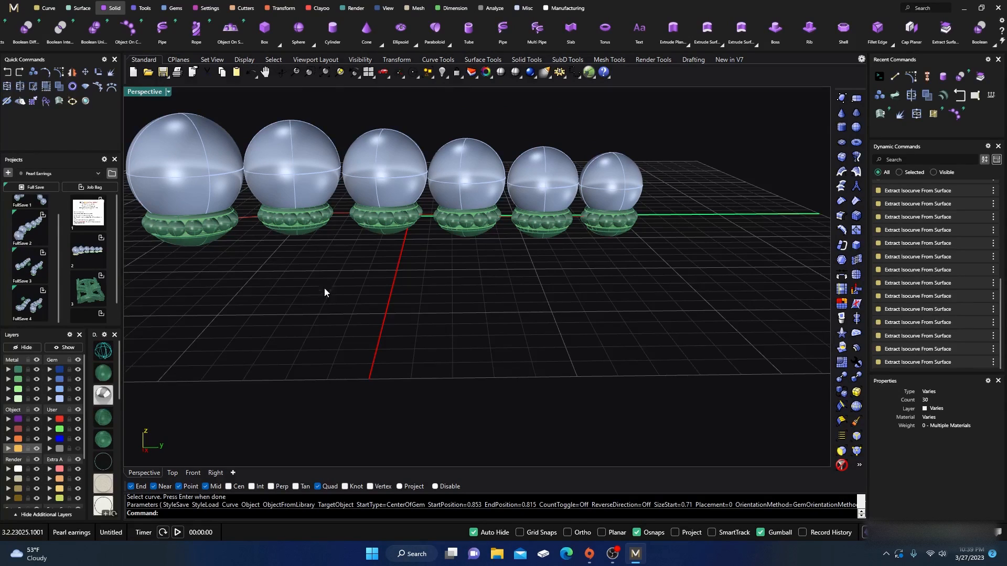
# Start Profile Placer on the curve running through the row of cups and assign the library's shank profile 02
pyautogui.click(344, 214)
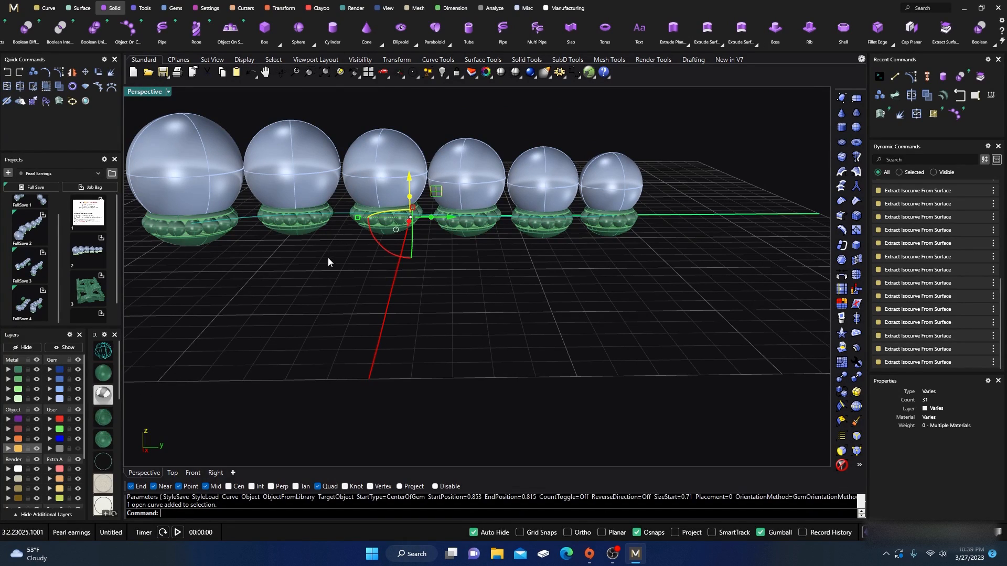
pyautogui.click(142, 9)
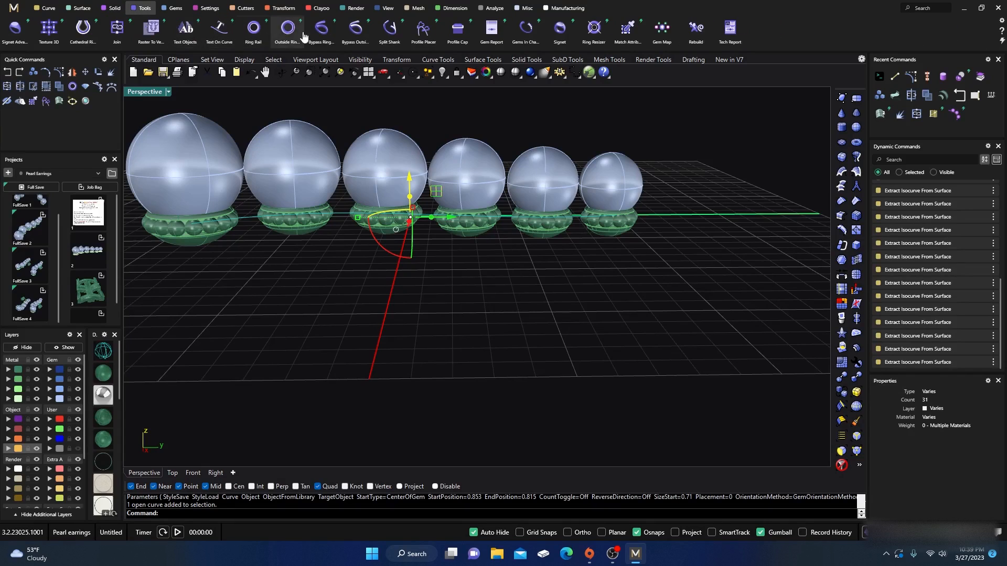
pyautogui.click(423, 29)
pyautogui.moveTo(407, 258); pyautogui.dragTo(443, 279, button='right')
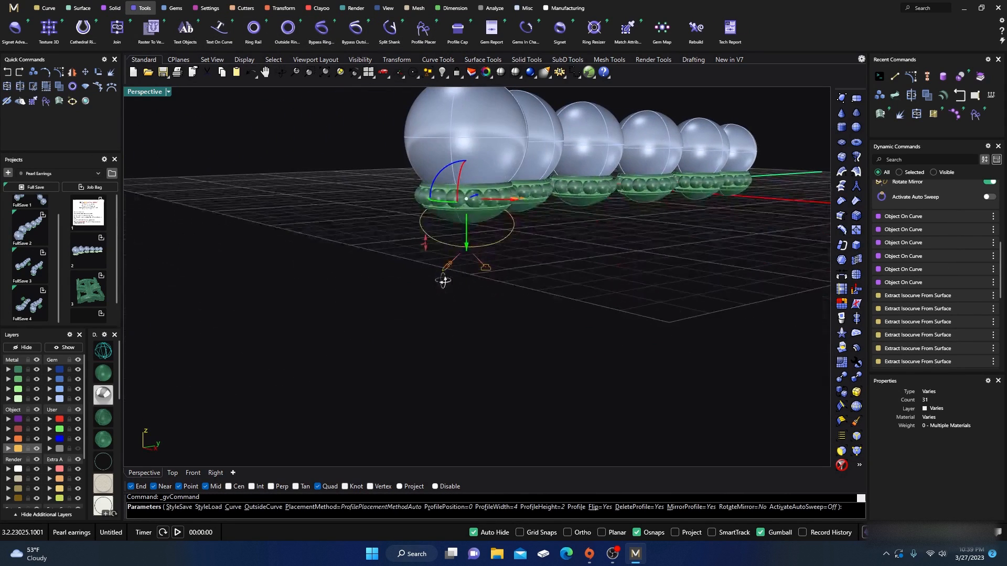
pyautogui.scroll(5, 965, 294)
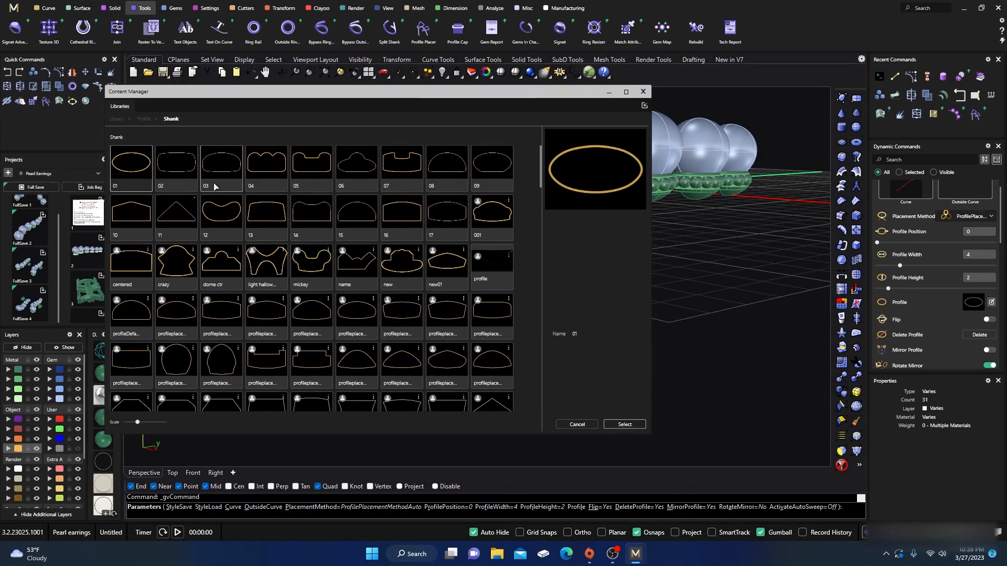
pyautogui.click(184, 177)
pyautogui.click(625, 424)
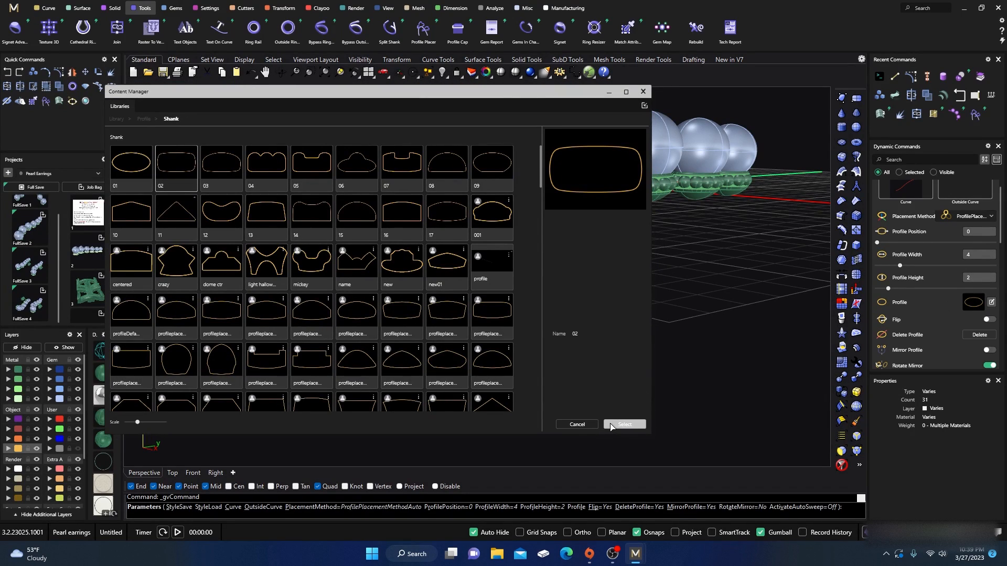
pyautogui.click(642, 93)
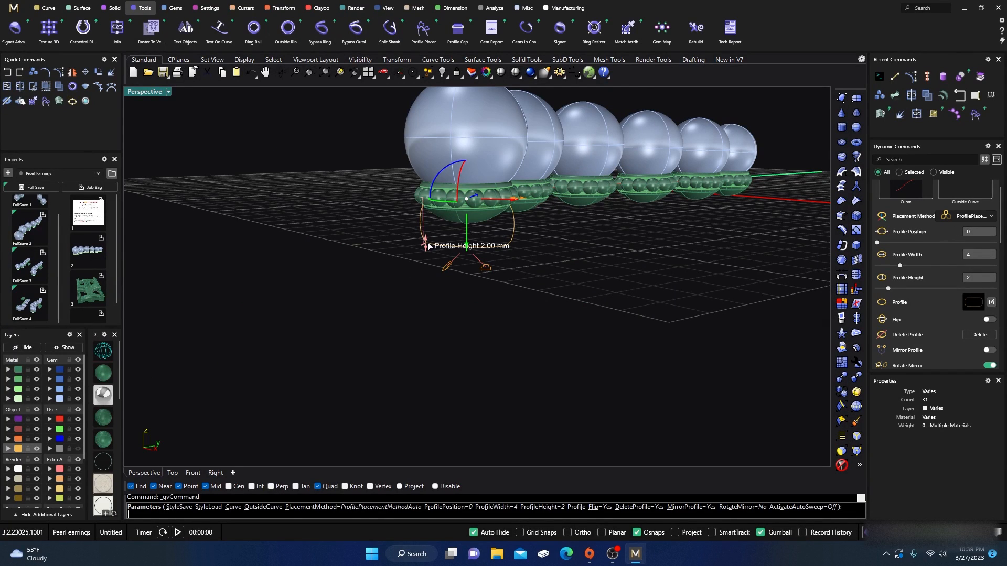
# Set the profile beneath the largest cup to a height of 0.9 mm and a width of 1 mm
pyautogui.moveTo(427, 245); pyautogui.dragTo(446, 221)
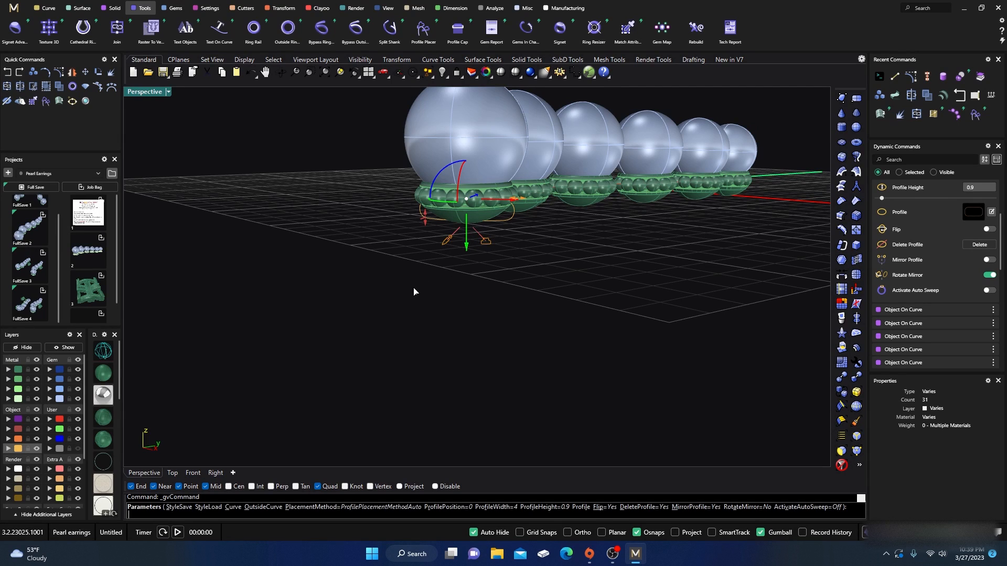
pyautogui.moveTo(414, 292); pyautogui.dragTo(497, 219, button='right')
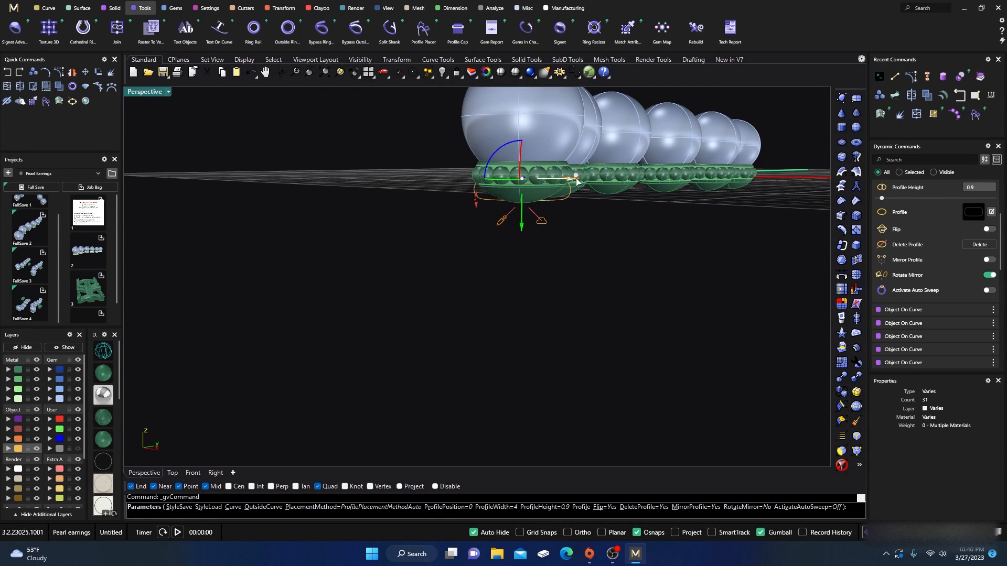
pyautogui.moveTo(574, 179); pyautogui.dragTo(575, 179)
pyautogui.scroll(4, 575, 188)
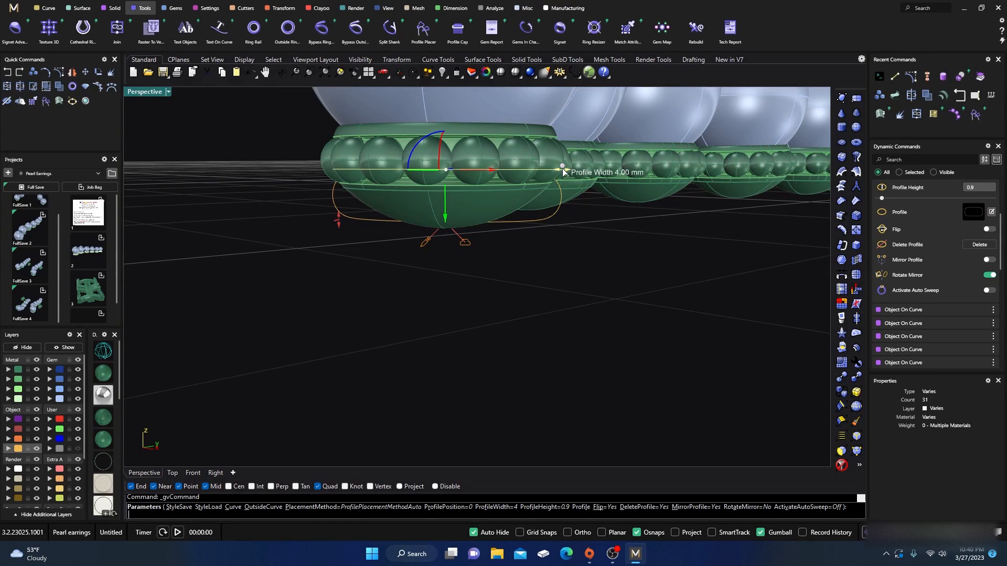
pyautogui.moveTo(564, 172); pyautogui.dragTo(390, 172)
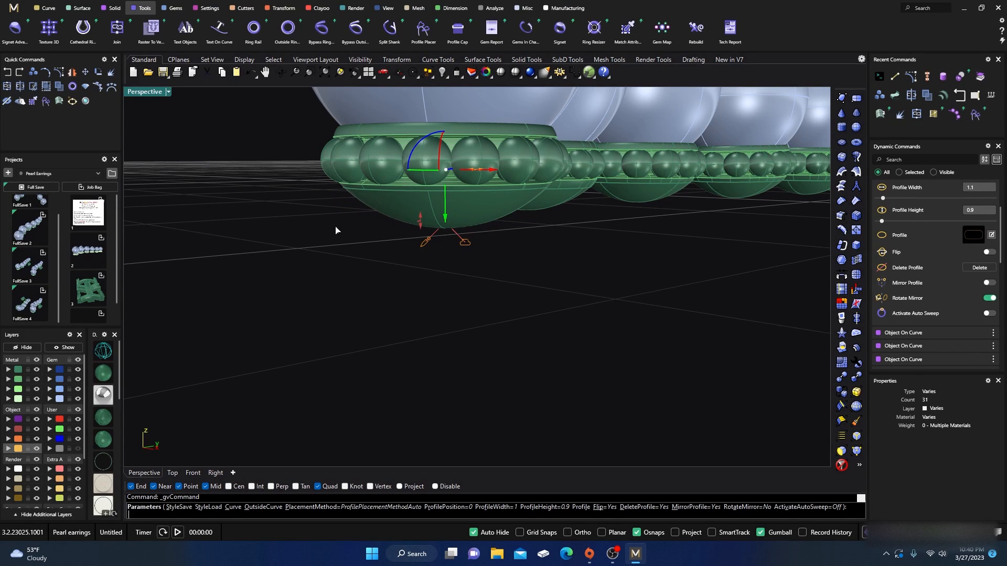
# Add a second profile at the smallest cup's end of the curve, position 1, and activate the auto sweep between both profiles
pyautogui.scroll(-5, 335, 227)
pyautogui.moveTo(483, 283); pyautogui.dragTo(451, 360, button='right')
pyautogui.scroll(5, 482, 312)
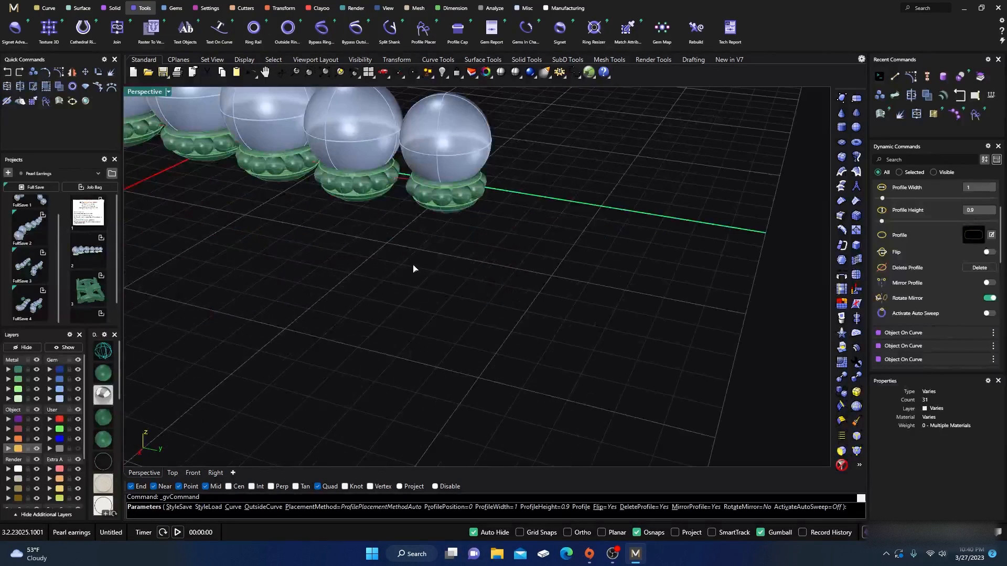
pyautogui.click(461, 186)
pyautogui.moveTo(499, 309); pyautogui.dragTo(548, 295, button='right')
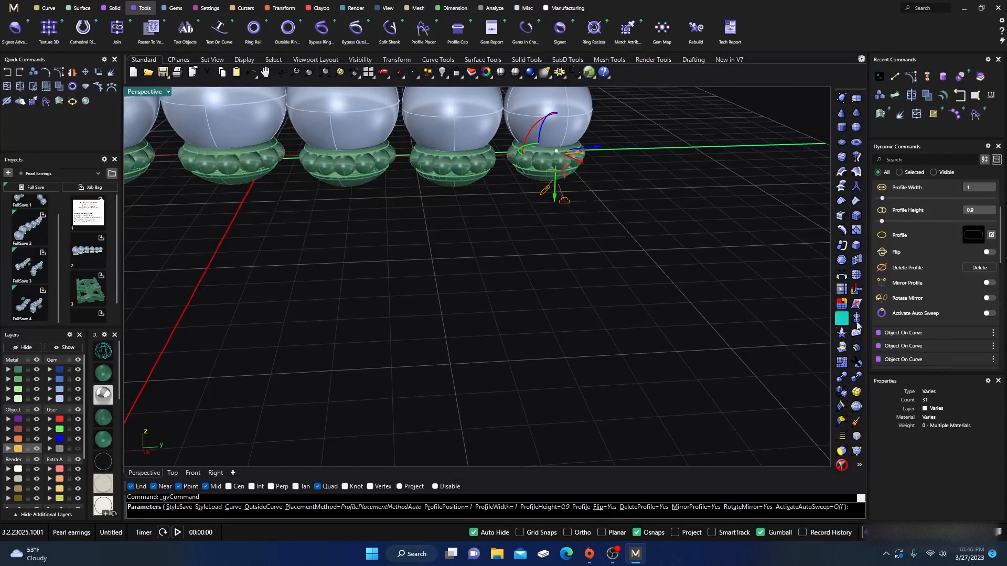
pyautogui.scroll(-5, 932, 355)
pyautogui.scroll(4, 928, 351)
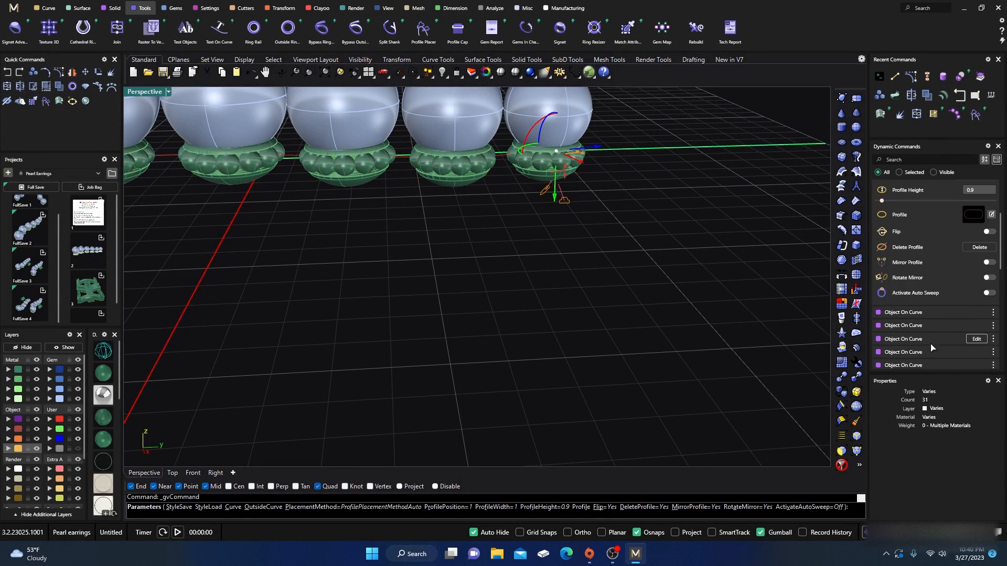
pyautogui.click(989, 293)
pyautogui.scroll(-3, 694, 297)
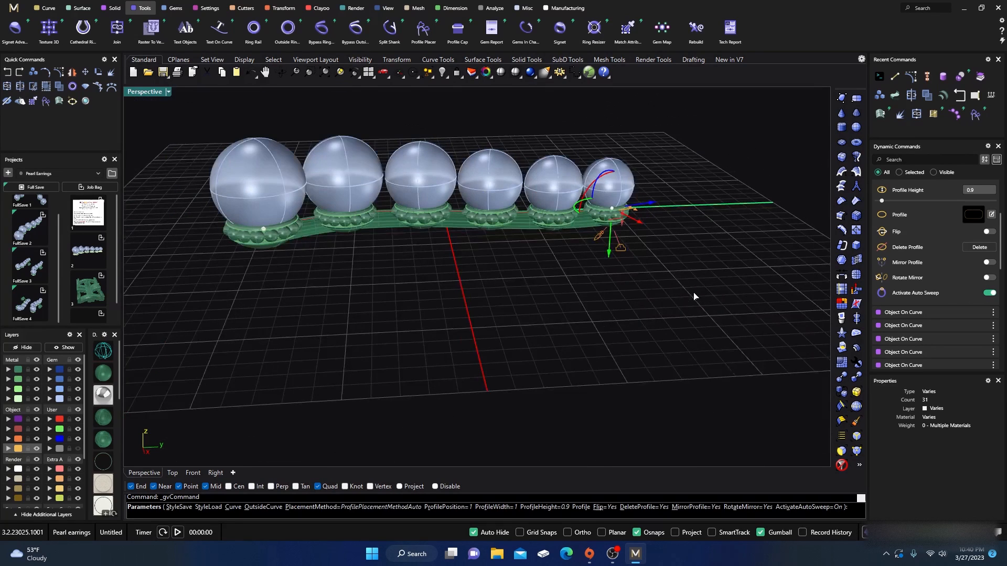
# Set the height of the profile beneath the smallest cup to 0.5 mm
pyautogui.moveTo(683, 306); pyautogui.dragTo(682, 278, button='right')
pyautogui.scroll(2, 524, 181)
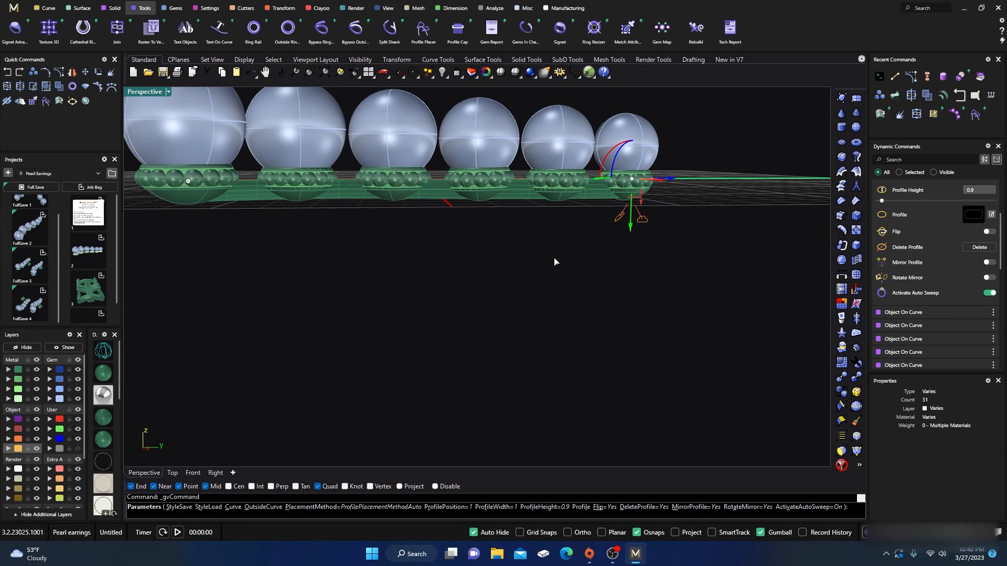
pyautogui.moveTo(589, 286); pyautogui.dragTo(459, 212, button='right')
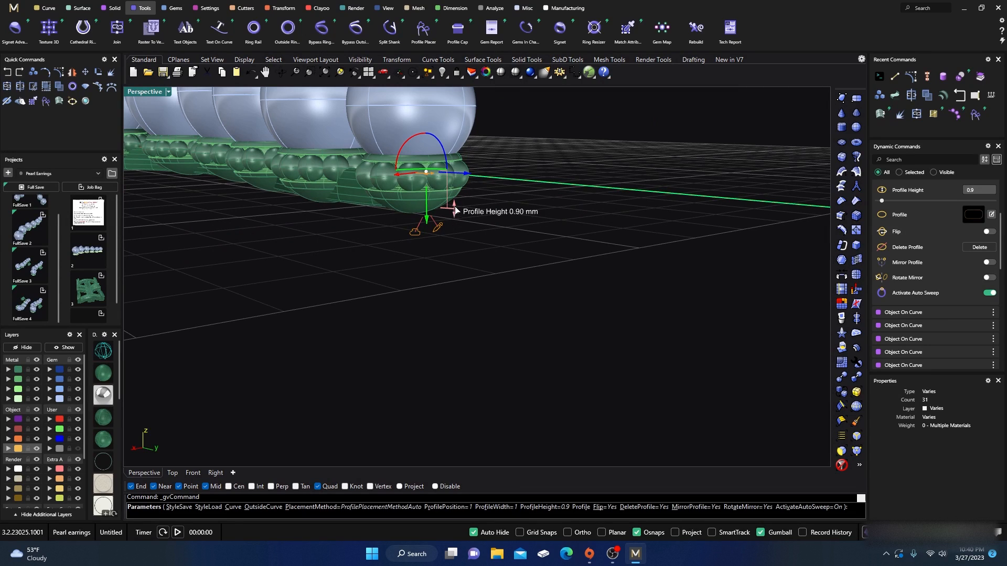
pyautogui.moveTo(455, 210); pyautogui.dragTo(461, 195)
pyautogui.scroll(-9, 570, 270)
pyautogui.moveTo(387, 304); pyautogui.dragTo(487, 294, button='right')
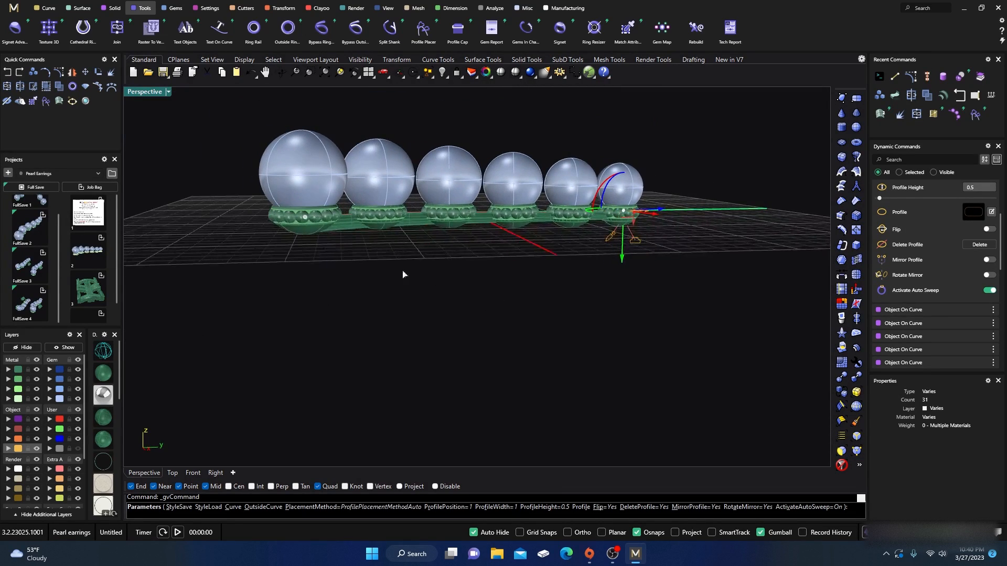
# Set the profile height beneath the largest cup to 0.5 mm and accept the swept connecting bar
pyautogui.click(305, 217)
pyautogui.moveTo(319, 275); pyautogui.dragTo(357, 276, button='right')
pyautogui.moveTo(361, 239)
pyautogui.mouseDown()
pyautogui.moveTo(360, 252)
pyautogui.moveTo(361, 234)
pyautogui.mouseUp()
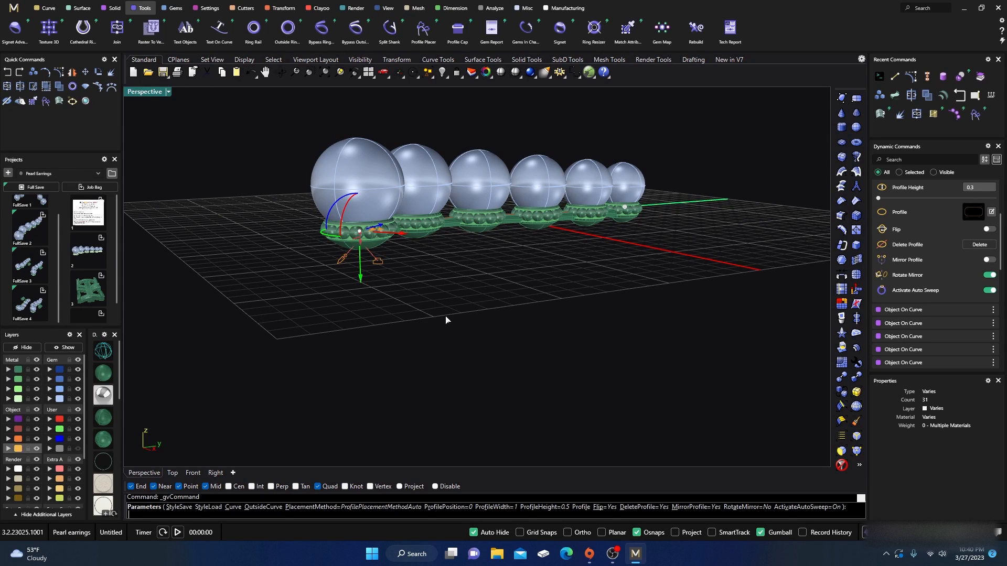
pyautogui.moveTo(446, 319); pyautogui.dragTo(404, 315, button='right')
pyautogui.press('Return')
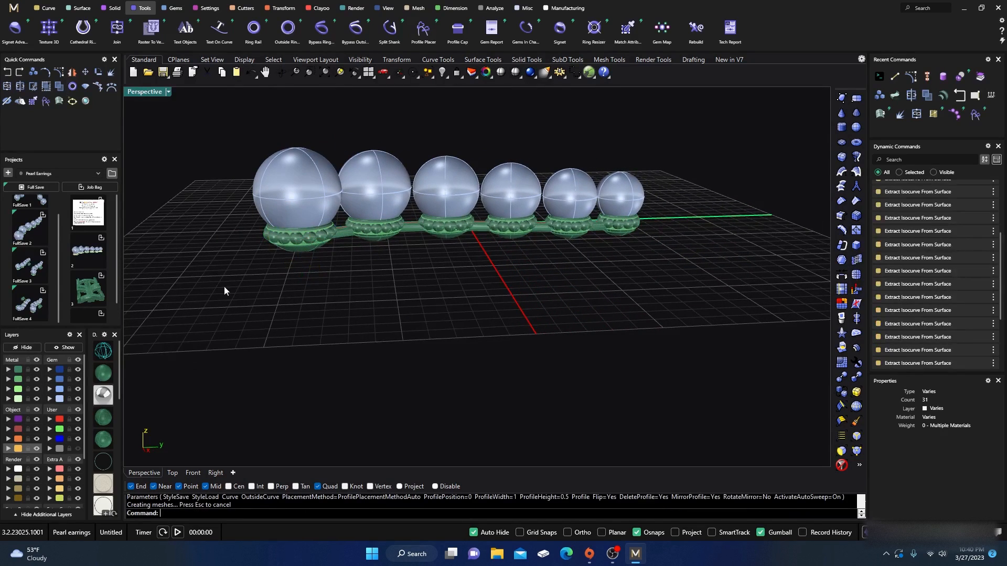
# Lower the connecting bar's guide curve vertically so the bar runs beneath the cups' sphere-decorated bands
pyautogui.click(106, 353)
pyautogui.scroll(6, 406, 247)
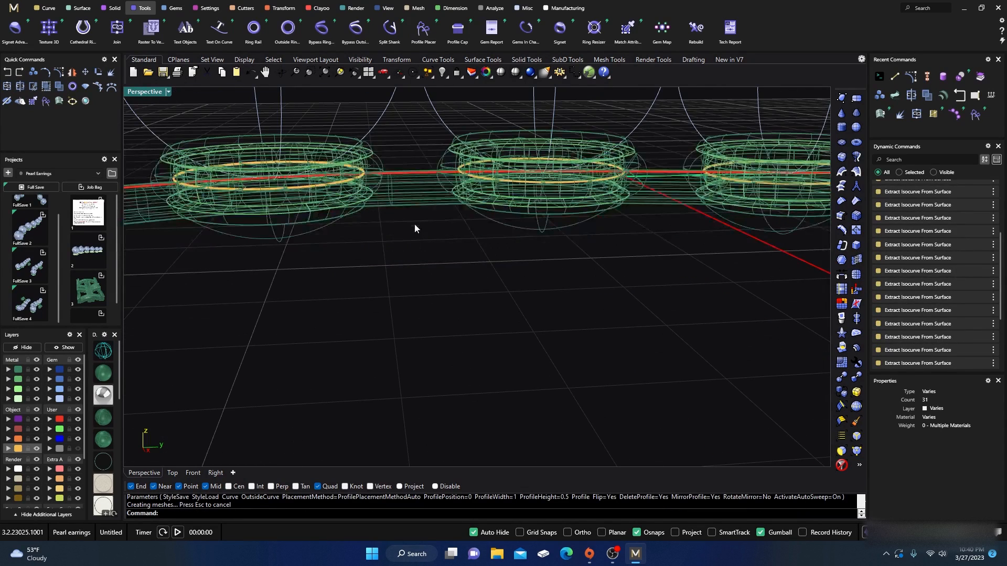
pyautogui.click(414, 173)
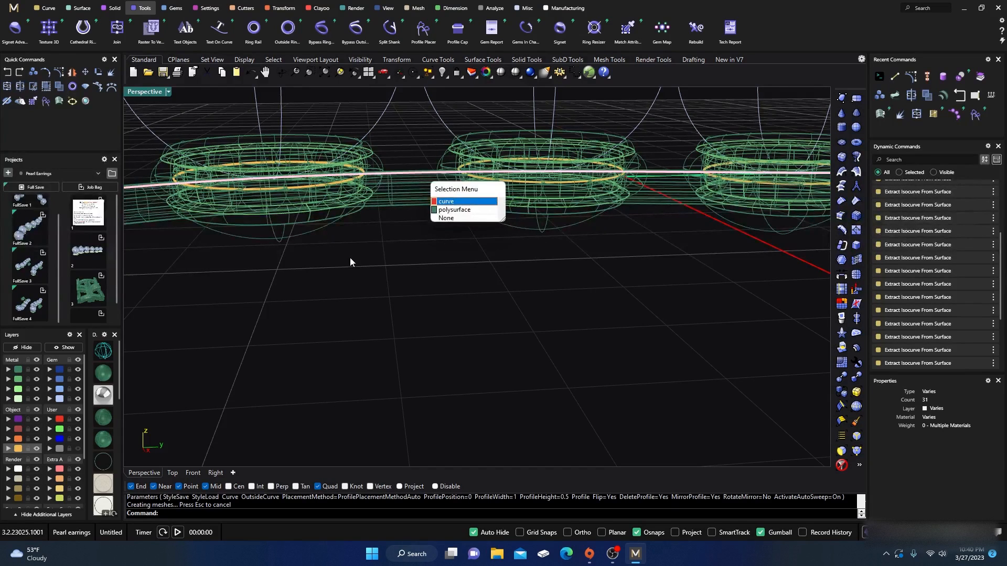
pyautogui.click(443, 203)
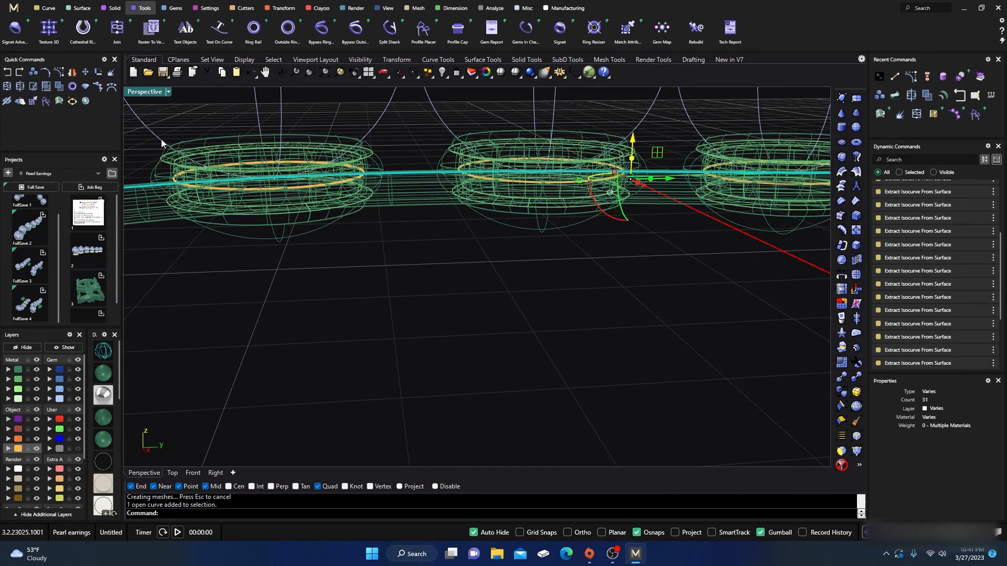
pyautogui.doubleClick(145, 93)
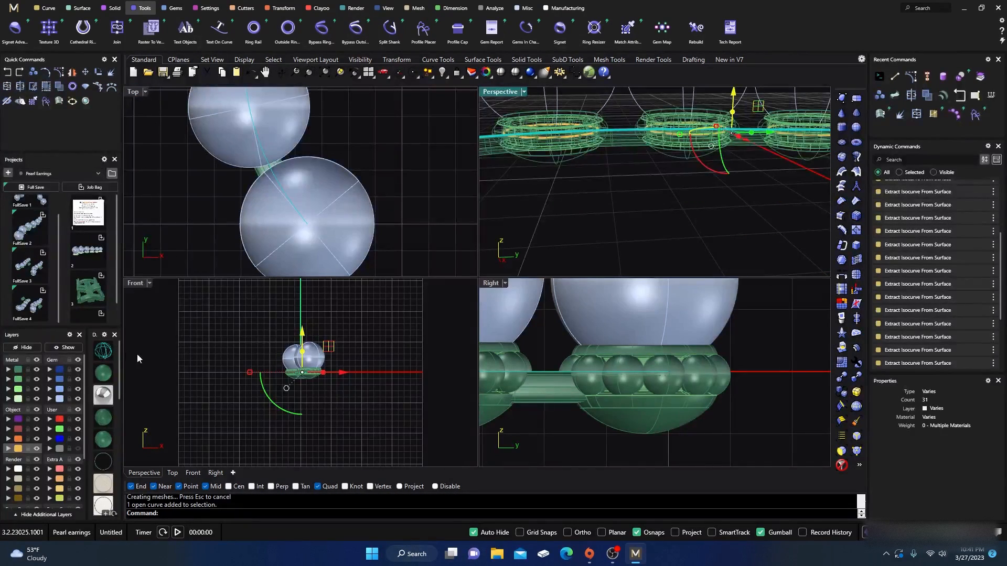
pyautogui.scroll(-5, 615, 394)
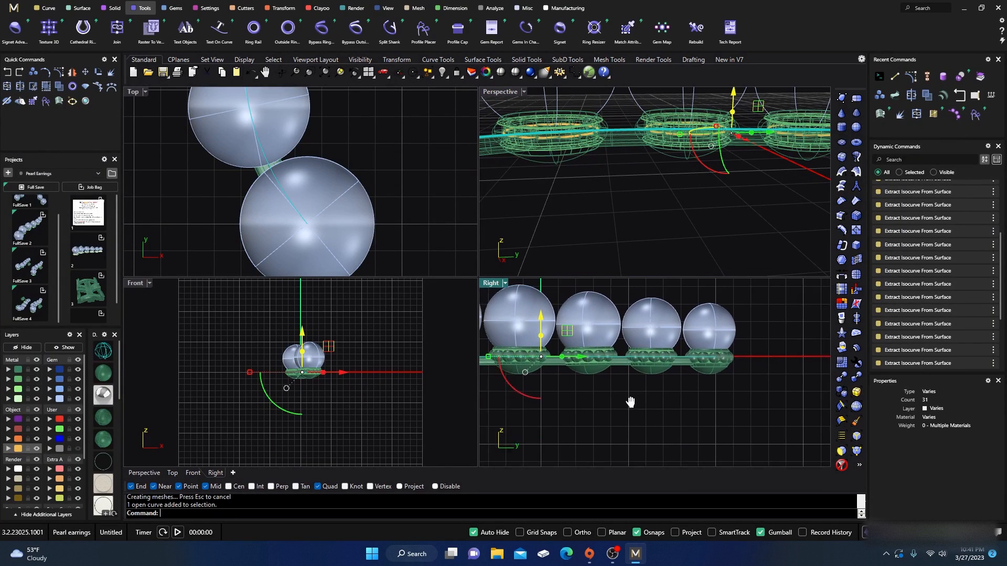
pyautogui.moveTo(589, 385); pyautogui.dragTo(628, 385, button='right')
pyautogui.scroll(2, 608, 363)
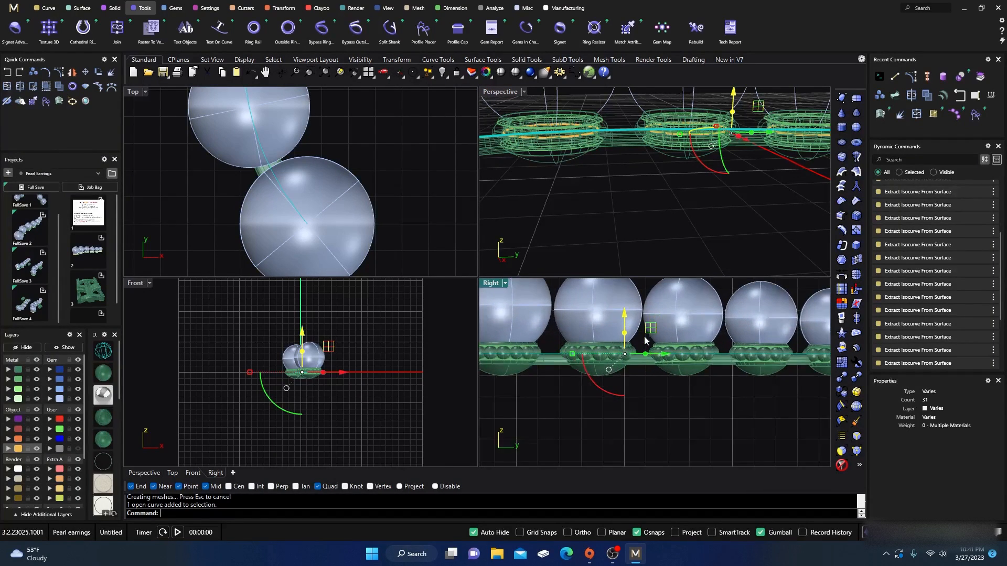
pyautogui.moveTo(625, 314); pyautogui.dragTo(627, 325)
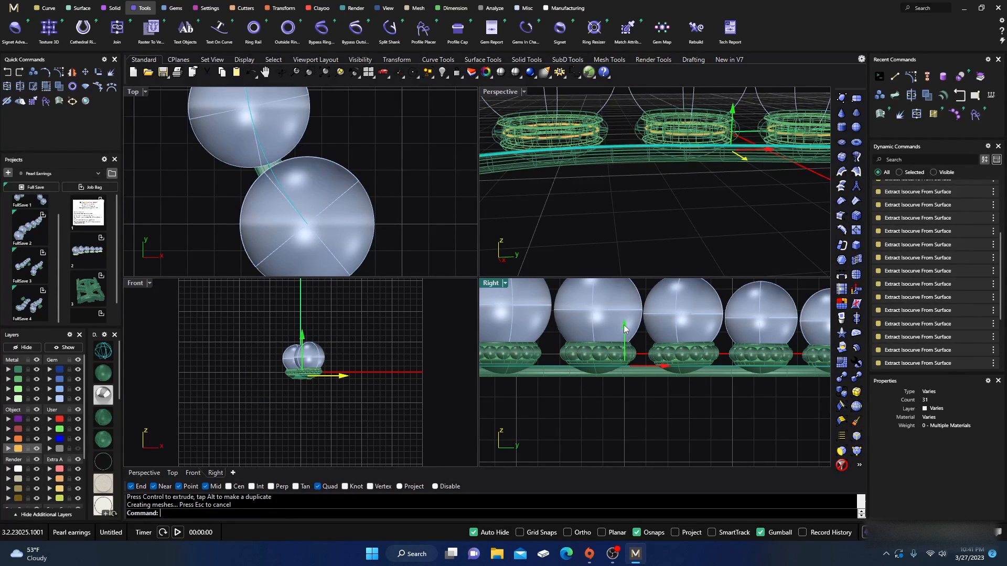
pyautogui.moveTo(624, 323); pyautogui.dragTo(624, 323)
pyautogui.scroll(2, 656, 370)
pyautogui.scroll(1, 656, 370)
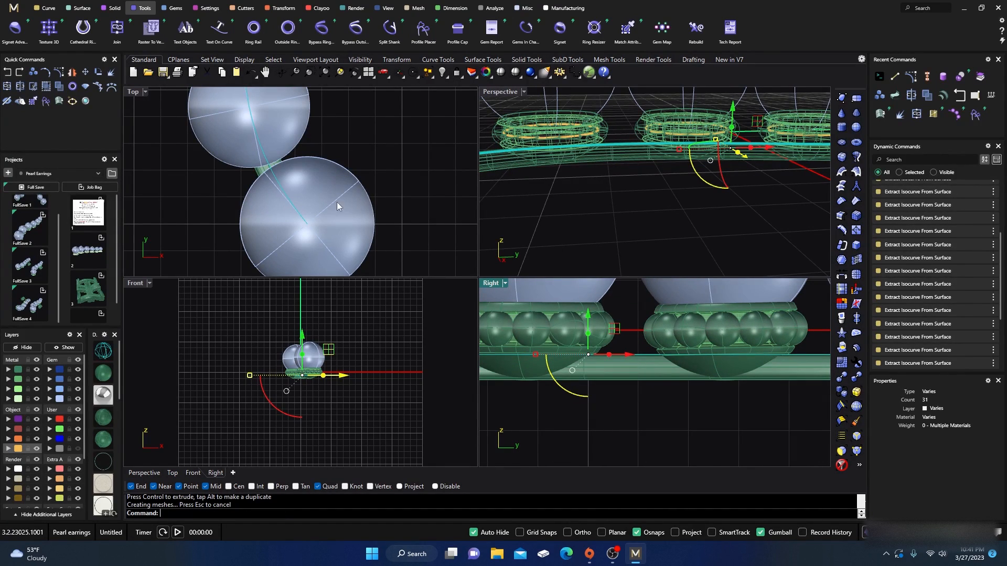
pyautogui.doubleClick(500, 92)
pyautogui.moveTo(451, 236); pyautogui.dragTo(555, 359, button='right')
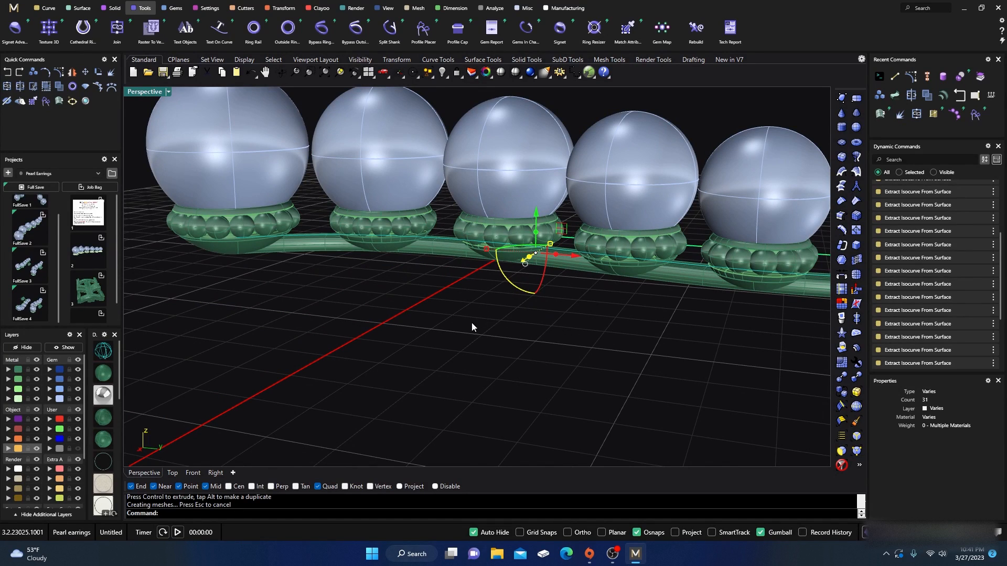
pyautogui.press('Escape')
# Reopen the bar's Profile Placer settings, turn off the auto sweep, and delete the swept bar
pyautogui.click(321, 253)
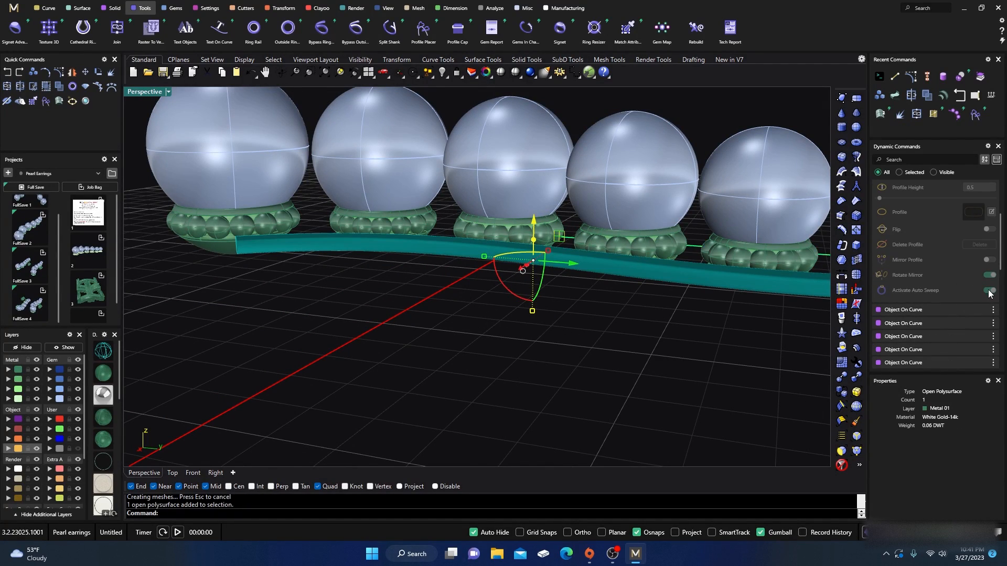
pyautogui.scroll(5, 967, 248)
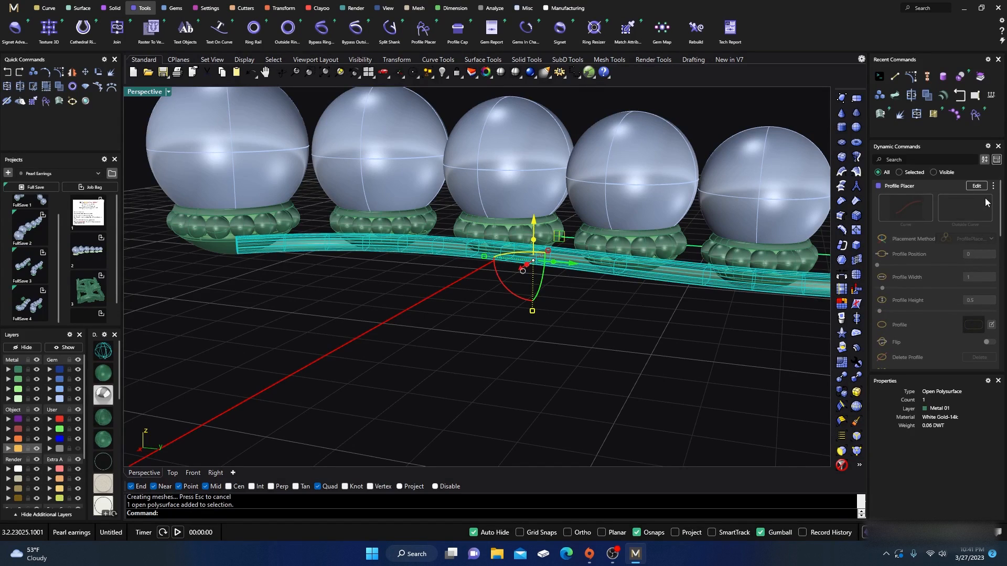
pyautogui.click(976, 186)
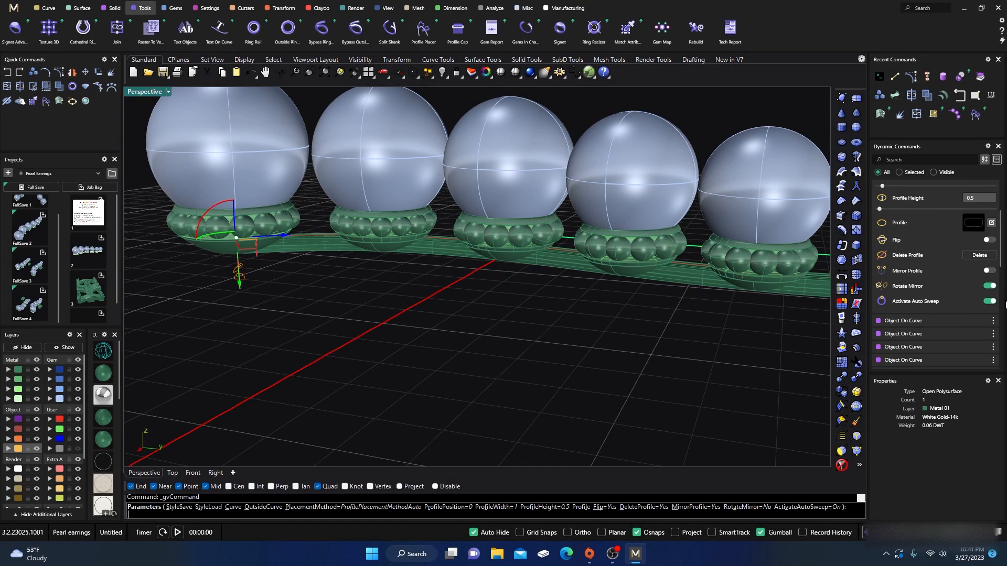
pyautogui.click(989, 302)
pyautogui.moveTo(366, 342); pyautogui.dragTo(376, 338, button='right')
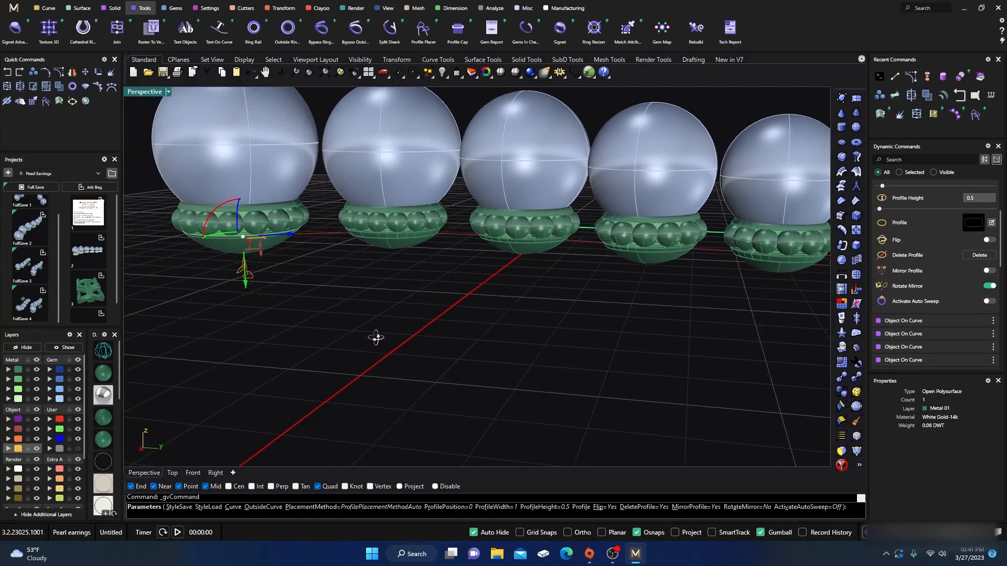
pyautogui.click(322, 235)
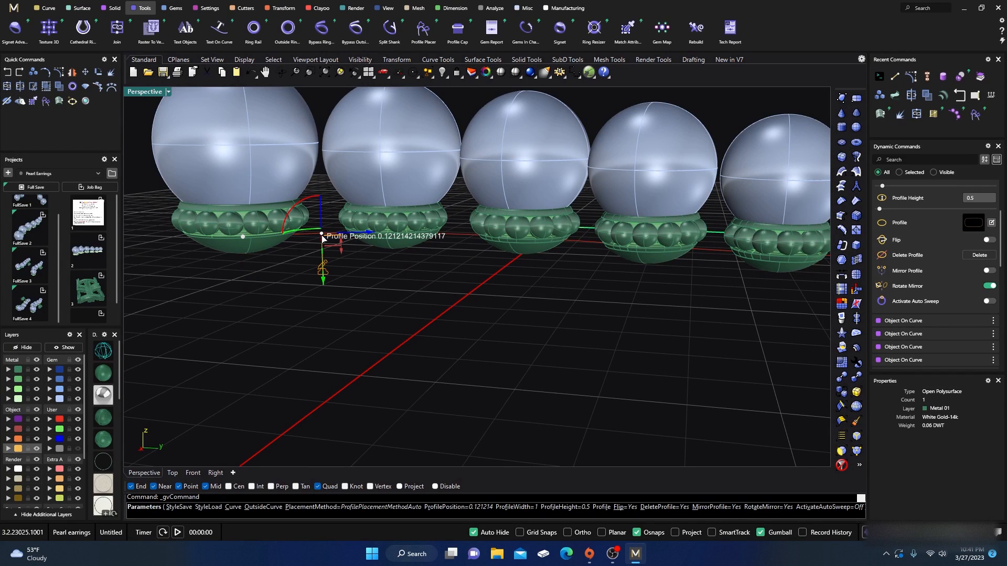
pyautogui.press('Return')
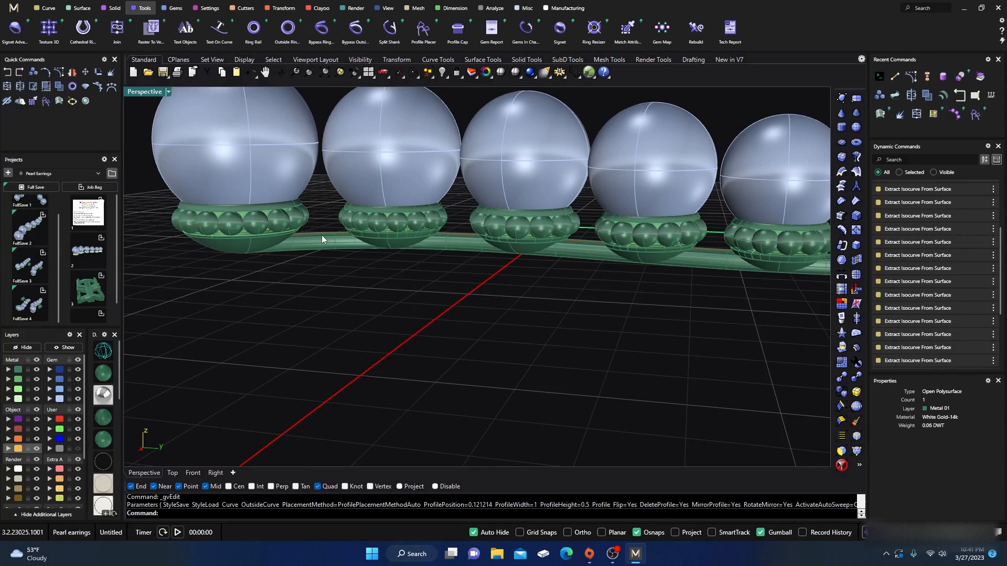
pyautogui.click(323, 239)
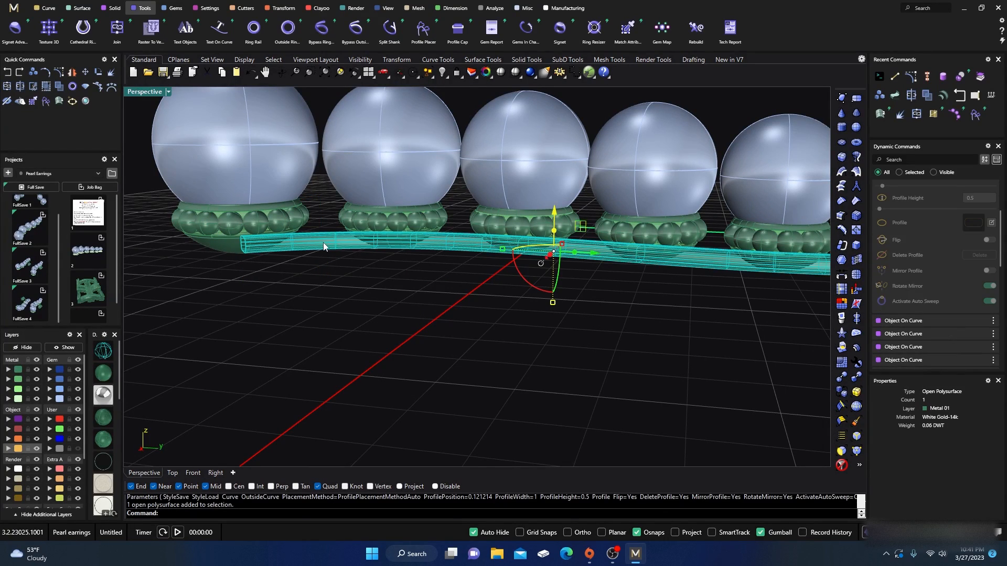
pyautogui.press('Delete')
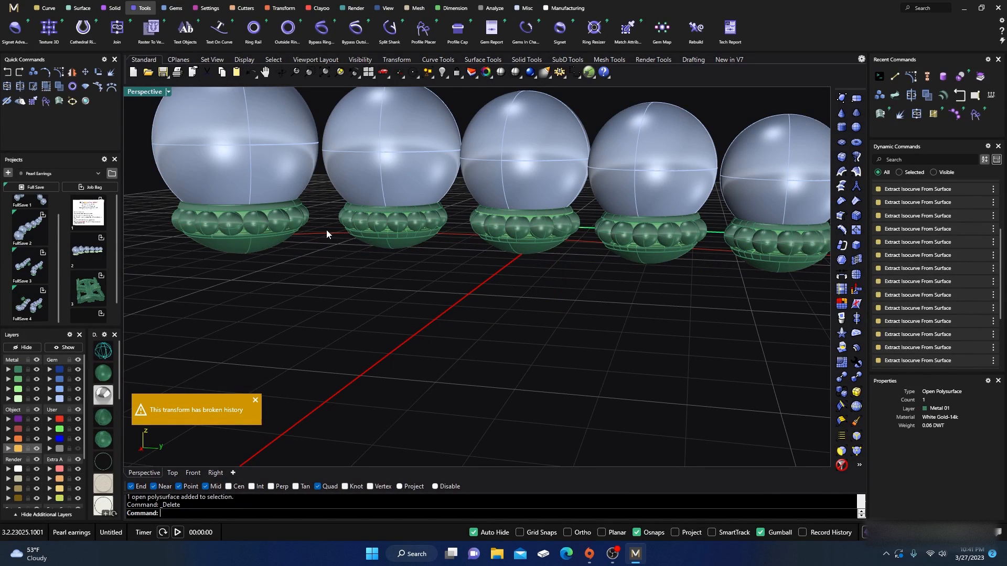
# Try a one-rail sweep along the lowered guide curve through the profiles beneath the largest and smallest cups
pyautogui.click(328, 233)
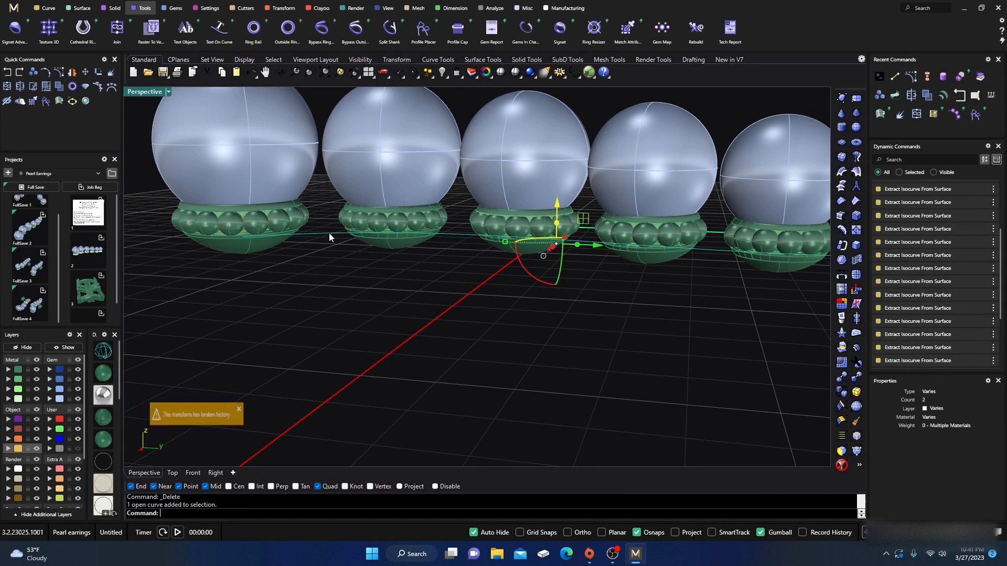
pyautogui.click(79, 8)
pyautogui.click(117, 29)
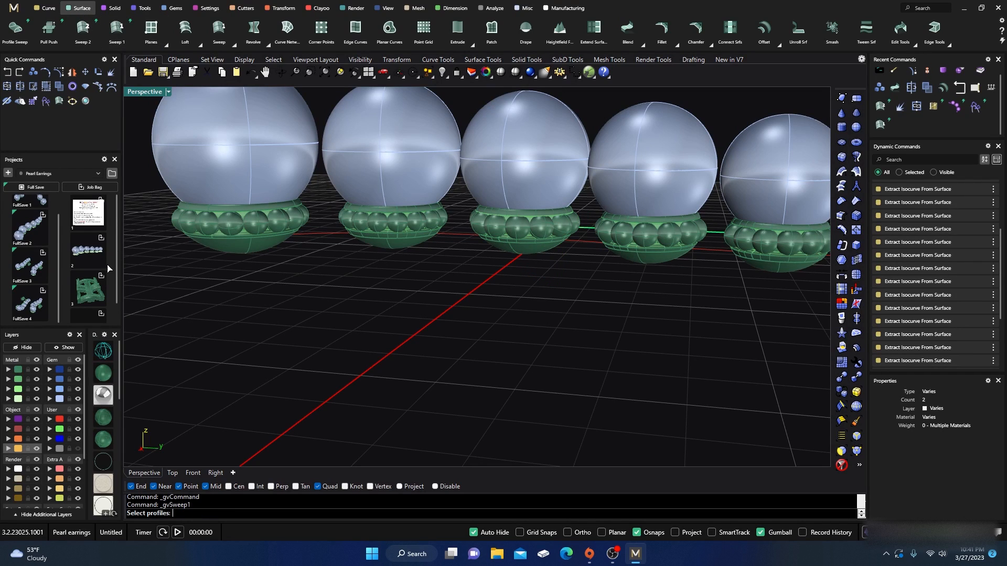
pyautogui.click(101, 352)
pyautogui.click(321, 233)
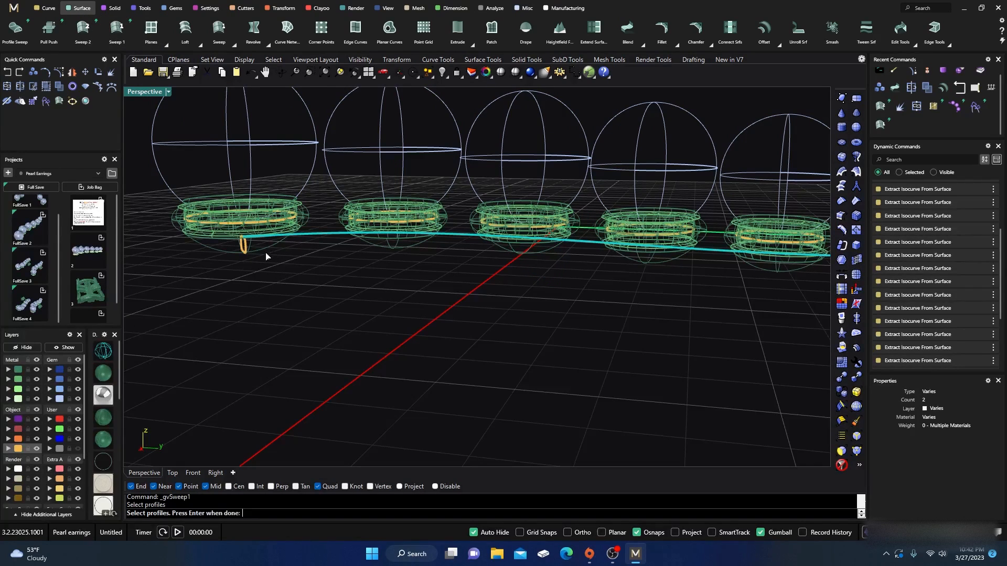
pyautogui.click(245, 250)
pyautogui.scroll(-6, 260, 308)
pyautogui.scroll(6, 554, 312)
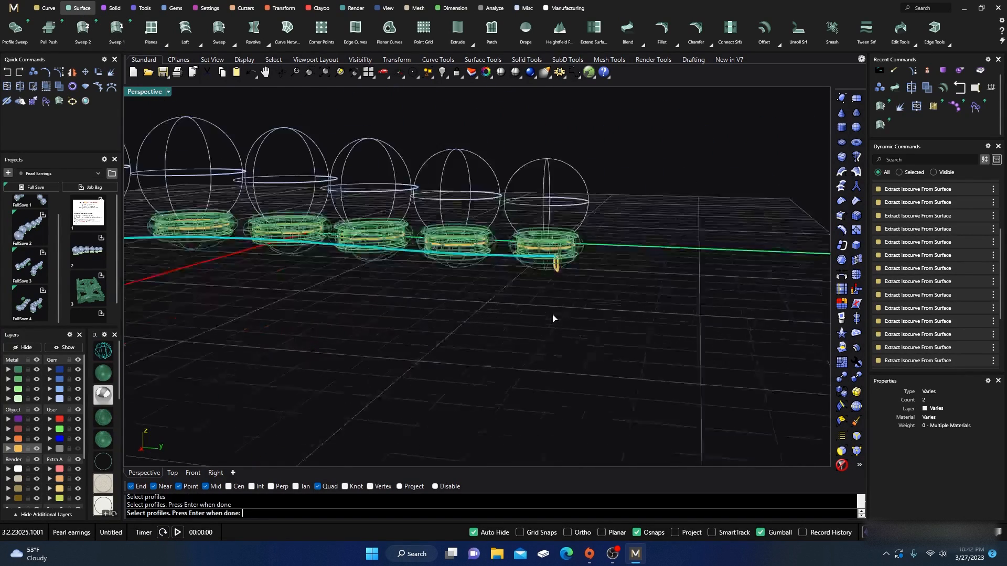
pyautogui.click(558, 254)
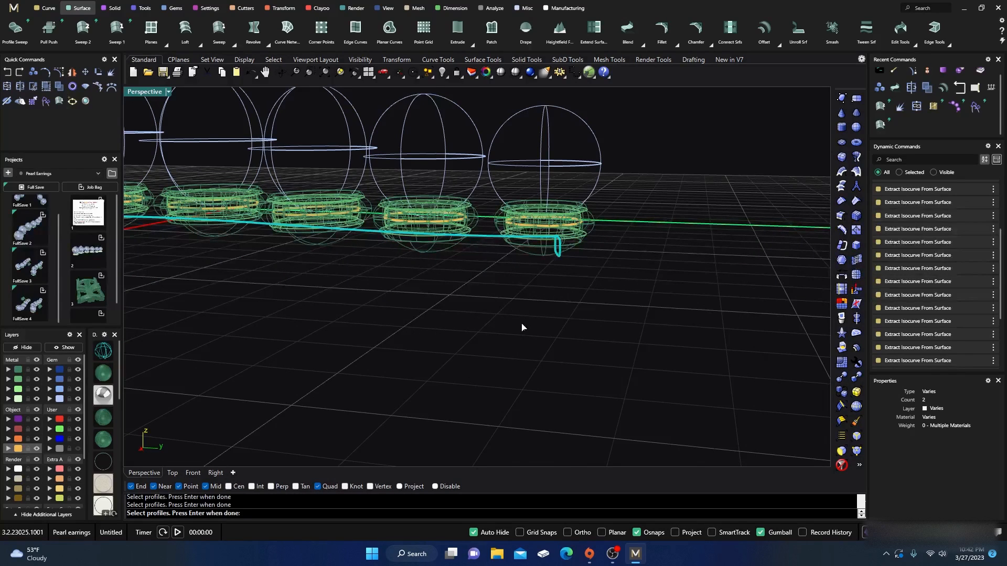
pyautogui.press('Return')
# Inspect the sweep preview around the smallest cup from several angles and cancel the sweep
pyautogui.moveTo(565, 312); pyautogui.dragTo(522, 299, button='right')
pyautogui.scroll(8, 458, 241)
pyautogui.scroll(-6, 492, 246)
pyautogui.scroll(-6, 495, 247)
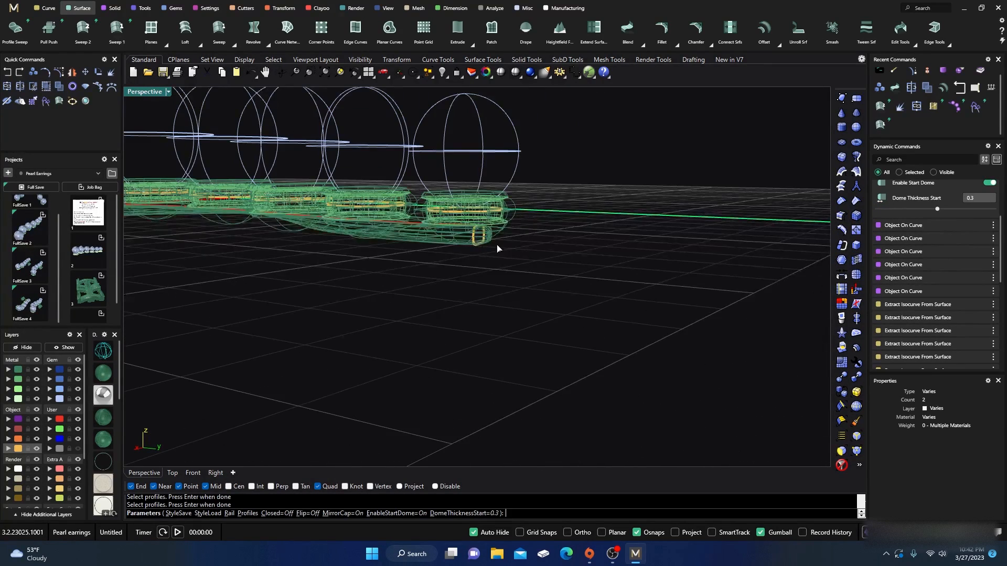
pyautogui.moveTo(479, 269); pyautogui.dragTo(525, 259, button='right')
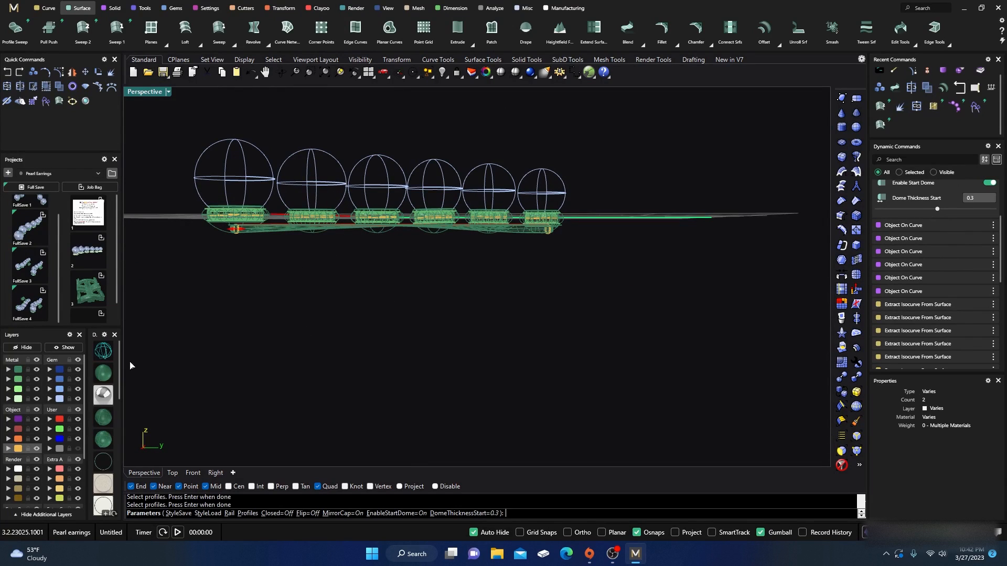
pyautogui.click(103, 372)
pyautogui.moveTo(384, 335); pyautogui.dragTo(396, 301, button='right')
pyautogui.scroll(8, 501, 234)
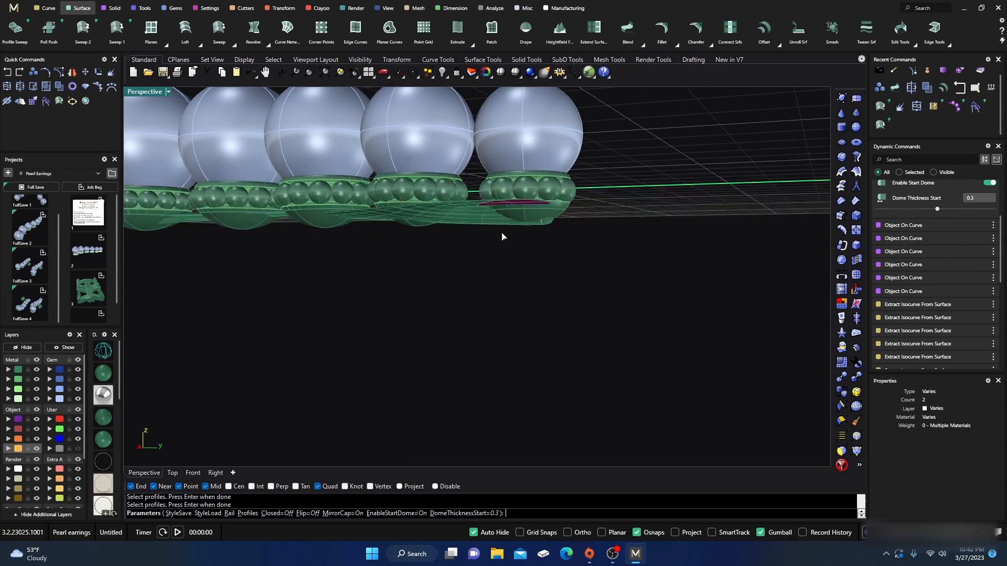
pyautogui.scroll(3, 547, 236)
pyautogui.scroll(-5, 551, 246)
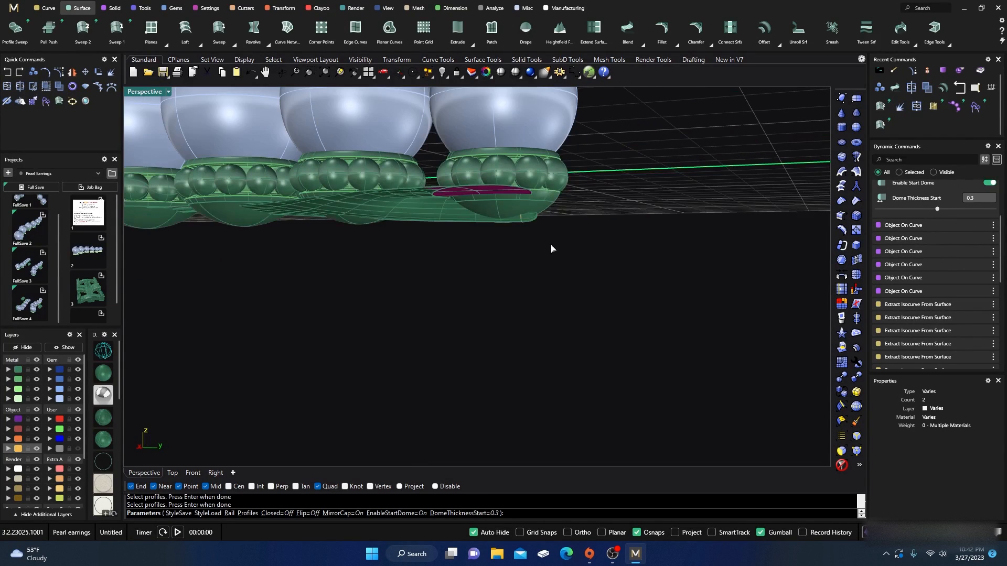
pyautogui.moveTo(551, 248); pyautogui.dragTo(540, 272, button='right')
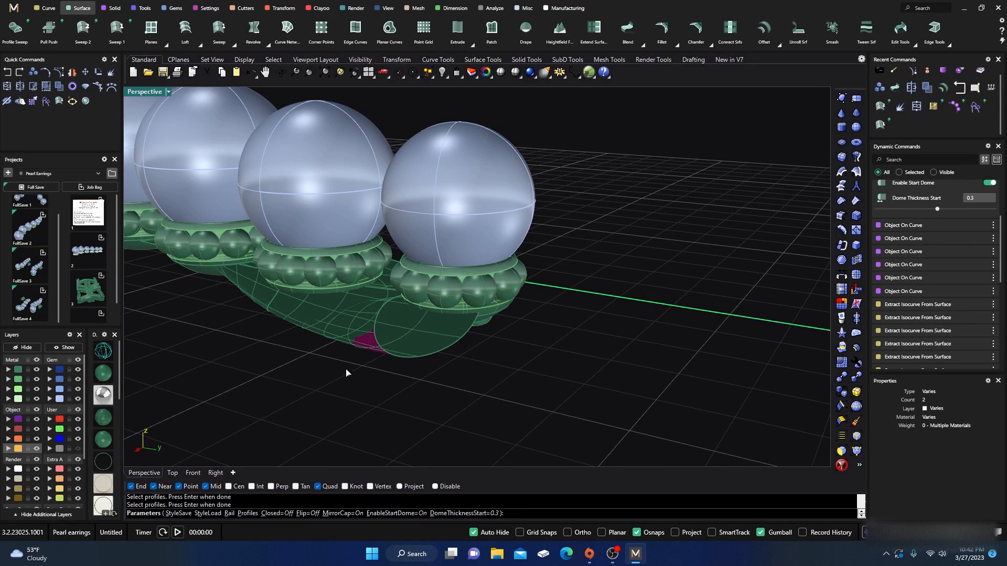
pyautogui.press('Escape')
# Sweep the connecting bar with one rail along the lowered guide curve, through the profiles beneath the smallest and largest cups
pyautogui.moveTo(377, 380); pyautogui.dragTo(400, 371, button='right')
pyautogui.rightClick(475, 297)
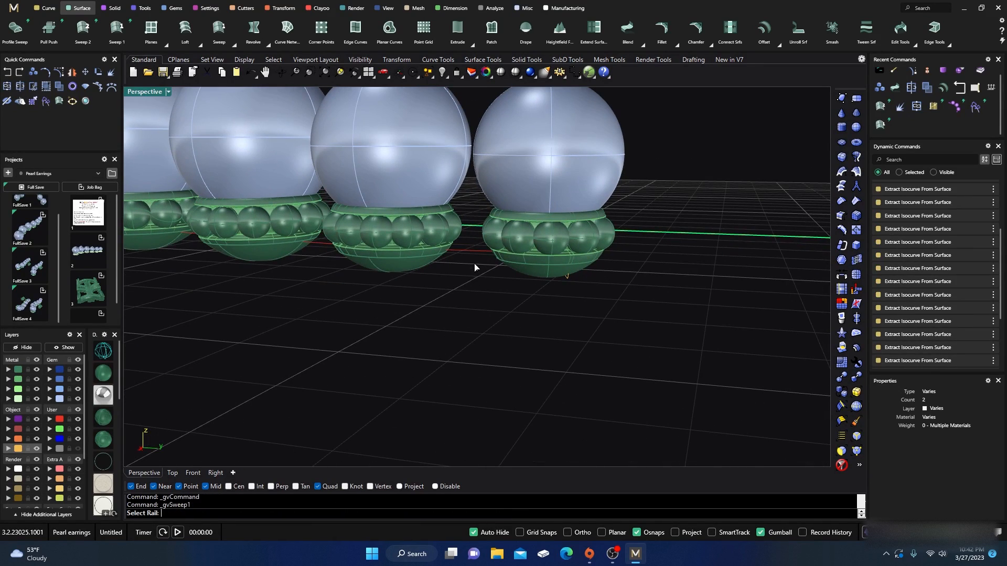
pyautogui.click(470, 253)
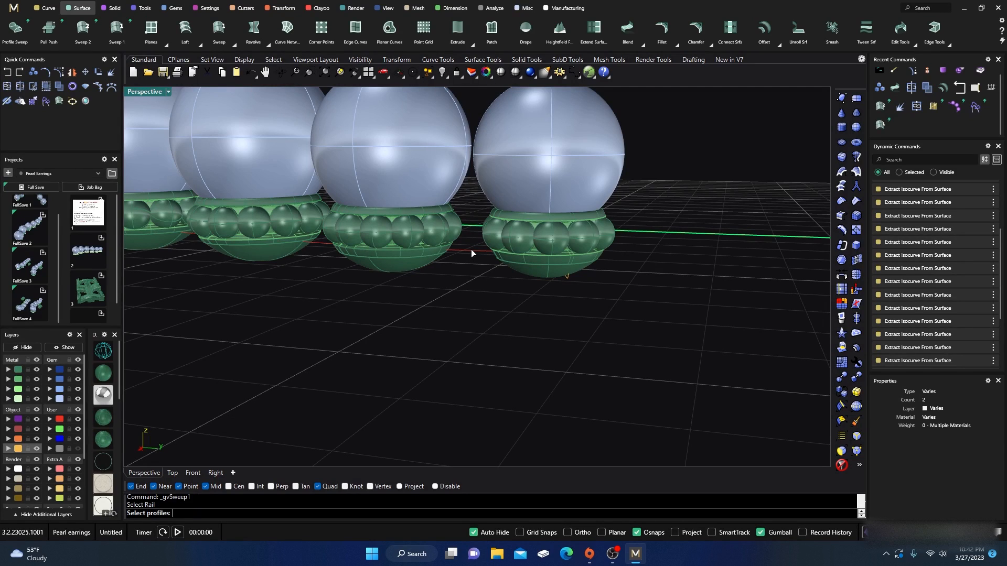
pyautogui.click(567, 278)
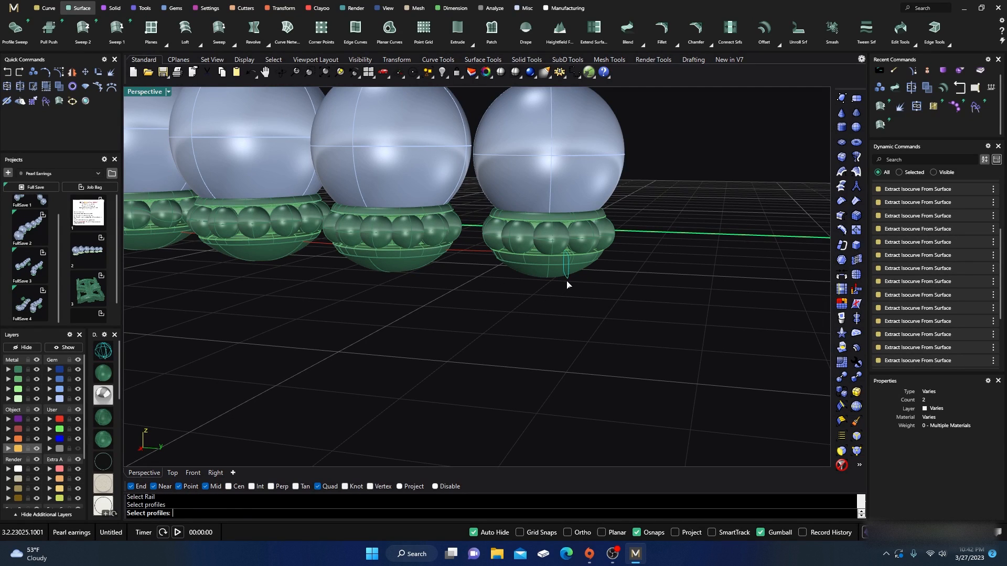
pyautogui.scroll(-8, 616, 309)
pyautogui.scroll(2, 286, 291)
pyautogui.scroll(2, 285, 294)
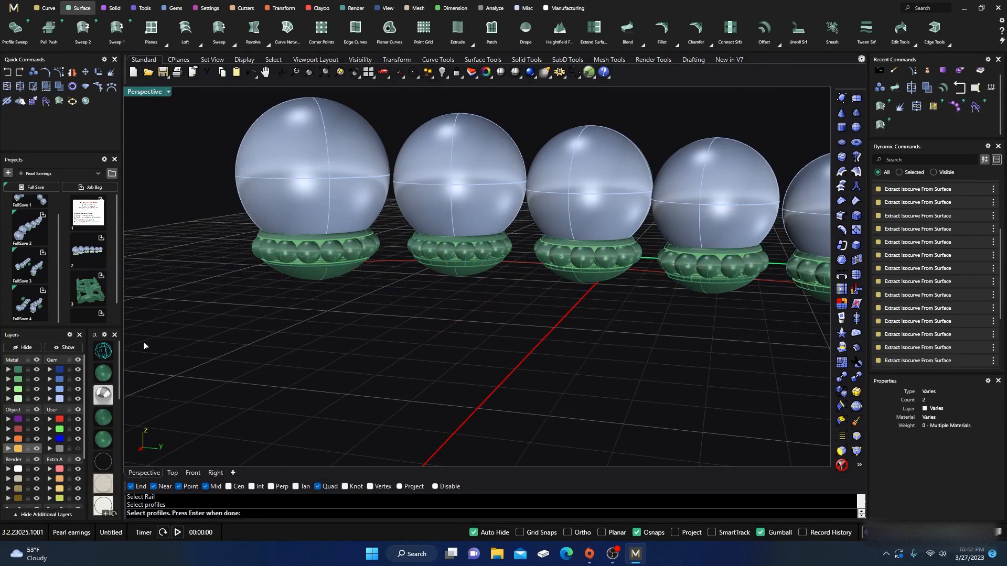
pyautogui.click(104, 350)
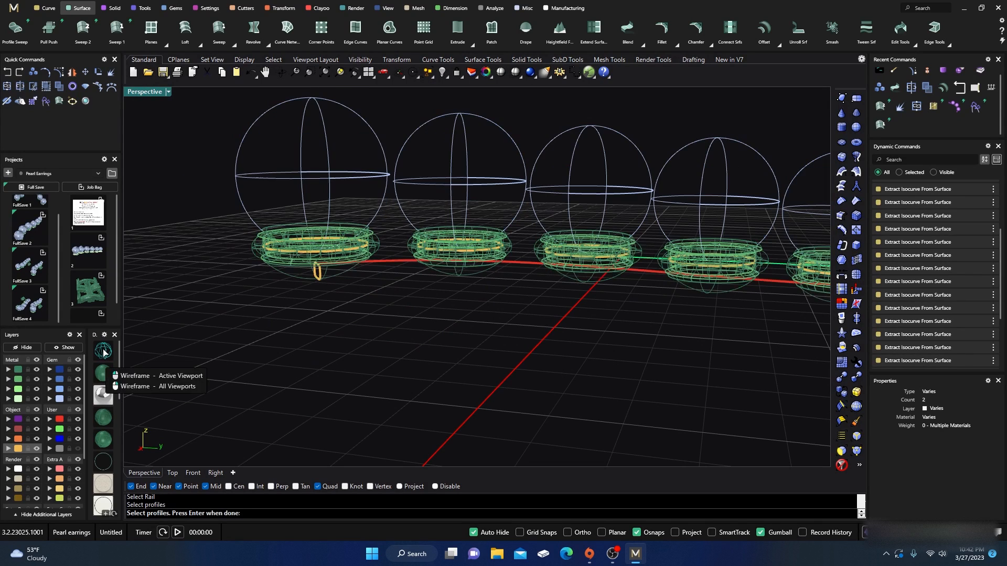
pyautogui.scroll(3, 302, 301)
pyautogui.click(295, 251)
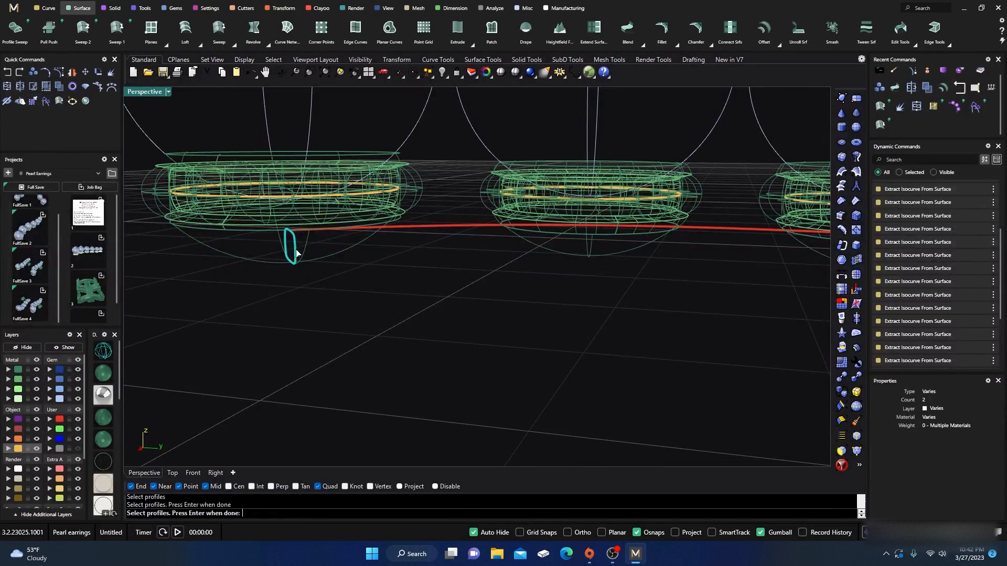
pyautogui.press('Return')
pyautogui.scroll(-4, 270, 330)
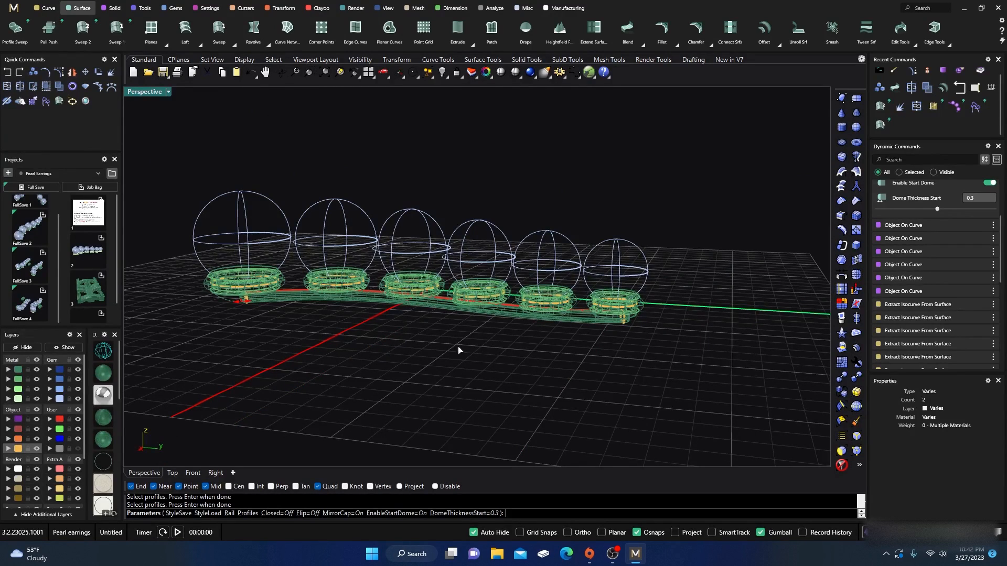
# Check the bar preview beneath the cups in shaded display, especially its end at the smallest cup, and accept the sweep
pyautogui.click(104, 395)
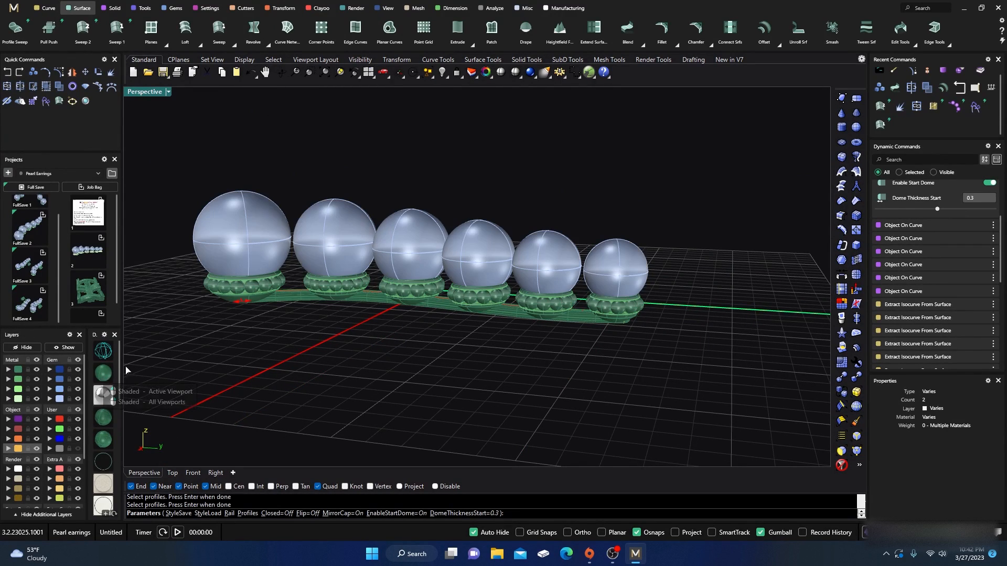
pyautogui.moveTo(555, 358); pyautogui.dragTo(530, 336, button='right')
pyautogui.scroll(5, 599, 298)
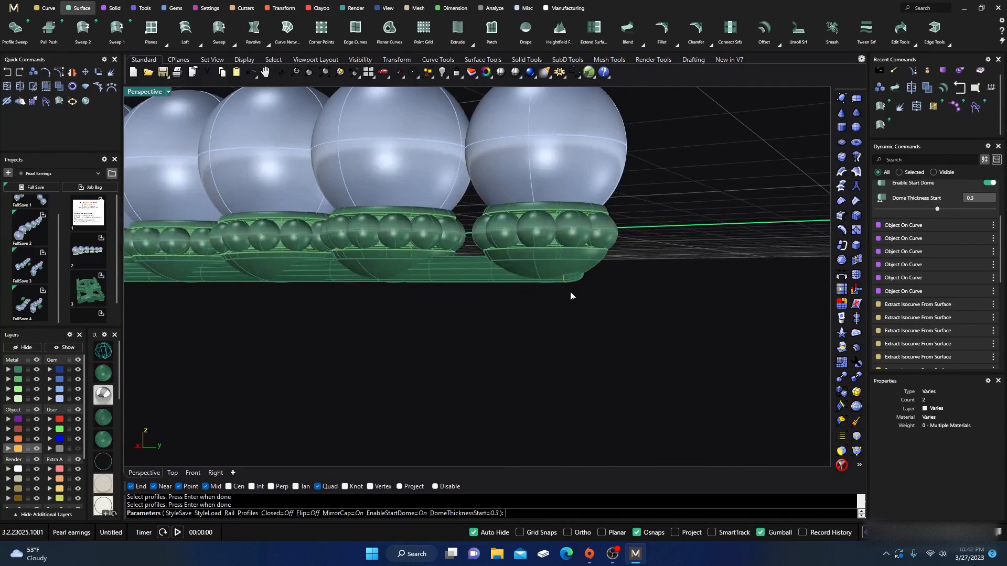
pyautogui.moveTo(534, 291); pyautogui.dragTo(539, 291, button='right')
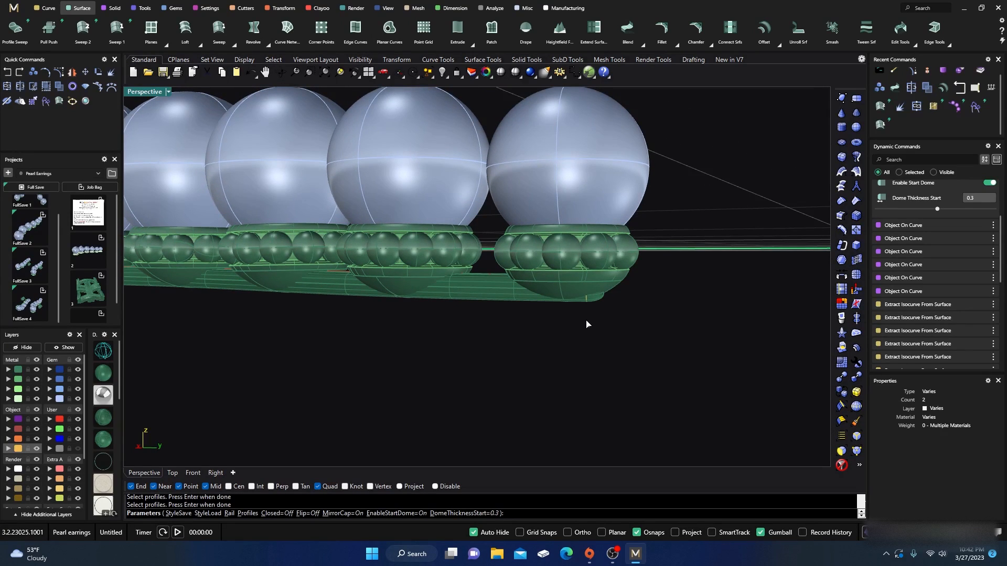
pyautogui.scroll(2, 589, 304)
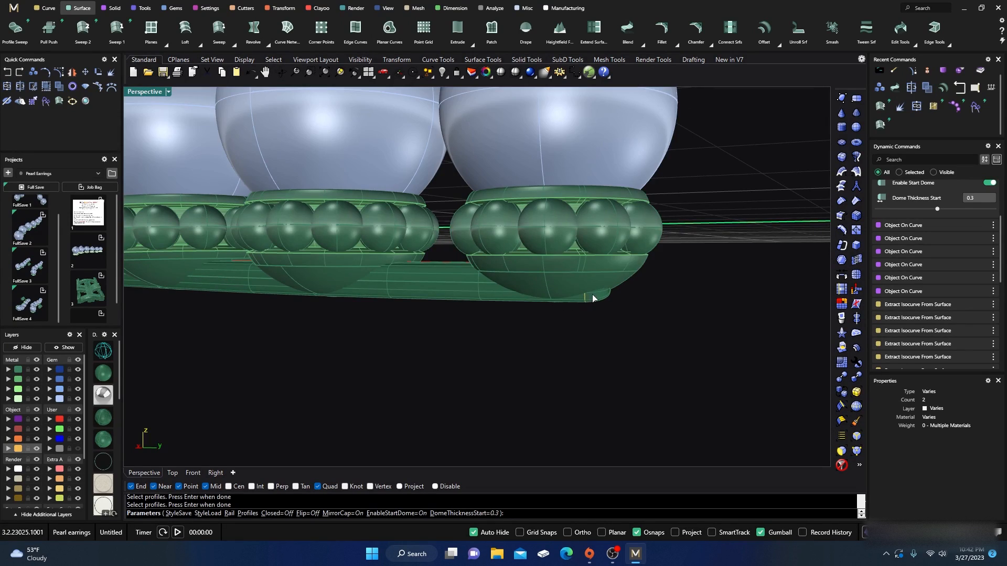
pyautogui.scroll(-3, 578, 314)
pyautogui.moveTo(579, 307); pyautogui.dragTo(570, 332, button='right')
pyautogui.scroll(-2, 611, 325)
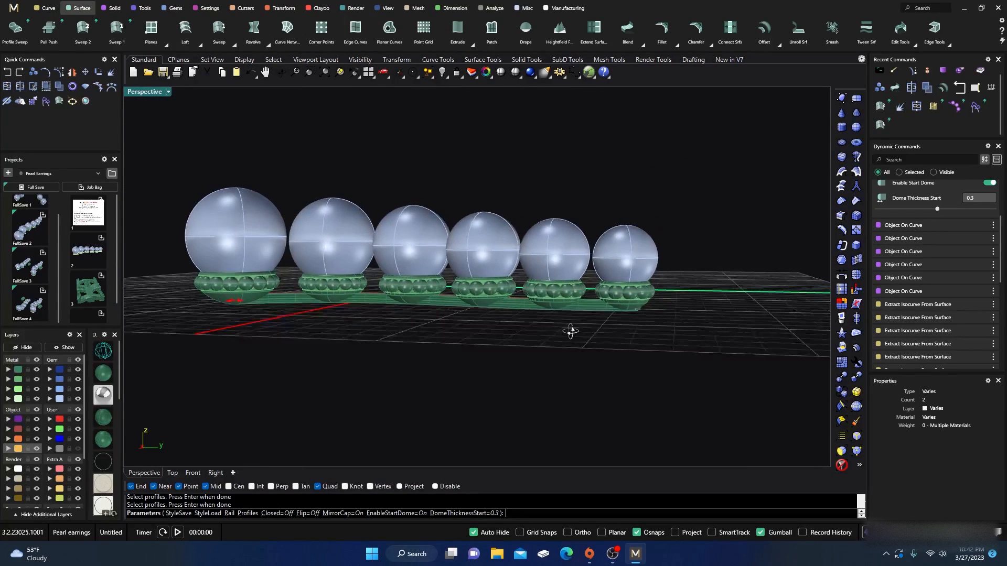
pyautogui.press('Return')
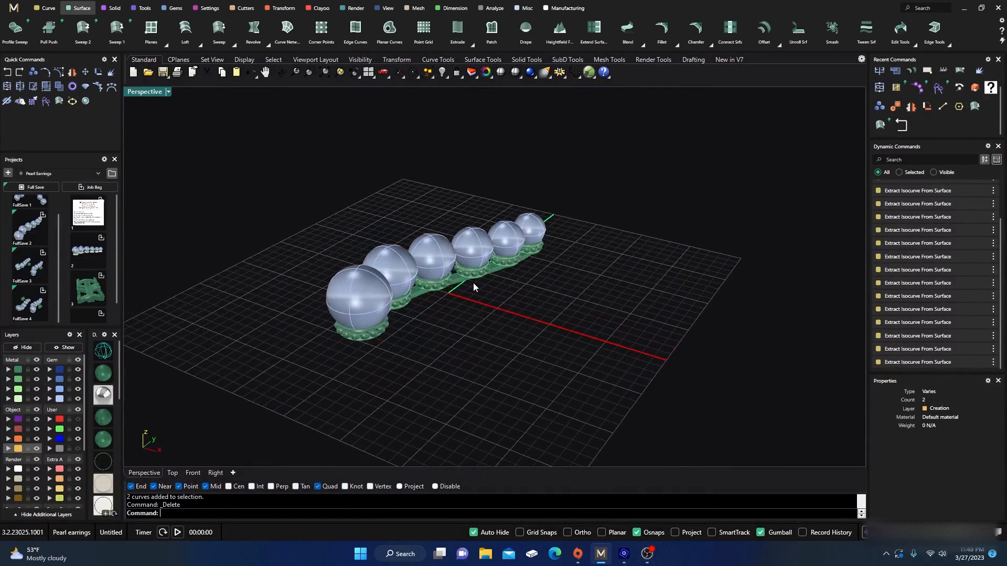
# Hide the gem layer holding the pearls to expose the cup interiors
pyautogui.scroll(3, 573, 266)
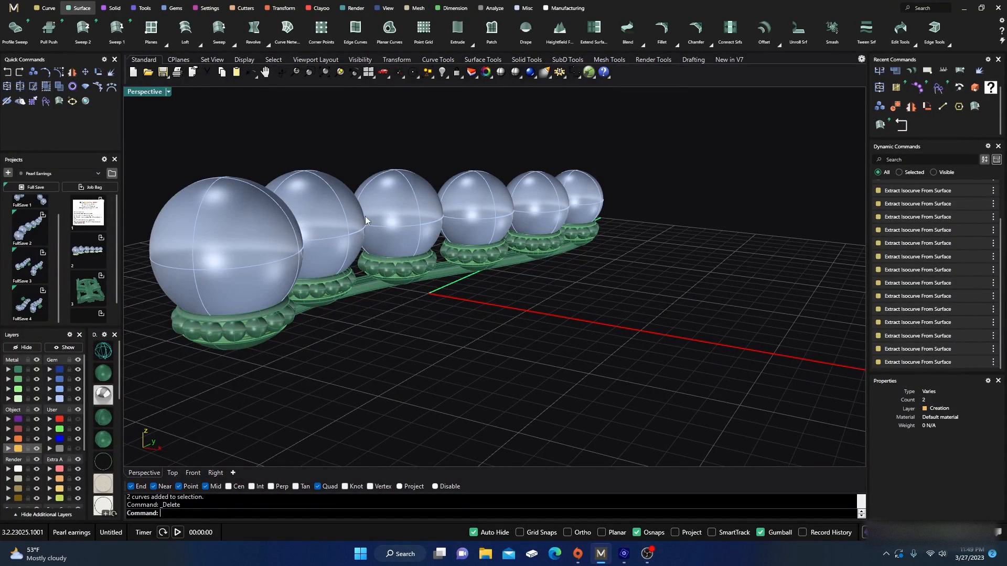
pyautogui.click(394, 202)
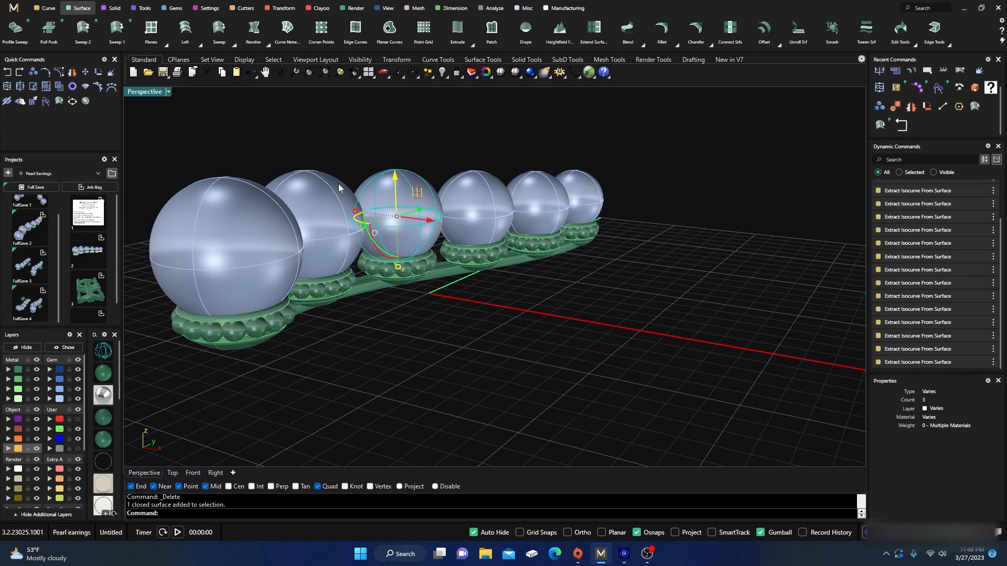
pyautogui.click(410, 168)
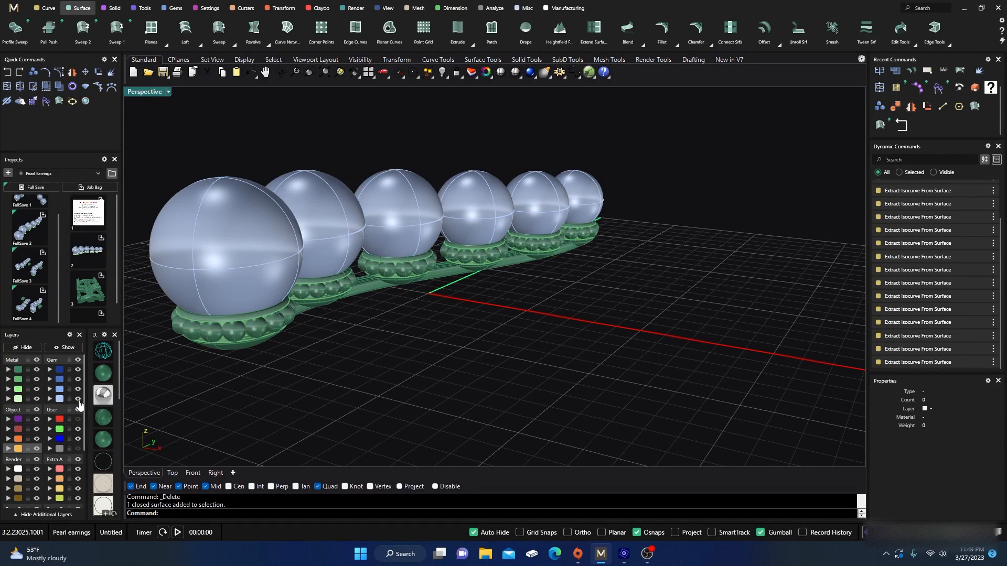
pyautogui.click(77, 398)
pyautogui.moveTo(310, 342); pyautogui.dragTo(237, 256, button='right')
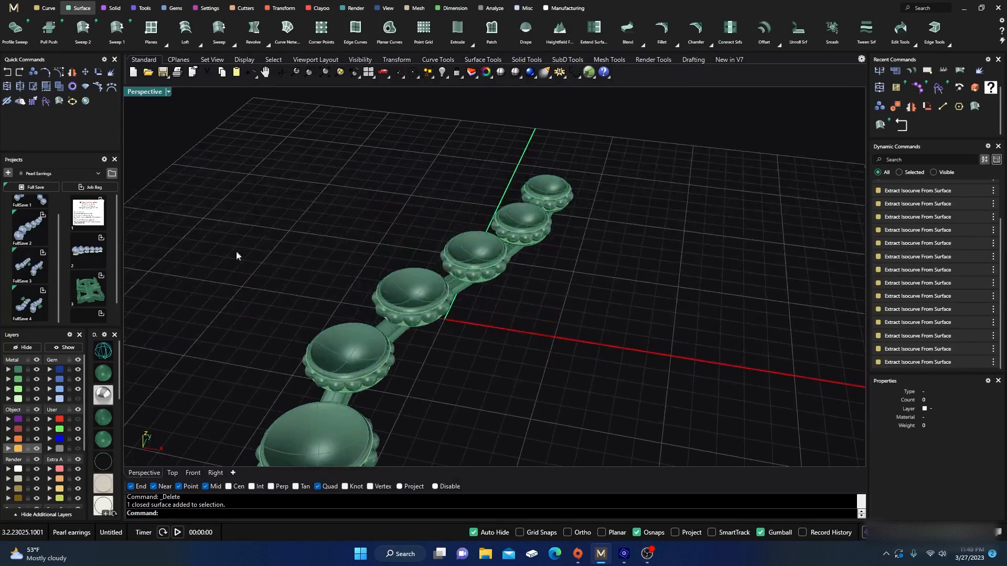
# Draw a line normal to the smallest cup's inner surface, rising from the cup's center
pyautogui.doubleClick(149, 94)
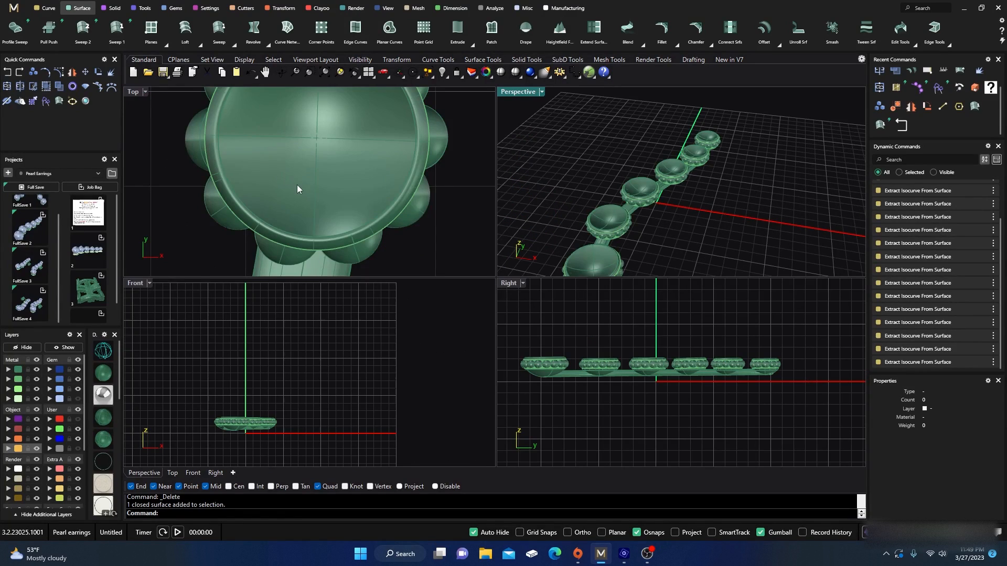
pyautogui.scroll(-5, 297, 188)
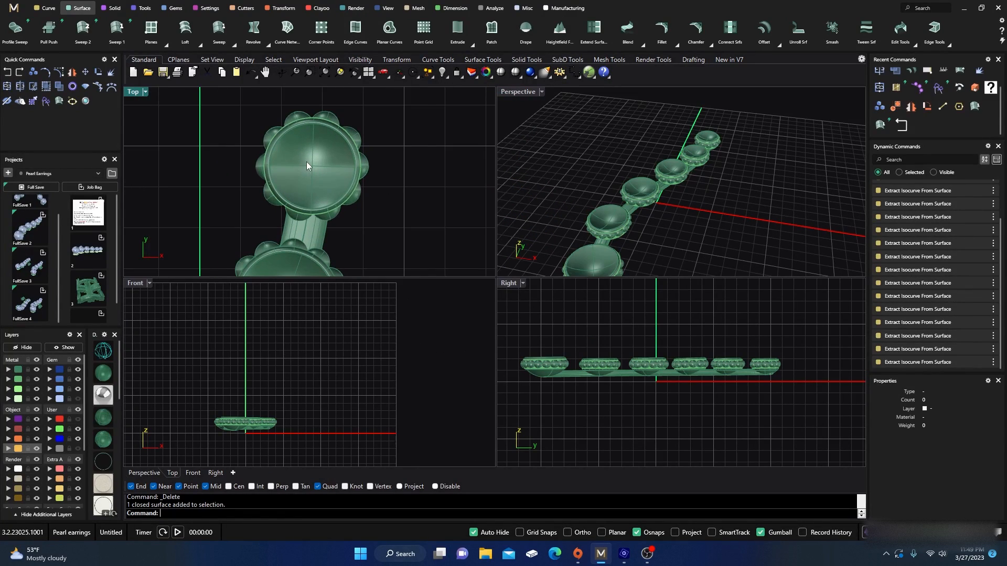
pyautogui.scroll(3, 306, 162)
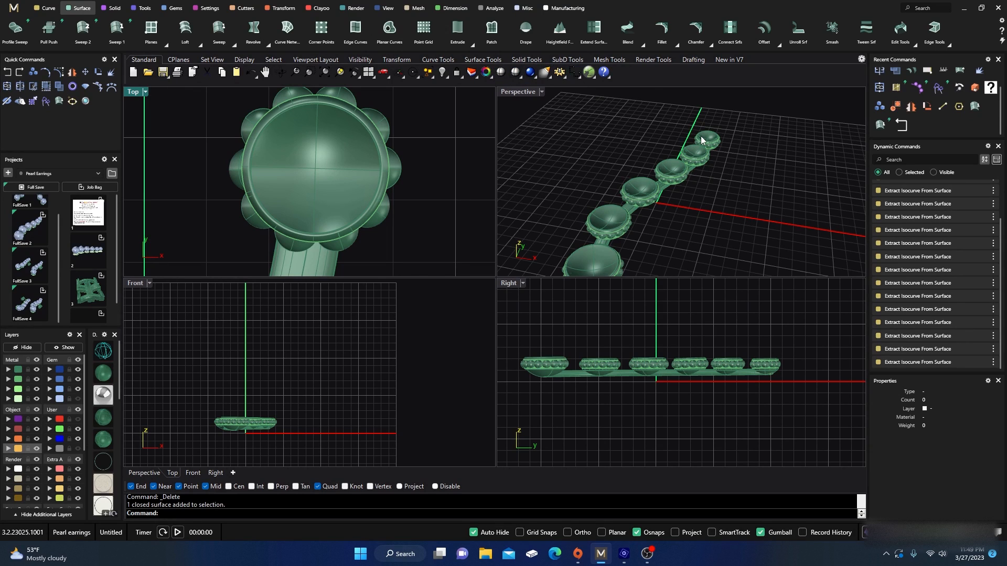
pyautogui.scroll(2, 704, 137)
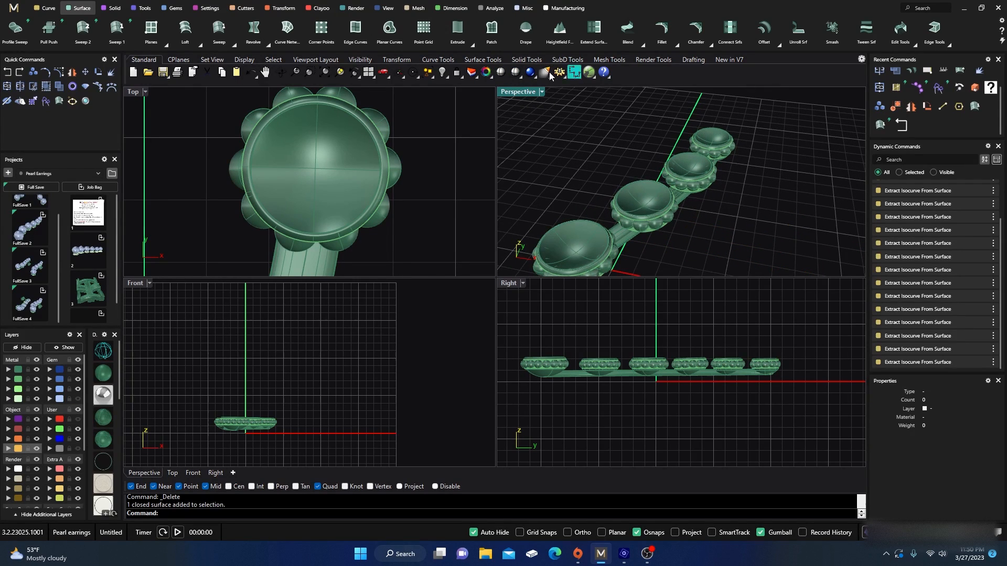
pyautogui.click(48, 9)
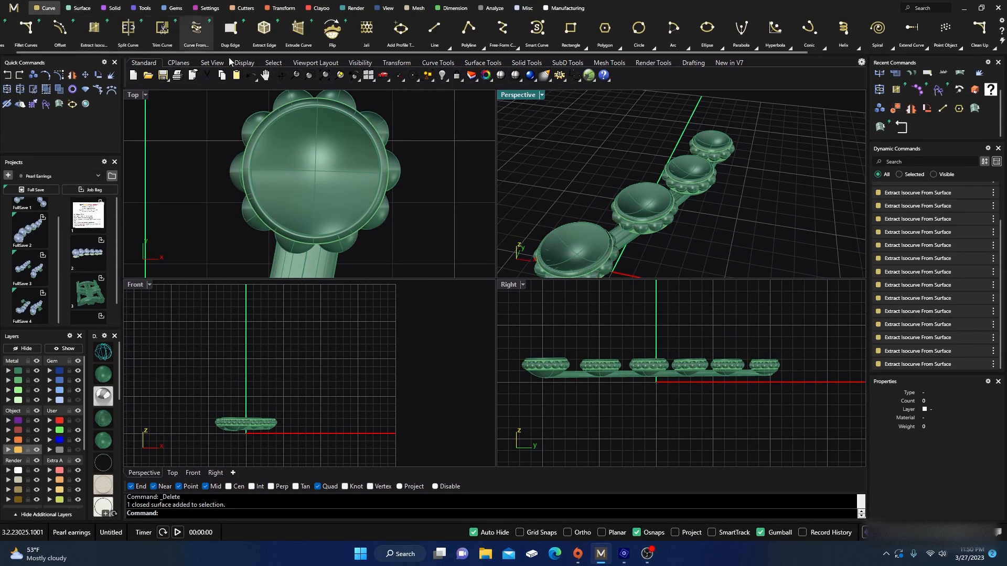
pyautogui.click(430, 35)
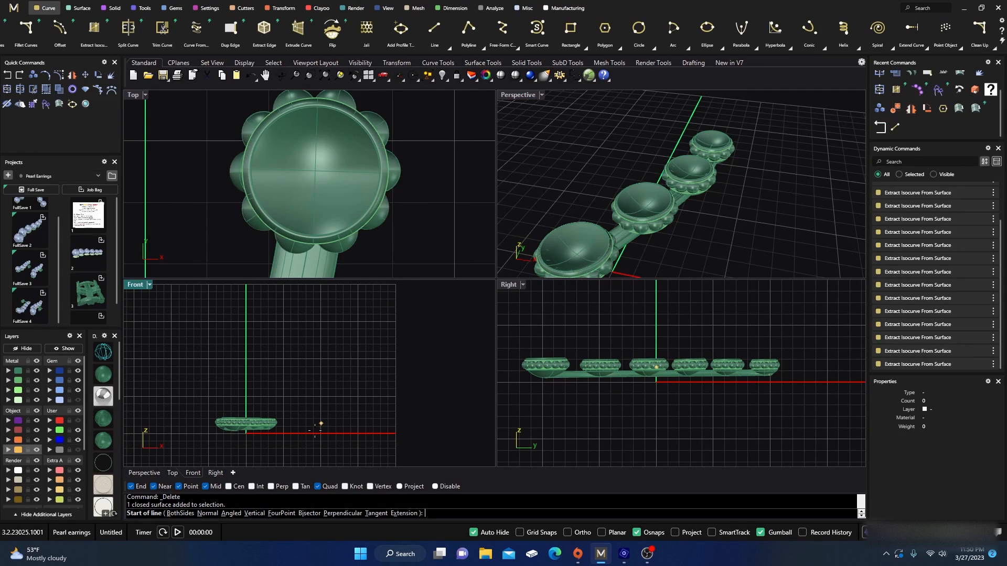
pyautogui.click(207, 514)
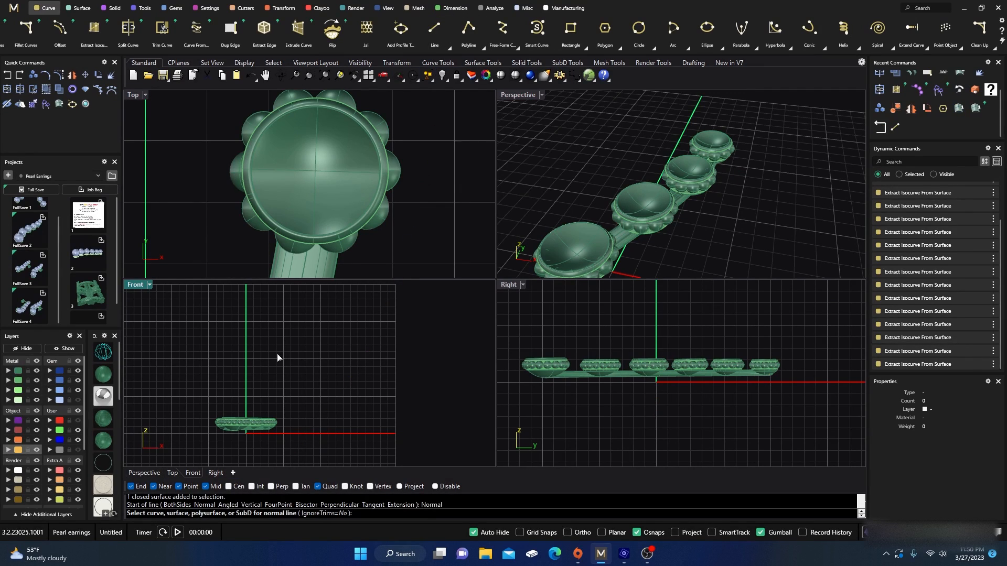
pyautogui.click(314, 173)
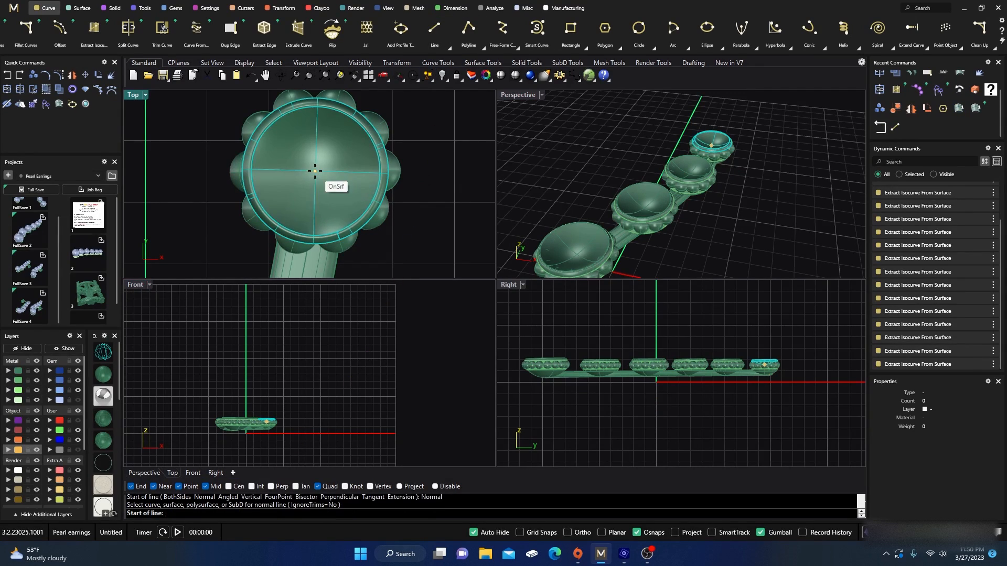
pyautogui.click(314, 171)
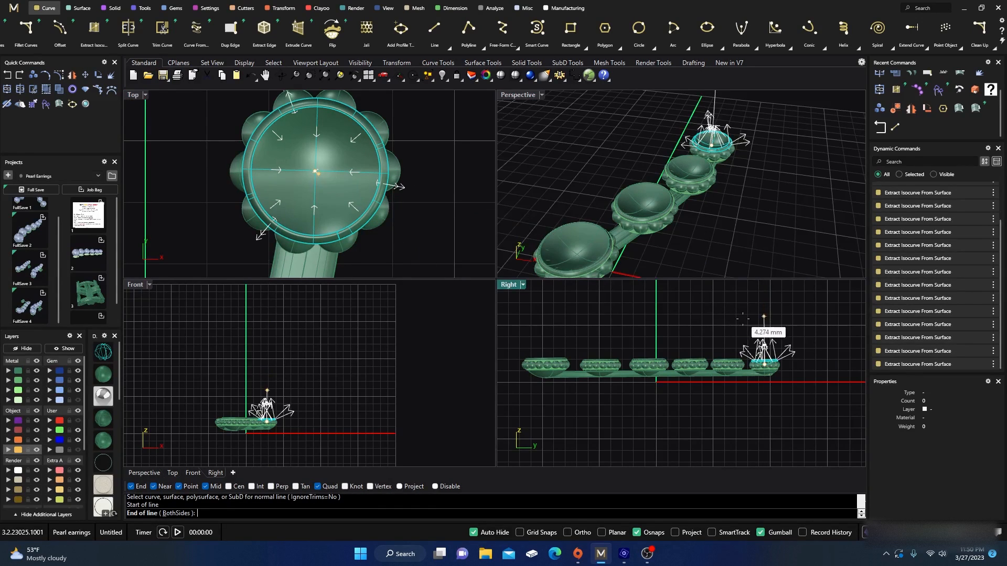
pyautogui.click(754, 330)
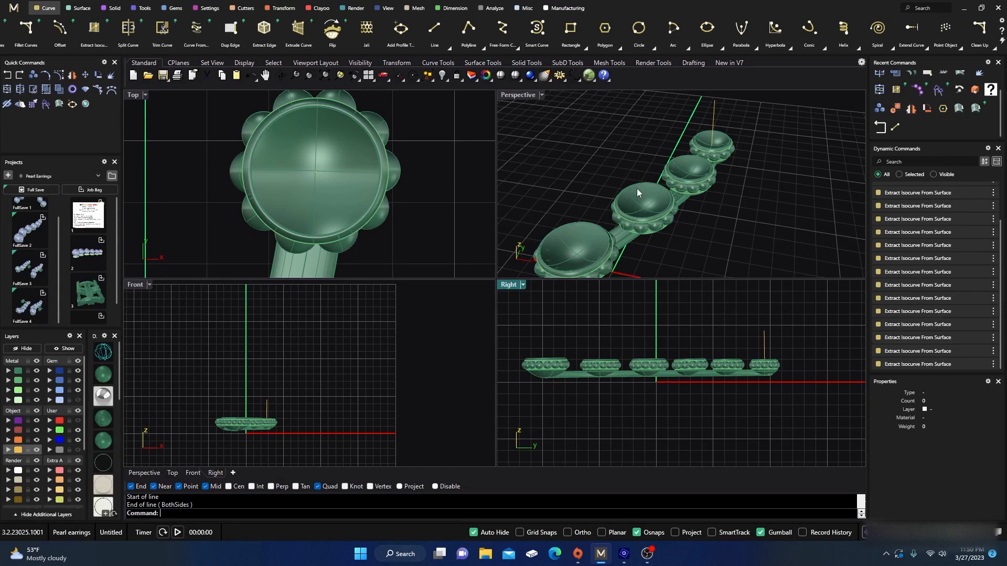
# Draw an eight-sided inscribed polygon around the upper end of the normal line, with a radius of about 0.26 mm
pyautogui.moveTo(636, 187); pyautogui.dragTo(700, 131, button='right')
pyautogui.click(700, 131)
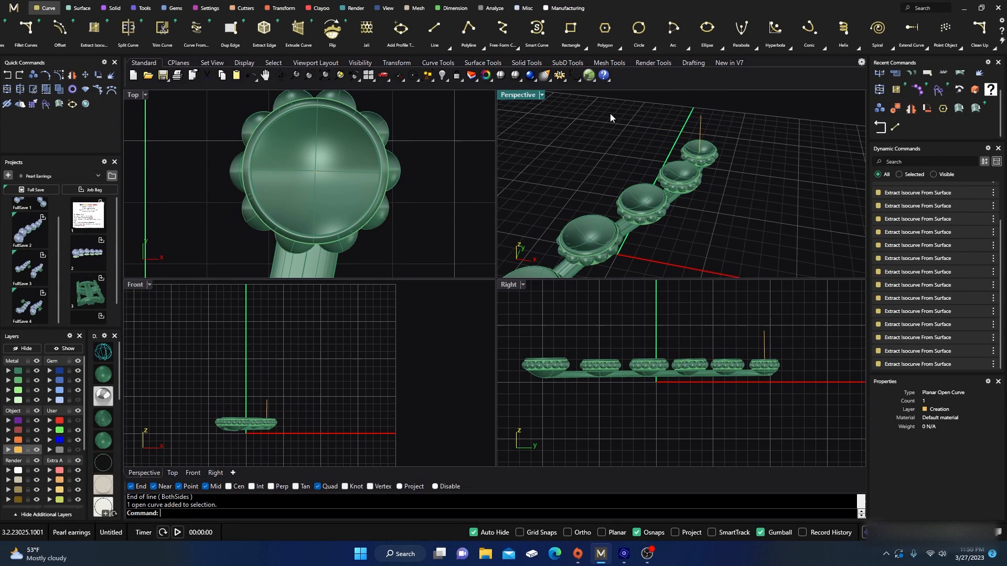
pyautogui.press('Escape')
pyautogui.click(605, 27)
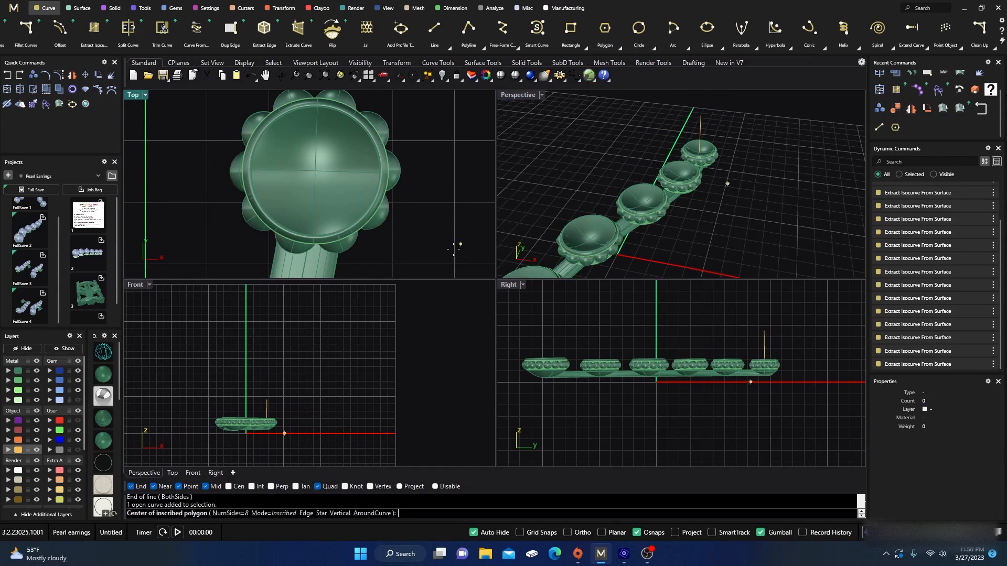
pyautogui.click(374, 513)
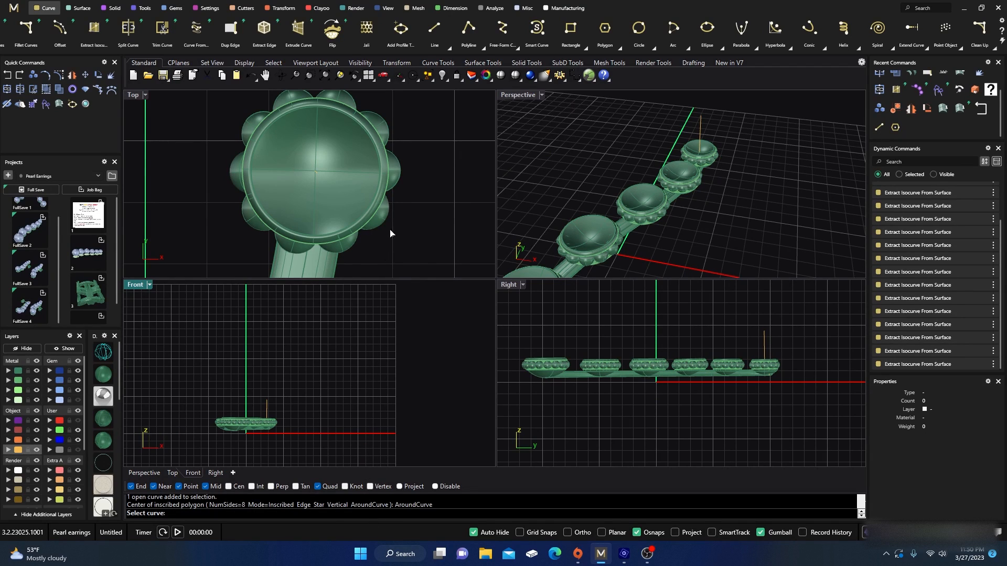
pyautogui.click(701, 127)
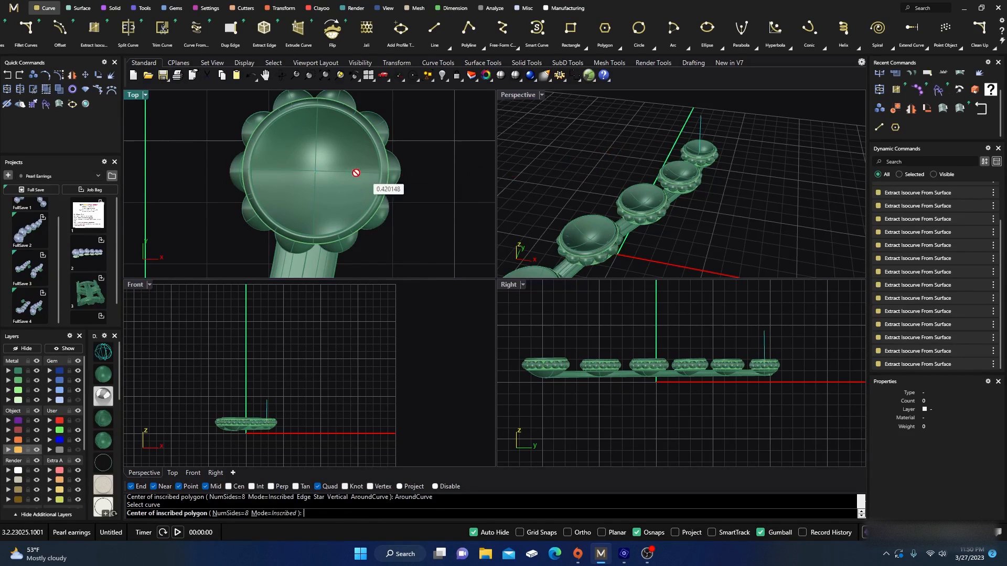
pyautogui.click(314, 168)
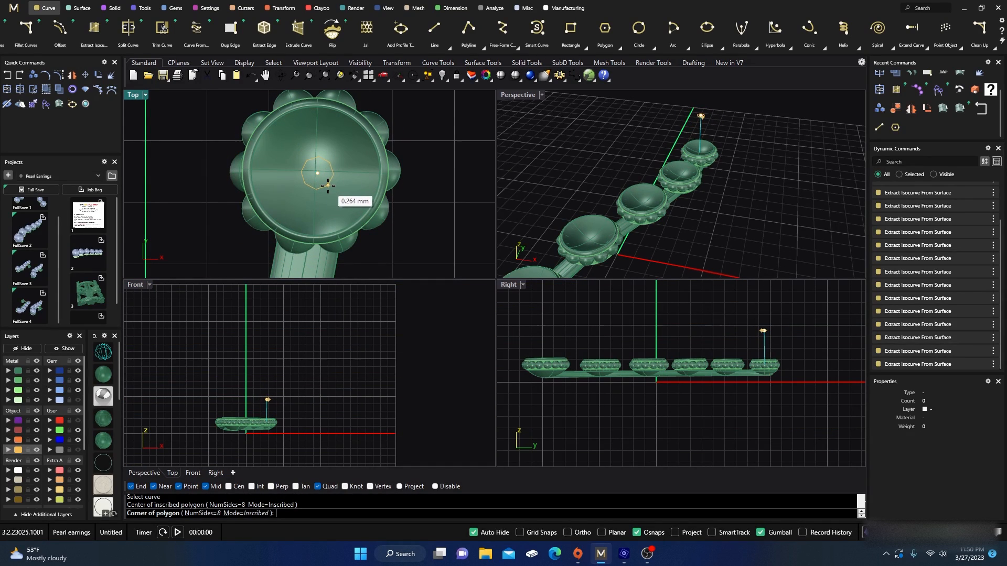
pyautogui.click(328, 185)
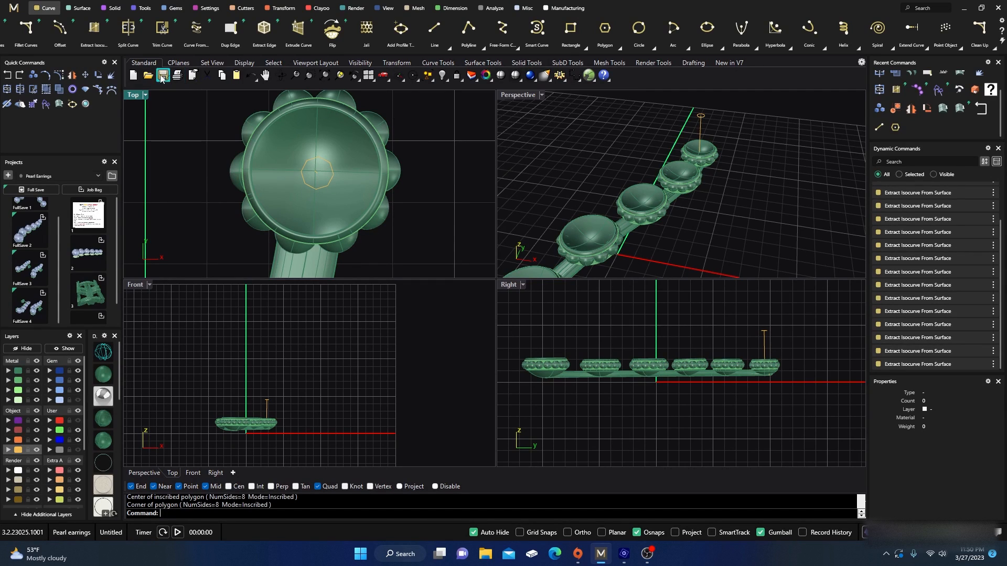
# Sweep the octagon along the normal line with a one-rail Freeform sweep, leaving the cross sections unchanged, to form the post
pyautogui.click(81, 9)
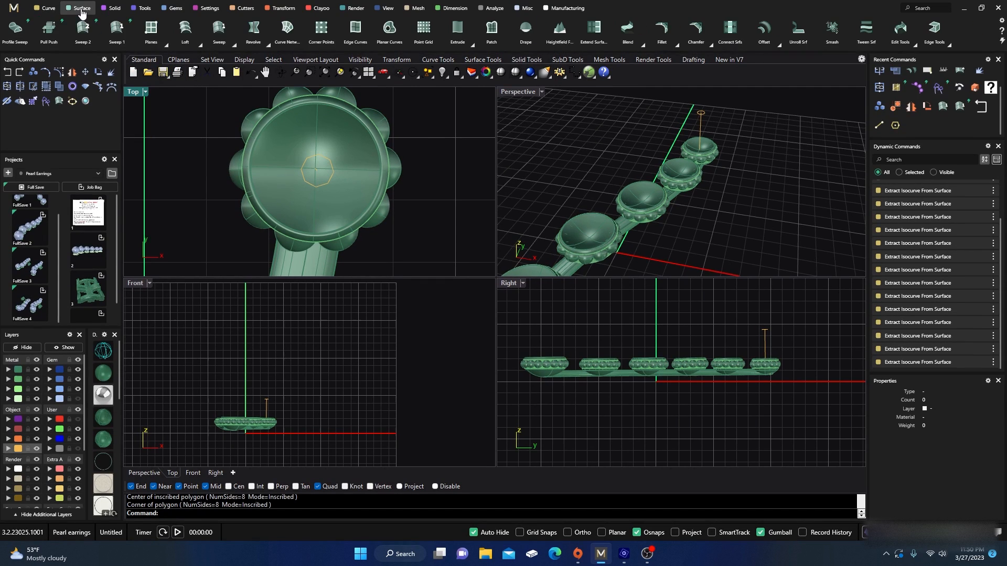
pyautogui.click(217, 29)
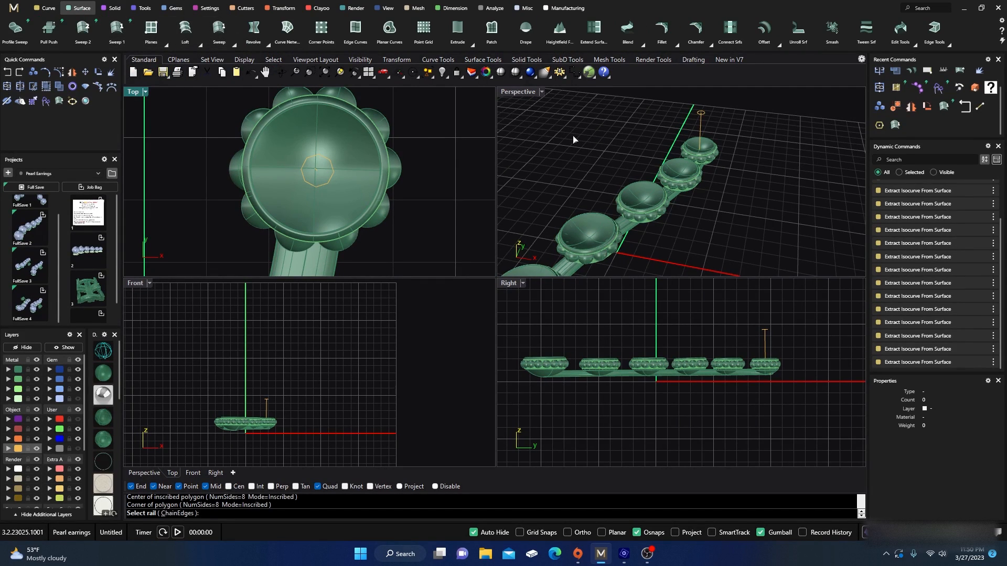
pyautogui.click(702, 126)
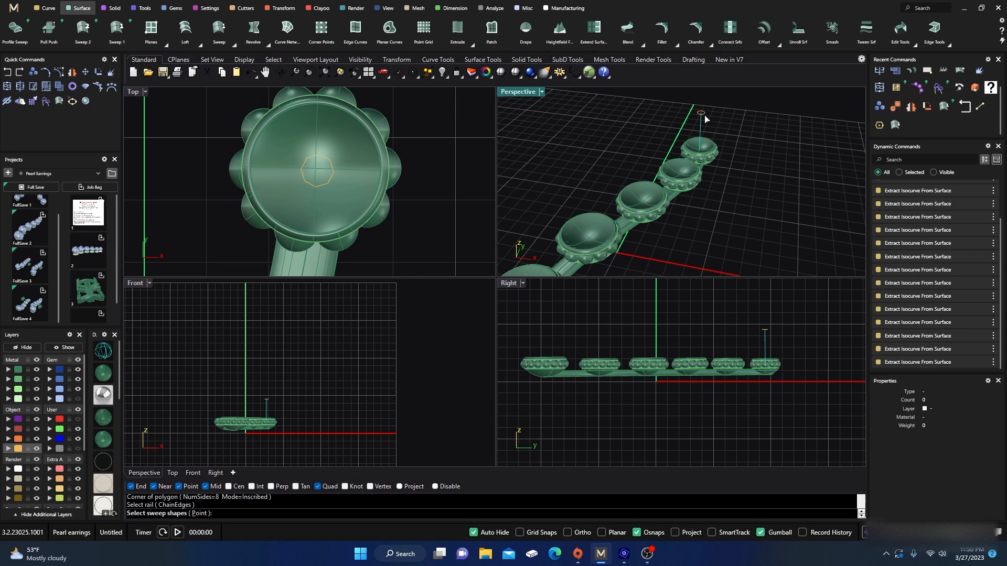
pyautogui.click(704, 117)
pyautogui.press('Return')
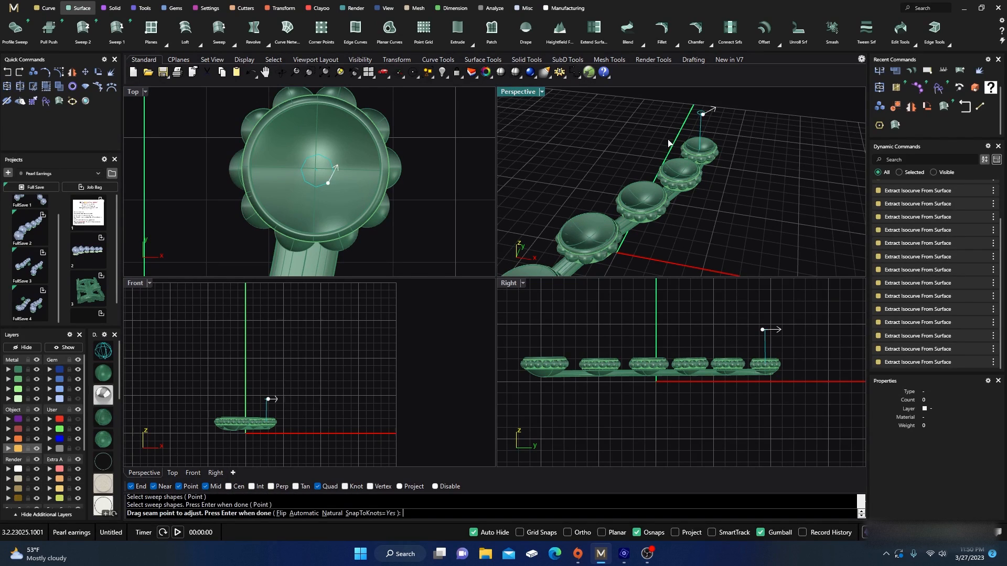
pyautogui.press('Return')
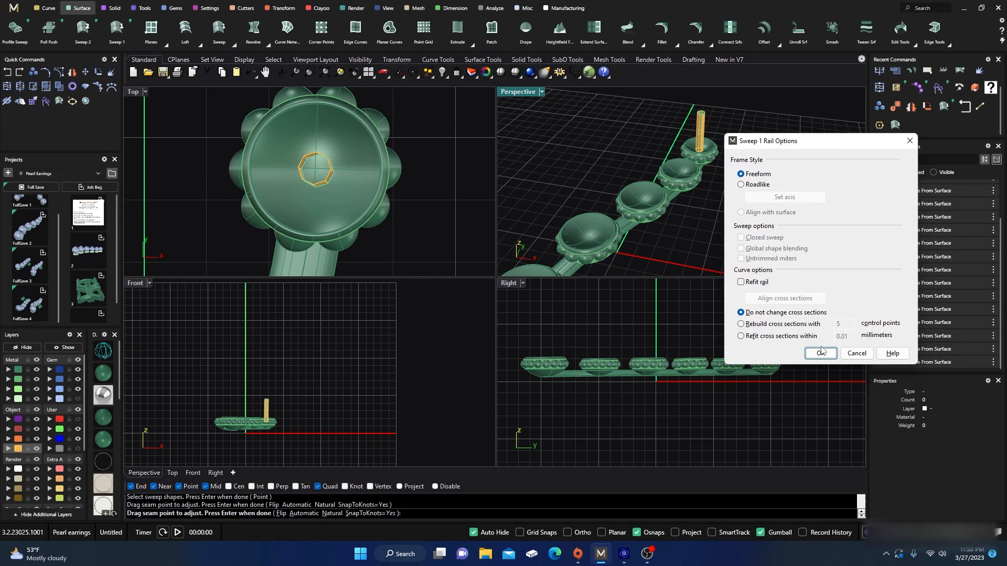
pyautogui.click(820, 353)
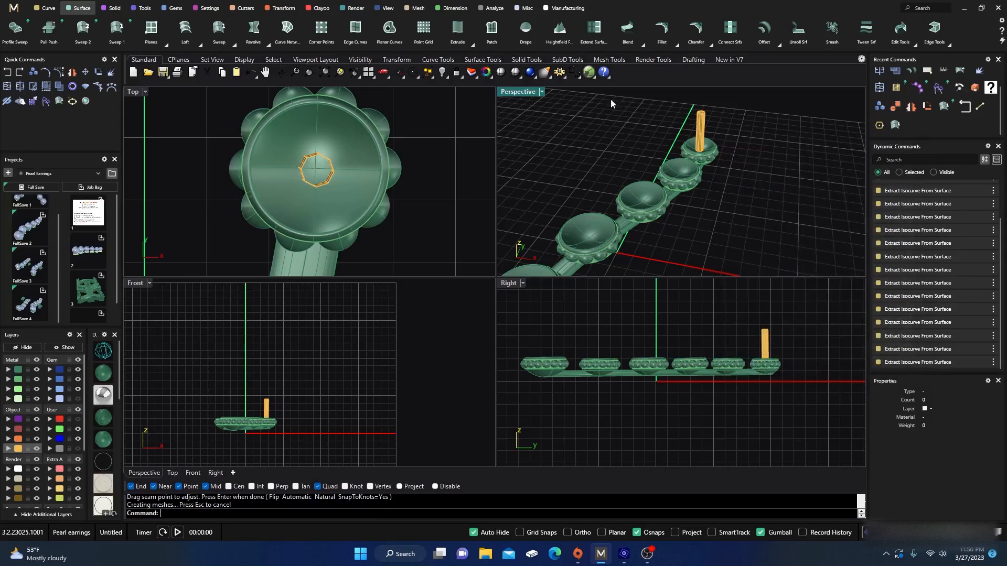
# Move the swept octagonal post in the smallest cup to the Metal 03 layer
pyautogui.doubleClick(518, 91)
pyautogui.scroll(-3, 514, 316)
pyautogui.scroll(5, 525, 226)
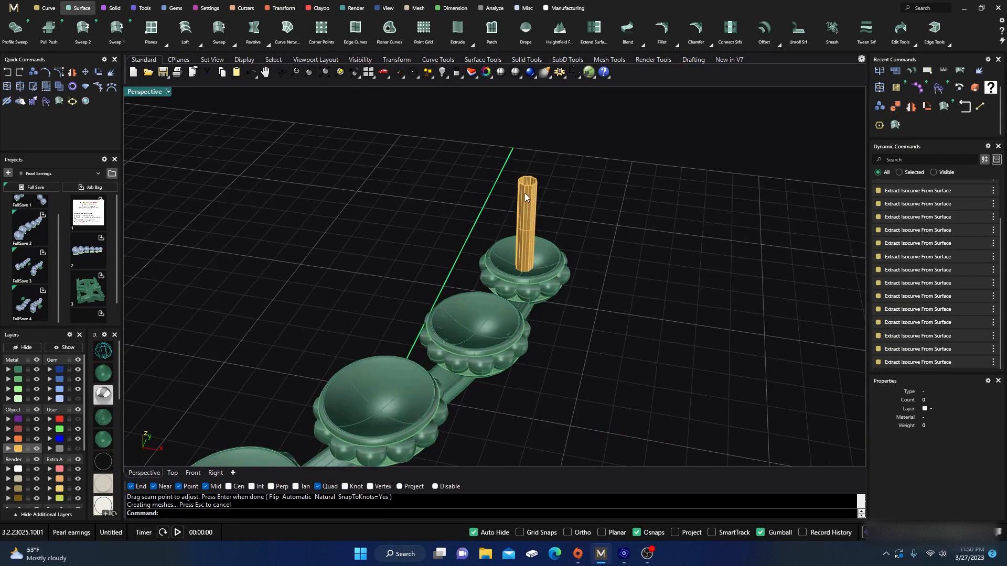
pyautogui.click(526, 225)
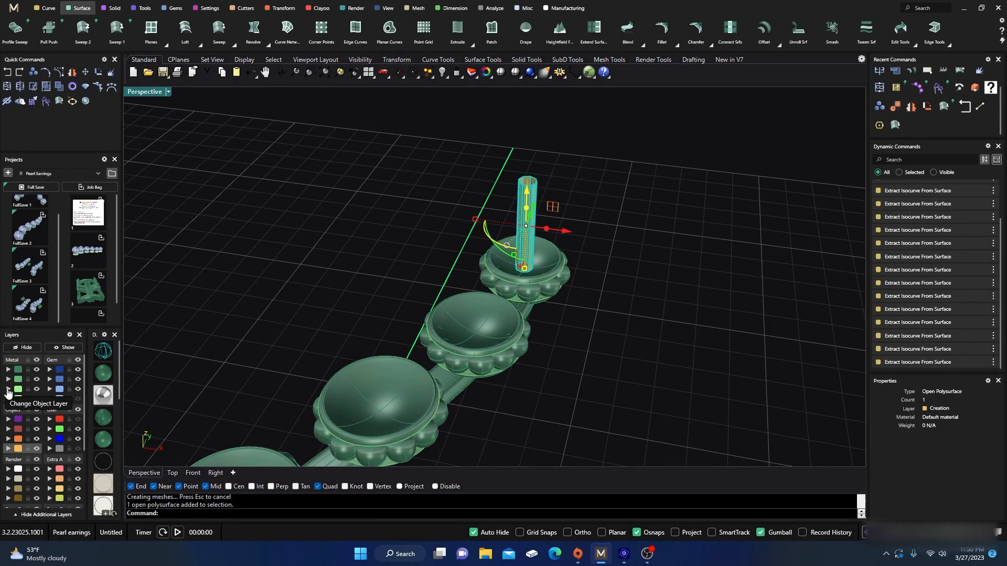
pyautogui.click(8, 400)
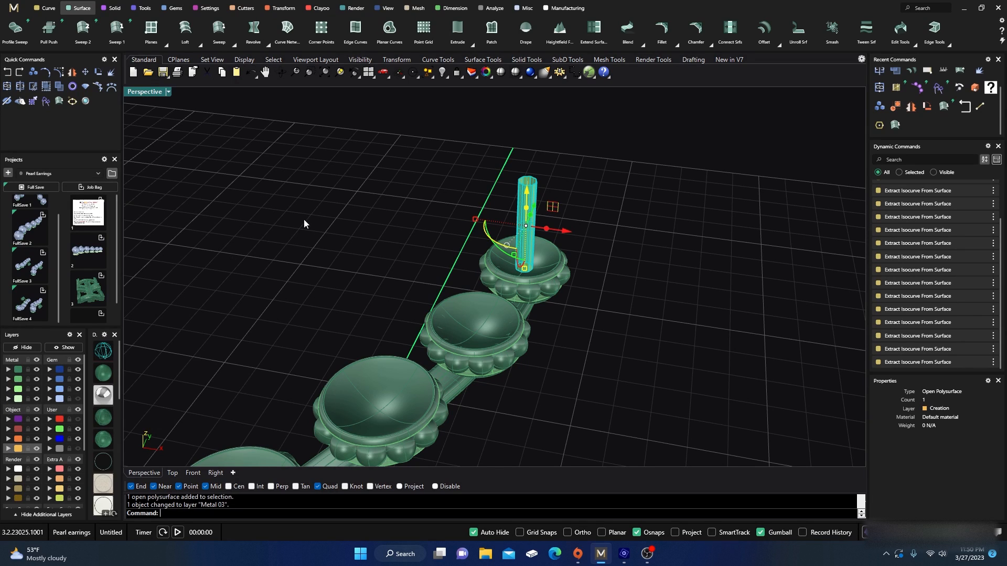
pyautogui.press('Escape')
# Delete the octagon profile curve at the upper end of the post
pyautogui.moveTo(368, 260); pyautogui.dragTo(355, 225, button='right')
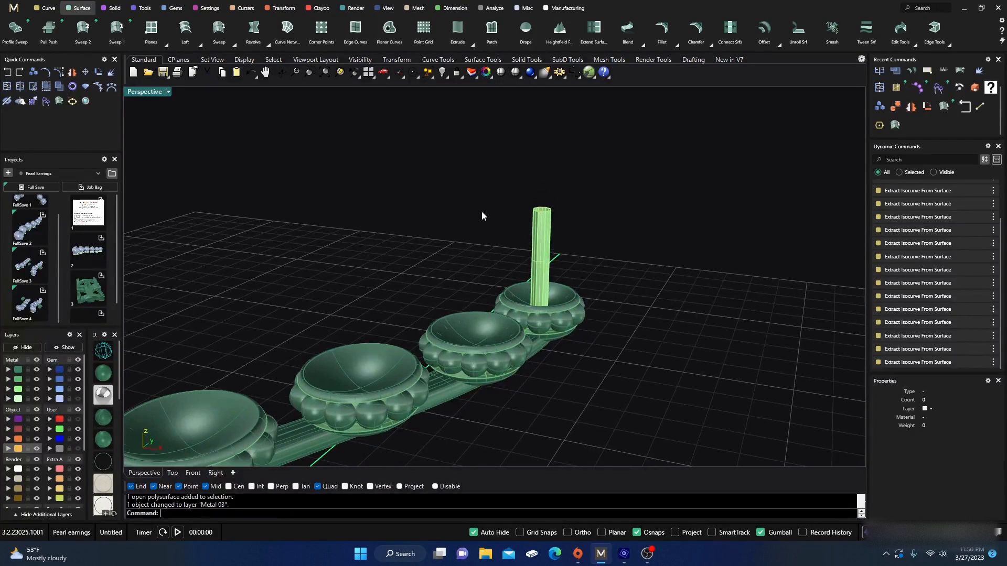
pyautogui.scroll(5, 483, 213)
pyautogui.moveTo(512, 167); pyautogui.dragTo(570, 217)
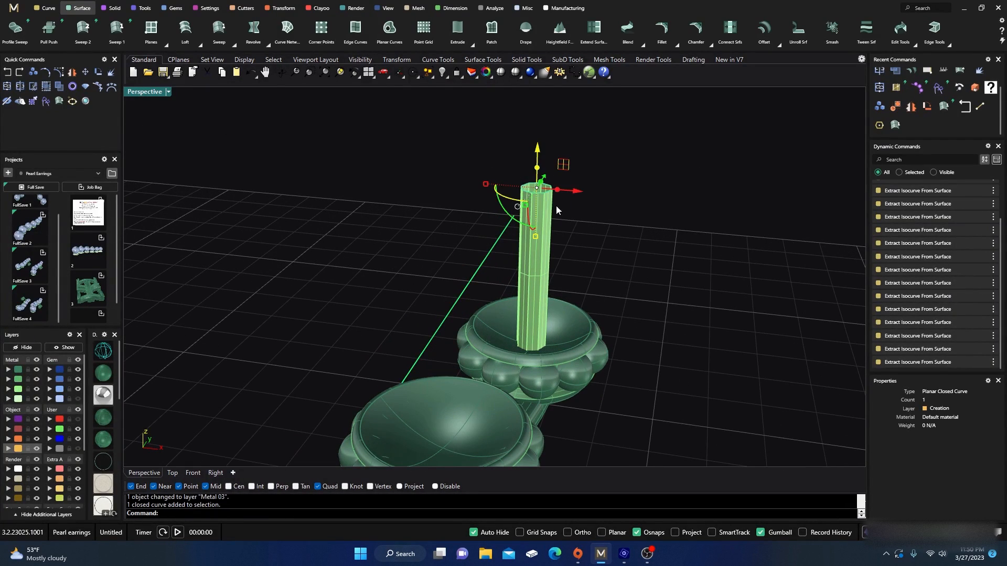
pyautogui.scroll(3, 522, 176)
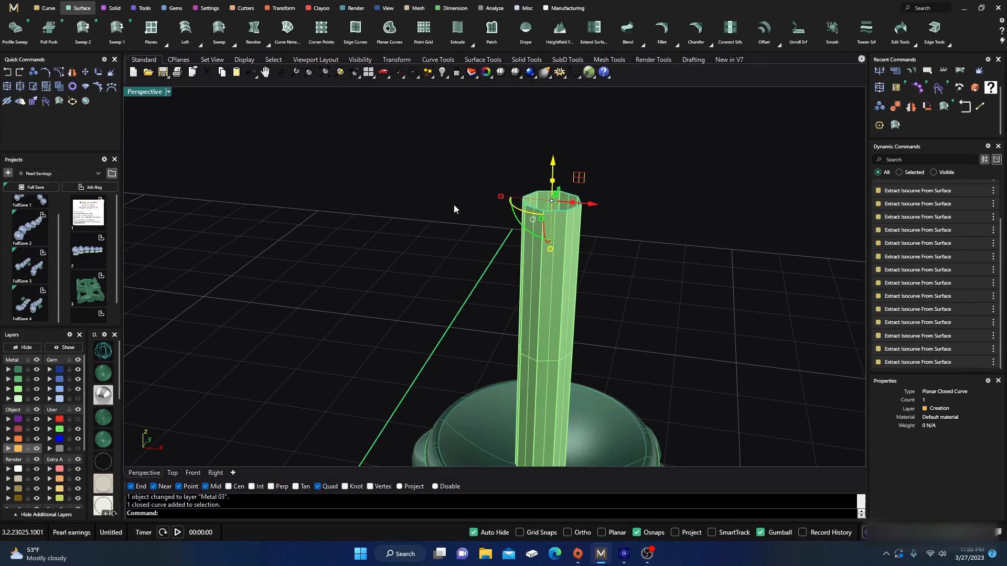
pyautogui.press('Delete')
# Twist the octagonal post about its vertical axis by an angle of 384, with initial point 0, final point 1 and Infinite Axis on
pyautogui.moveTo(452, 196); pyautogui.dragTo(509, 206, button='right')
pyautogui.click(527, 217)
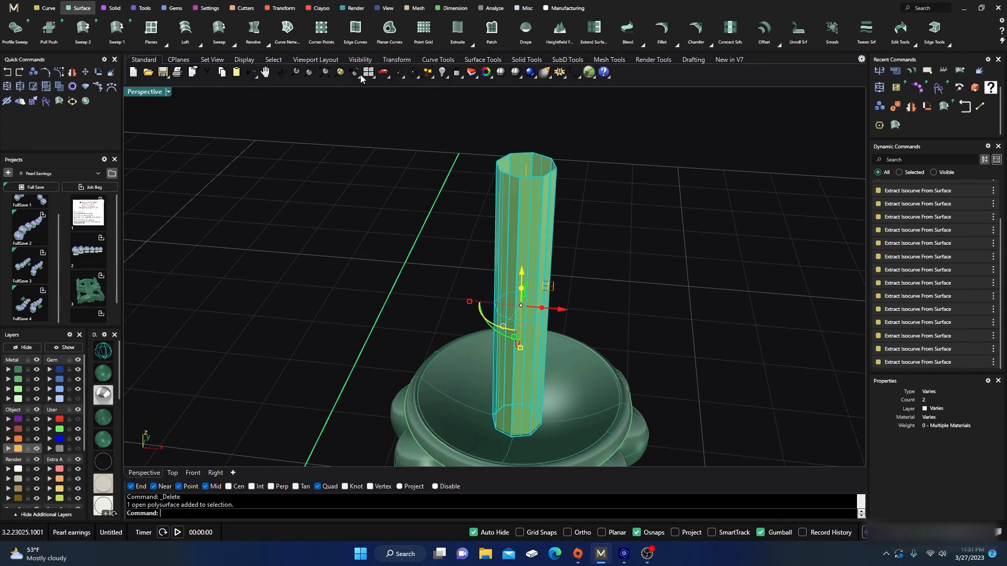
pyautogui.click(284, 11)
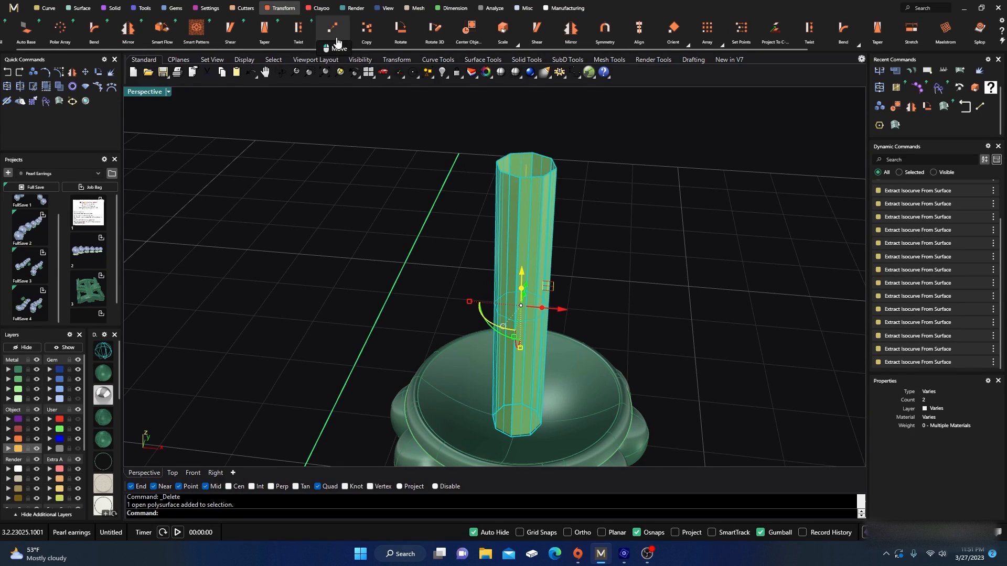
pyautogui.click(296, 31)
pyautogui.doubleClick(145, 93)
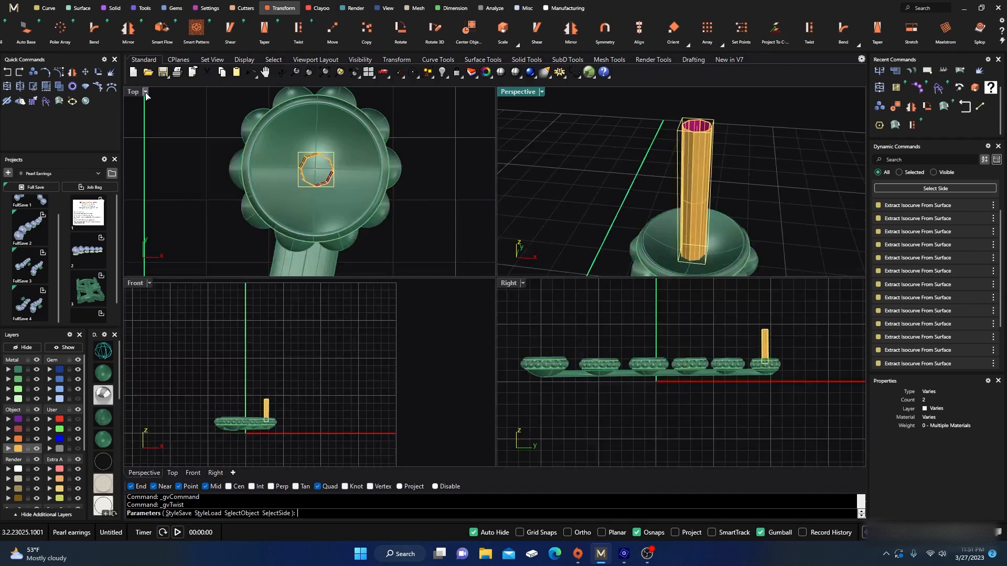
pyautogui.click(322, 167)
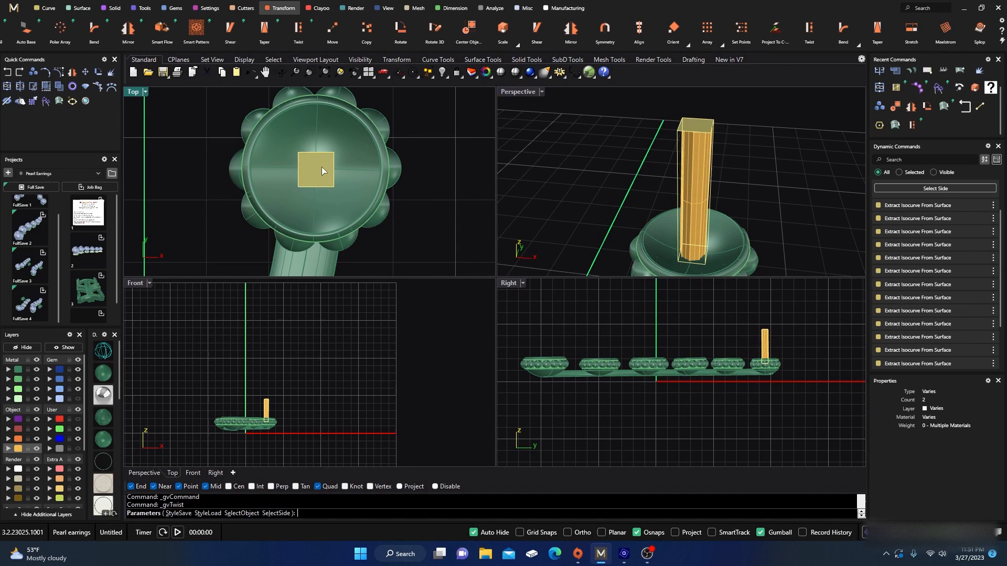
pyautogui.moveTo(329, 172)
pyautogui.mouseDown()
pyautogui.moveTo(326, 158)
pyautogui.moveTo(309, 161)
pyautogui.moveTo(316, 174)
pyautogui.moveTo(325, 169)
pyautogui.mouseUp()
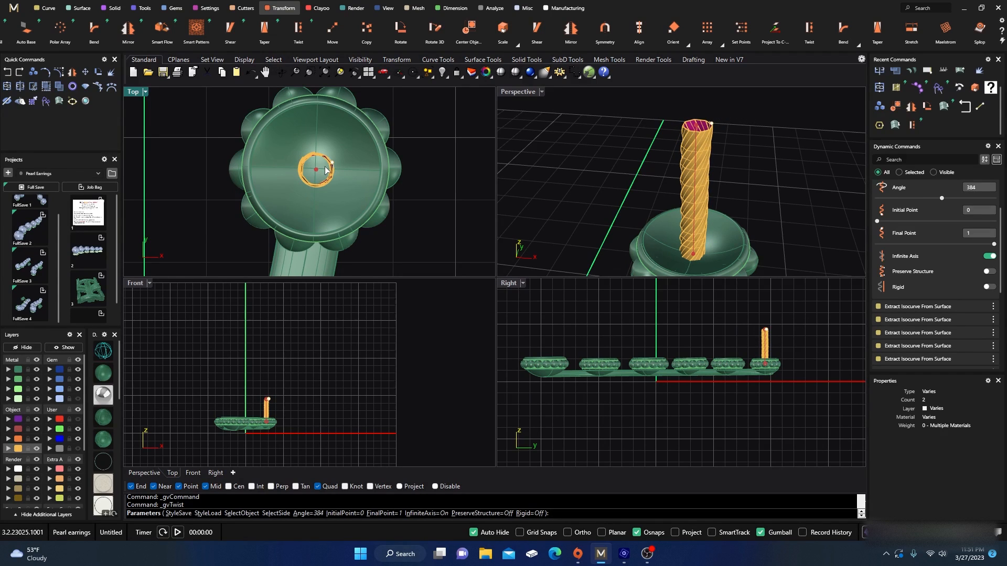
pyautogui.rightClick(325, 171)
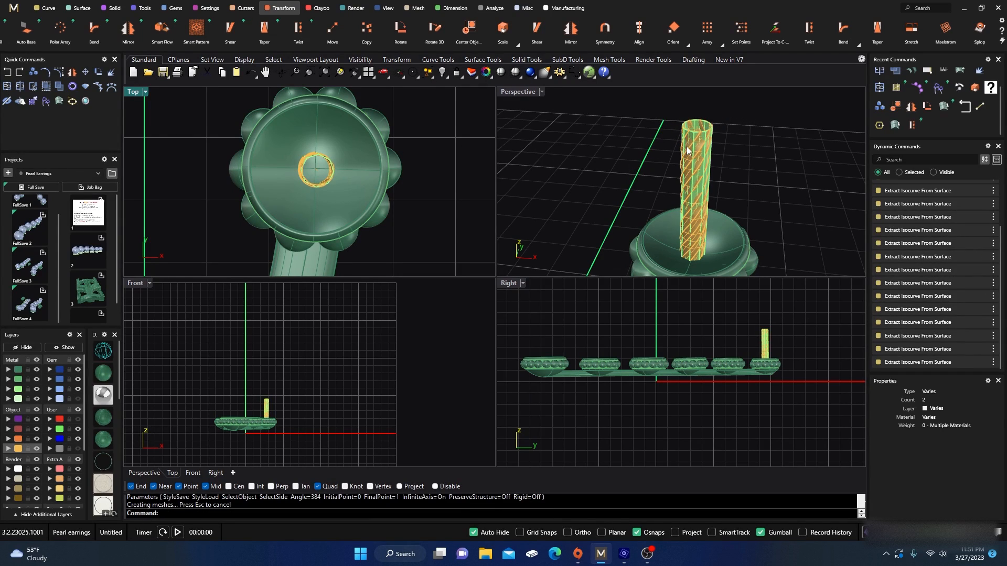
# Move the original straight post to the User 04 layer and the twisted post to the Metal 03 layer
pyautogui.click(18, 389)
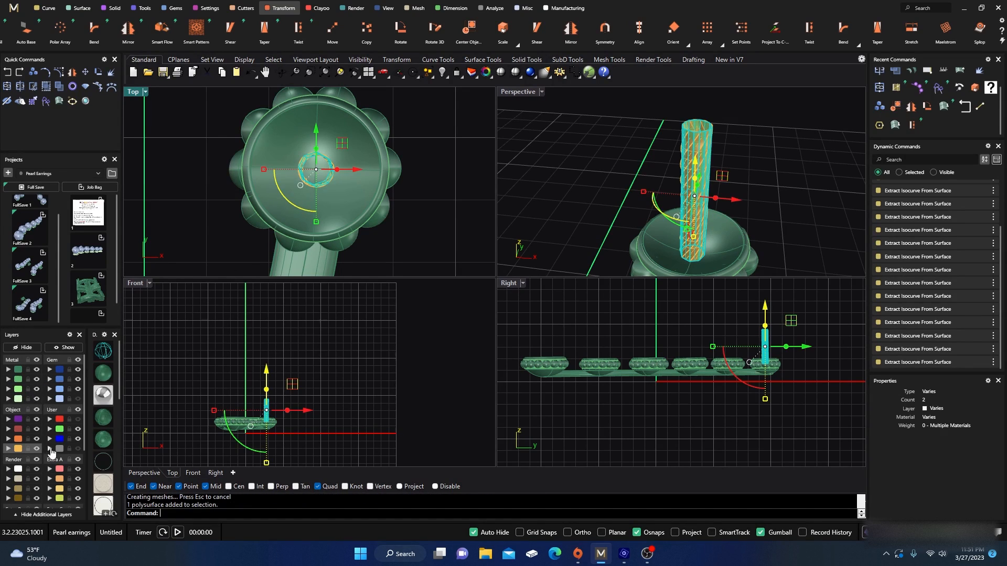
pyautogui.click(51, 450)
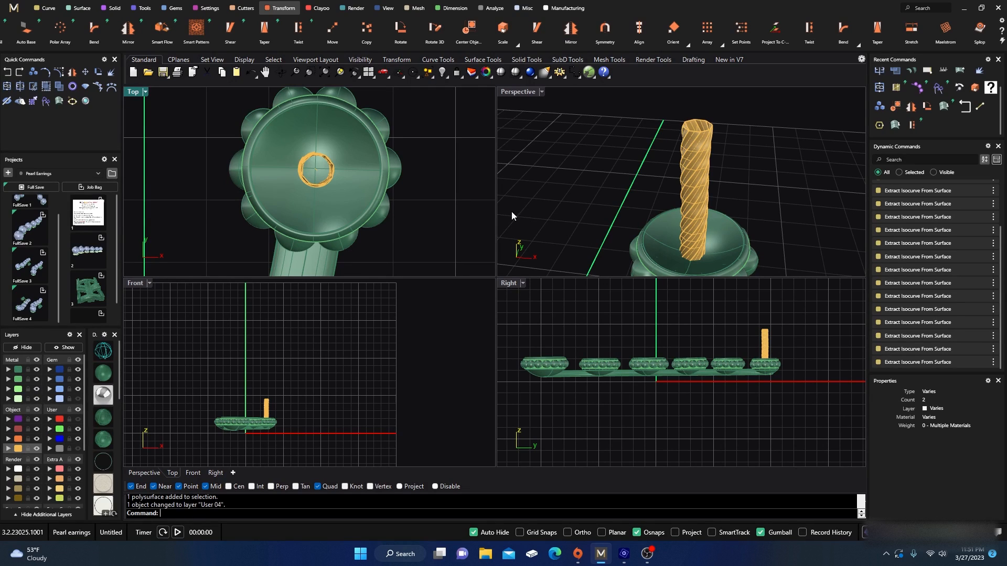
pyautogui.click(683, 147)
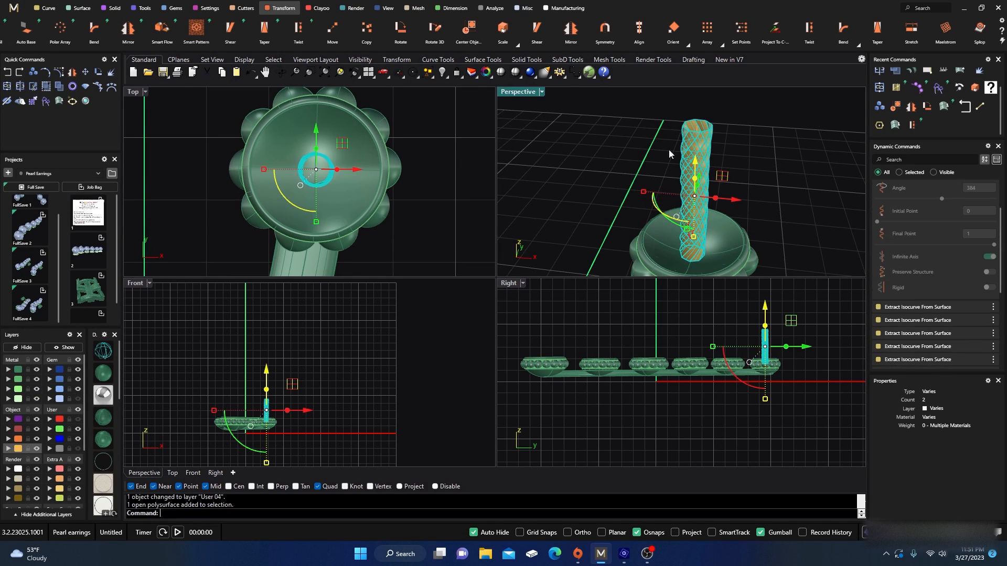
pyautogui.click(10, 380)
pyautogui.click(10, 389)
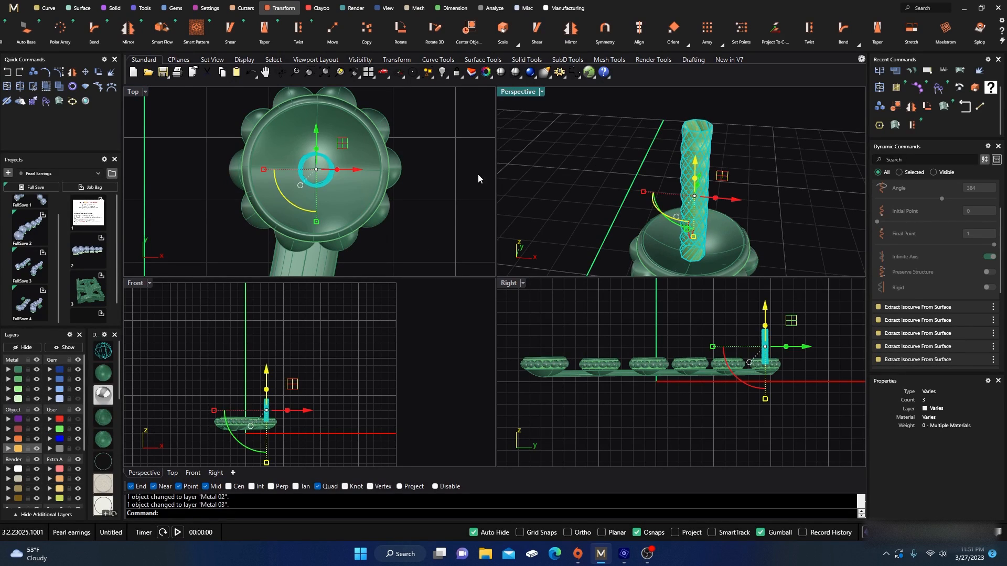
pyautogui.click(584, 152)
# Move the normal line running through the center of the twisted post to the User 04 layer
pyautogui.doubleClick(518, 92)
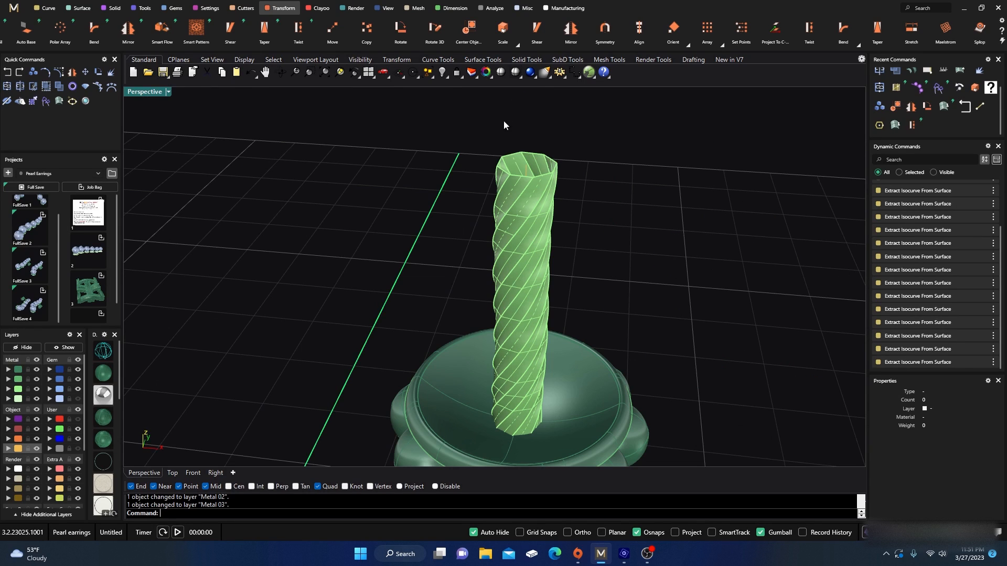
pyautogui.scroll(-2, 440, 299)
pyautogui.moveTo(439, 307); pyautogui.dragTo(411, 371, button='right')
pyautogui.scroll(-3, 410, 275)
pyautogui.scroll(4, 561, 260)
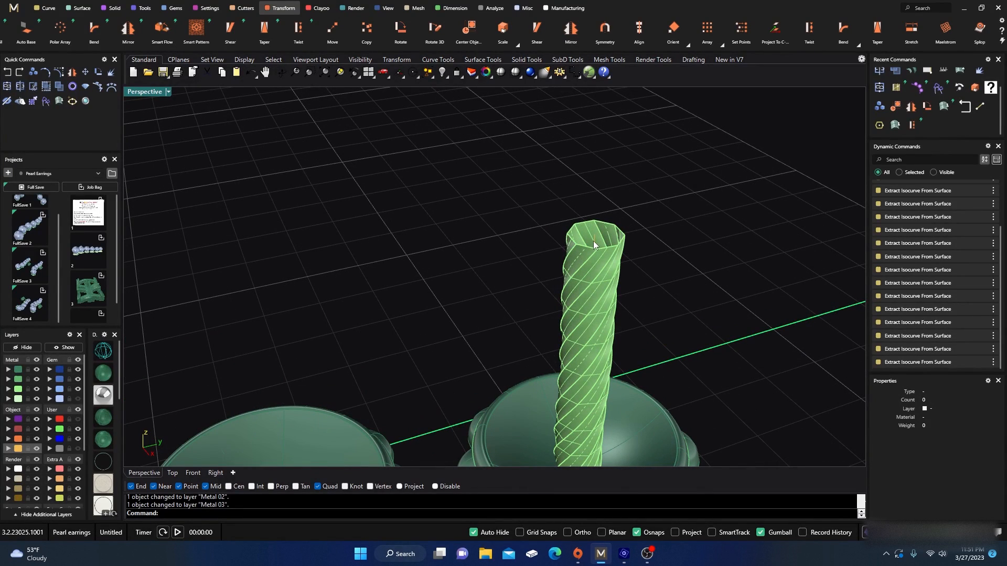
pyautogui.click(593, 241)
pyautogui.click(608, 257)
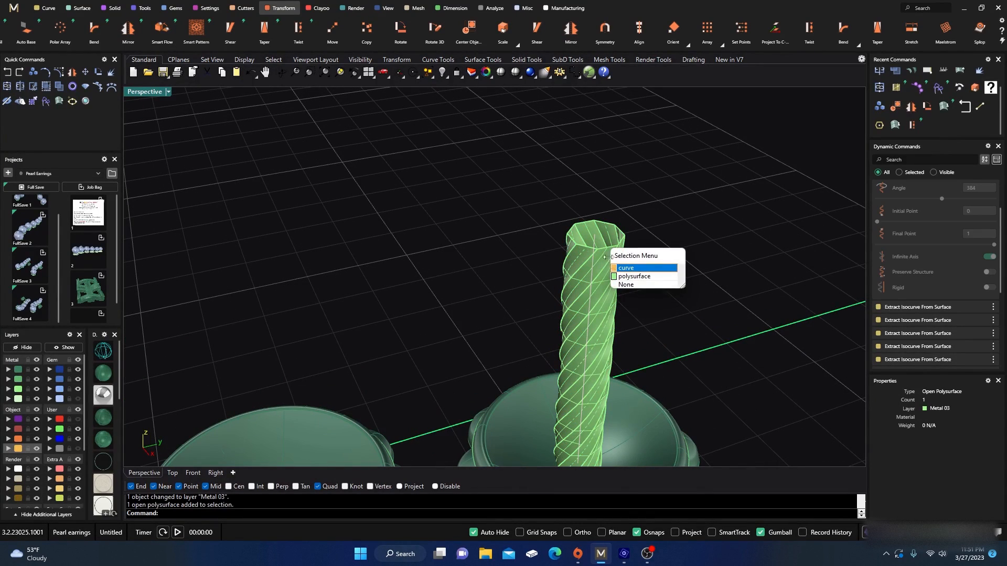
pyautogui.click(626, 268)
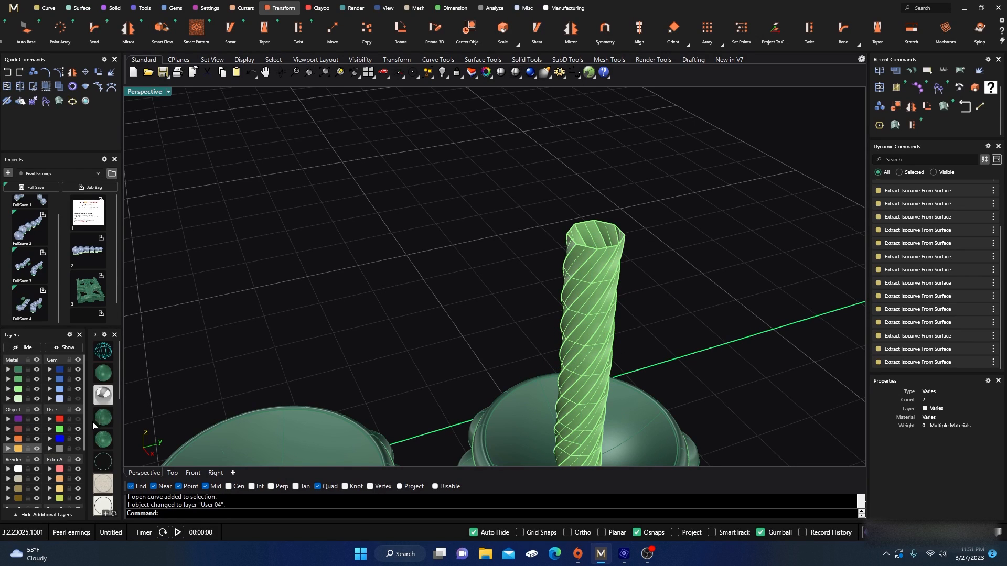
# Duplicate the edges around the upper end of the twisted post and join them into one closed curve
pyautogui.click(47, 8)
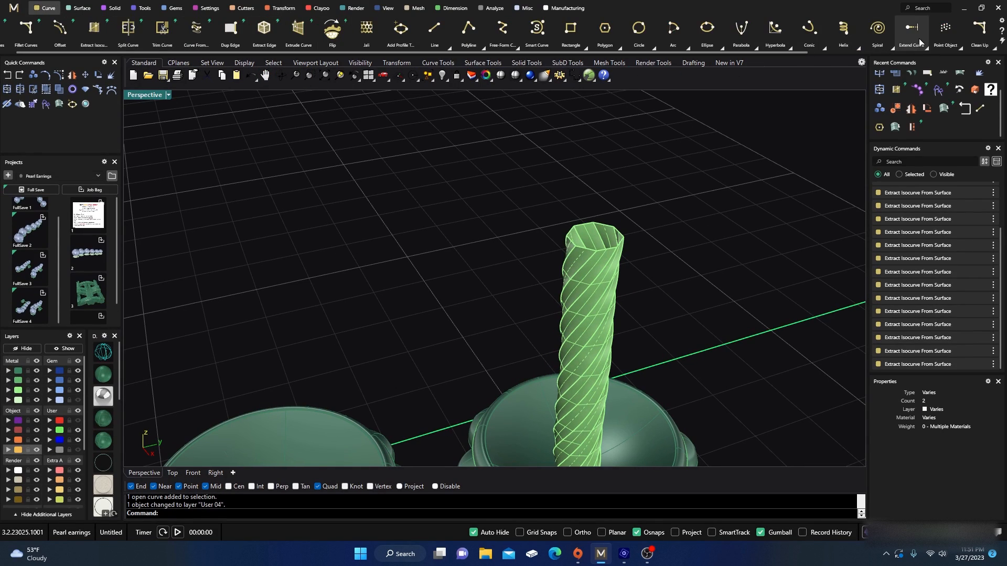
pyautogui.scroll(-3, 918, 42)
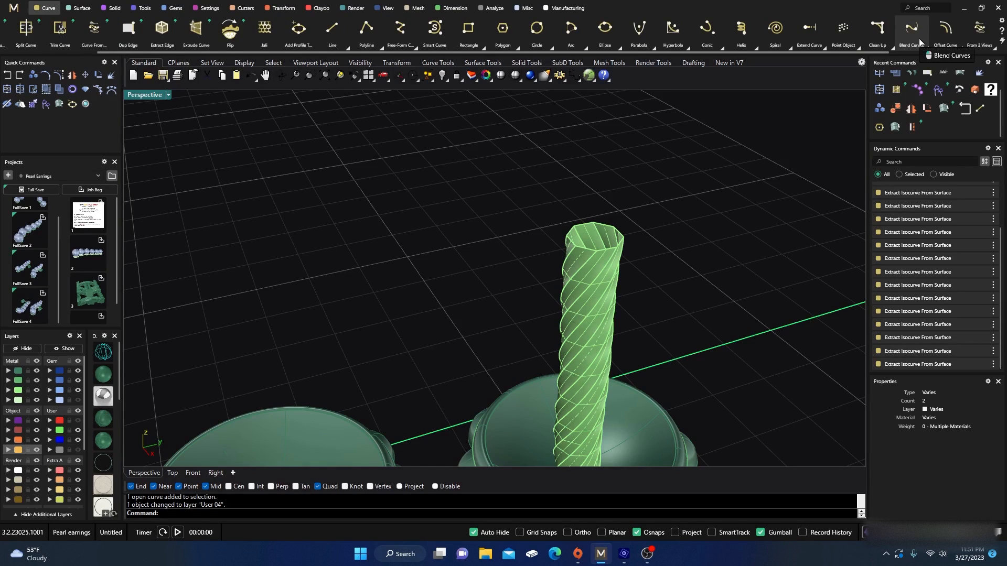
pyautogui.scroll(-1, 918, 41)
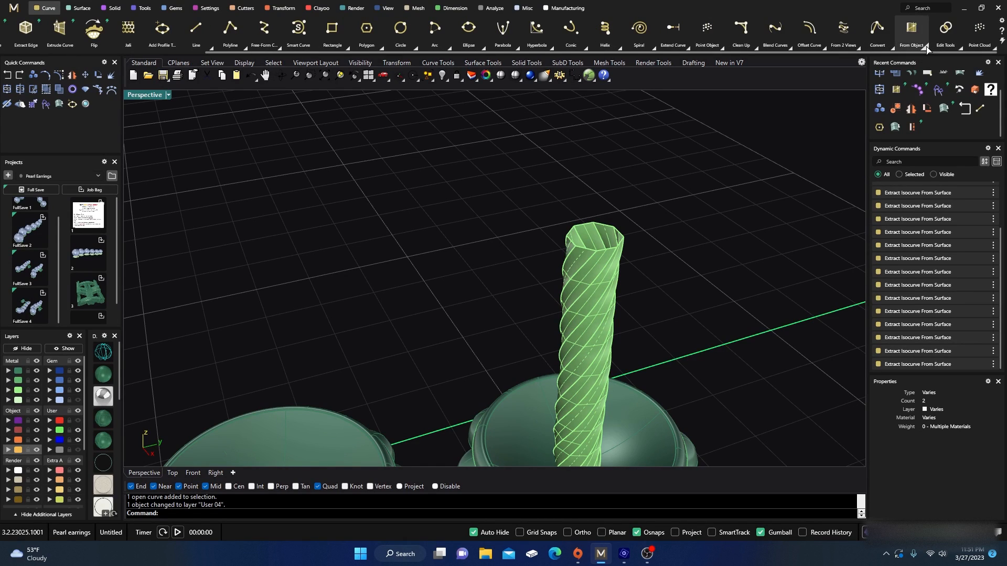
pyautogui.click(926, 48)
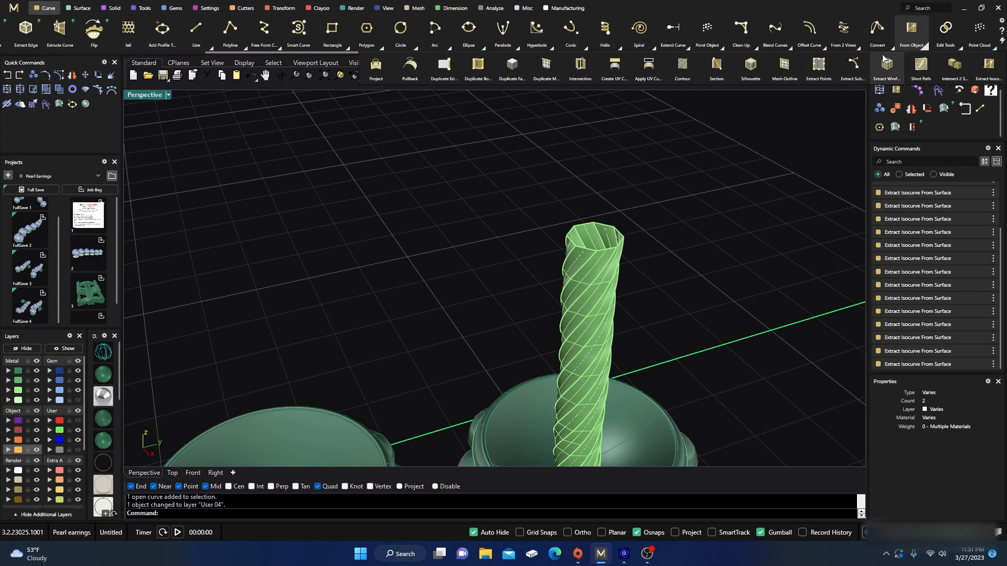
pyautogui.click(443, 68)
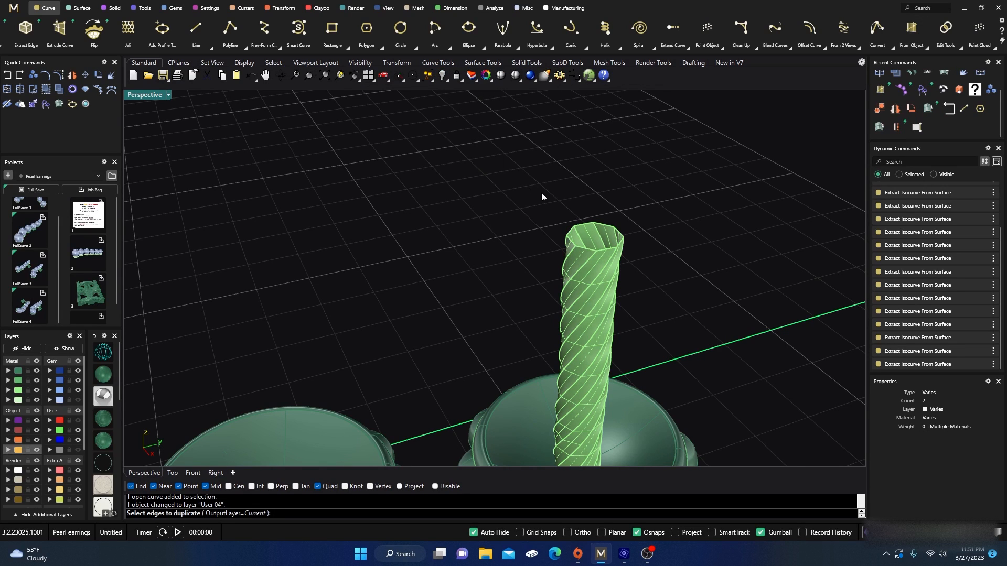
pyautogui.moveTo(546, 197); pyautogui.dragTo(645, 262)
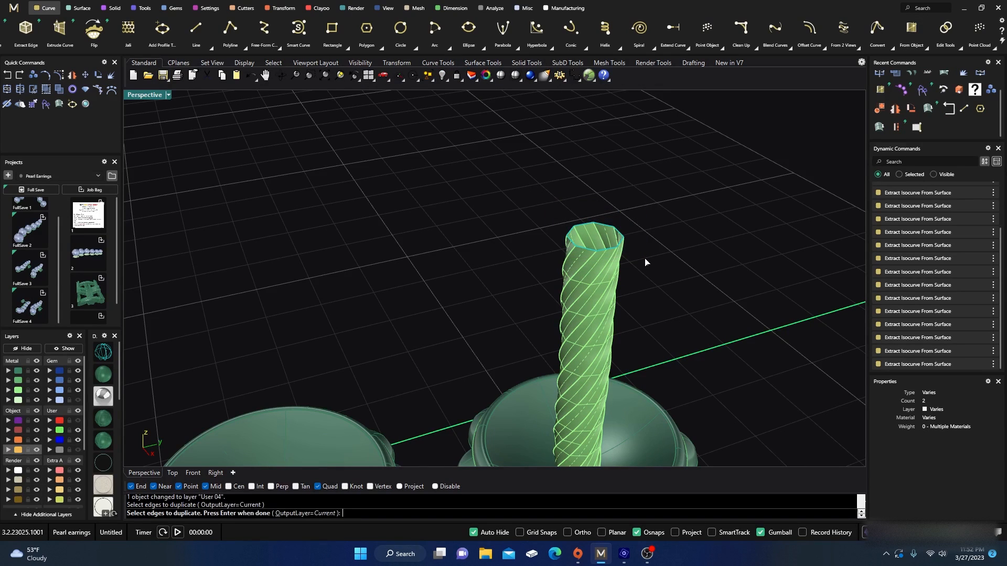
pyautogui.moveTo(574, 264); pyautogui.dragTo(355, 193, button='right')
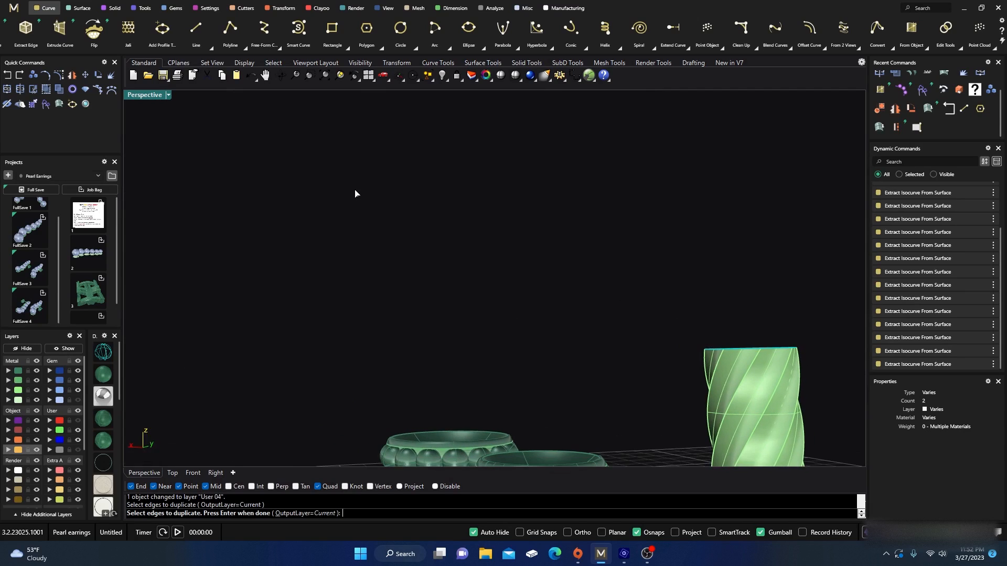
pyautogui.click(104, 358)
pyautogui.moveTo(204, 306)
pyautogui.mouseDown(button='right')
pyautogui.moveTo(383, 336)
pyautogui.moveTo(362, 319)
pyautogui.mouseUp(button='right')
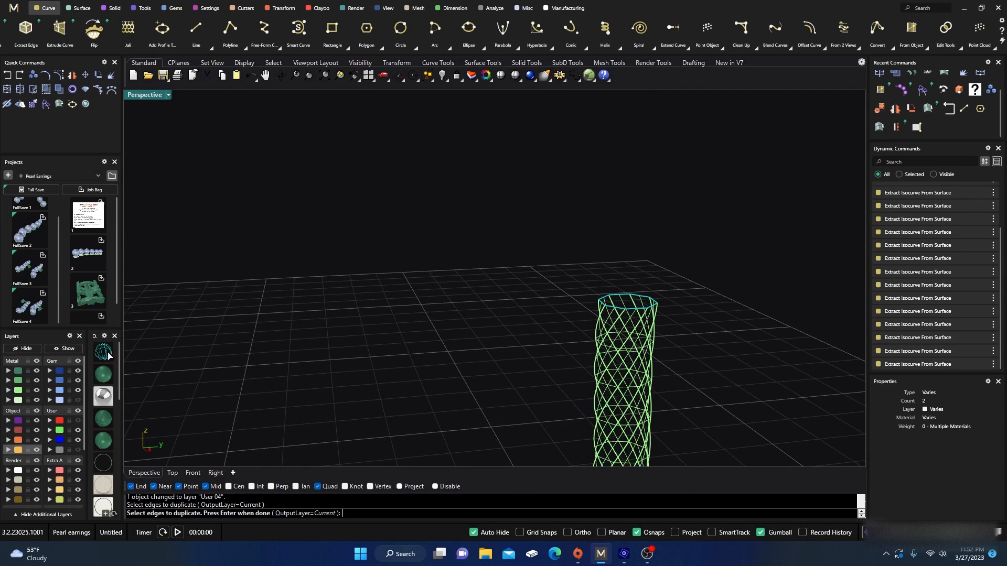
pyautogui.click(103, 373)
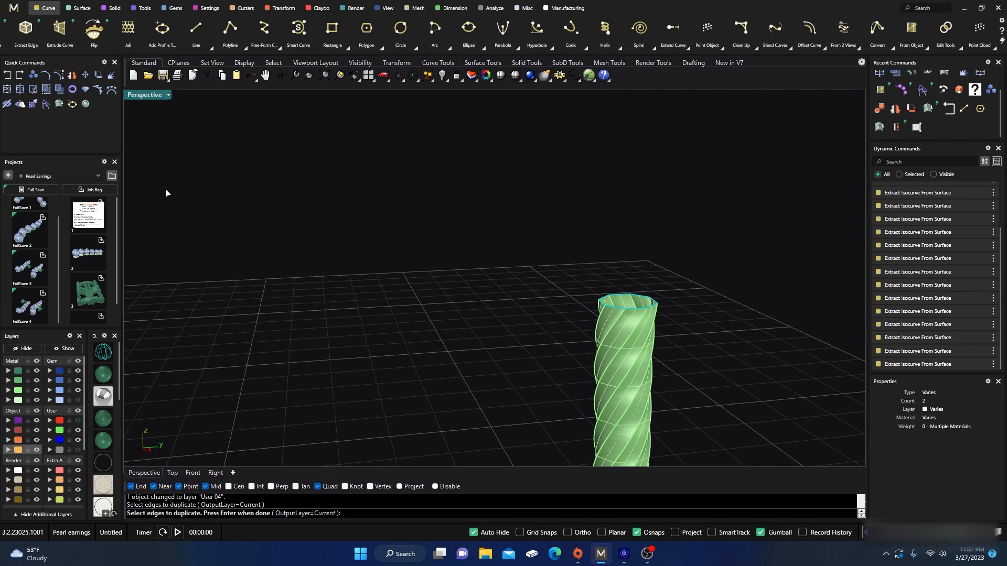
pyautogui.click(8, 91)
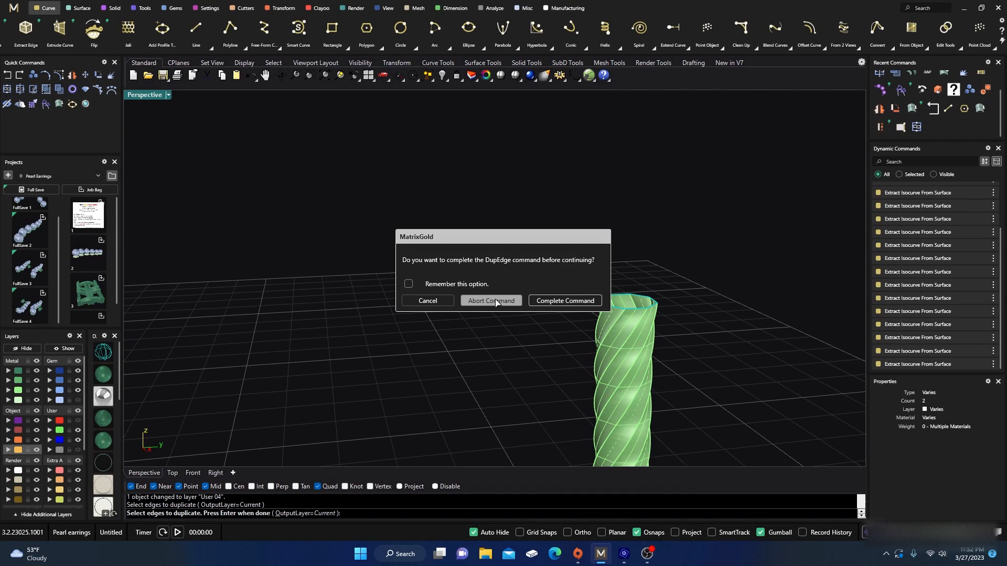
pyautogui.click(560, 303)
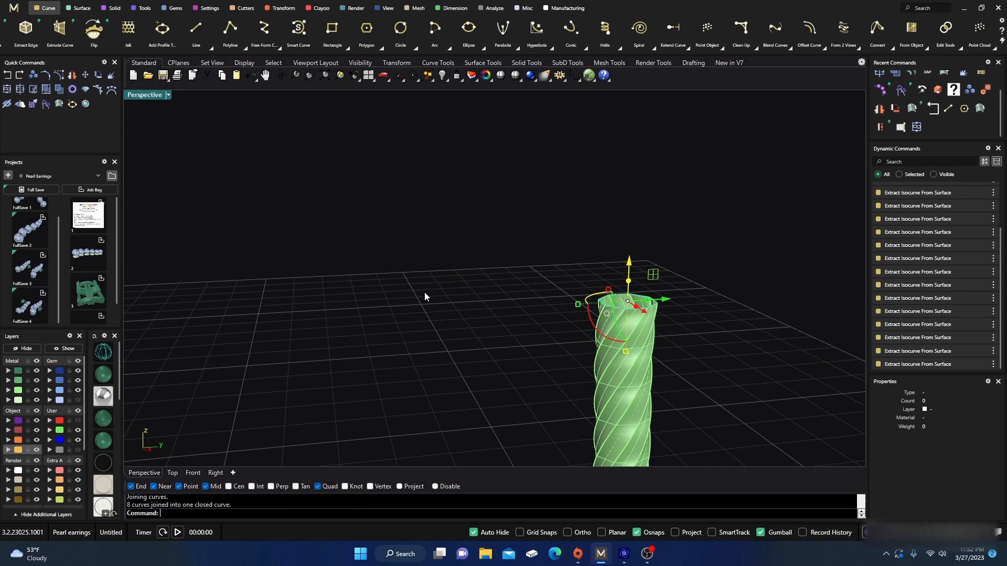
# Create a profile cap from the closed curve at the upper end of the twisted post, with a dome thickness of -0.1
pyautogui.click(483, 295)
pyautogui.scroll(1, 623, 312)
pyautogui.click(623, 309)
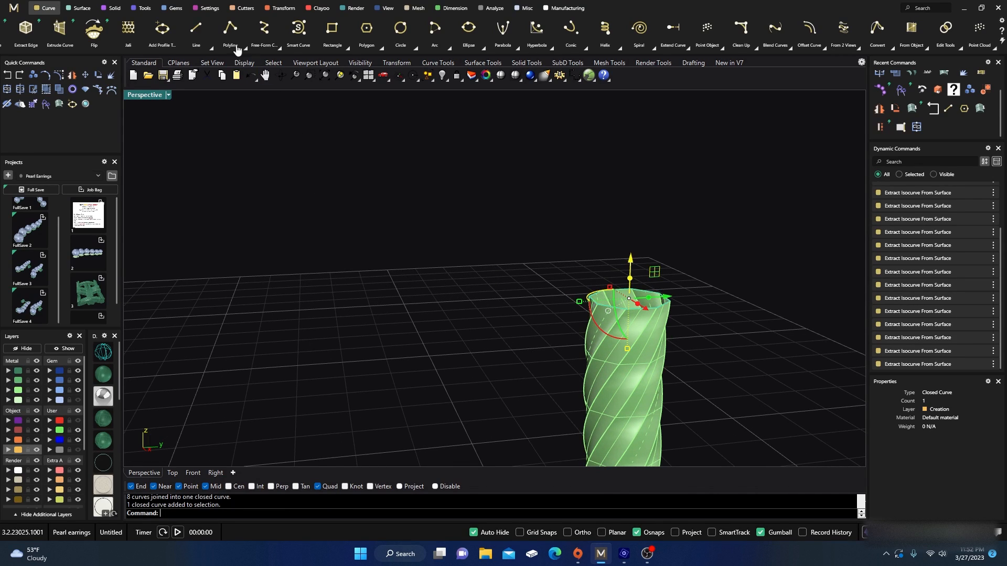
pyautogui.click(145, 8)
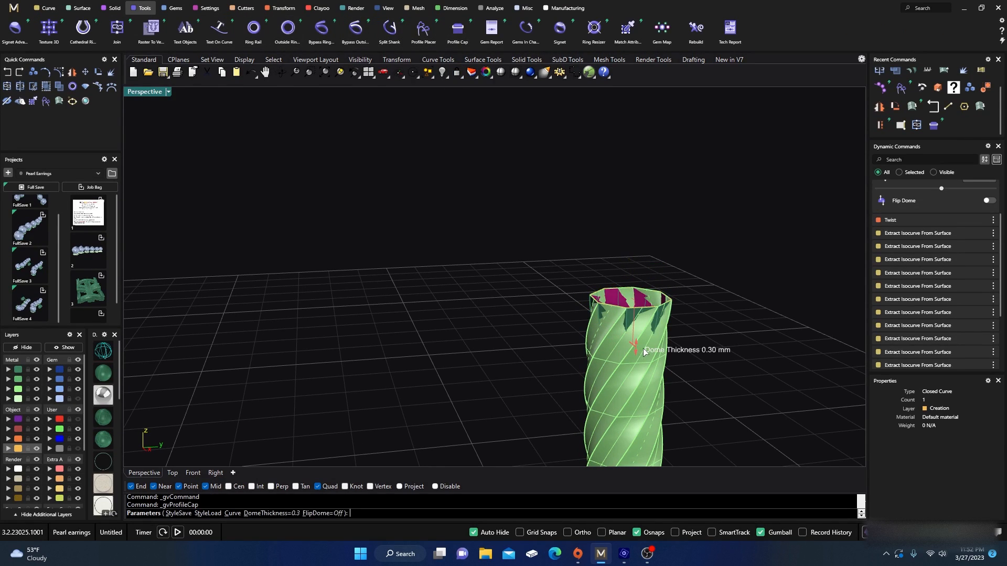
pyautogui.moveTo(638, 349); pyautogui.dragTo(645, 290)
pyautogui.press('Return')
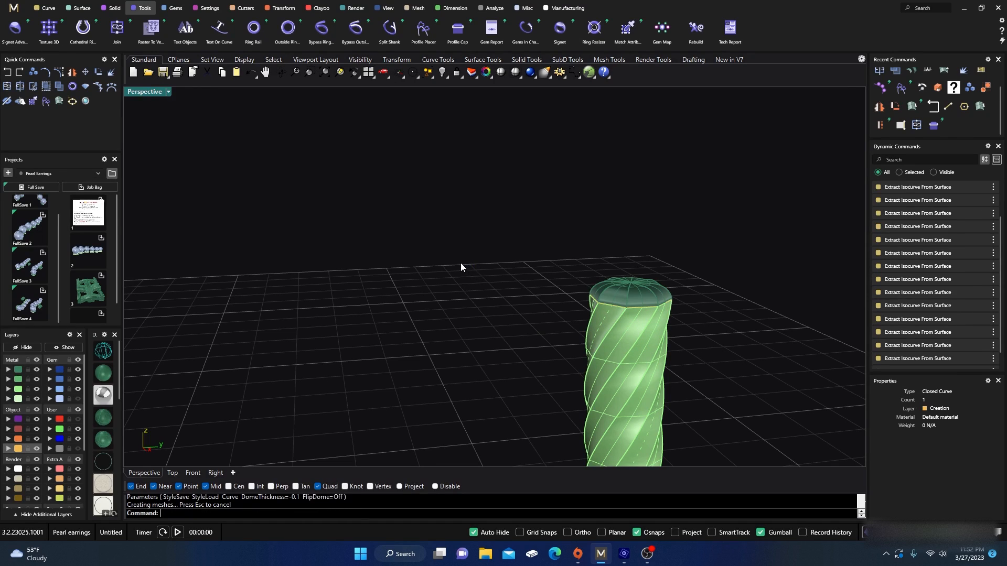
# Join the domed cap to the twisted post as one polysurface
pyautogui.click(606, 288)
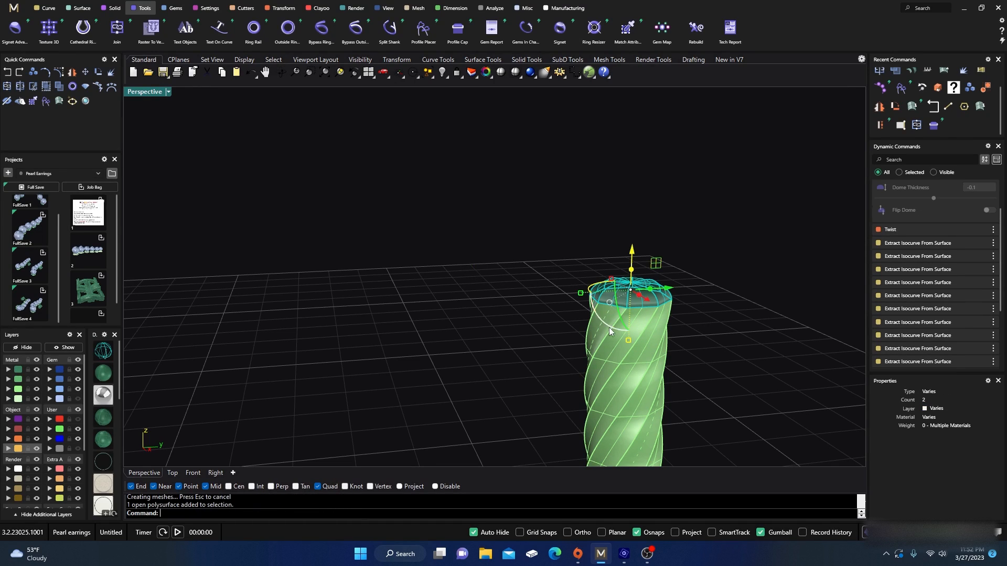
pyautogui.keyDown('shift'); pyautogui.click(606, 361); pyautogui.keyUp('shift')
pyautogui.click(7, 87)
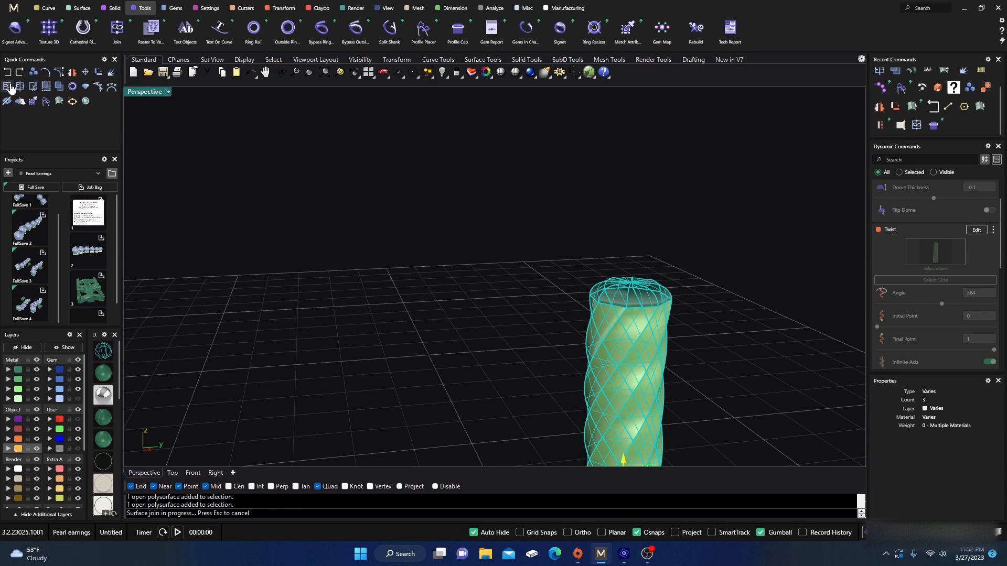
pyautogui.click(325, 191)
pyautogui.scroll(-3, 325, 194)
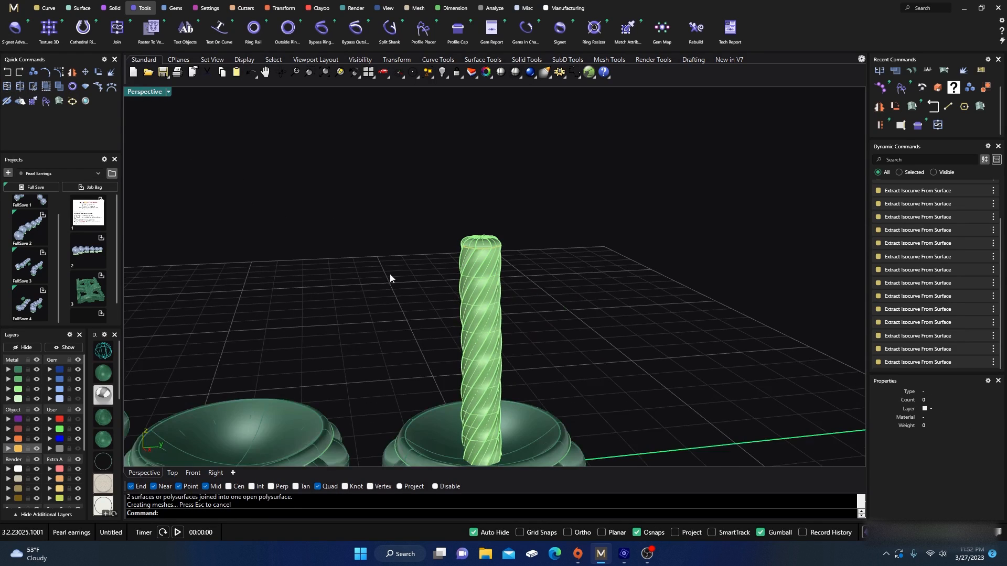
# Cap the open lower end of the twisted post to make it a closed solid
pyautogui.click(482, 344)
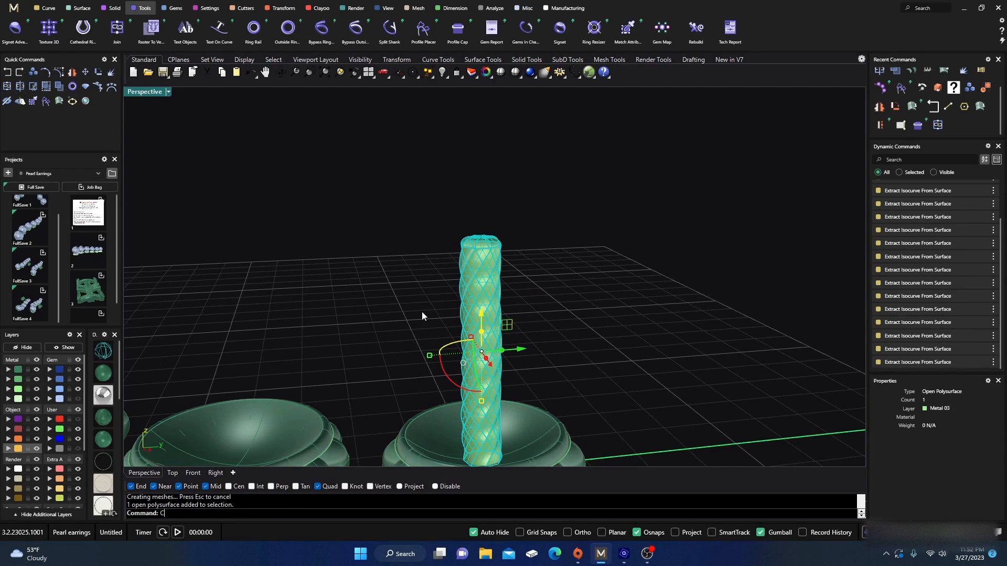
pyautogui.write('Cap')
pyautogui.press('Return')
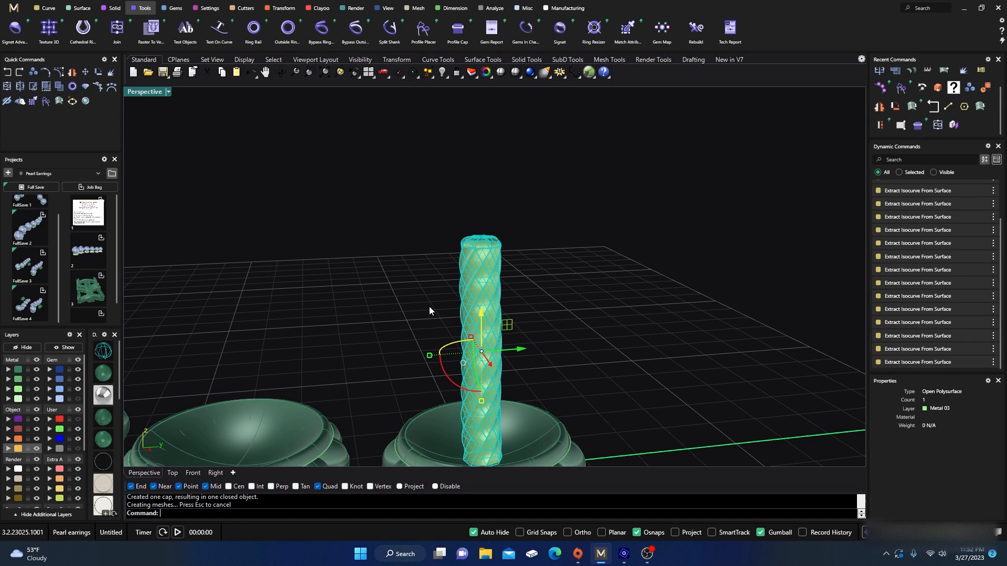
pyautogui.click(478, 316)
pyautogui.click(552, 262)
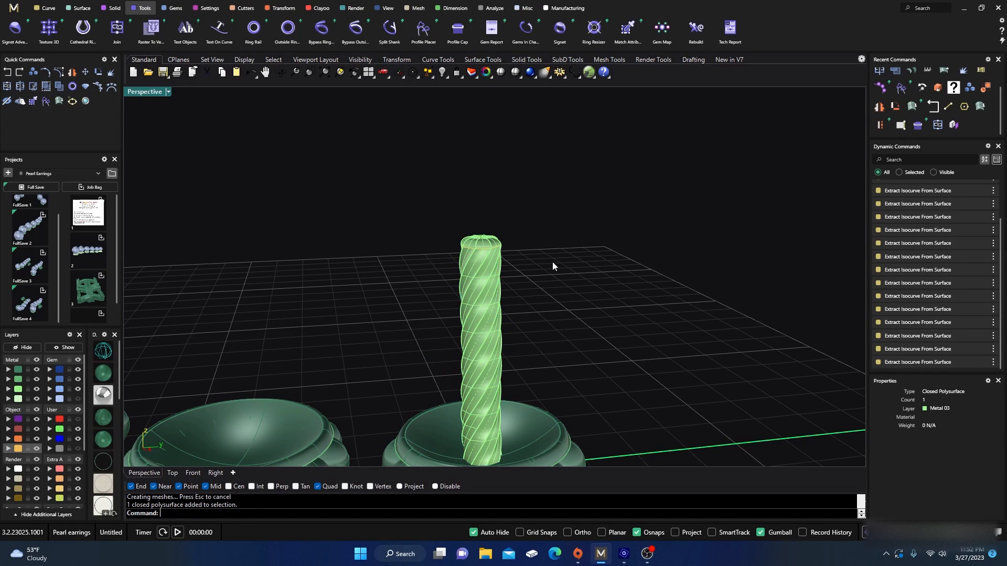
# Show the pearls on the Gem 04 layer and maximize the Right view to compare the post with the smallest pearl
pyautogui.scroll(-3, 425, 207)
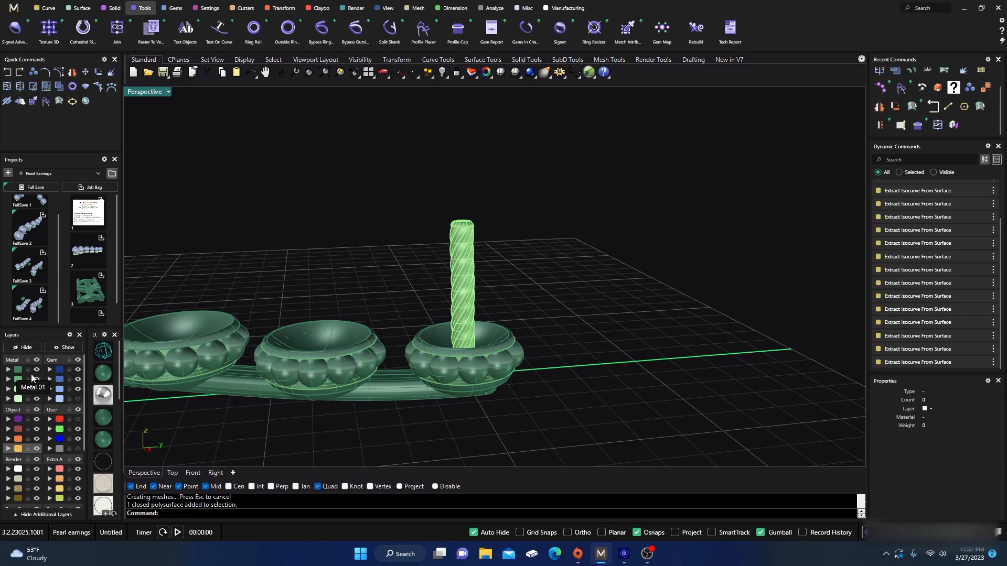
pyautogui.click(77, 400)
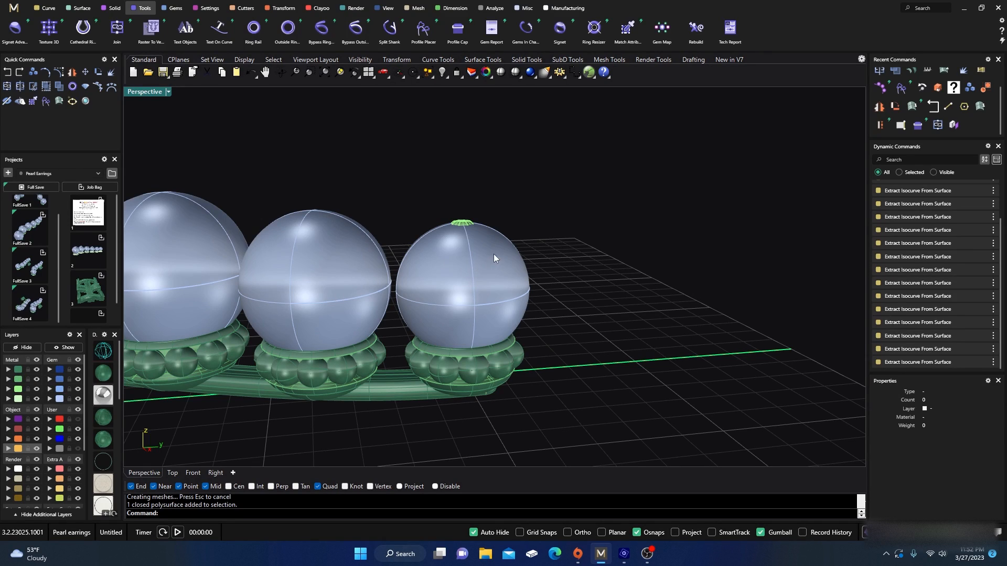
pyautogui.scroll(-3, 489, 224)
pyautogui.moveTo(558, 272); pyautogui.dragTo(274, 232, button='right')
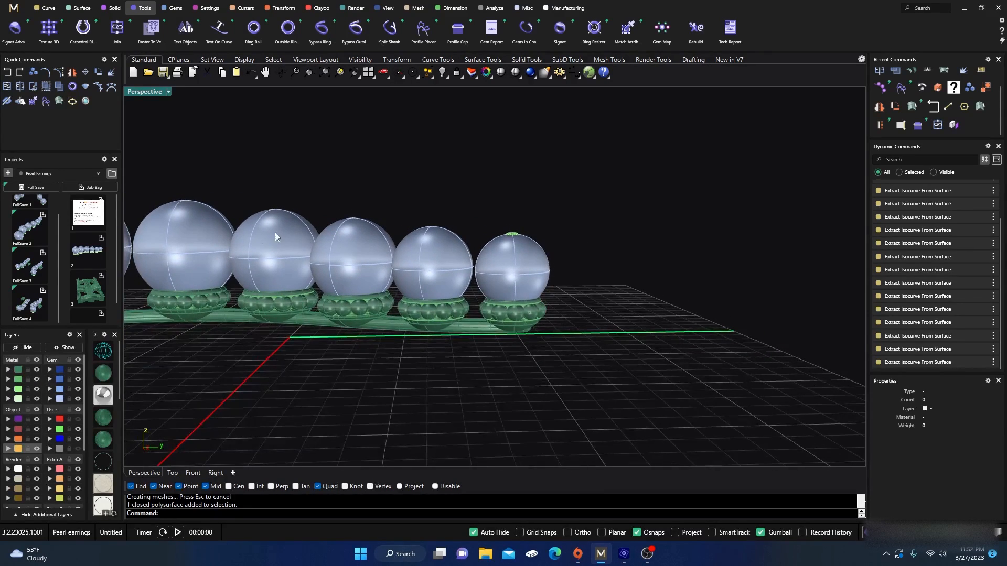
pyautogui.doubleClick(148, 93)
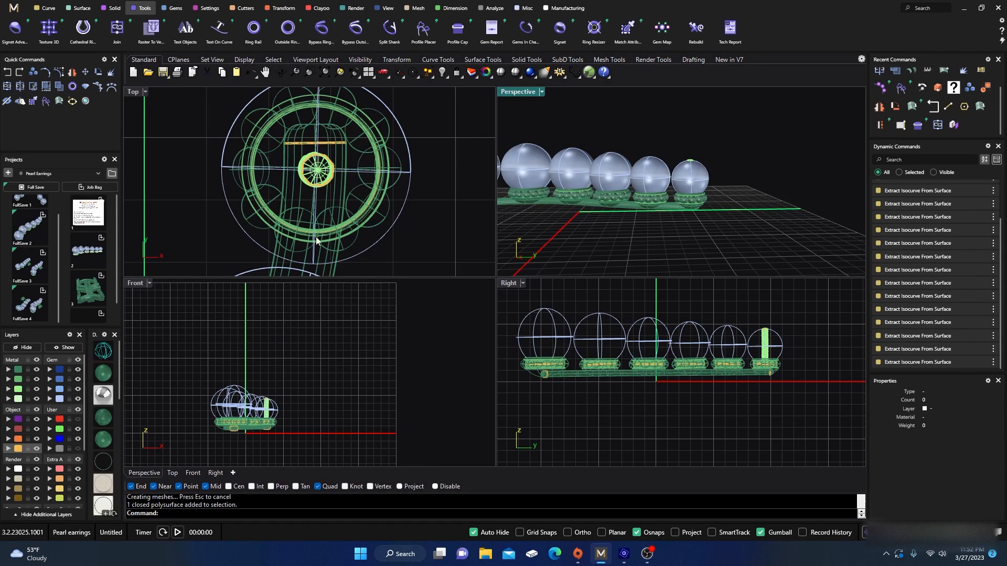
pyautogui.scroll(2, 747, 346)
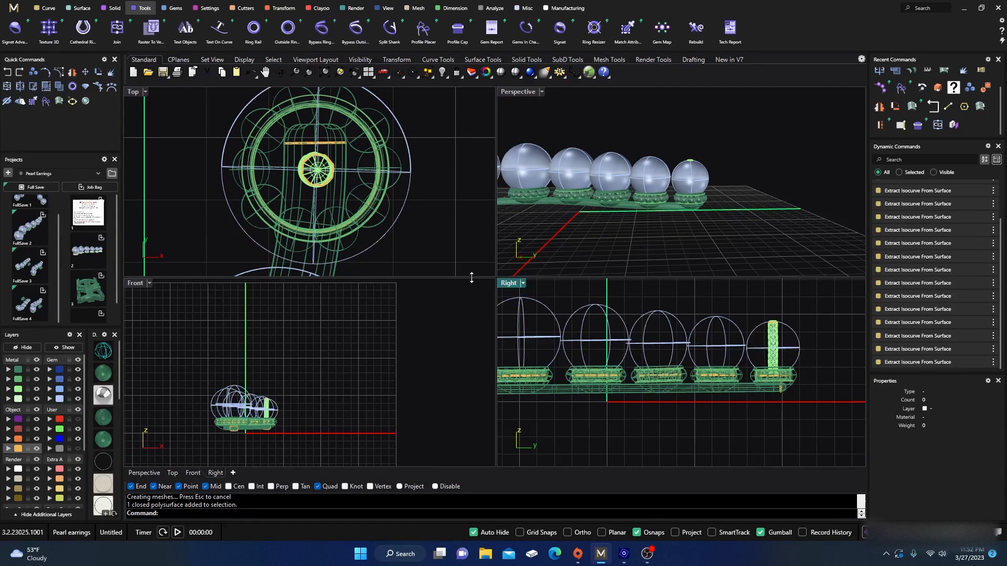
pyautogui.doubleClick(509, 284)
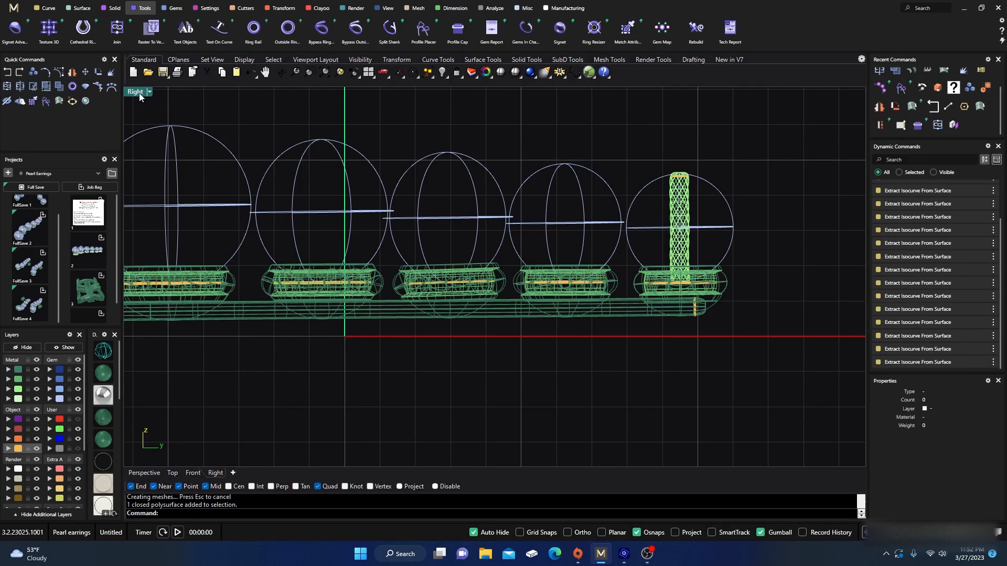
# Shorten the twisted post vertically, lower it so its tip meets the pearl's equator, and delete the leftover profile curve above it
pyautogui.click(669, 220)
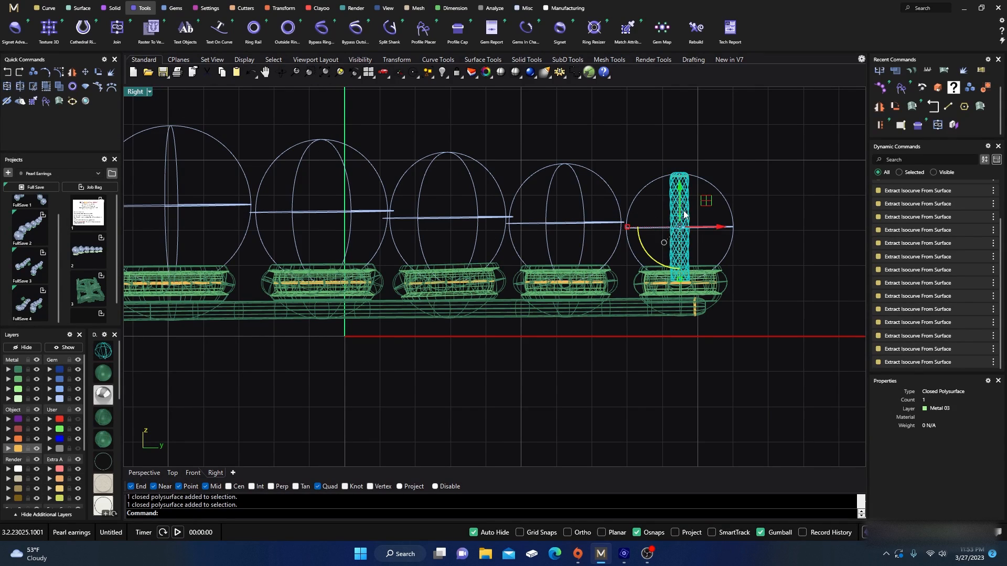
pyautogui.moveTo(680, 281); pyautogui.dragTo(679, 260)
pyautogui.moveTo(679, 187); pyautogui.dragTo(671, 223)
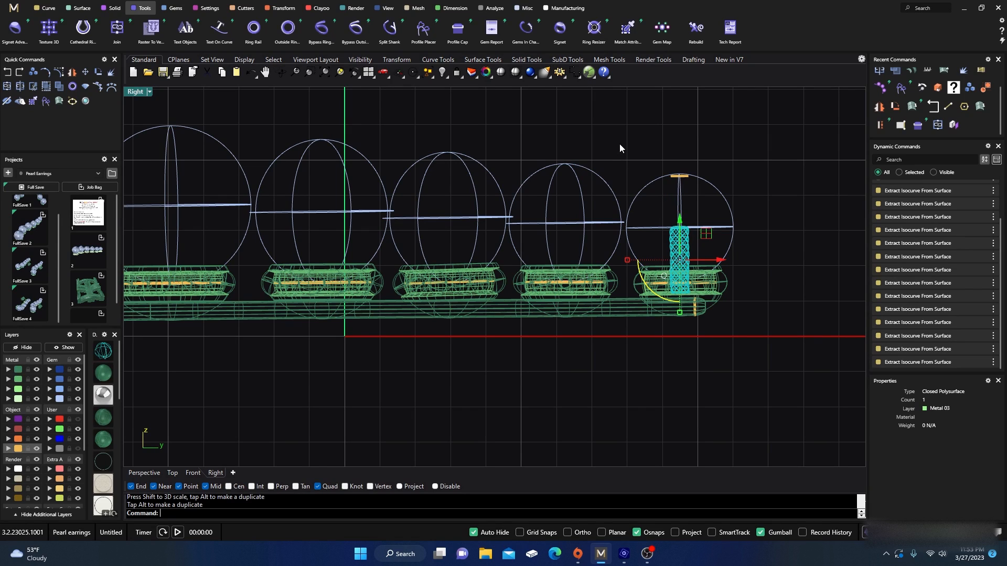
pyautogui.click(680, 175)
pyautogui.press('Delete')
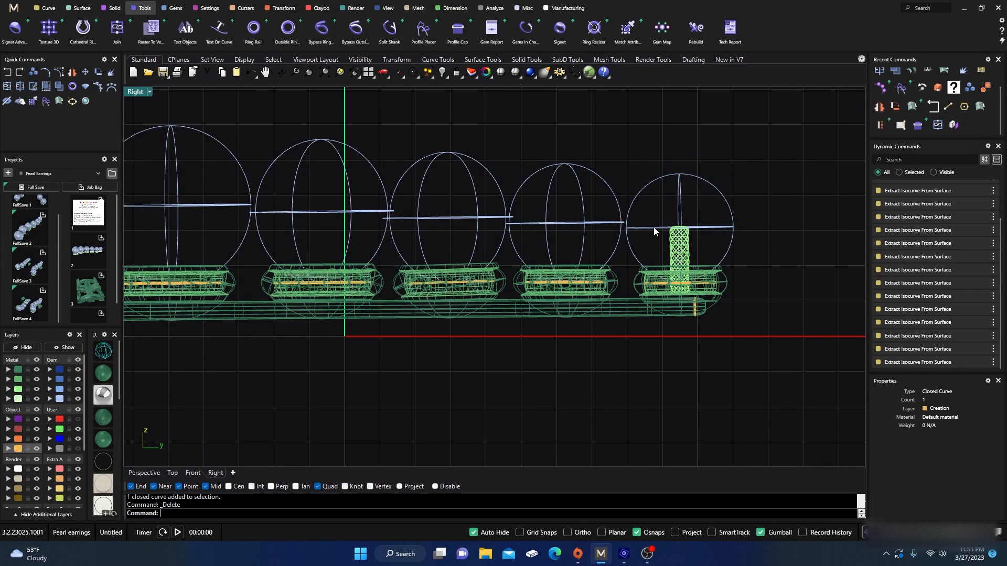
# Hide the Gem 04 pearls and copy the twisted post from the smallest cup's center to the adjacent cup's center in the Top view
pyautogui.doubleClick(135, 92)
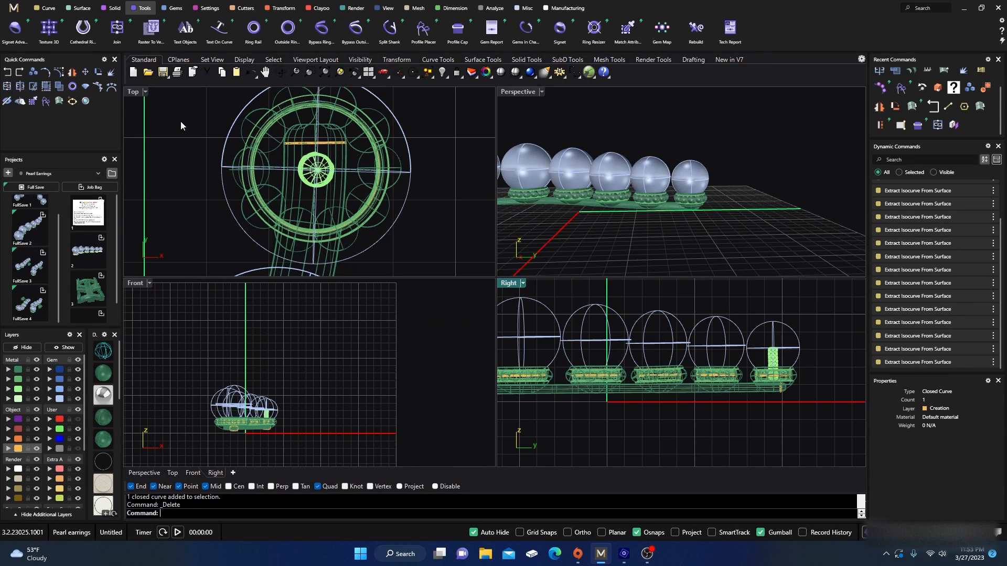
pyautogui.click(326, 183)
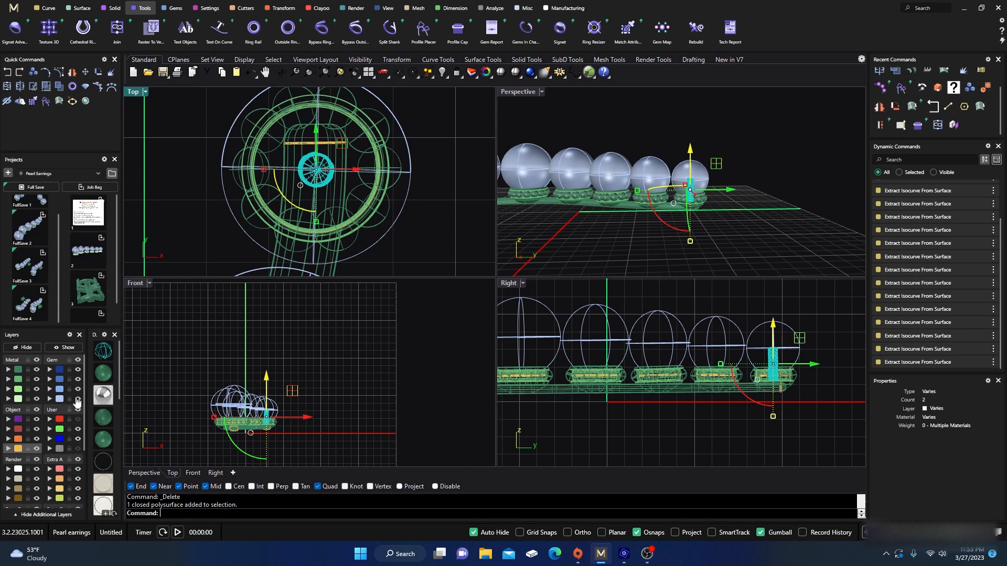
pyautogui.click(78, 400)
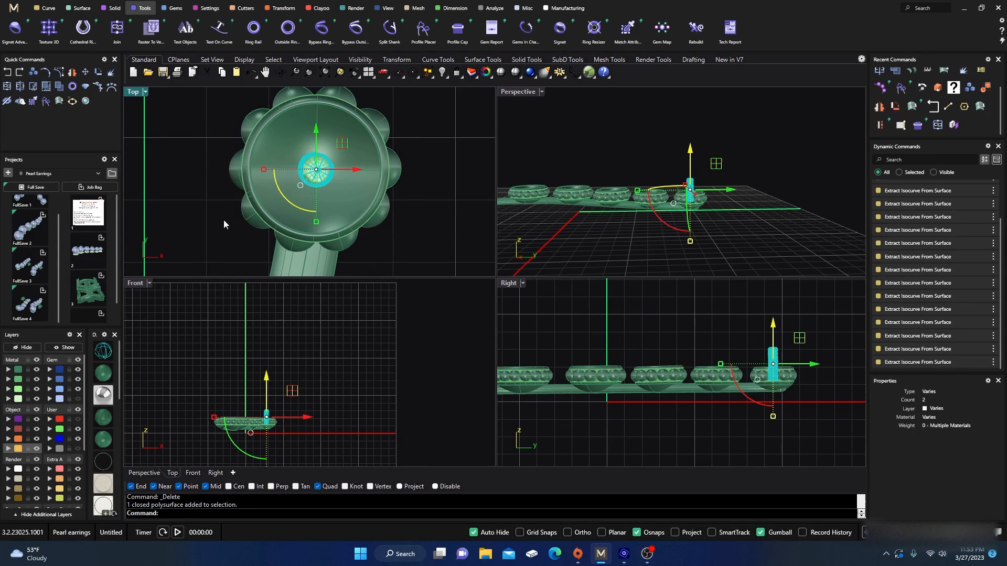
pyautogui.scroll(-2, 240, 177)
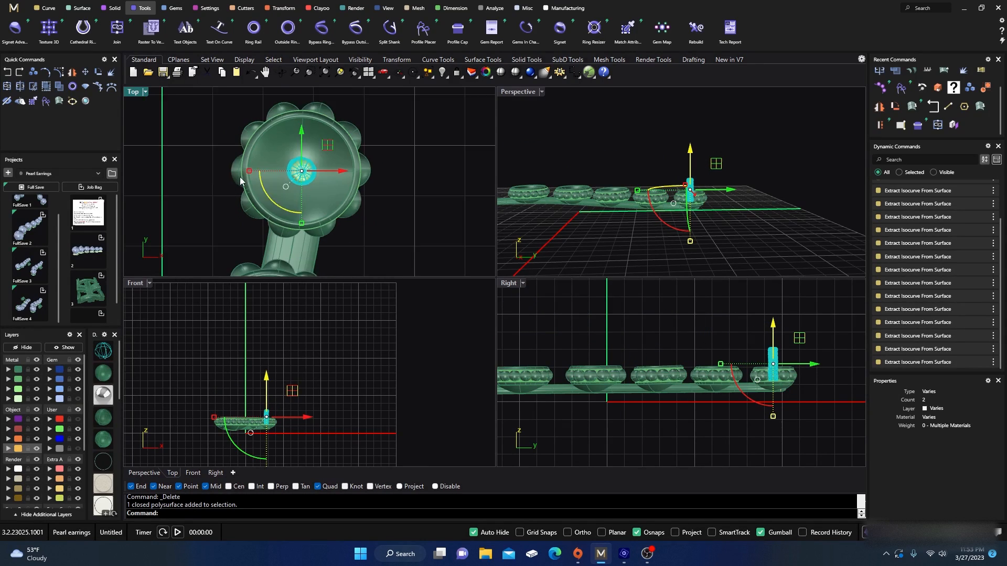
pyautogui.click(35, 75)
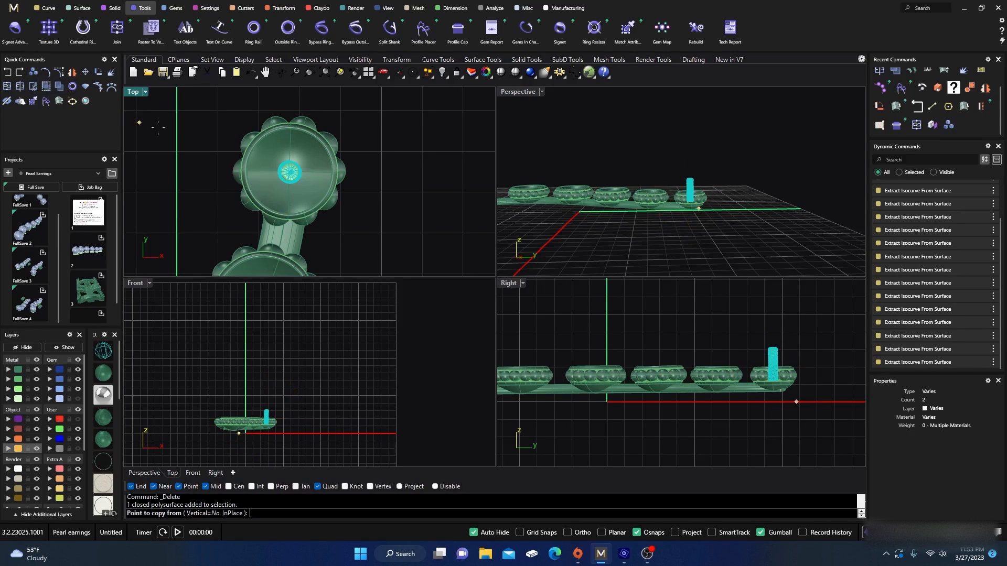
pyautogui.click(289, 171)
pyautogui.scroll(-3, 296, 137)
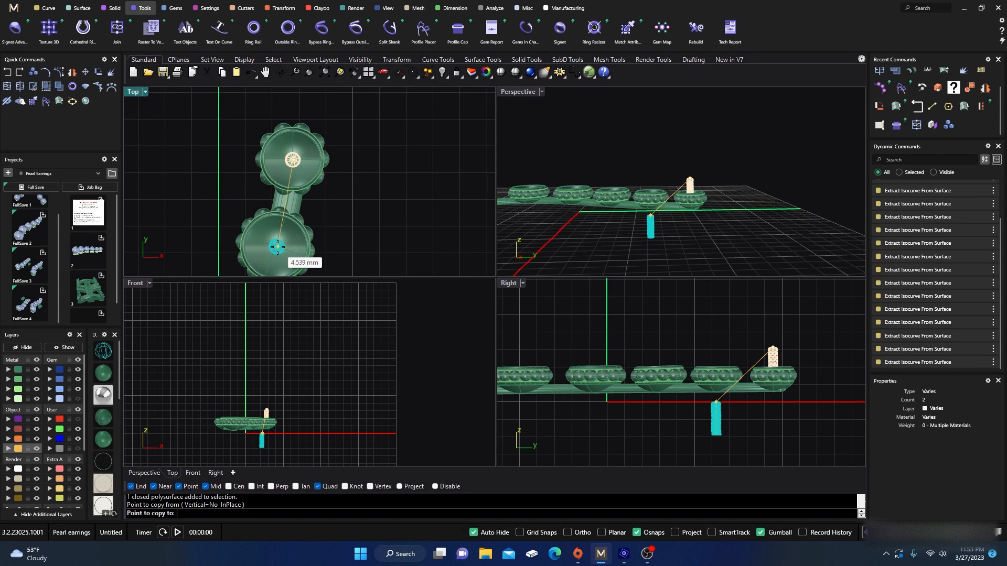
pyautogui.scroll(6, 275, 248)
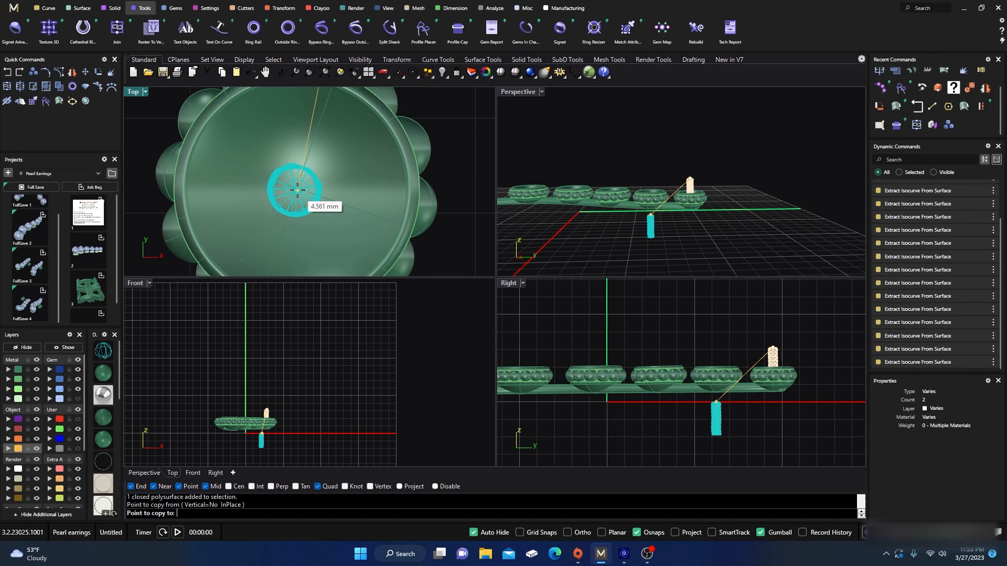
pyautogui.click(298, 190)
# Place further copies of the twisted post at the centers of the third- and fourth-smallest cups
pyautogui.moveTo(304, 195)
pyautogui.mouseDown(button='right')
pyautogui.moveTo(340, 257)
pyautogui.moveTo(352, 118)
pyautogui.mouseUp(button='right')
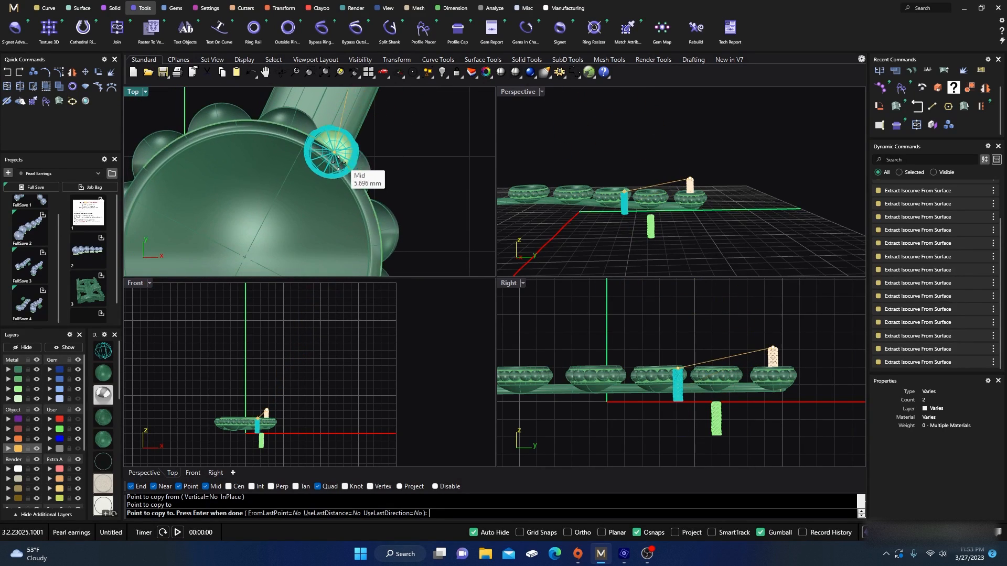
pyautogui.moveTo(333, 154); pyautogui.dragTo(379, 108, button='right')
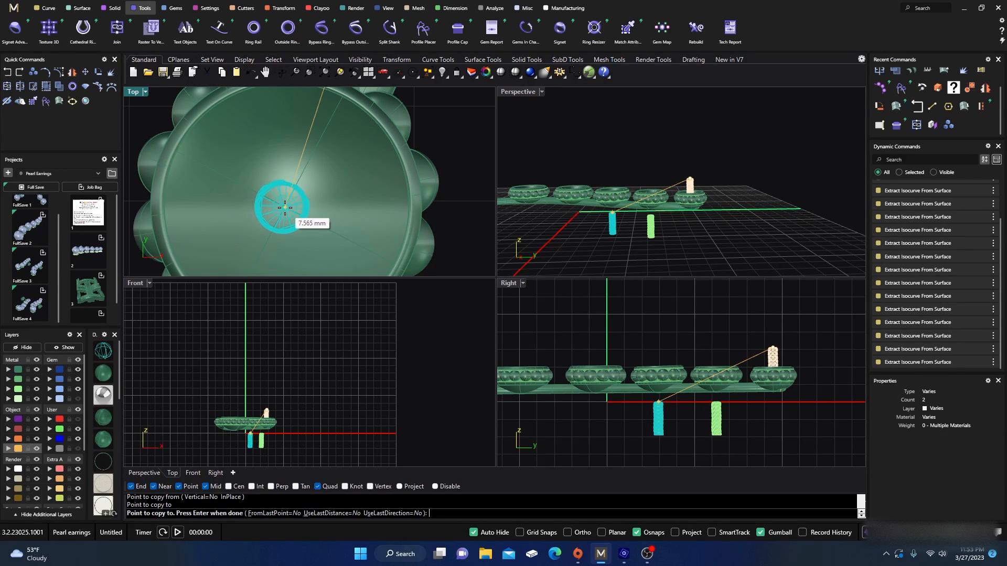
pyautogui.click(287, 208)
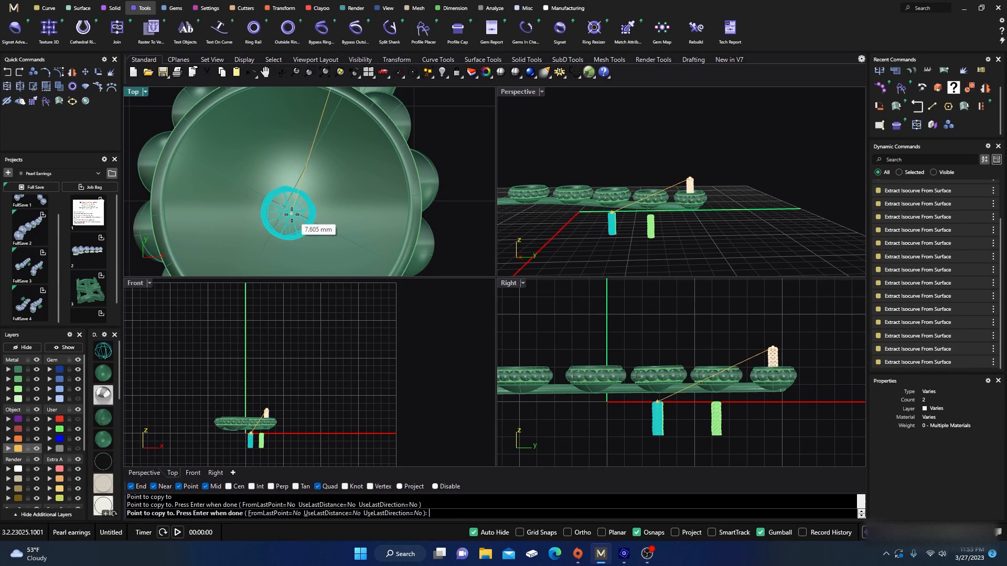
pyautogui.moveTo(302, 223); pyautogui.dragTo(321, 135, button='right')
pyautogui.moveTo(326, 201); pyautogui.dragTo(346, 116, button='right')
pyautogui.moveTo(348, 172); pyautogui.dragTo(384, 100, button='right')
pyautogui.moveTo(334, 182); pyautogui.dragTo(380, 122, button='right')
pyautogui.moveTo(325, 194); pyautogui.dragTo(365, 143, button='right')
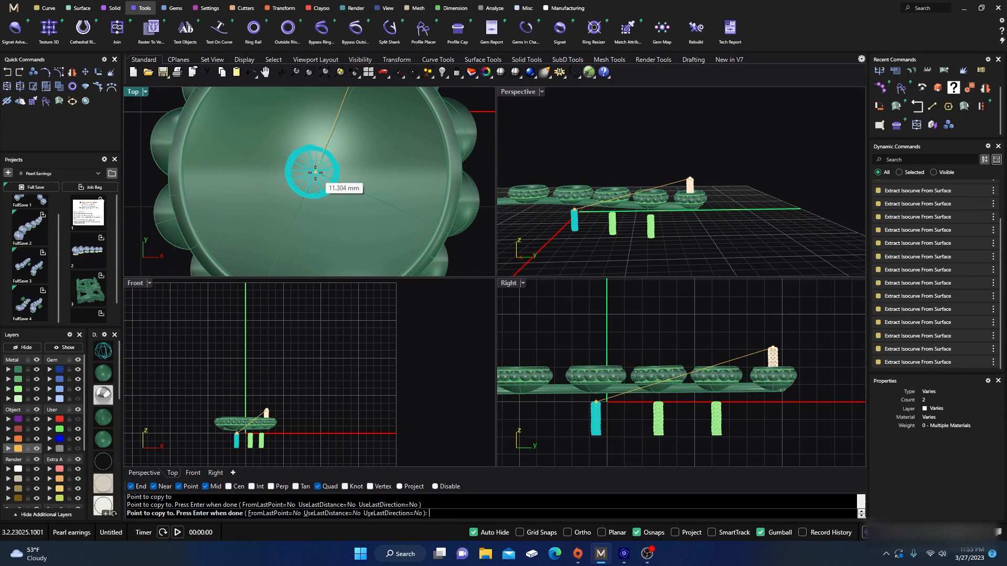
pyautogui.click(316, 173)
# Place the last two post copies at the centers of the two largest cups and finish copying
pyautogui.moveTo(307, 219)
pyautogui.mouseDown(button='right')
pyautogui.moveTo(337, 139)
pyautogui.moveTo(330, 189)
pyautogui.moveTo(337, 175)
pyautogui.moveTo(333, 146)
pyautogui.mouseUp(button='right')
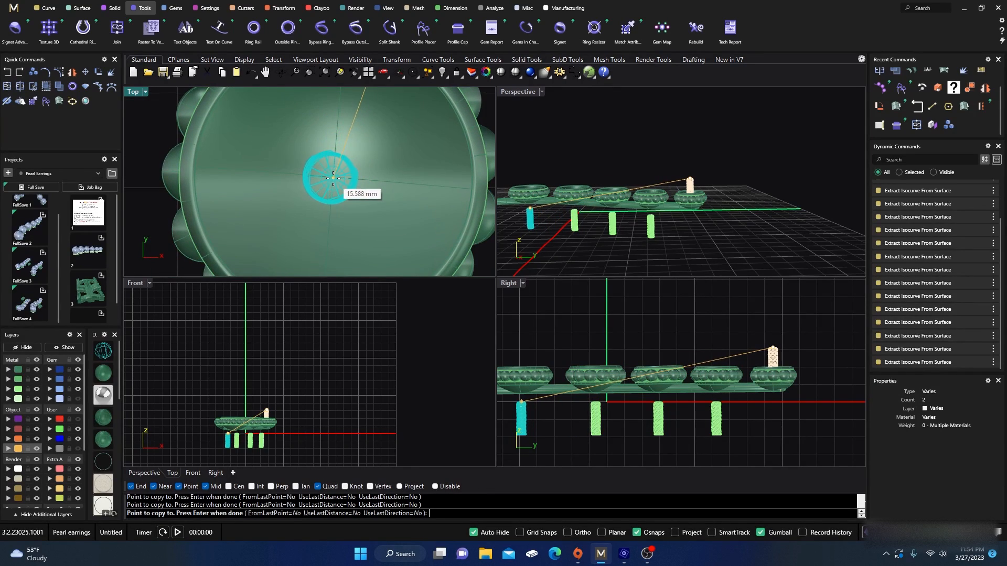
pyautogui.moveTo(341, 209)
pyautogui.mouseDown(button='right')
pyautogui.moveTo(359, 139)
pyautogui.moveTo(353, 180)
pyautogui.moveTo(358, 138)
pyautogui.moveTo(348, 135)
pyautogui.mouseUp(button='right')
pyautogui.moveTo(355, 203)
pyautogui.mouseDown(button='right')
pyautogui.moveTo(354, 153)
pyautogui.moveTo(356, 170)
pyautogui.mouseUp(button='right')
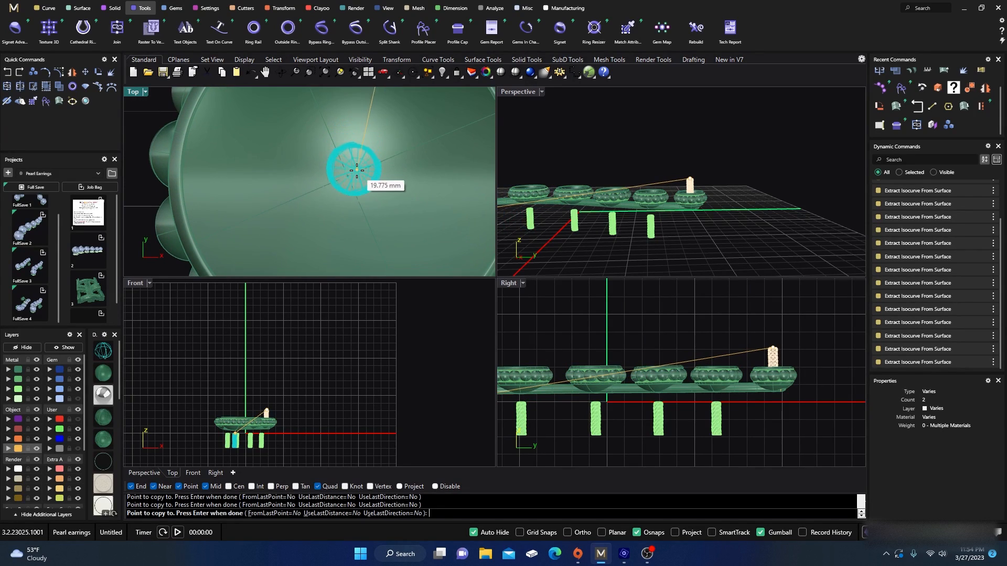
pyautogui.moveTo(374, 218); pyautogui.dragTo(350, 150, button='right')
pyautogui.moveTo(358, 210); pyautogui.dragTo(348, 142, button='right')
pyautogui.moveTo(385, 205); pyautogui.dragTo(374, 137, button='right')
pyautogui.moveTo(406, 234); pyautogui.dragTo(406, 222, button='right')
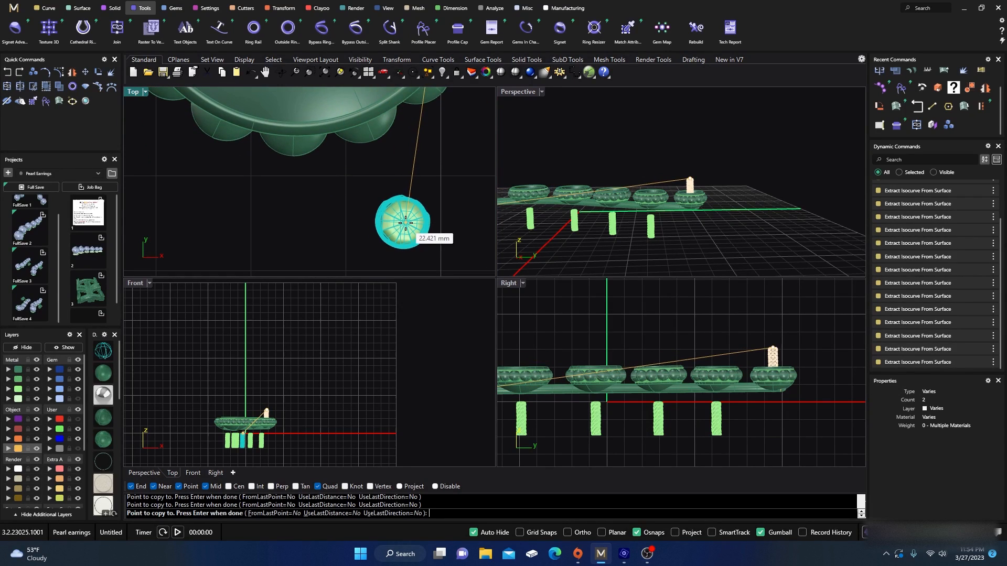
pyautogui.rightClick(405, 223)
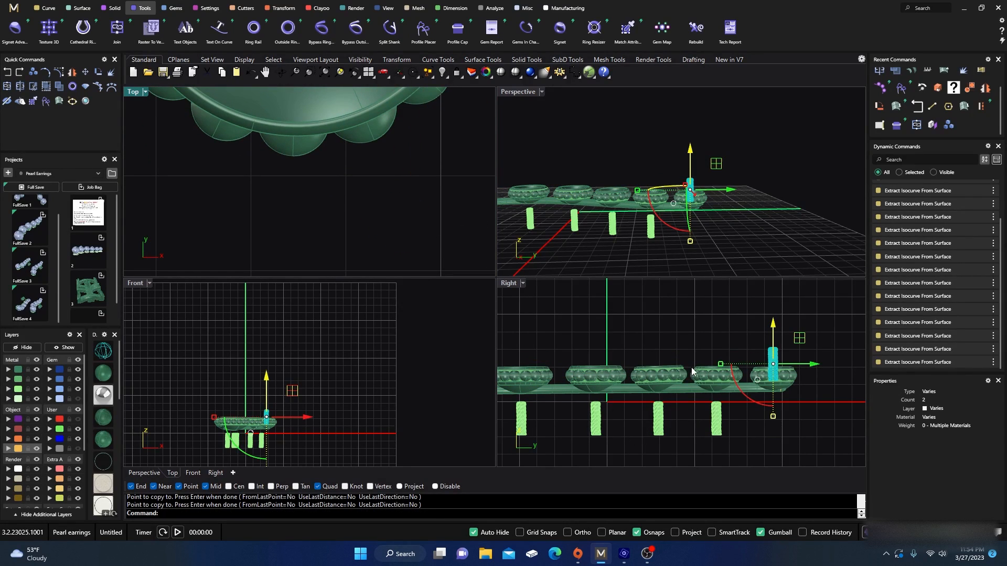
# Raise the five copied posts together in the Right view until they stand in their cups level with the original post
pyautogui.scroll(-2, 699, 367)
pyautogui.moveTo(729, 429); pyautogui.dragTo(507, 401)
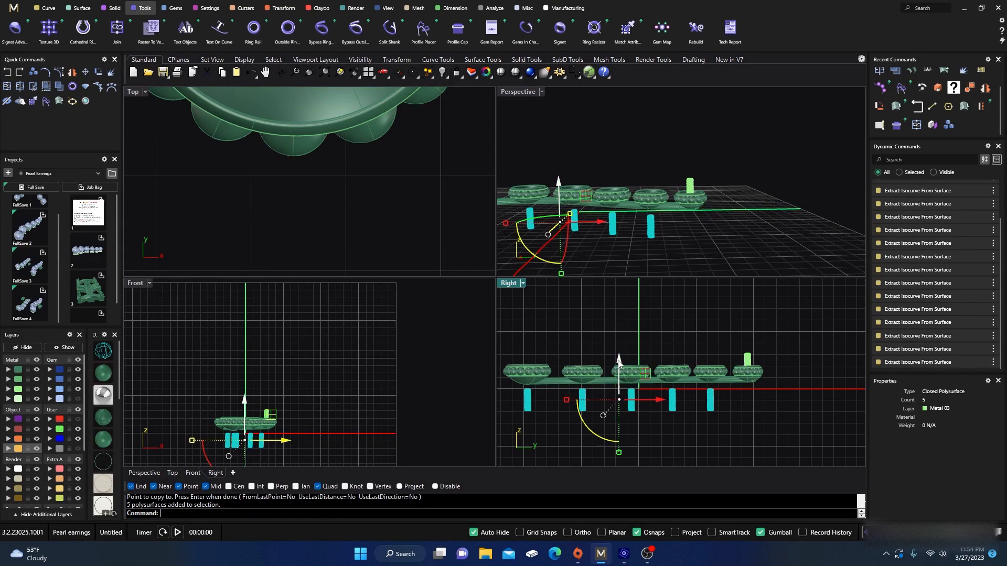
pyautogui.moveTo(619, 363); pyautogui.dragTo(618, 325)
pyautogui.click(525, 104)
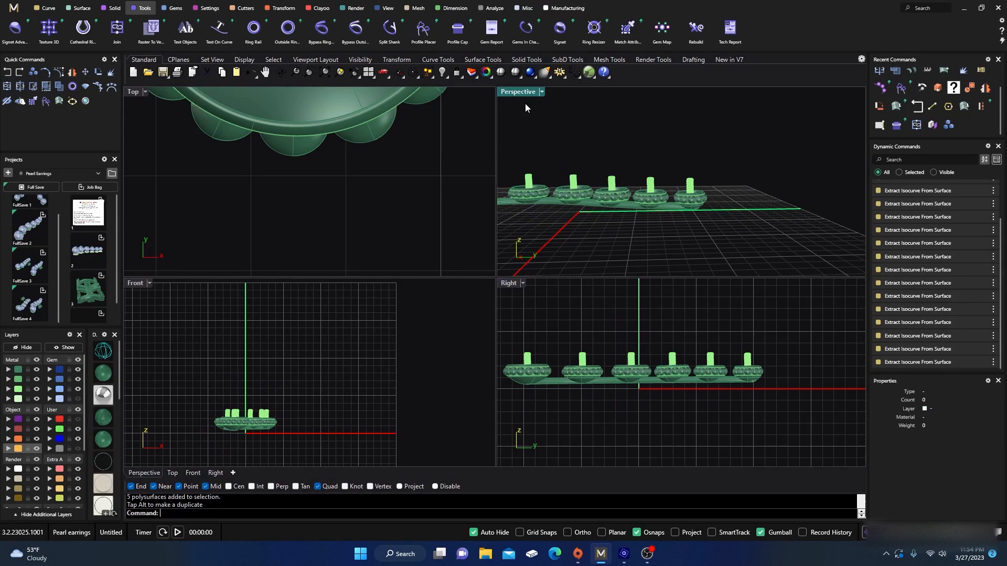
# Inspect how the six twisted posts sit in their cups in a maximized Perspective view
pyautogui.doubleClick(513, 95)
pyautogui.moveTo(513, 158); pyautogui.dragTo(557, 293, button='right')
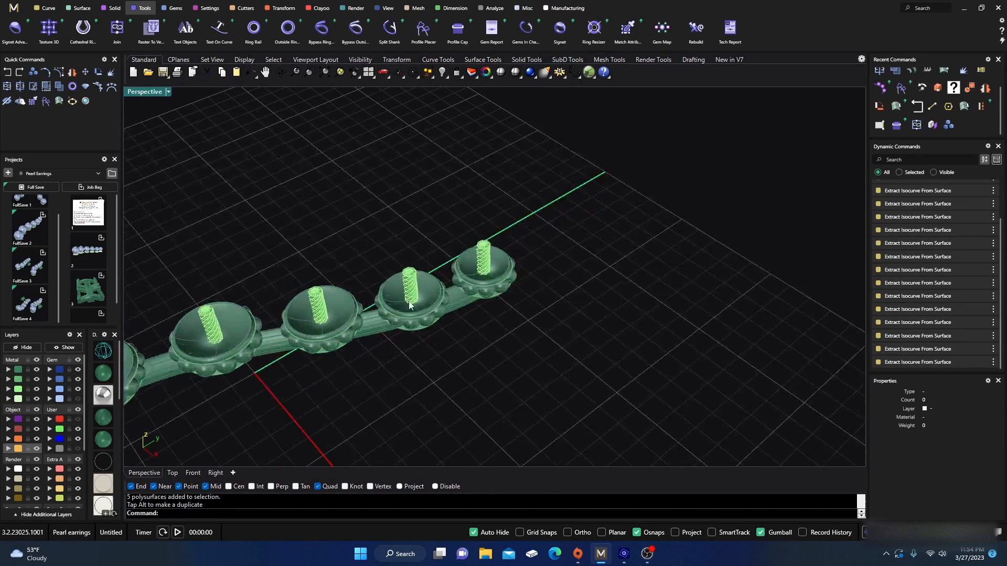
pyautogui.scroll(8, 414, 306)
pyautogui.scroll(2, 414, 306)
pyautogui.scroll(-12, 419, 310)
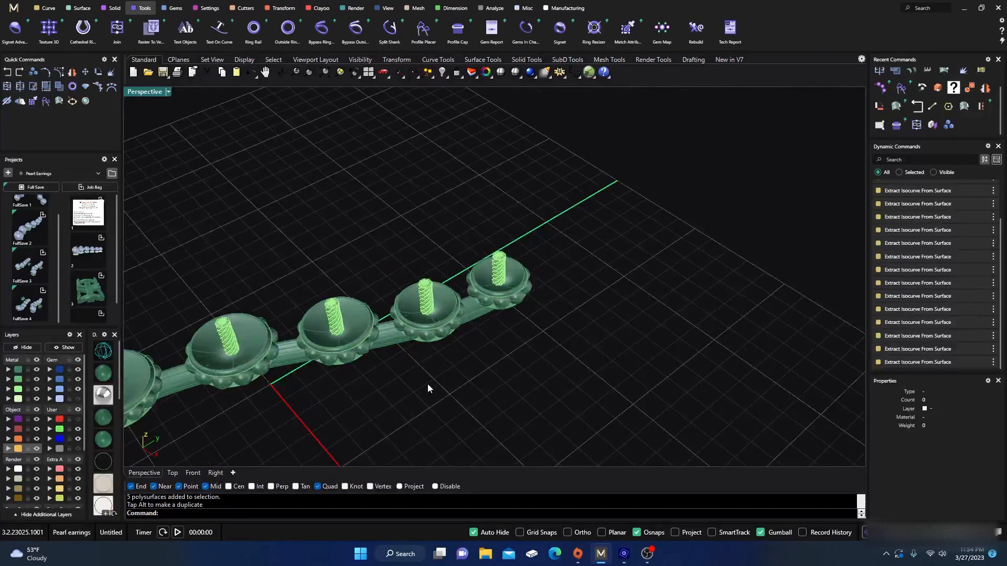
pyautogui.moveTo(456, 375); pyautogui.dragTo(239, 348, button='right')
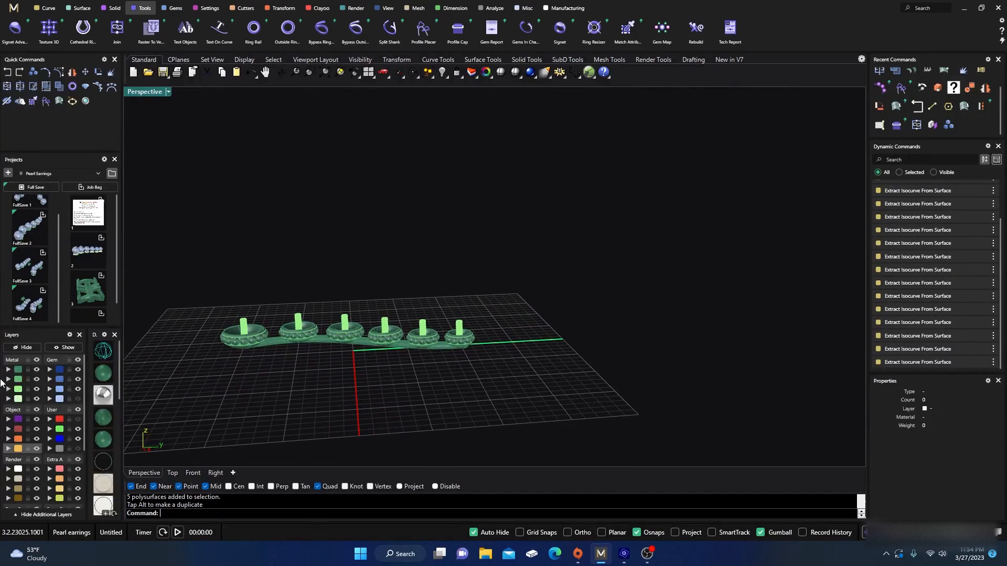
# Show the Gem 04 pearls, switch the views to wireframe, and maximize the Right view to compare the posts with the pearls' equators
pyautogui.click(78, 400)
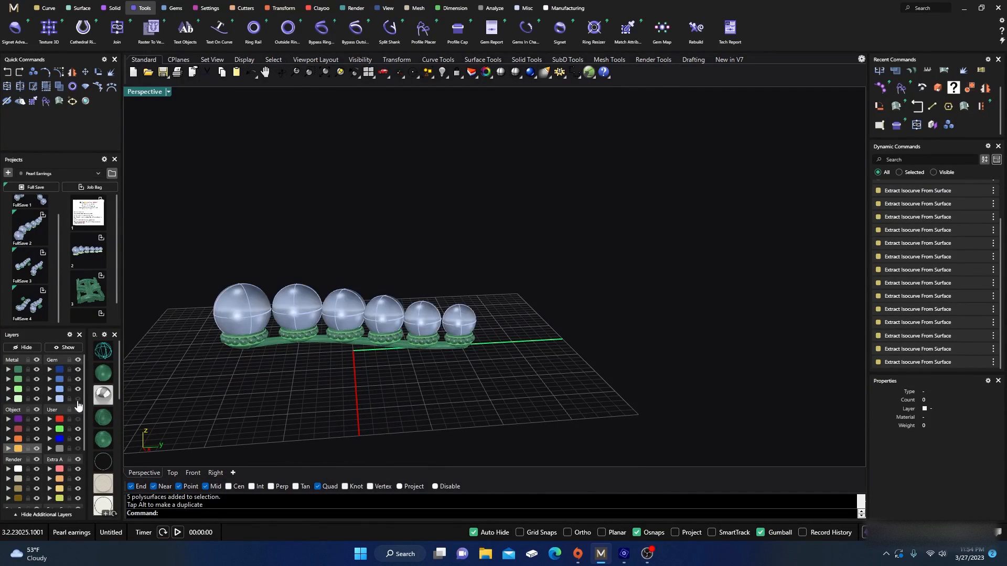
pyautogui.doubleClick(152, 96)
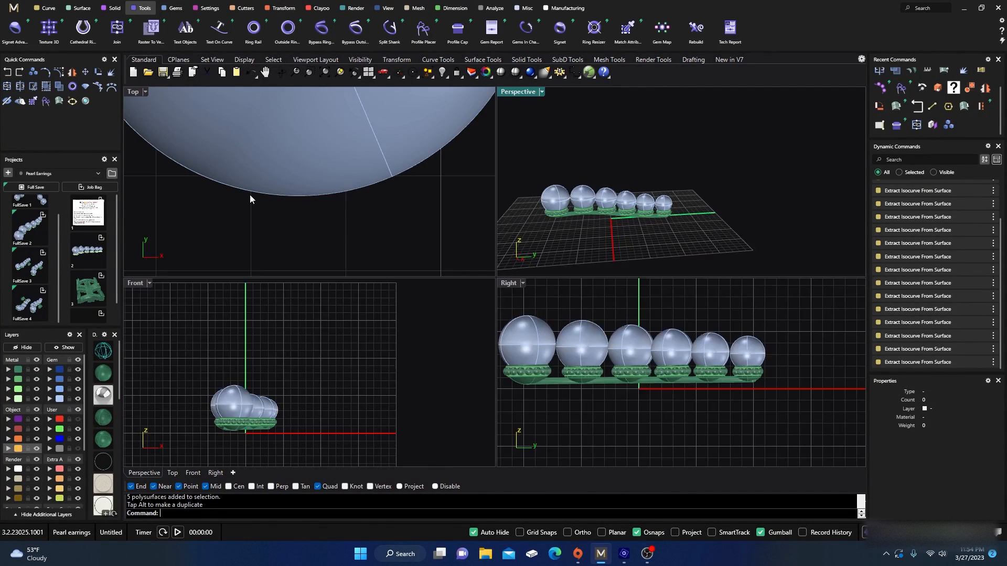
pyautogui.click(97, 354)
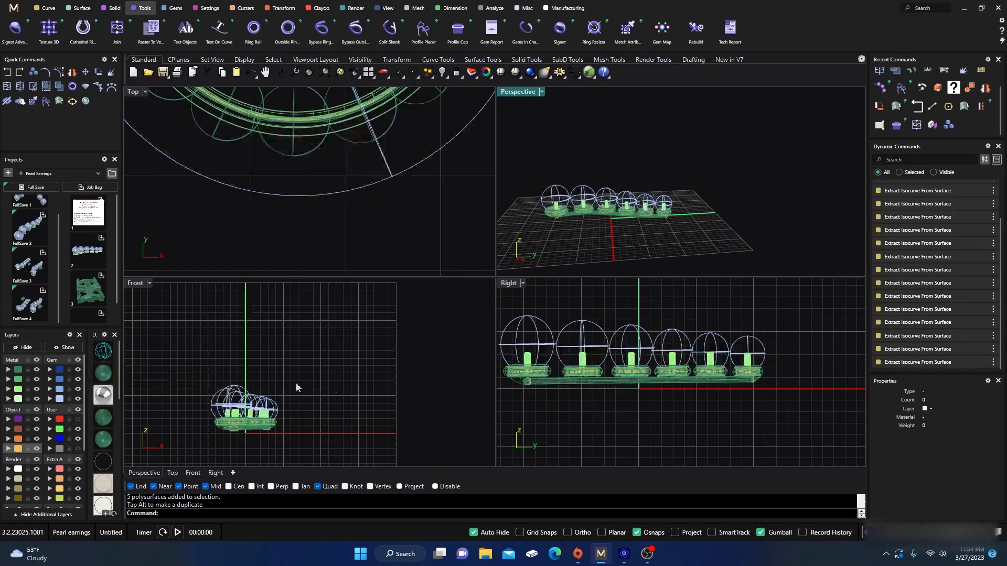
pyautogui.moveTo(668, 384); pyautogui.dragTo(661, 391, button='right')
pyautogui.doubleClick(502, 286)
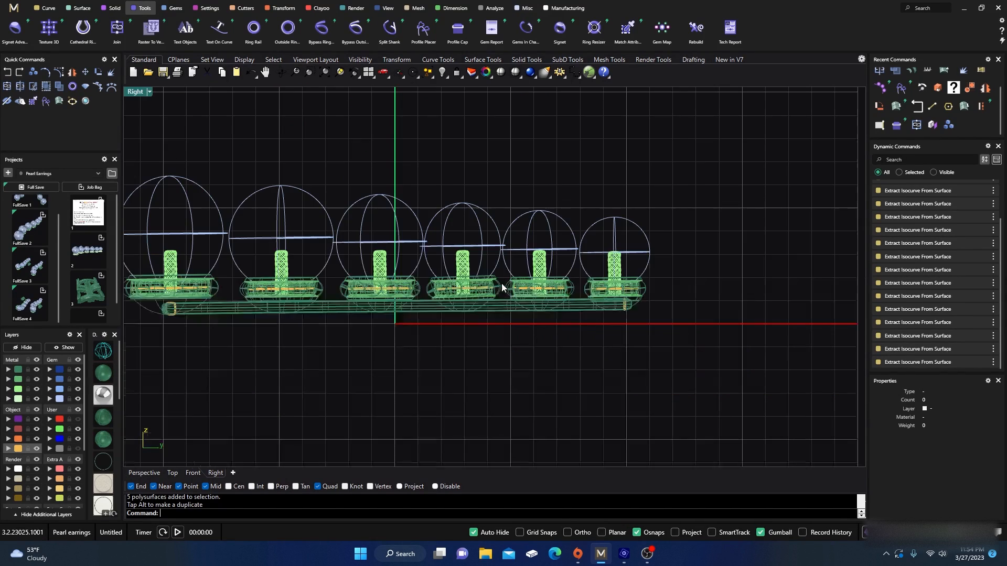
pyautogui.moveTo(493, 349); pyautogui.dragTo(539, 348, button='right')
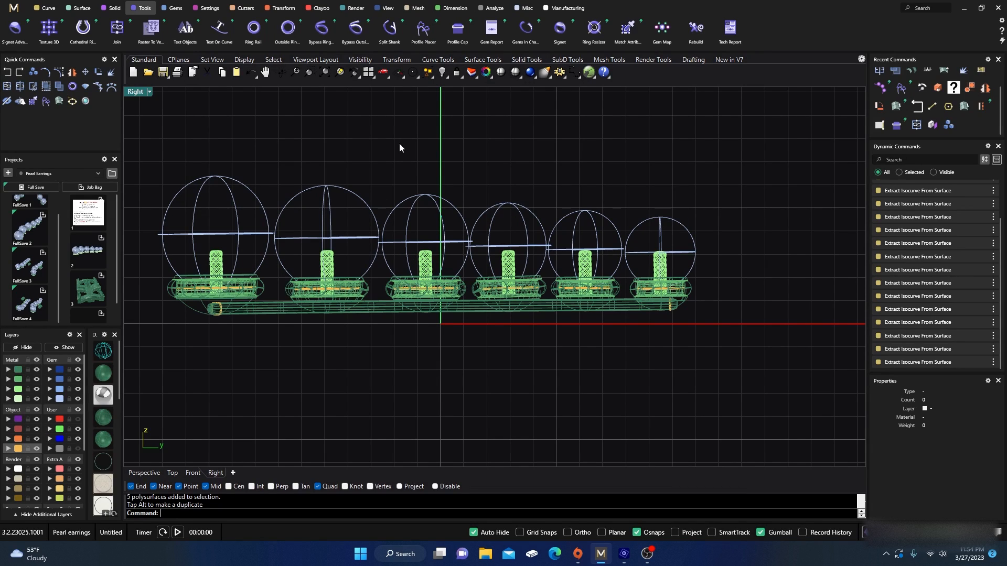
# Scale the post of the third-smallest pearl upward from its base with Scale 1D, without copying, until it reaches the pearl's equator
pyautogui.click(288, 9)
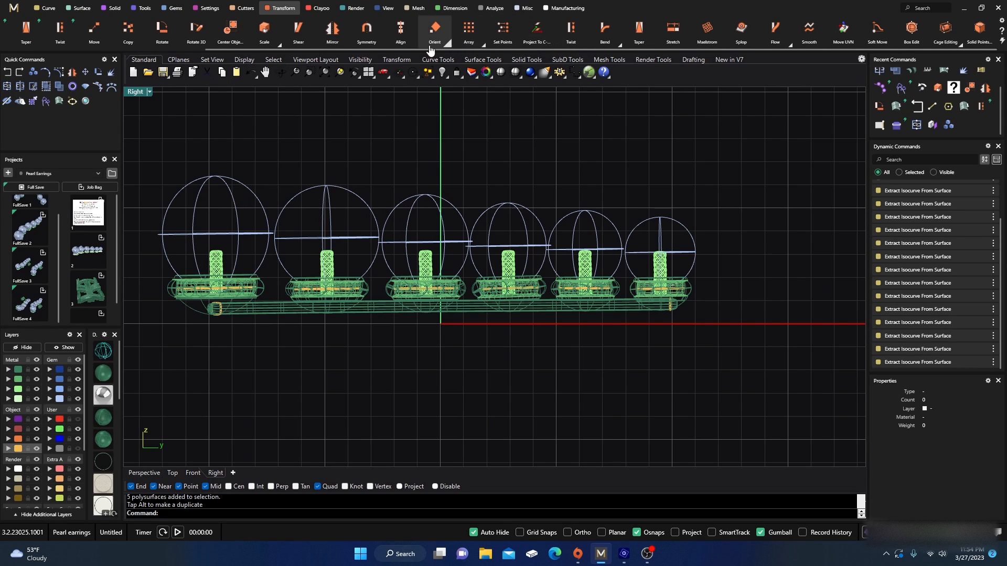
pyautogui.click(283, 48)
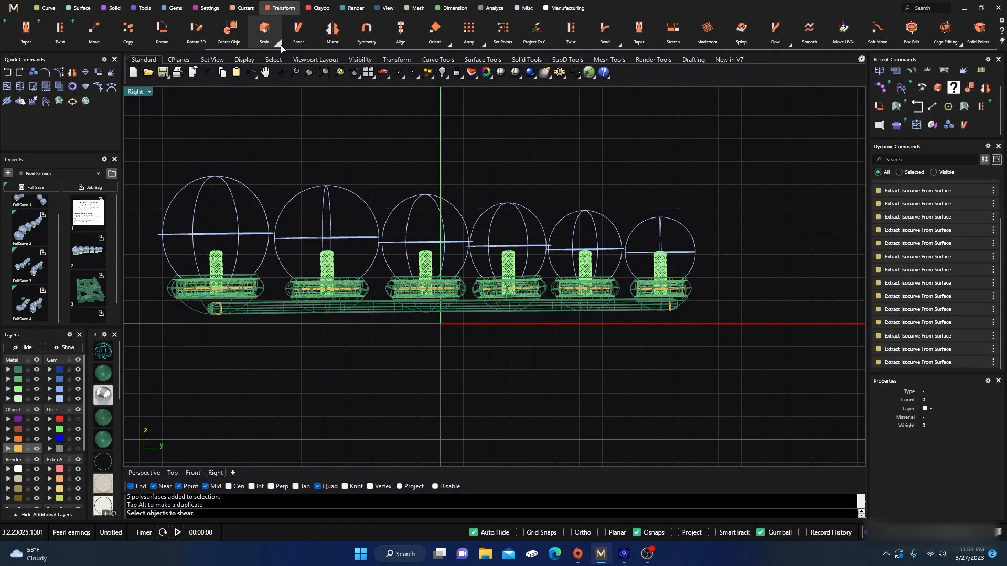
pyautogui.click(278, 44)
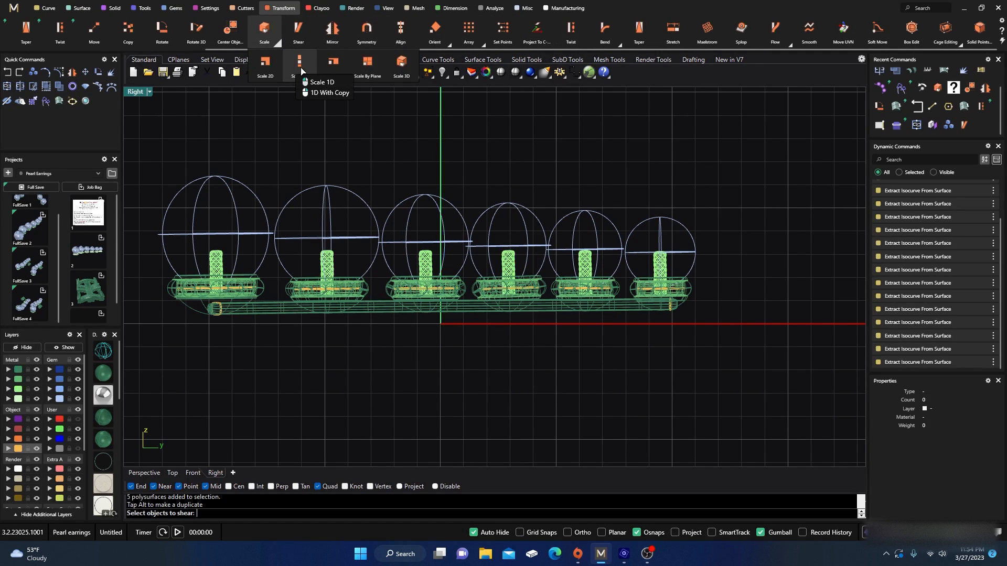
pyautogui.click(300, 69)
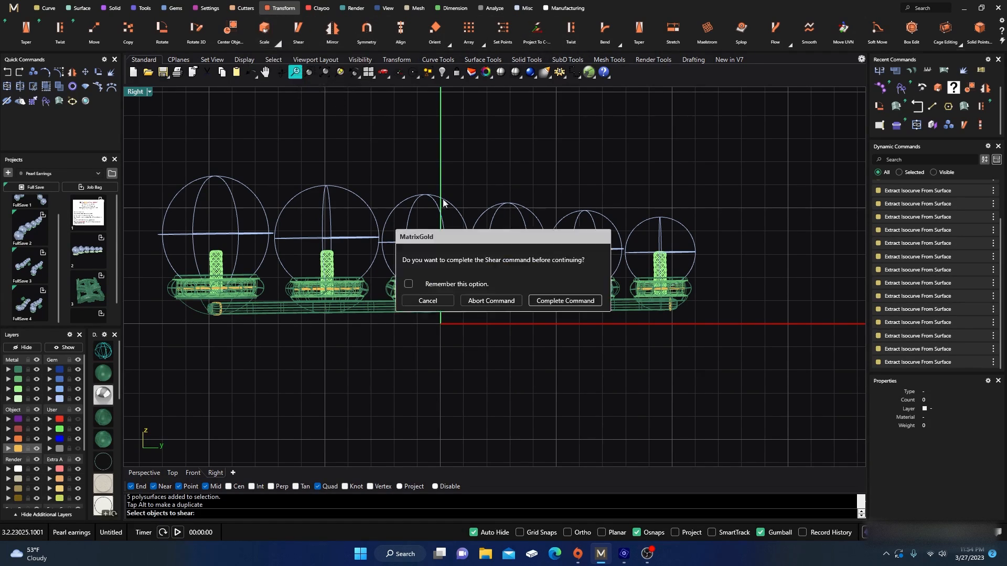
pyautogui.click(552, 301)
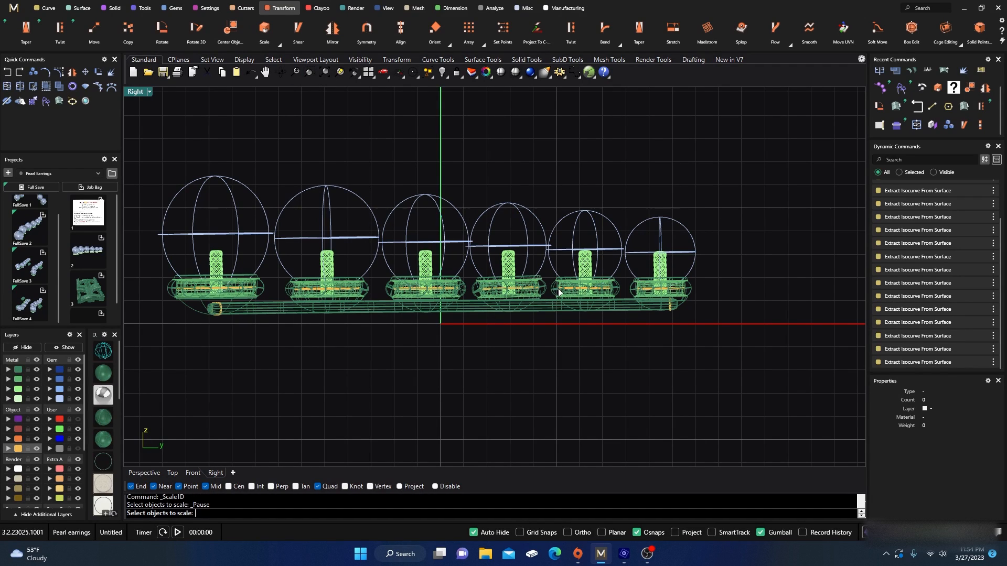
pyautogui.click(586, 262)
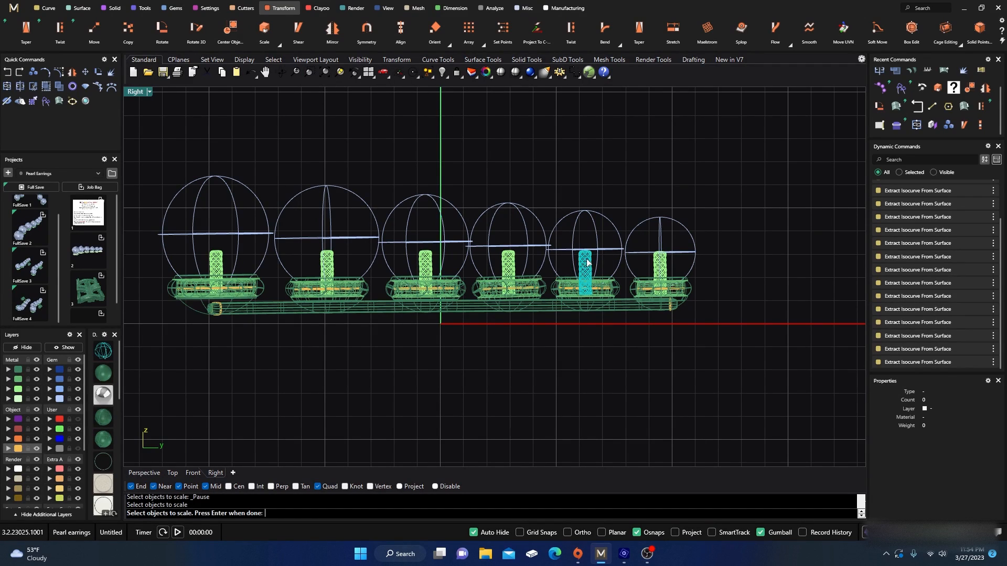
pyautogui.click(516, 262)
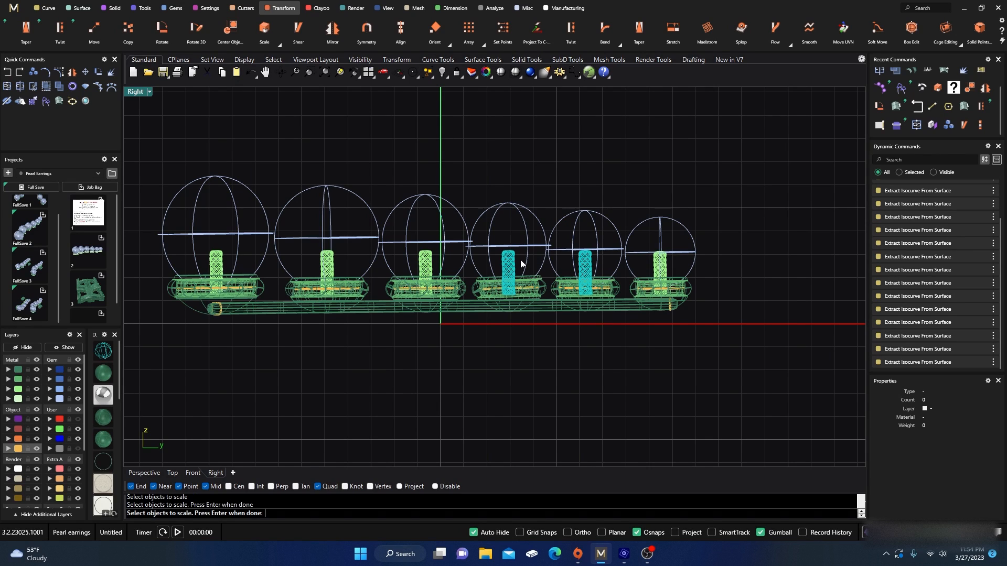
pyautogui.keyDown('ctrl'); pyautogui.click(586, 265); pyautogui.keyUp('ctrl')
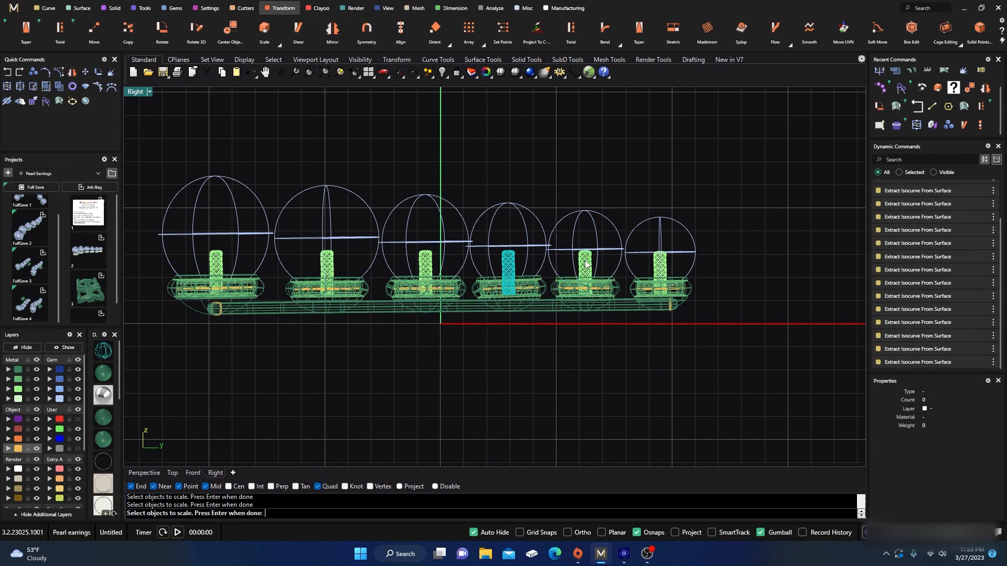
pyautogui.scroll(3, 508, 278)
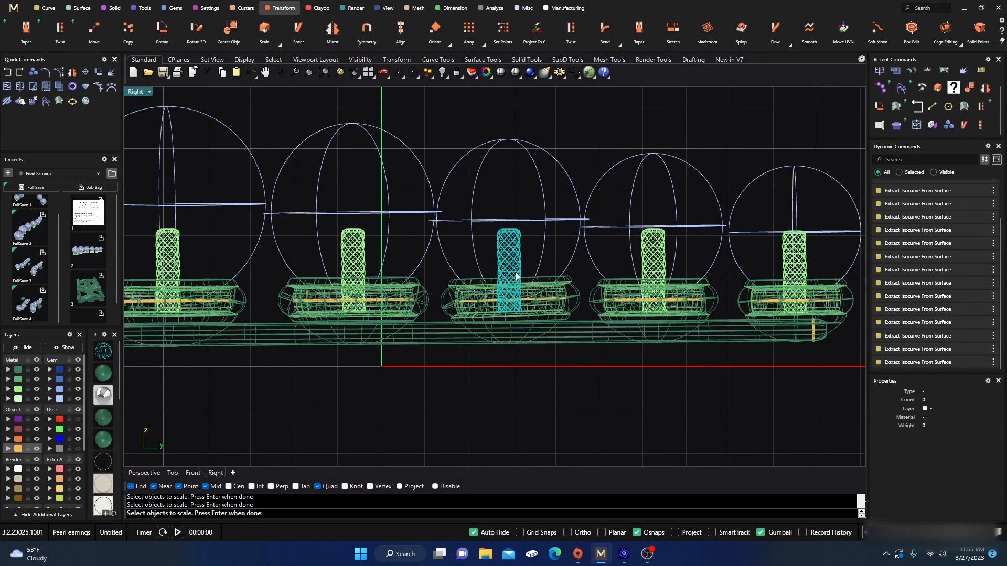
pyautogui.press('Return')
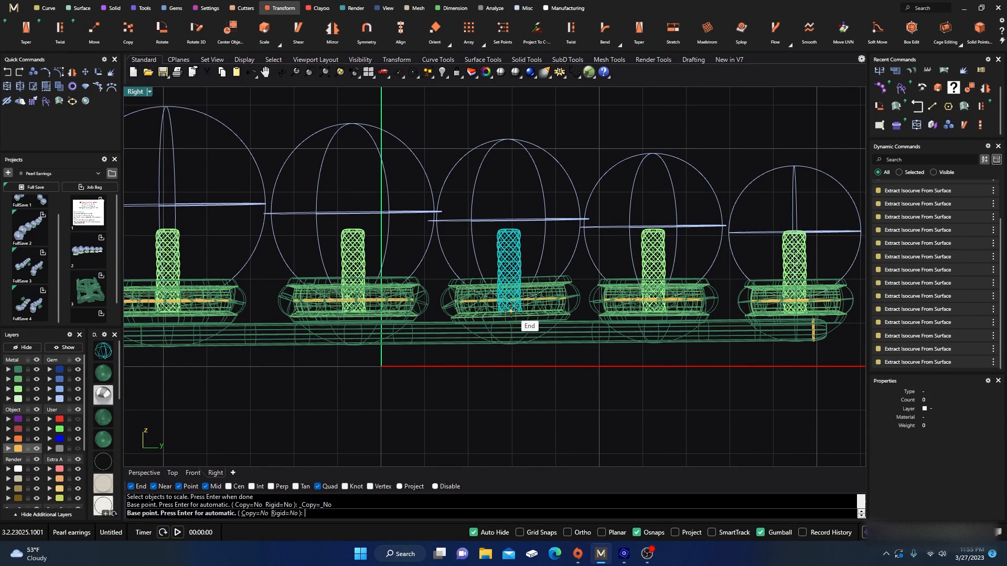
pyautogui.click(508, 290)
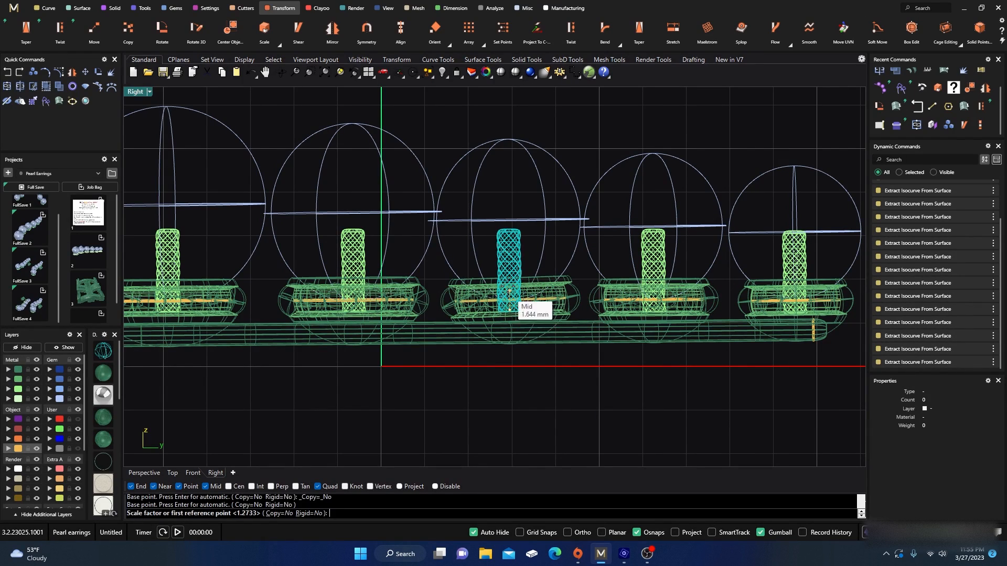
pyautogui.click(508, 203)
pyautogui.click(508, 188)
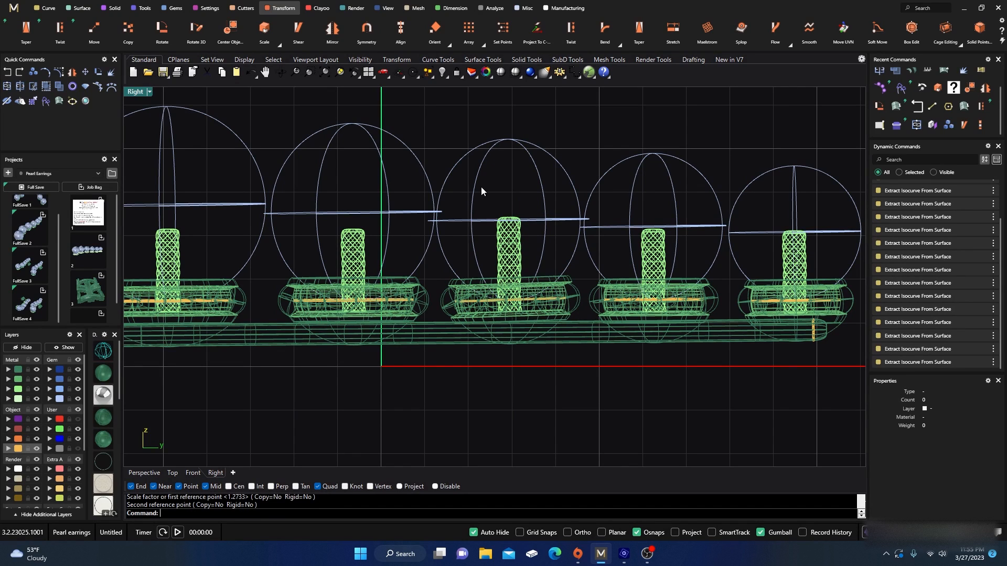
# Stretch the third-largest pearl's post vertically with Scale 1D from its base up to that pearl's equator
pyautogui.moveTo(432, 121); pyautogui.dragTo(568, 131, button='right')
pyautogui.click(462, 255)
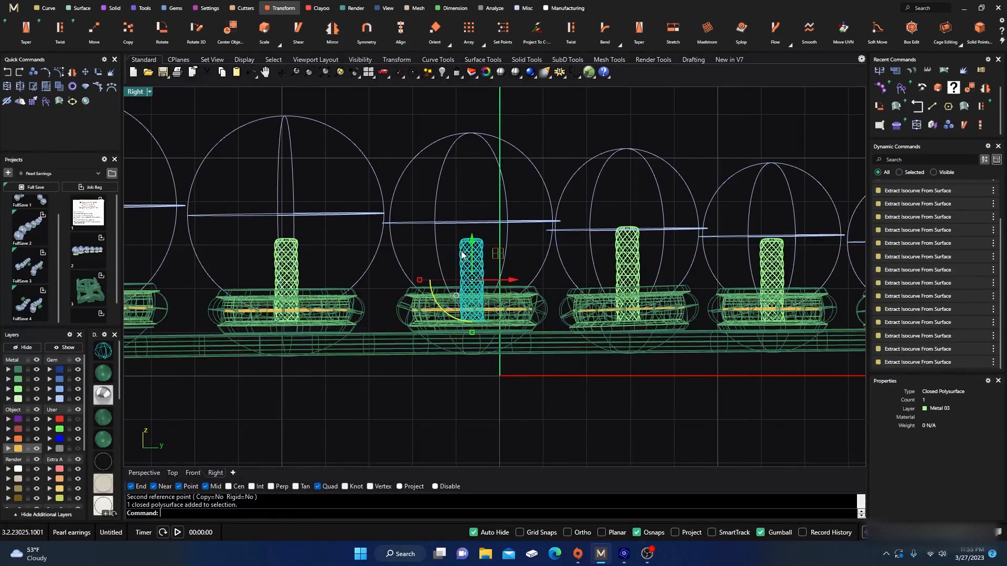
pyautogui.rightClick(461, 255)
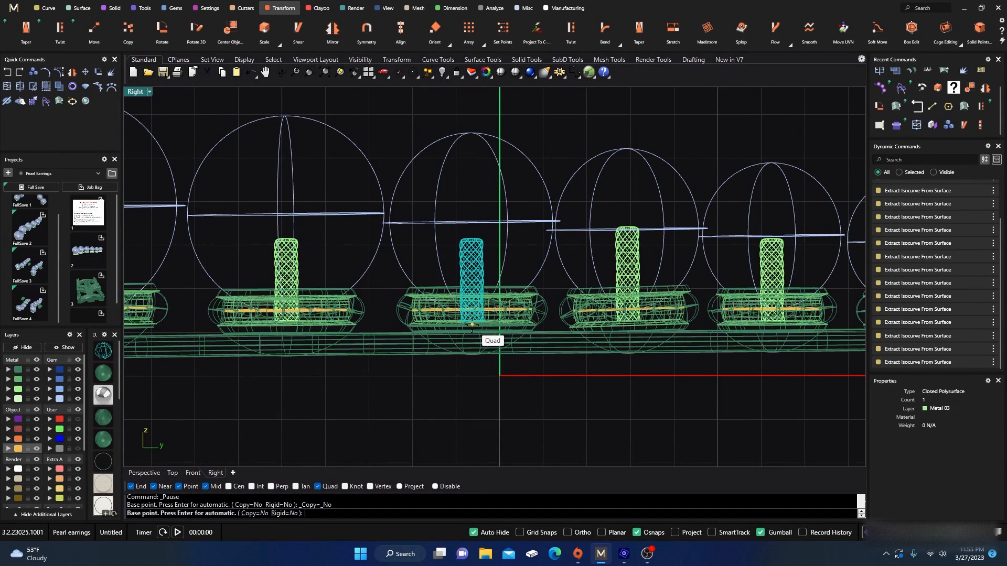
pyautogui.click(471, 321)
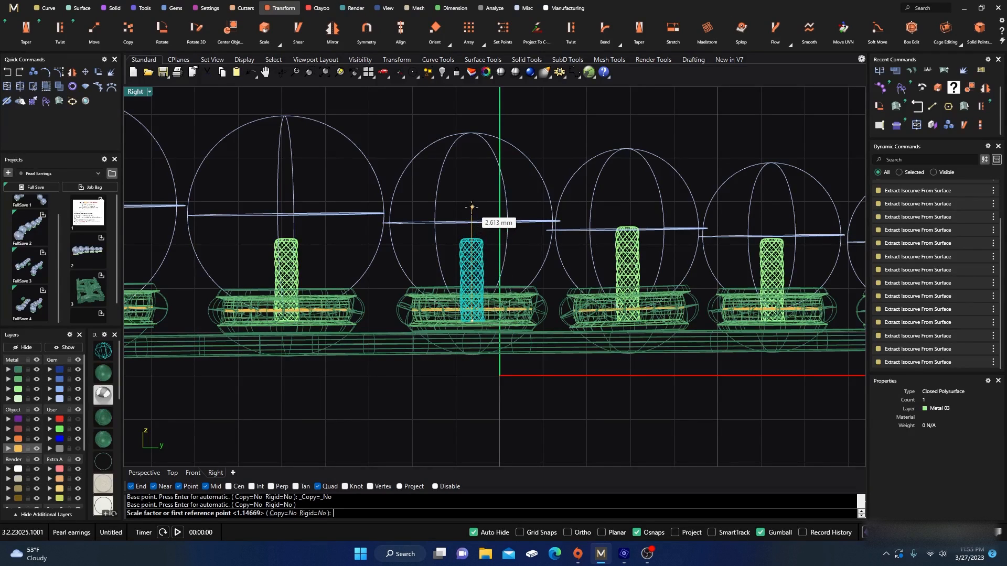
pyautogui.click(471, 216)
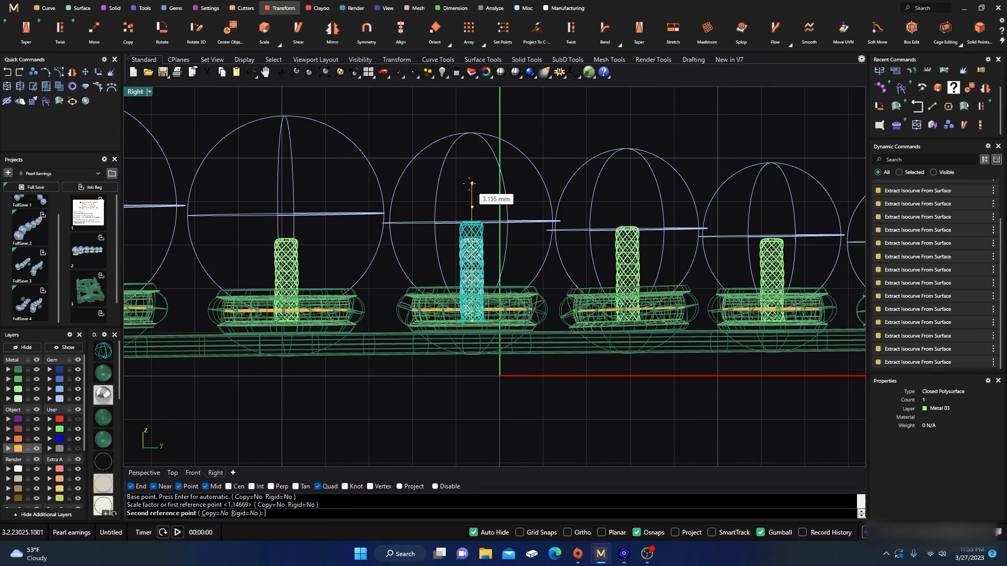
pyautogui.click(472, 196)
# Stretch the second-largest pearl's post vertically with Scale 1D from its base up to that pearl's equator
pyautogui.moveTo(379, 133); pyautogui.dragTo(503, 147, button='right')
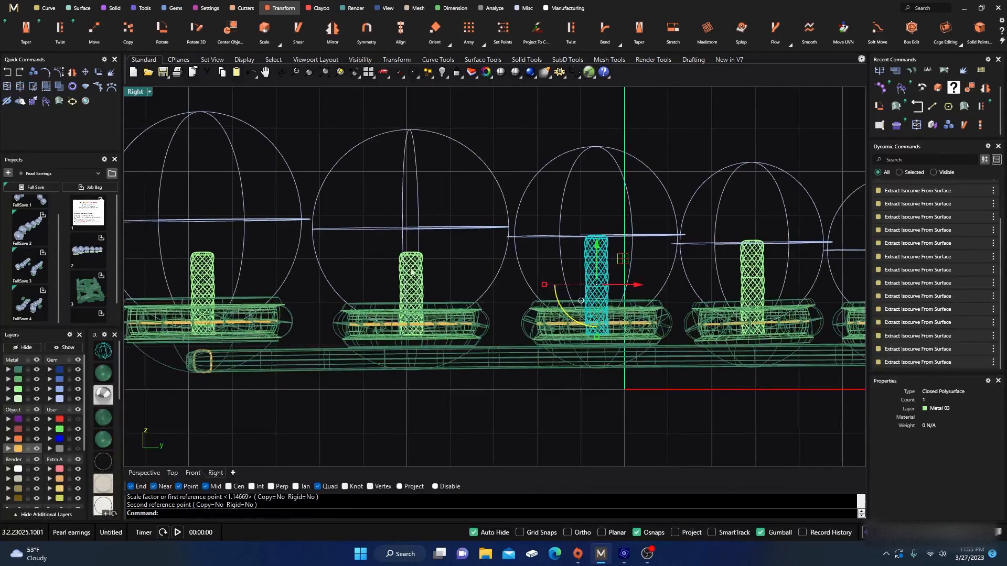
pyautogui.click(408, 271)
pyautogui.rightClick(412, 279)
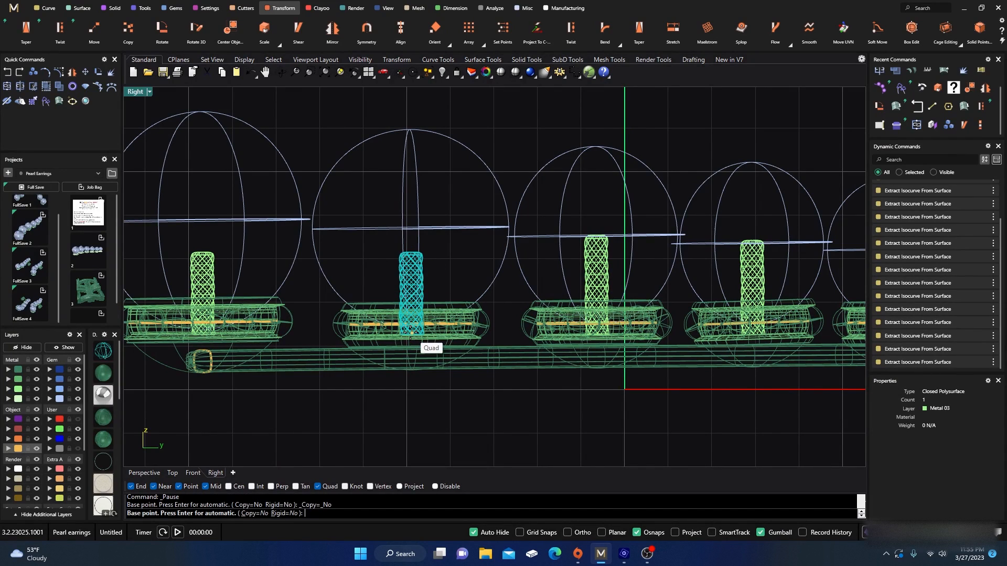
pyautogui.click(409, 334)
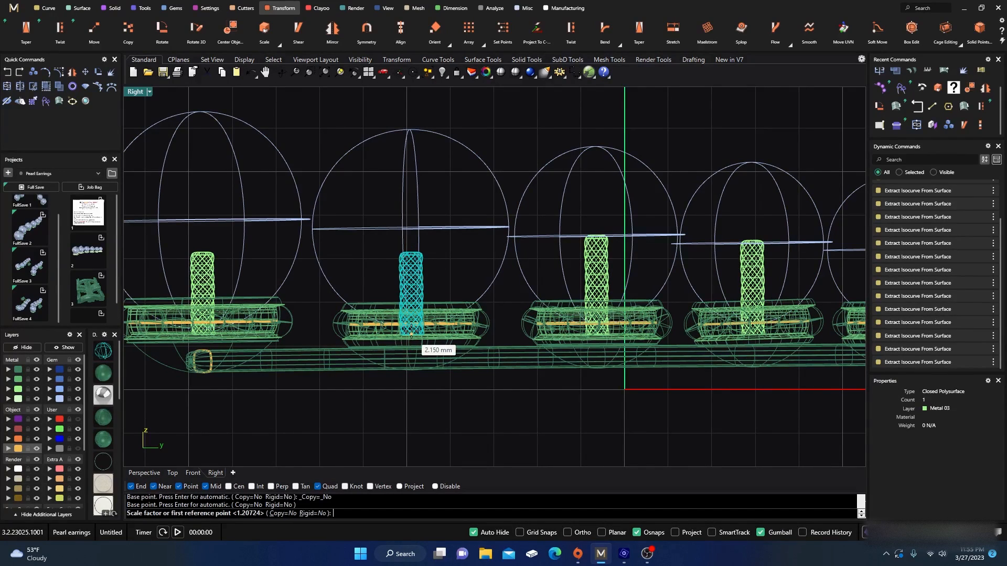
pyautogui.click(416, 253)
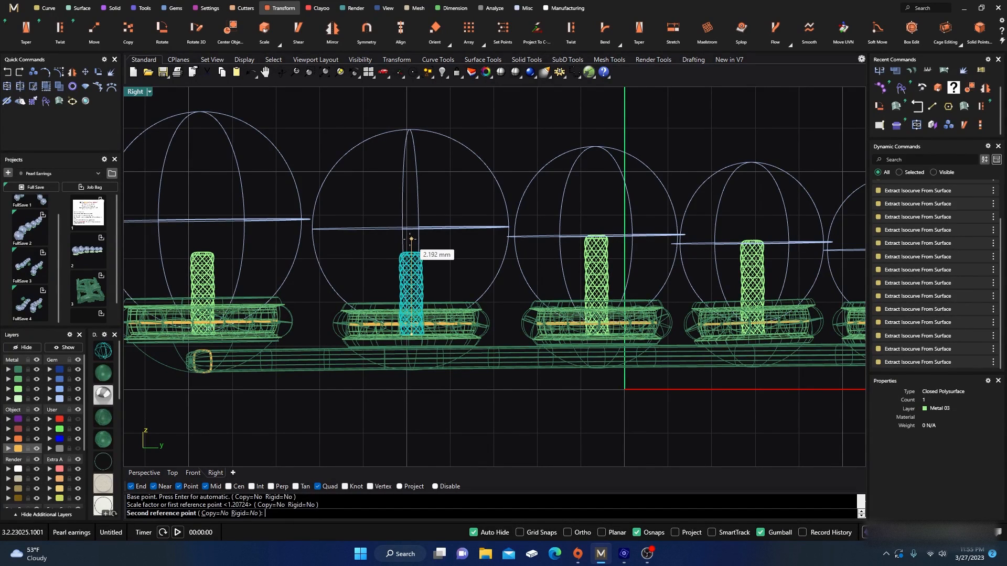
pyautogui.click(411, 209)
# Stretch the largest pearl's post vertically with Scale 1D from its base up to the equator and deselect it
pyautogui.moveTo(314, 136); pyautogui.dragTo(446, 141, button='right')
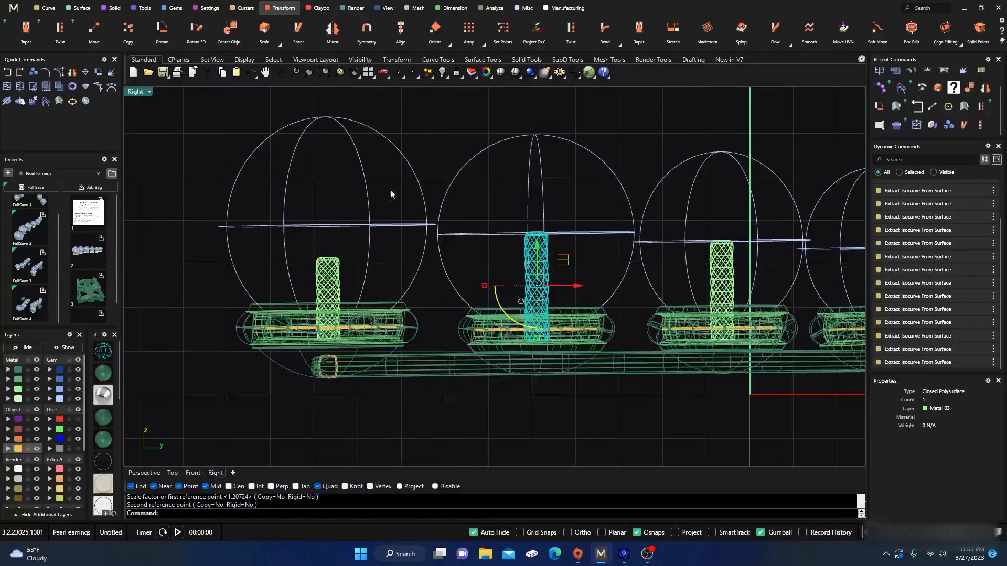
pyautogui.click(330, 274)
pyautogui.rightClick(338, 298)
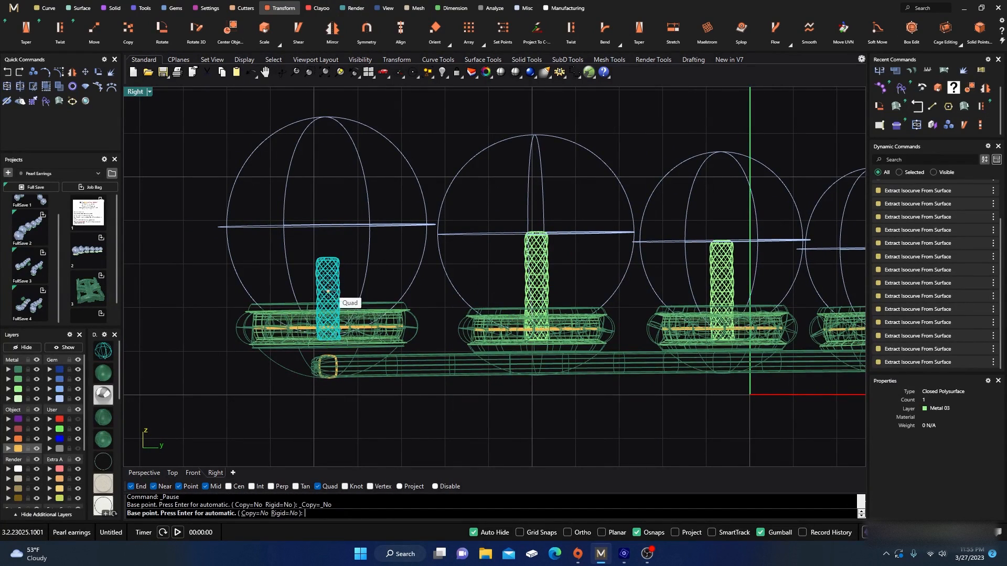
pyautogui.click(326, 340)
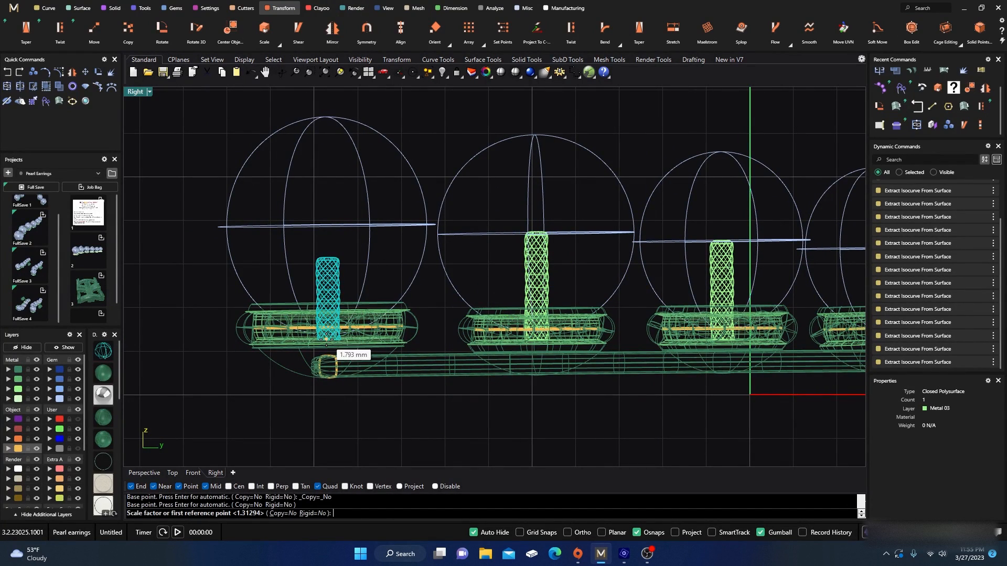
pyautogui.click(326, 199)
pyautogui.click(326, 151)
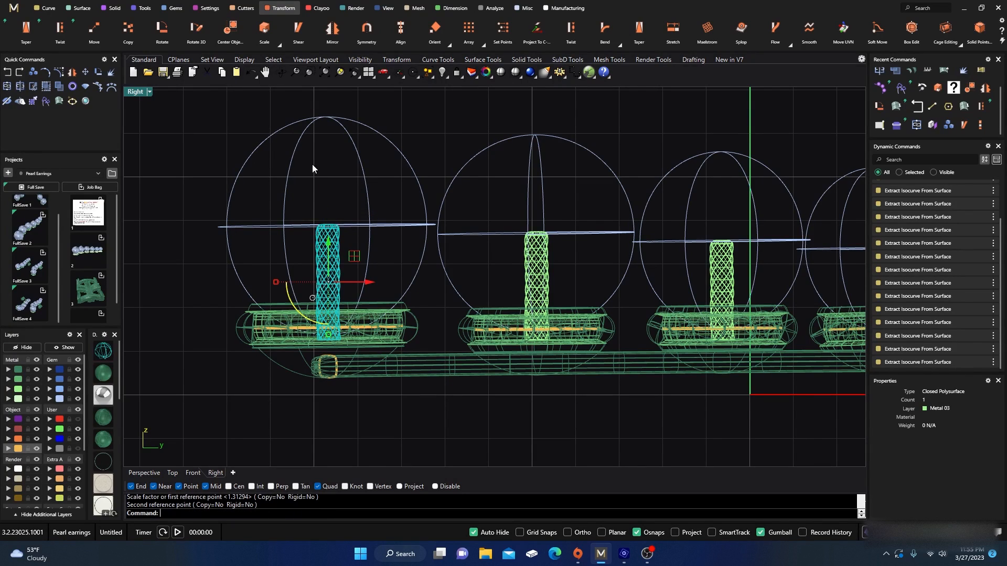
pyautogui.click(195, 128)
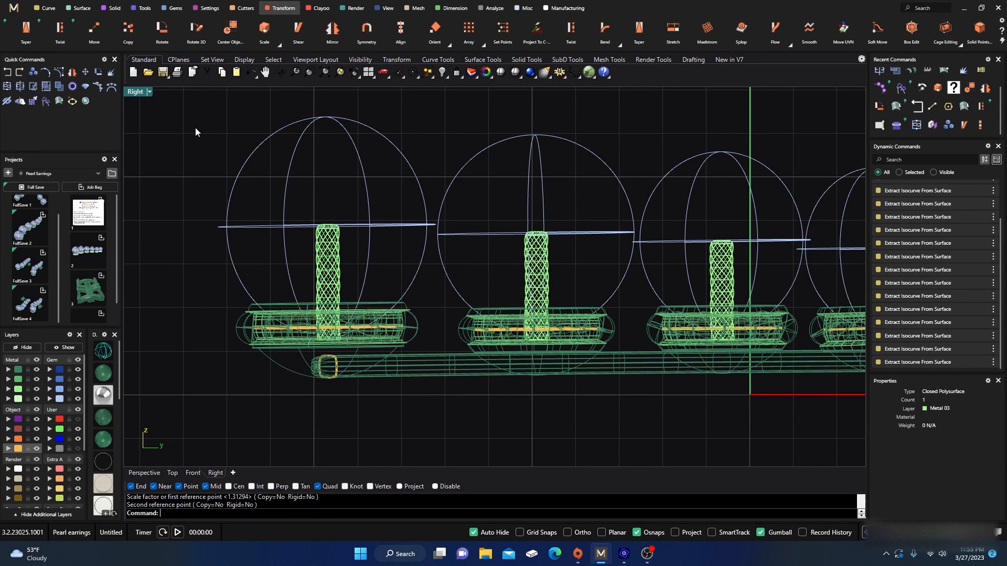
# Hide the Gem 04 pearls, maximize the Perspective view, and switch it to shaded display to show the lengthened posts
pyautogui.doubleClick(131, 93)
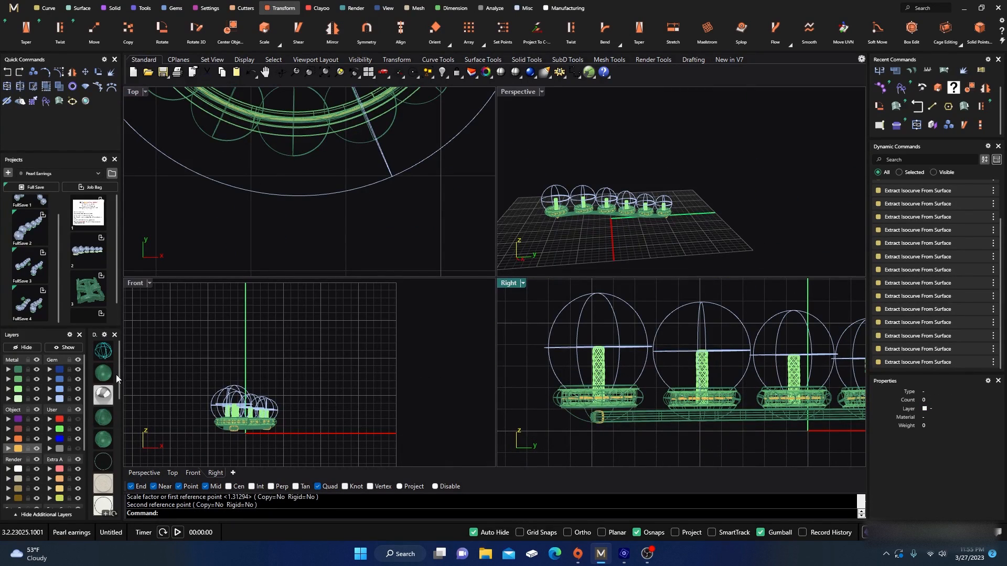
pyautogui.click(77, 400)
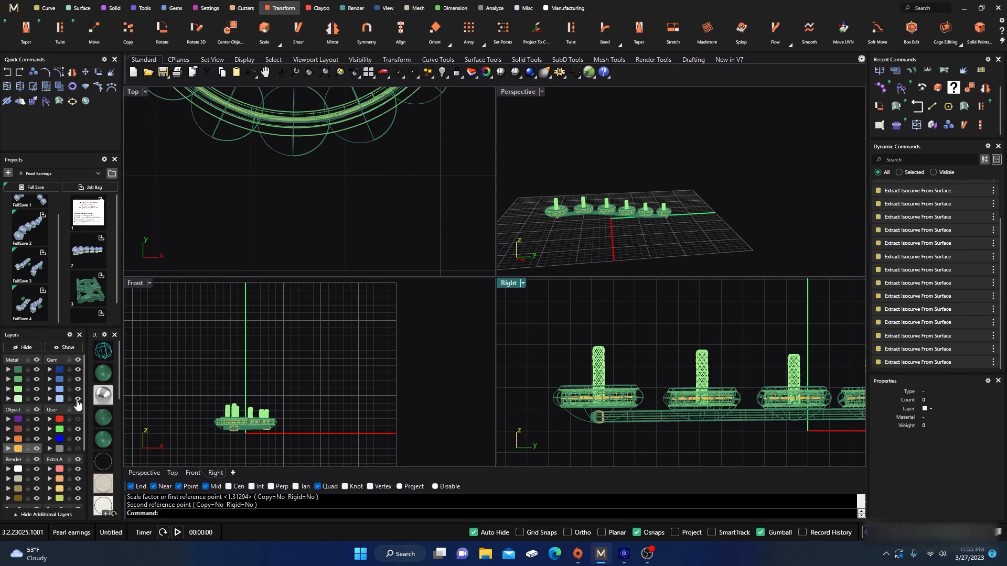
pyautogui.doubleClick(508, 92)
pyautogui.moveTo(446, 210); pyautogui.dragTo(477, 270, button='right')
pyautogui.scroll(6, 378, 341)
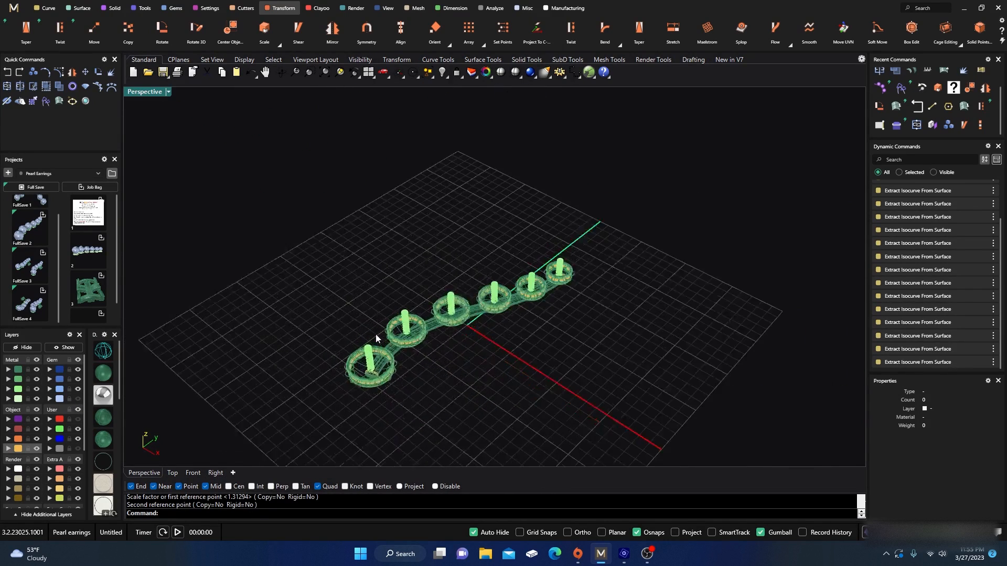
pyautogui.scroll(1, 390, 386)
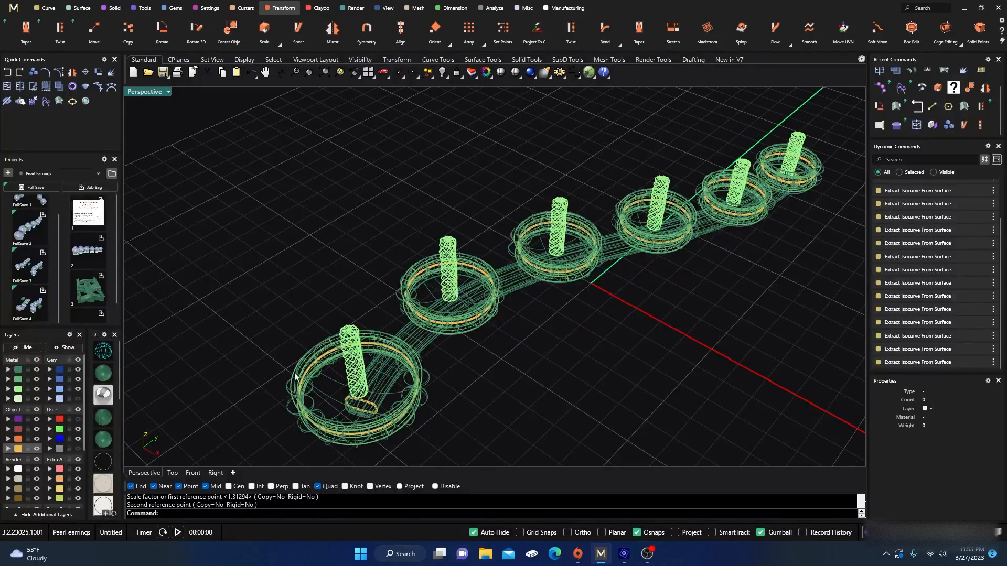
pyautogui.click(103, 373)
# Inspect the lengthened twisted posts and sphere-decorated cups from several angles, and show the Gem 04 pearls again
pyautogui.scroll(-3, 381, 313)
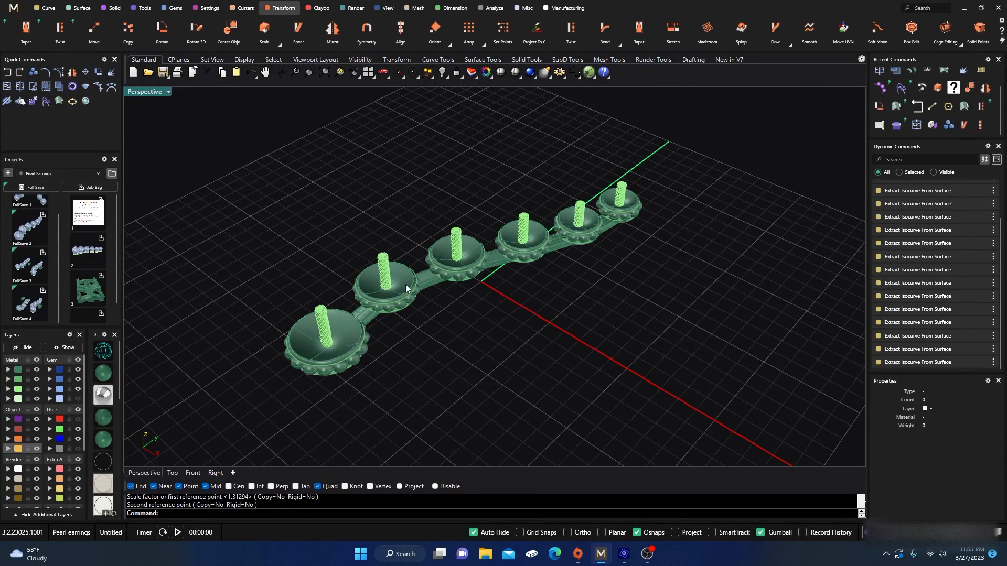
pyautogui.scroll(2, 401, 293)
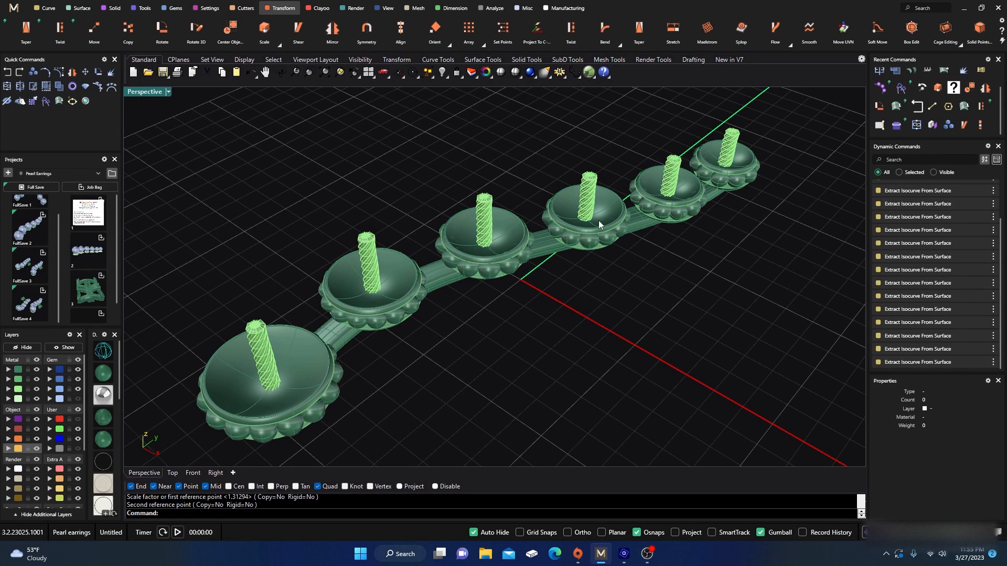
pyautogui.moveTo(397, 387); pyautogui.dragTo(408, 346, button='right')
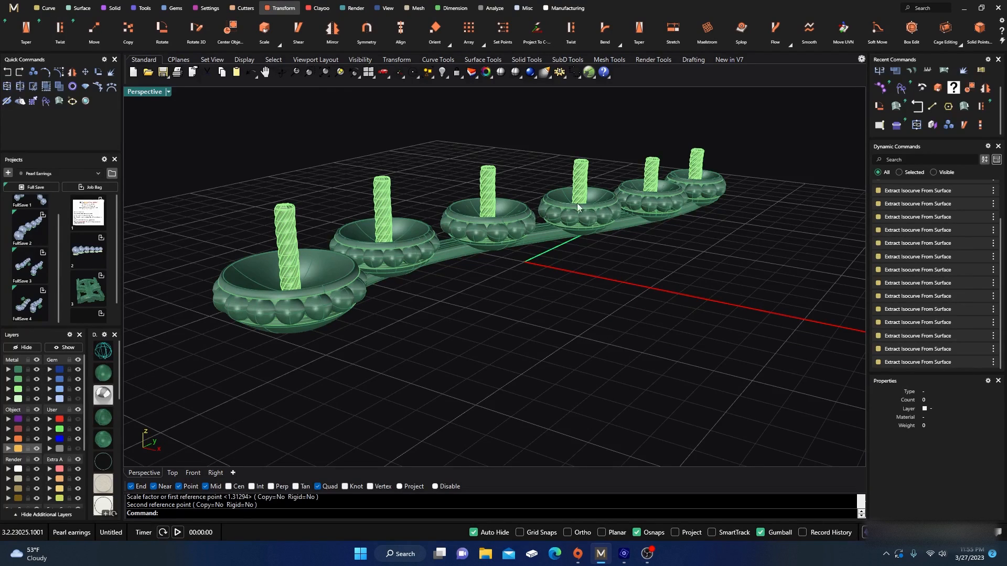
pyautogui.moveTo(327, 305); pyautogui.dragTo(330, 348, button='right')
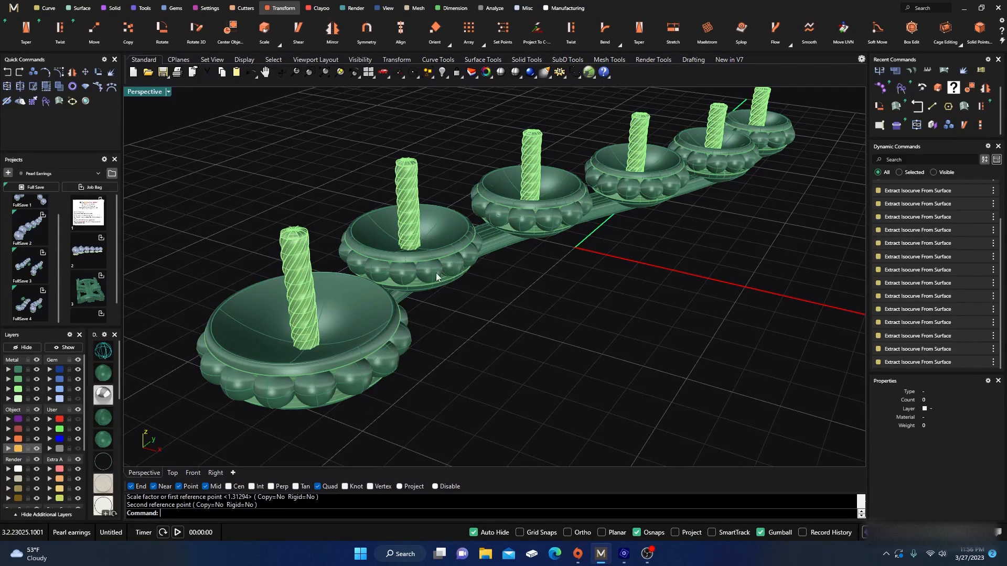
pyautogui.scroll(-6, 374, 253)
pyautogui.moveTo(349, 269); pyautogui.dragTo(365, 277, button='right')
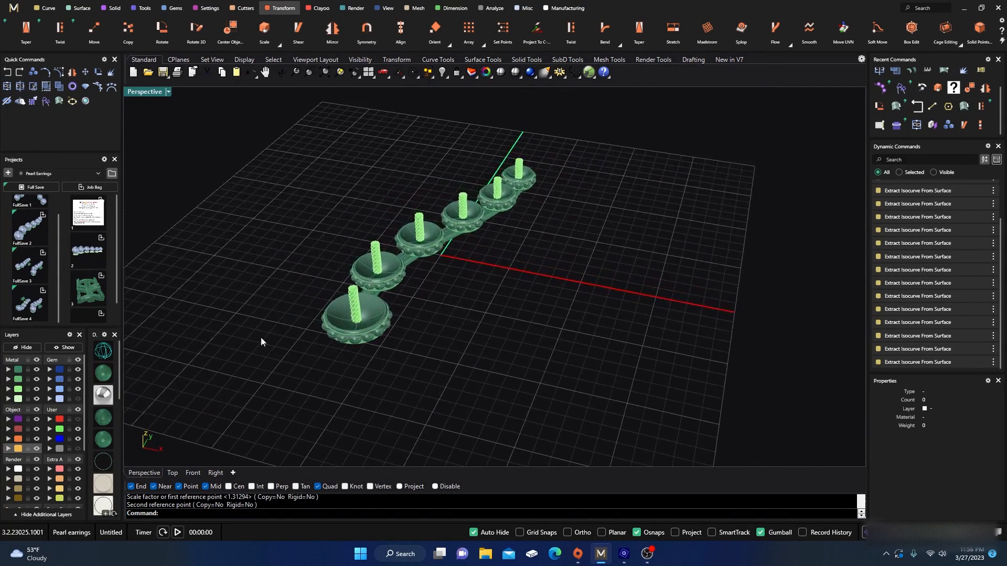
pyautogui.click(77, 400)
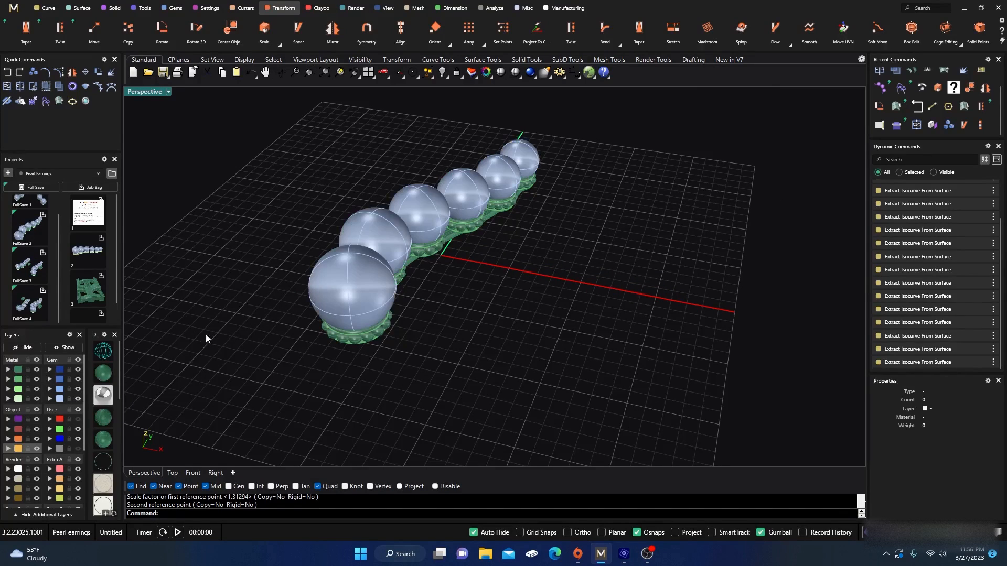
# Import finding 03, the post with butterfly back, from the Findings collection in the content library
pyautogui.moveTo(207, 337); pyautogui.dragTo(259, 331, button='right')
pyautogui.scroll(-5, 438, 400)
pyautogui.moveTo(453, 363); pyautogui.dragTo(467, 298, button='right')
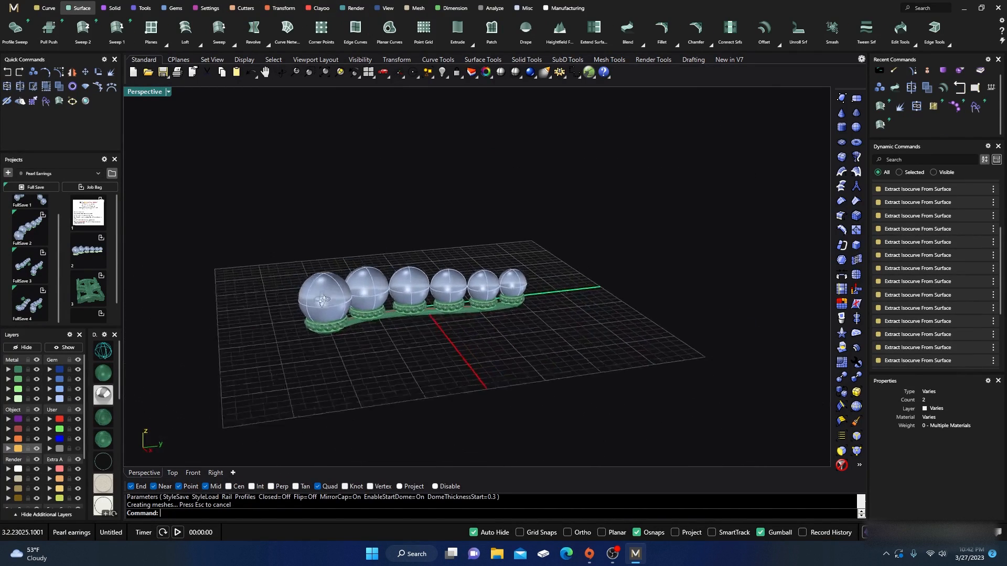
pyautogui.moveTo(322, 299); pyautogui.dragTo(300, 299, button='right')
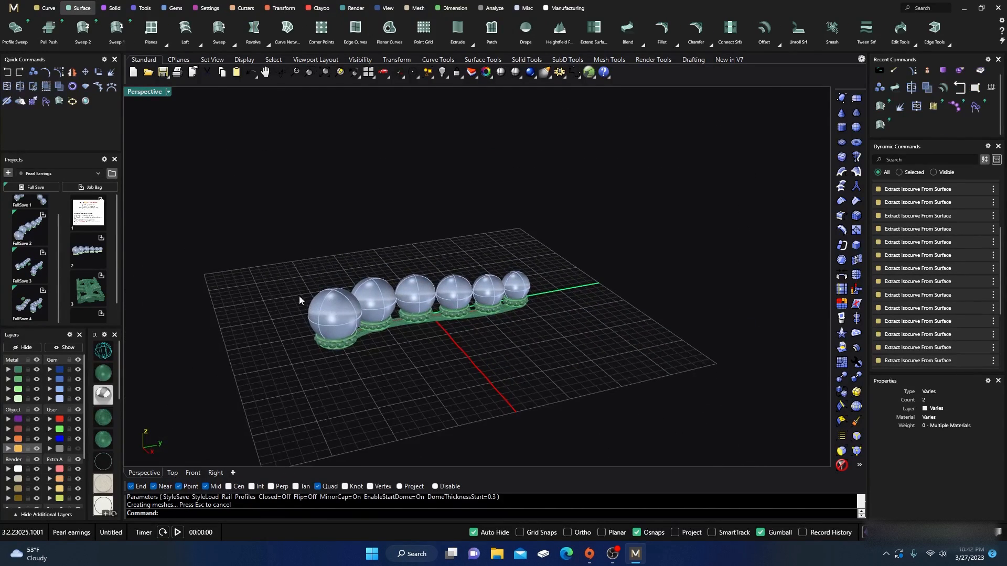
pyautogui.click(112, 175)
pyautogui.click(131, 189)
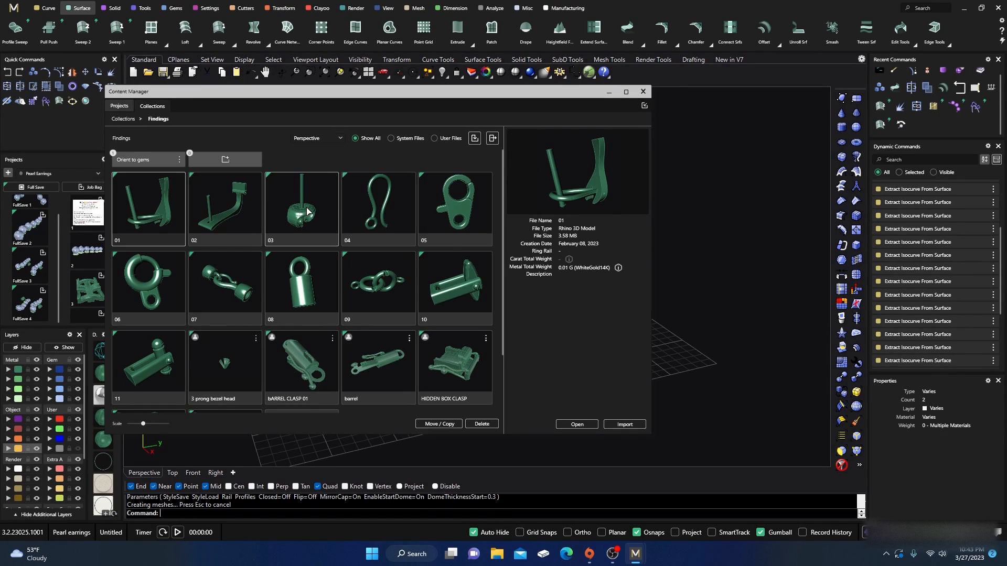
pyautogui.click(308, 211)
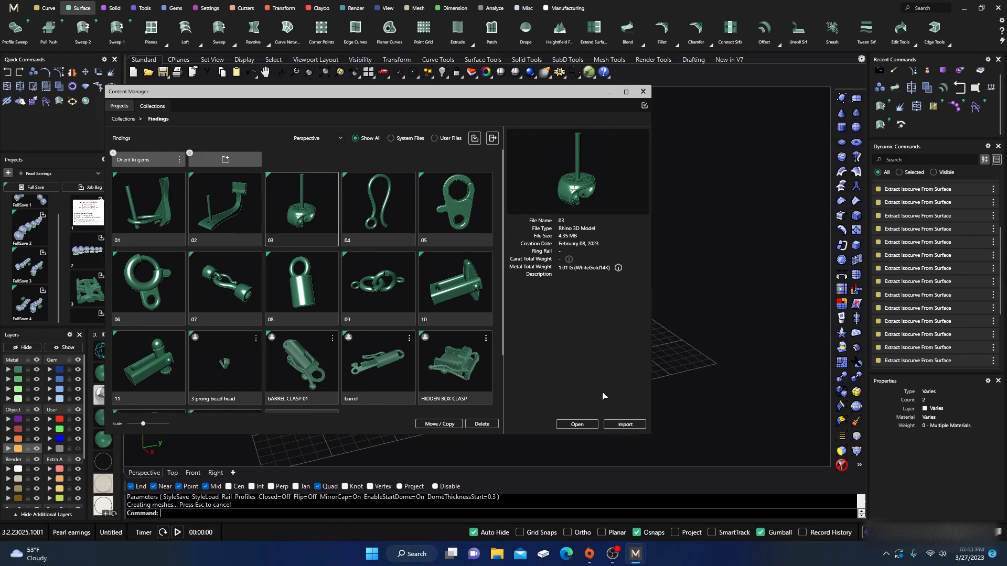
pyautogui.click(626, 424)
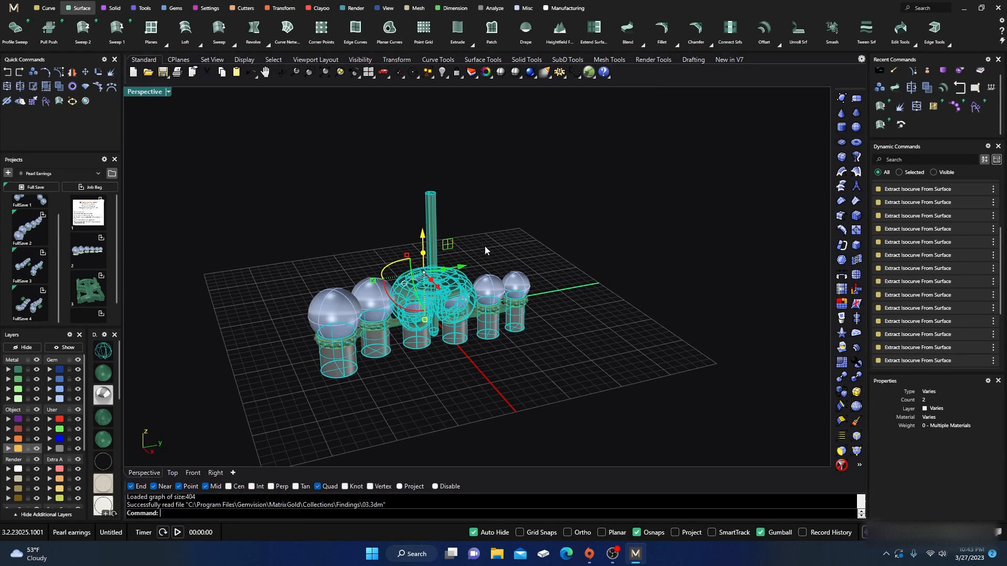
# Return to the four-view layout and move the imported finding straight down below the pearl cups
pyautogui.doubleClick(147, 91)
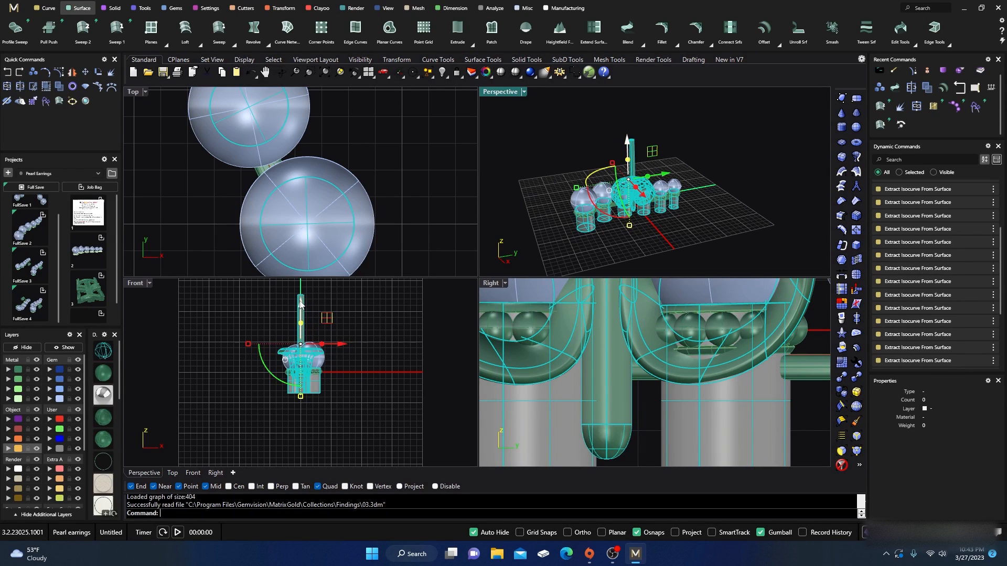
pyautogui.moveTo(301, 303); pyautogui.dragTo(302, 373)
pyautogui.scroll(-5, 226, 195)
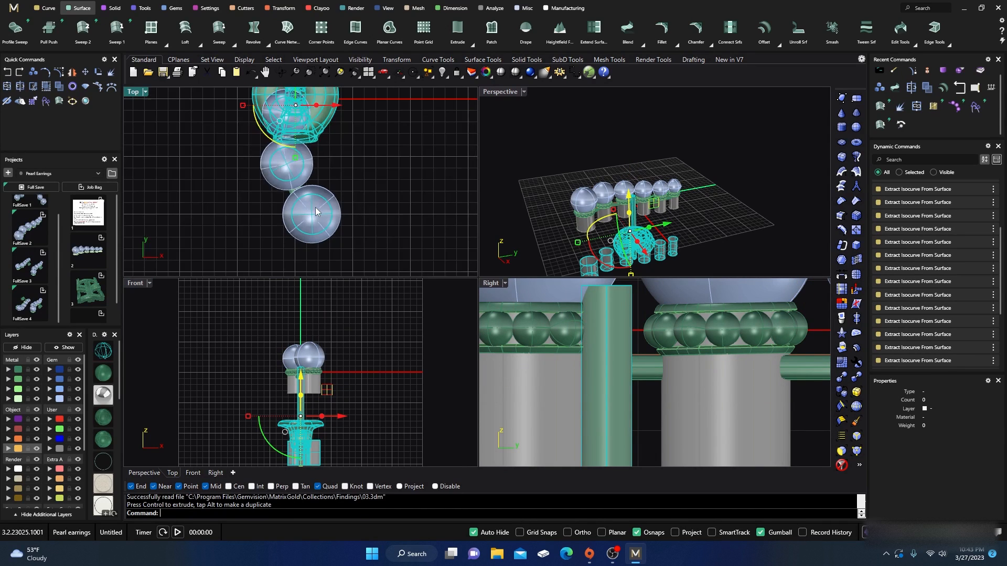
# Hide the cylinders' layer, shrink the finding with Scale 3D from base point 0,0,0, and deselect it
pyautogui.click(282, 8)
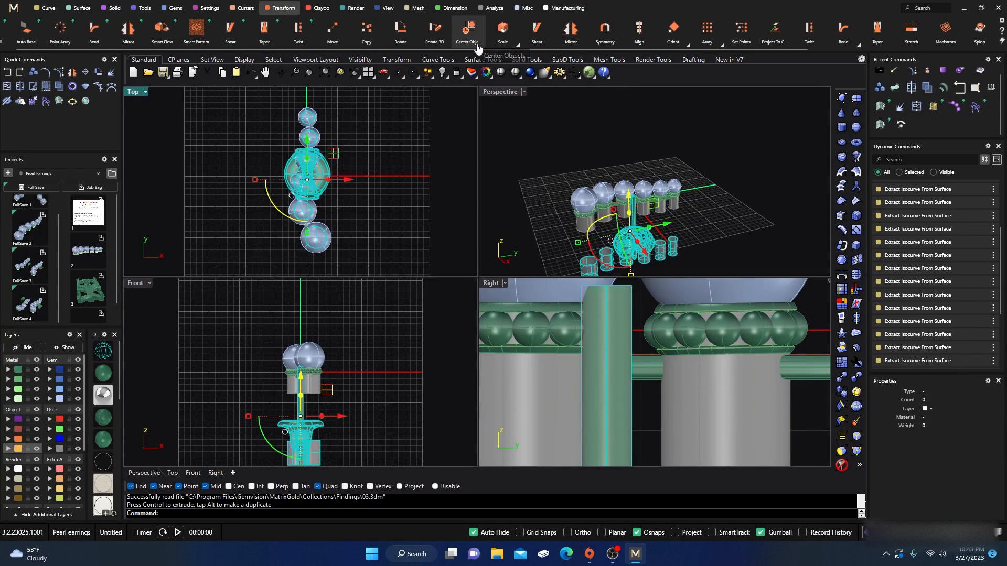
pyautogui.click(517, 46)
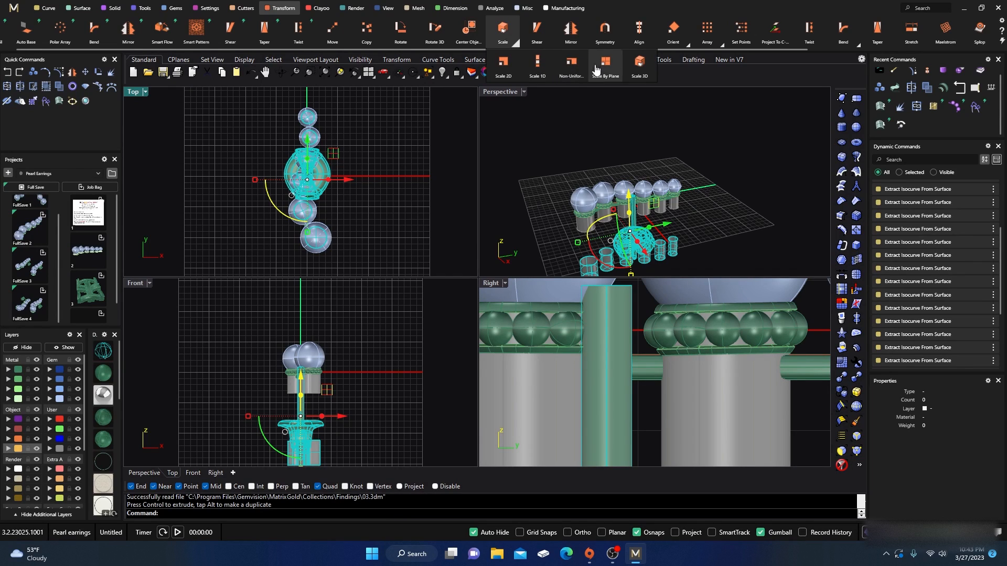
pyautogui.click(637, 68)
pyautogui.scroll(-5, 577, 335)
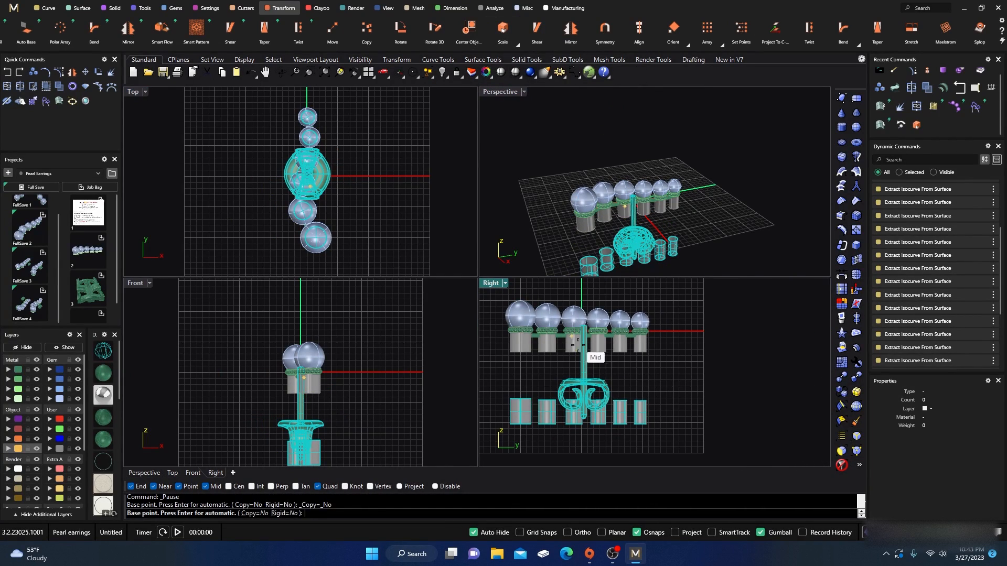
pyautogui.click(78, 449)
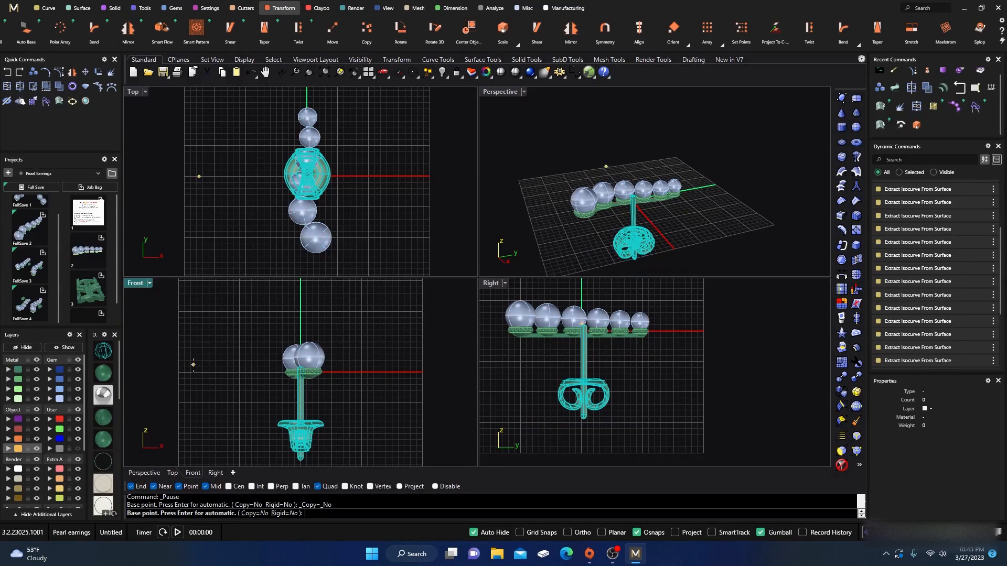
pyautogui.click(312, 183)
pyautogui.click(411, 118)
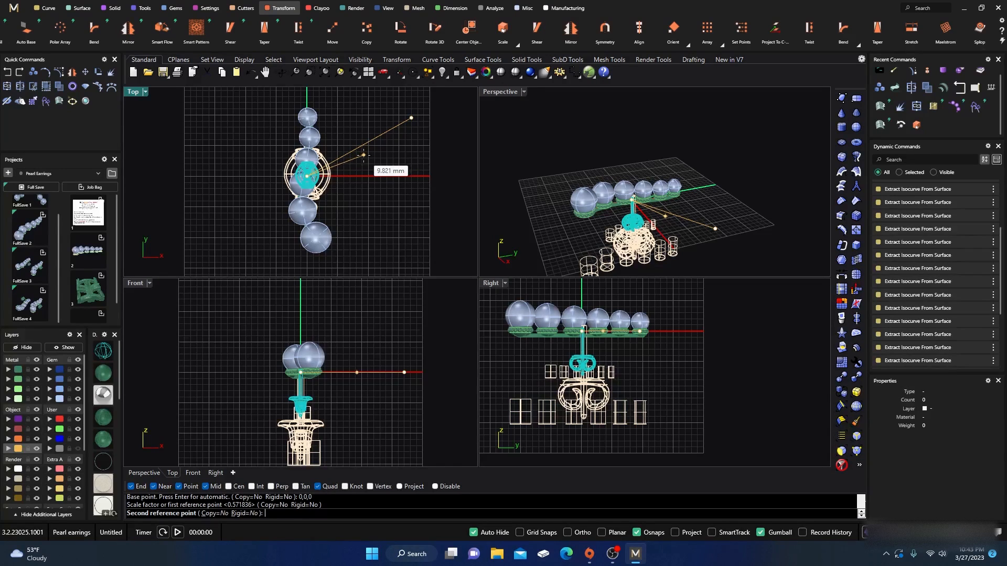
pyautogui.click(363, 155)
pyautogui.click(209, 336)
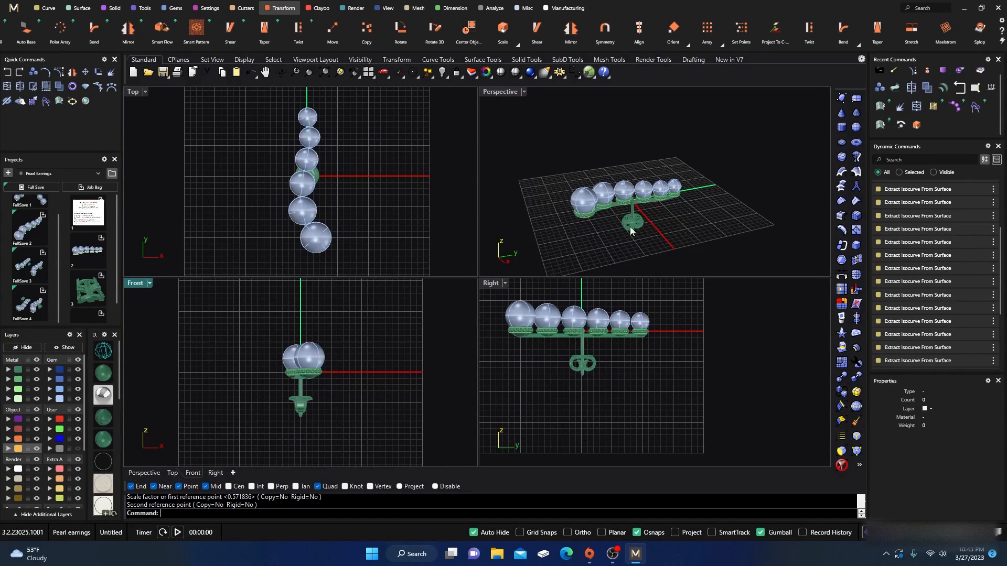
# Select the post and butterfly back and move them along the bar until they sit under the smallest pearl's cup
pyautogui.click(586, 383)
pyautogui.click(580, 350)
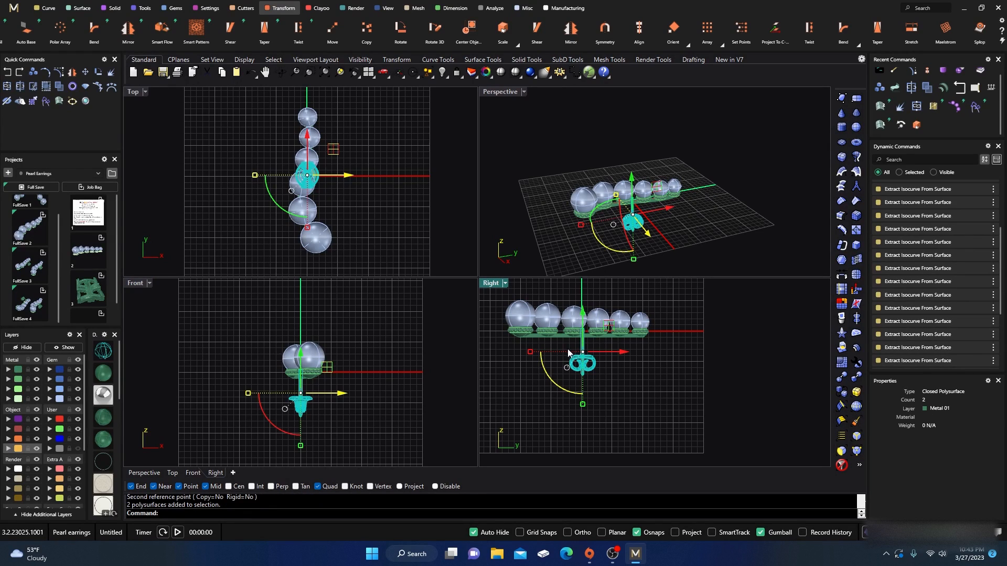
pyautogui.moveTo(615, 354); pyautogui.dragTo(683, 355)
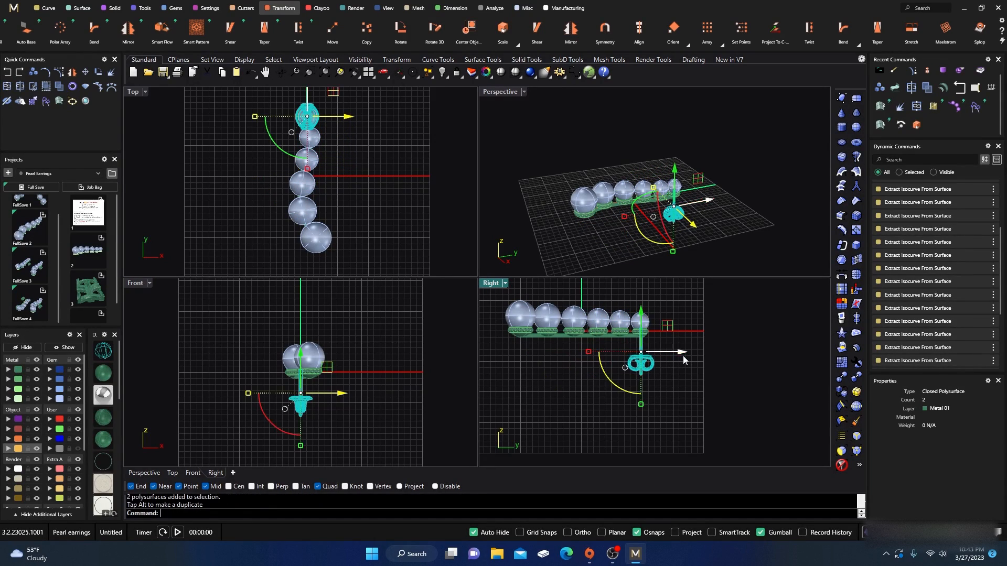
pyautogui.scroll(2, 650, 337)
pyautogui.scroll(3, 635, 335)
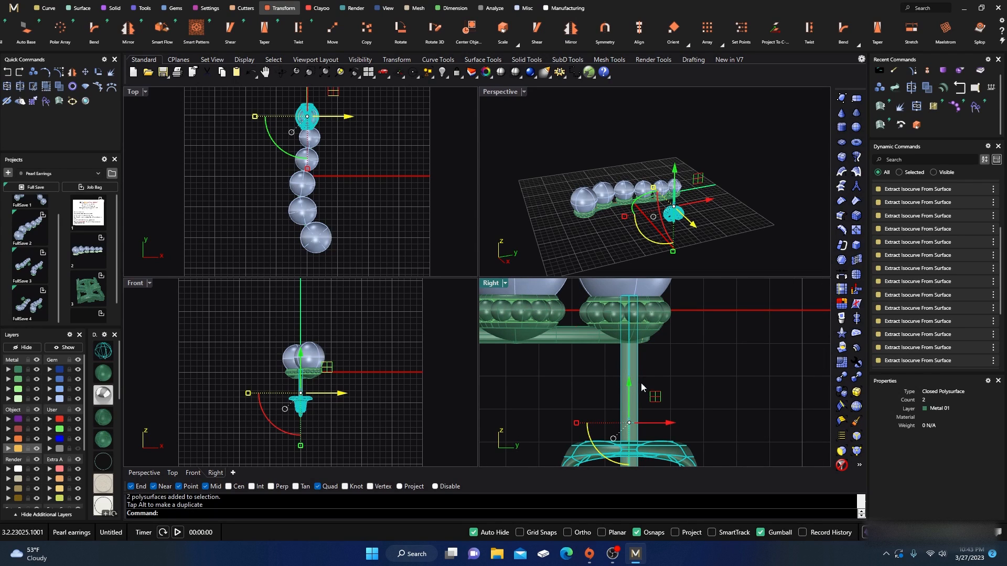
# Adjust the finding's sideways alignment beneath the smallest cup, lower it so the post starts inside the cup, and deselect it
pyautogui.moveTo(654, 248)
pyautogui.mouseDown(button='right')
pyautogui.moveTo(514, 193)
pyautogui.moveTo(648, 242)
pyautogui.mouseUp(button='right')
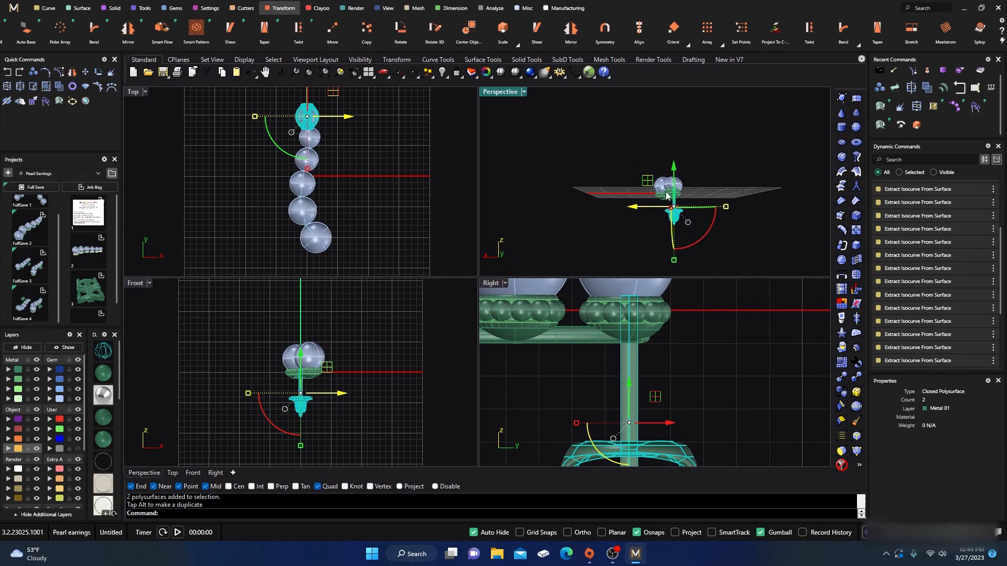
pyautogui.scroll(5, 666, 195)
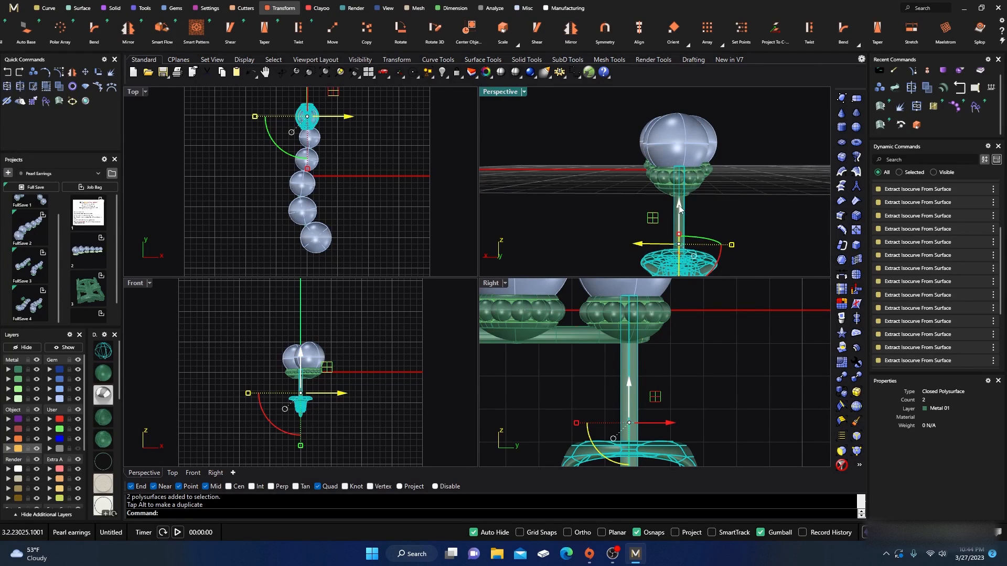
pyautogui.scroll(3, 679, 210)
pyautogui.scroll(-3, 672, 202)
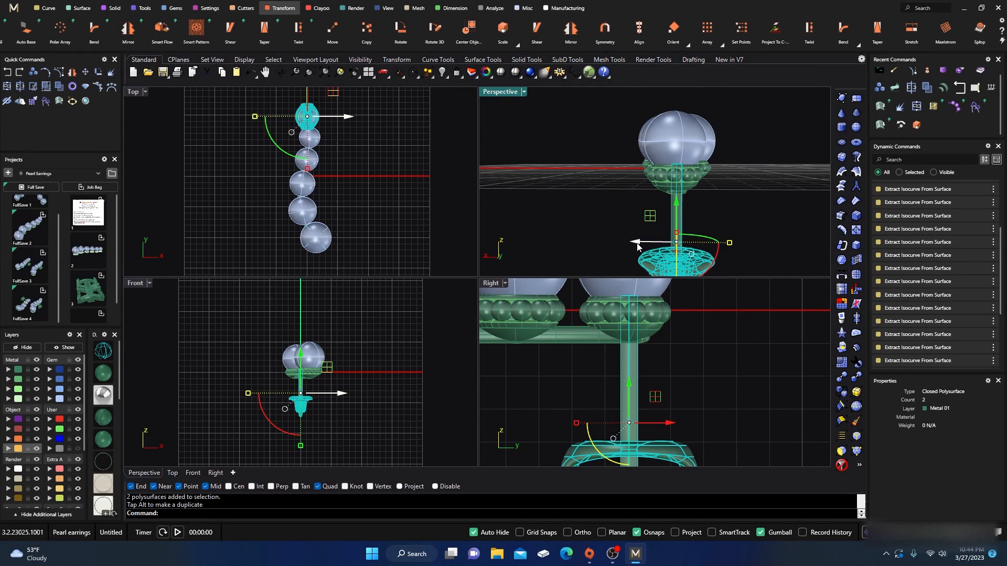
pyautogui.moveTo(638, 247); pyautogui.dragTo(638, 249)
pyautogui.scroll(-2, 626, 336)
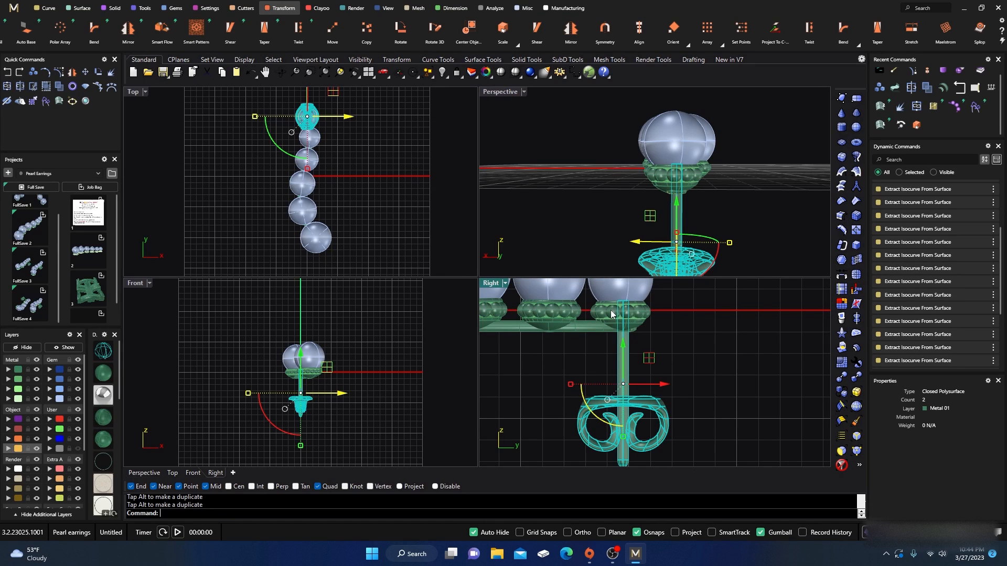
pyautogui.moveTo(623, 344); pyautogui.dragTo(623, 361)
pyautogui.click(603, 203)
# Shift the post and butterfly back slightly toward the outer end of the bar and deselect them
pyautogui.moveTo(610, 207); pyautogui.dragTo(713, 254, button='right')
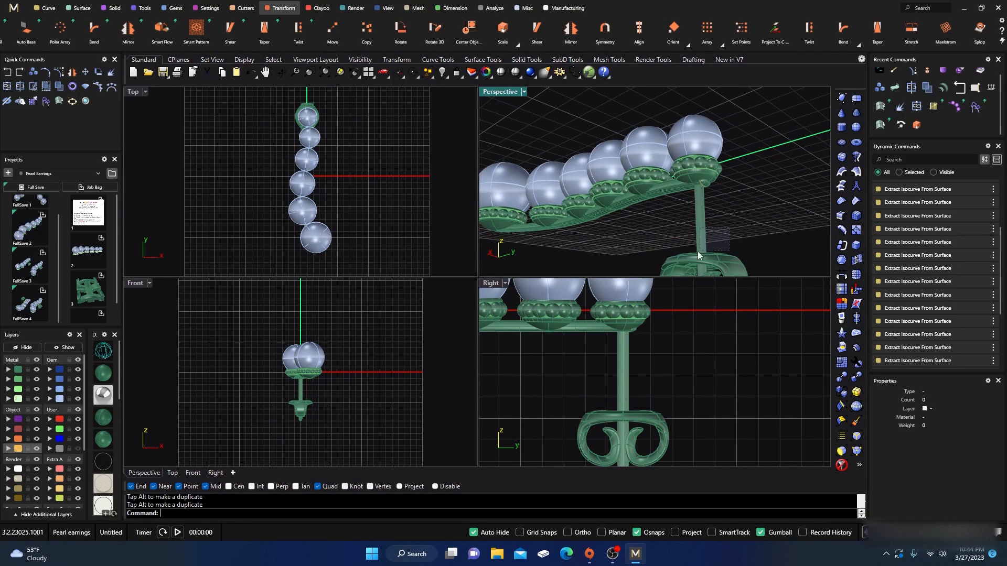
pyautogui.moveTo(697, 250); pyautogui.dragTo(738, 240)
pyautogui.click(751, 189)
# Select the complete earring and mirror a copy across a plane parallel to the Y axis on its negative X side
pyautogui.moveTo(752, 187); pyautogui.dragTo(630, 197, button='right')
pyautogui.moveTo(555, 114); pyautogui.dragTo(691, 252)
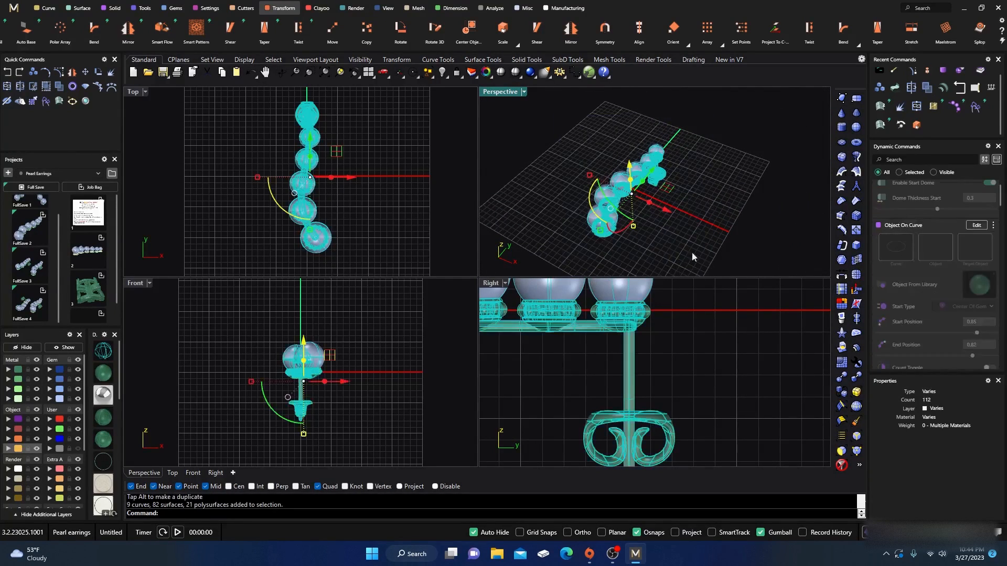
pyautogui.click(72, 74)
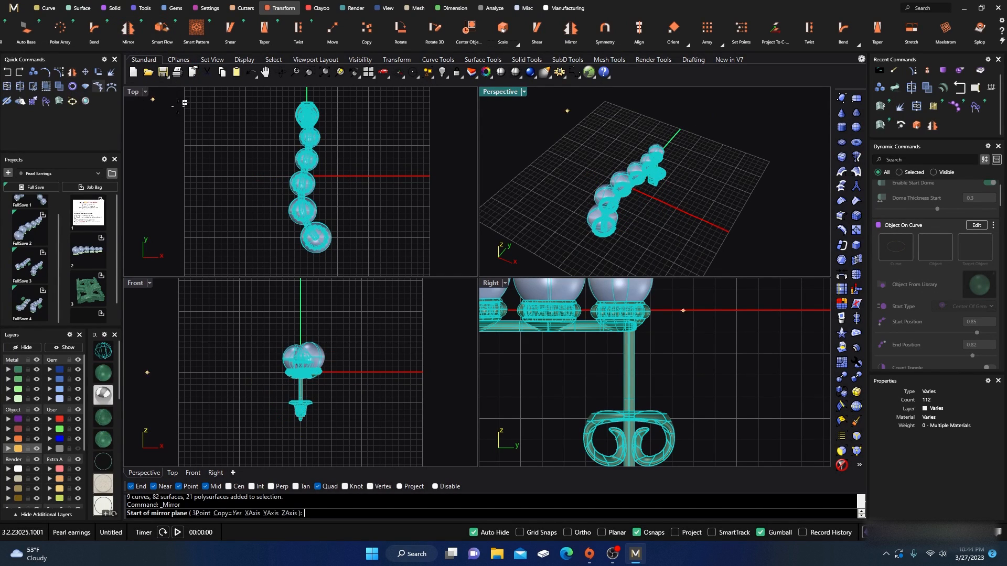
pyautogui.click(255, 123)
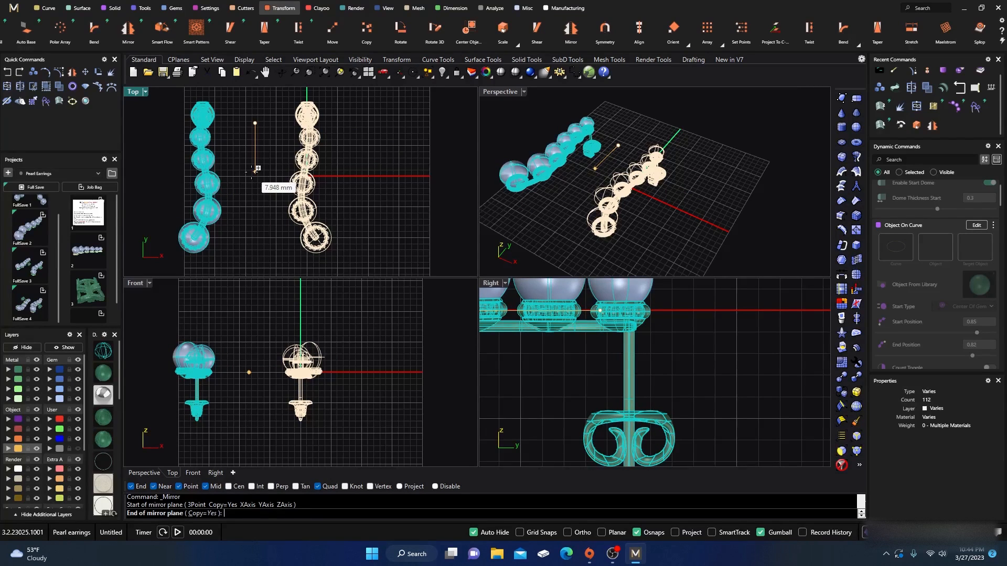
pyautogui.click(255, 169)
pyautogui.click(429, 129)
# Maximize the Perspective view, switch it to rendered display, and review both earrings from above and at an angle
pyautogui.doubleClick(505, 96)
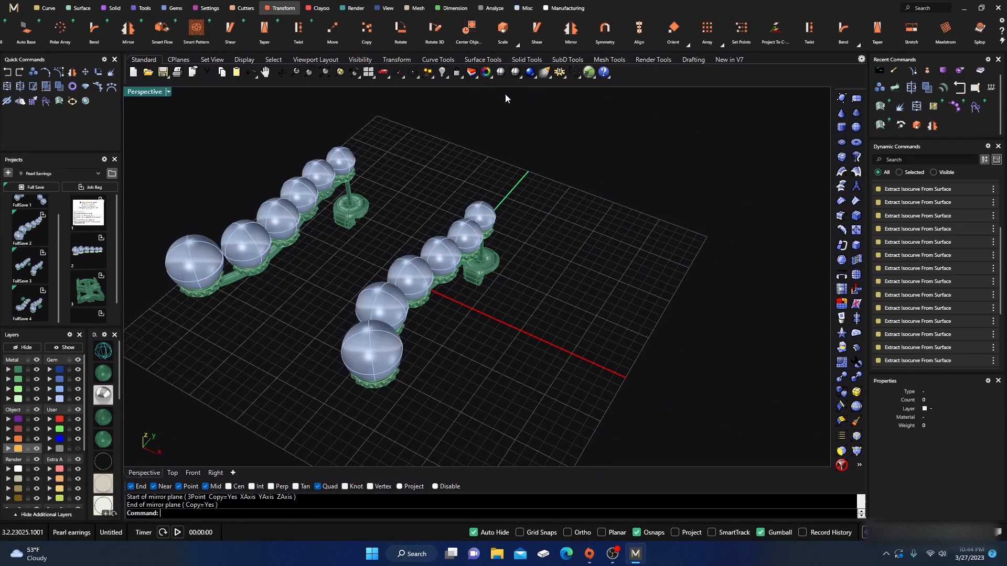
pyautogui.moveTo(530, 169); pyautogui.dragTo(587, 239, button='right')
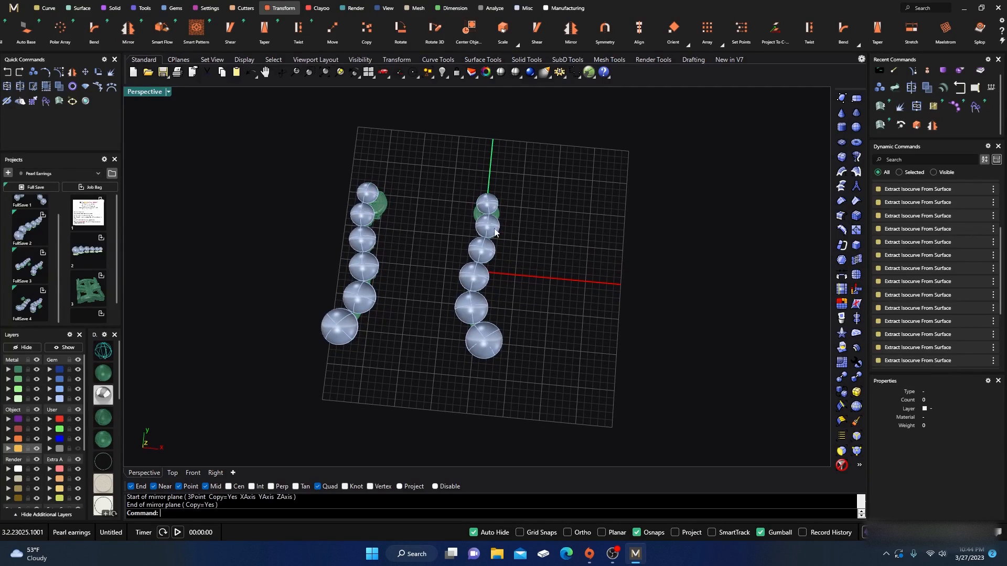
pyautogui.click(104, 397)
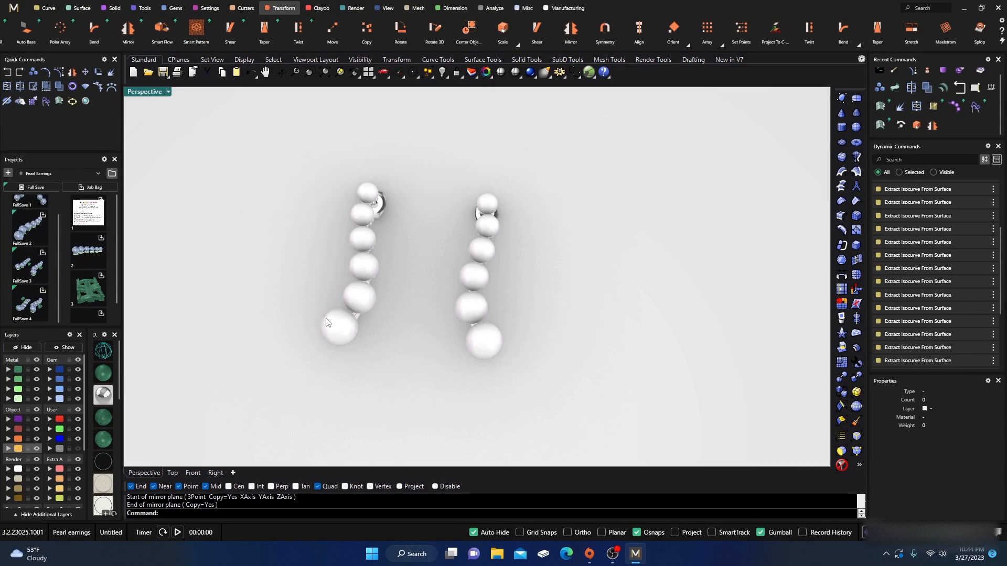
pyautogui.scroll(4, 395, 322)
pyautogui.scroll(-2, 429, 376)
pyautogui.moveTo(429, 377); pyautogui.dragTo(350, 304, button='right')
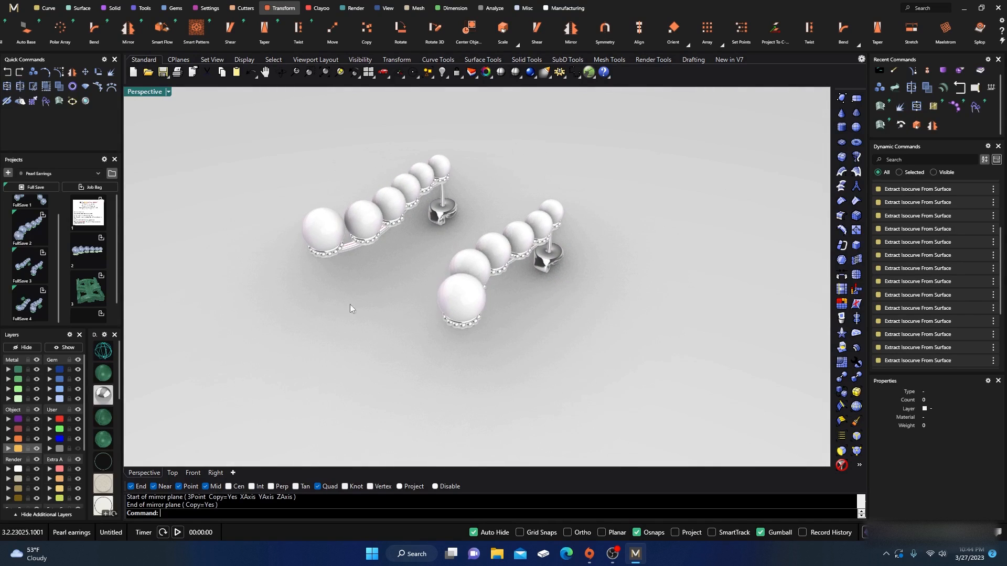
# Open Render Studio and examine the rendered earring pair up close in the Perspective and Top views
pyautogui.click(86, 102)
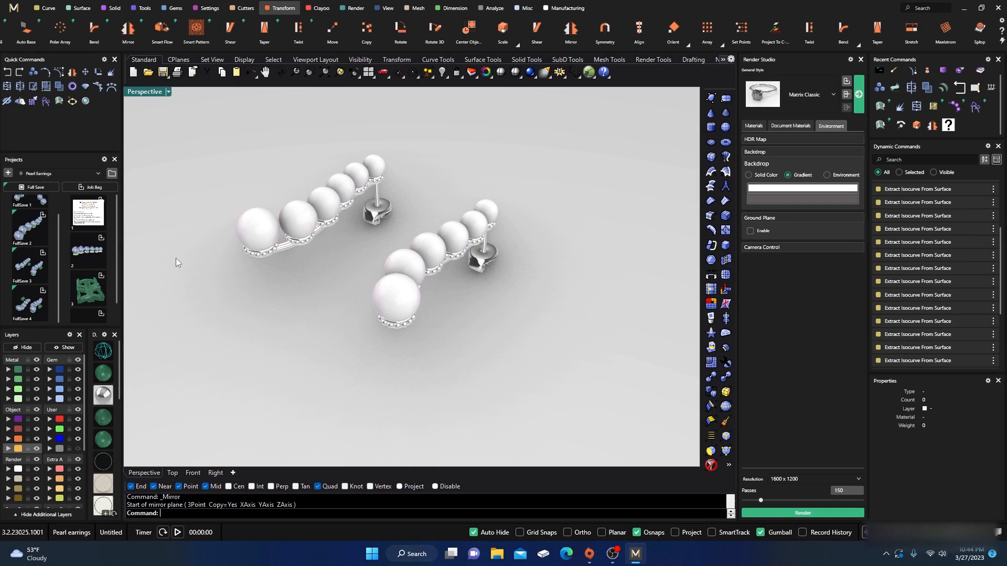
pyautogui.scroll(3, 296, 242)
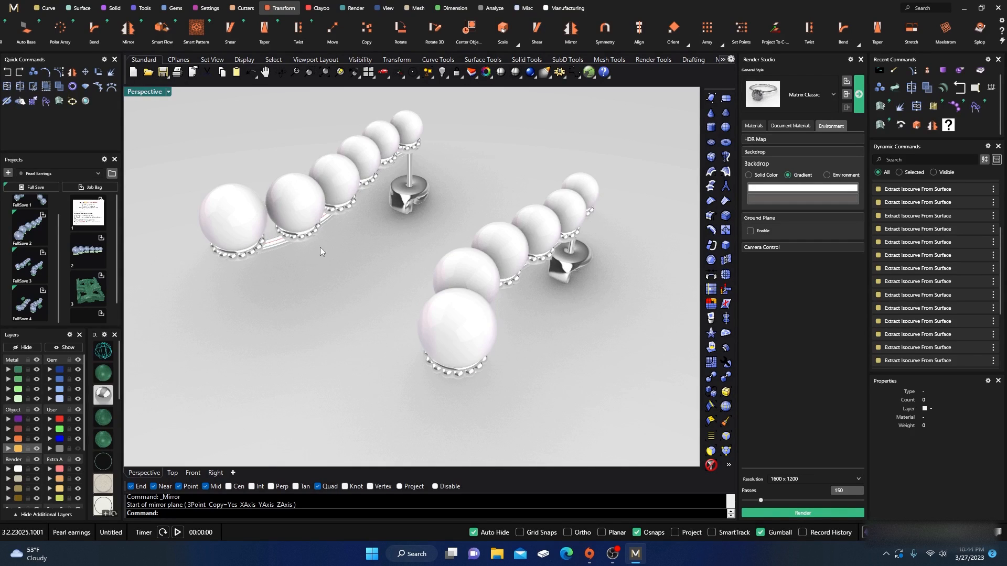
pyautogui.moveTo(285, 241); pyautogui.dragTo(292, 289, button='right')
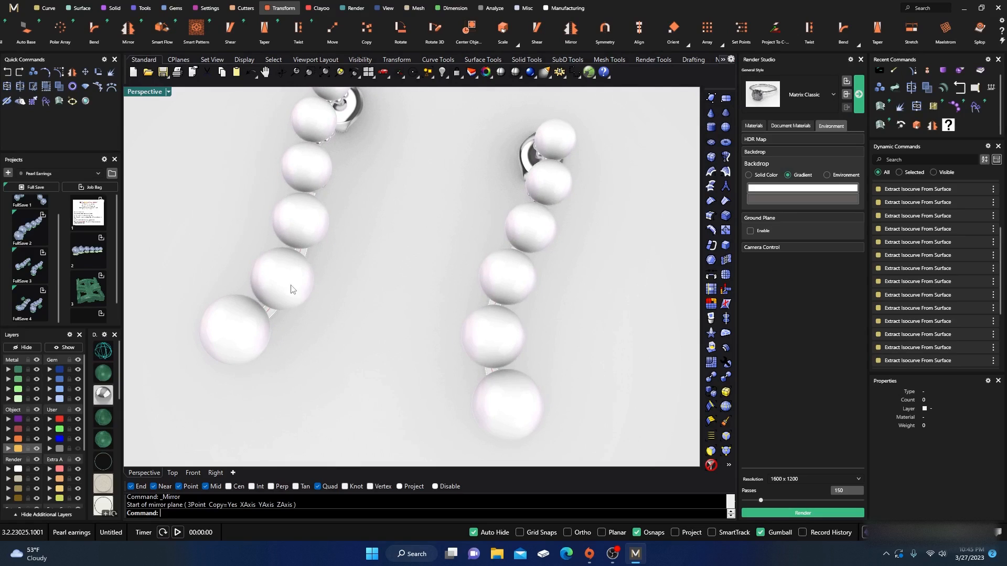
pyautogui.doubleClick(140, 94)
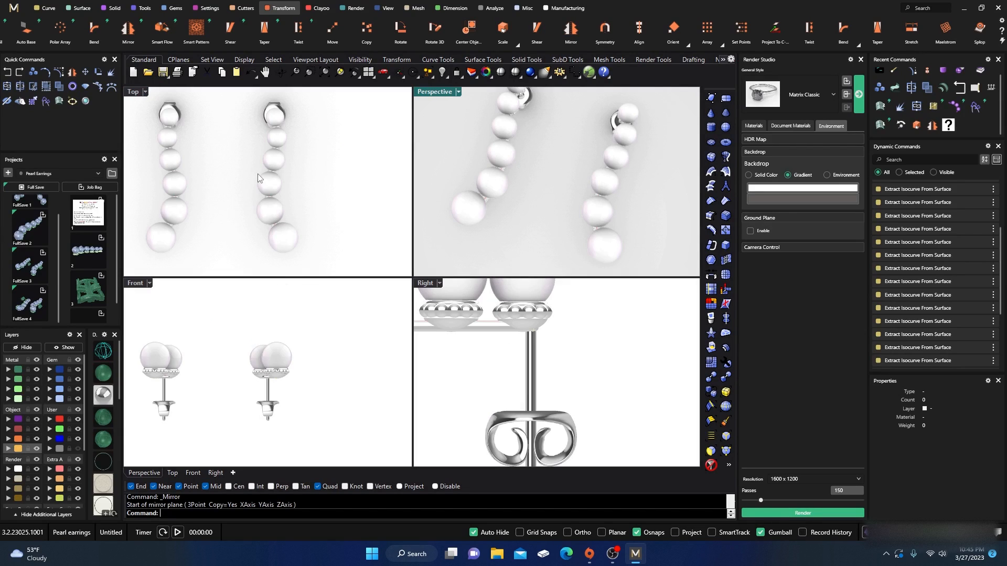
pyautogui.scroll(2, 267, 178)
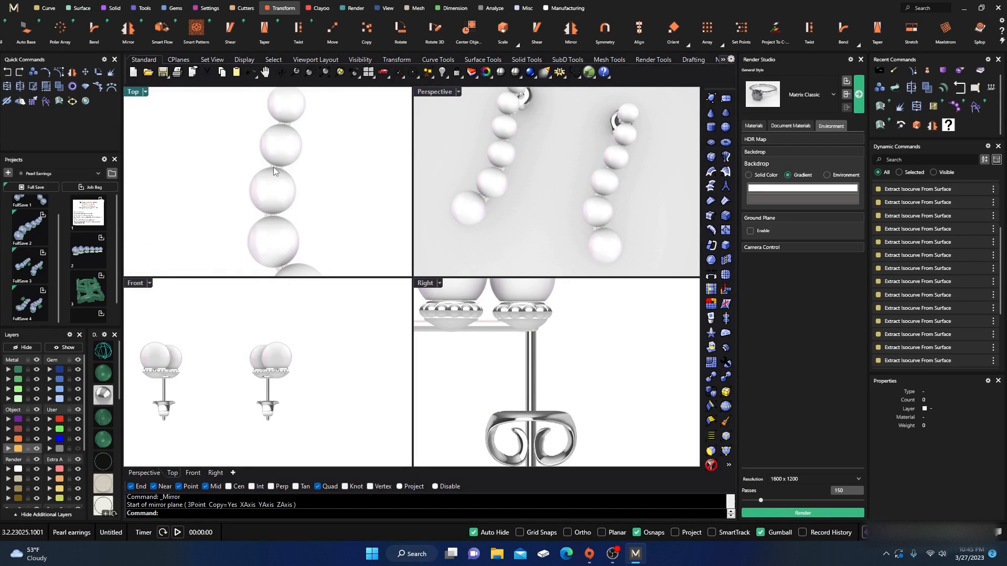
pyautogui.scroll(-5, 272, 167)
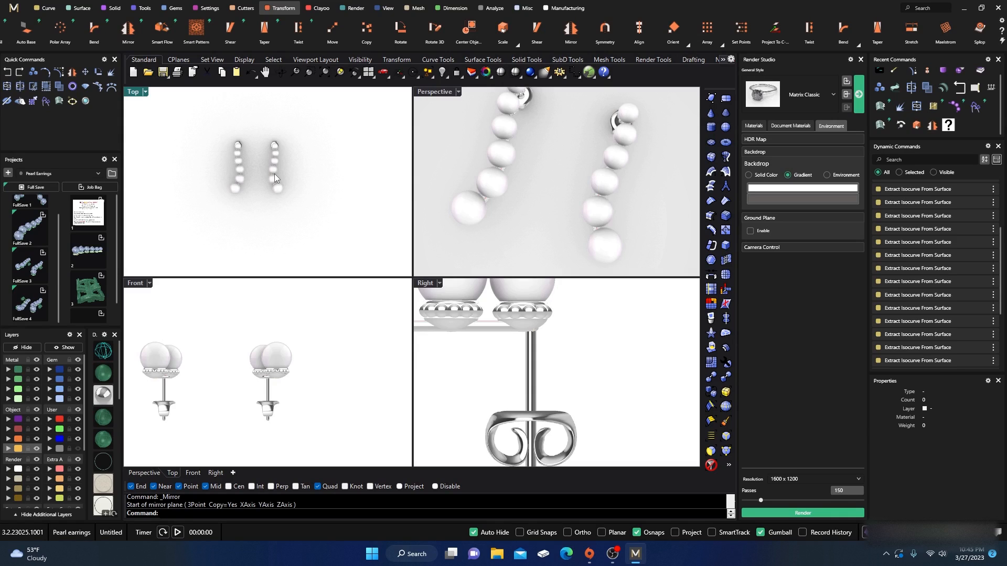
pyautogui.scroll(5, 275, 174)
pyautogui.doubleClick(438, 95)
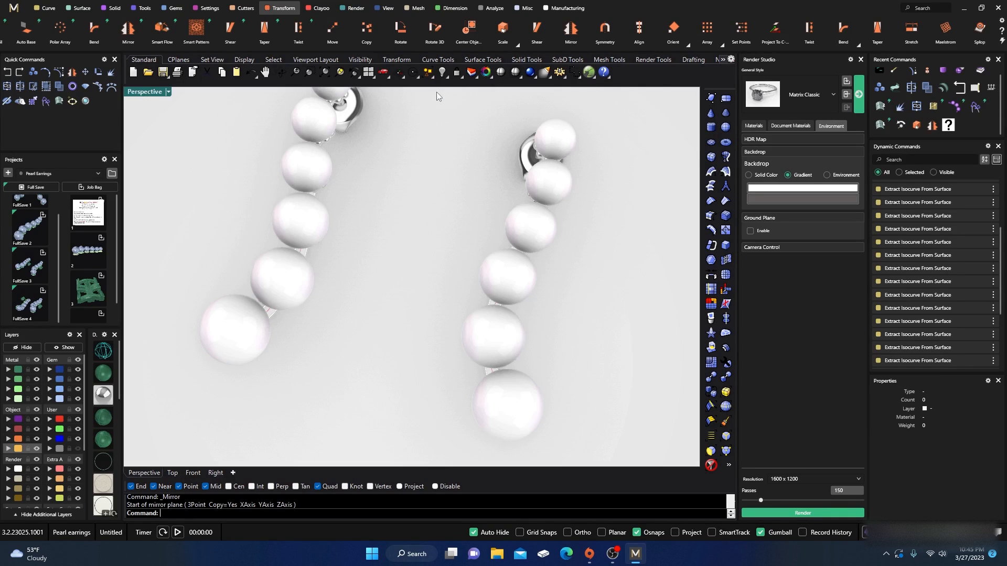
# Inspect the rendered earring pair from above, up close at the largest pearls and from a lower angled viewpoint
pyautogui.moveTo(417, 205); pyautogui.dragTo(400, 224, button='right')
pyautogui.scroll(-3, 400, 229)
pyautogui.moveTo(400, 260); pyautogui.dragTo(416, 274, button='right')
pyautogui.scroll(5, 468, 316)
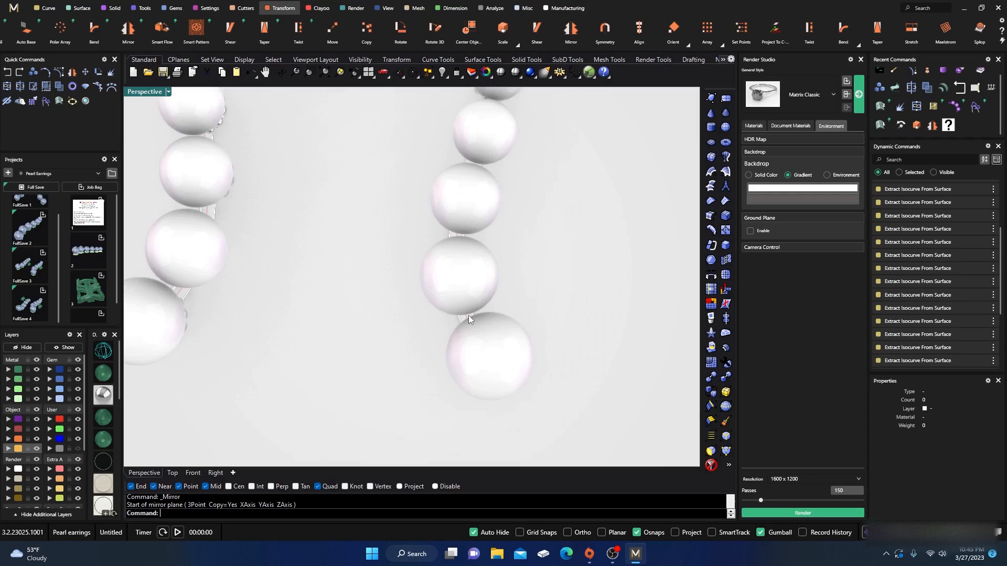
pyautogui.scroll(-5, 468, 317)
pyautogui.moveTo(456, 328); pyautogui.dragTo(326, 277, button='right')
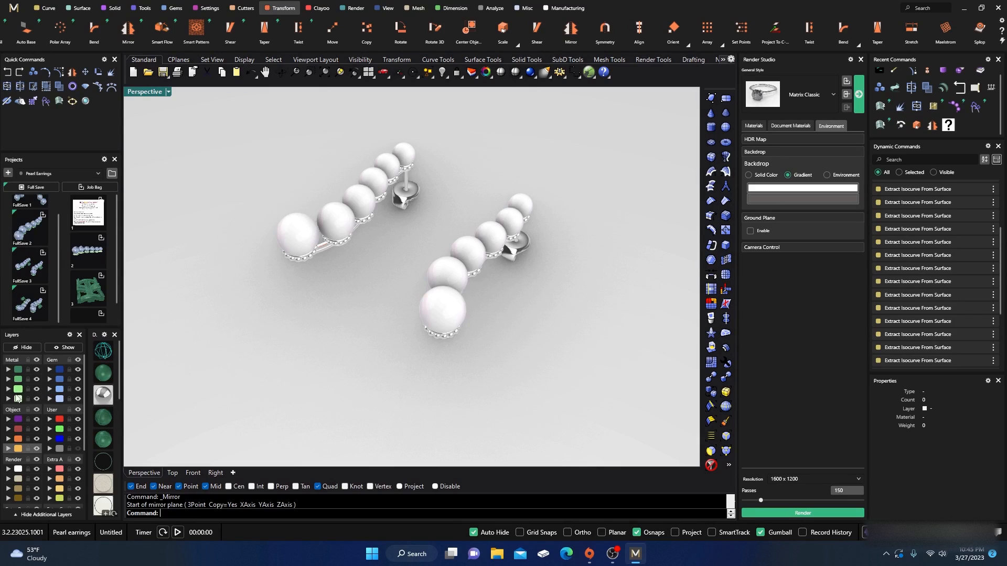
# Select the Metal 02 layer's pearl cups, browse the Ground Plane materials in Render Studio, and deselect the cups
pyautogui.click(18, 380)
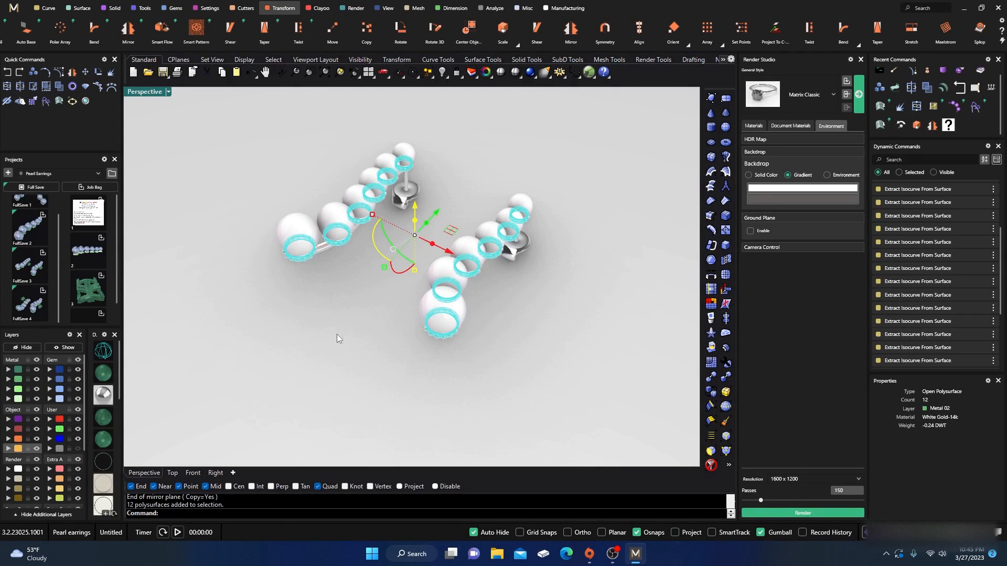
pyautogui.click(753, 125)
pyautogui.click(762, 184)
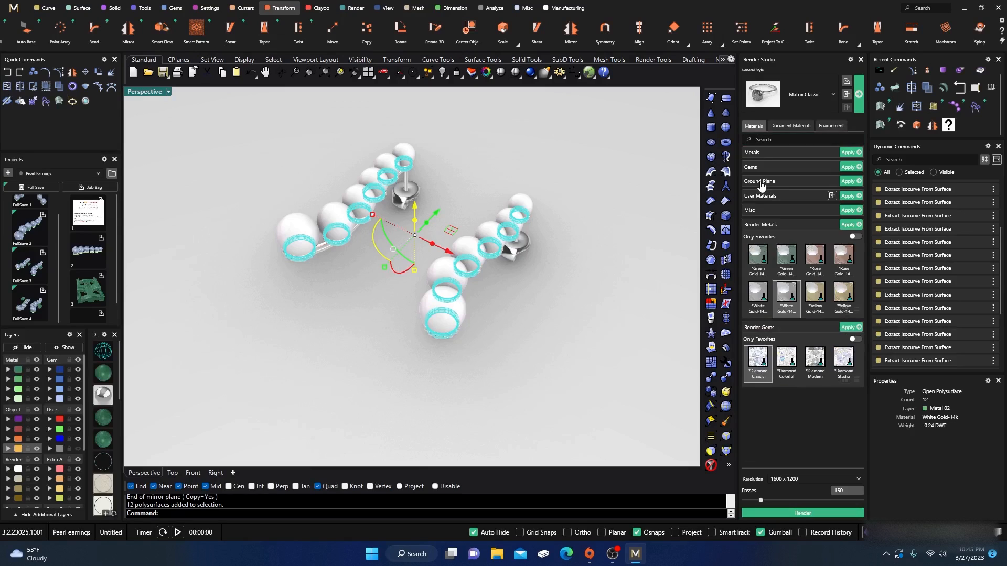
pyautogui.click(761, 182)
pyautogui.scroll(-5, 794, 337)
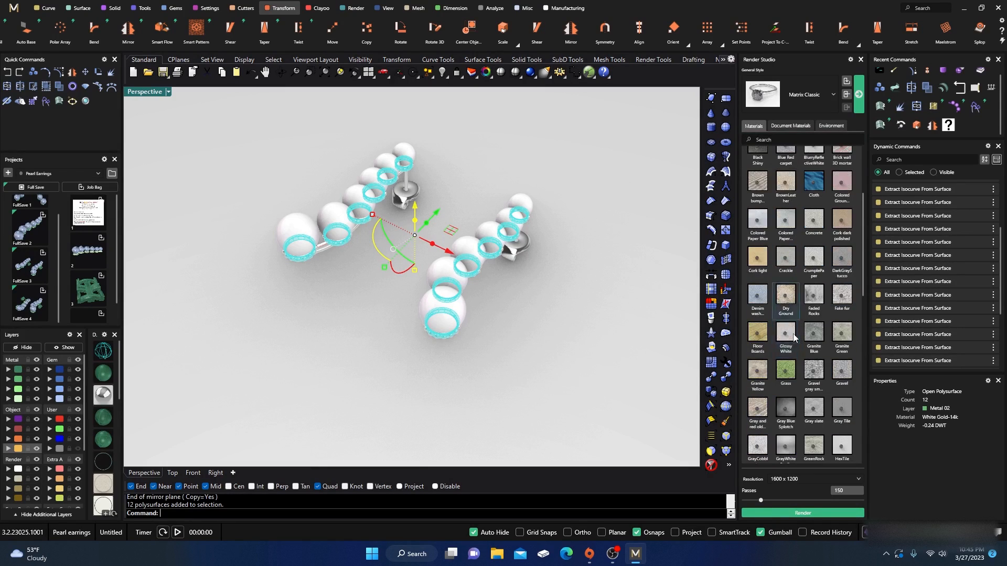
pyautogui.scroll(3, 802, 367)
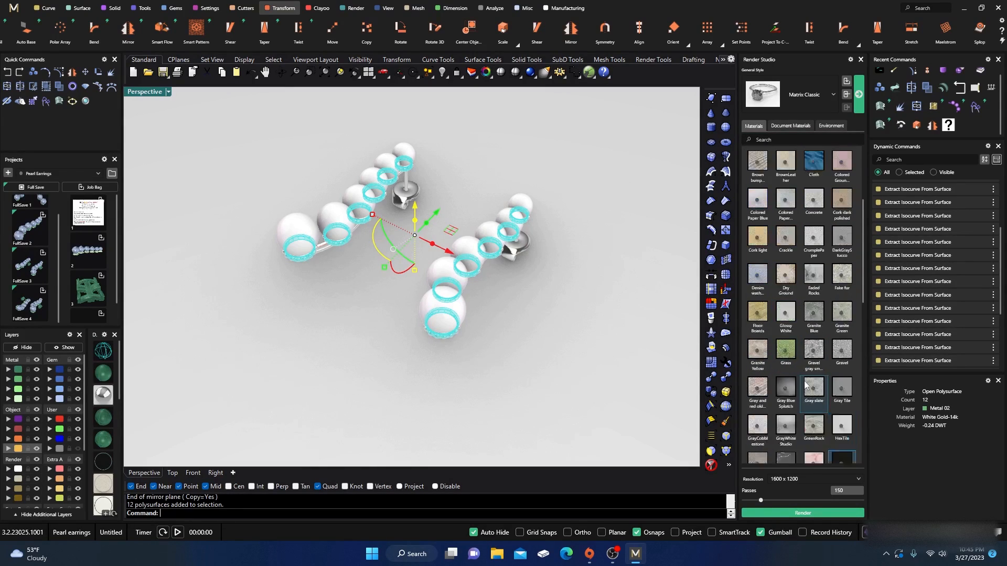
pyautogui.scroll(2, 805, 370)
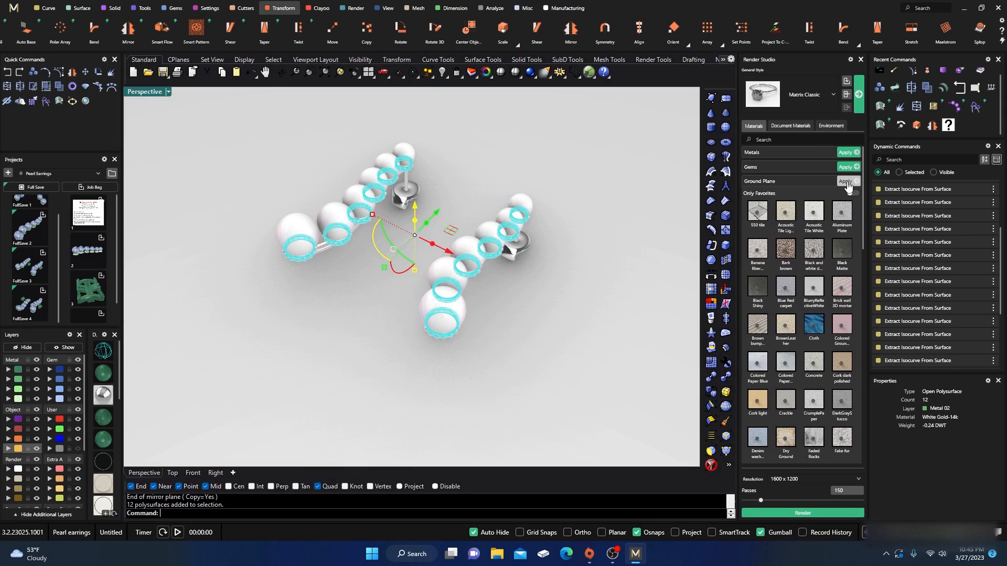
pyautogui.click(581, 293)
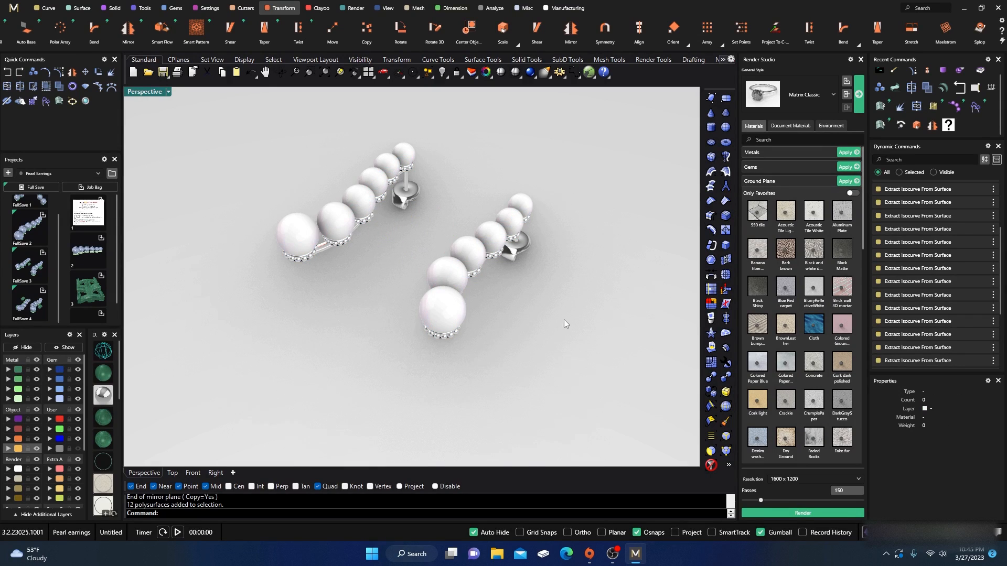
# Examine the rendered pair from low side angles and from above, checking the pearls, sphere-decorated cups, bars, posts and butterfly backs
pyautogui.moveTo(564, 320); pyautogui.dragTo(535, 283, button='right')
pyautogui.scroll(5, 446, 275)
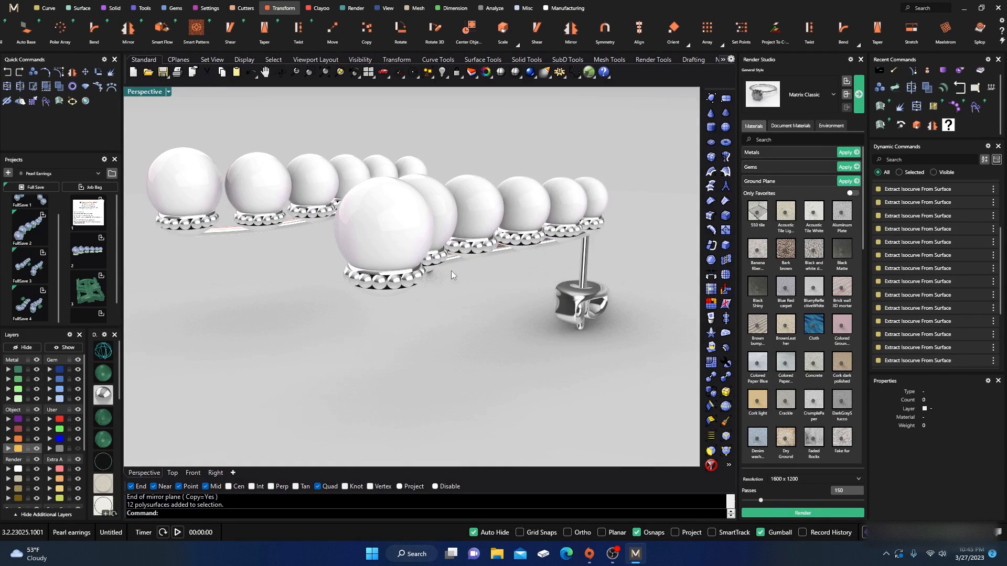
pyautogui.scroll(-6, 394, 286)
pyautogui.moveTo(392, 315); pyautogui.dragTo(472, 342, button='right')
pyautogui.scroll(-6, 431, 263)
pyautogui.moveTo(478, 297); pyautogui.dragTo(390, 223, button='right')
pyautogui.scroll(3, 473, 310)
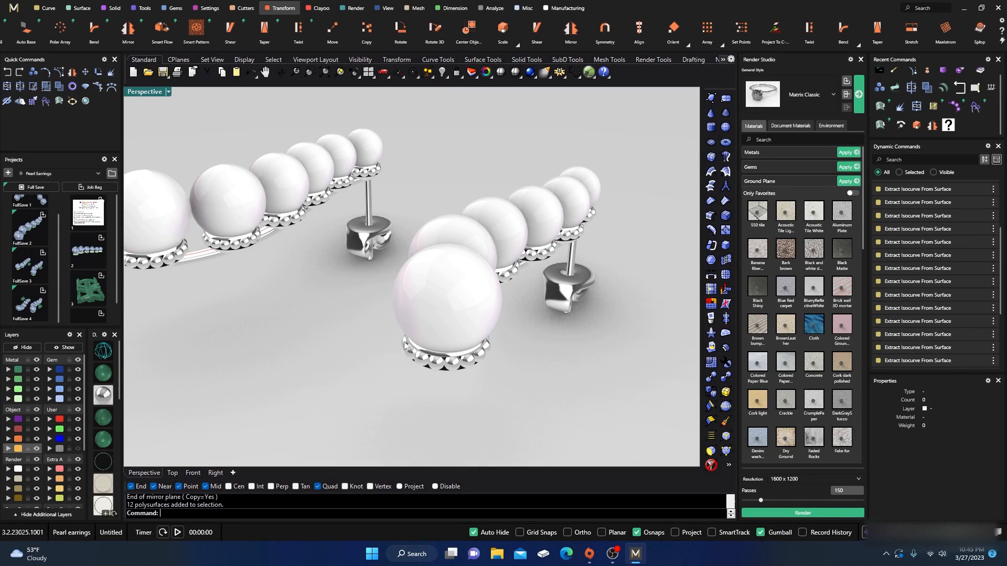
pyautogui.scroll(-3, 435, 308)
pyautogui.moveTo(433, 301); pyautogui.dragTo(409, 320, button='right')
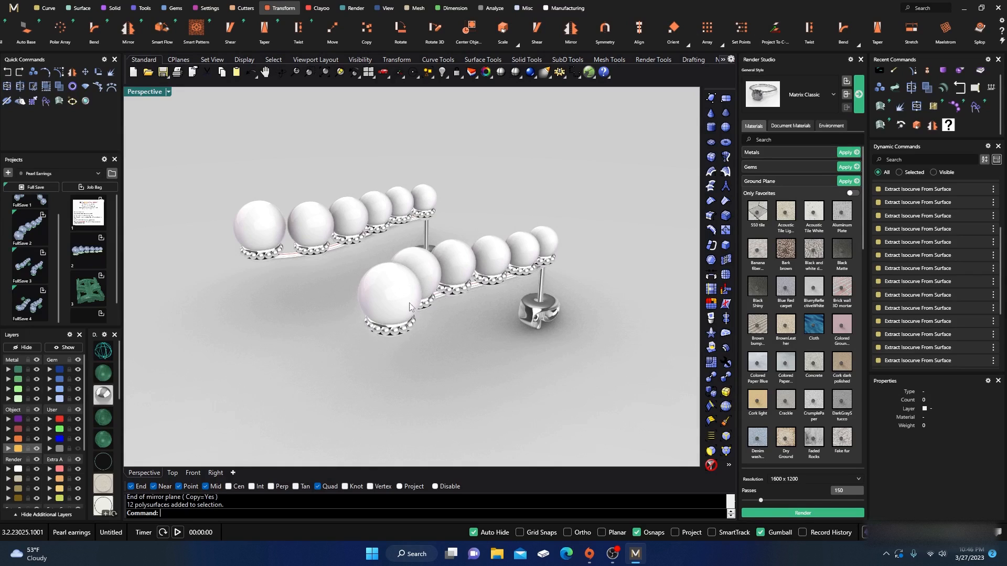
pyautogui.scroll(2, 417, 332)
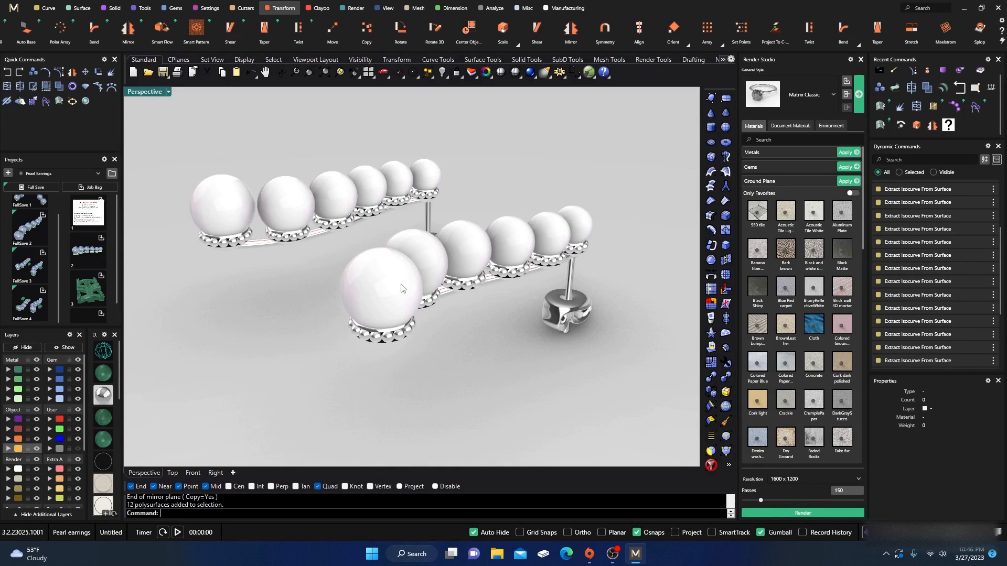
pyautogui.scroll(-3, 405, 287)
pyautogui.moveTo(404, 287)
pyautogui.mouseDown(button='right')
pyautogui.moveTo(429, 315)
pyautogui.moveTo(398, 302)
pyautogui.mouseUp(button='right')
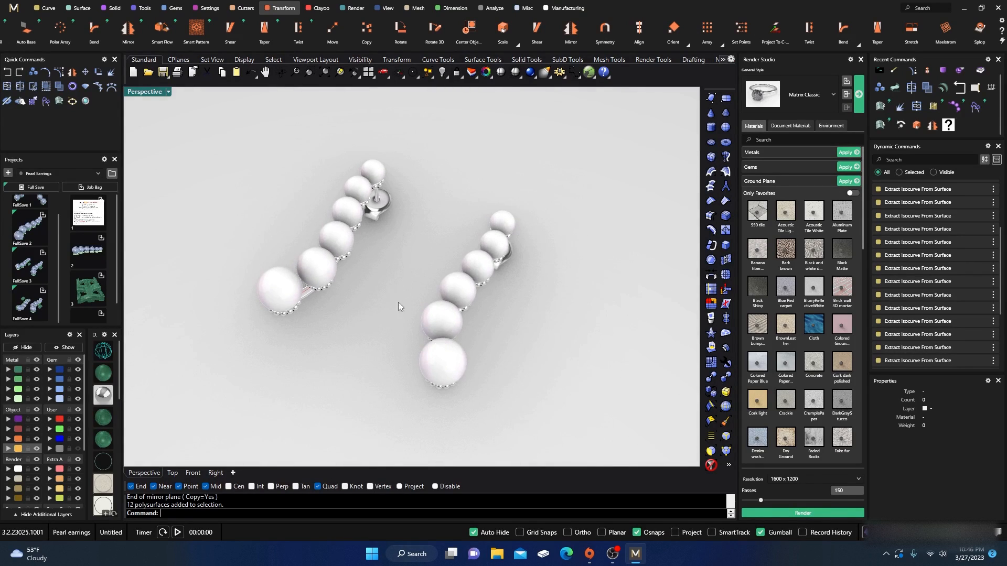
pyautogui.scroll(2, 377, 263)
pyautogui.scroll(-2, 376, 264)
pyautogui.moveTo(377, 263); pyautogui.dragTo(393, 268, button='right')
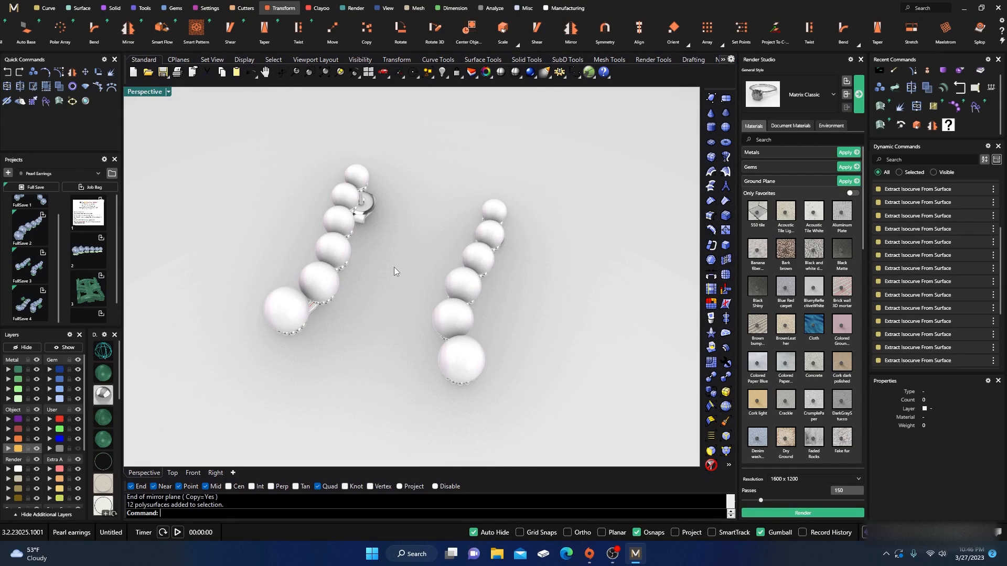
pyautogui.scroll(-1, 406, 266)
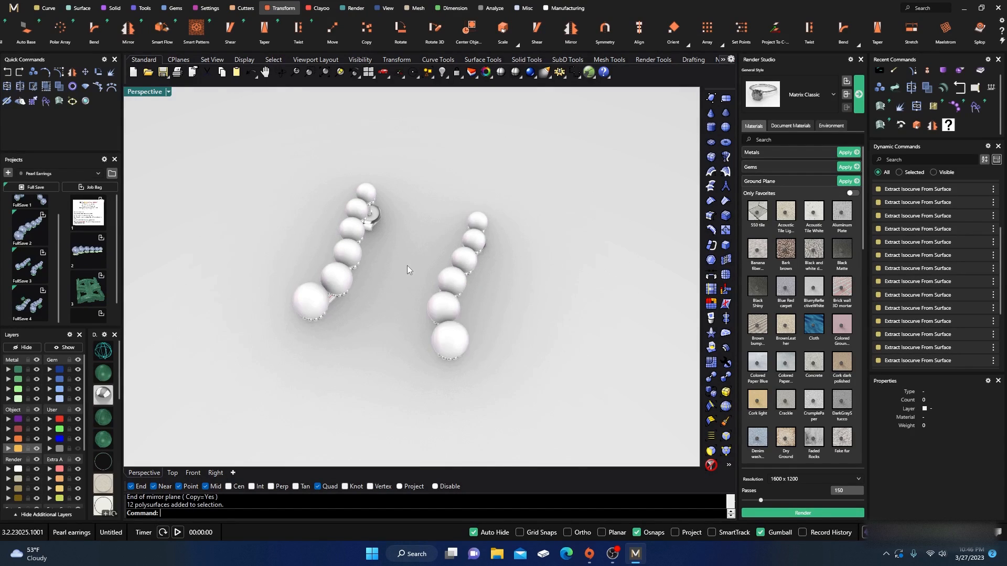